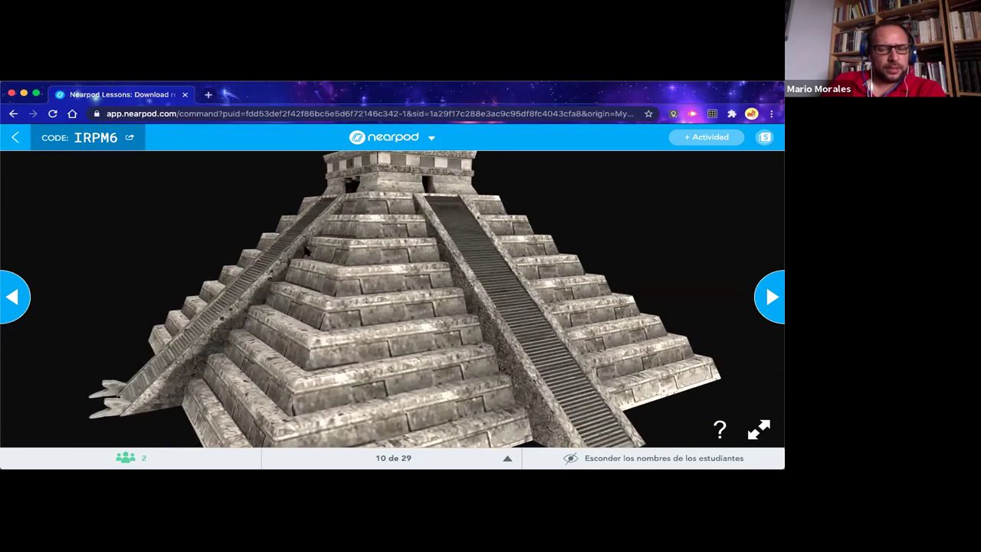
Examine the stepped pyramid 3D model on slide 10 from another angle and at different distances
drag(309, 290, 301, 285)
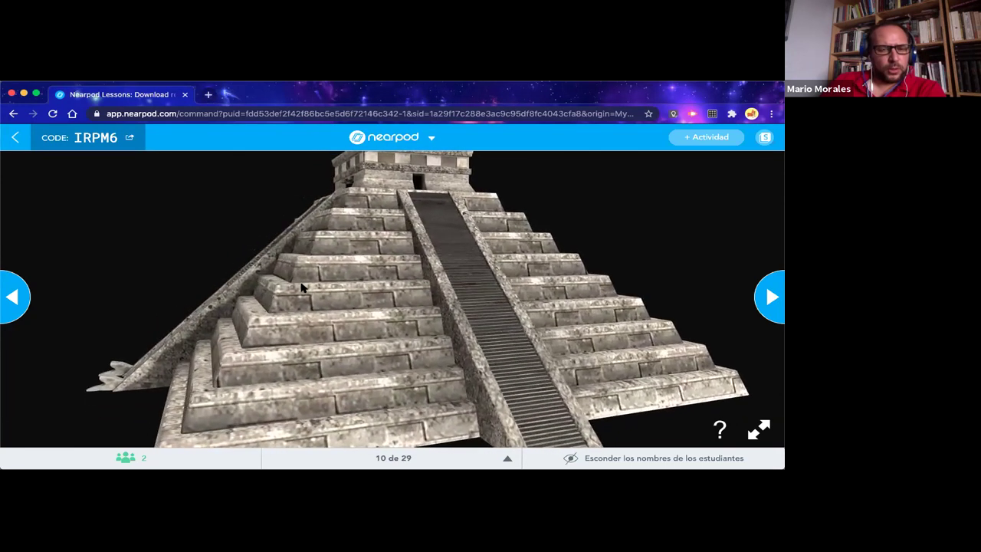
scroll(261, 298, up, 5)
scroll(247, 301, down, 5)
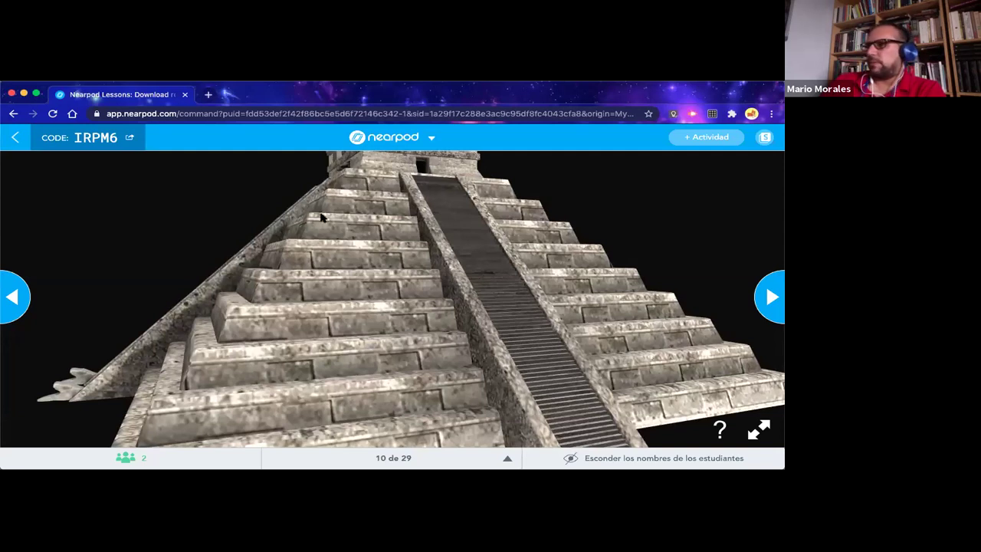
scroll(372, 292, down, 5)
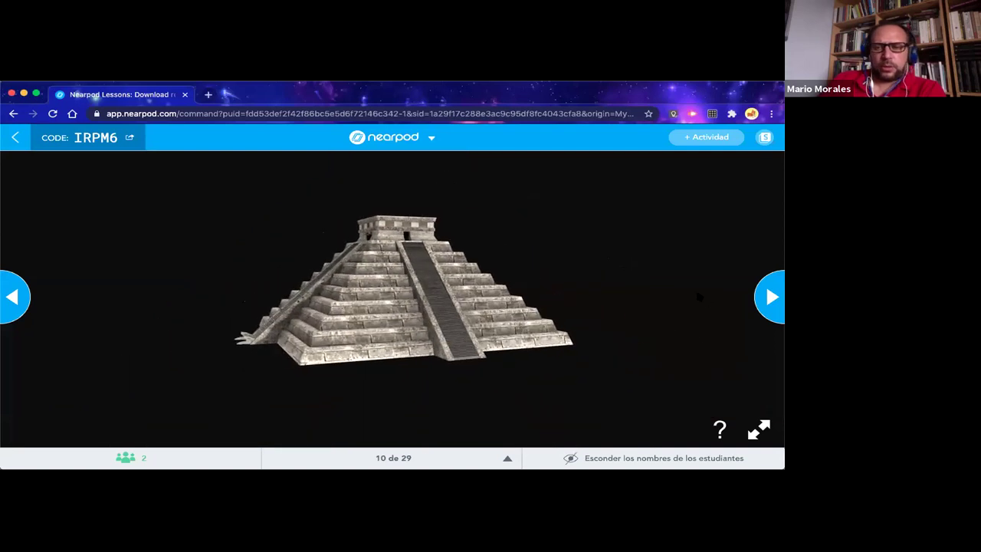
Advance the lesson to the open question on slide 12 and hide the students' names
click(768, 299)
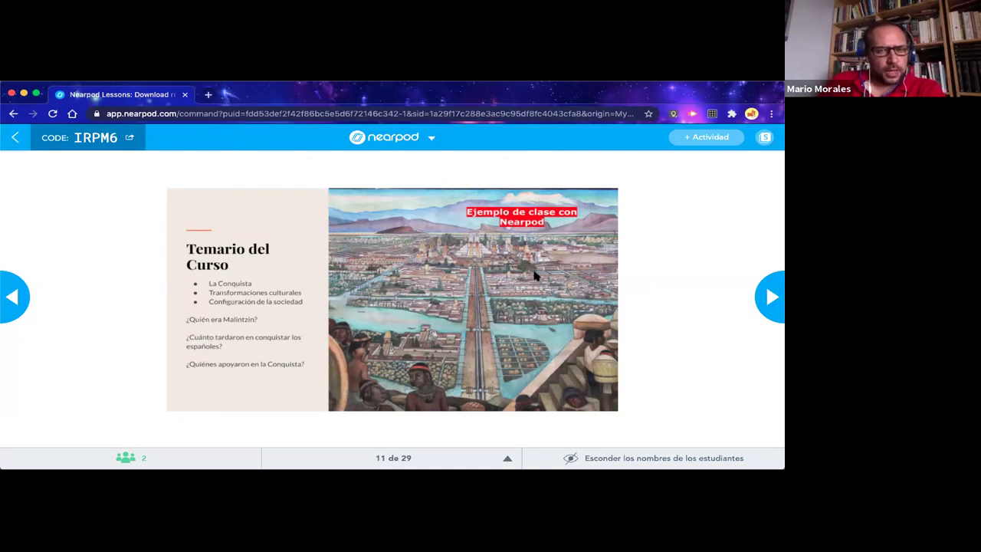
click(772, 299)
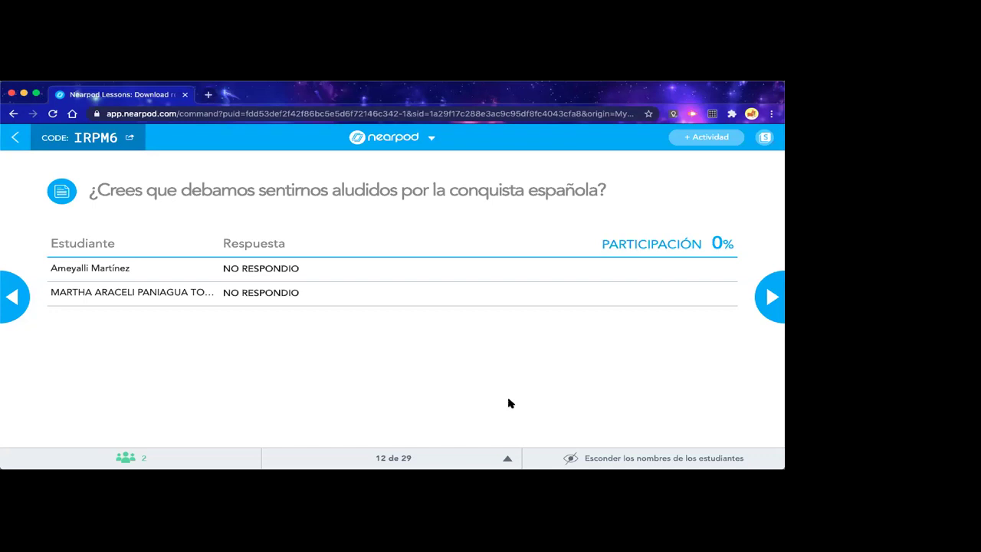
click(611, 458)
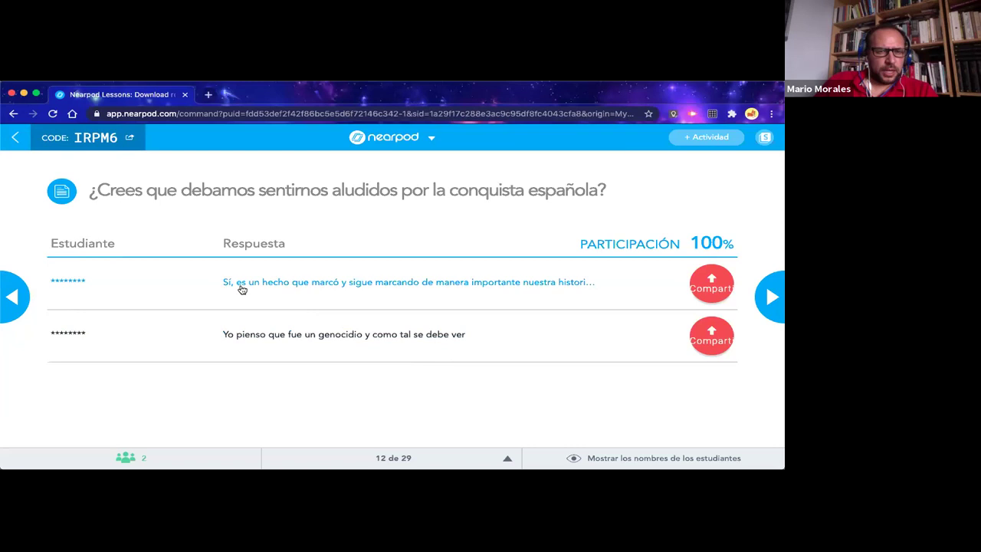
Read both students' full responses to the question about the Spanish conquest, and return to the response list
click(517, 290)
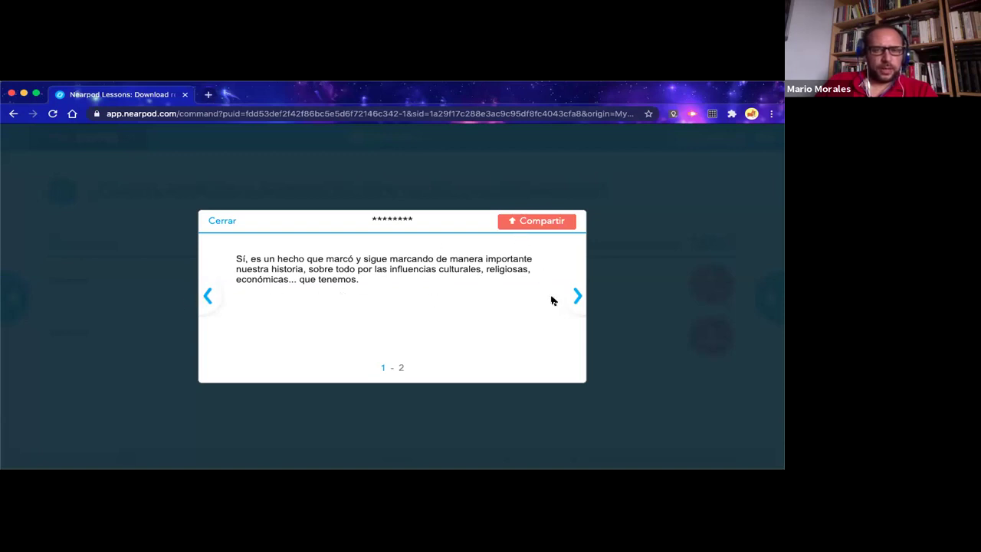
click(577, 300)
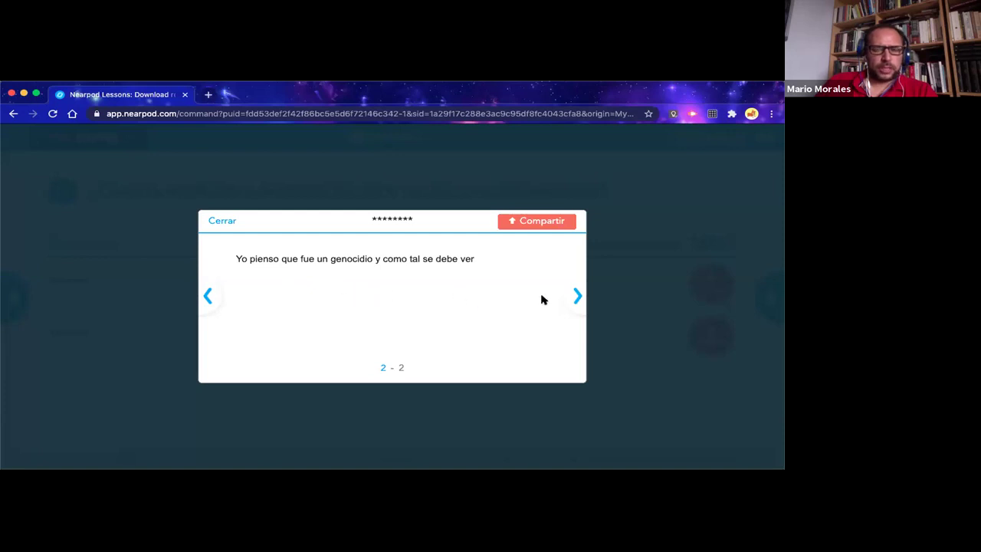
click(577, 297)
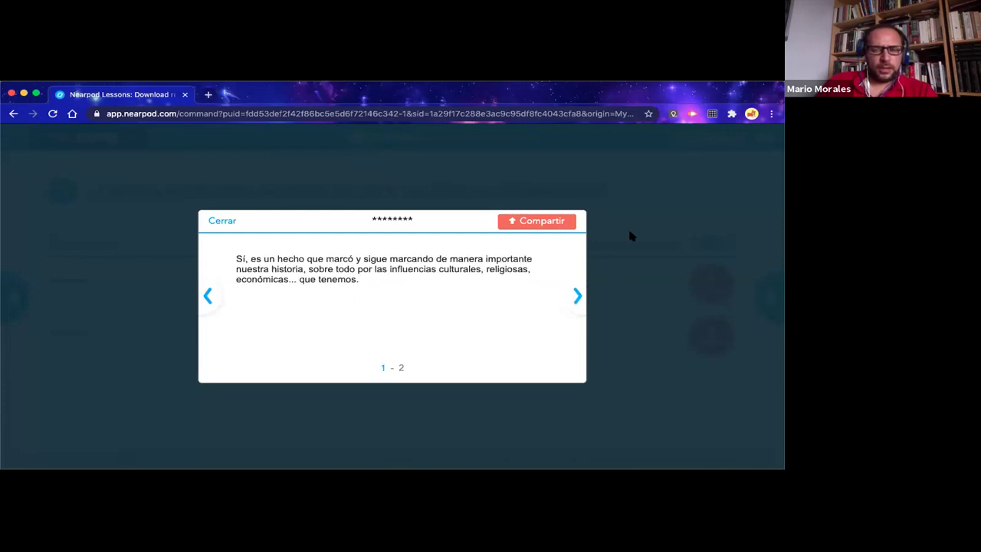
click(224, 221)
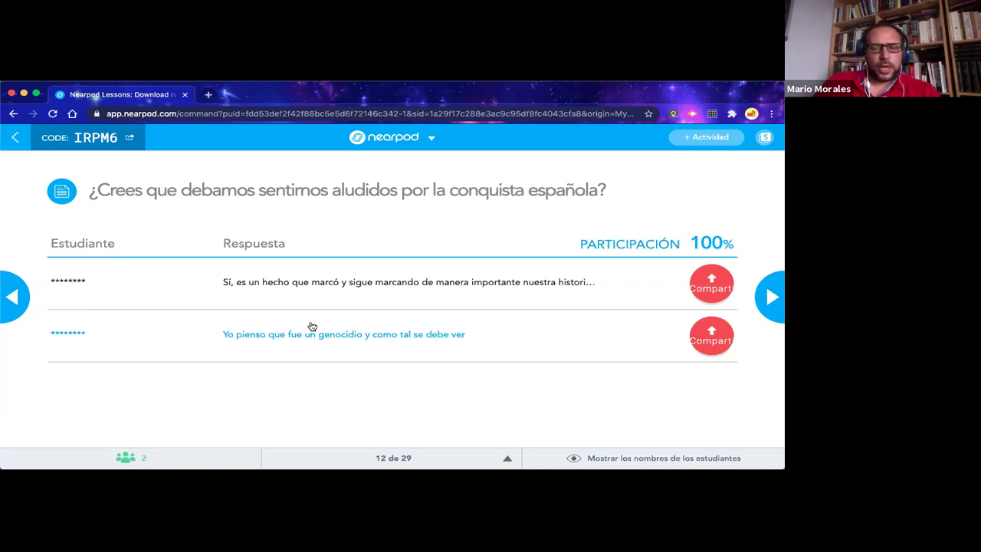
Add and share the open question "¿Por qué solemos decir que los españoles NOS conquistaron si en realidad somos el resultado del mestizaje?"
click(711, 145)
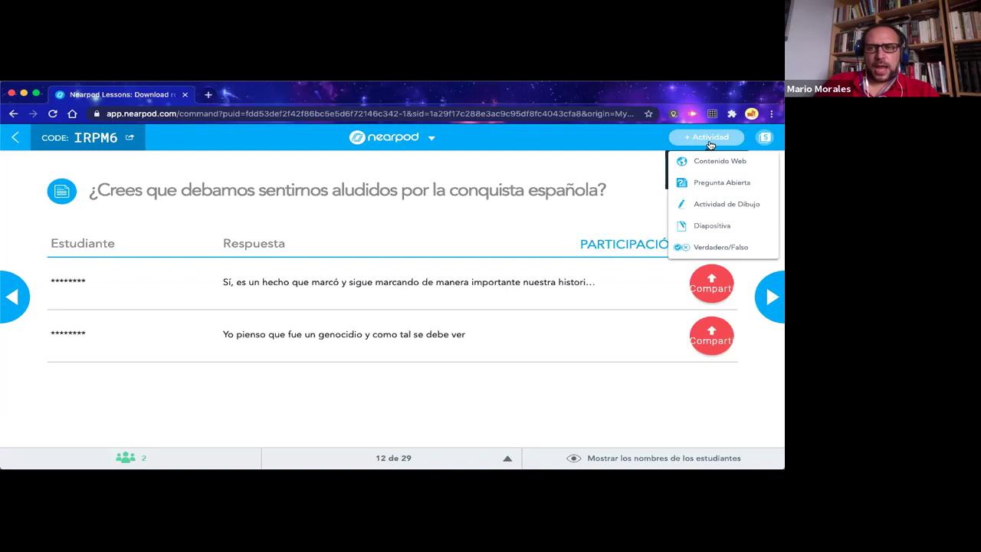
click(708, 184)
click(360, 296)
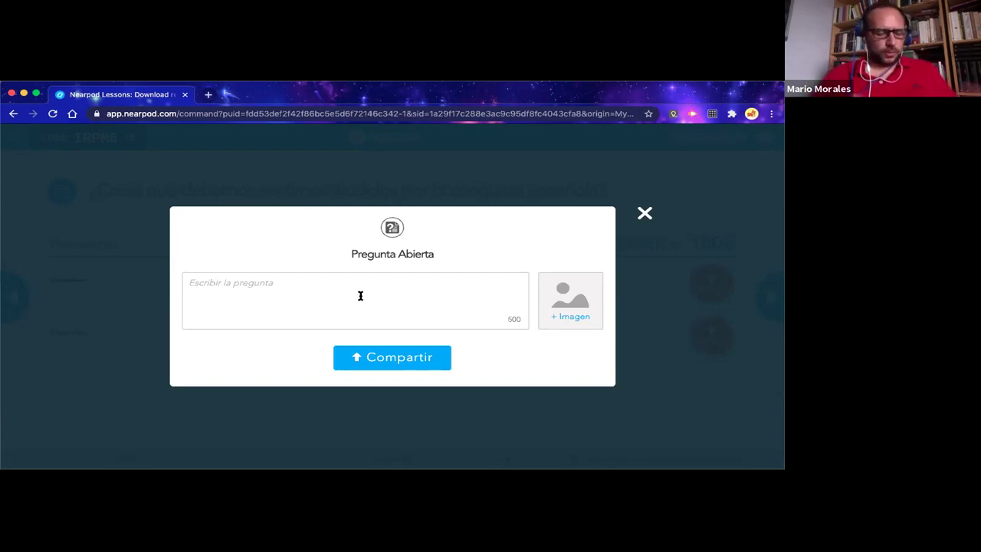
text(¿POr)
key(BackSpace)
key(BackSpace)
text(or qué solemos decir que los españoles NOS conquiq)
key(BackSpace)
key(BackSpace)
key(BackSpace)
key(BackSpace)
text(qustar)
key(BackSpace)
key(BackSpace)
key(BackSpace)
key(BackSpace)
text(istaron si)
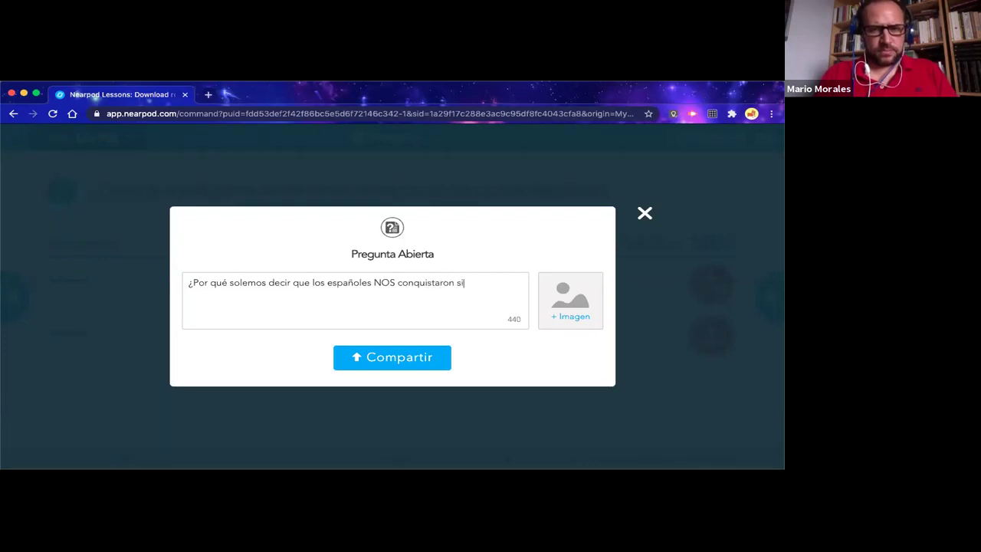
text( en realidad )
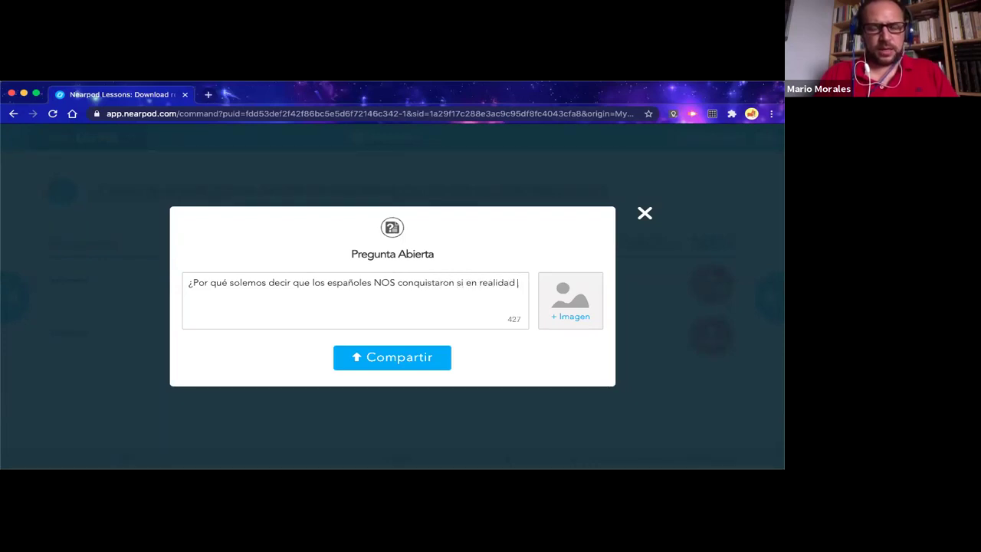
text(somos c)
key(BackSpace)
key(BackSpace)
key(BackSpace)
text(s el m)
key(BackSpace)
text(resultado del mesti)
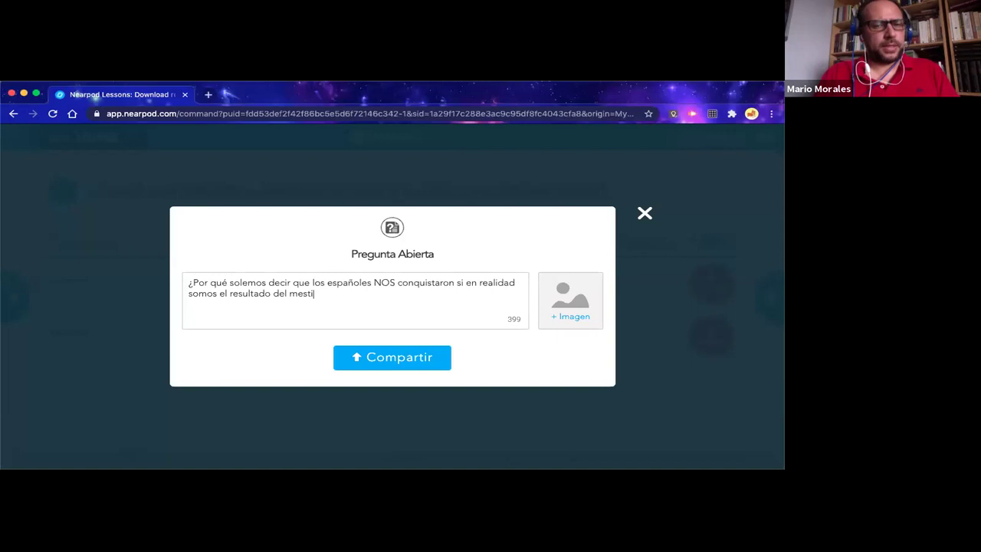
text(zaje?)
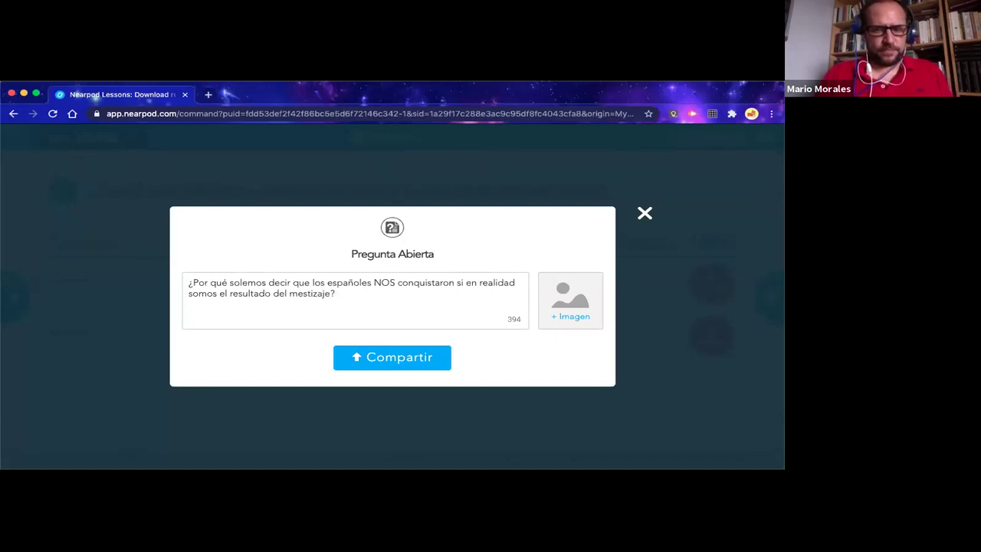
click(396, 357)
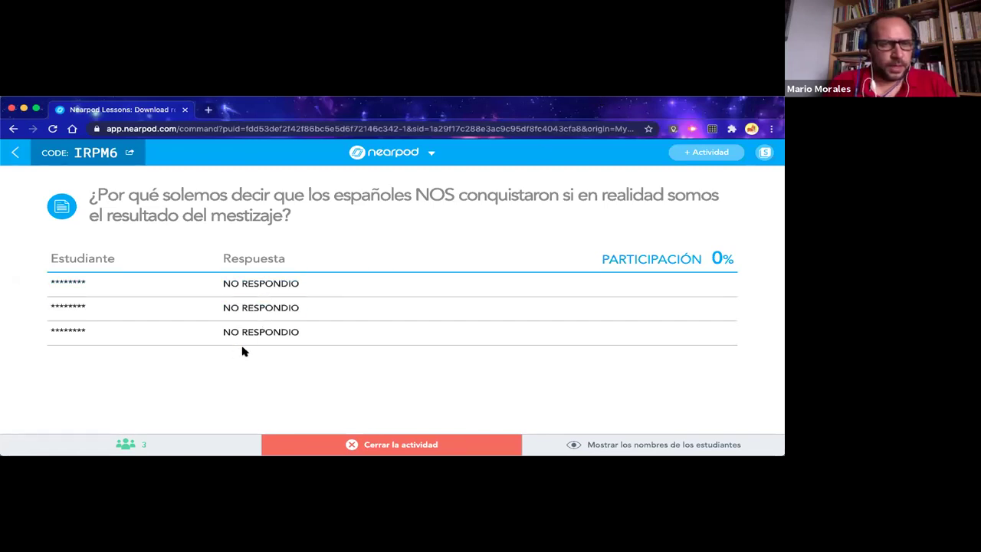
Check the list of connected students and the activity types that can be added to the live lesson
click(127, 447)
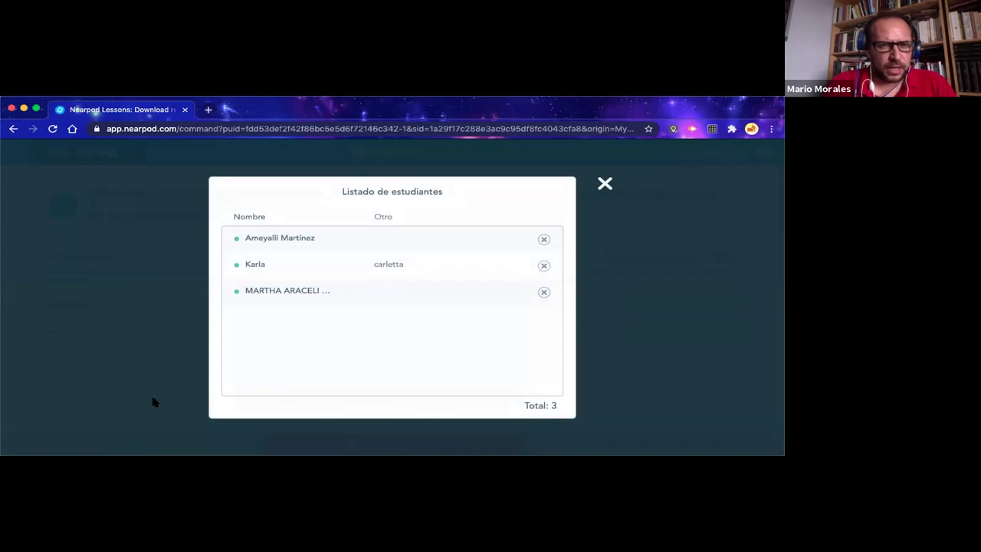
click(153, 401)
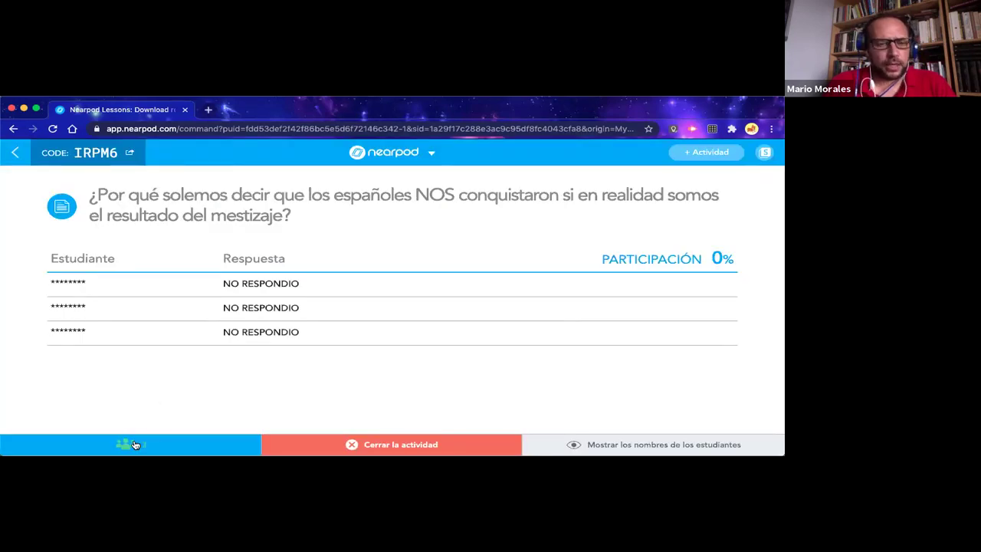
click(134, 446)
click(143, 406)
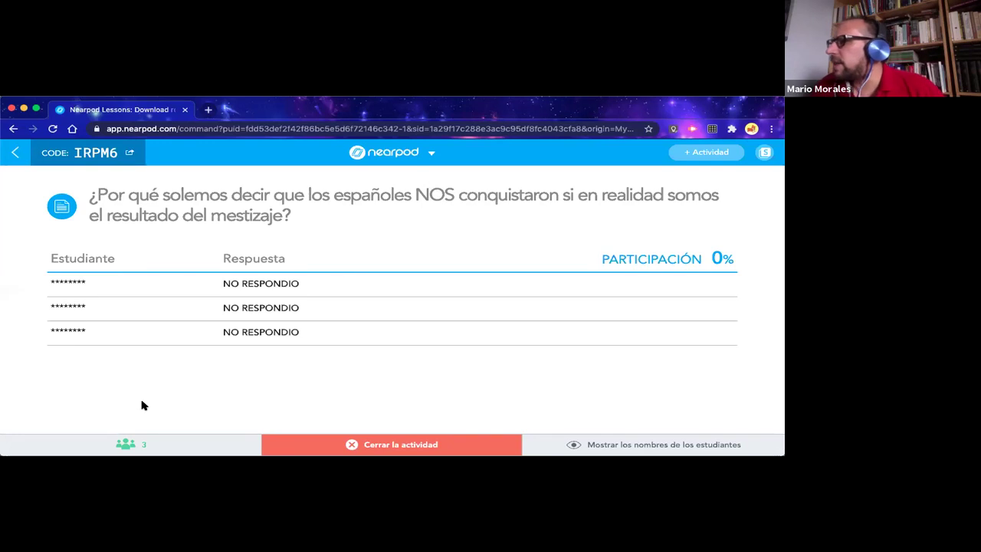
click(706, 155)
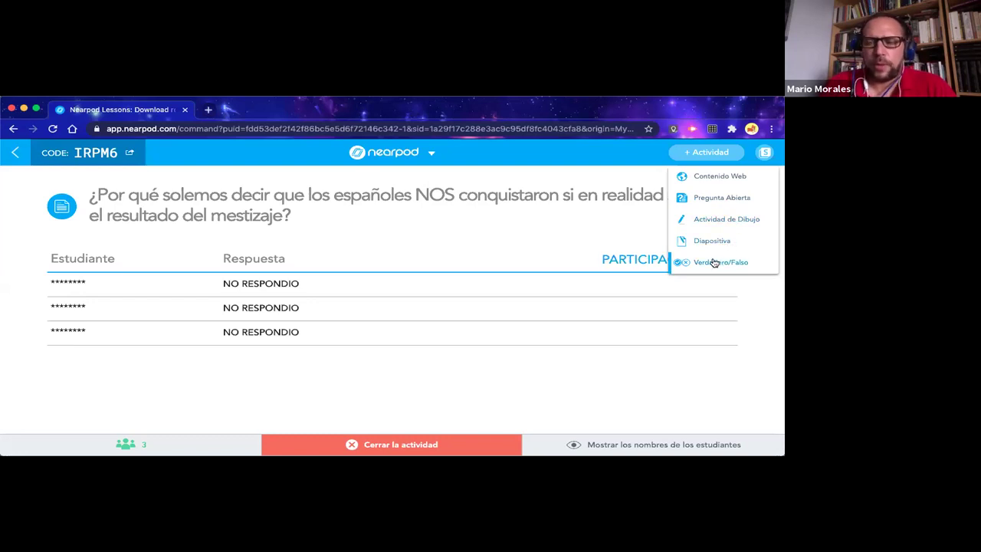
click(452, 383)
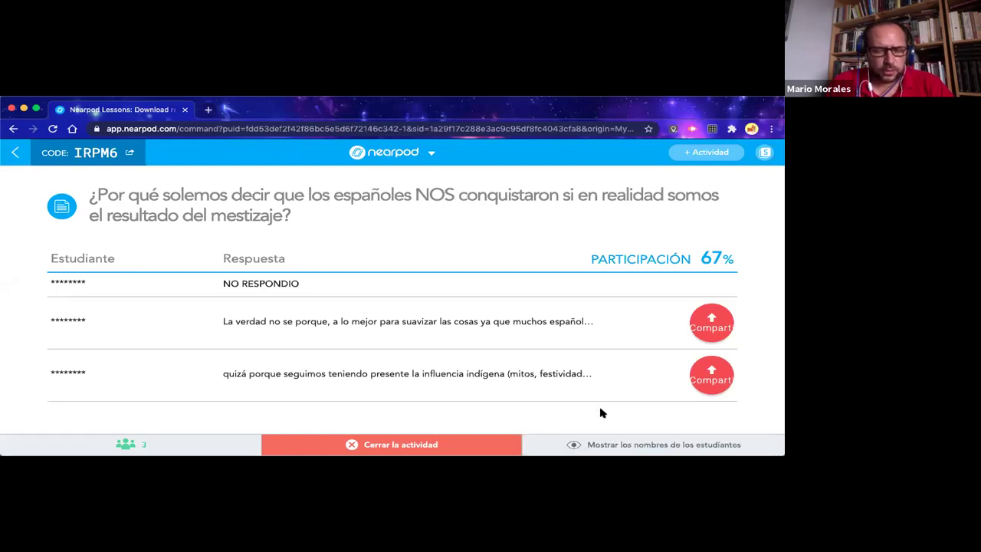
Read the three students' full responses to the mestizaje question, and return to the response list
click(285, 321)
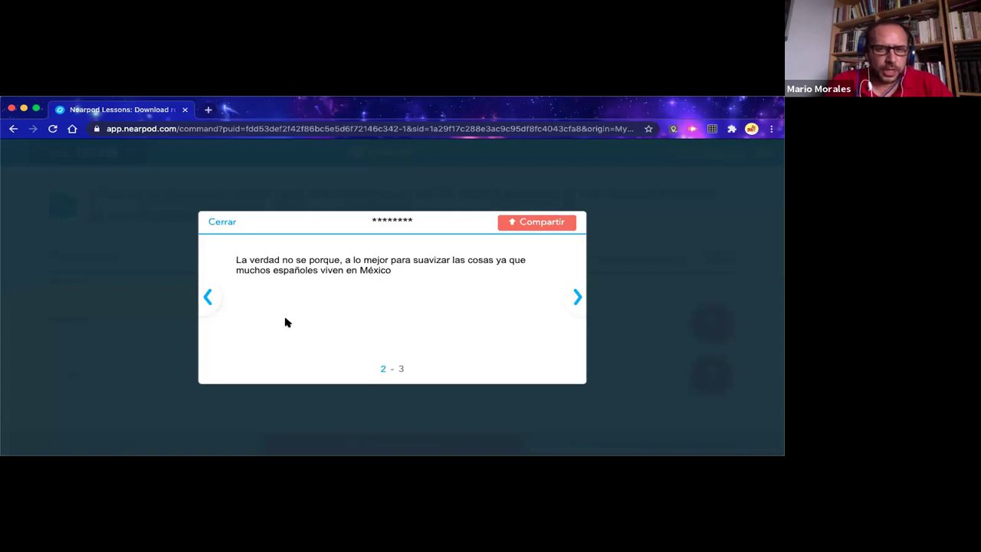
click(578, 296)
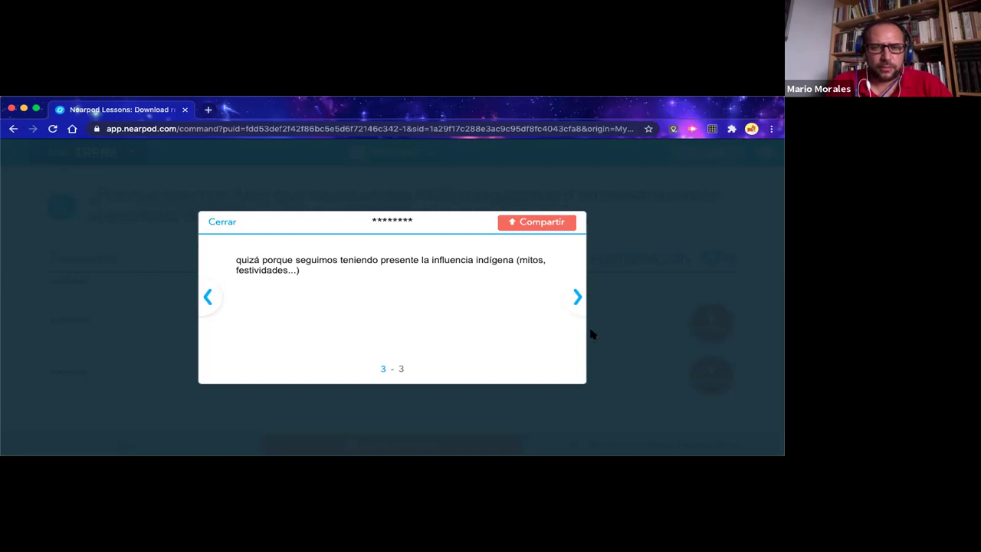
click(217, 222)
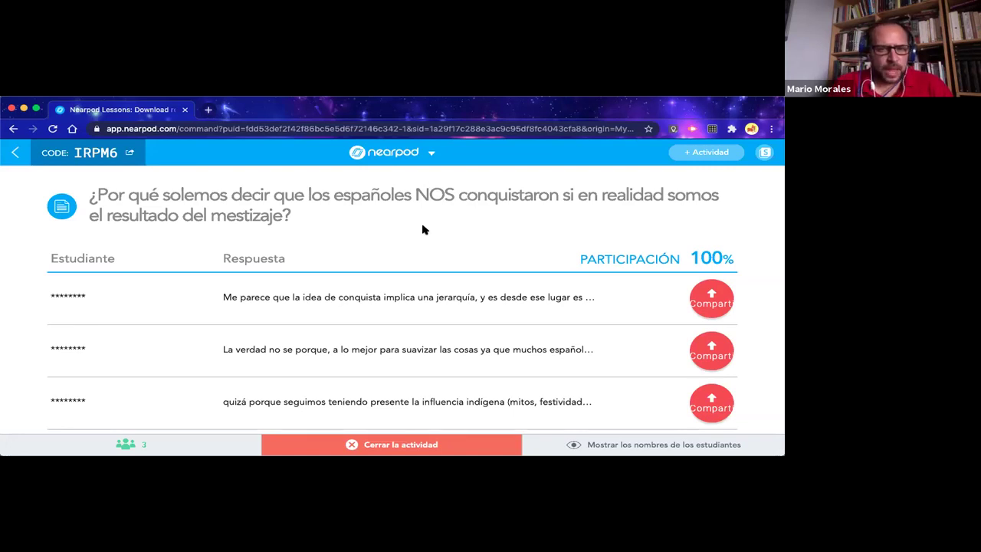
click(319, 304)
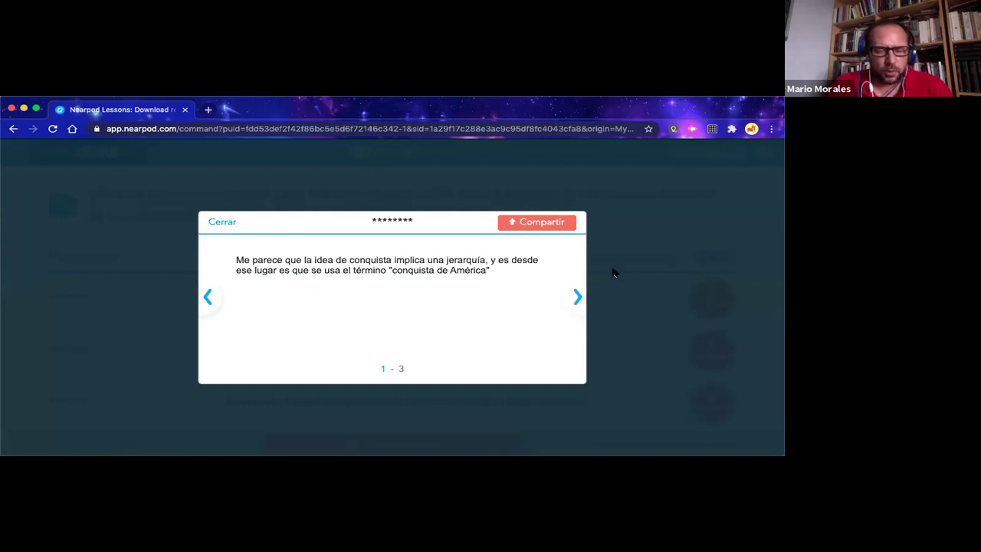
click(222, 222)
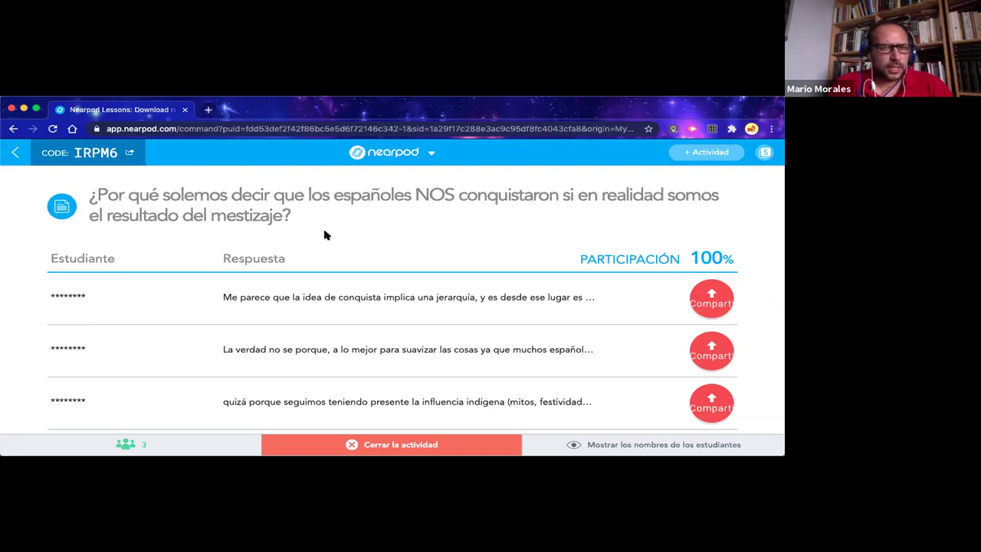
End the added mestizaje question activity and return to the lesson slides
click(379, 444)
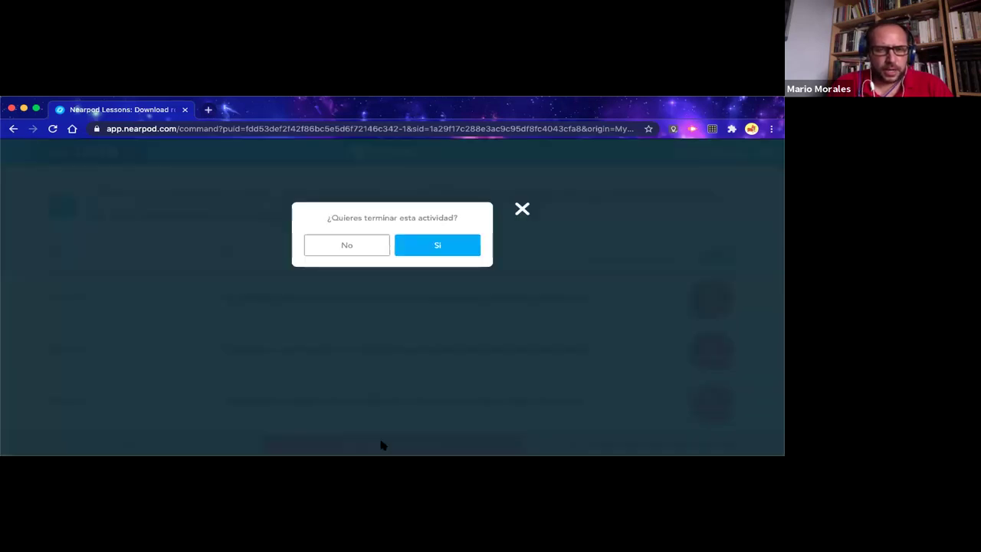
click(426, 252)
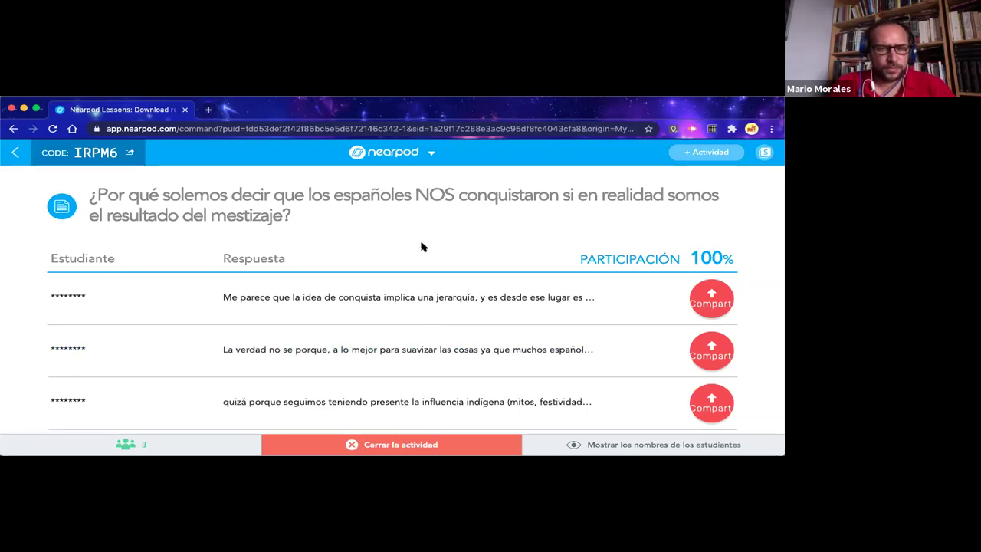
click(393, 450)
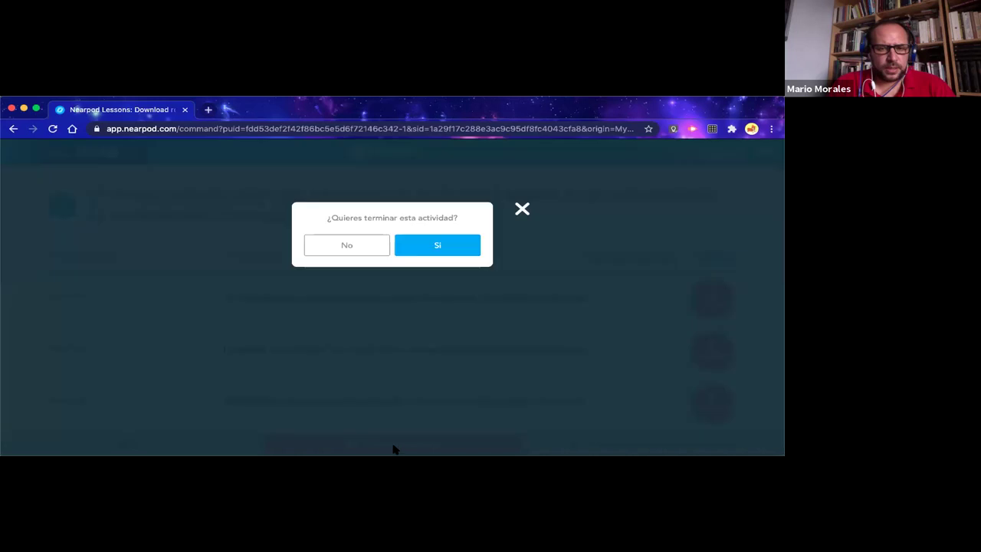
click(433, 248)
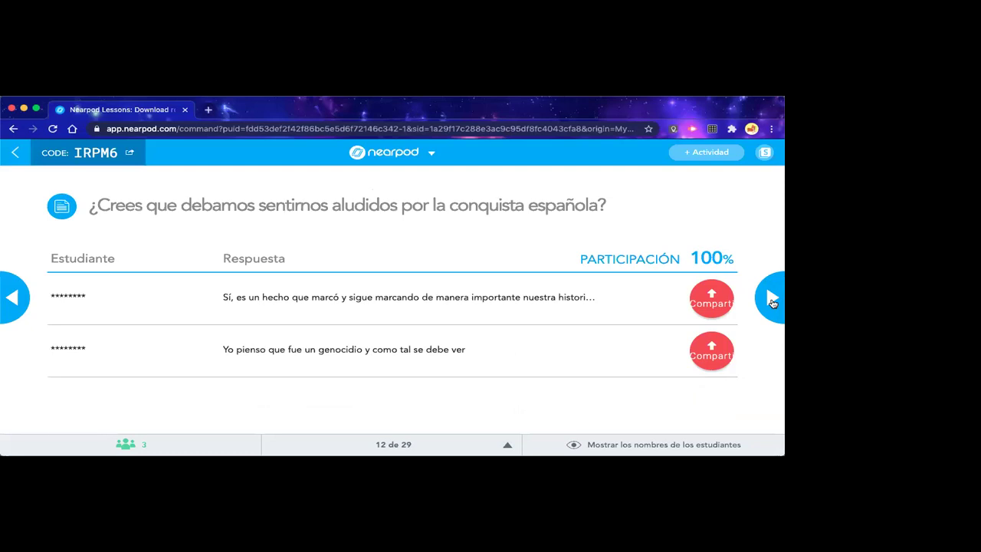
Advance the lesson to the poll on slide 14 and review all of its answer options
click(771, 299)
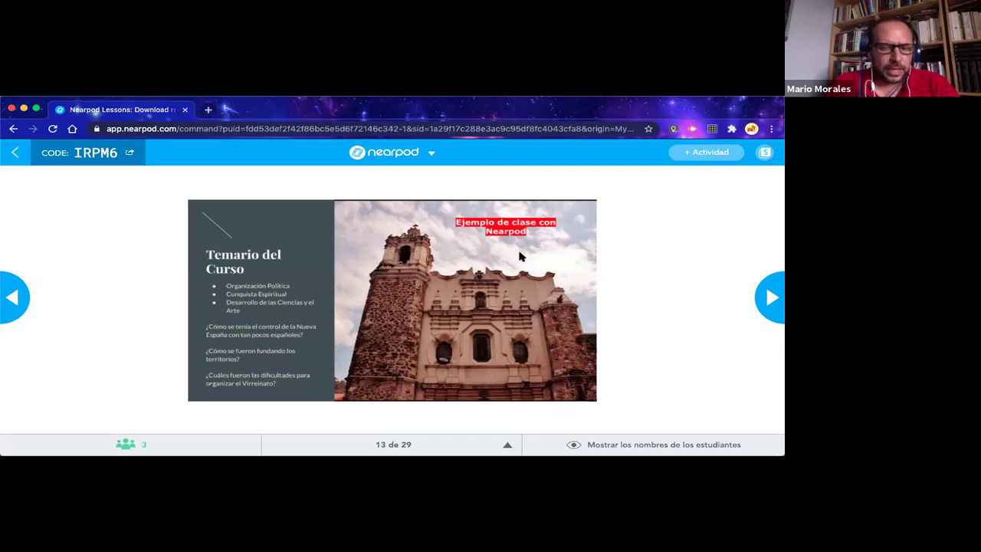
click(768, 297)
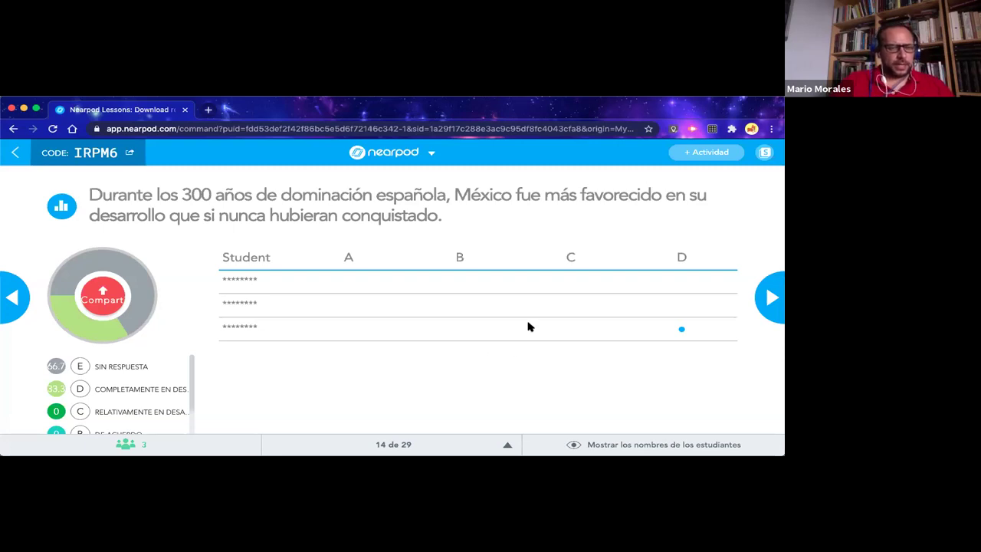
drag(193, 374, 192, 404)
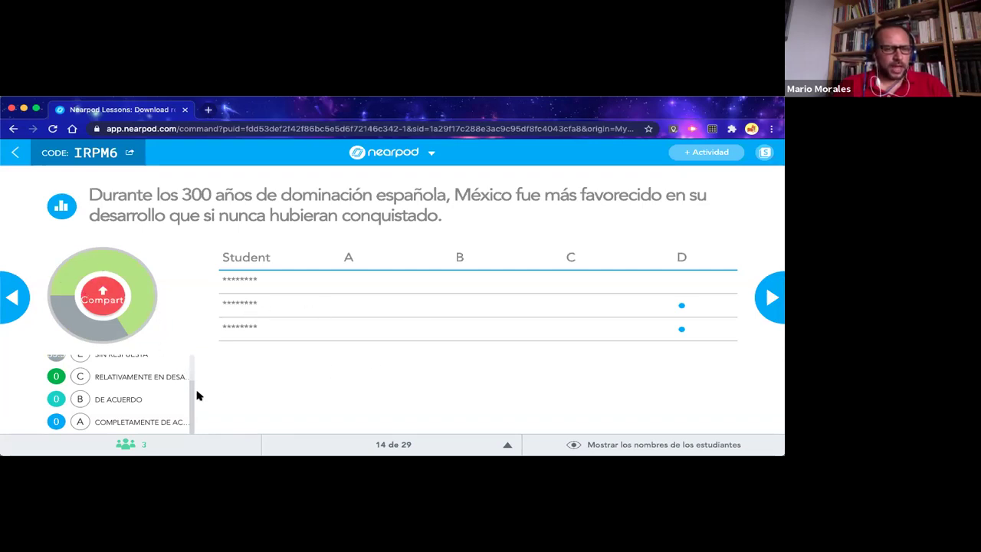
drag(192, 396, 189, 373)
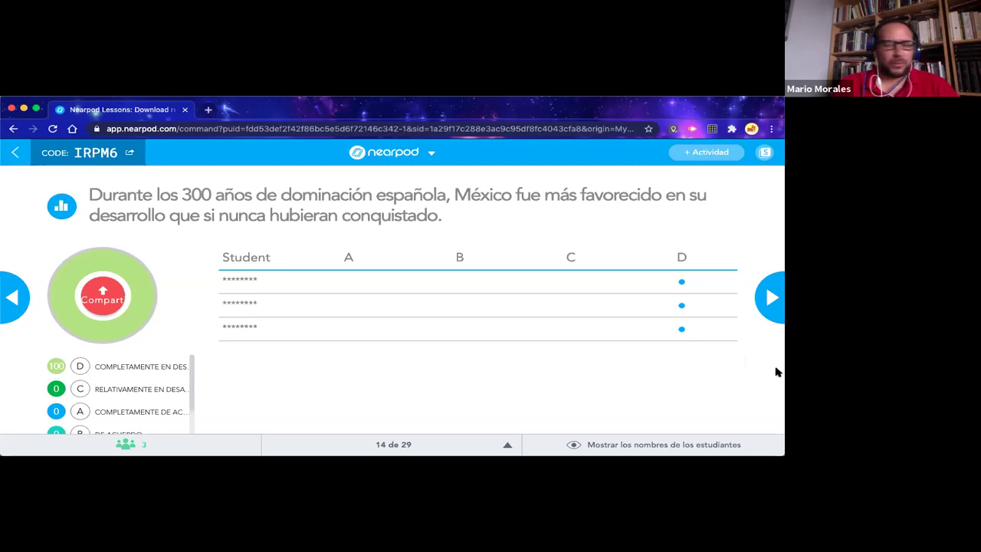
Advance the lesson past the poll to the Mexican food photo gallery on slide 16
click(772, 299)
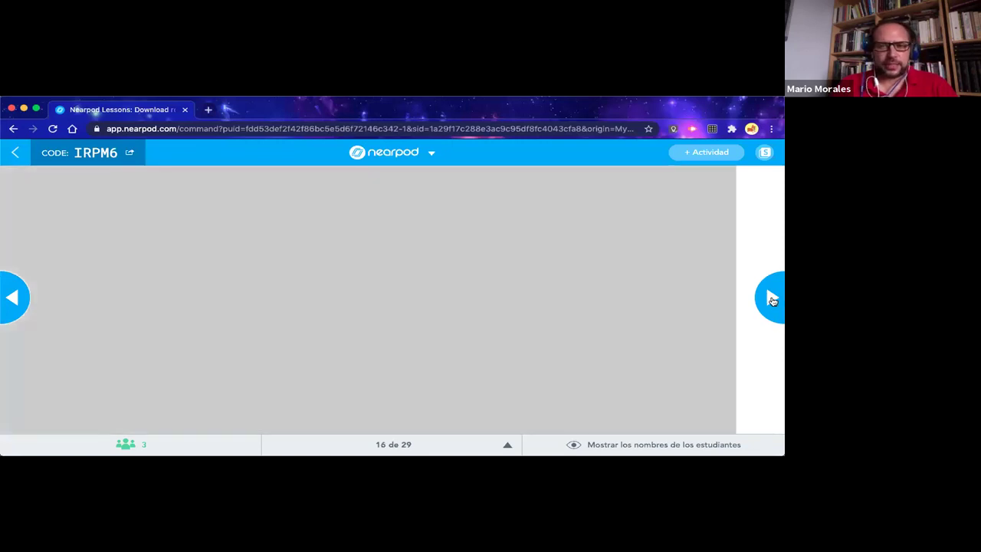
click(772, 299)
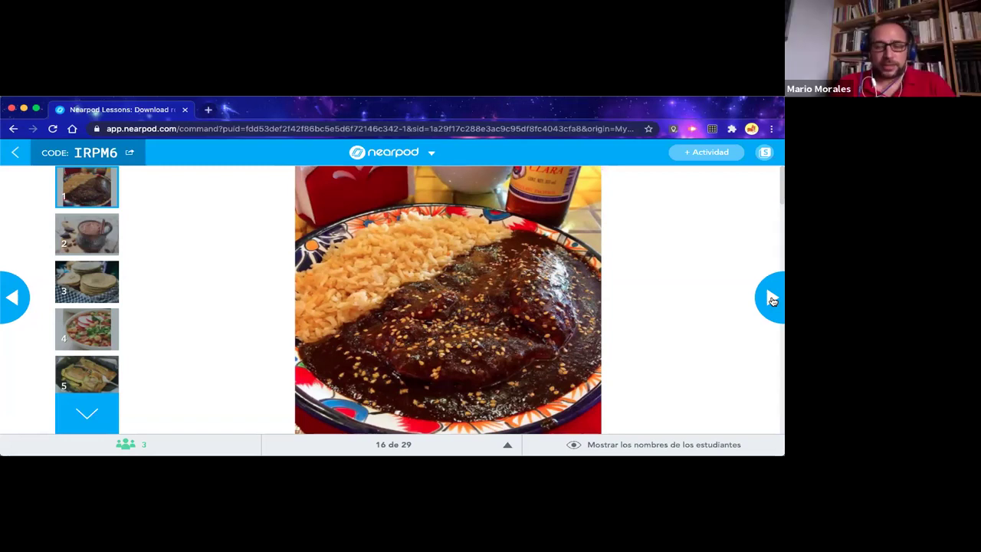
click(772, 300)
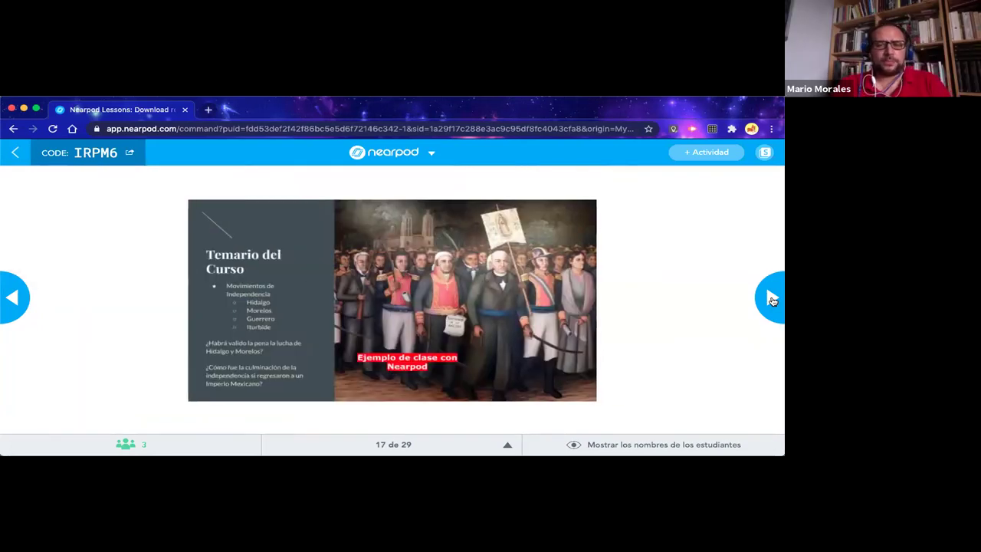
click(12, 298)
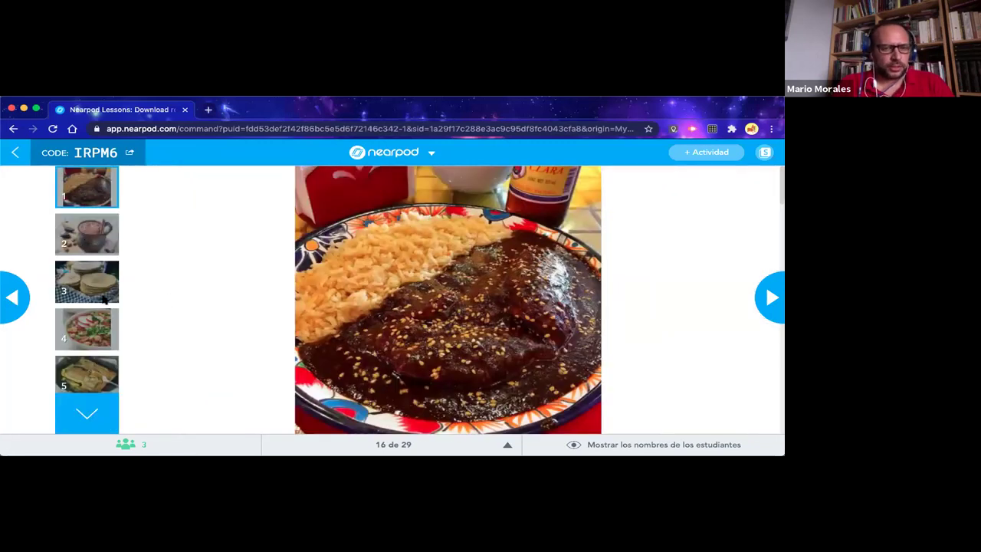
Show the slide 16 food photos in order, from the hot chocolate and tortillas through to the churros
click(92, 246)
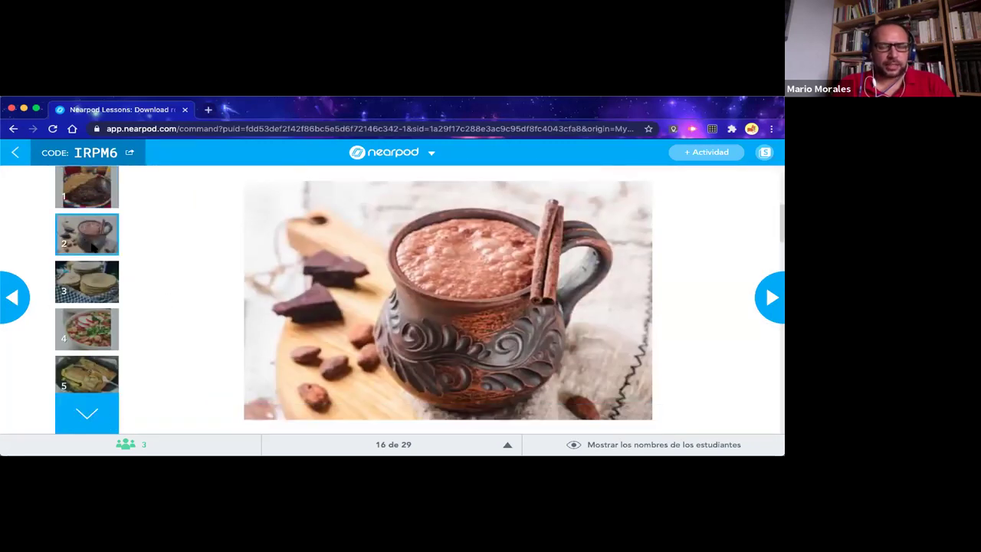
scroll(327, 342, down, 3)
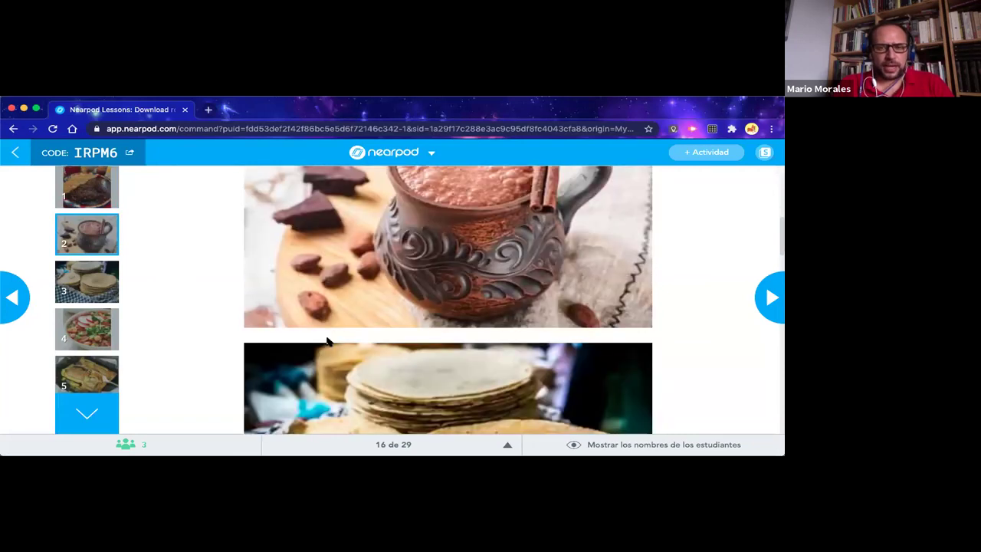
scroll(327, 342, down, 1)
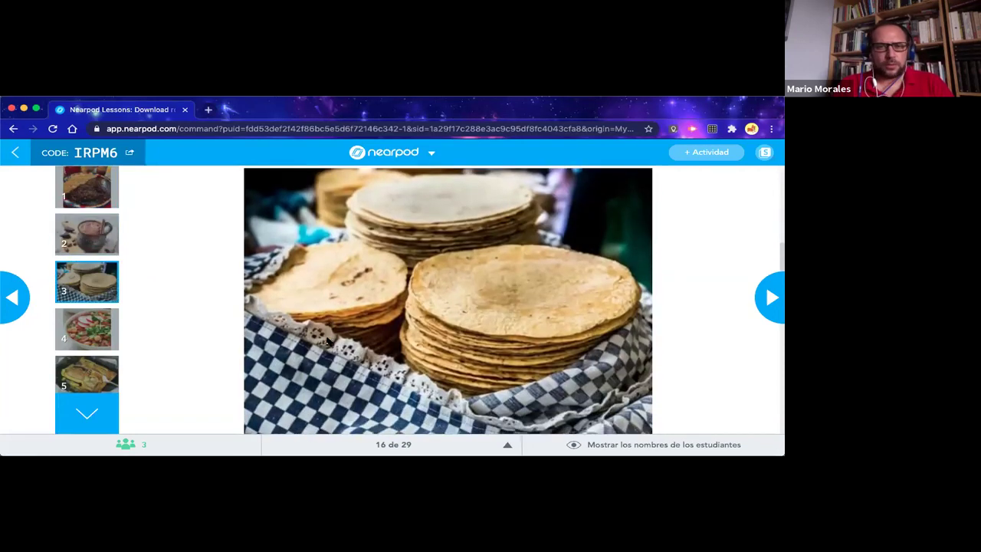
scroll(327, 342, down, 1)
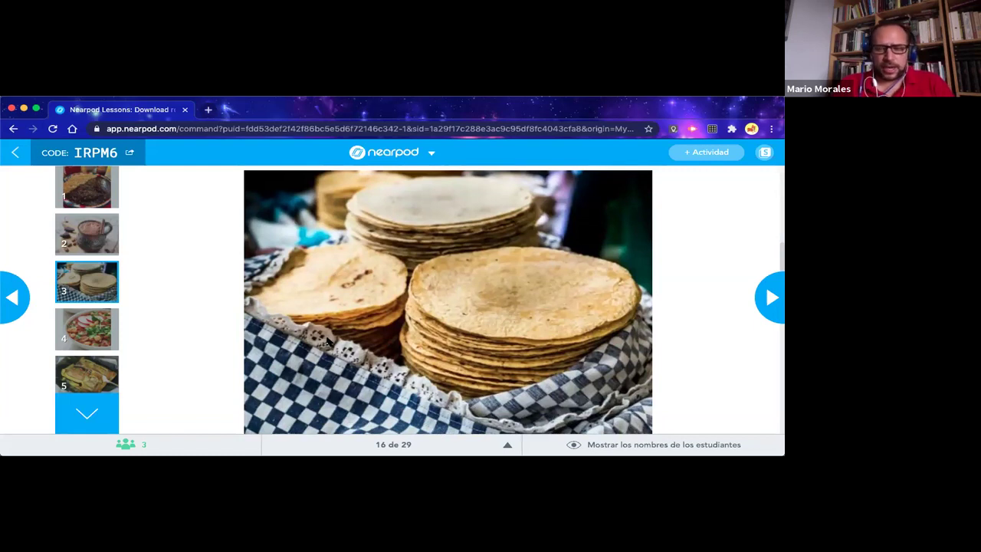
scroll(327, 342, down, 4)
scroll(327, 342, down, 1)
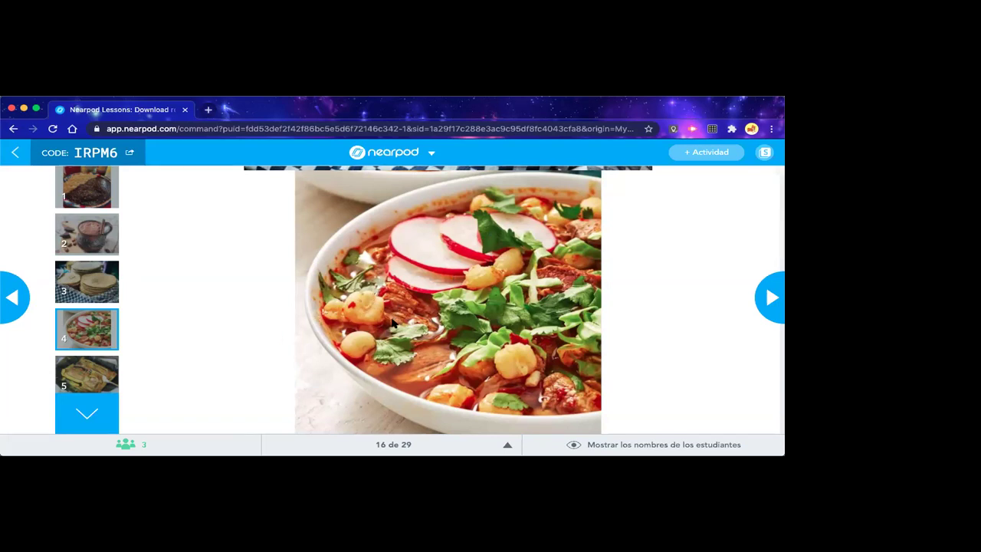
scroll(392, 322, down, 5)
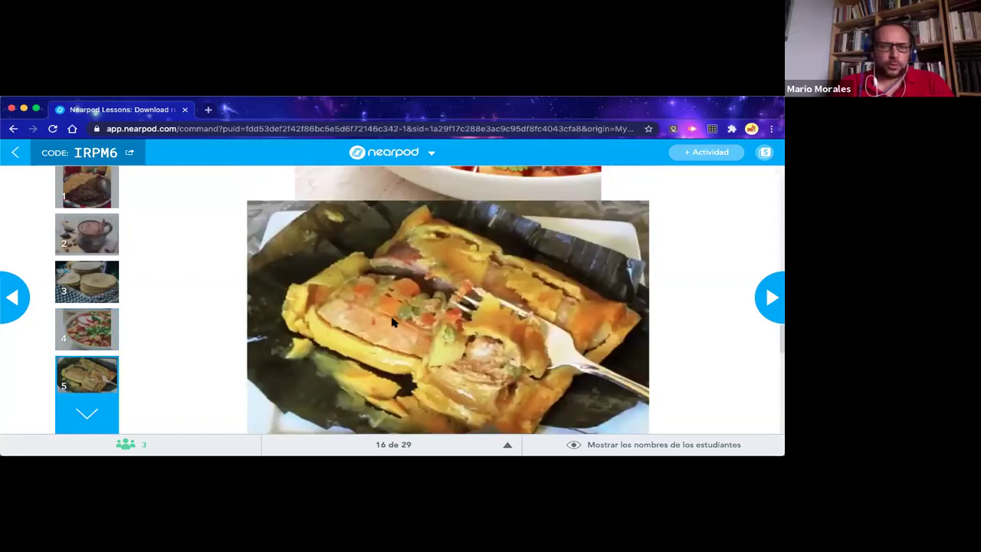
scroll(393, 322, down, 5)
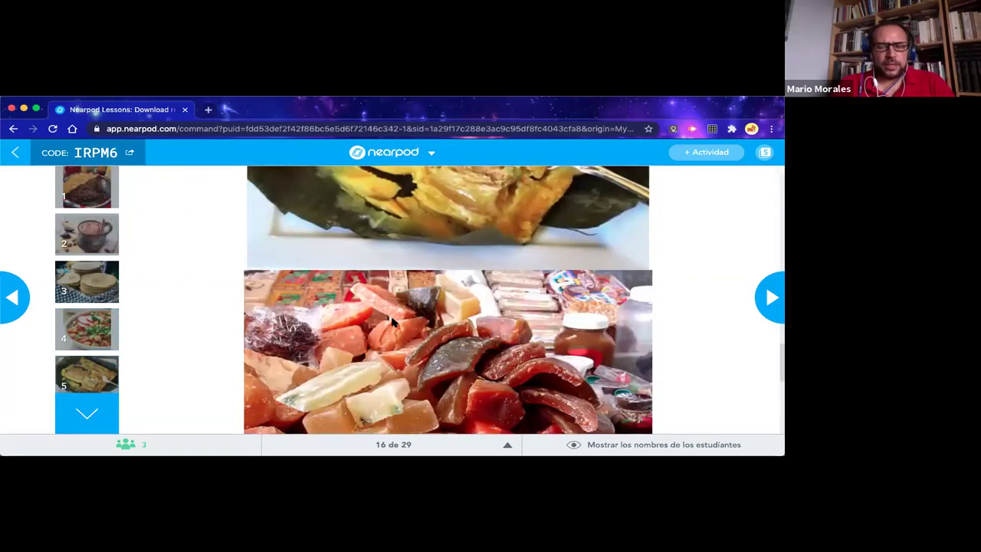
scroll(392, 322, down, 2)
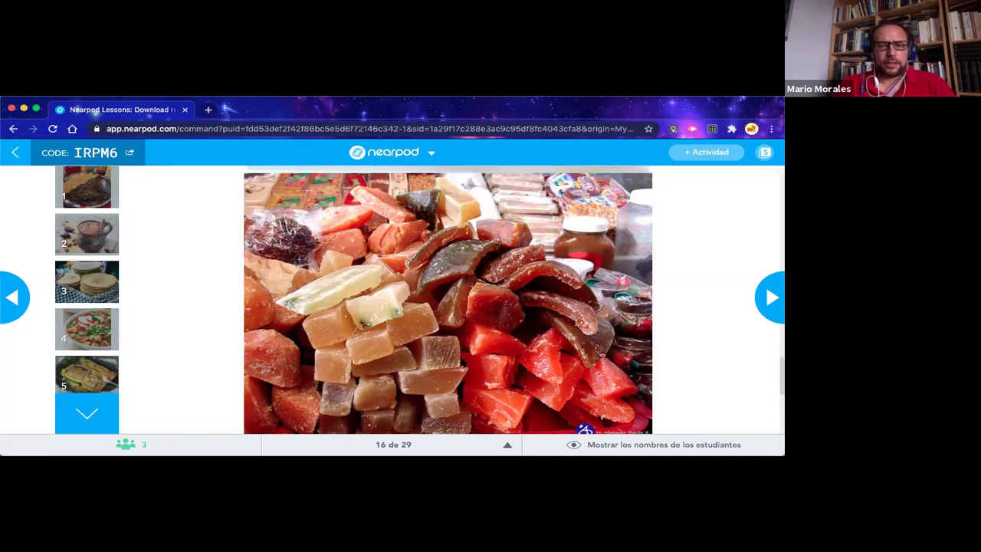
scroll(464, 365, down, 5)
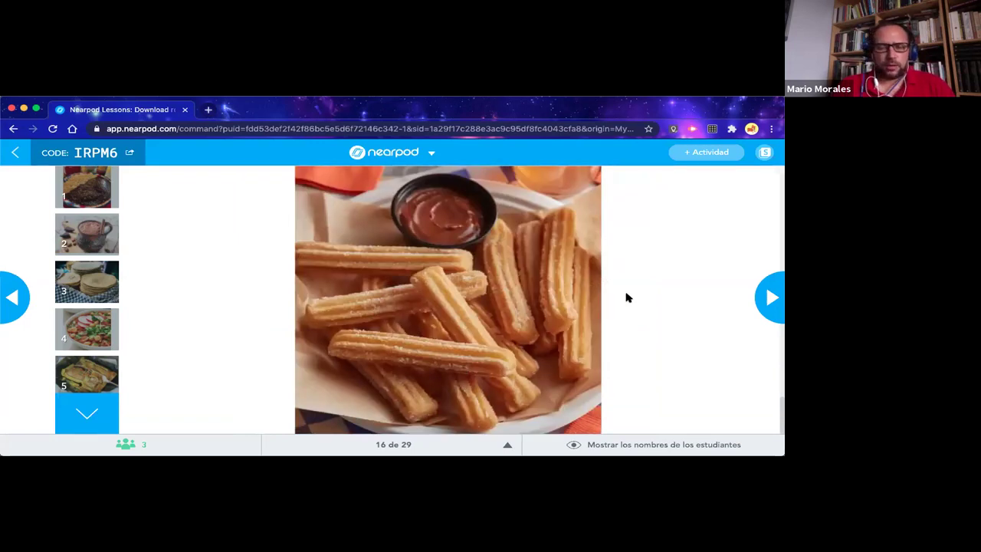
Advance to the interactive video on slide 18 and choose to play it only on this device for the rest of the lesson
click(772, 300)
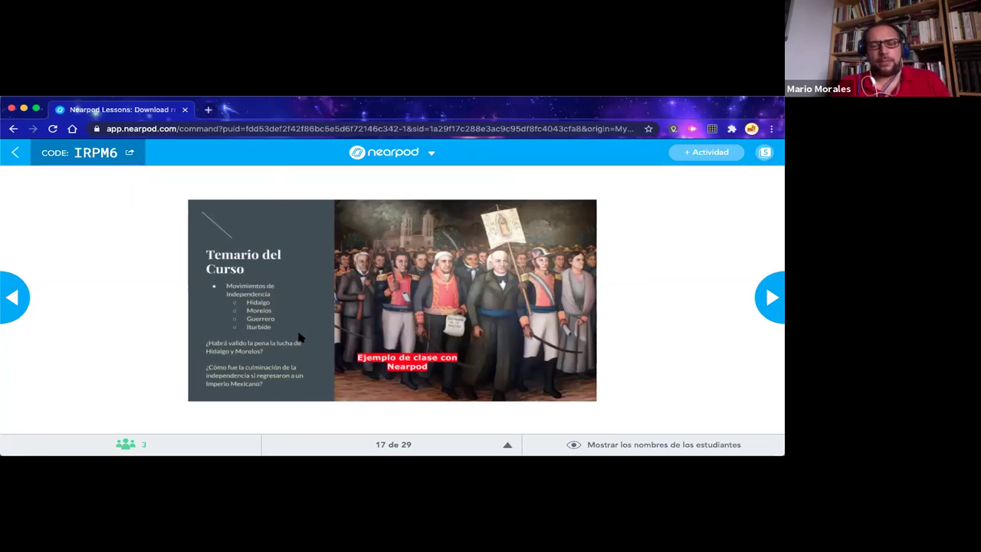
click(773, 297)
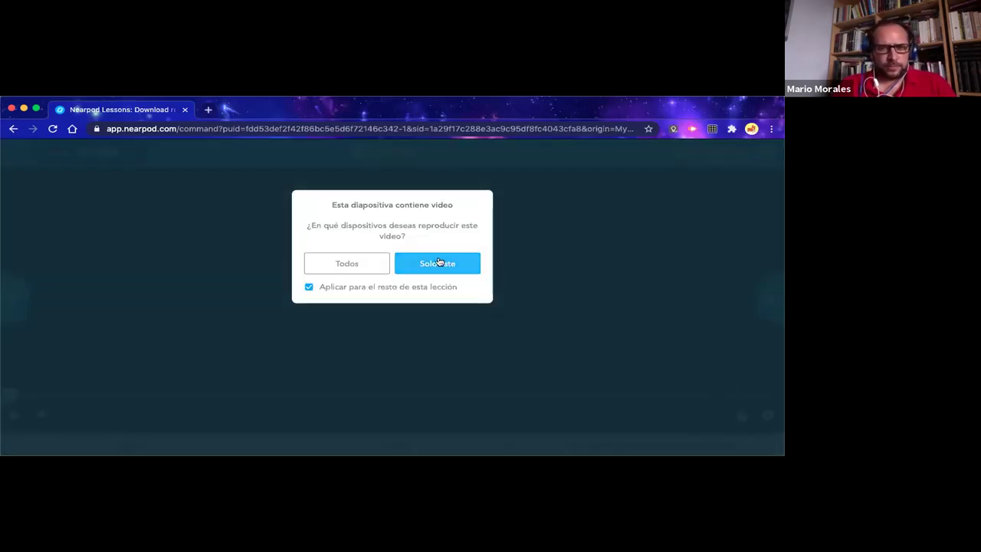
click(343, 267)
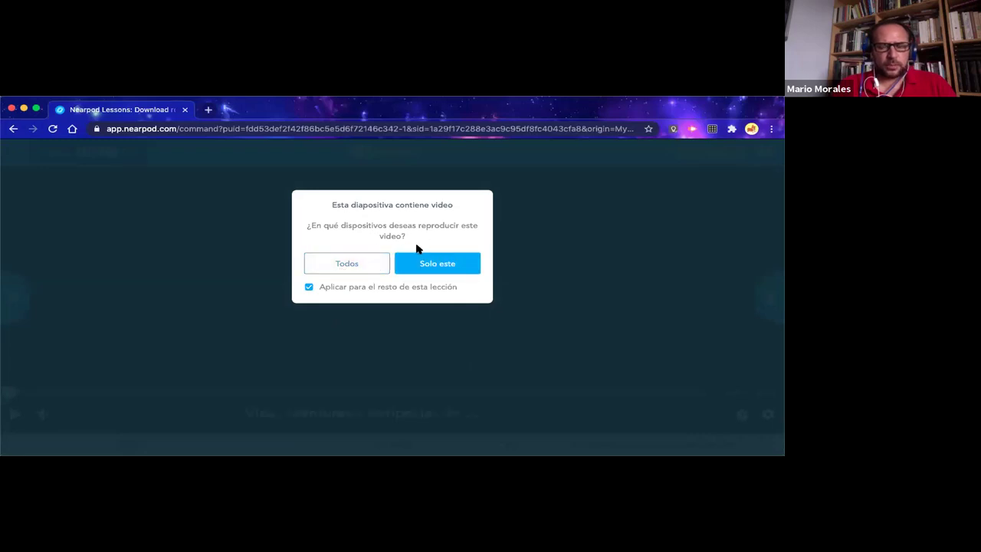
click(431, 267)
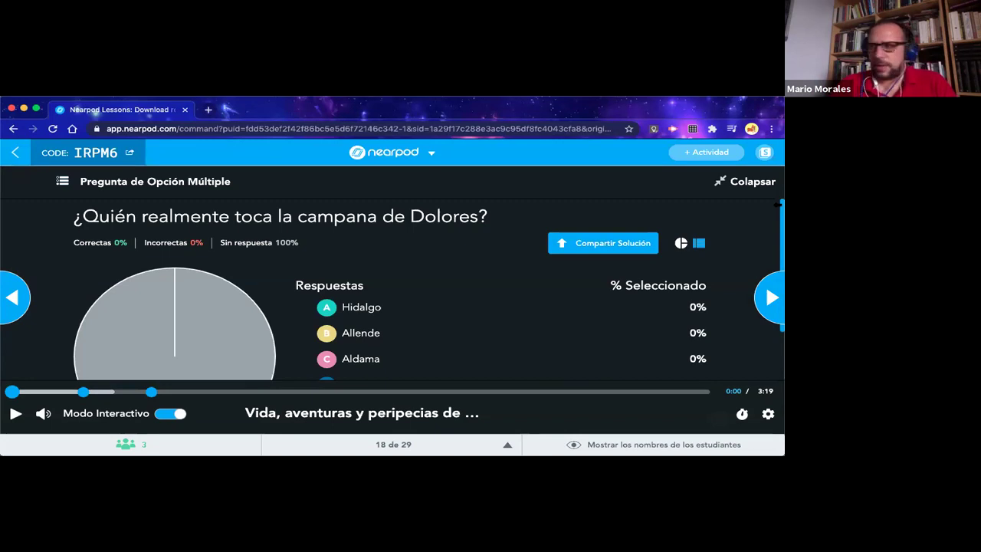
Review the class results for the Dolores bell question, and start the video
scroll(517, 283, down, 2)
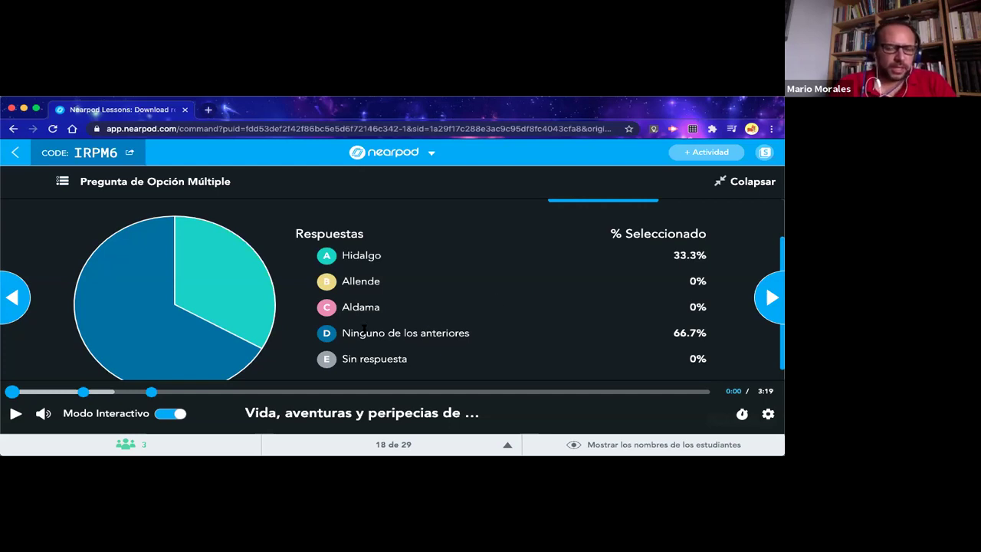
click(14, 415)
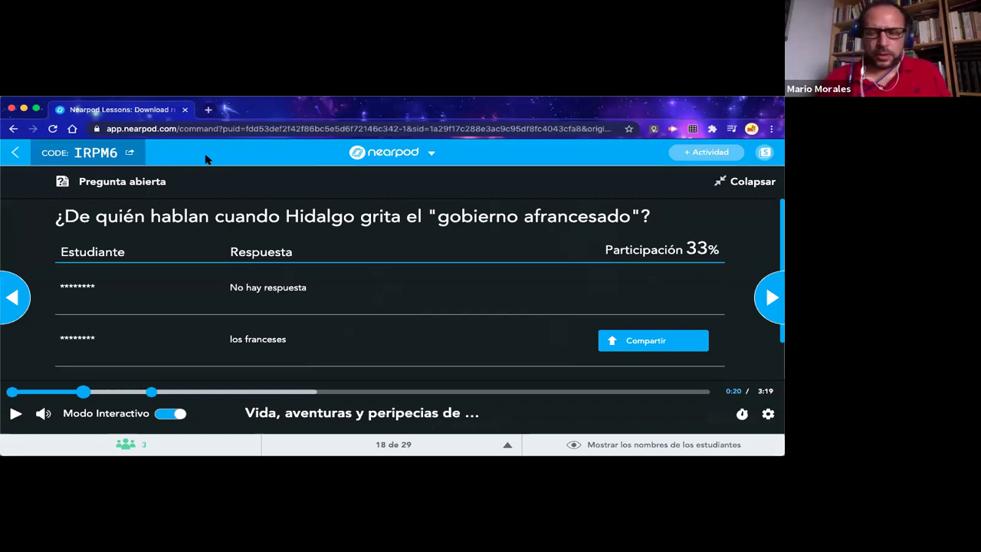
Read the student responses to the "gobierno afrancesado" open question, and play the video on to its next question
scroll(235, 312, down, 1)
scroll(235, 312, down, 2)
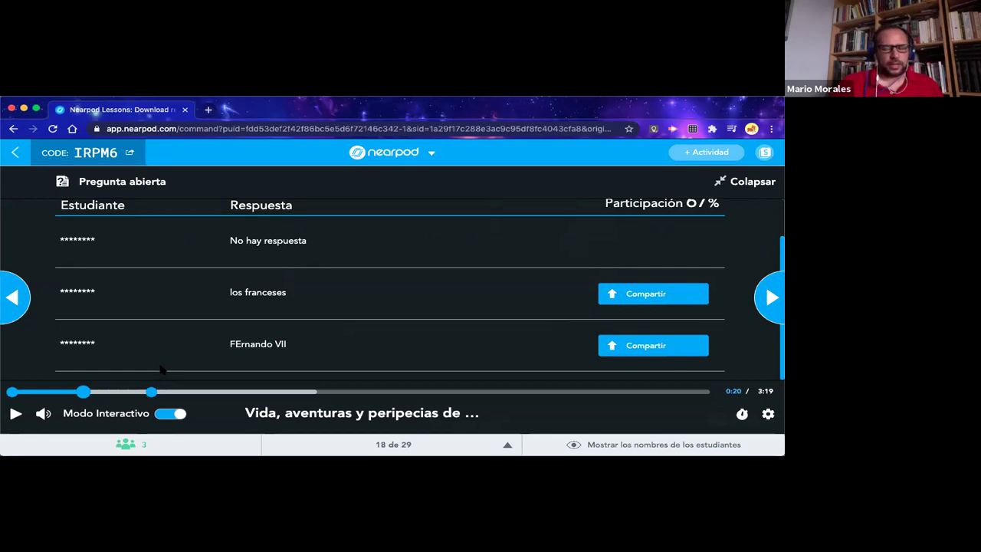
click(15, 415)
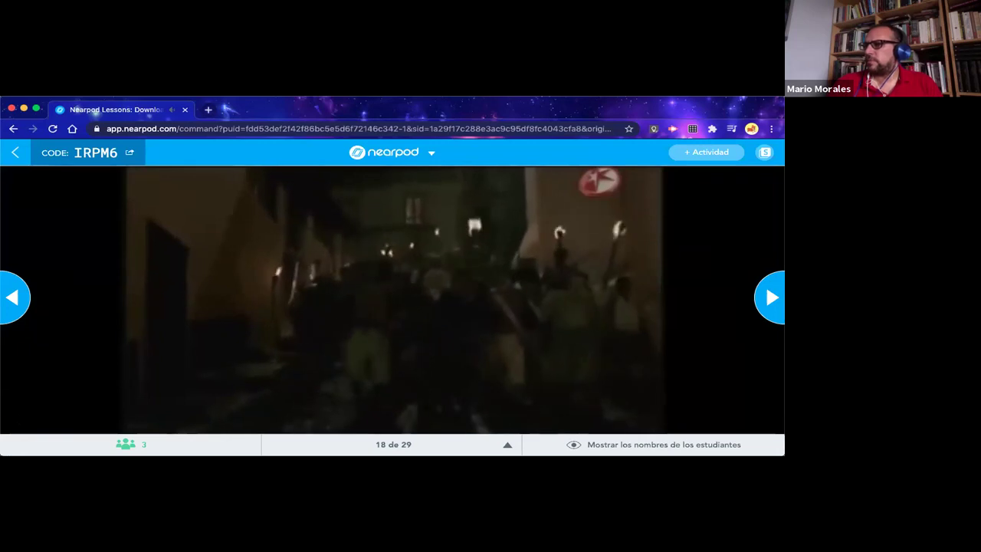
click(16, 415)
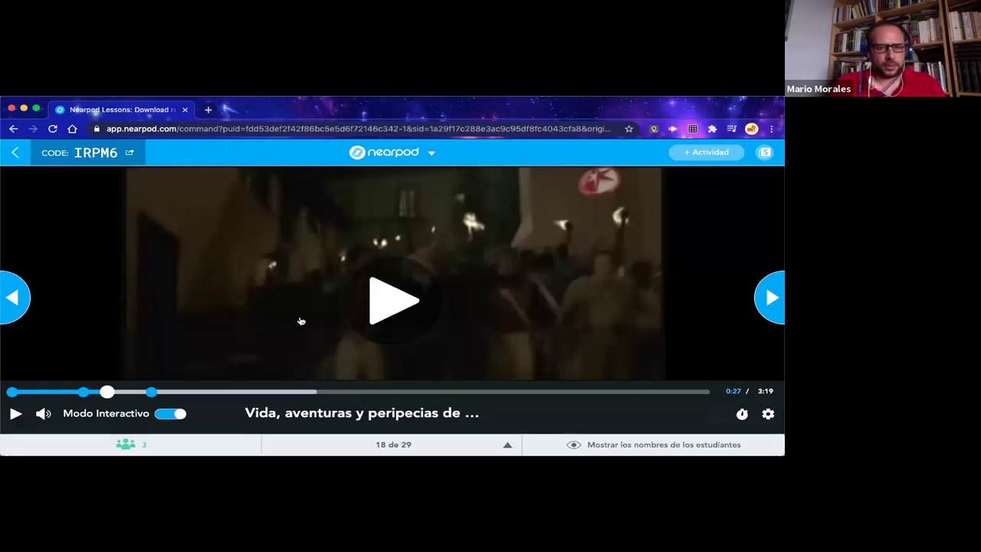
click(388, 310)
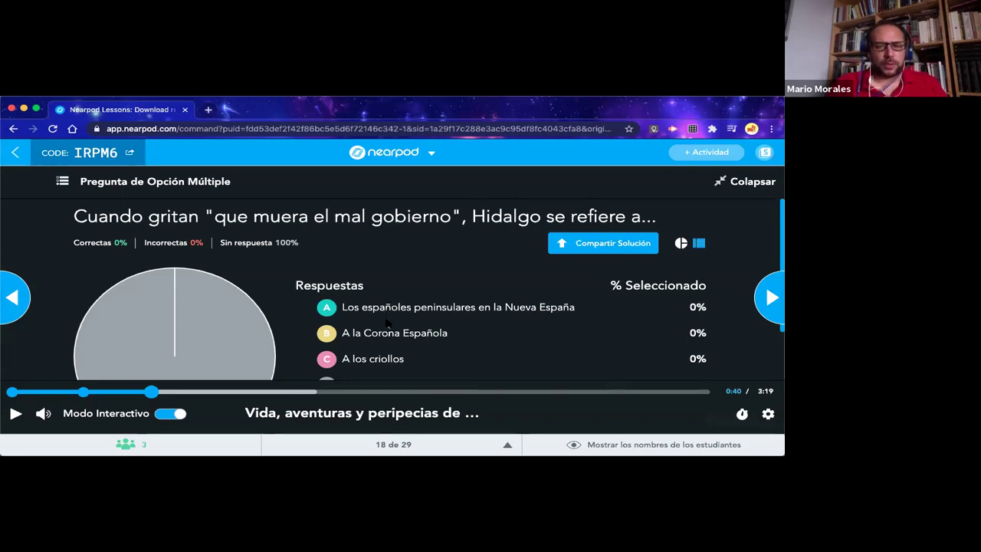
Review the results of the "que muera el mal gobierno" question, and resume the video briefly before pausing it at 0:45
scroll(390, 318, down, 1)
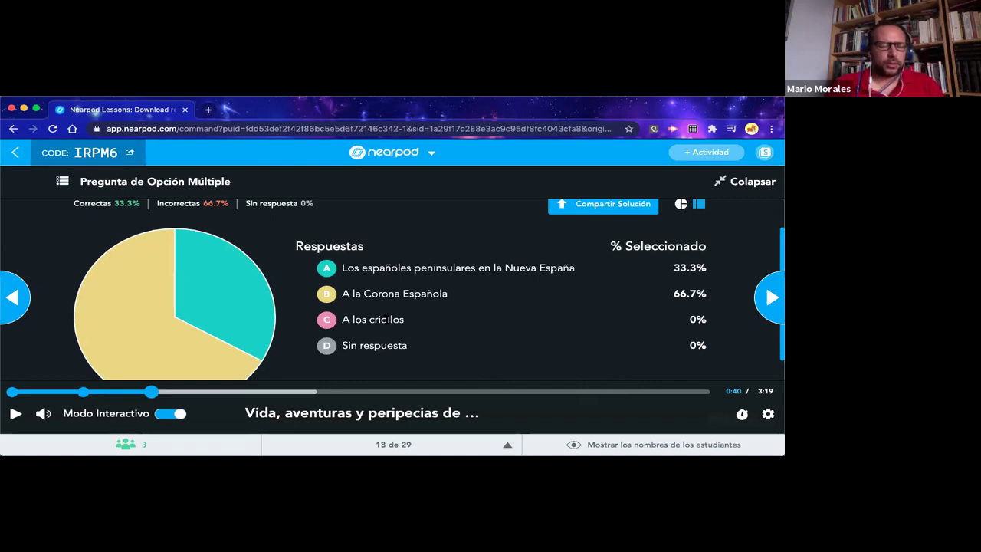
scroll(397, 356, up, 1)
scroll(397, 357, up, 1)
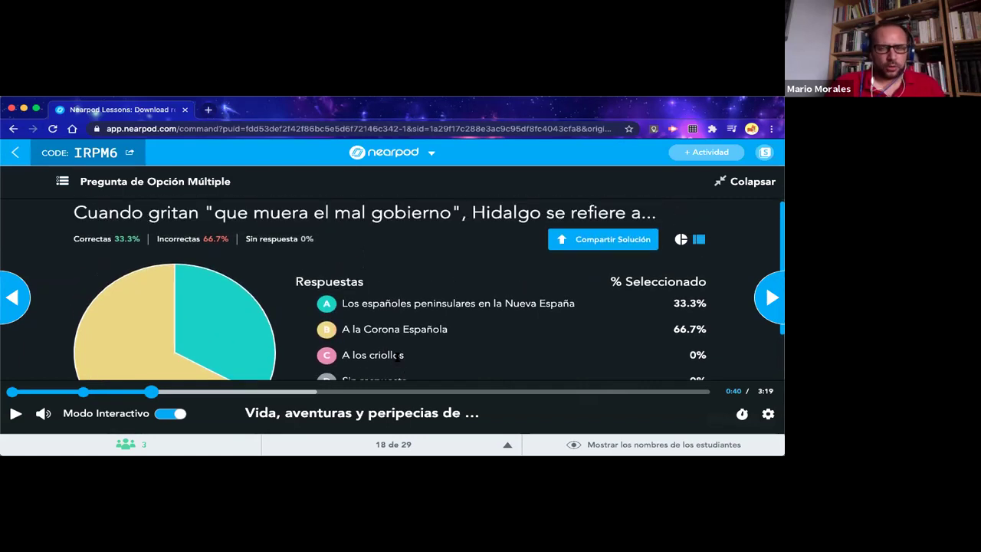
click(15, 413)
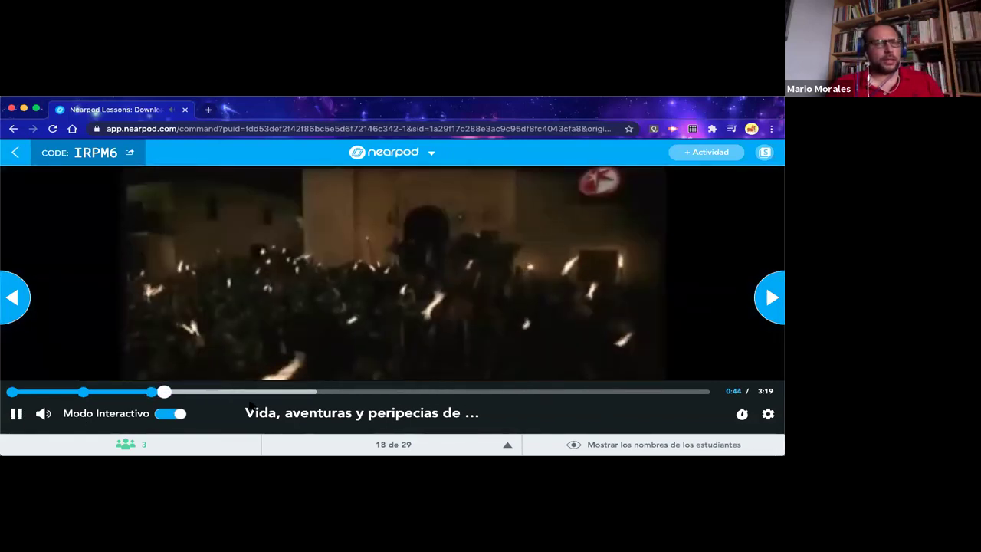
click(16, 413)
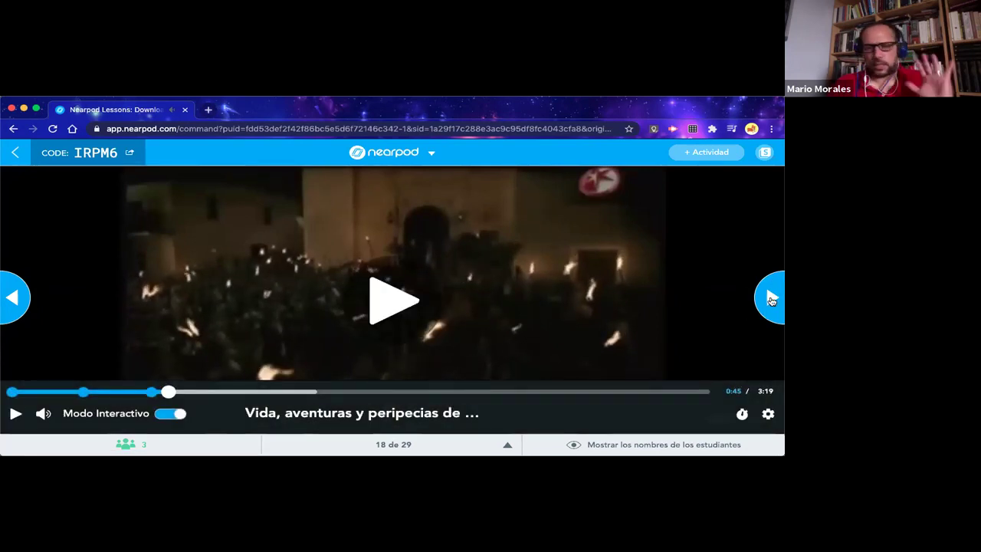
Advance the lesson through the two course syllabus slides to the Time to Climb activity on slide 21
click(771, 299)
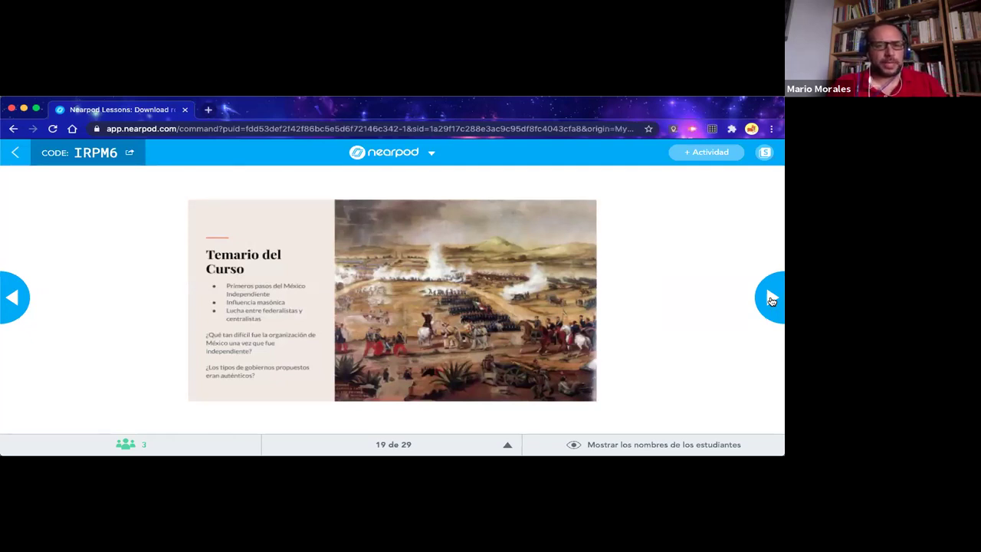
click(772, 300)
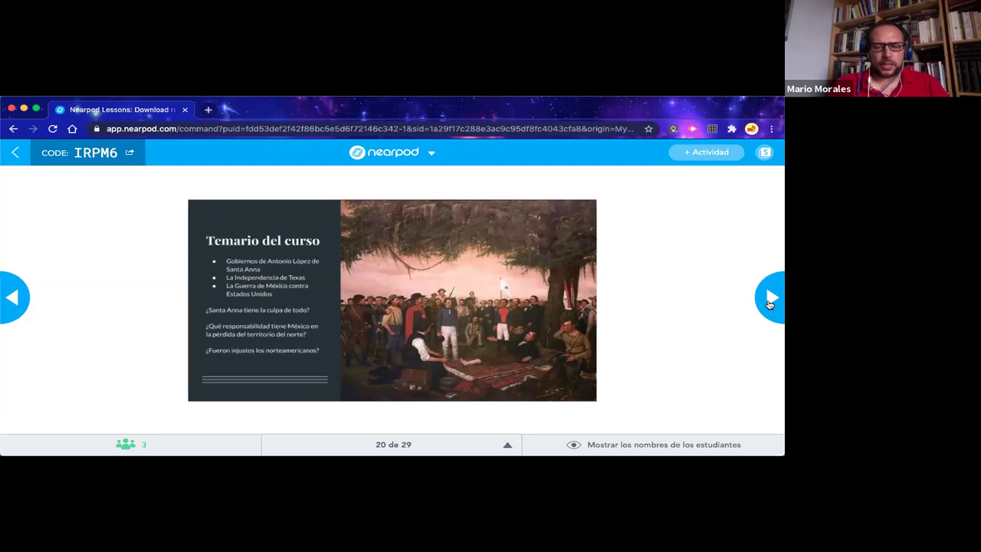
click(770, 305)
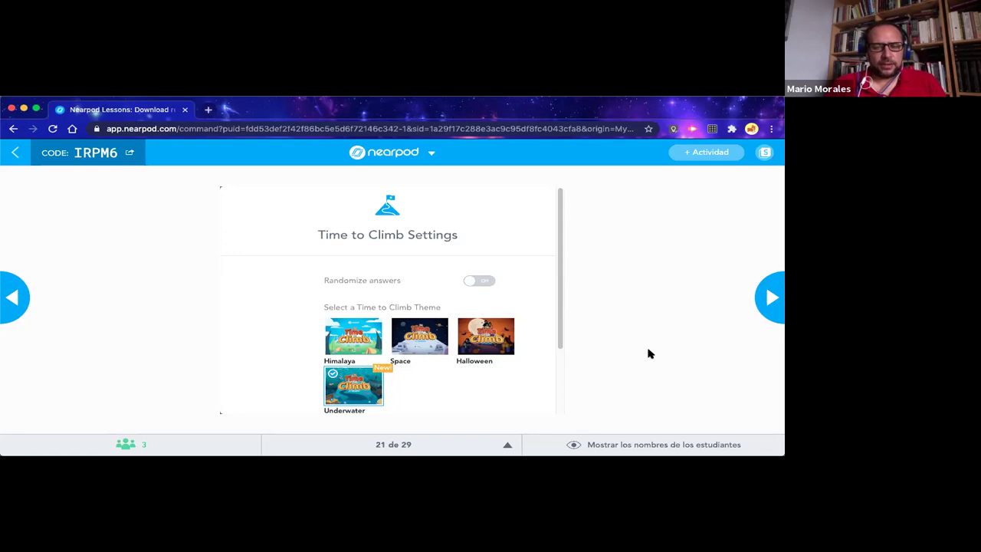
Set the Time to Climb theme to Space and continue to the player waiting screen
click(427, 340)
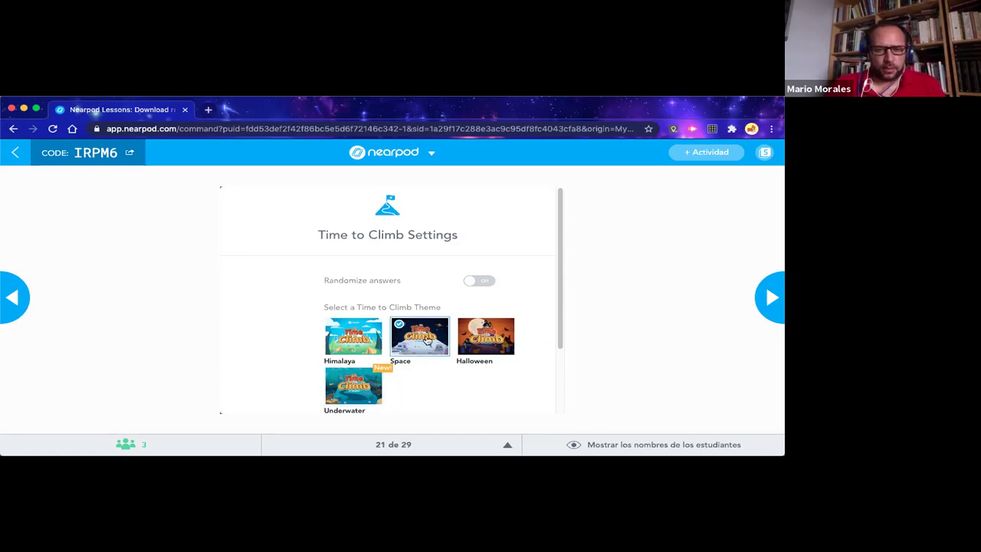
scroll(539, 355, down, 2)
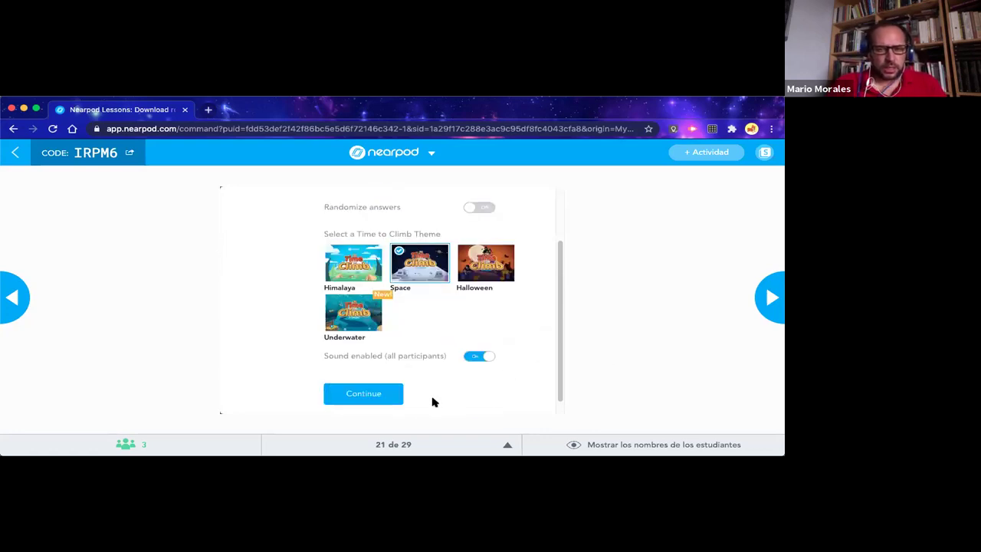
click(357, 396)
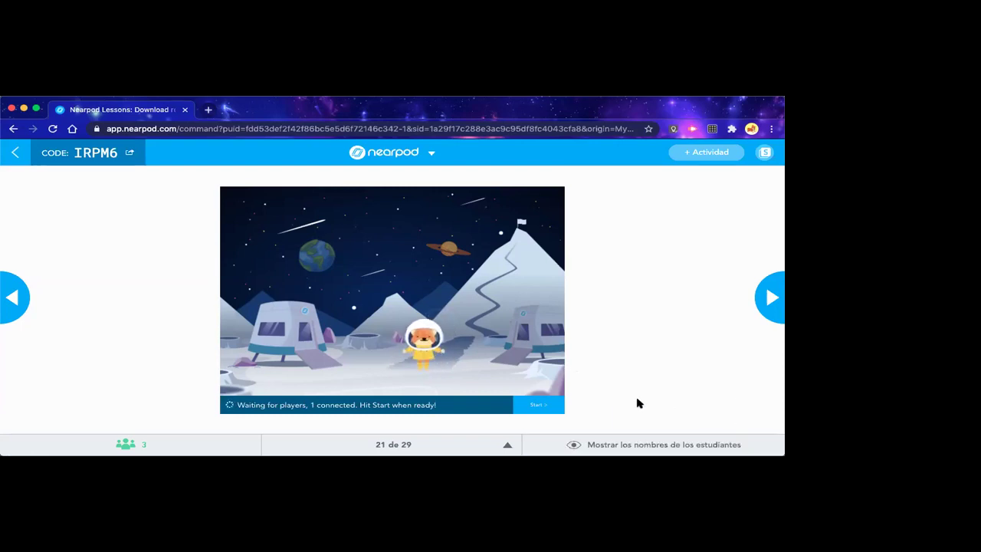
Turn on the display of student names and start the Time to Climb game
click(605, 447)
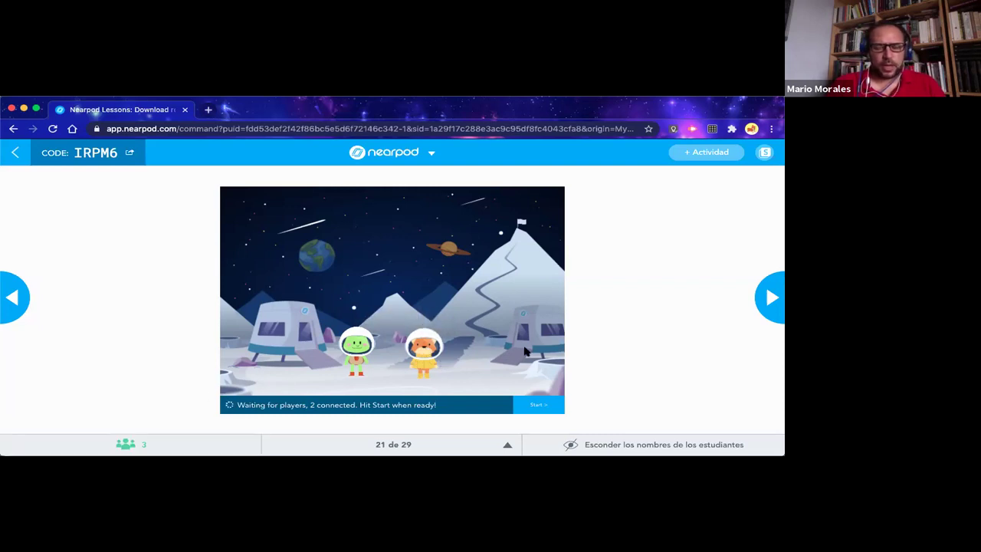
click(539, 406)
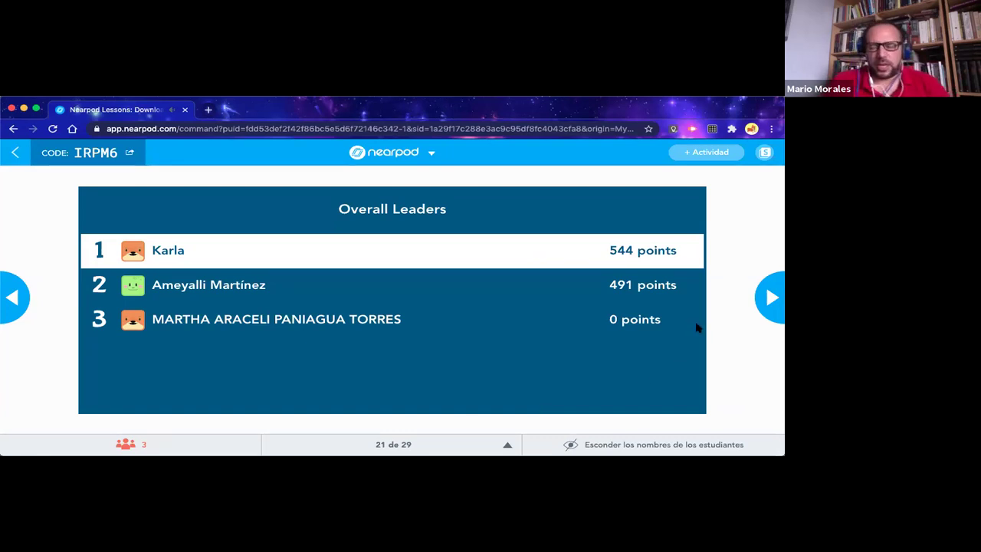
Advance the lesson from the Time to Climb leaderboard through the course syllabus slides to slide 24
click(771, 301)
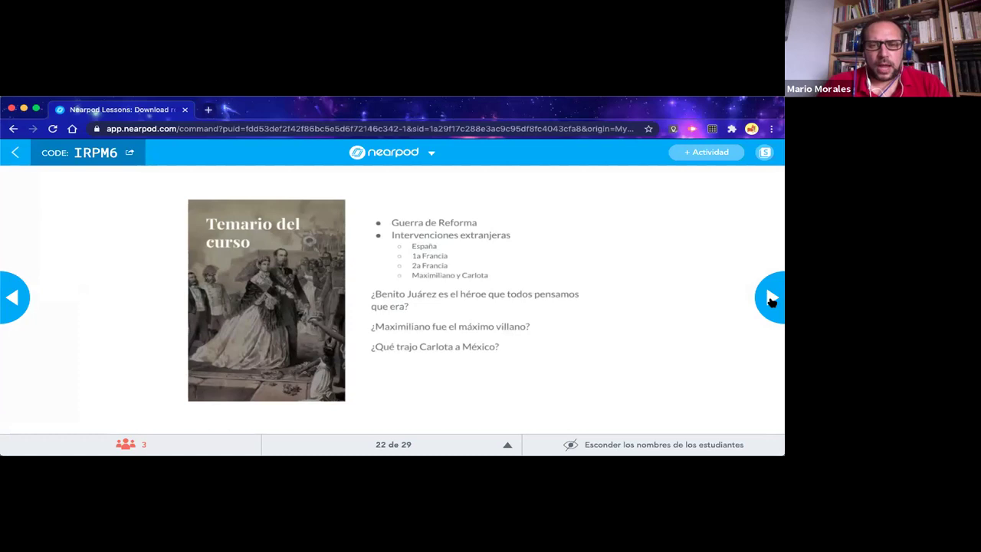
click(771, 299)
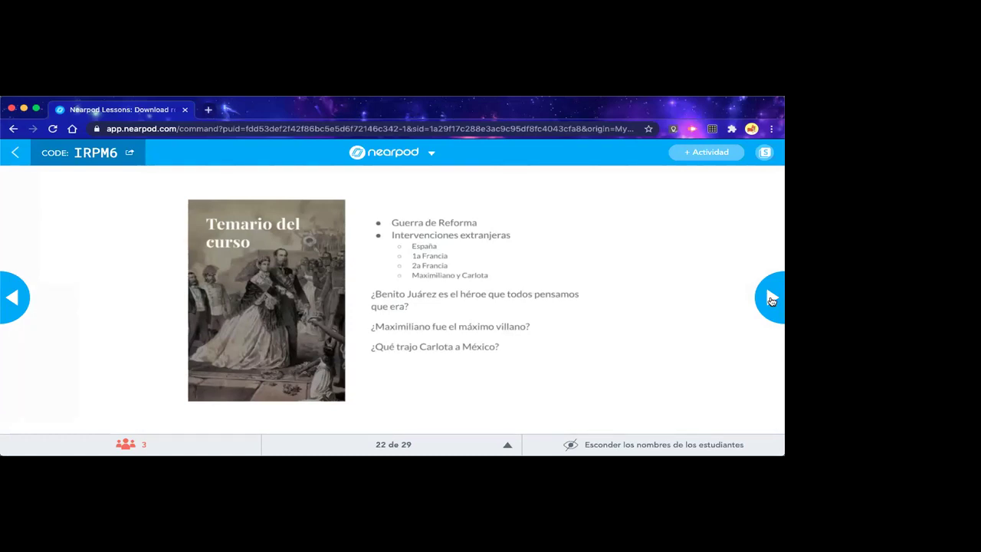
click(771, 299)
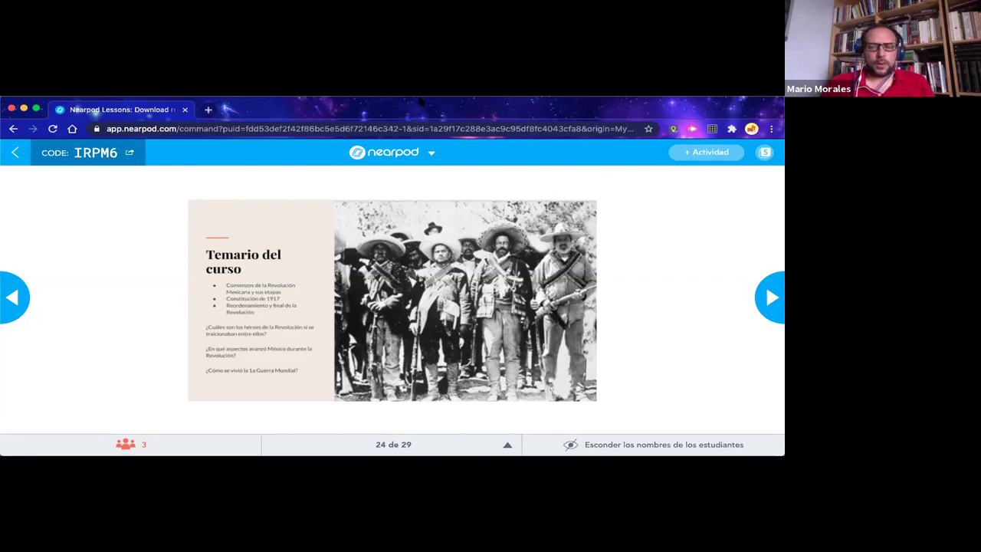
End the live lesson session for all students
click(432, 154)
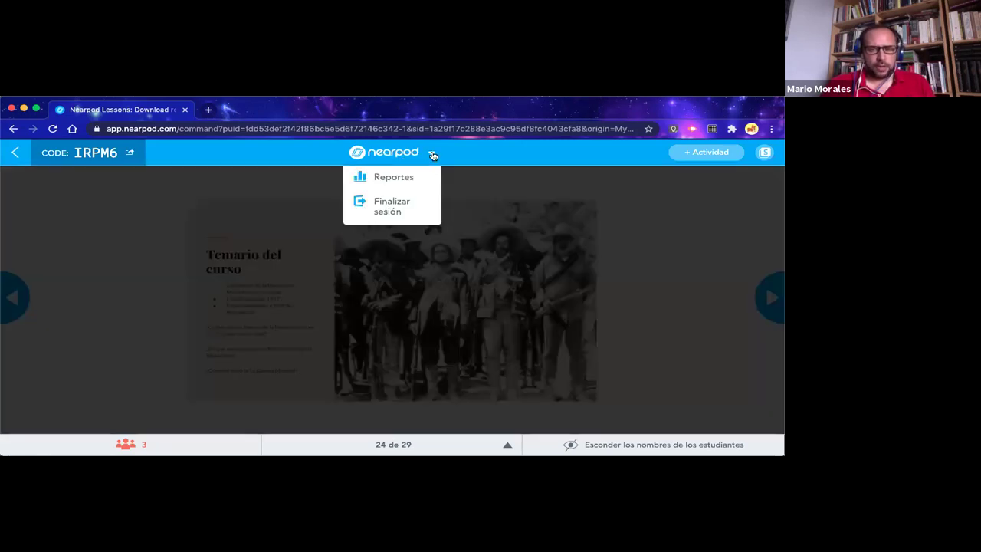
click(388, 208)
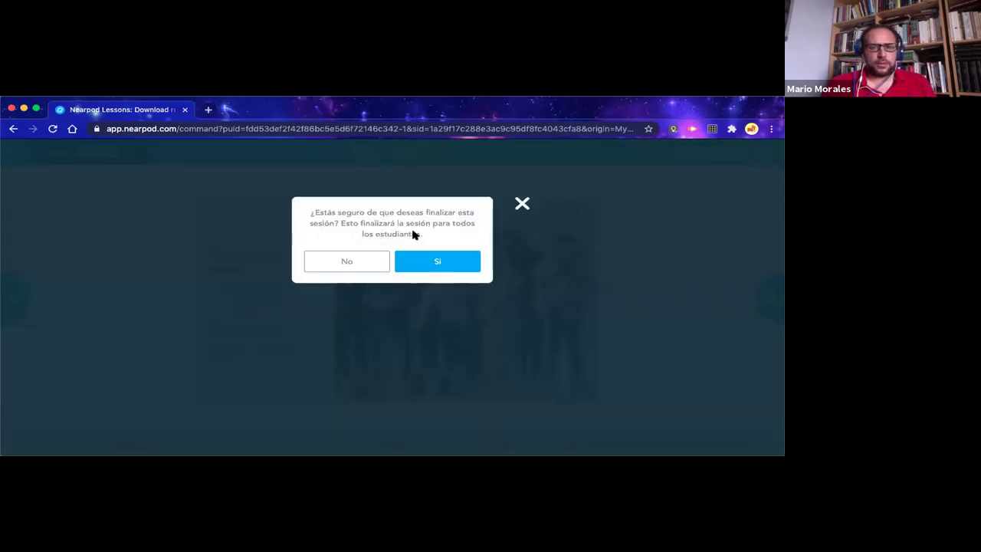
click(427, 263)
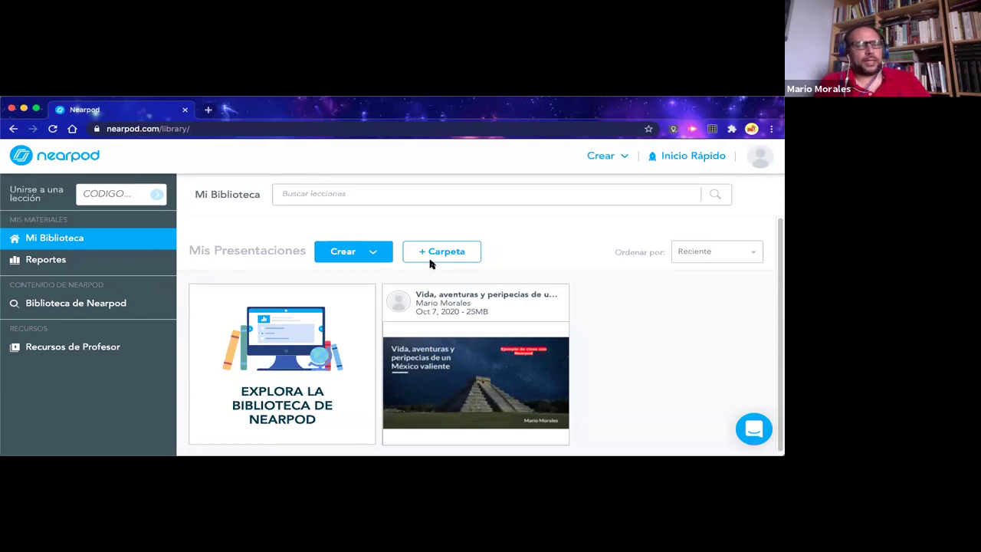
Open the post-session report for the 2020-10-20 5:07 pm session and review overall participation and each student's performance details
click(34, 263)
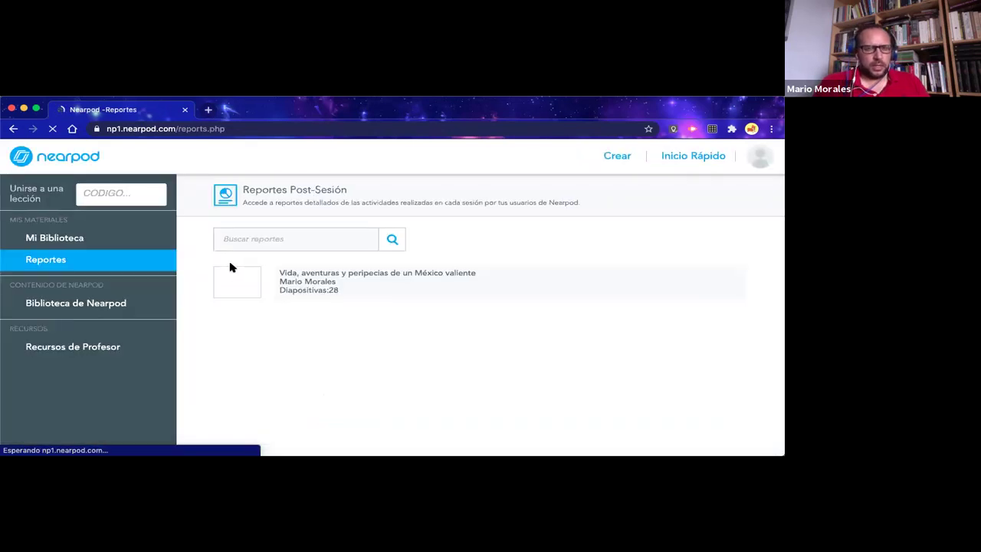
click(301, 281)
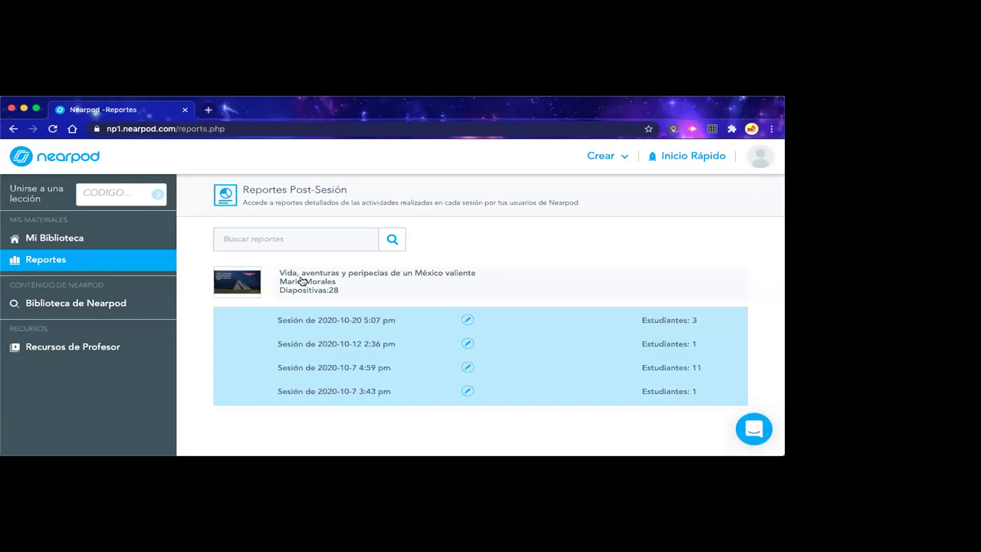
click(336, 321)
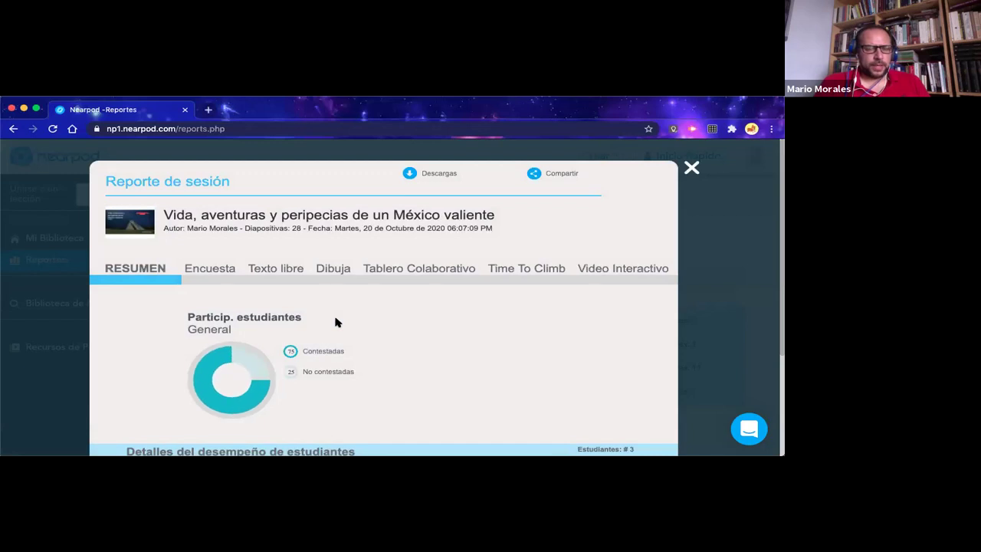
scroll(422, 322, down, 3)
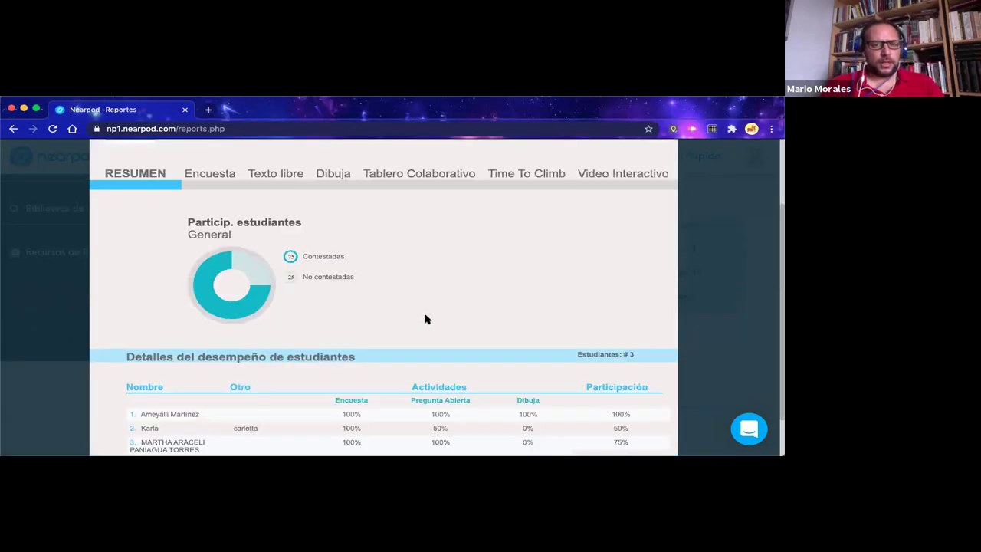
scroll(427, 318, down, 2)
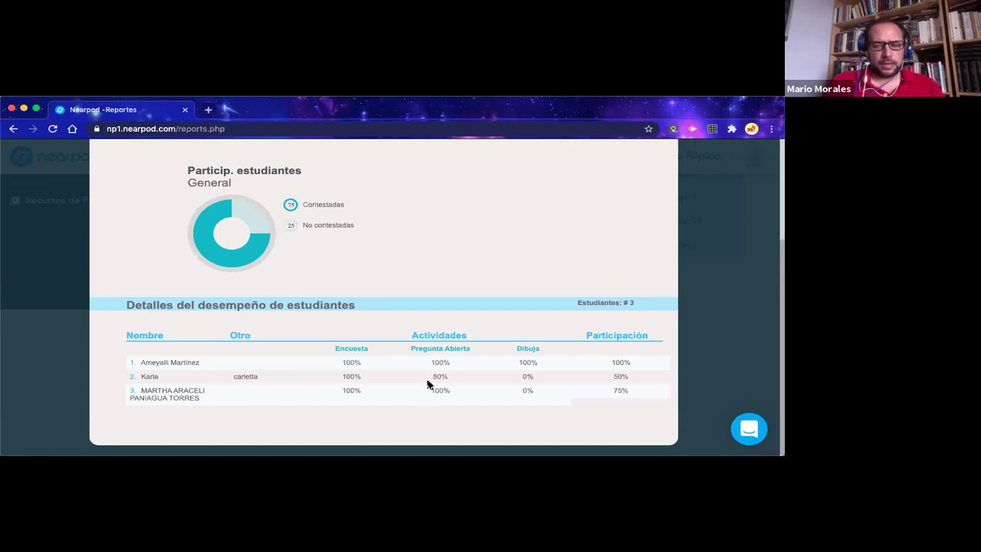
scroll(381, 399, up, 1)
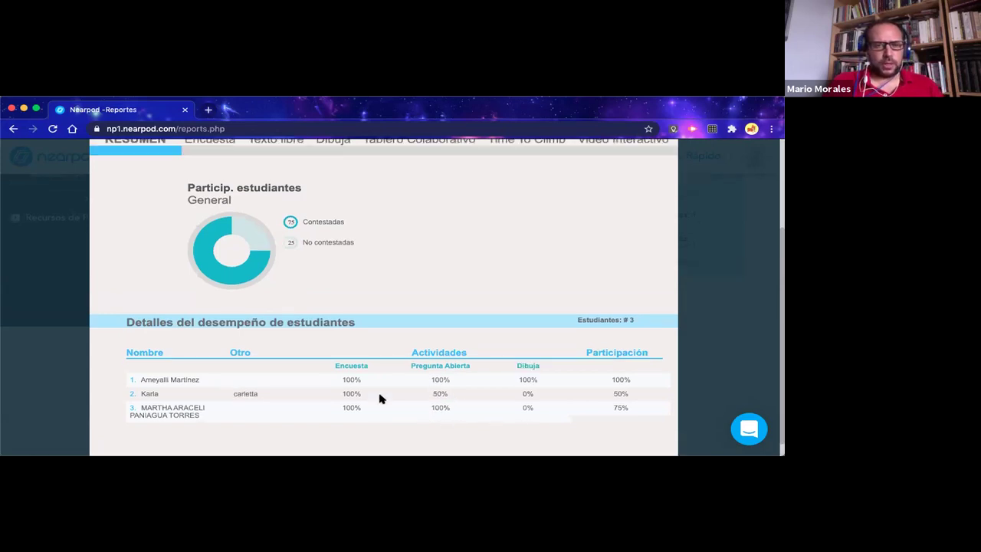
scroll(381, 398, up, 1)
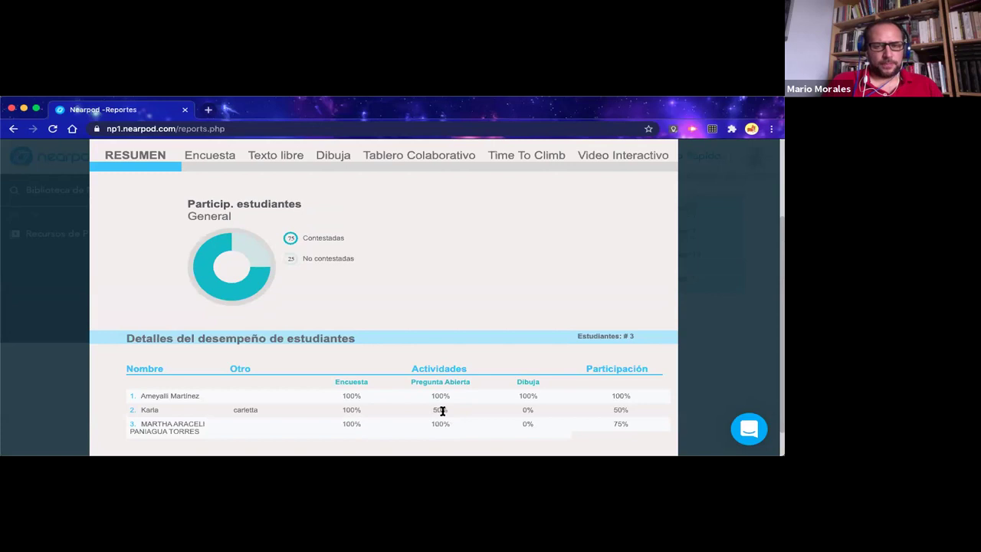
View the Encuesta section of the session report
scroll(390, 357, up, 5)
click(219, 269)
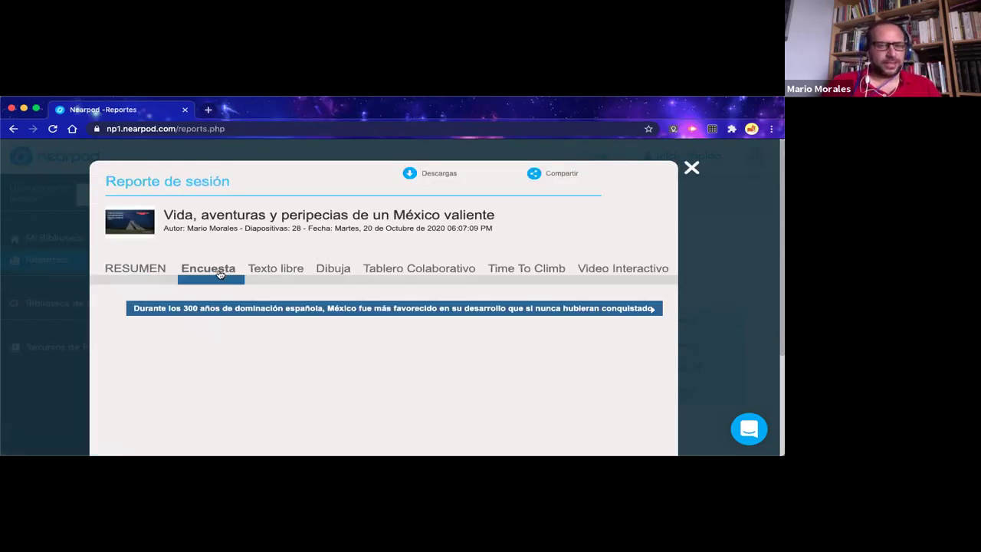
scroll(256, 331, down, 3)
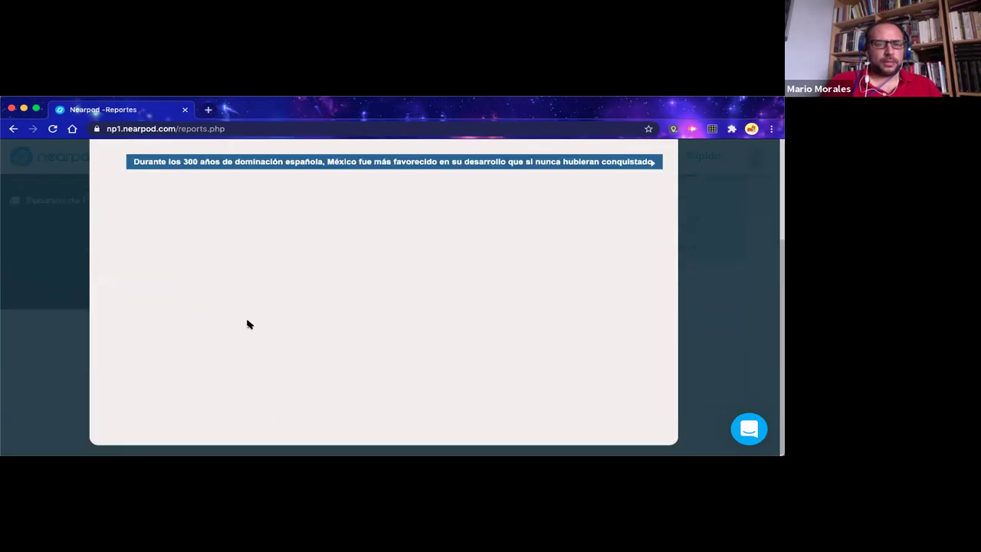
scroll(247, 324, up, 2)
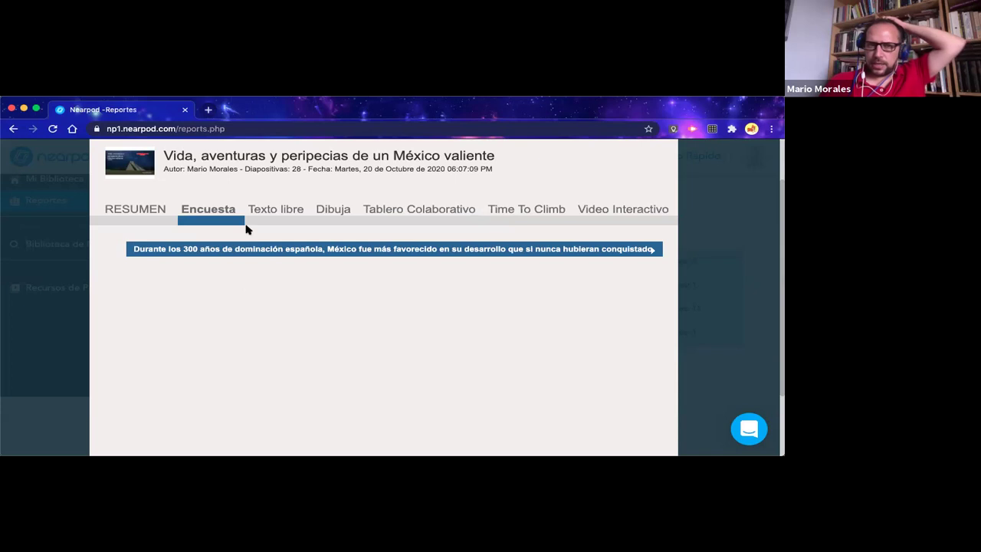
Expand both Texto libre questions about the Spanish conquest in the report and read the student answers
click(274, 216)
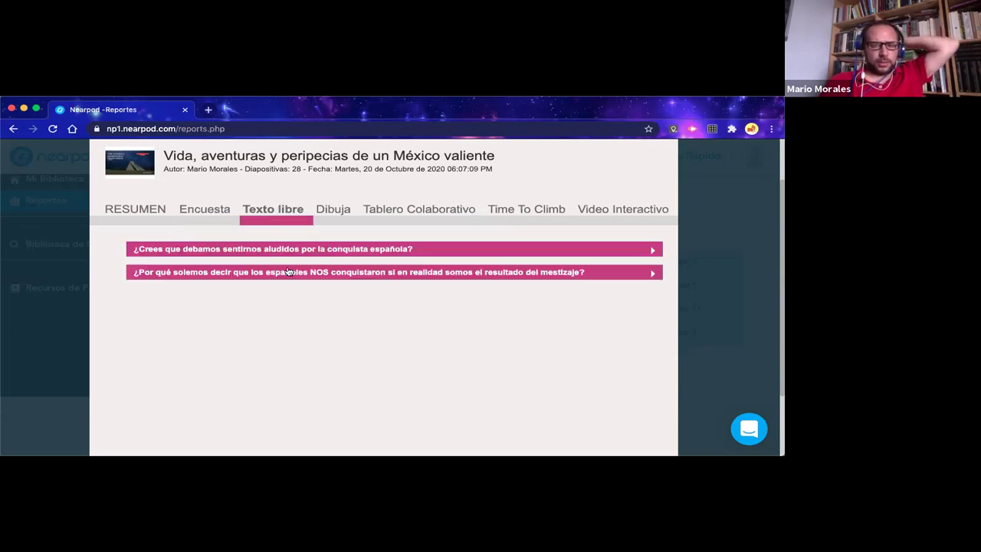
click(373, 251)
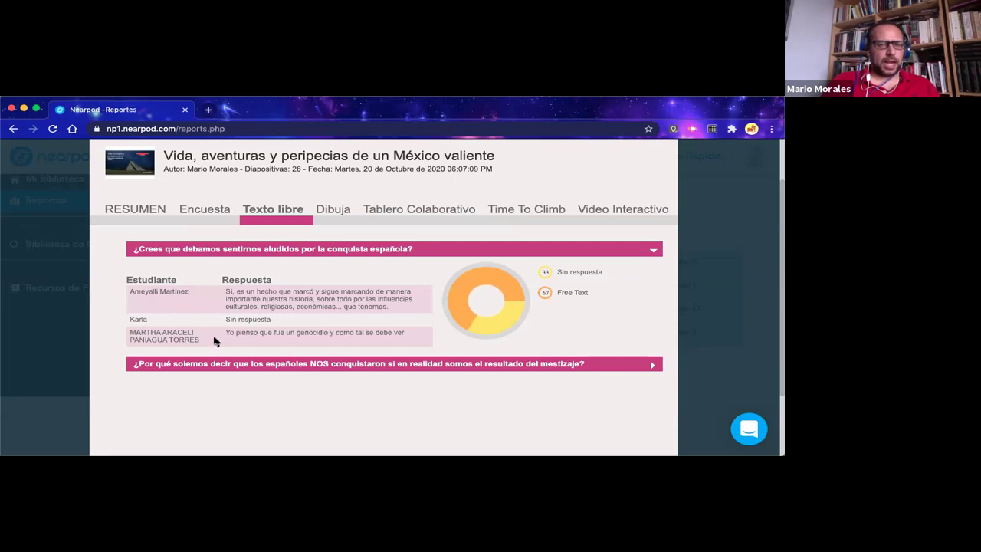
click(351, 364)
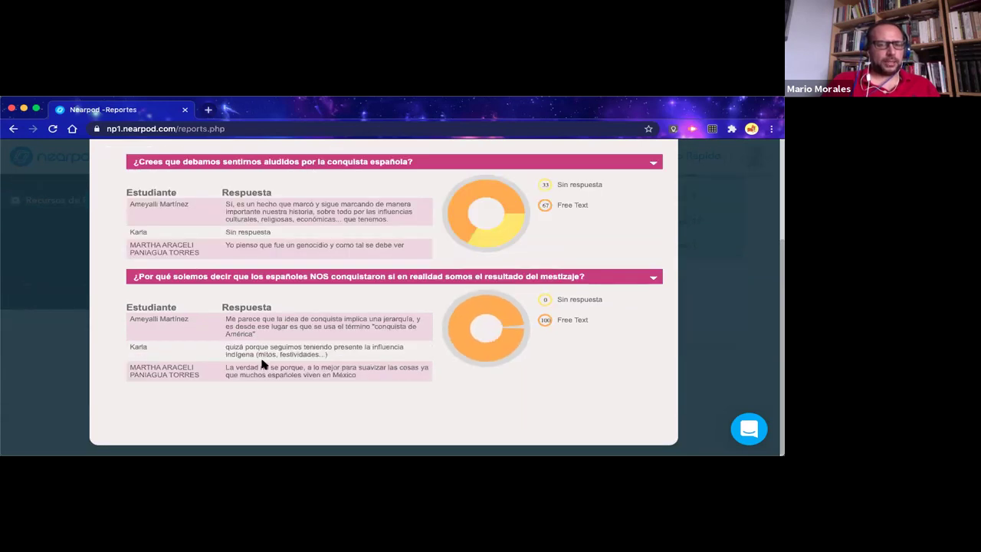
scroll(468, 395, up, 2)
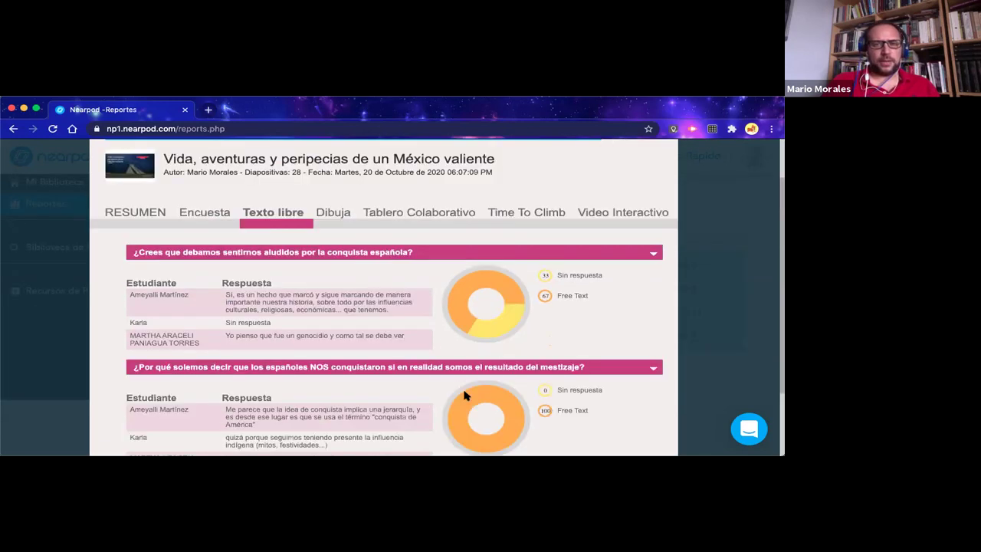
Check the Dibuja and Tablero Colaborativo sections of the report, and close it
scroll(466, 394, up, 1)
click(332, 268)
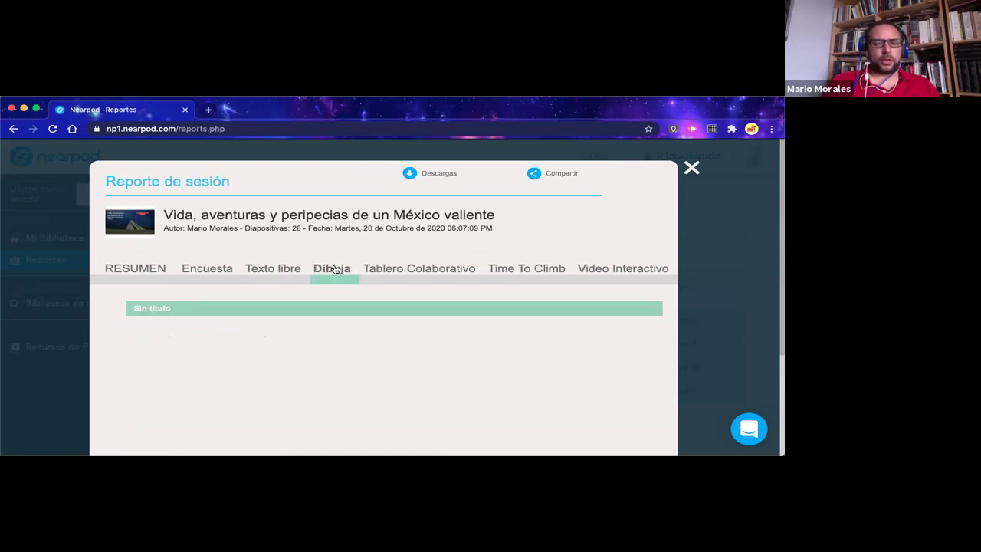
click(408, 272)
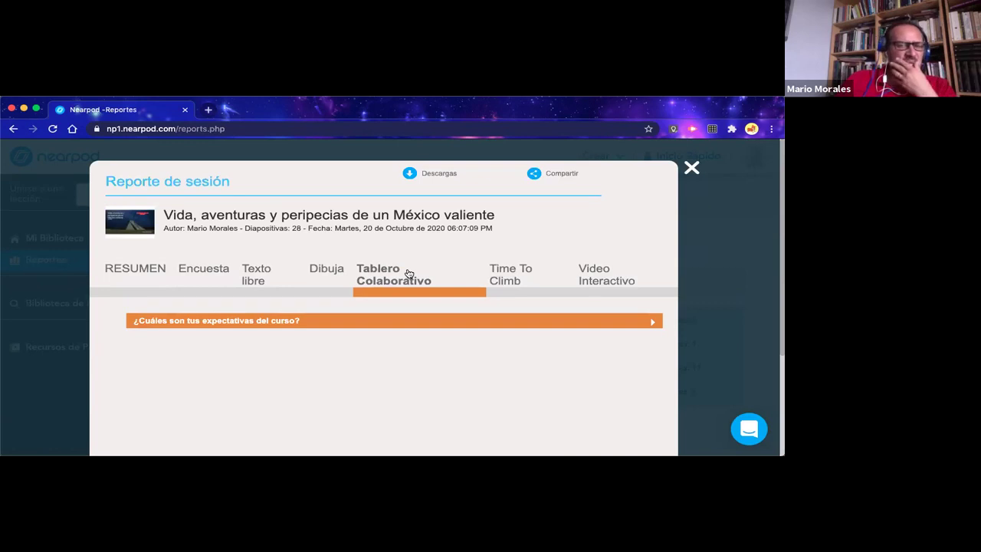
click(691, 168)
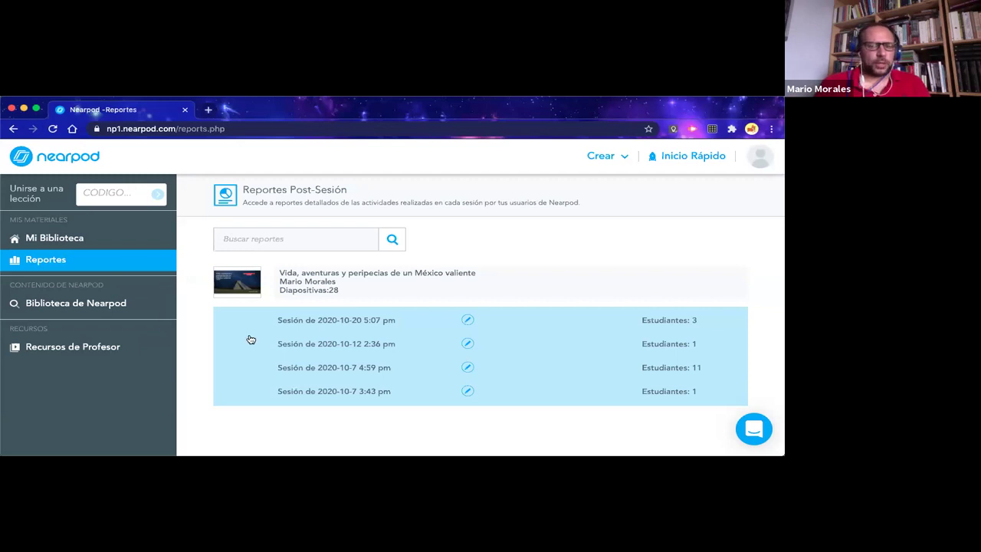
Visit the lesson library, return to the reports, and reopen the report for the 2020-10-20 5:07 pm session
click(43, 242)
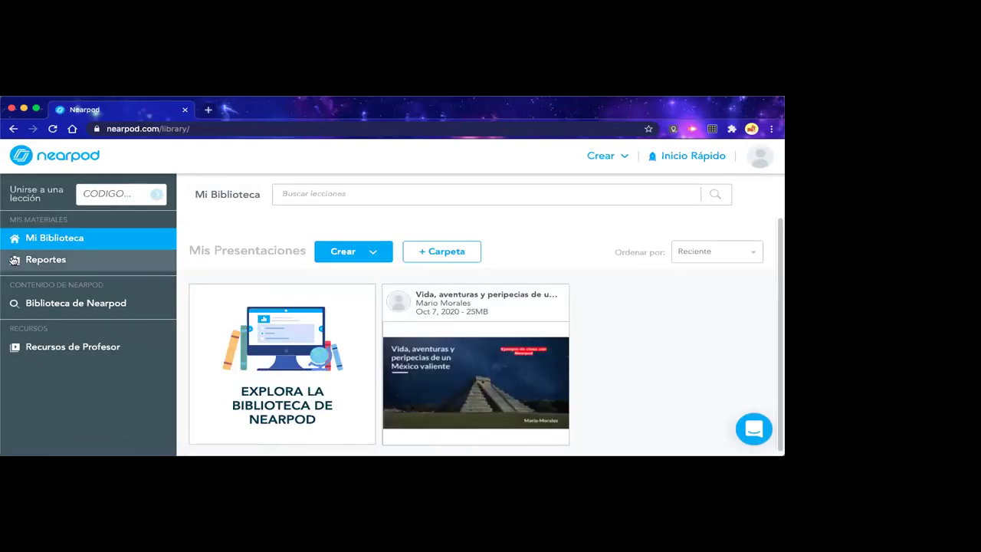
click(36, 261)
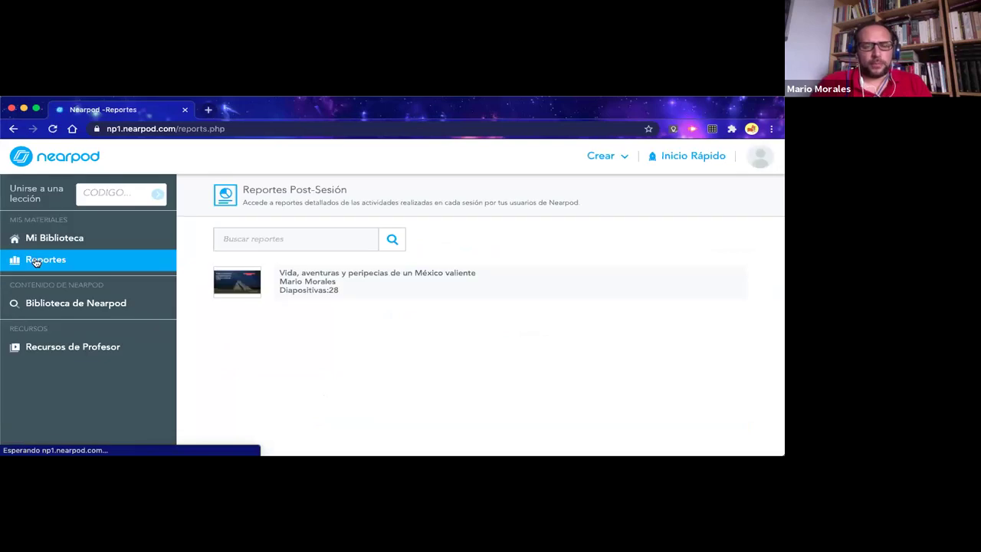
click(299, 282)
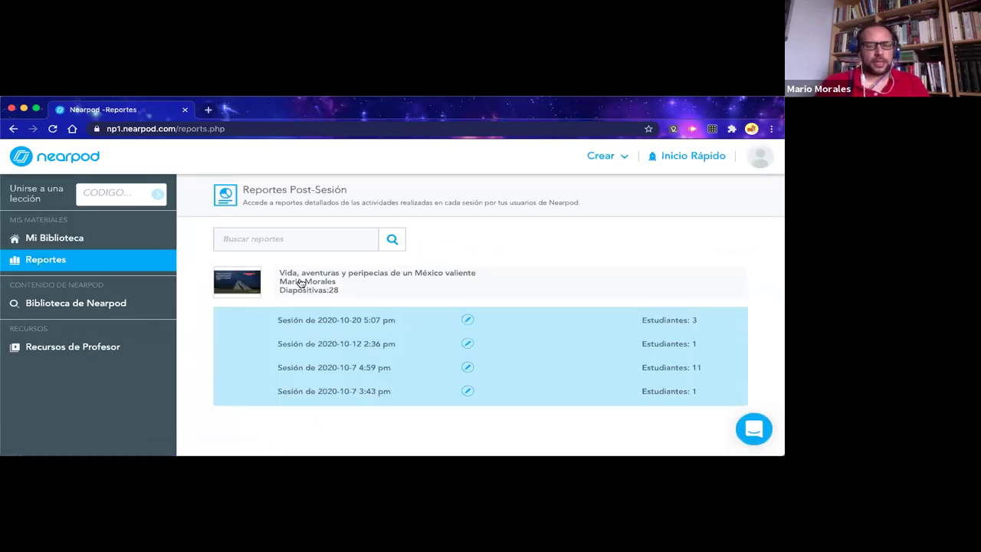
click(376, 322)
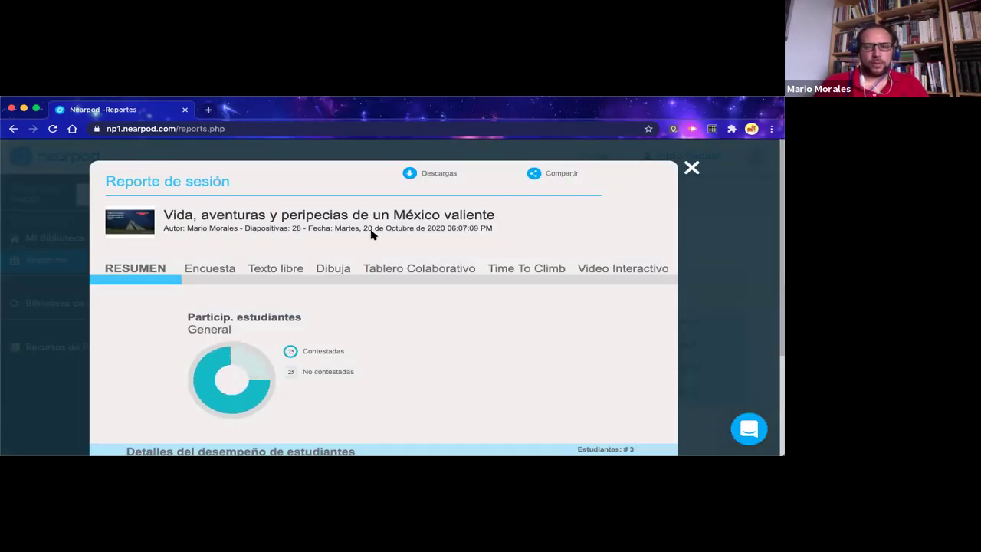
View the view-only class board for "¿Cuáles son tus expectativas del curso?", and close the board and the session report
click(335, 275)
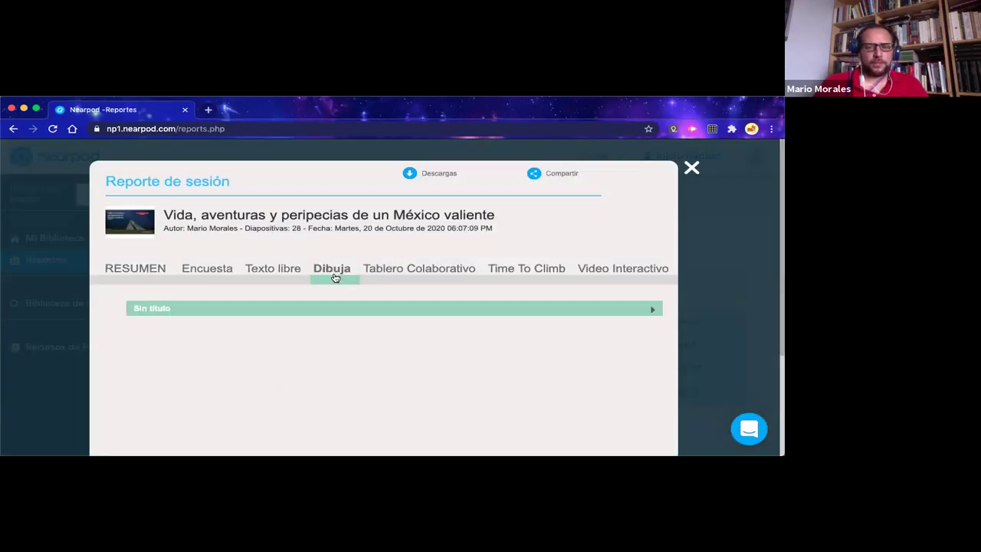
click(405, 274)
click(323, 322)
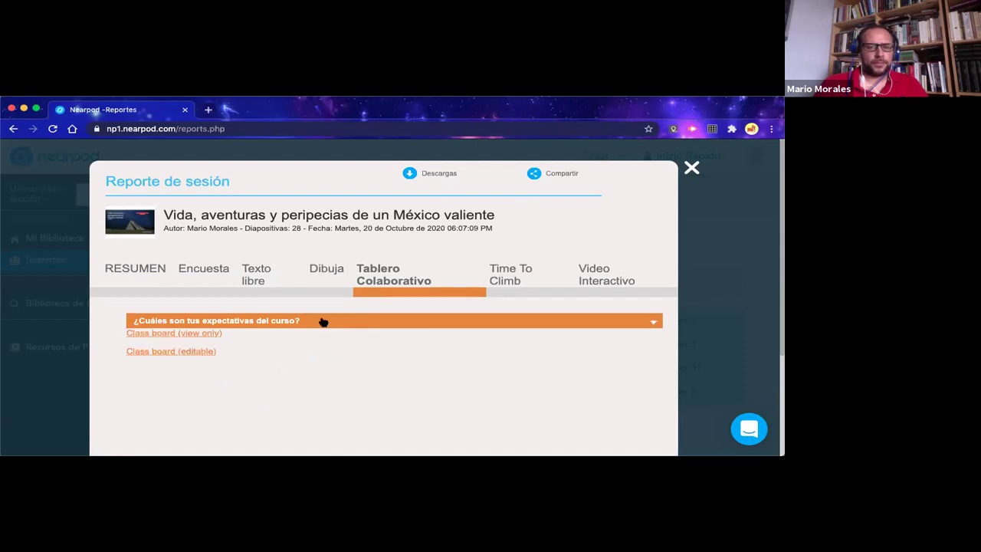
click(189, 335)
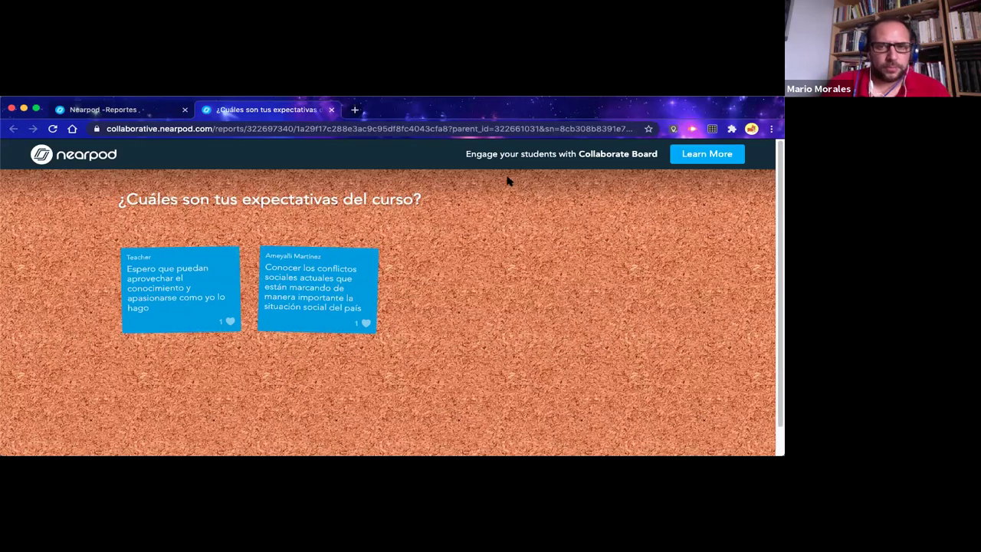
click(332, 112)
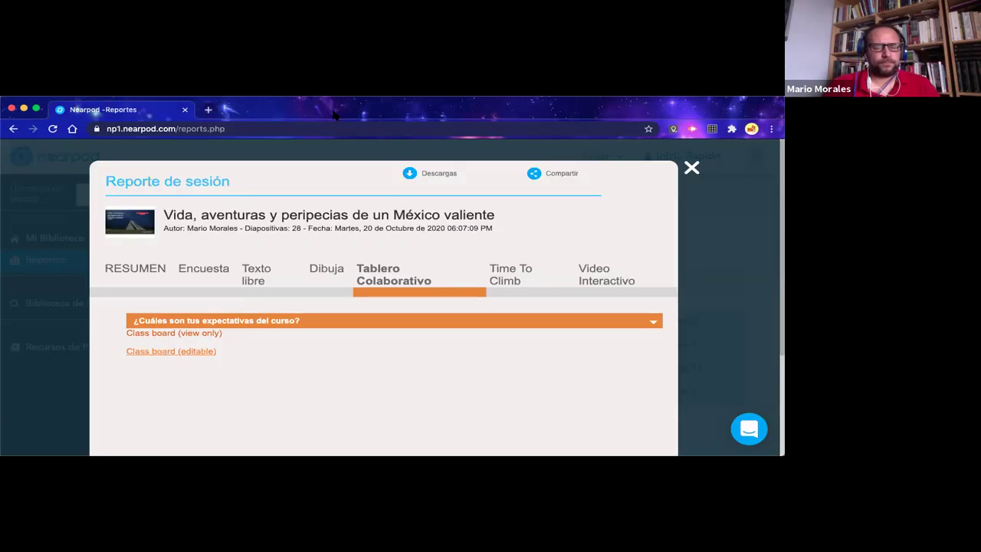
click(691, 167)
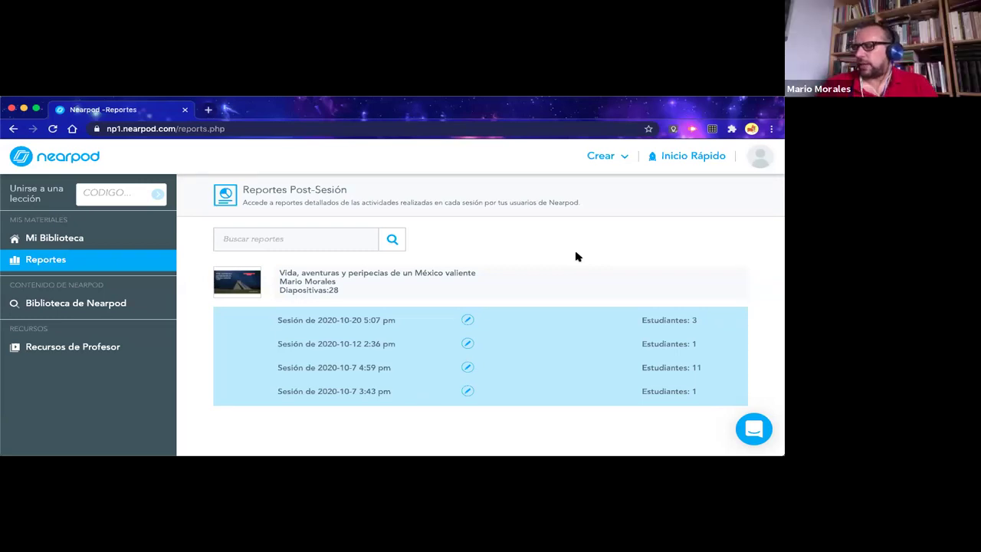
Sign out of the account and open the teacher login page
click(754, 160)
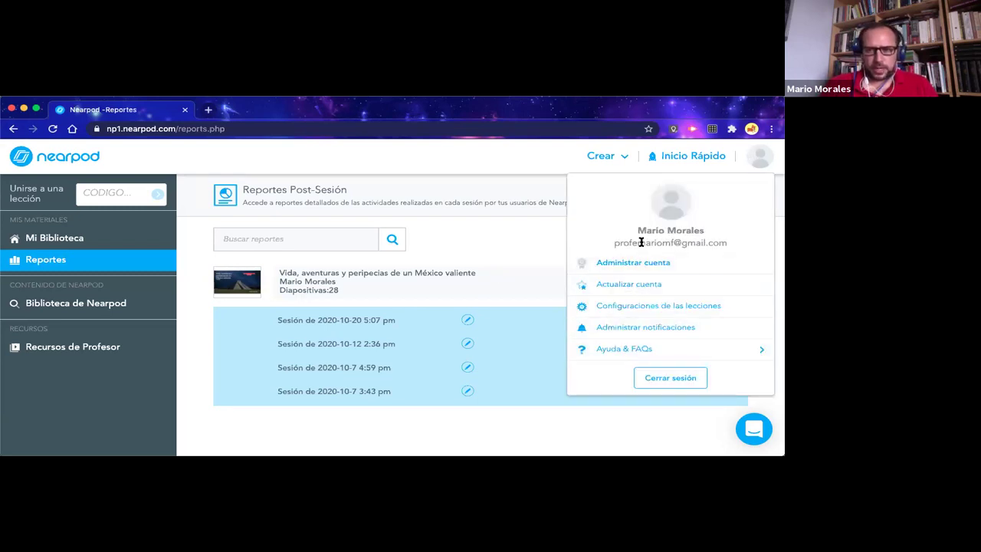
click(671, 384)
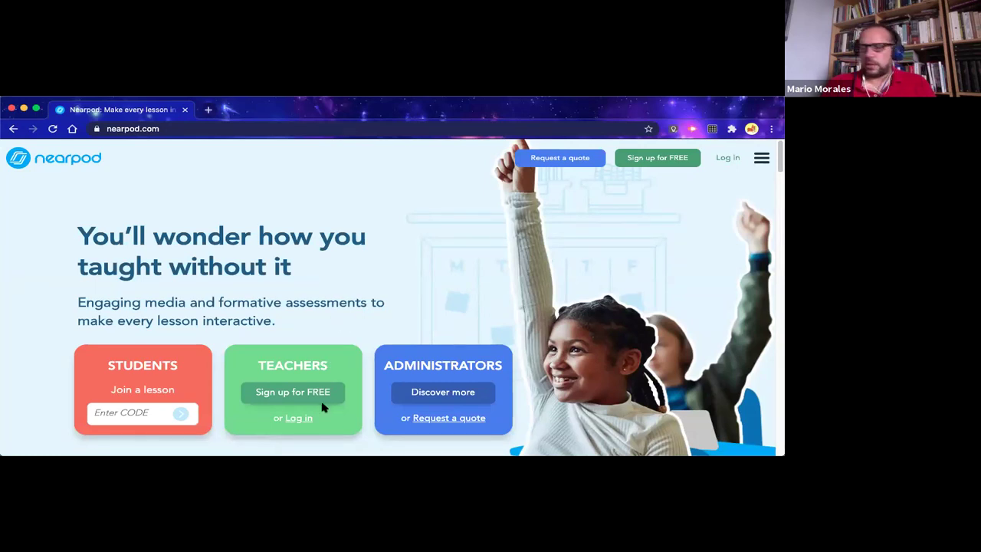
click(293, 423)
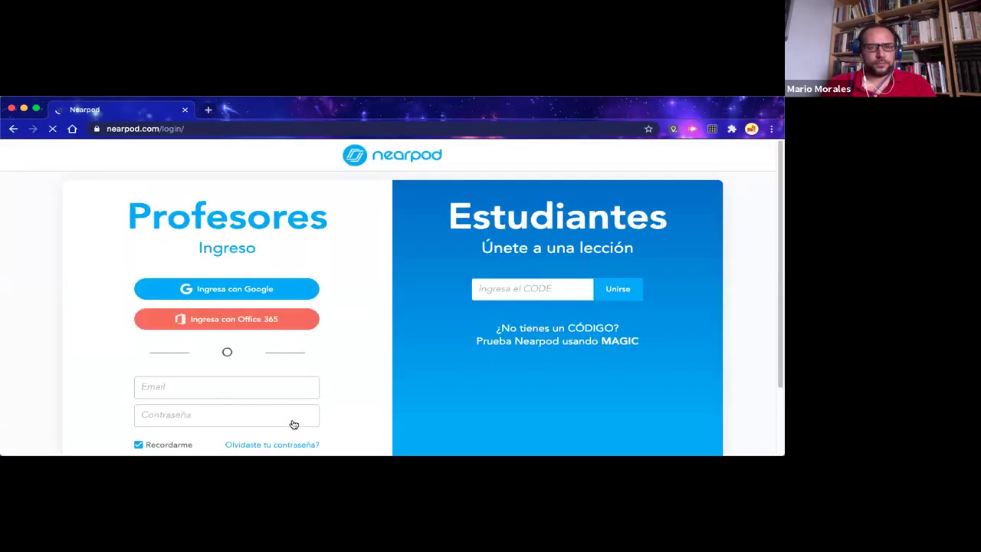
Sign in as a teacher with Google and start a new blank lesson from the library
click(240, 290)
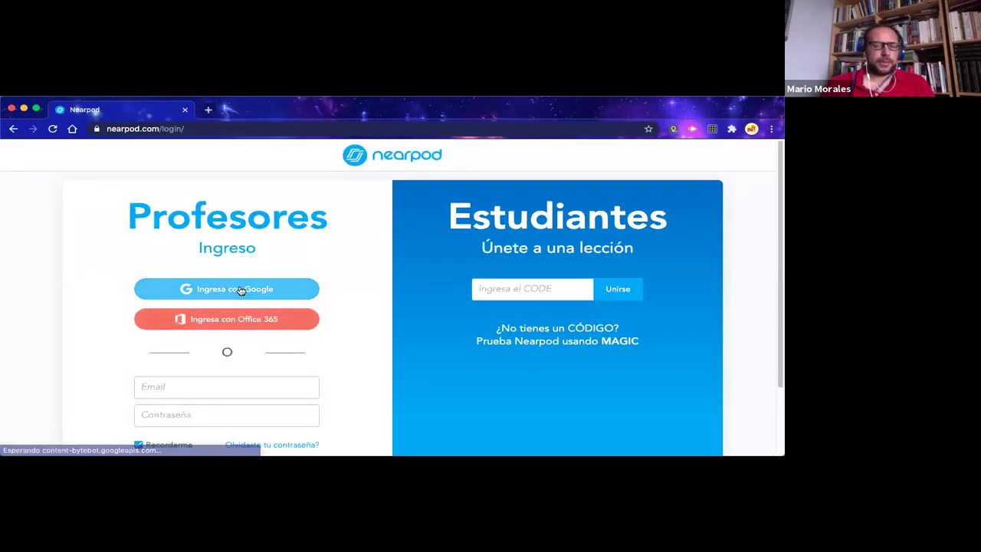
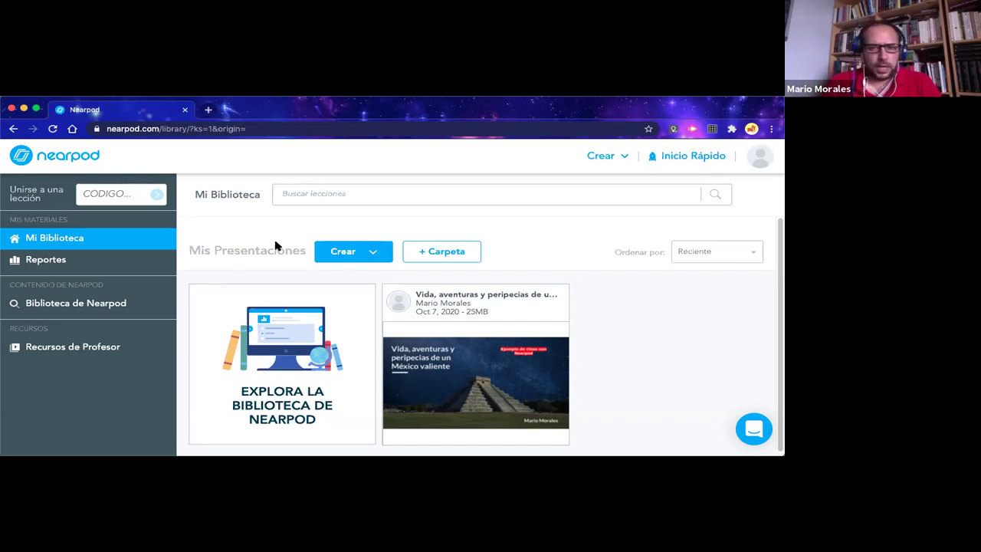
click(373, 253)
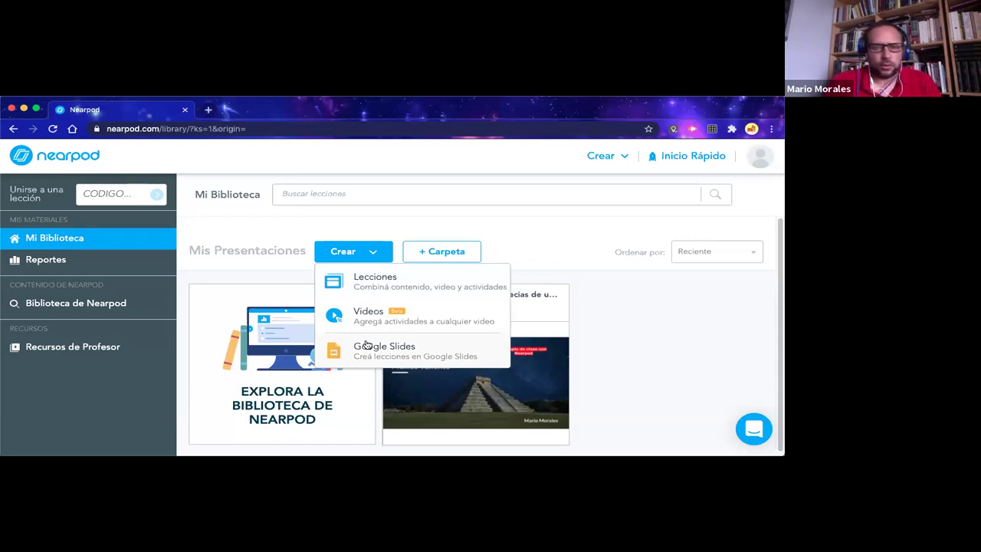
click(373, 285)
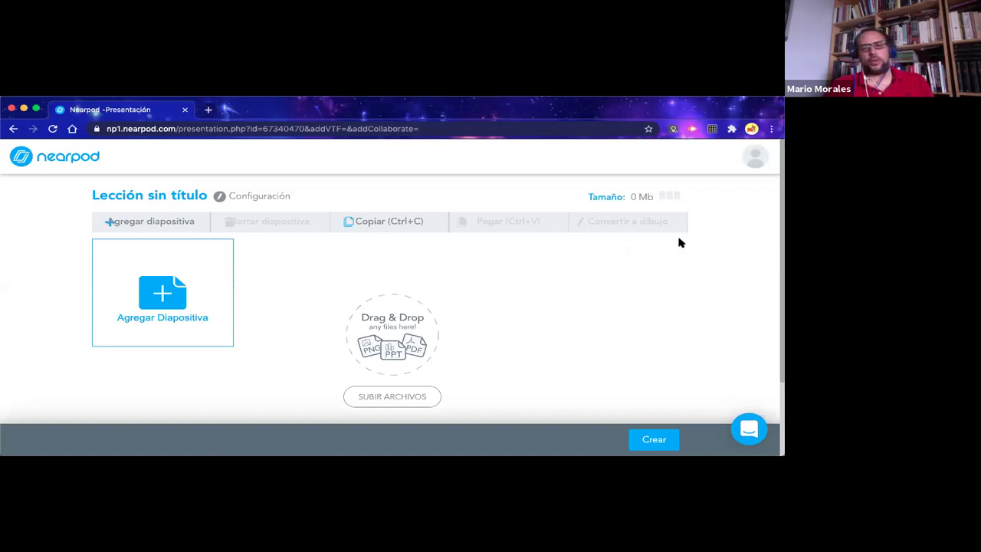
scroll(647, 304, down, 1)
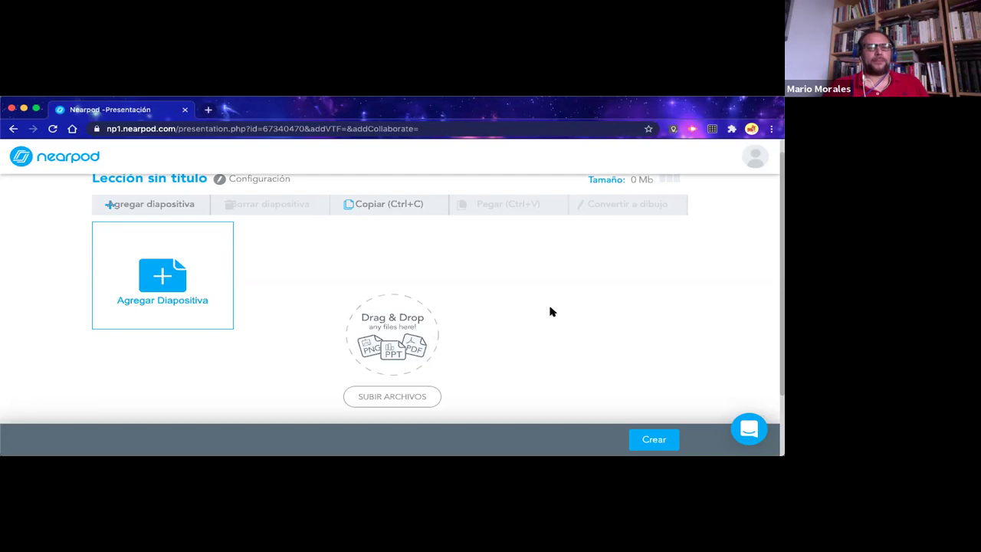
scroll(551, 311, up, 1)
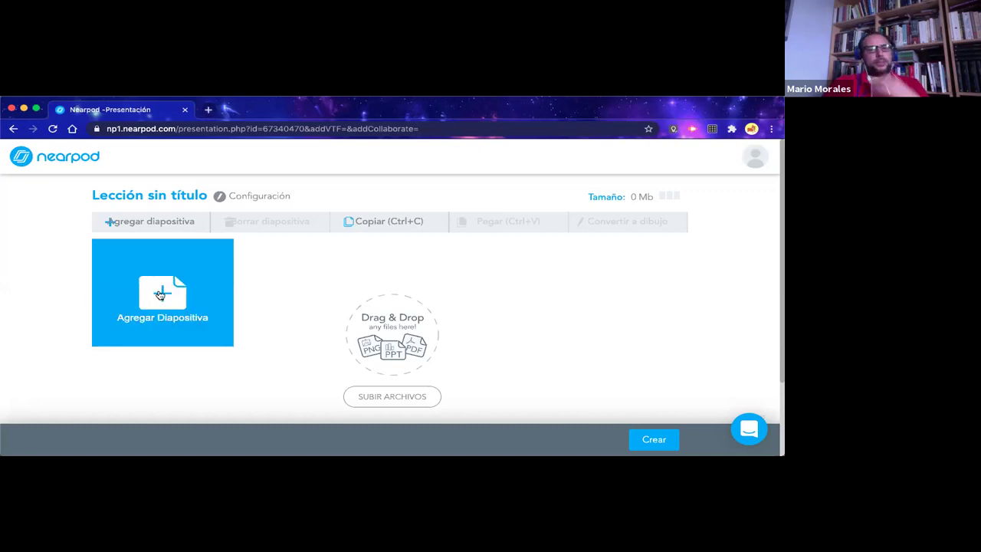
Add a slide with Video content to the untitled lesson, opening the video library
click(149, 227)
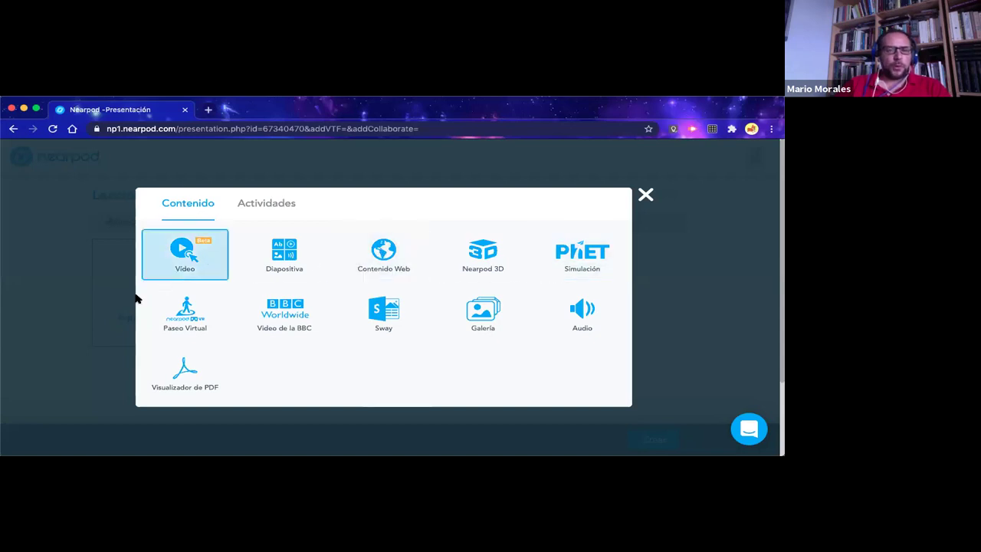
click(197, 260)
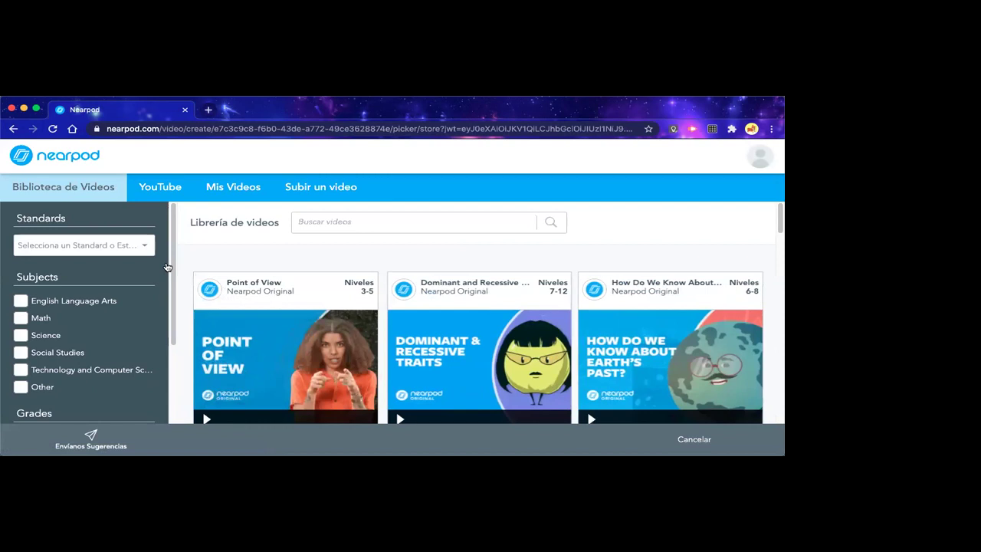
mouse_move(251, 268)
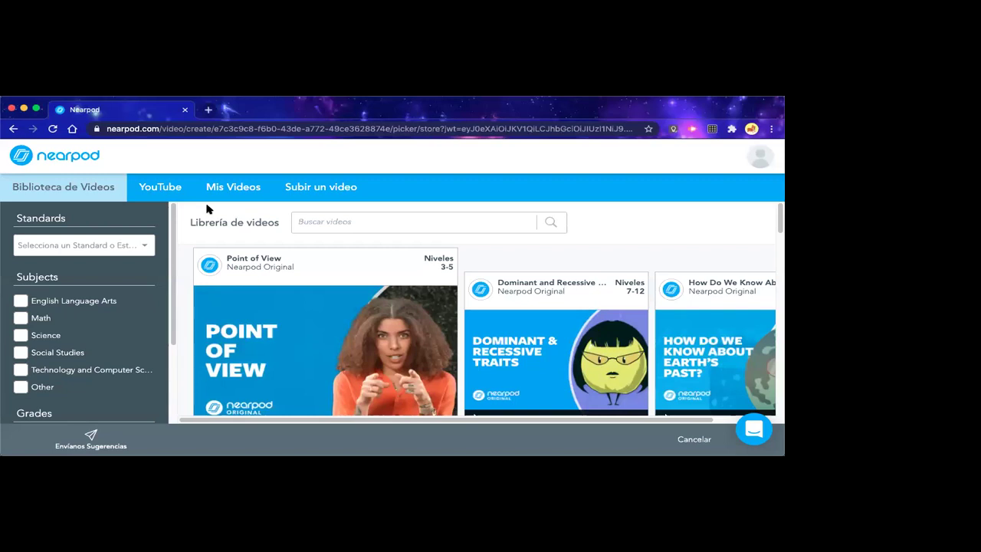
Search the video library for "historia" and look over the results
click(321, 226)
text(hist)
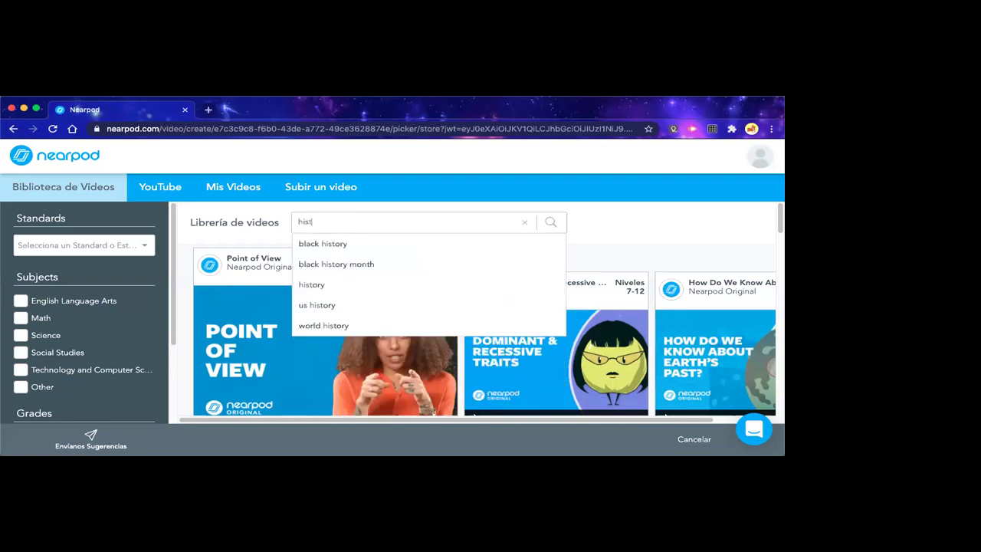
text(oria)
key(Return)
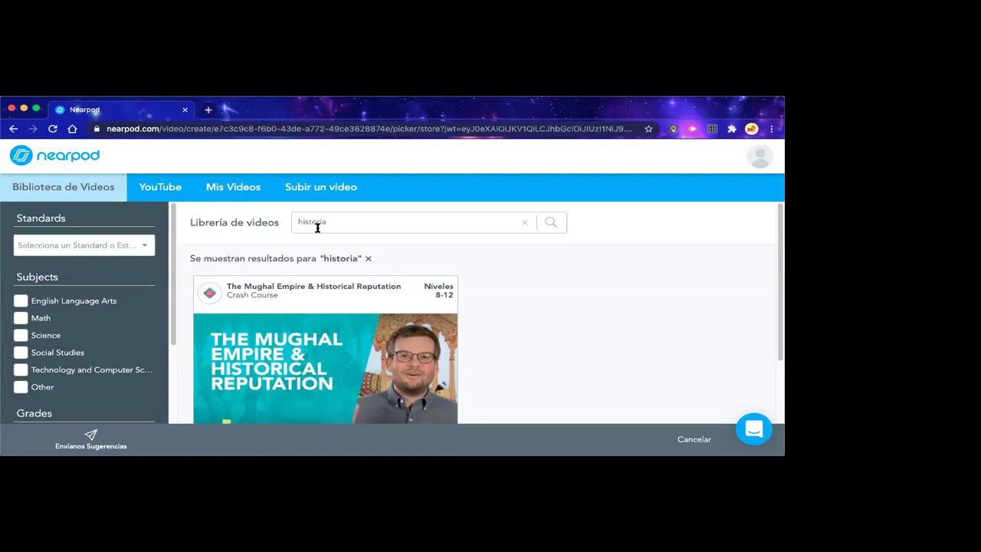
scroll(510, 302, down, 2)
scroll(510, 302, up, 2)
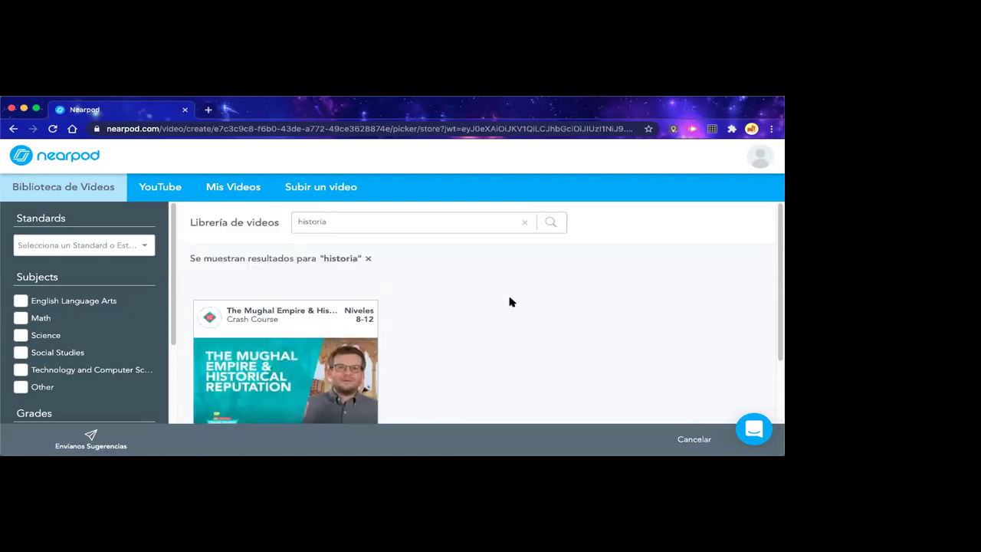
Search the video library for "history" instead and browse through the matching videos
triple_click(333, 224)
key(BackSpace)
text(history)
key(Return)
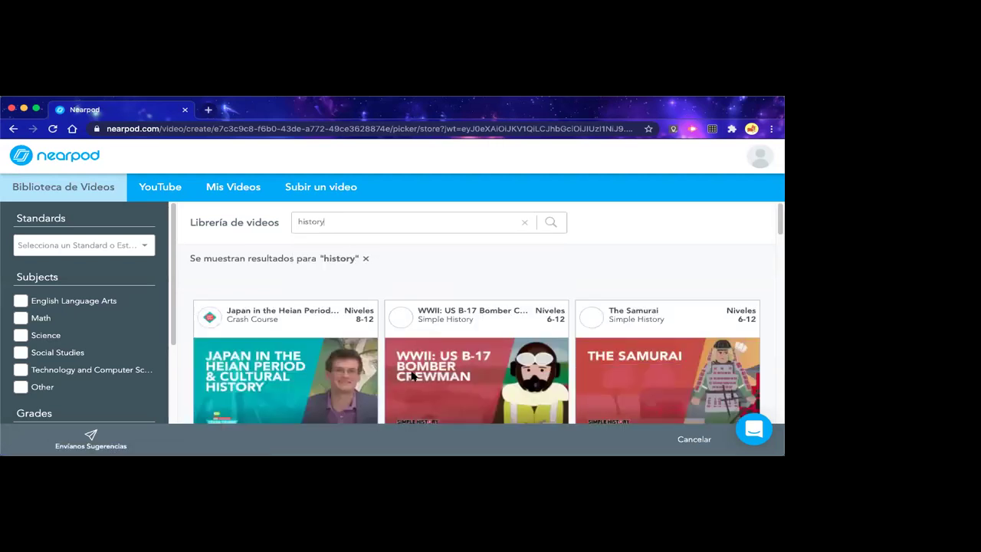
scroll(465, 362, down, 5)
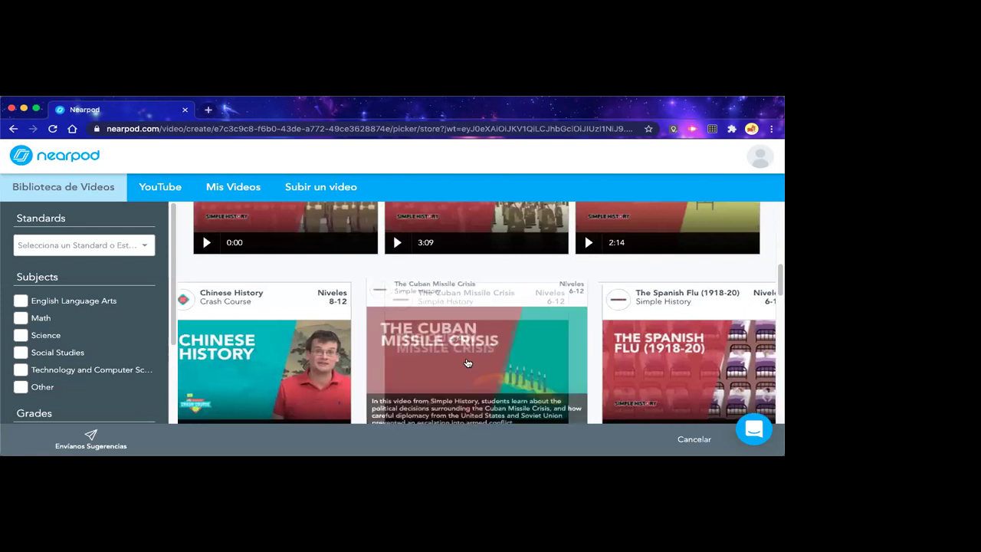
scroll(465, 362, down, 3)
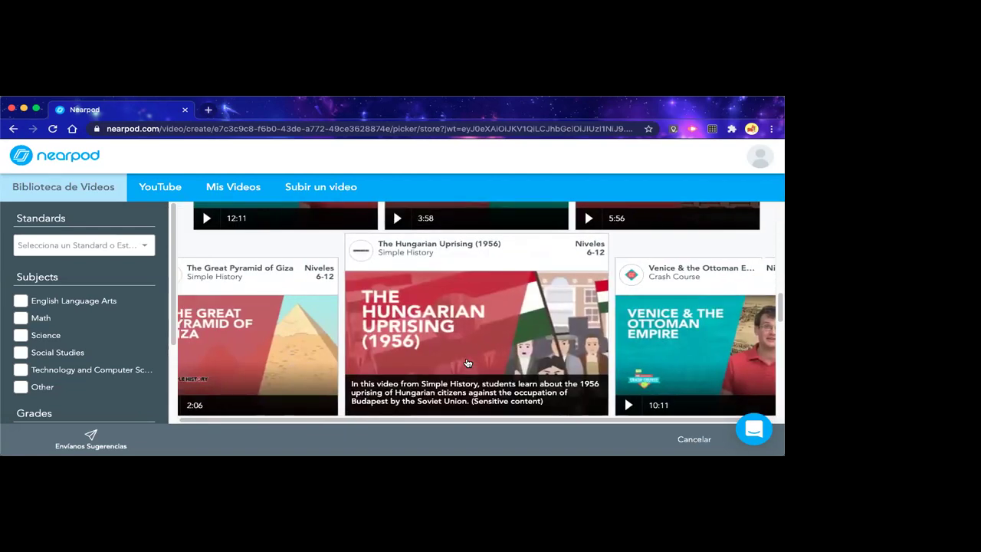
scroll(468, 363, down, 3)
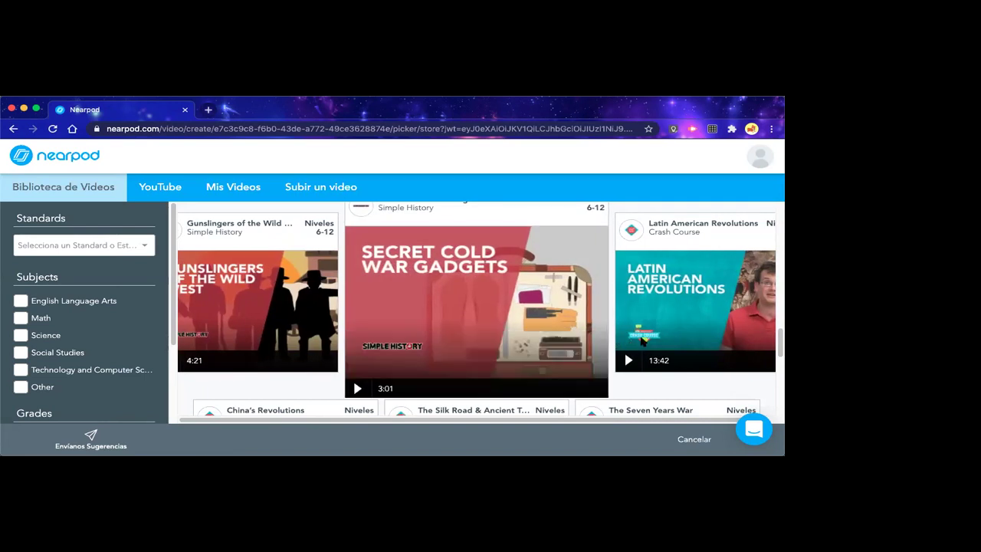
mouse_move(367, 322)
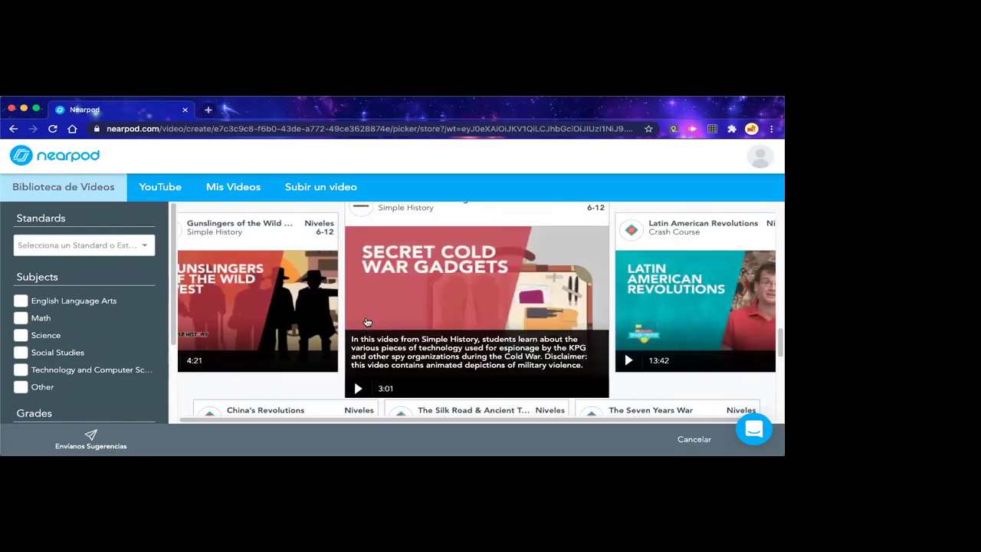
mouse_move(262, 320)
scroll(262, 320, up, 3)
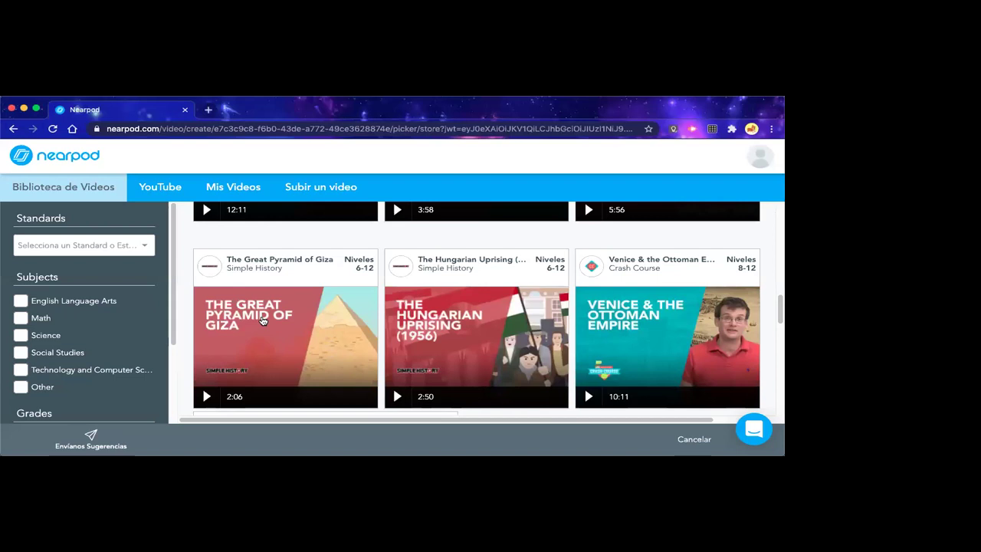
scroll(343, 324, up, 3)
scroll(343, 323, up, 5)
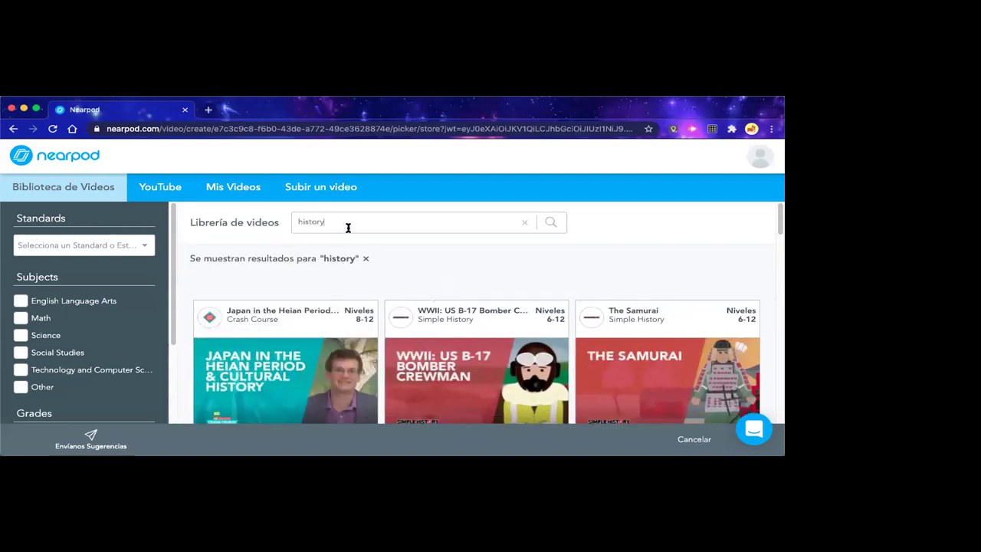
Change the video source to YouTube and search it for "historia moderna"
click(161, 188)
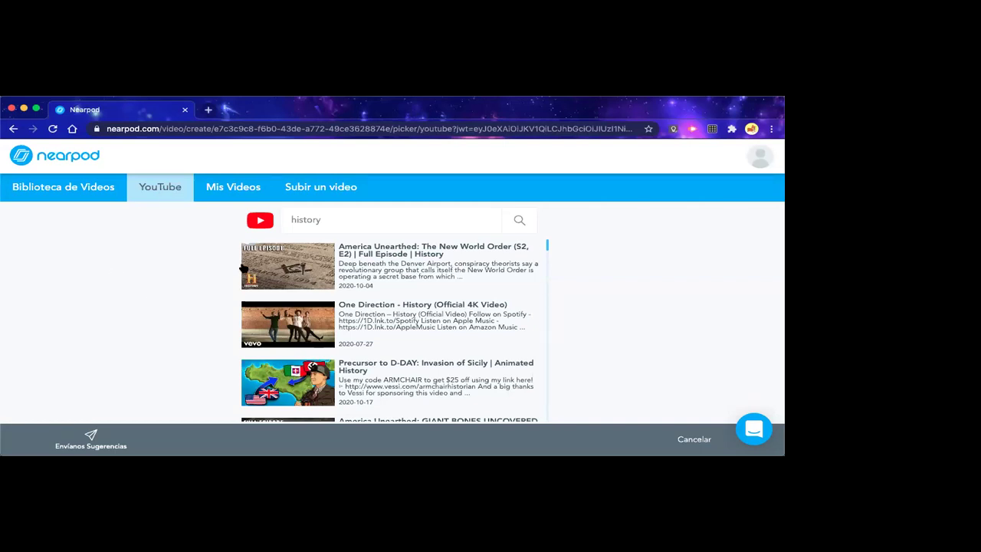
drag(317, 220, 287, 220)
text(historia moderna)
key(Return)
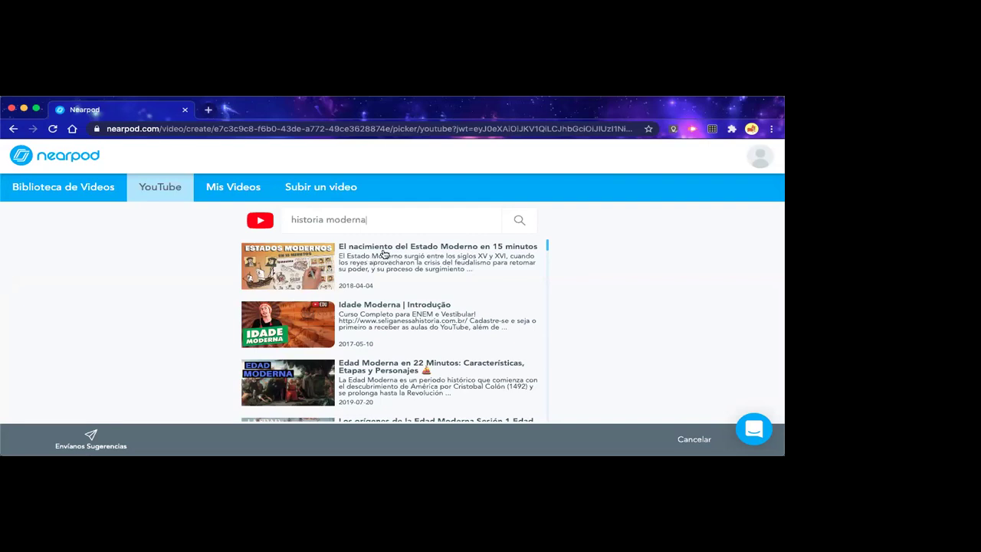
Open the YouTube website in a new browser tab and search for "historia moderna"
click(208, 110)
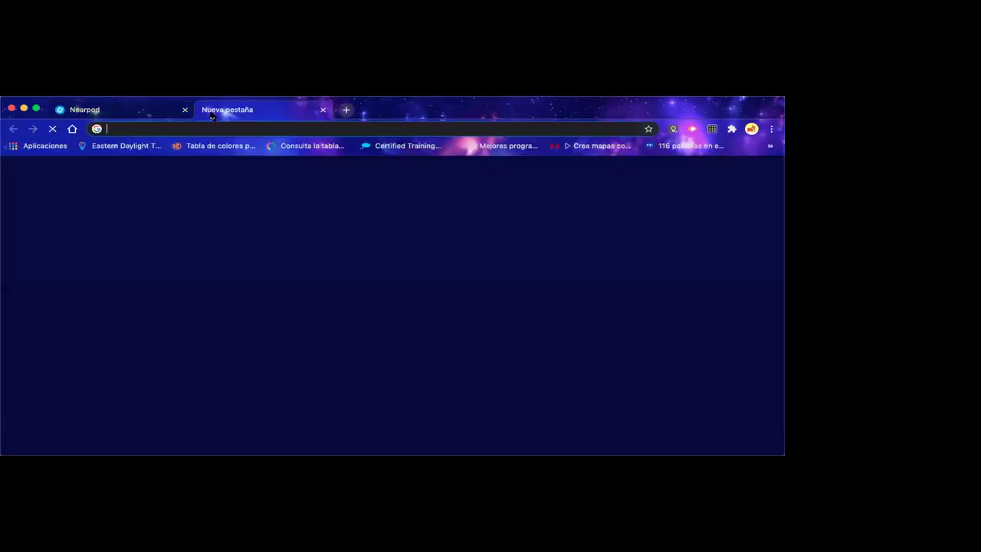
text(you)
key(Return)
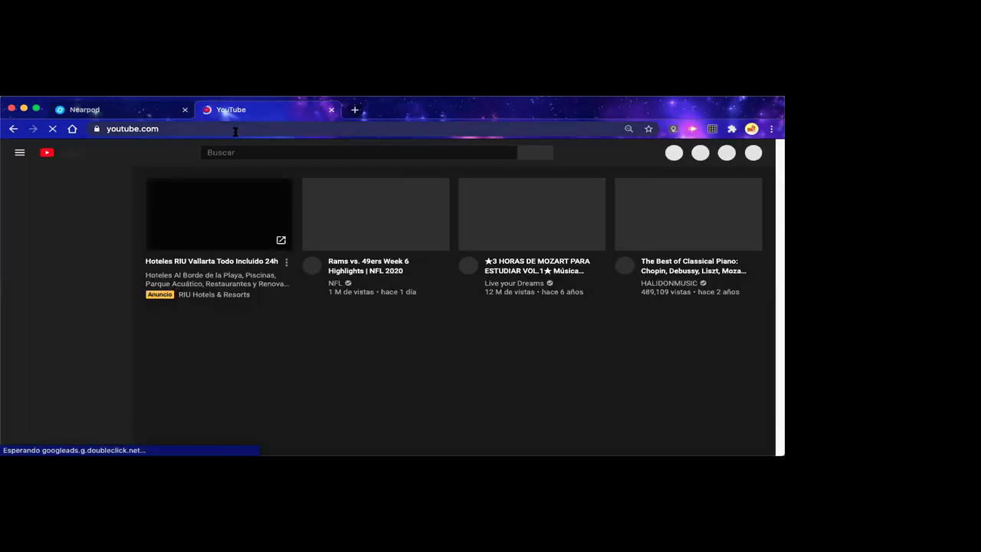
click(325, 153)
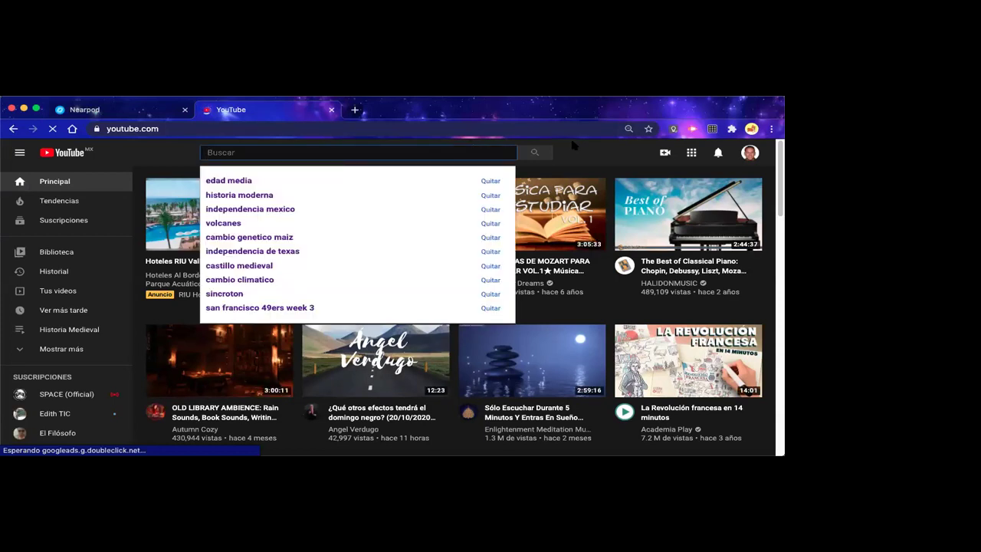
click(596, 148)
click(379, 156)
text(historia mod)
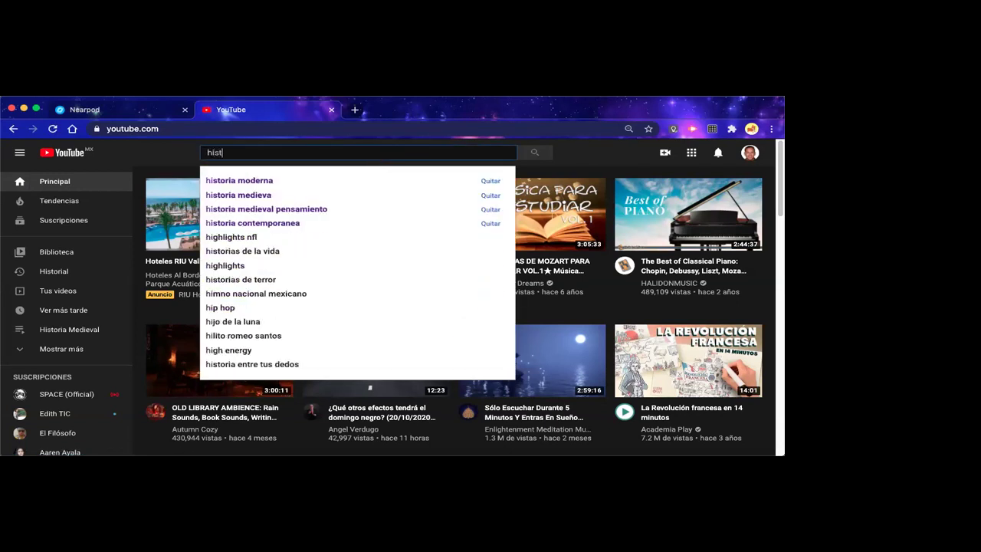
click(314, 182)
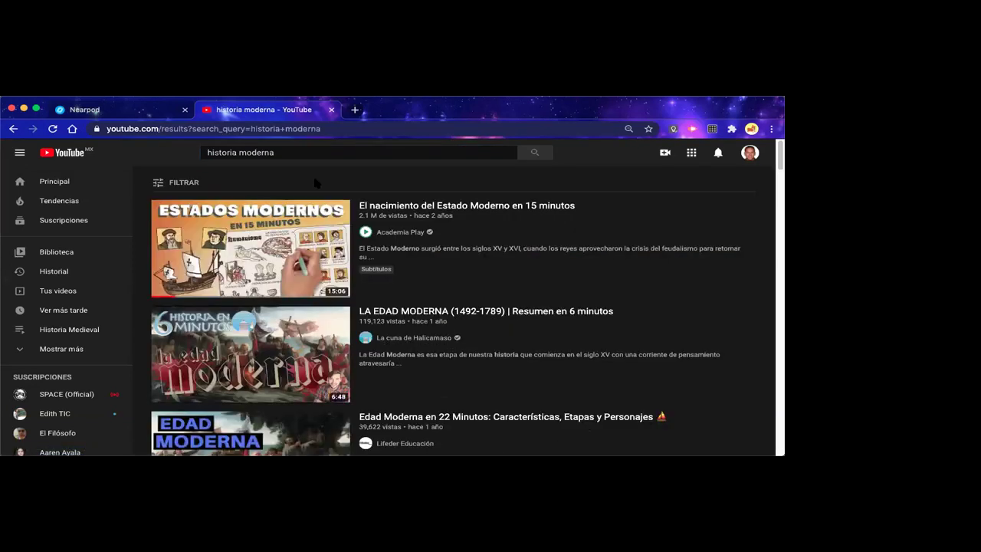
Open the video "LA EDAD MODERNA (1492-1789) | Resumen en 6 minutos", skip its ad, copy its URL and pause playback
click(410, 319)
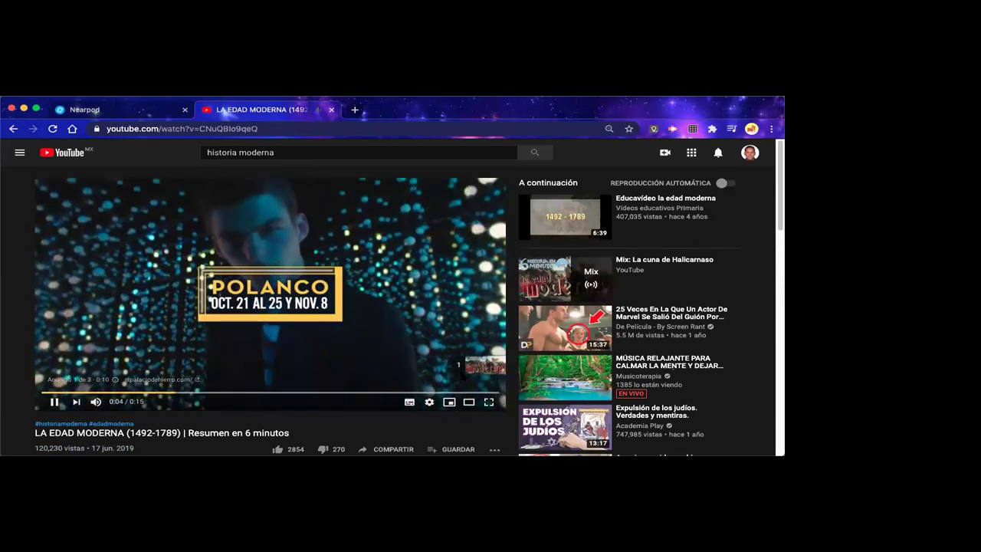
click(458, 365)
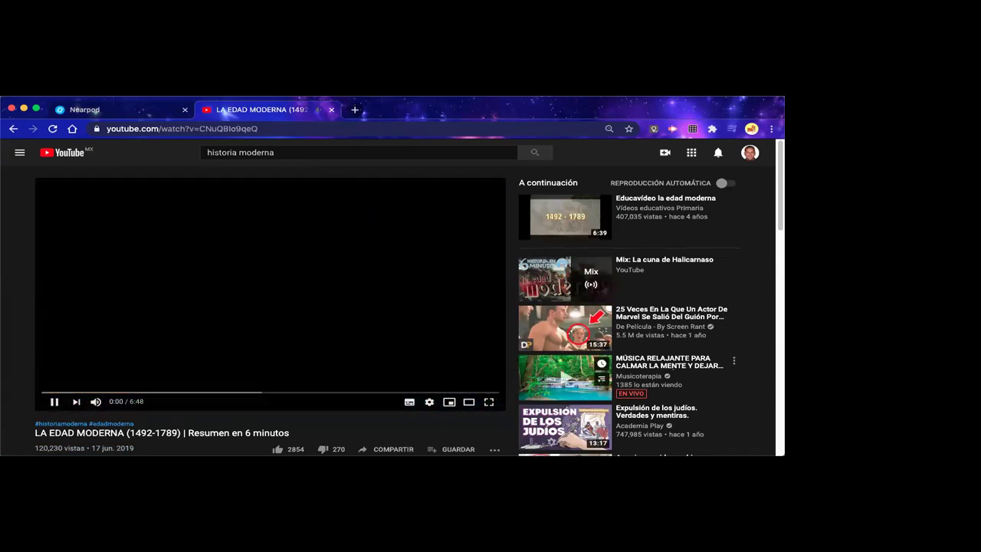
click(289, 130)
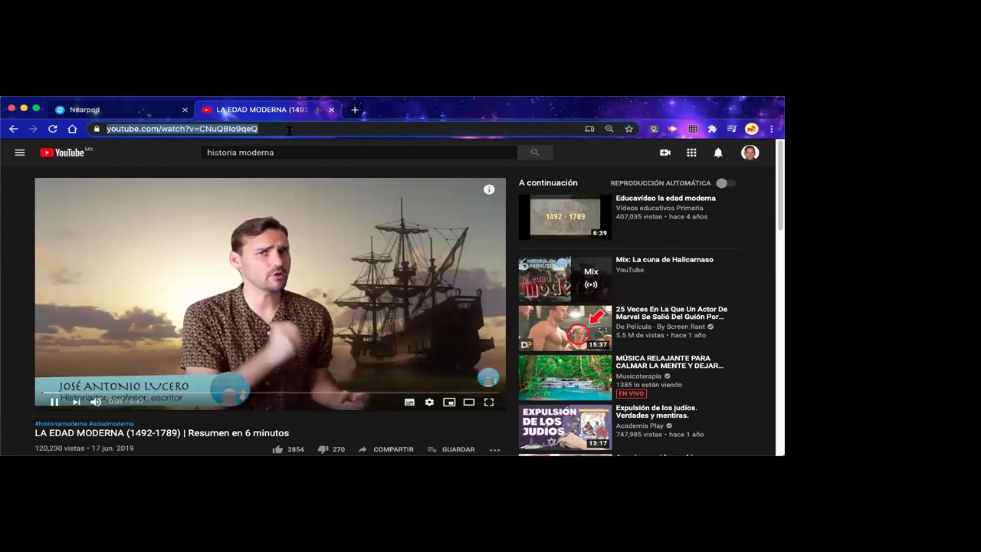
click(54, 401)
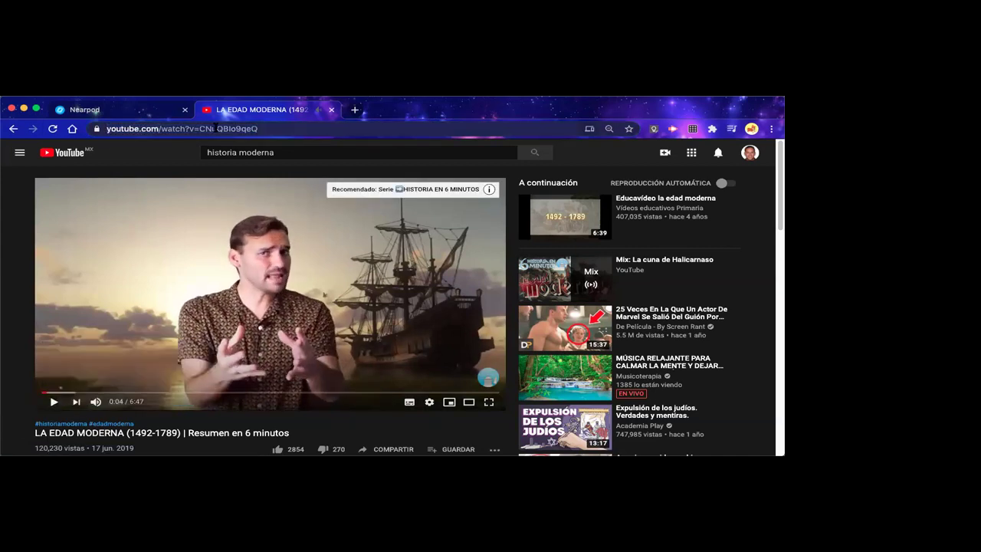
Return to Nearpod, search its YouTube source with the copied video URL, and select the LA EDAD MODERNA video
click(111, 112)
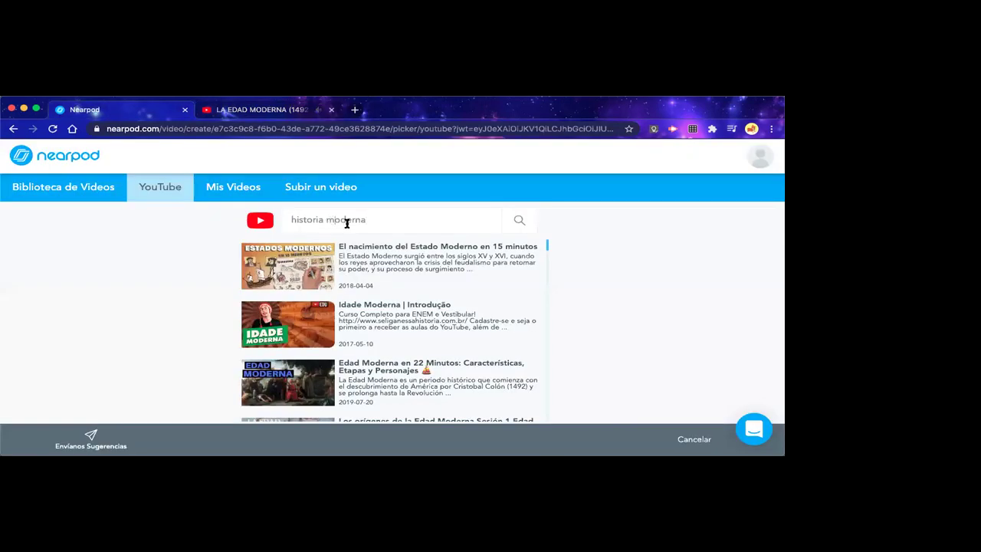
drag(371, 220, 273, 221)
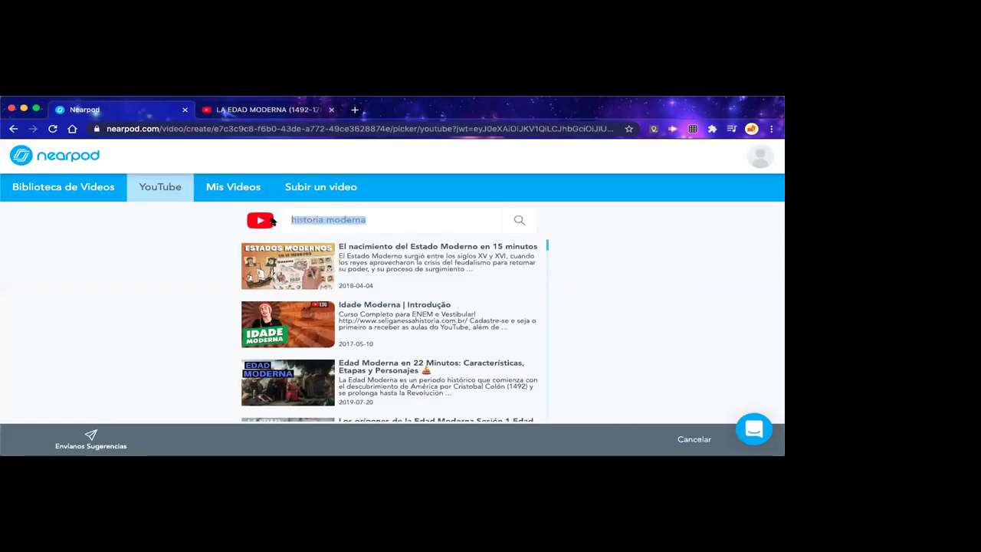
key(ctrl+v)
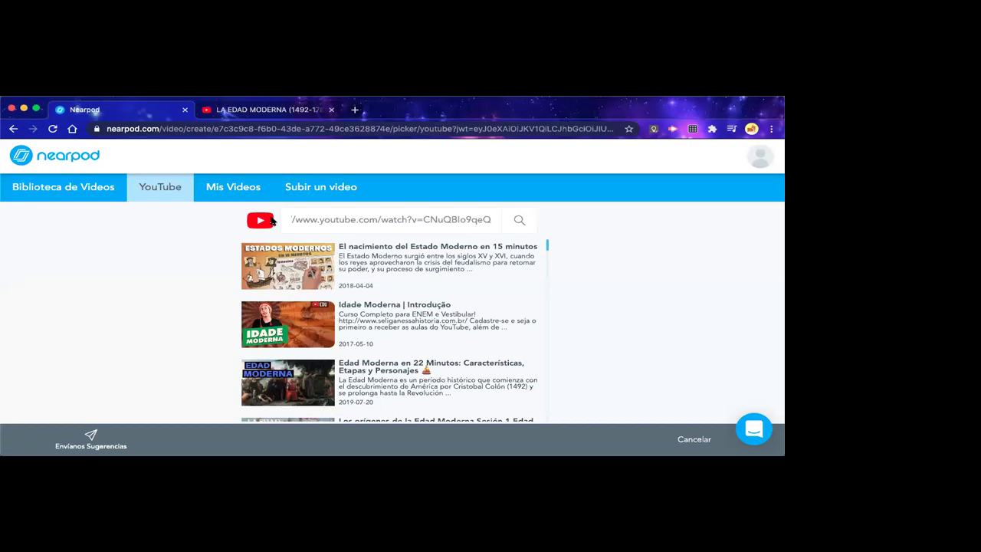
click(520, 220)
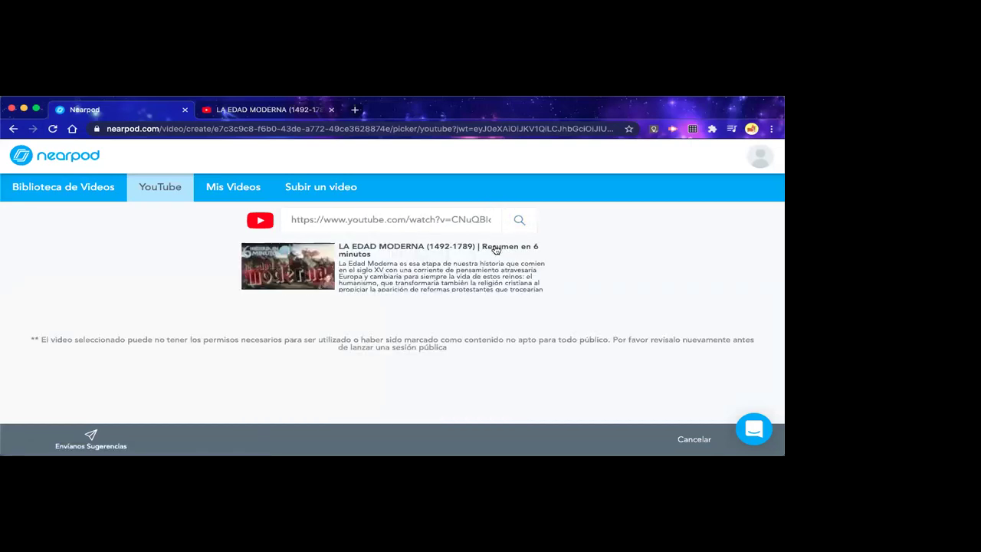
click(383, 276)
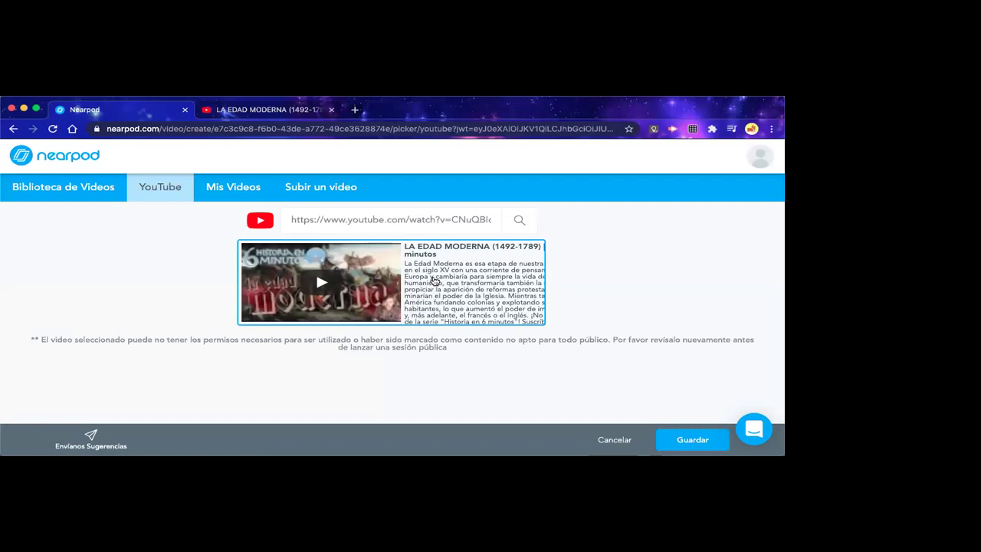
Save the video selection, preview its opening, and pause its playback at 1:01 in the video editor
click(685, 440)
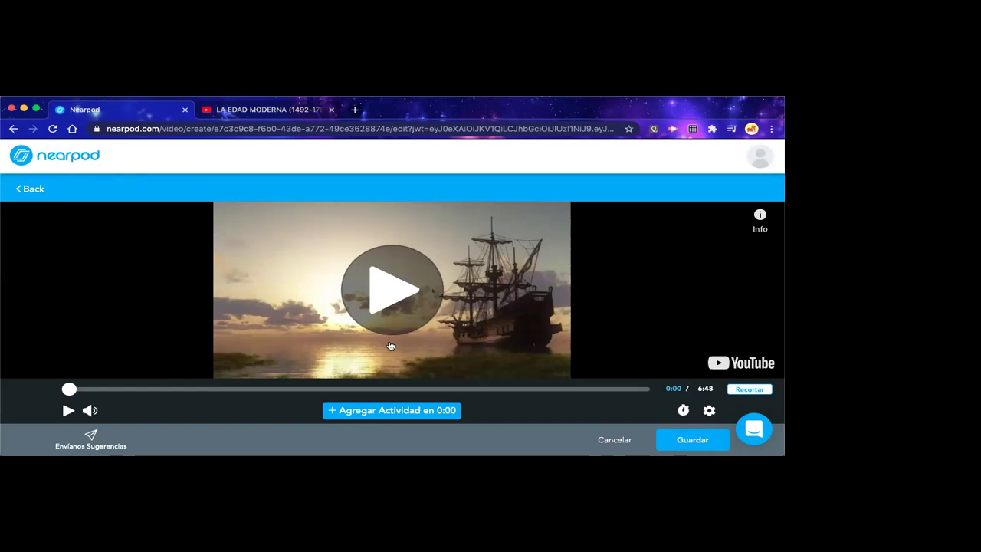
click(408, 274)
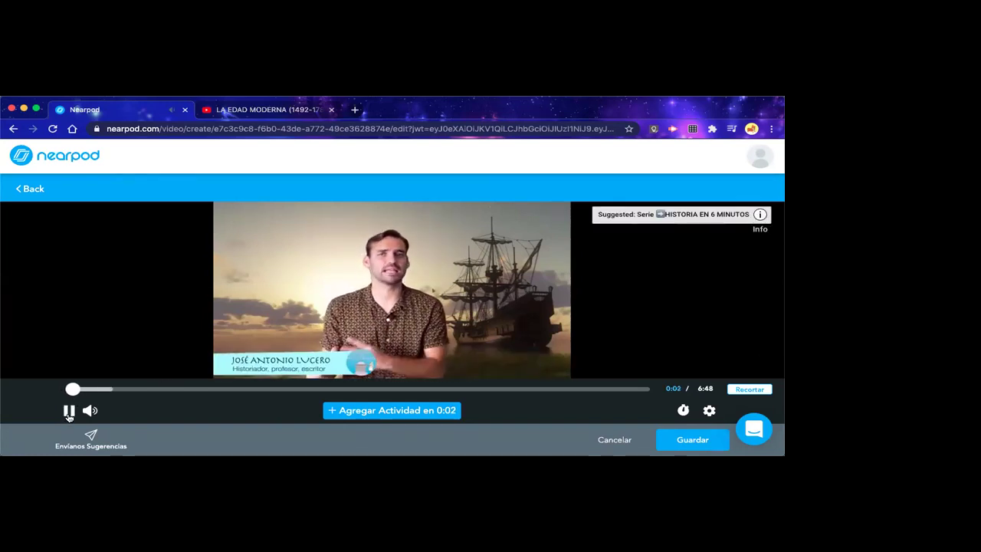
click(68, 410)
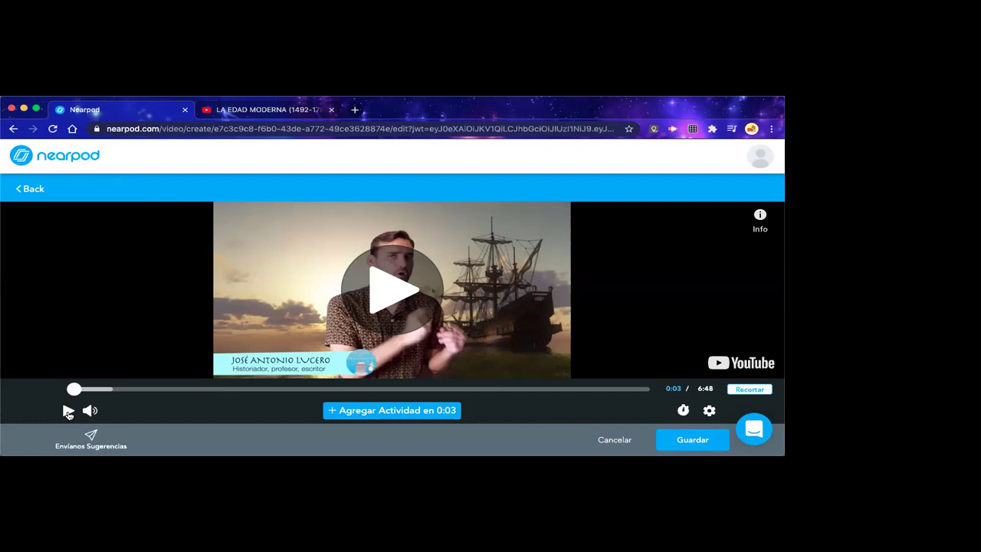
drag(75, 389, 150, 389)
click(66, 411)
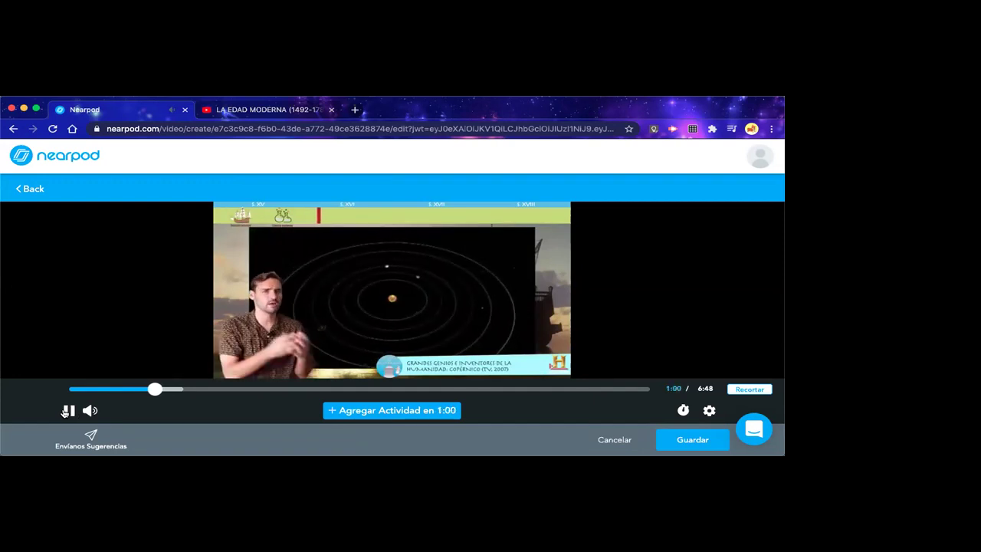
click(67, 411)
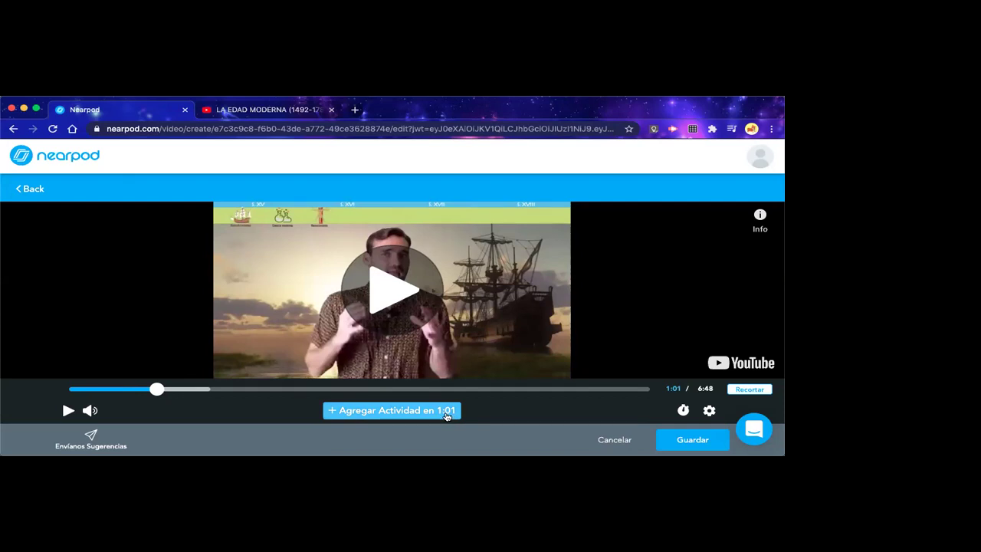
Add a multiple-choice activity at 1:01 with the question "¿Qué personaje fue el que dijo "Y aún la Tierra se mueve"?"
click(372, 412)
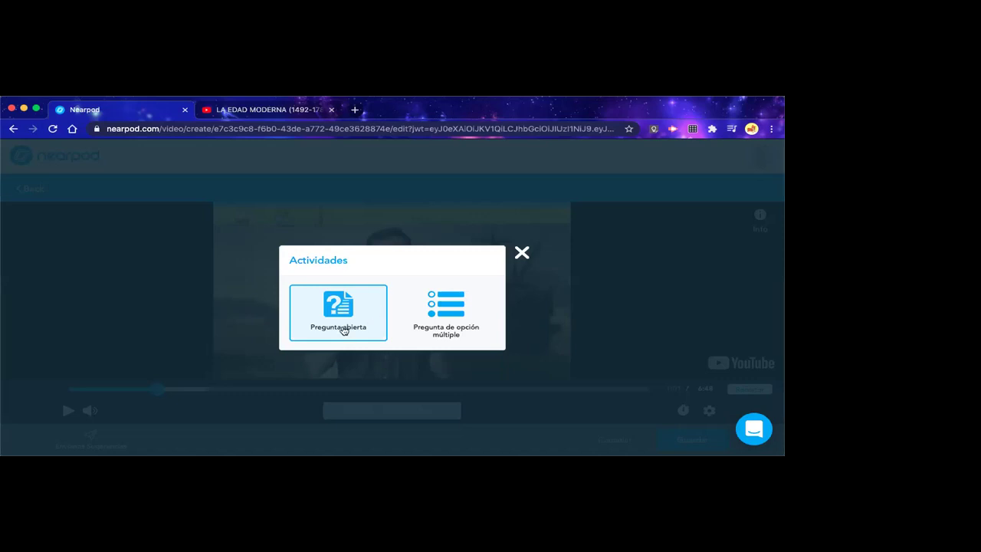
click(435, 312)
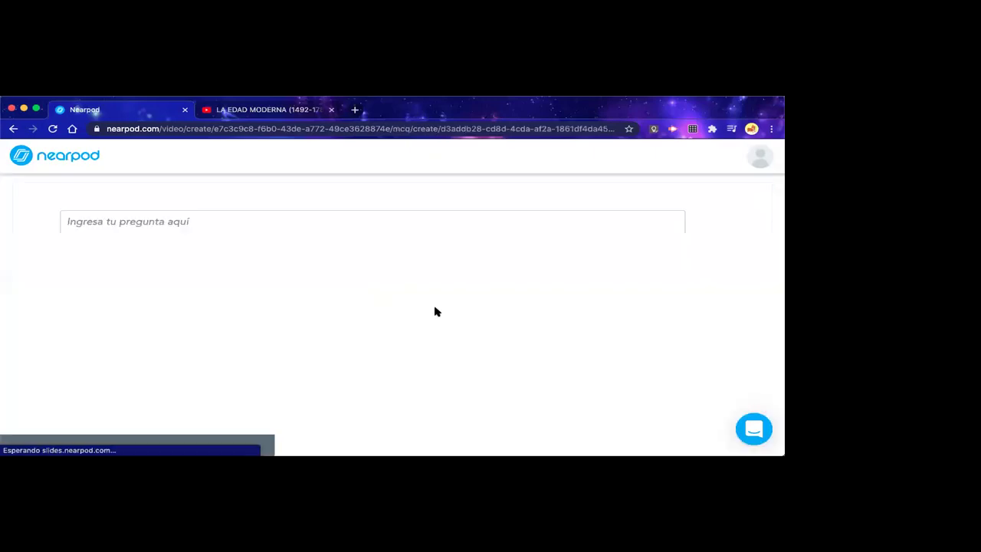
click(211, 235)
text(¿)
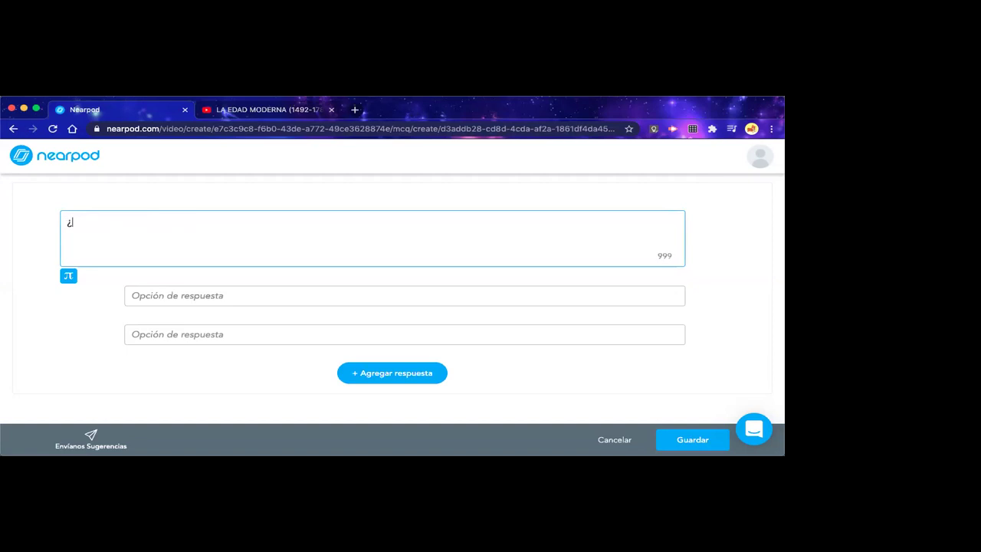
text(Qué personaje fu)
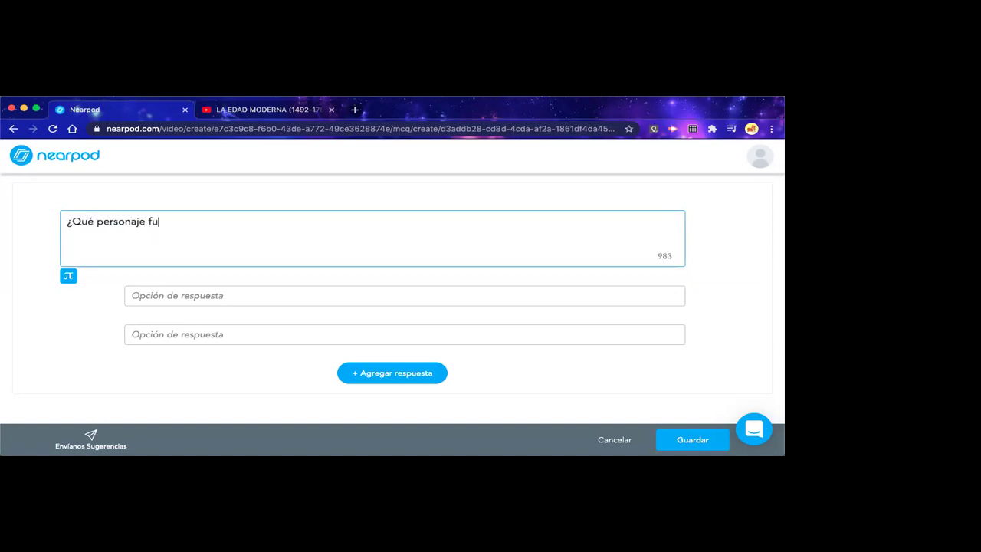
text(e el que dijo "Y aún la Tierra se mueve"?)
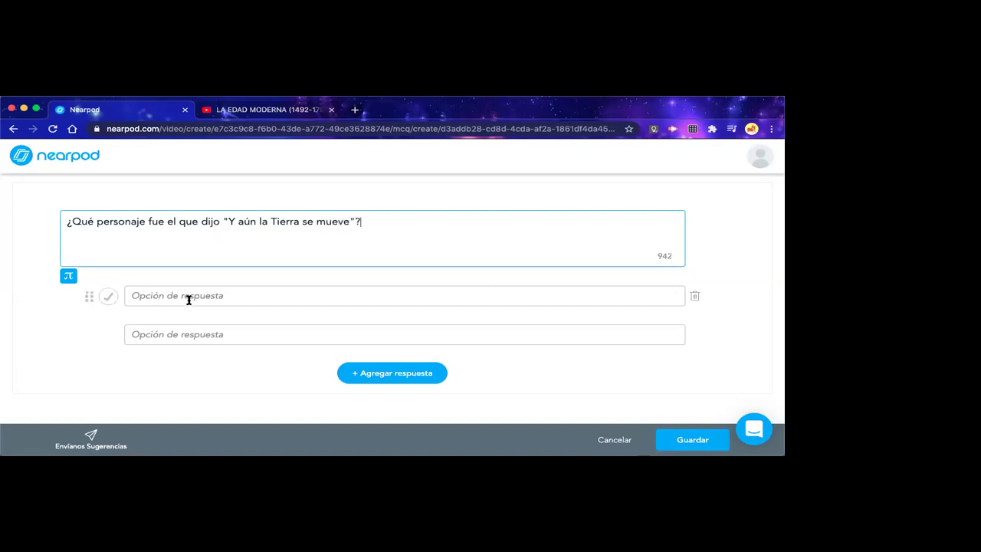
Enter "Galileo" and "Giordano Bruno" as the first two answer options of the question
click(188, 298)
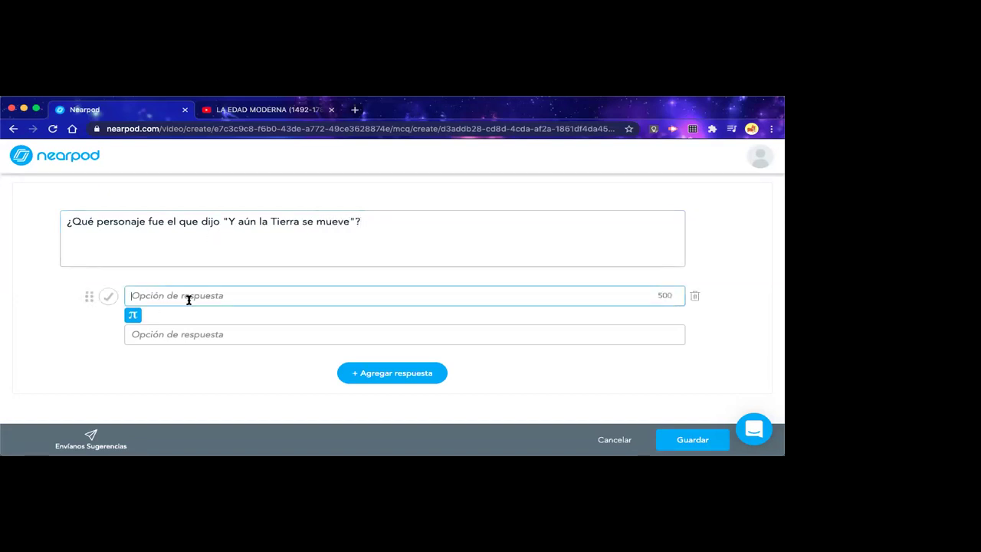
text(Galñ)
key(BackSpace)
text(ileo)
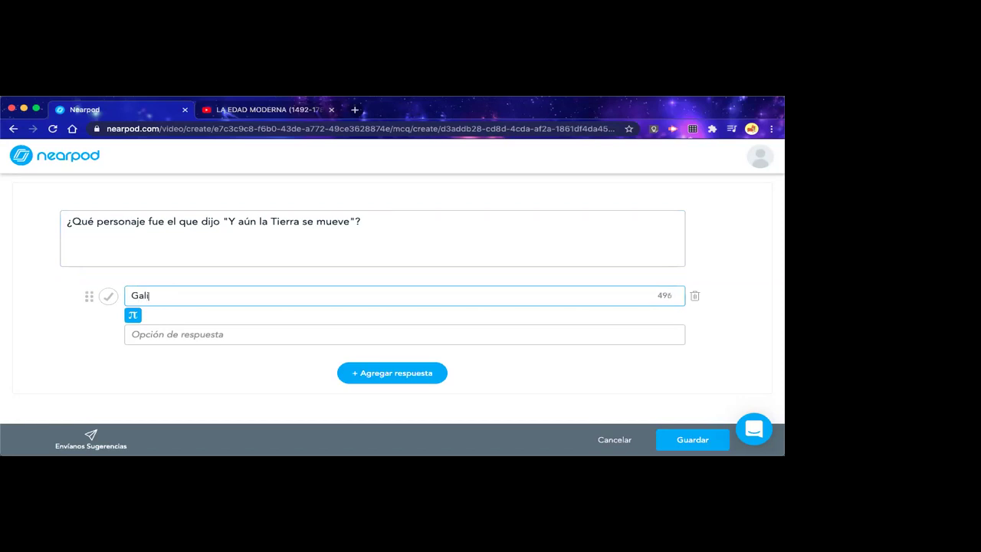
click(184, 334)
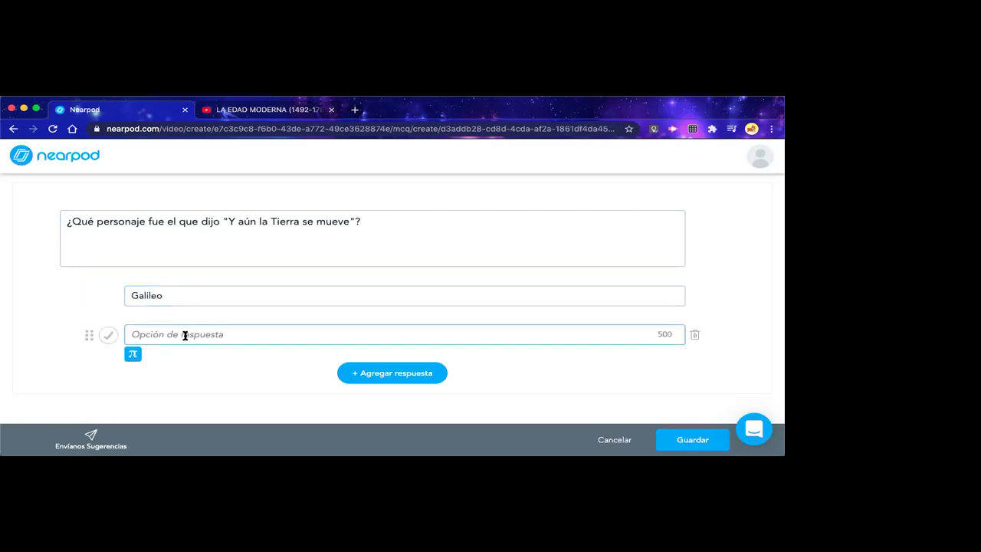
text(Giorda)
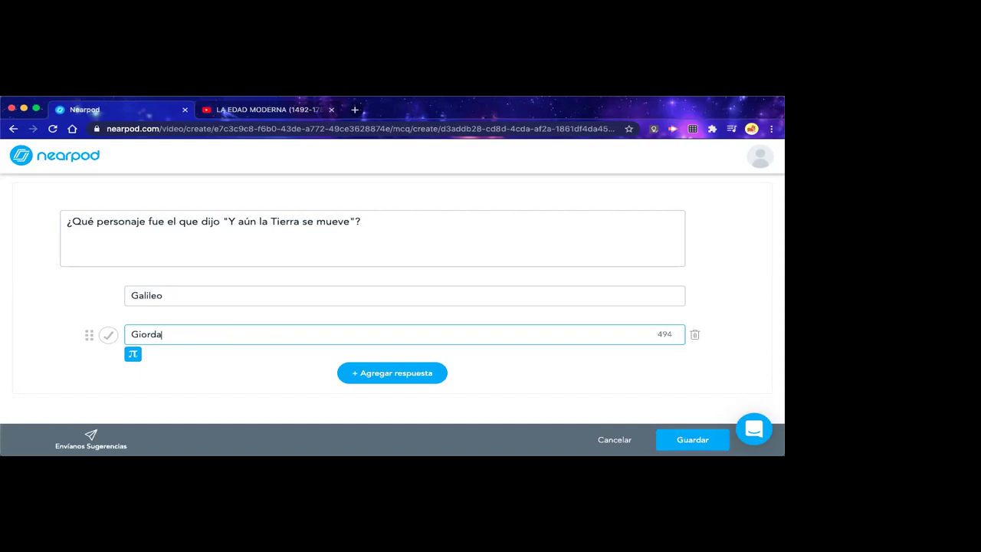
text(no Bruno)
Add "Leonardo da Vinci" as a third answer option and save the question with Galileo marked as correct
click(400, 374)
click(212, 364)
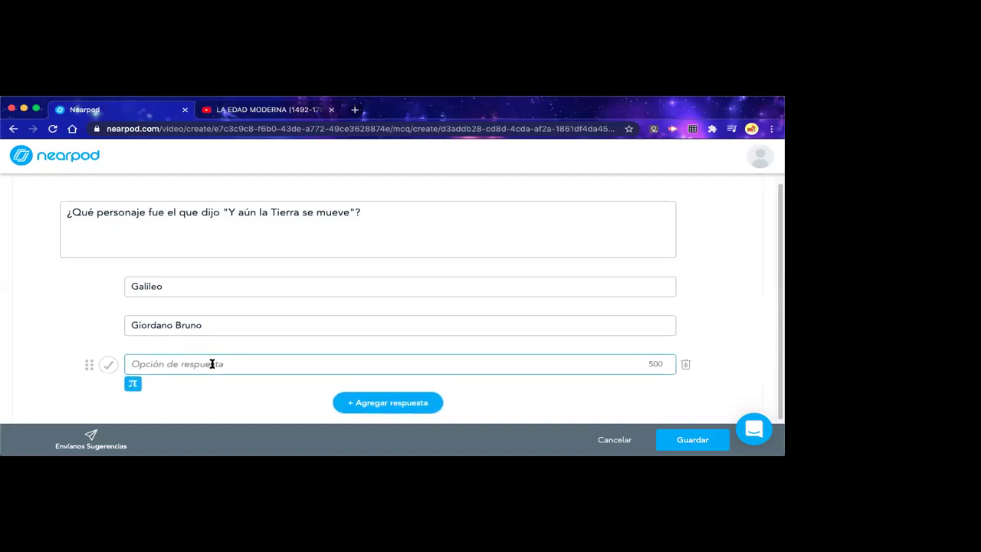
text(Leonar)
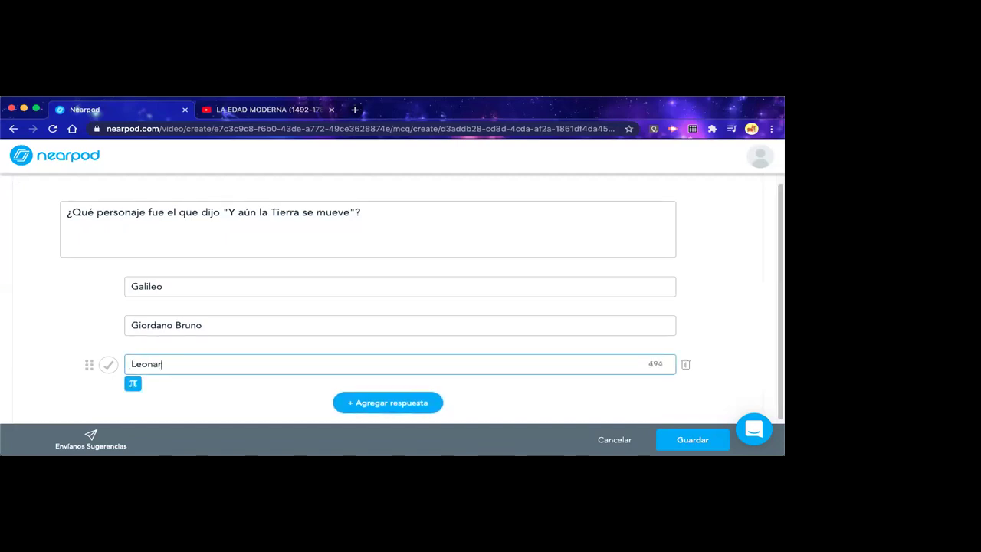
text(do da Vinci)
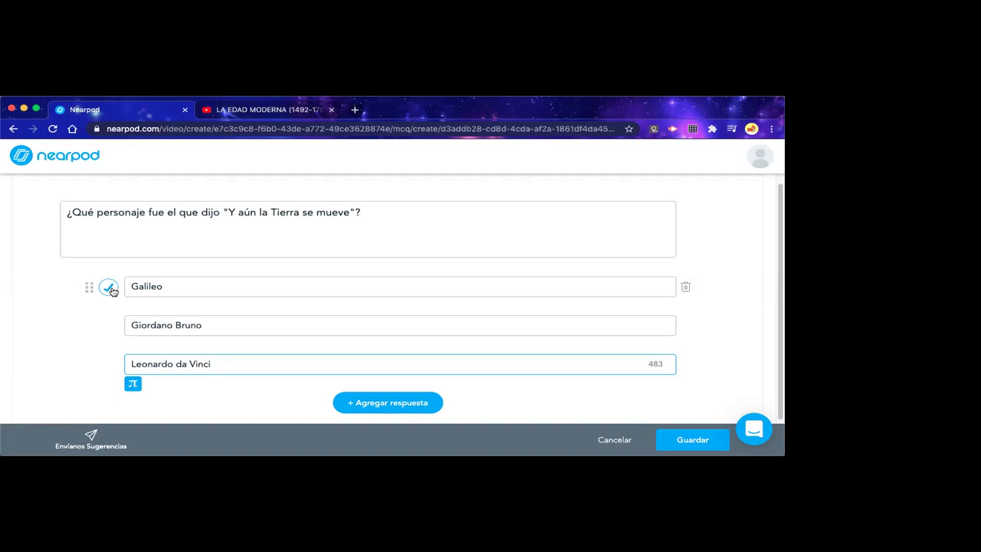
click(110, 289)
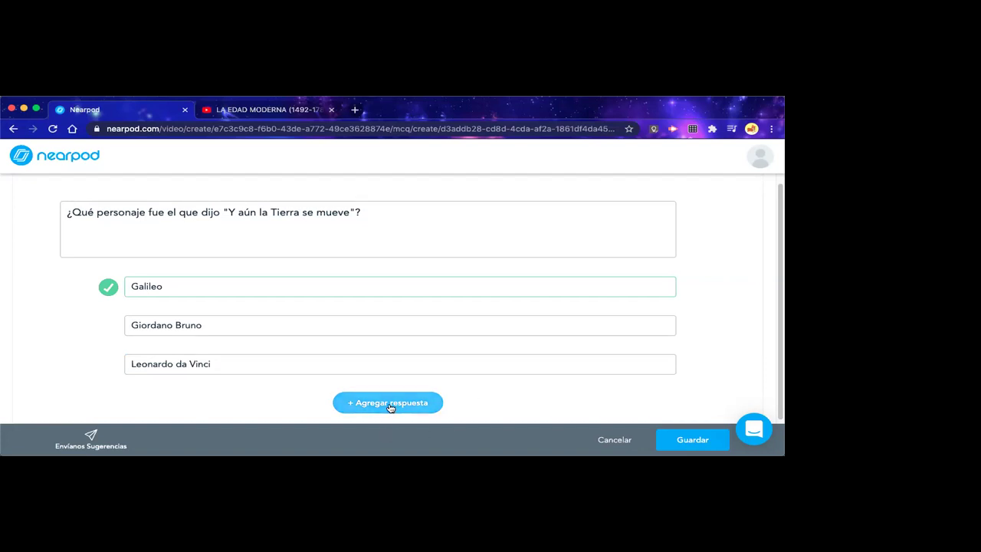
click(688, 438)
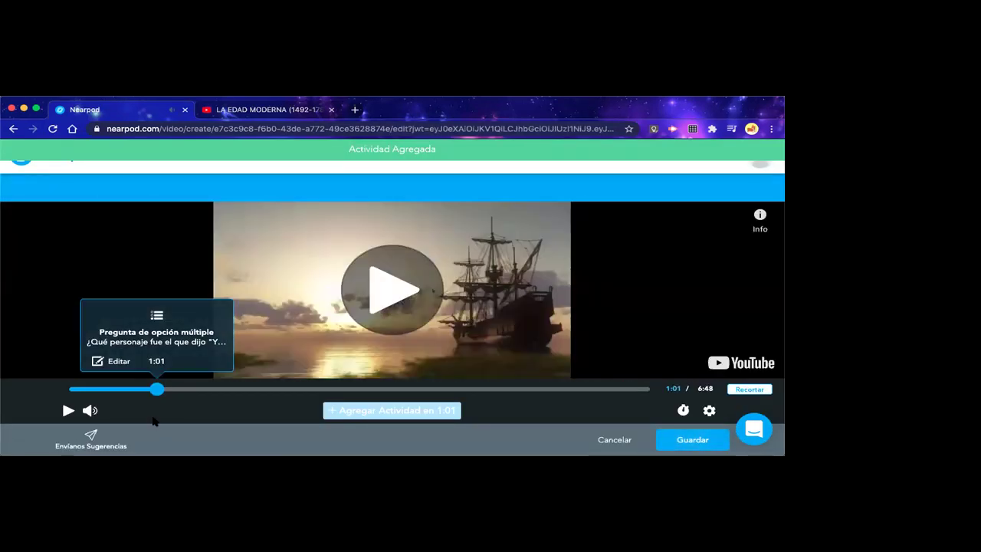
Play the video from 0:52 up to the multiple-choice question at 1:01 to check its placement
click(144, 391)
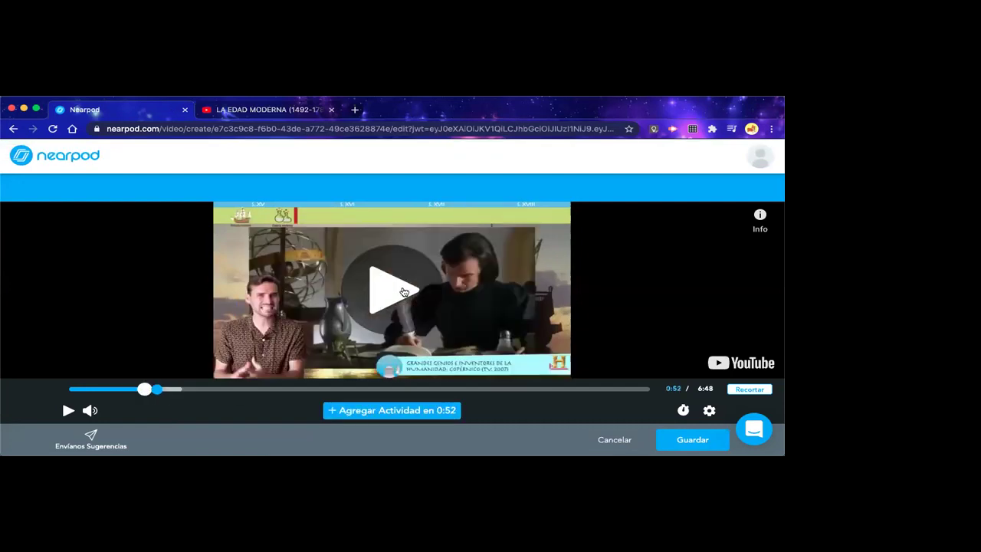
click(404, 292)
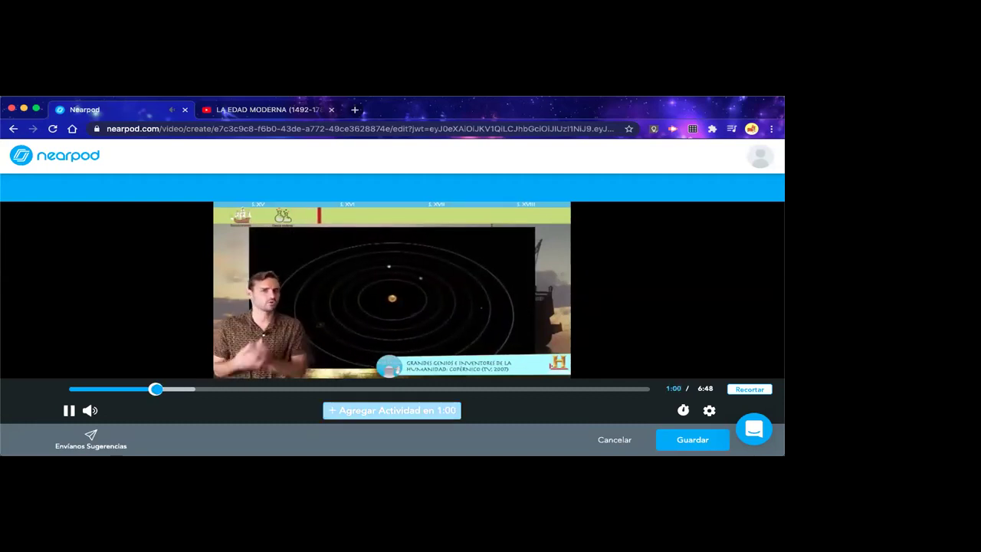
click(404, 292)
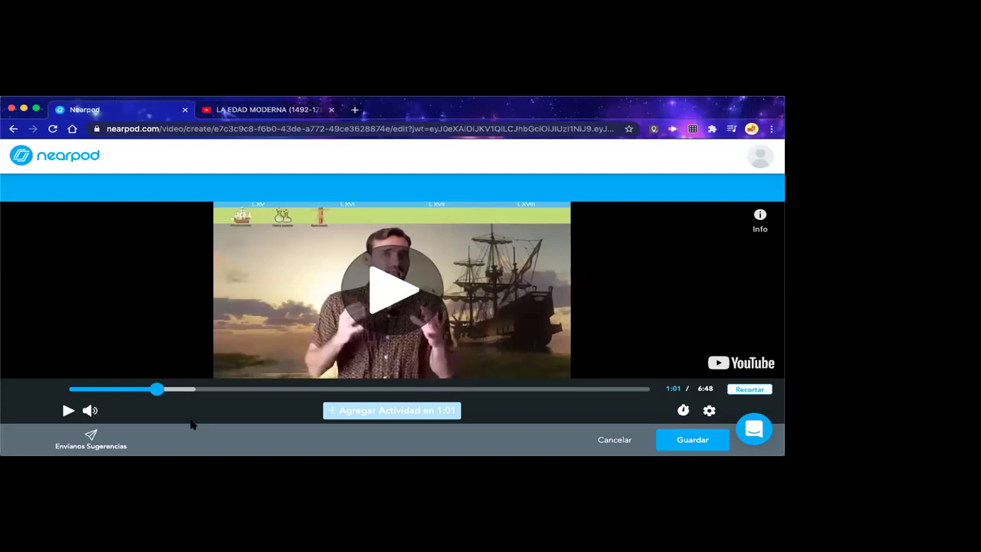
Review the question's marker and preview the video at 1:11, 1:26 and 1:02, pausing at 1:30
mouse_move(156, 390)
click(171, 389)
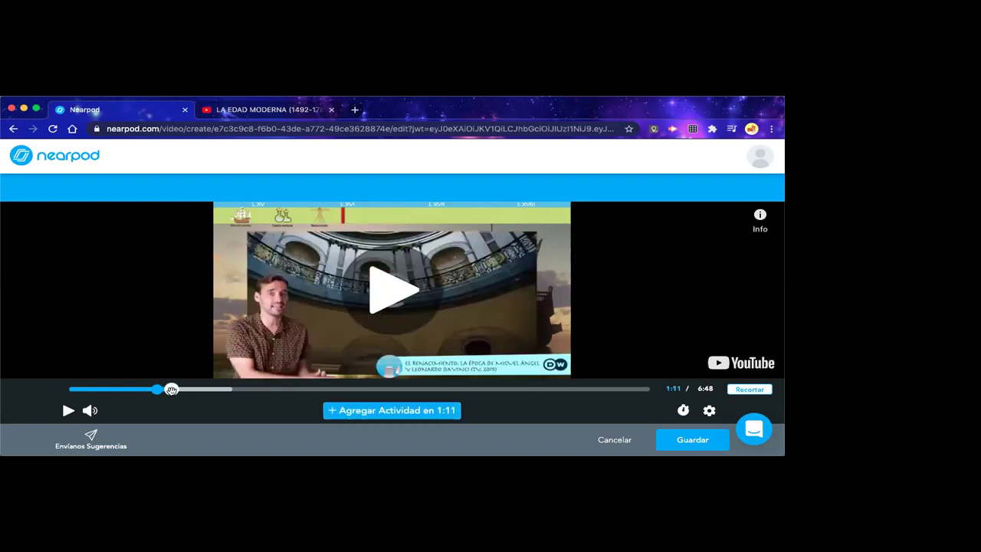
click(68, 412)
click(67, 412)
click(192, 389)
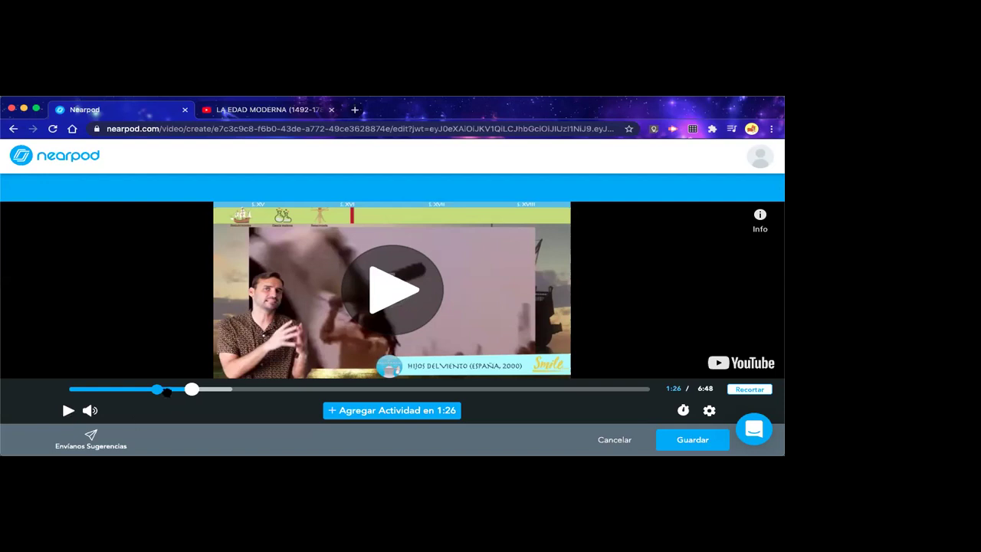
mouse_move(157, 389)
click(158, 389)
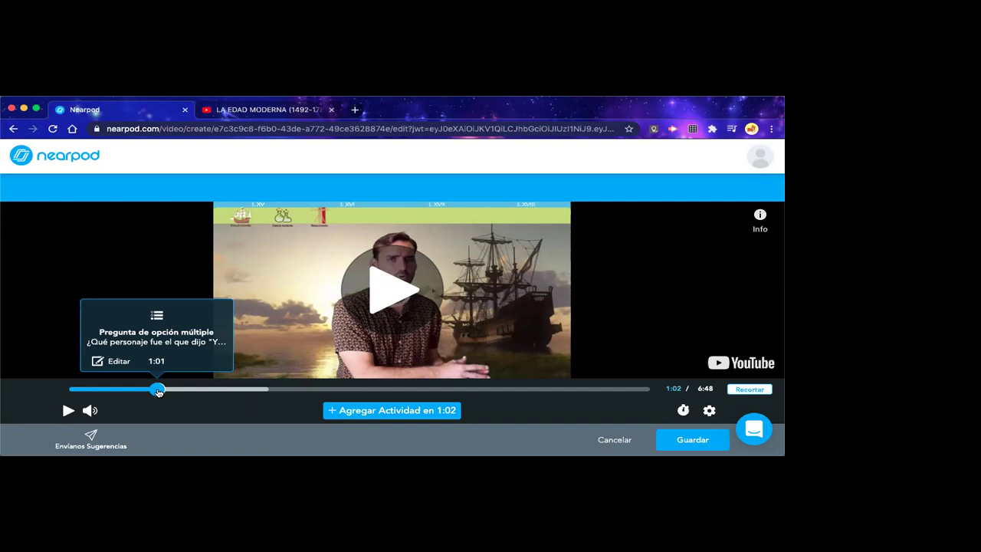
click(192, 389)
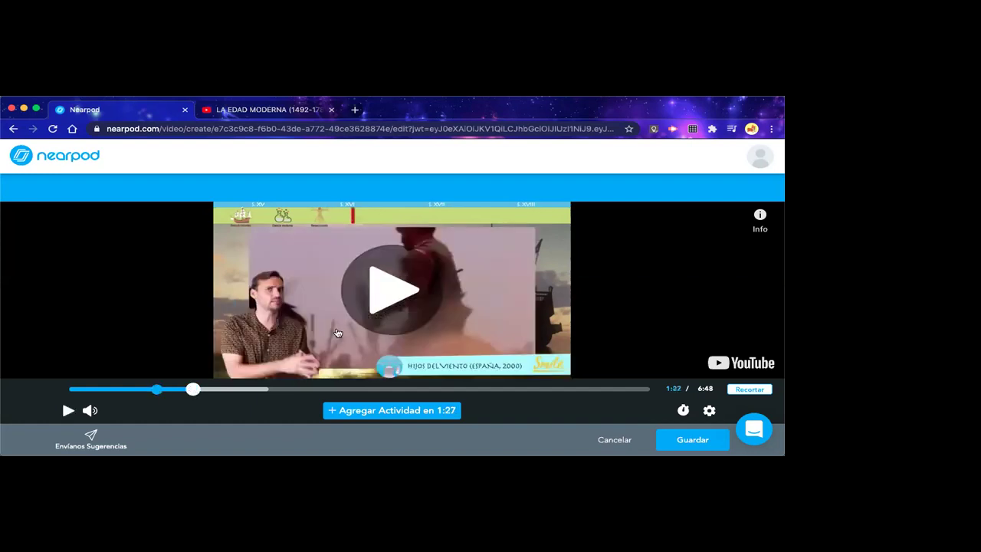
click(387, 299)
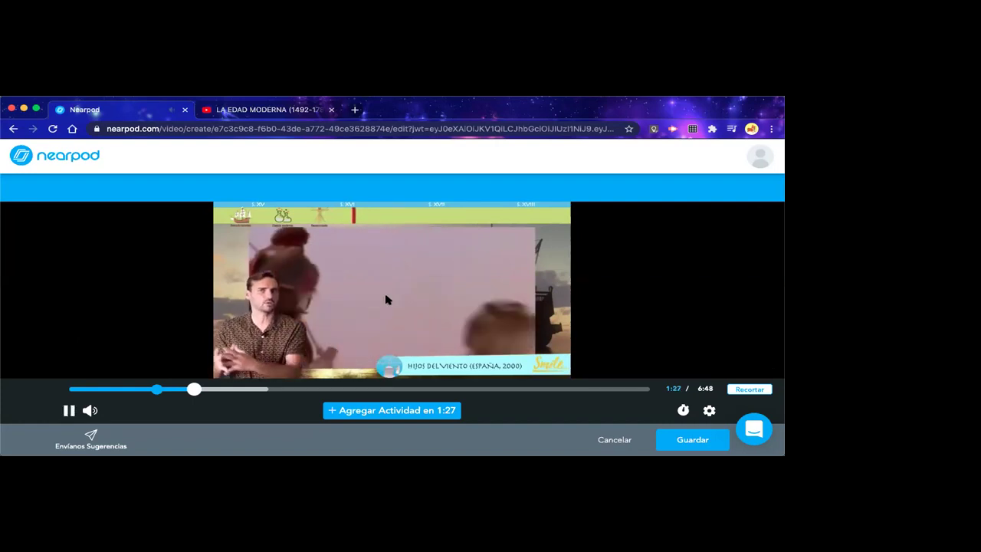
click(69, 411)
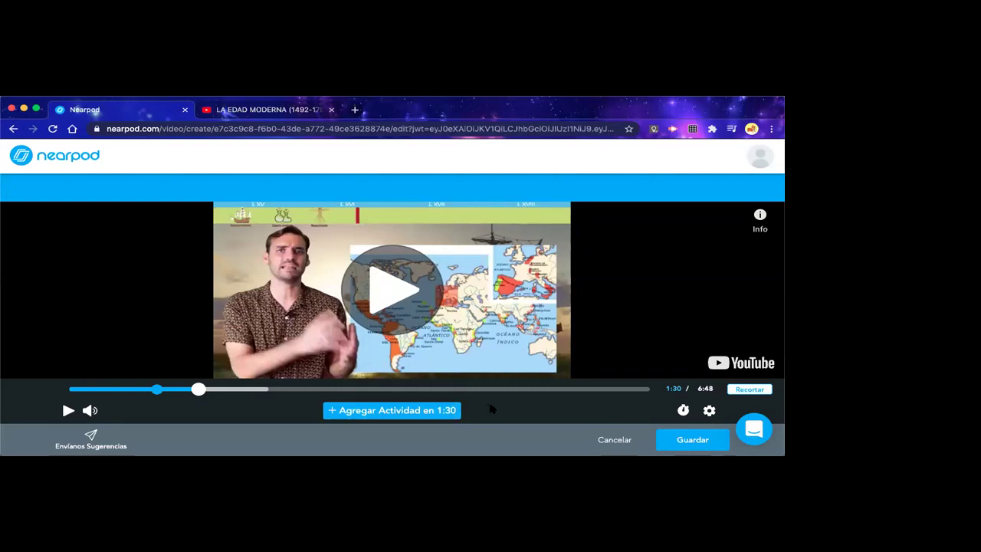
Save the interactive video as the first slide of the untitled lesson and check the slide
click(690, 440)
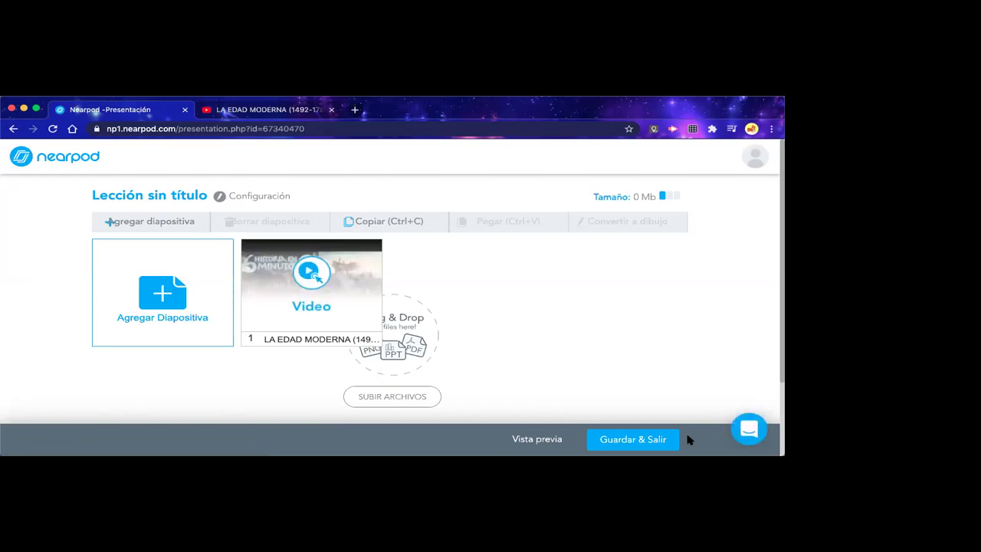
click(283, 328)
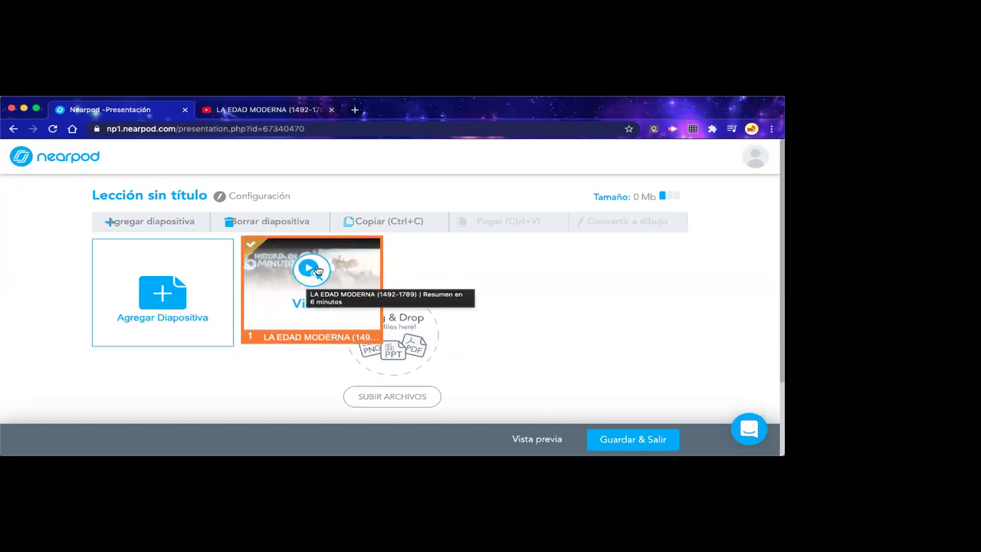
click(453, 252)
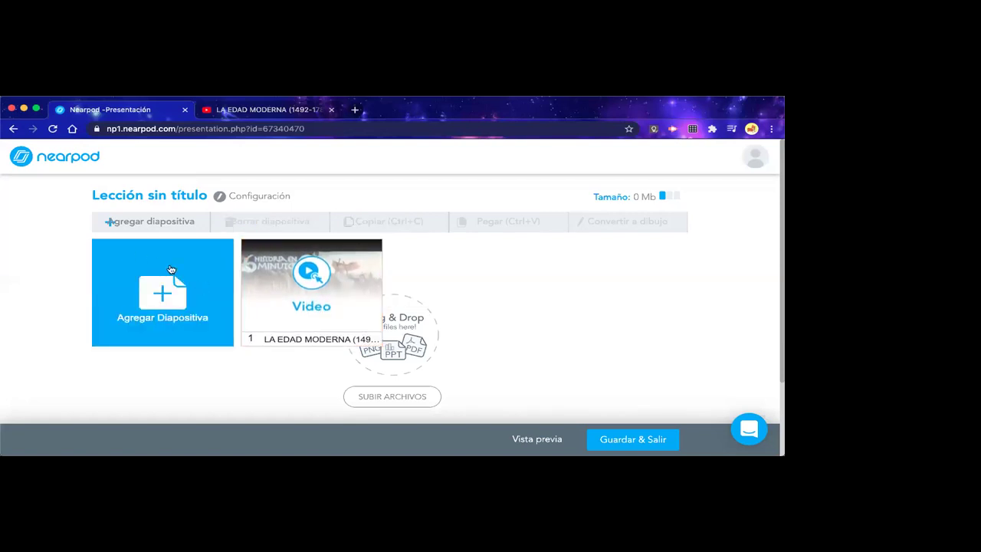
Reopen the LA EDAD MODERNA video slide for editing and pause its playback at 2:04
click(303, 305)
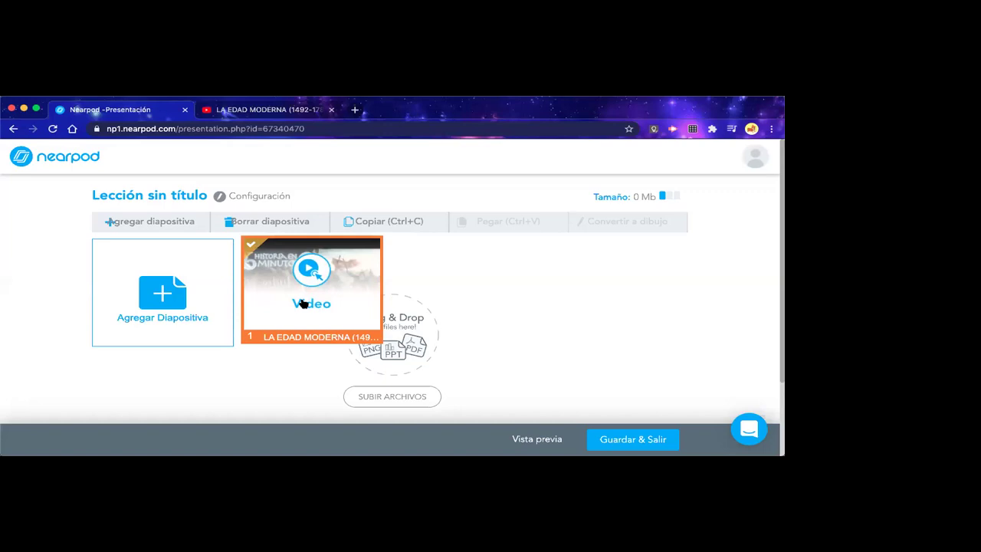
double_click(303, 305)
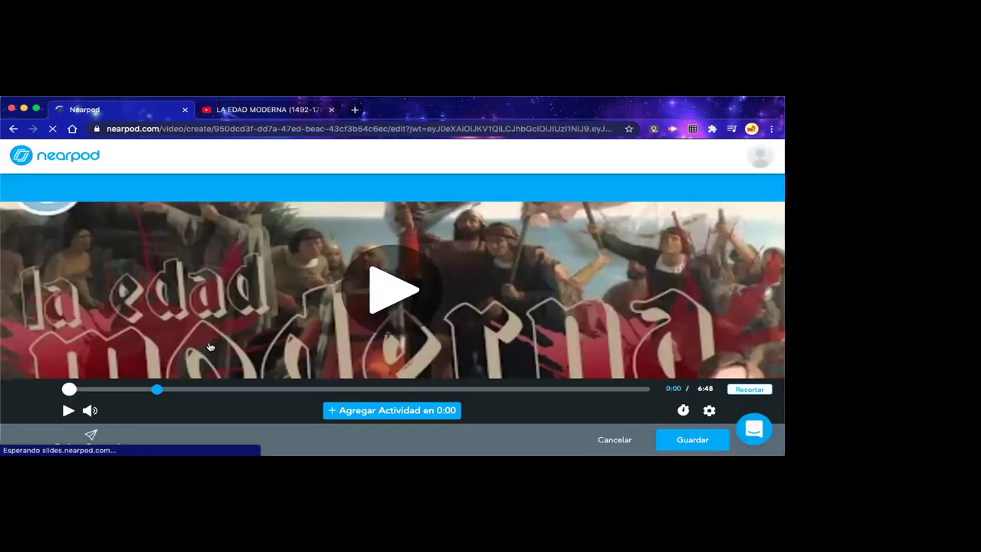
click(244, 389)
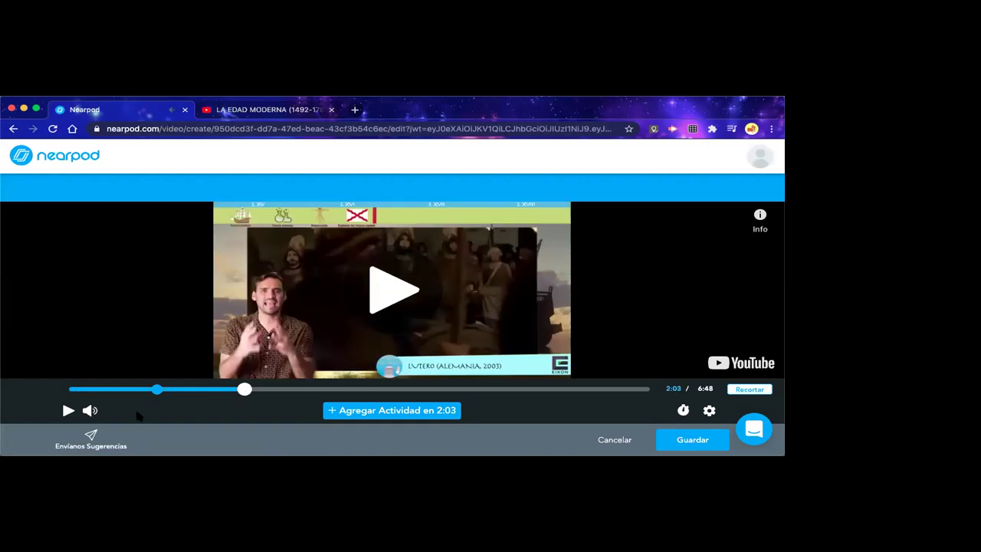
click(68, 411)
click(67, 411)
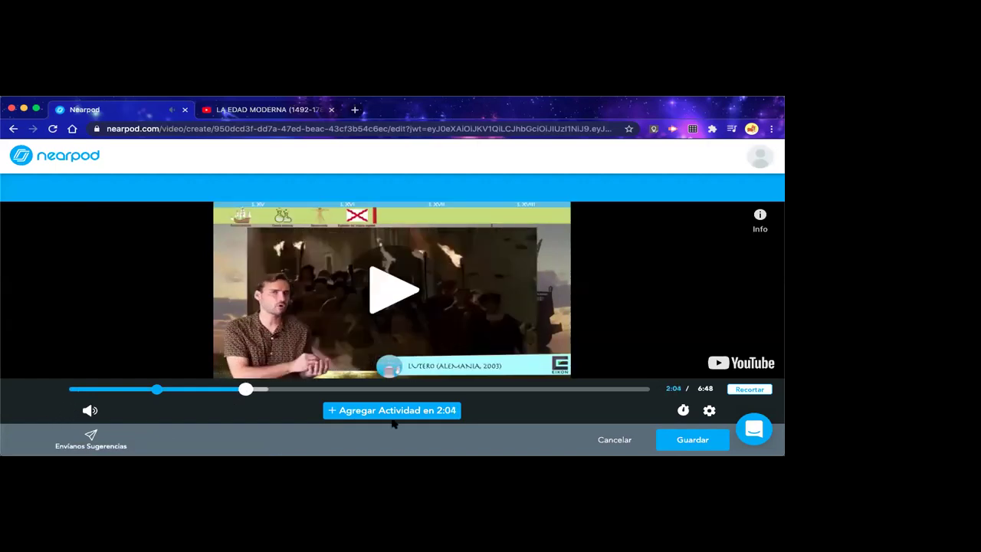
Leave the video editor without saving changes, preview the video slide in the student view and return to the lesson
click(625, 440)
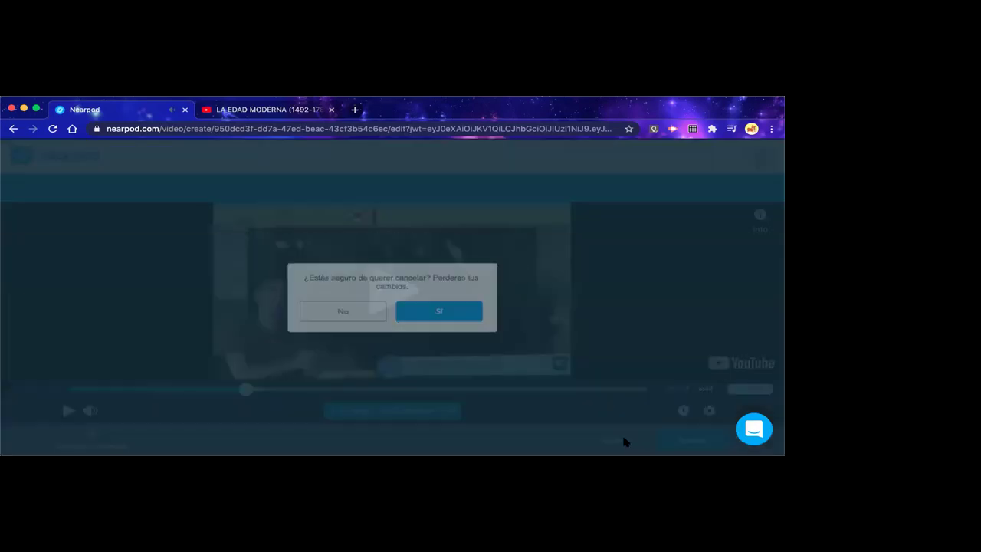
click(440, 314)
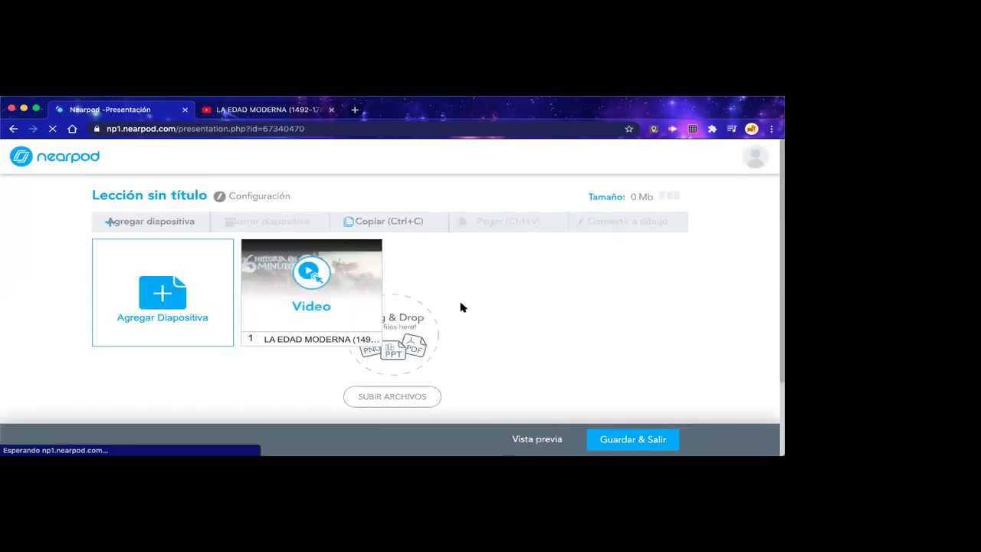
click(307, 301)
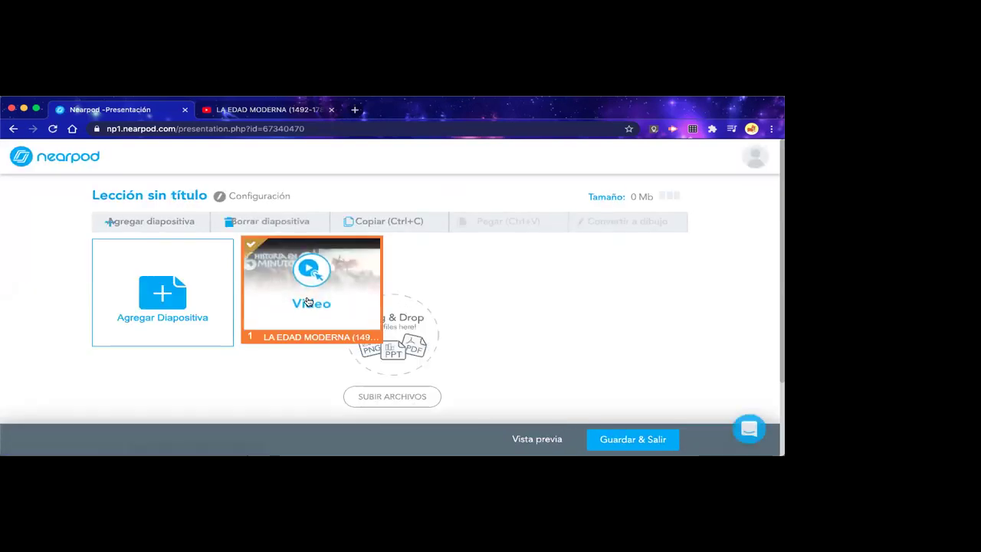
click(533, 443)
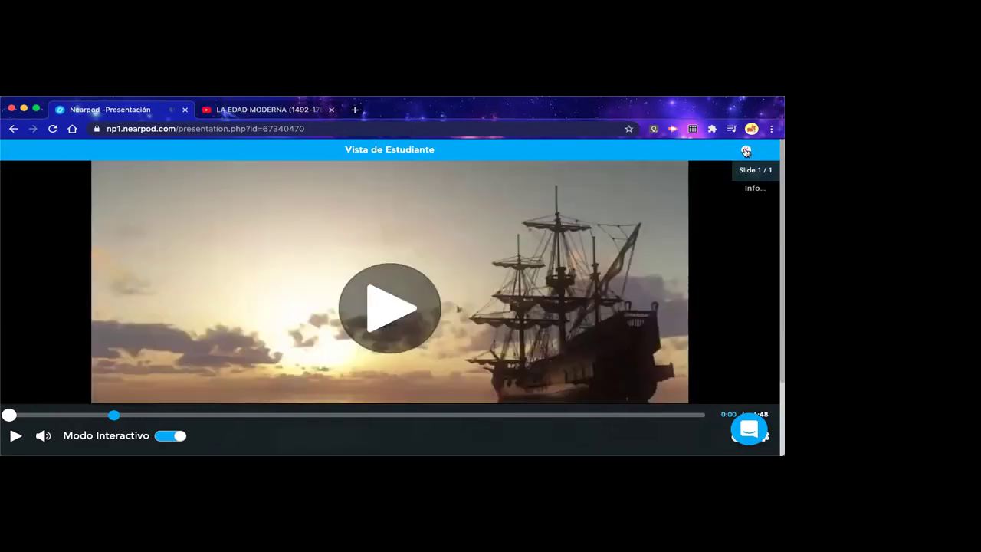
click(746, 151)
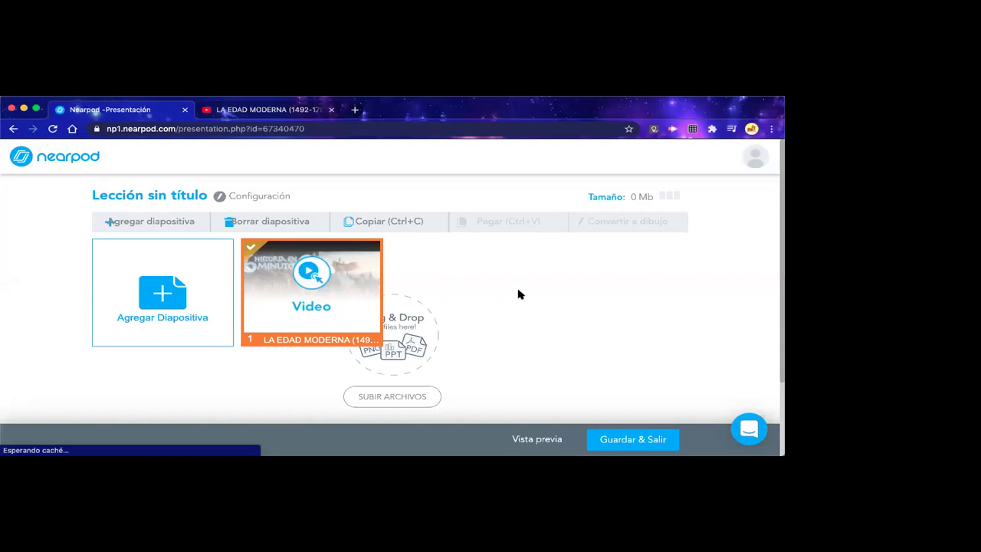
Add a new slide to the lesson with the castle picture from an "edad media" image search as its background
click(161, 223)
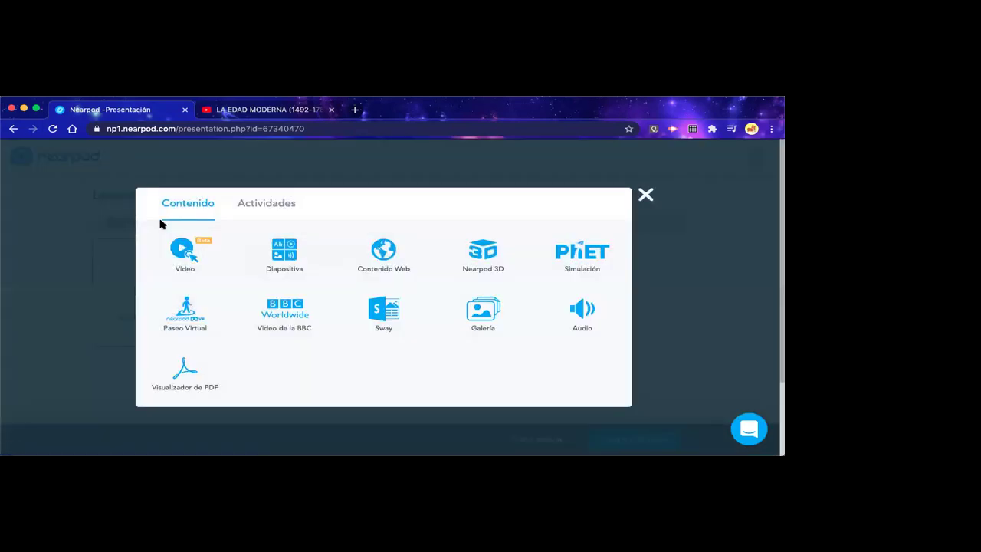
click(288, 261)
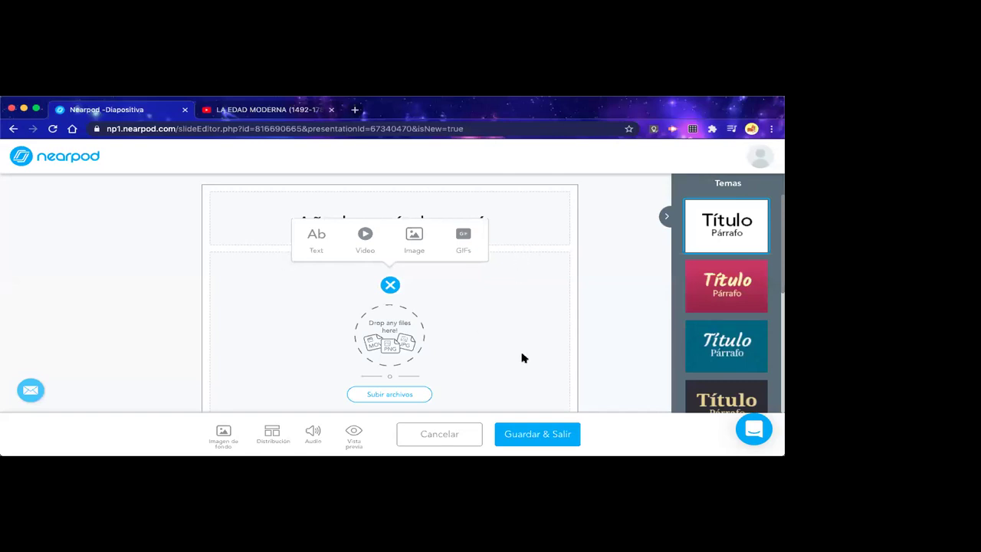
click(223, 432)
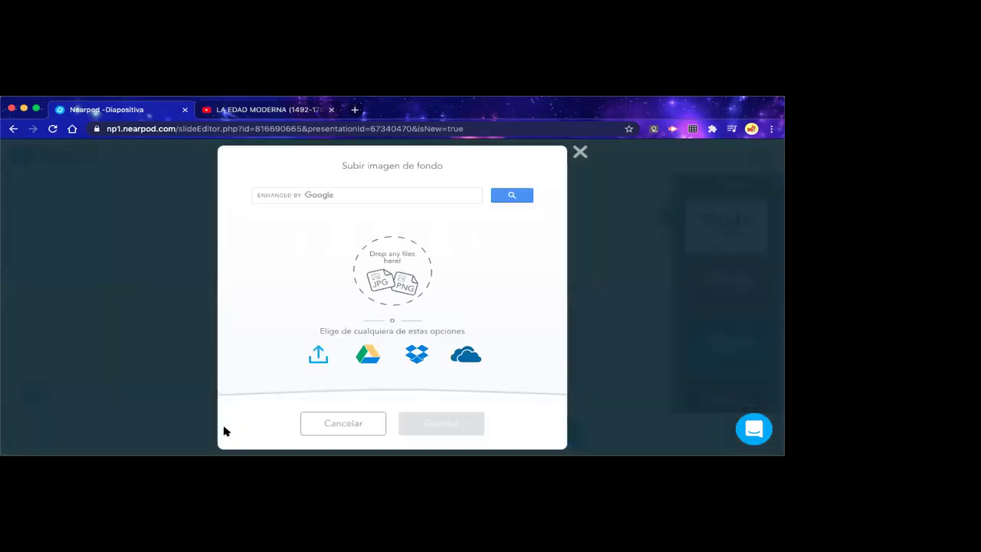
click(329, 194)
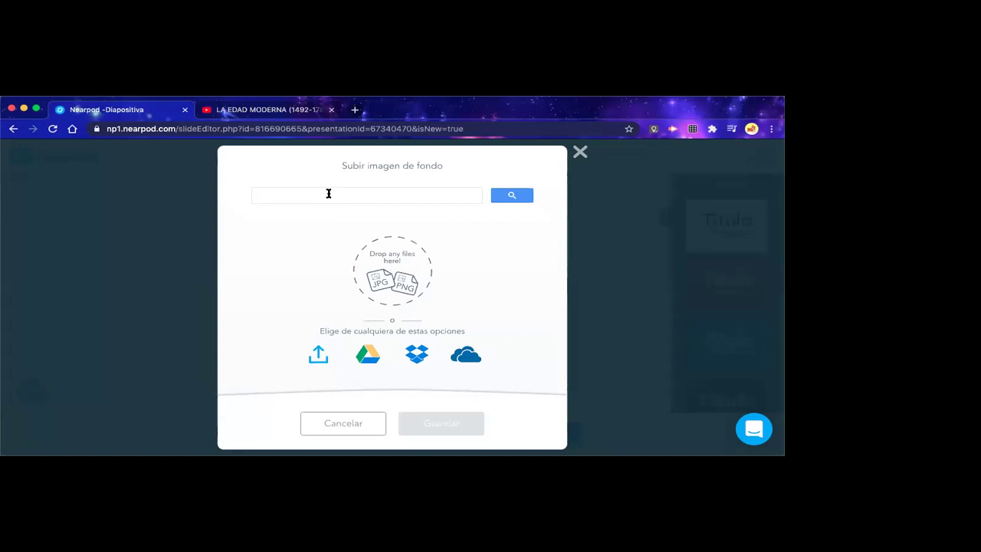
text(edad media)
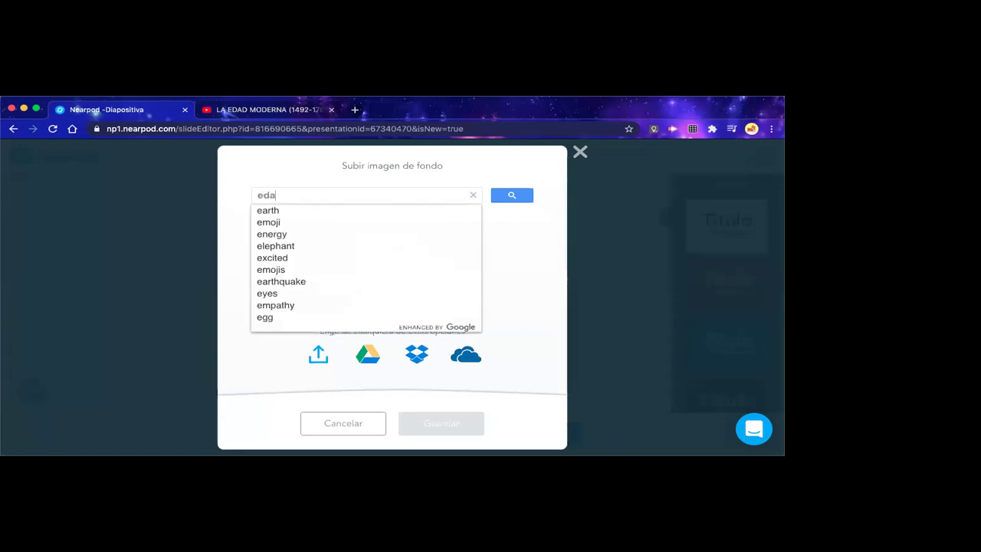
key(Return)
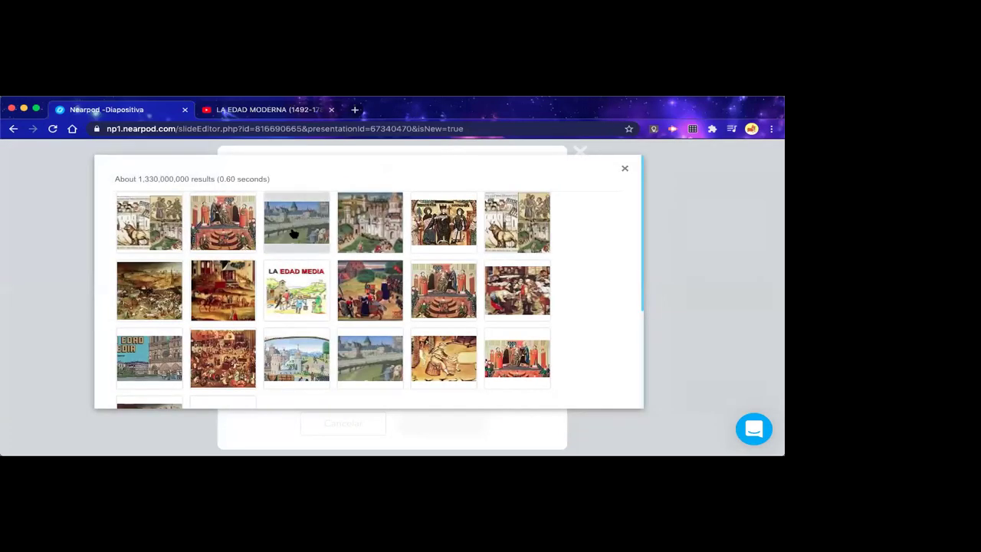
click(293, 234)
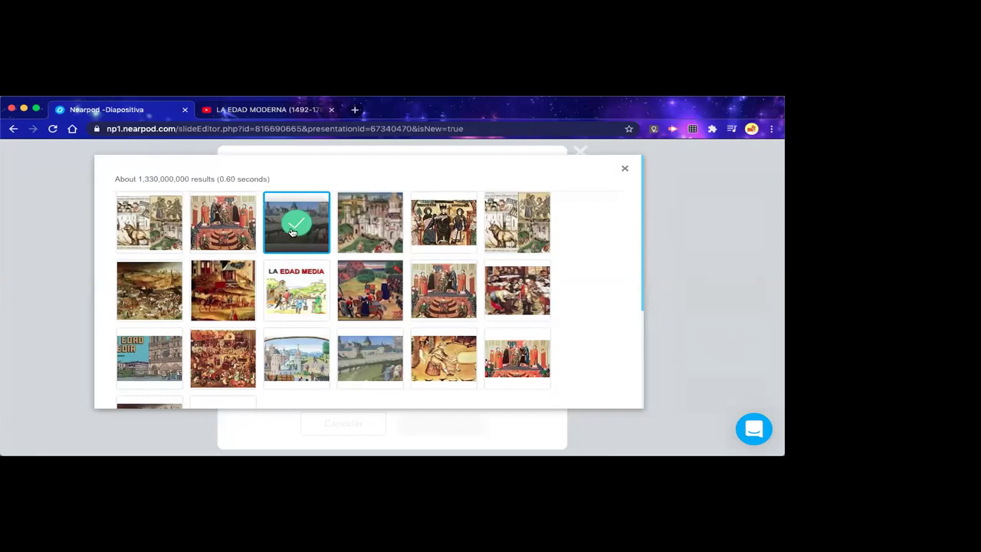
scroll(599, 314, down, 4)
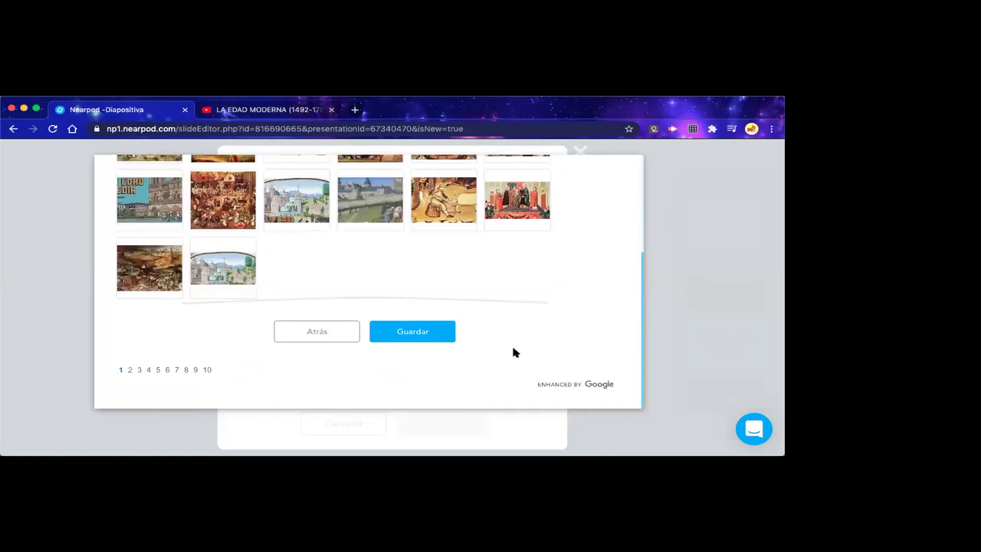
click(412, 331)
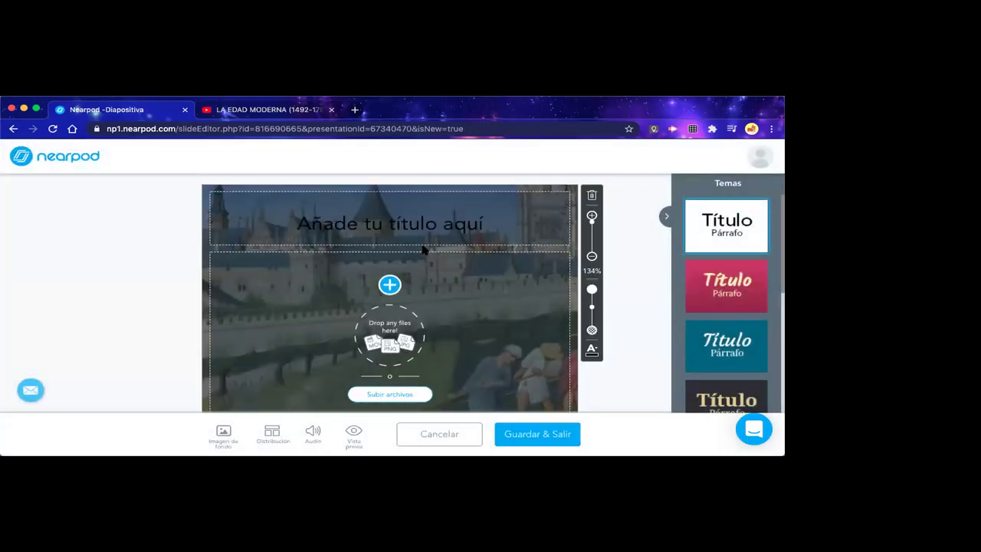
Apply the title and two elements layout to the slide and enter the title "Introducción"
click(278, 436)
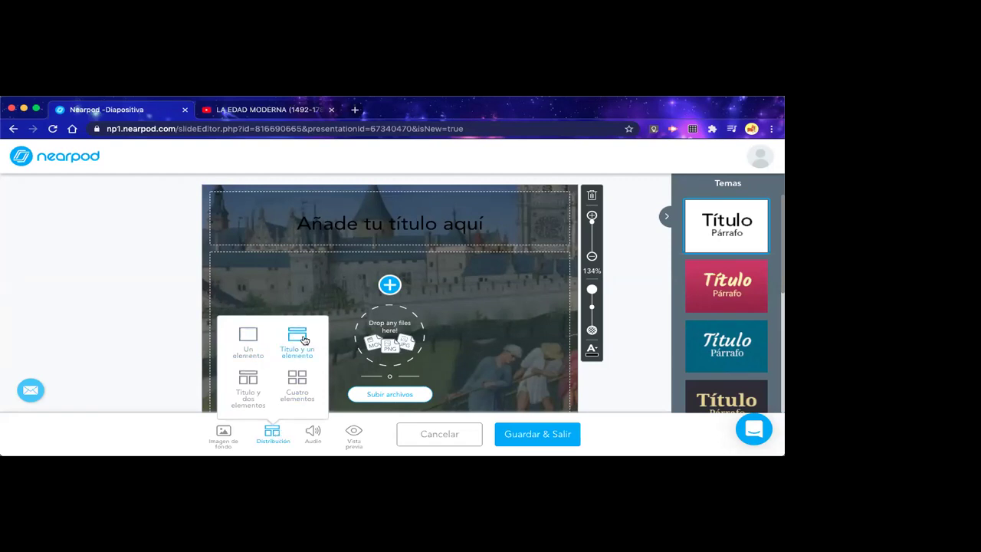
click(250, 385)
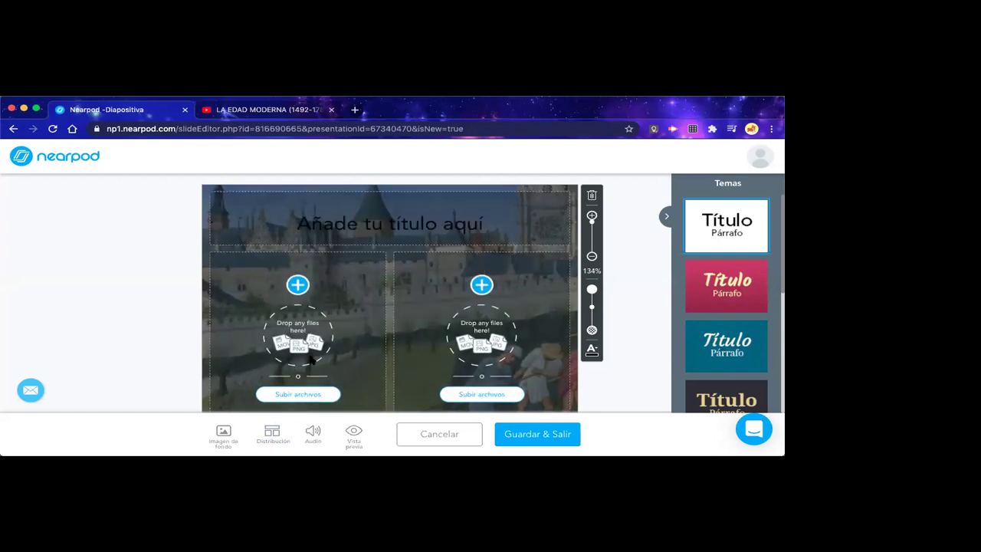
click(371, 226)
text(Introducción)
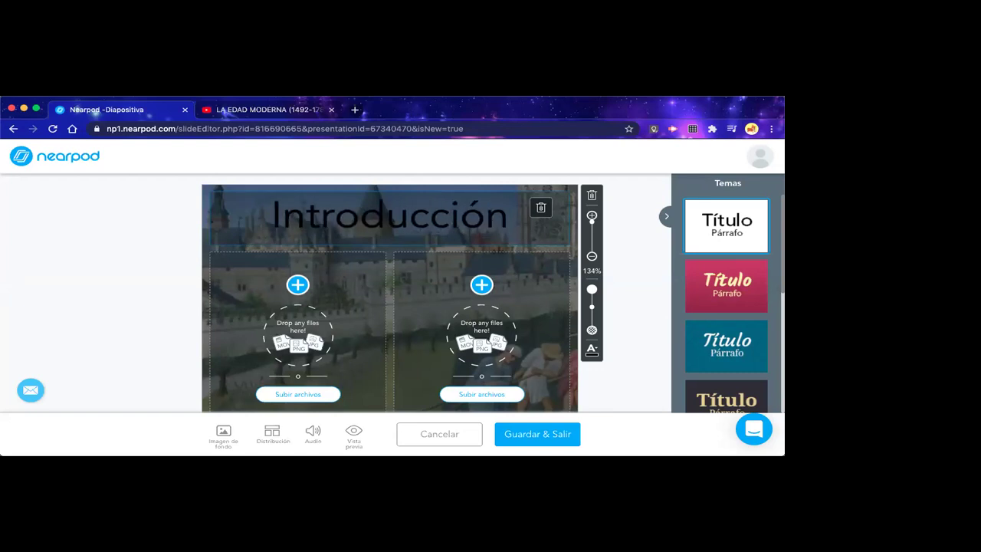
Insert the medieval picture of robed figures from an "edad media" search into the first content box and scale it to 37%
click(303, 288)
click(314, 242)
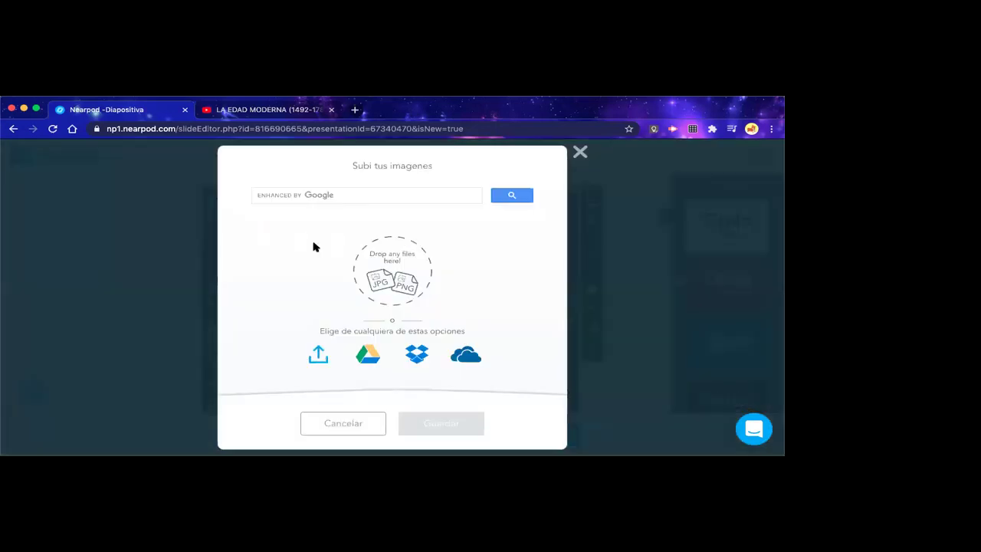
click(321, 202)
text(eda)
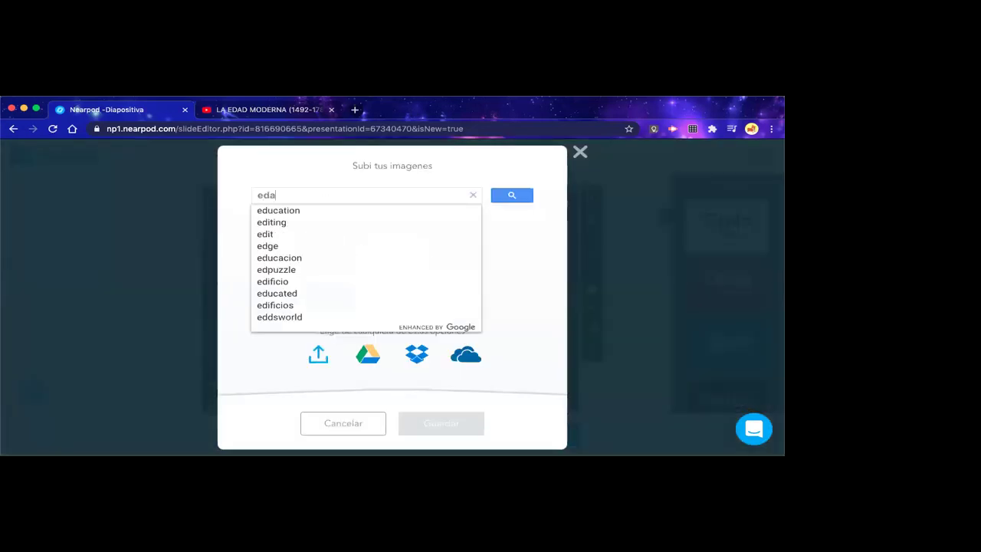
text(d media)
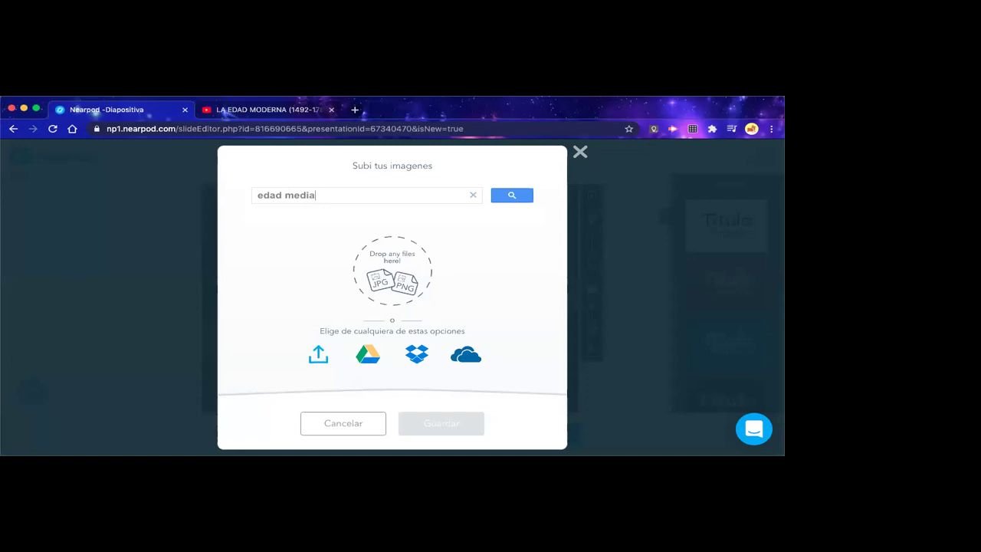
click(514, 196)
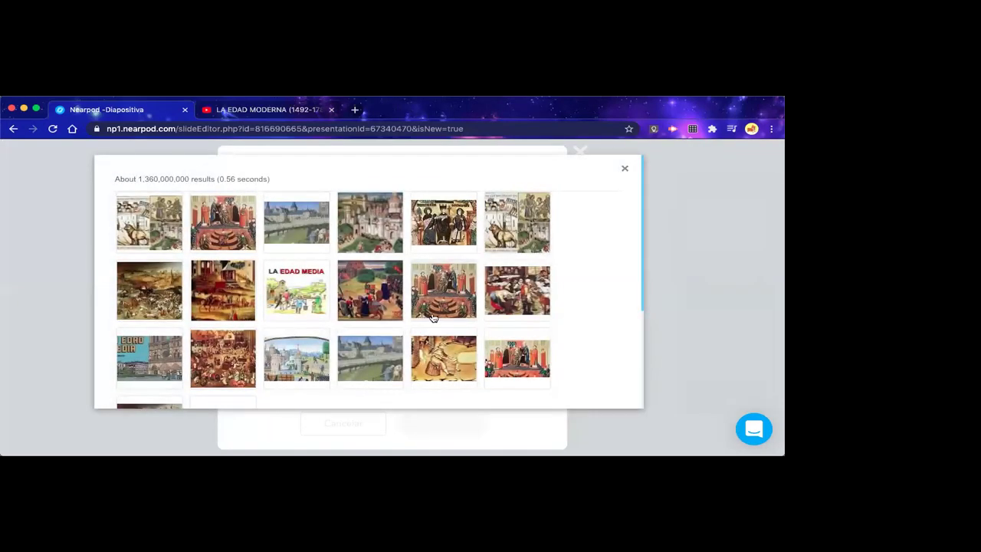
click(439, 232)
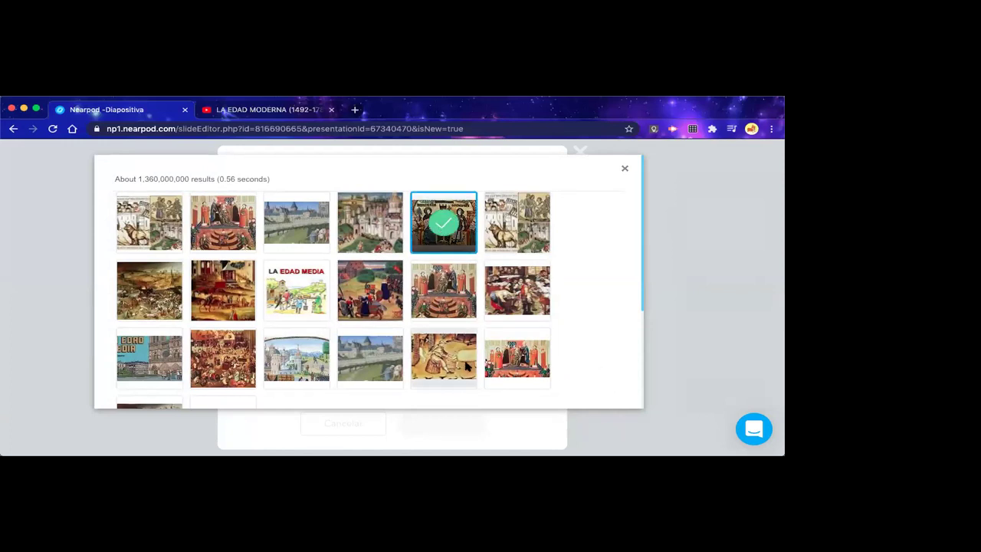
scroll(445, 352, down, 5)
click(416, 339)
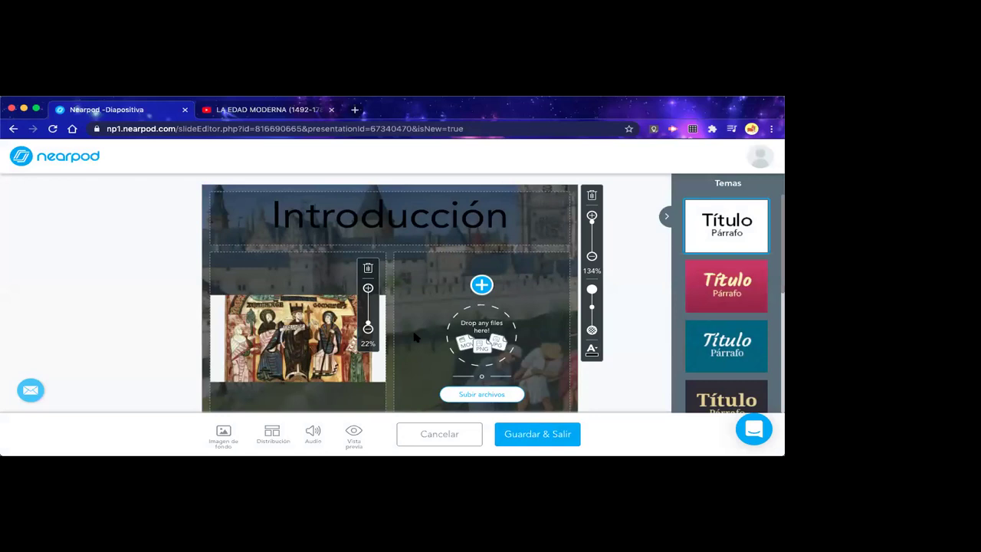
click(368, 289)
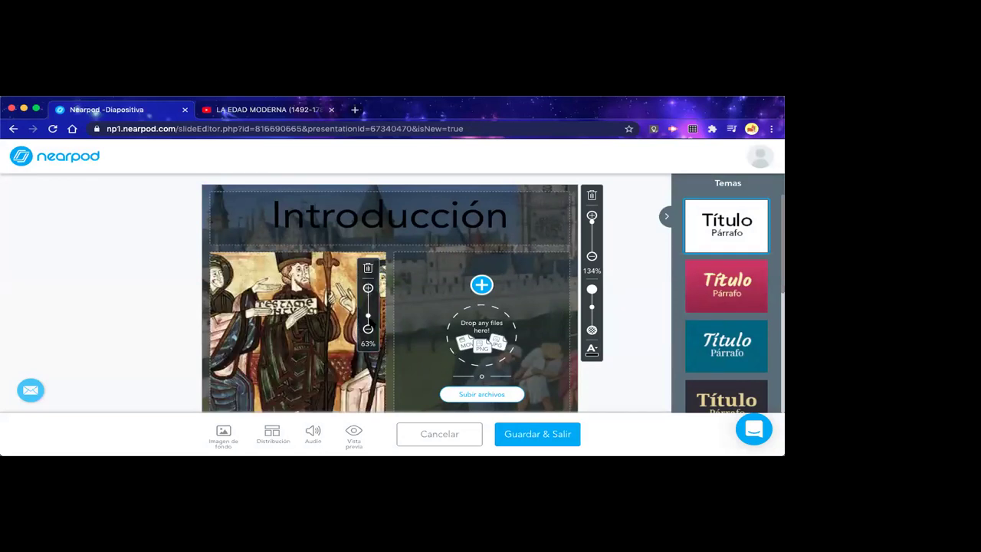
click(368, 329)
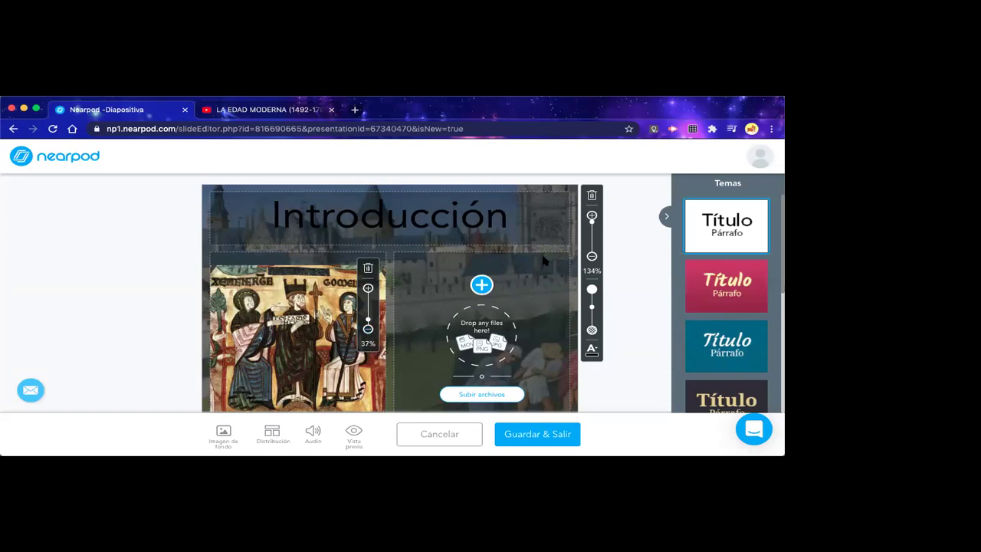
Add the text "La Edad Media termina en el siglo XV" to the empty content box beside the picture
click(482, 284)
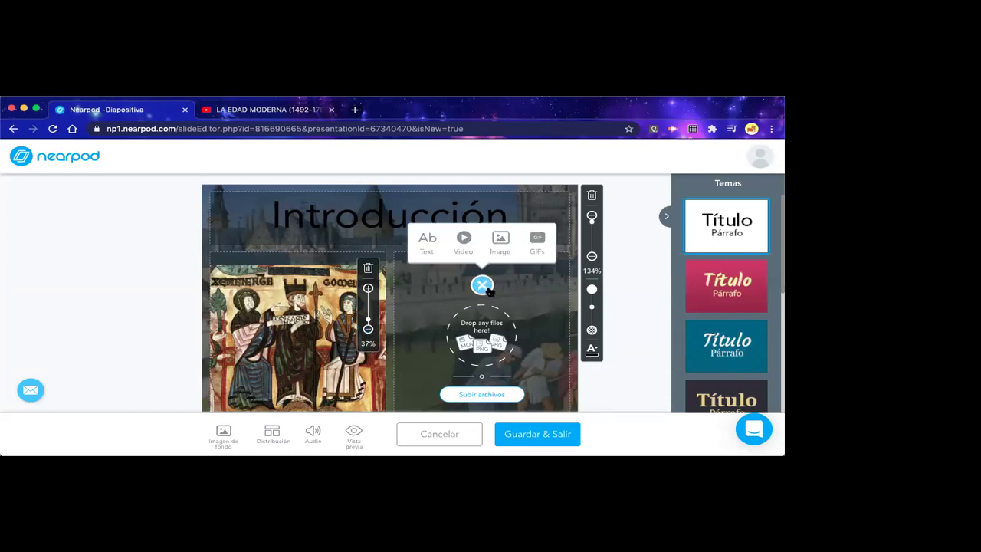
click(426, 249)
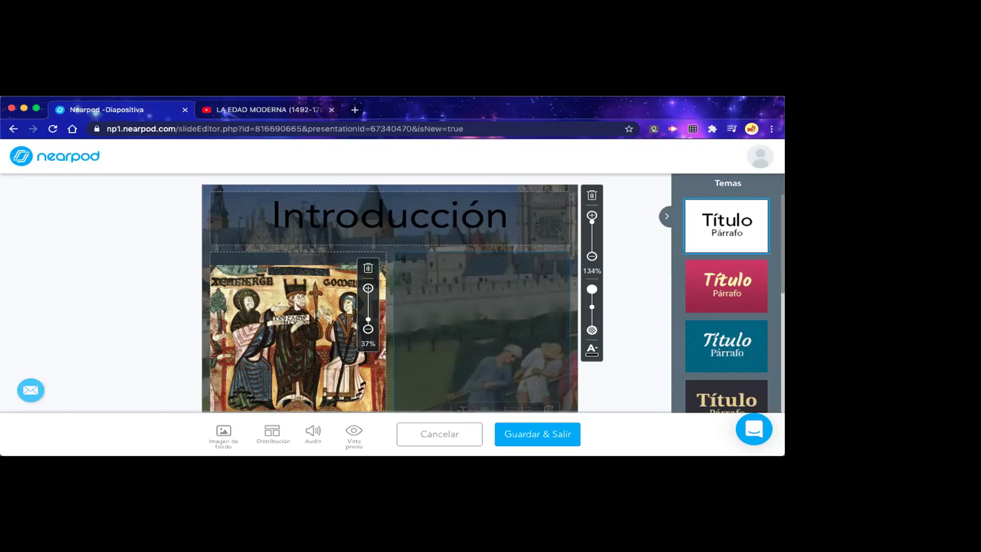
text(Edad Media termina en el siglo XV)
Change the slide's font color to white
triple_click(489, 260)
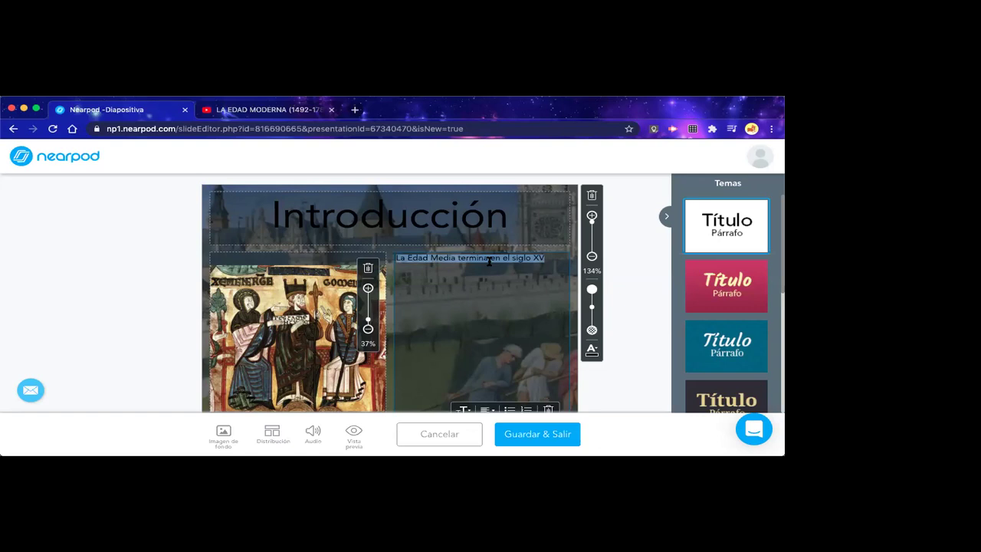
click(593, 352)
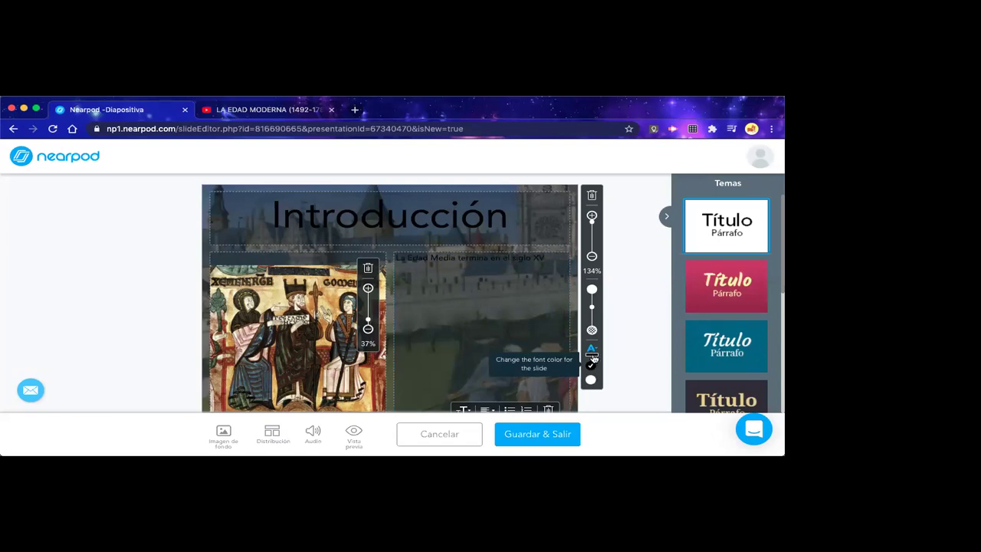
click(594, 355)
click(594, 355)
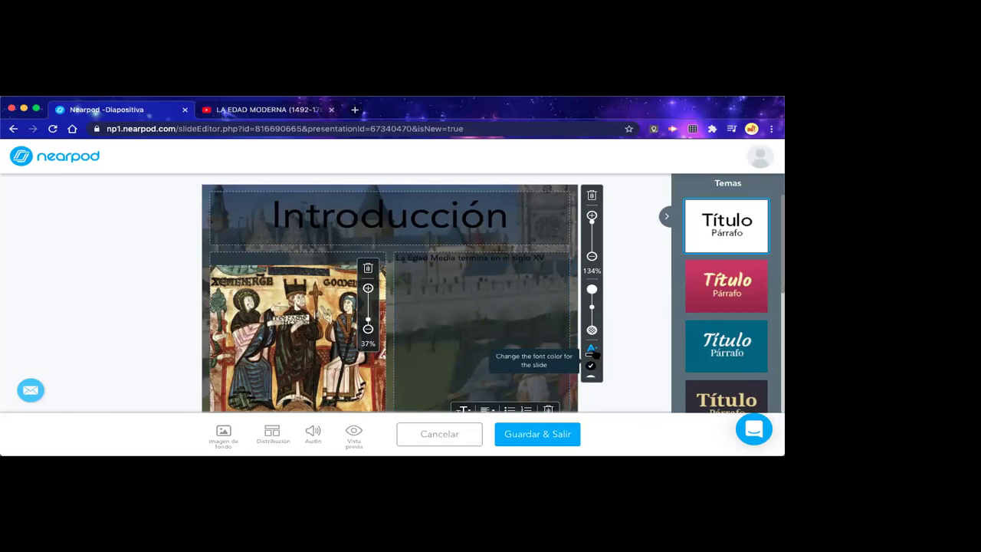
click(591, 381)
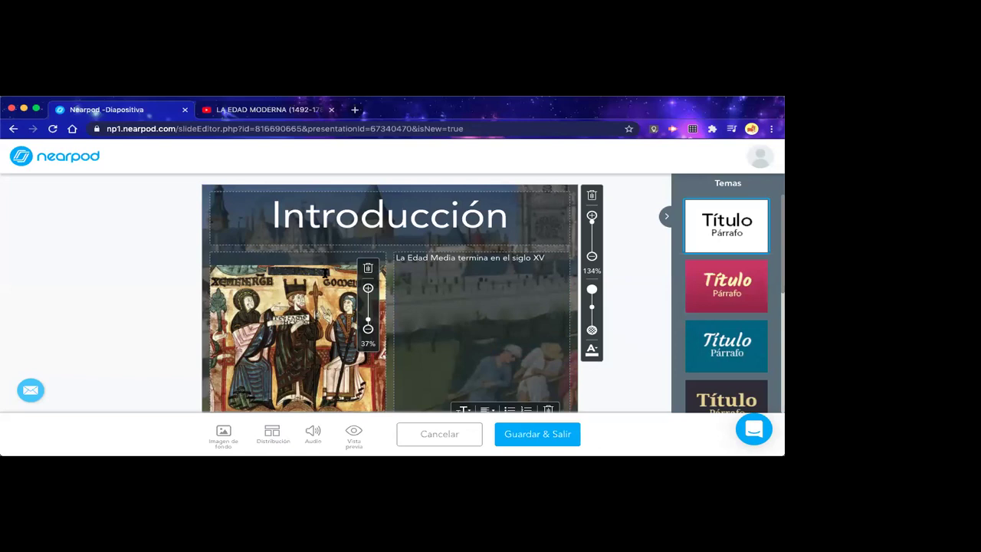
Look at the slide's audio options and the sources for uploading an audio file, without adding any audio
scroll(464, 307, down, 1)
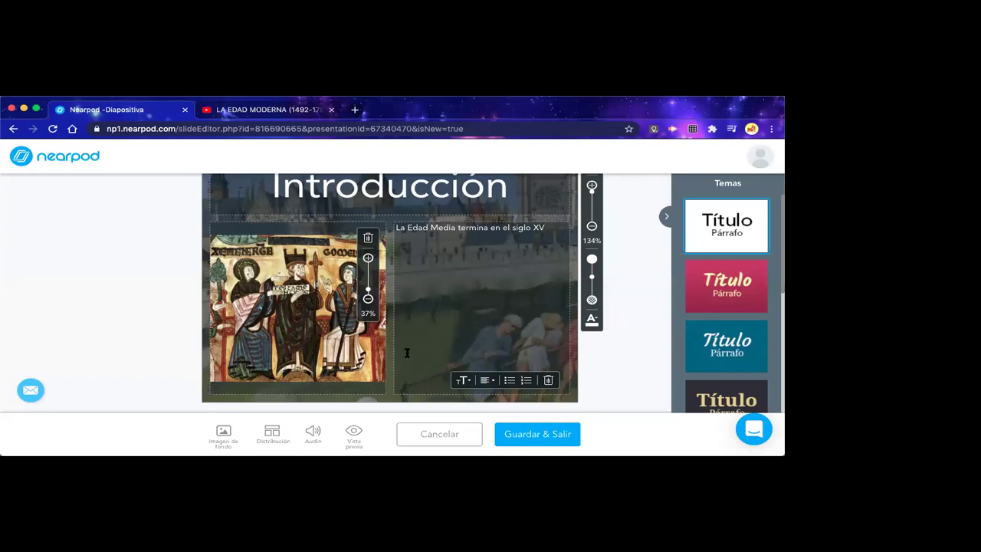
click(314, 434)
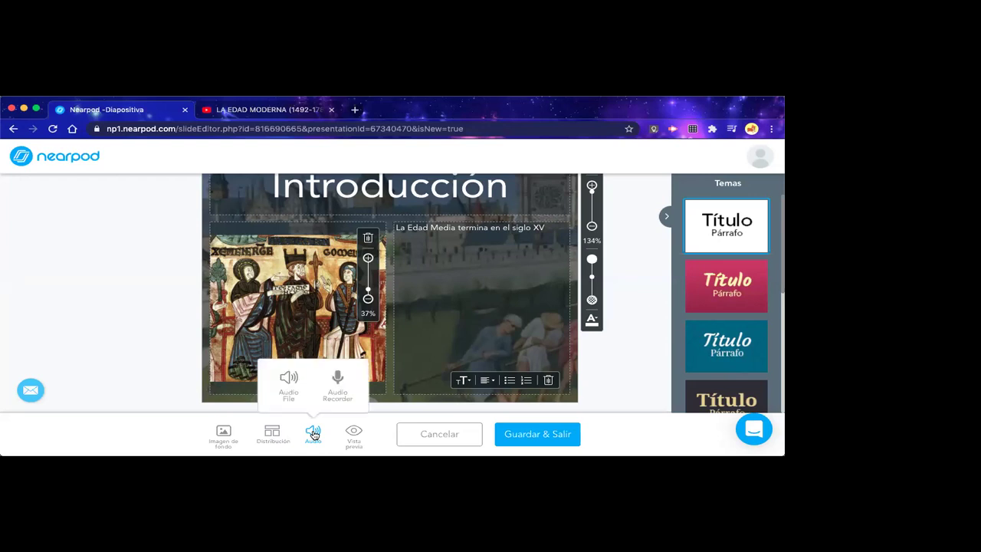
click(288, 384)
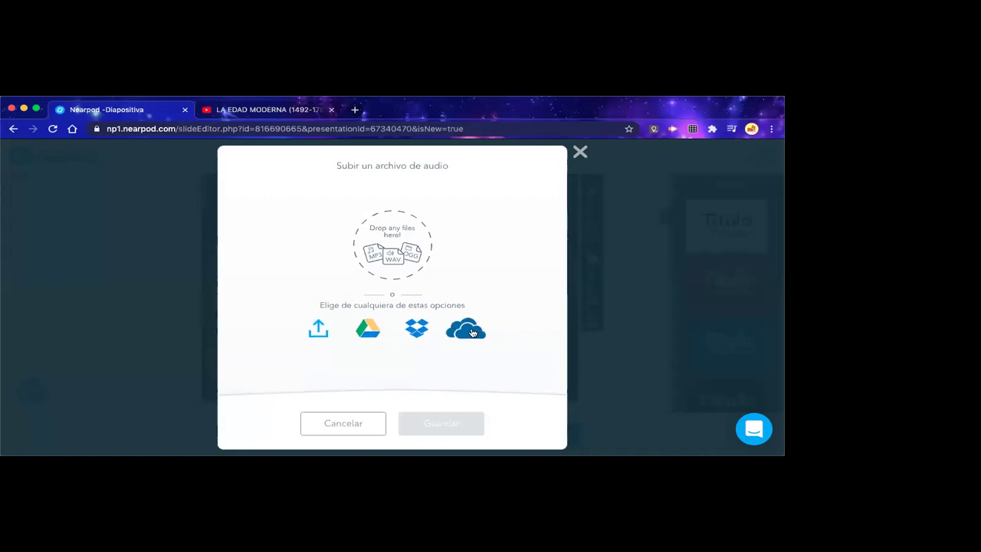
click(317, 422)
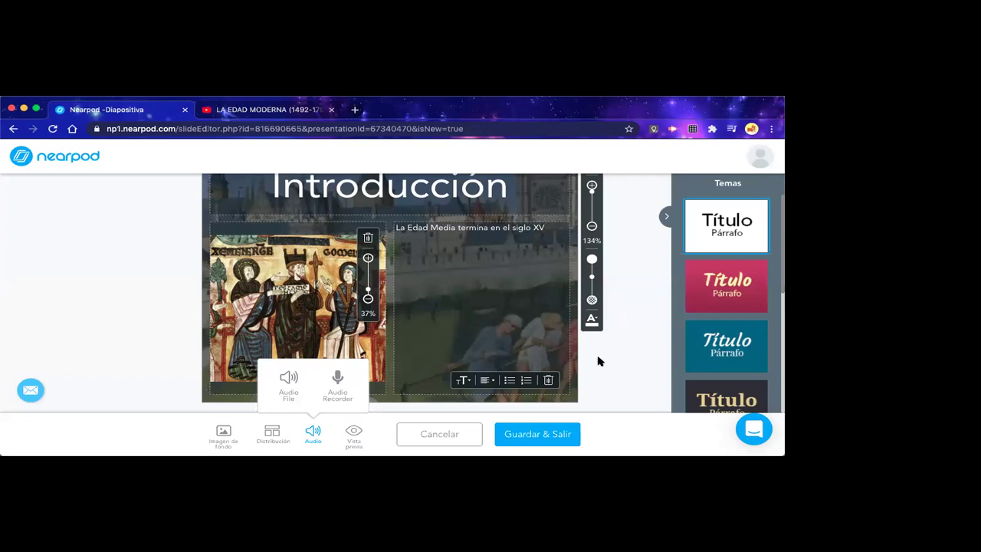
Save the finished Introducción slide and start adding a Contenido Web item to the lesson
click(542, 437)
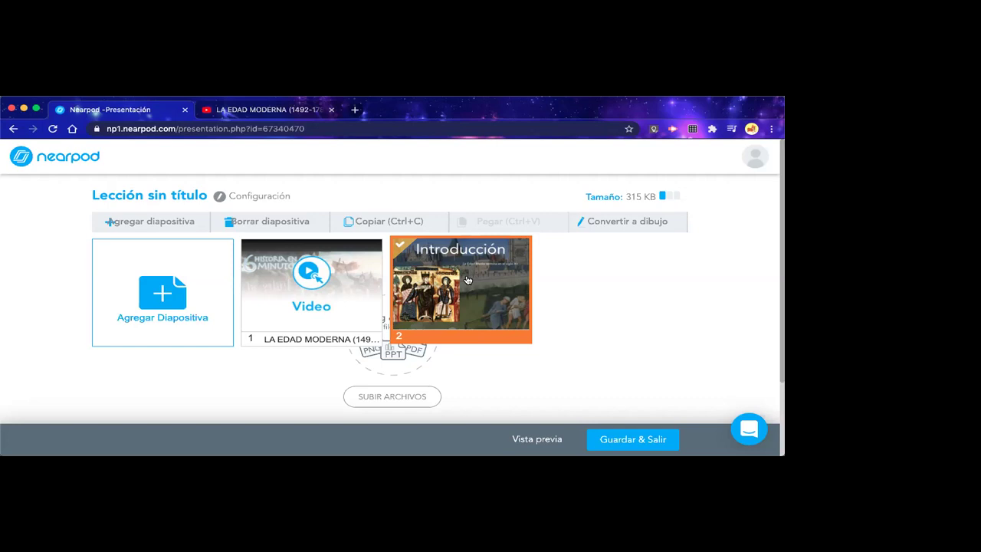
click(152, 223)
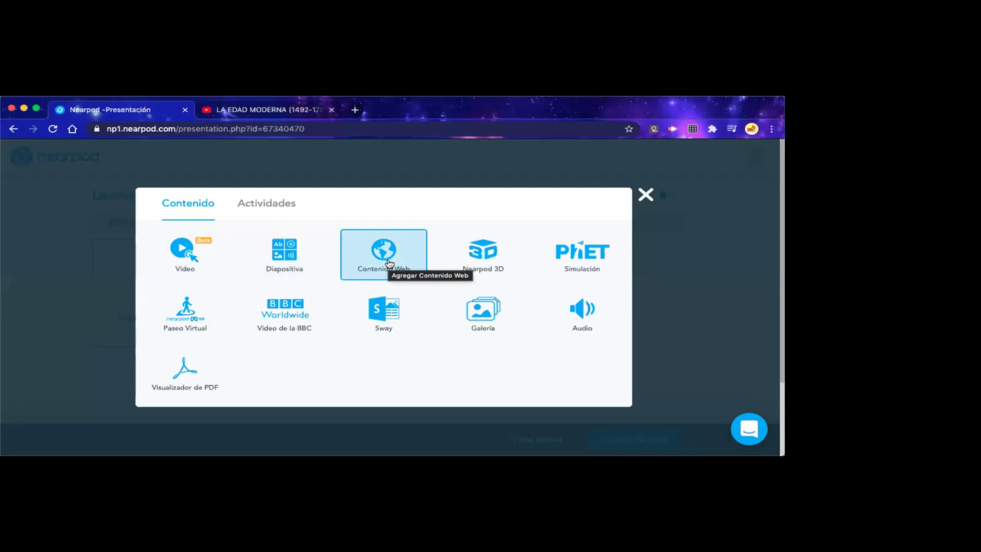
click(389, 263)
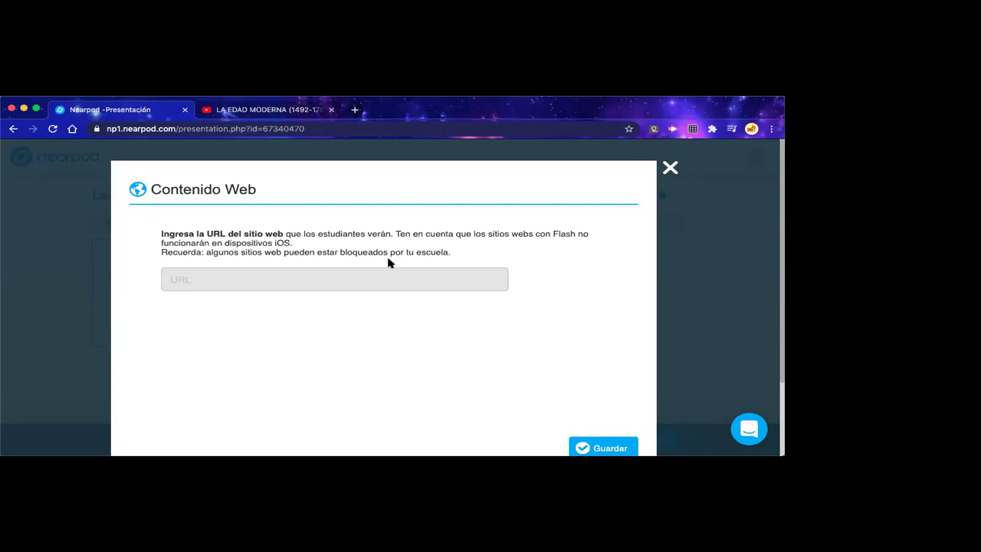
click(378, 278)
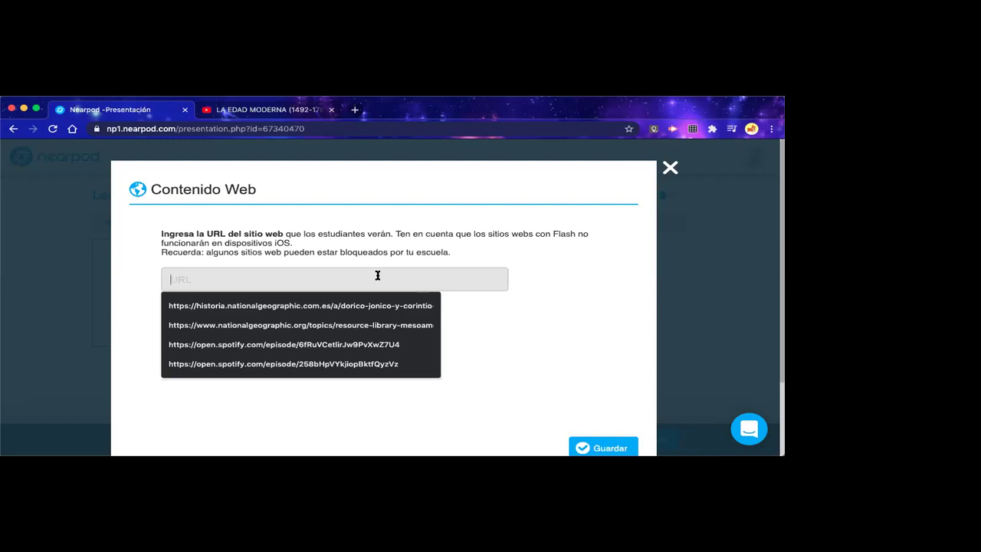
Open nationalgeographic.com.es in the browser tab that holds the YouTube video
click(279, 115)
click(281, 129)
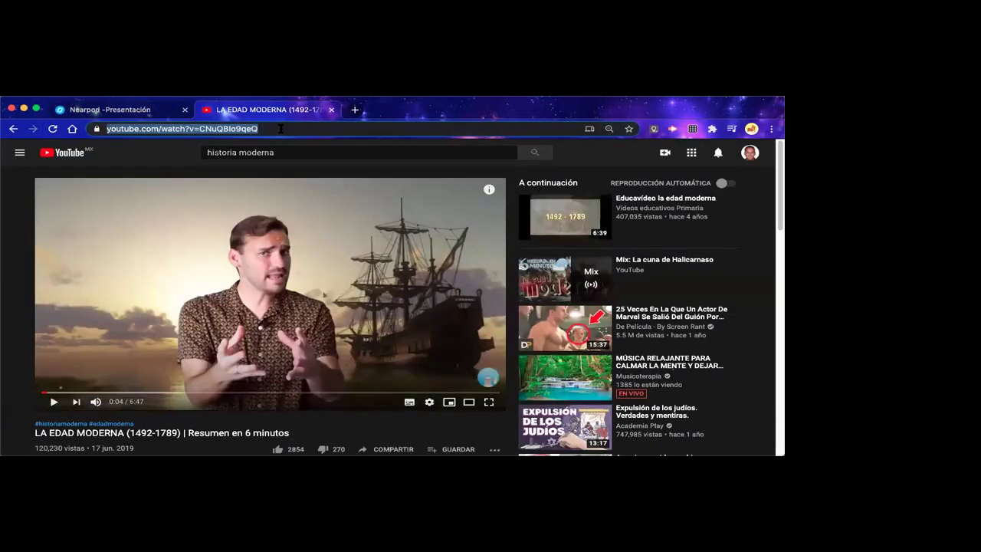
text(nation)
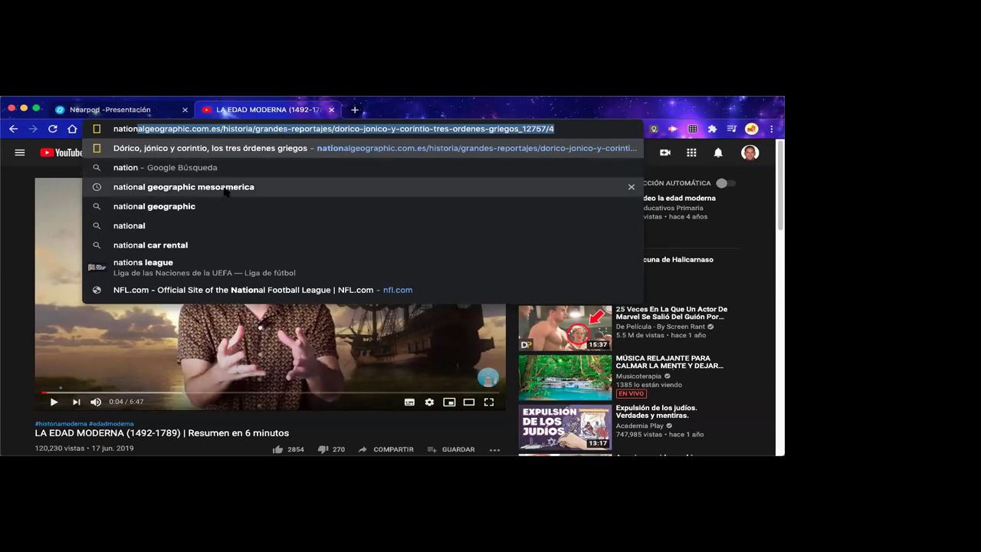
click(223, 129)
drag(223, 129, 555, 123)
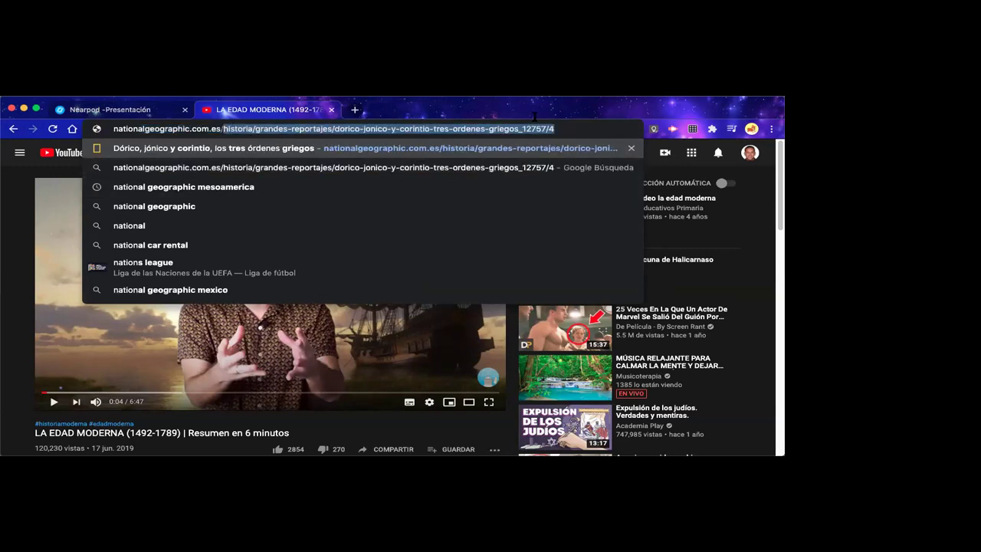
key(BackSpace)
key(Return)
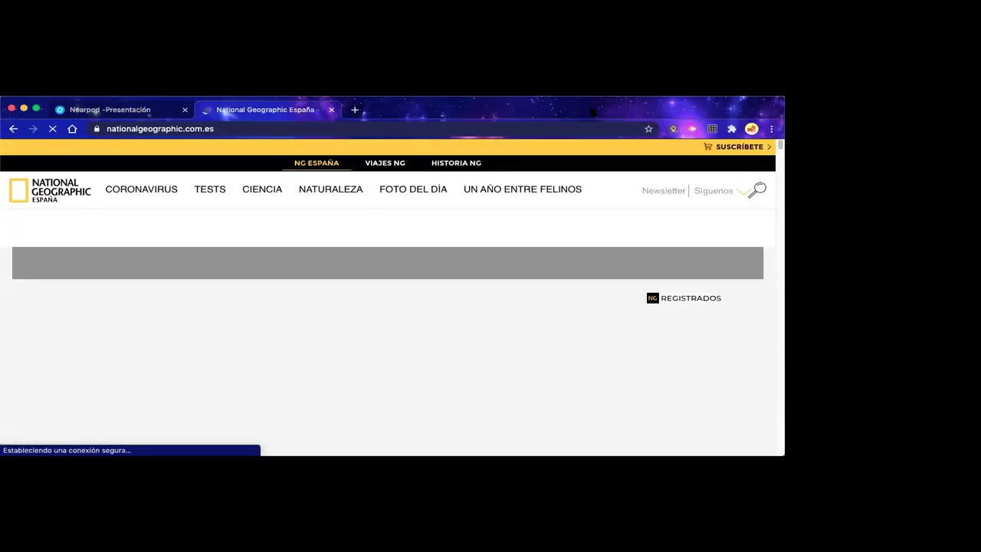
Search the National Geographic España site for "historia moderna" and accept its cookie notice
click(760, 189)
click(158, 244)
text(storia modenr)
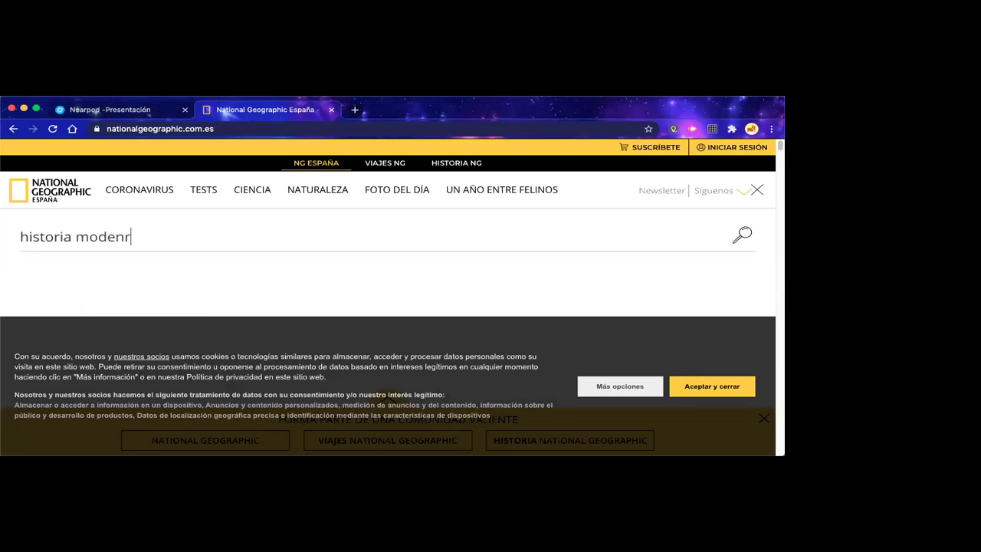
key(Return)
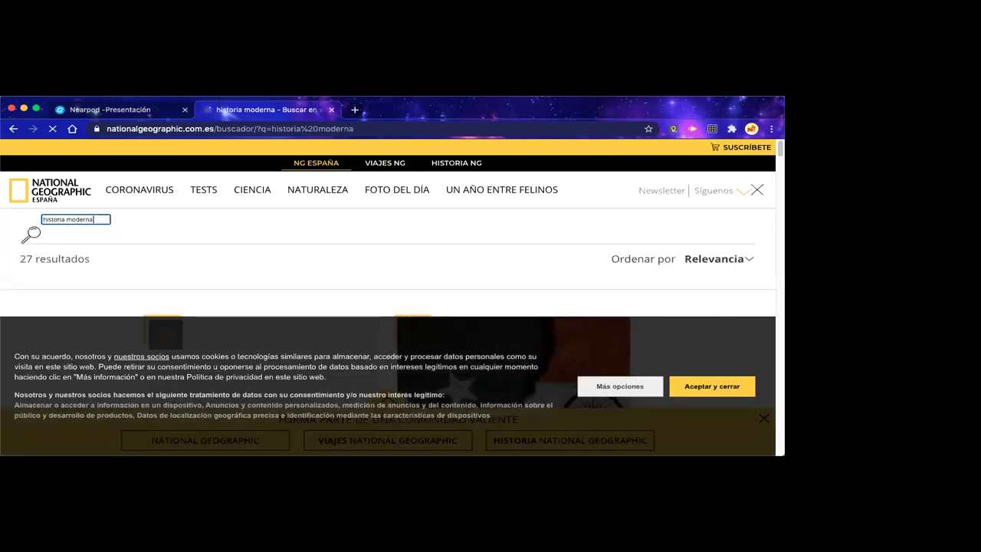
click(712, 386)
Open the search result "La mayor batalla naval de la historia moderna" and close any advertising tab that opens
scroll(651, 320, down, 5)
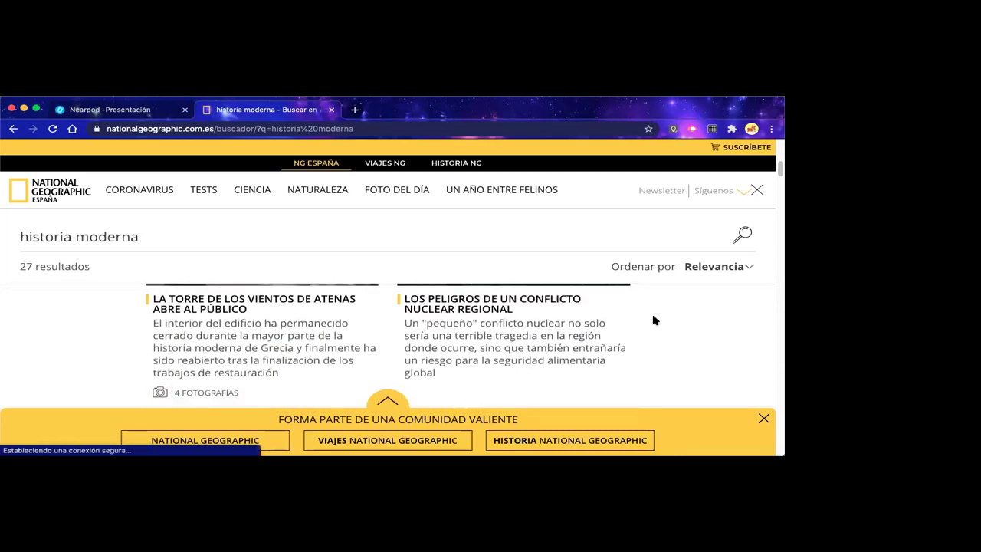
scroll(653, 320, down, 5)
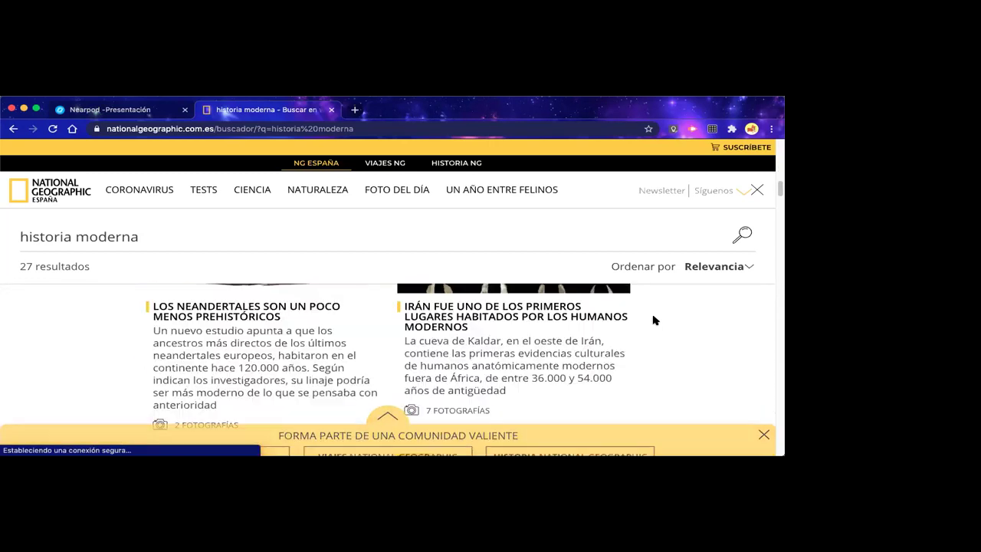
scroll(654, 320, down, 5)
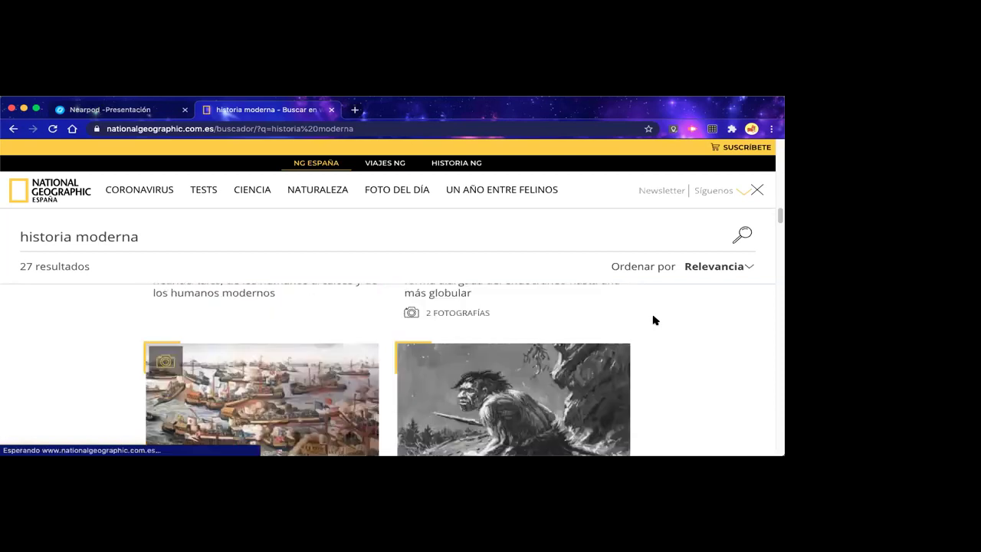
scroll(654, 320, down, 2)
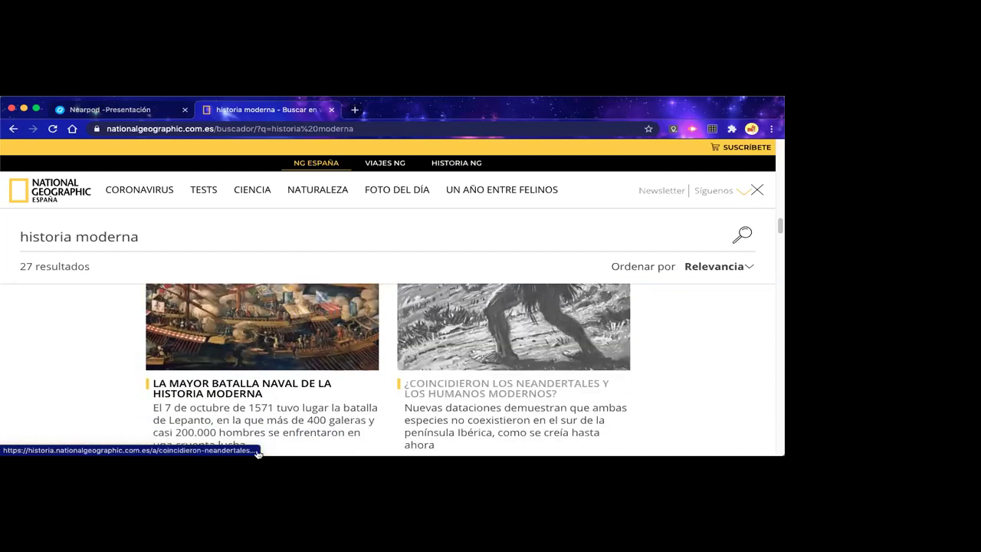
click(221, 392)
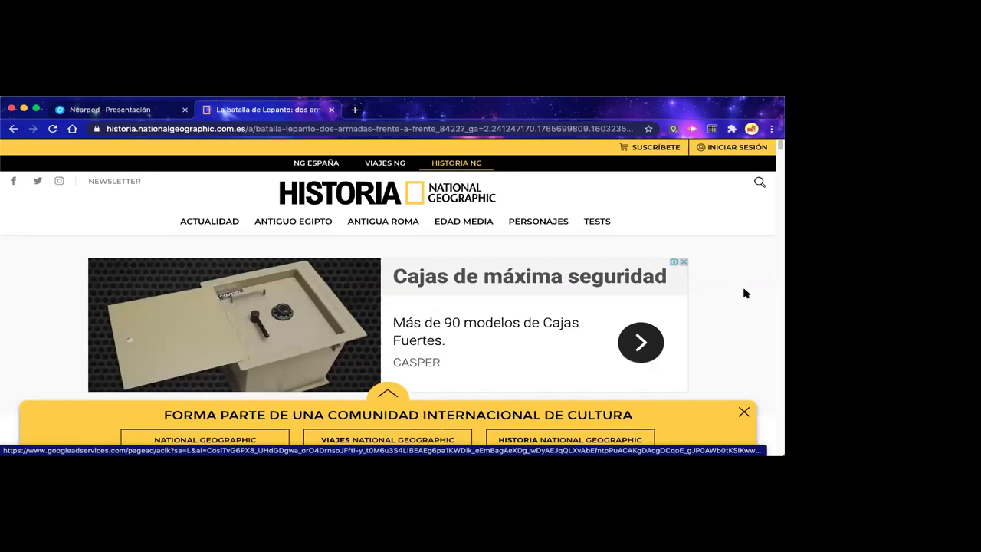
scroll(744, 293, down, 3)
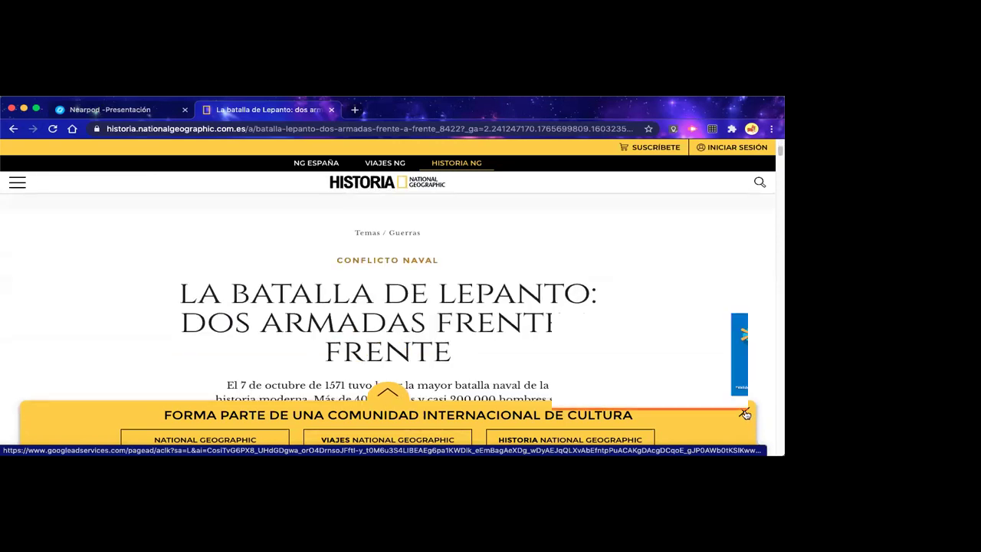
click(745, 414)
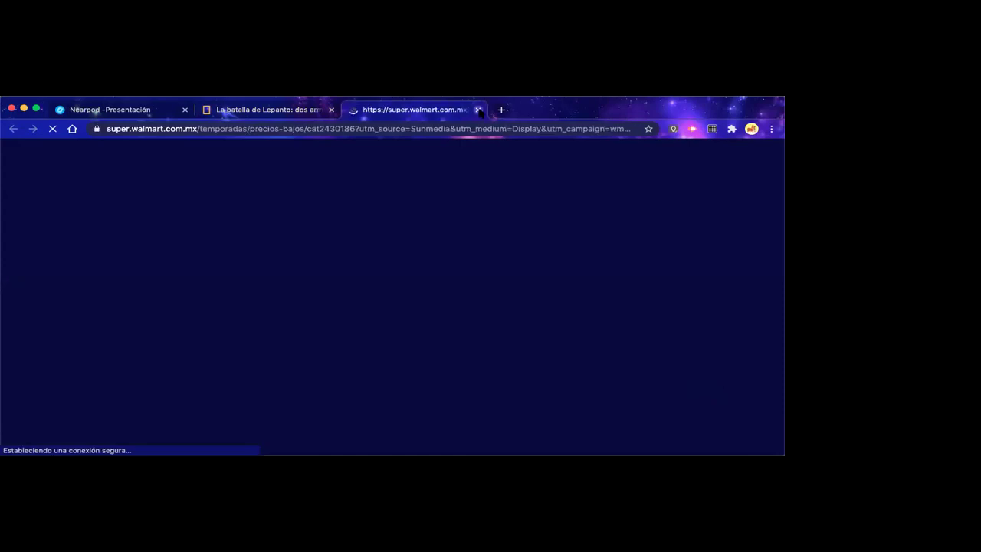
click(478, 109)
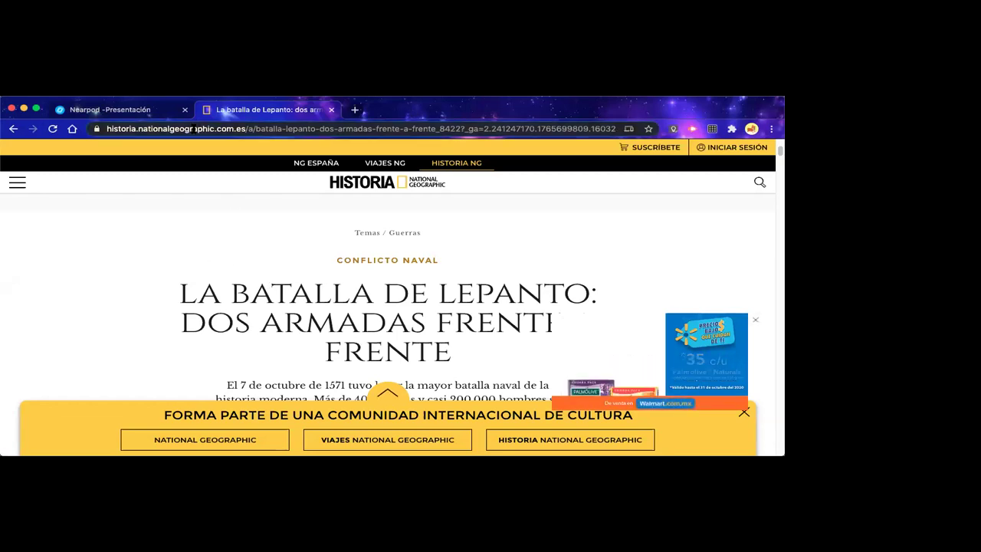
Copy the Lepanto article's web address into the URL field of Nearpod's Contenido Web form
click(193, 128)
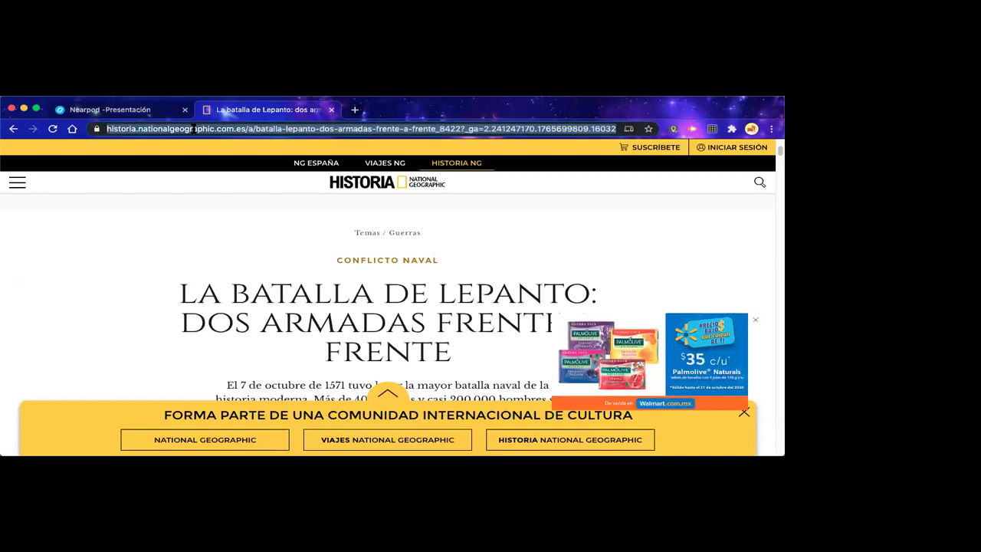
click(134, 111)
click(233, 281)
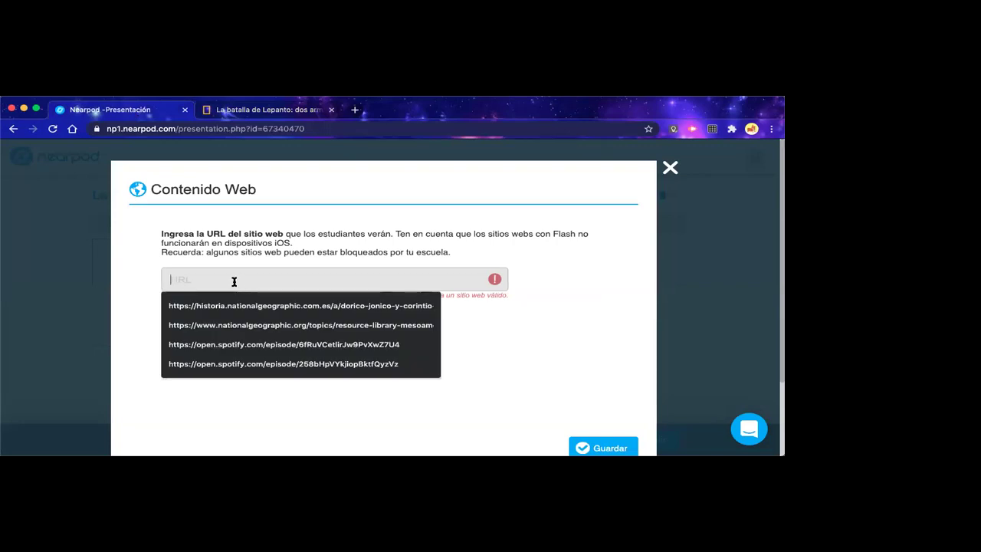
key(ctrl+v)
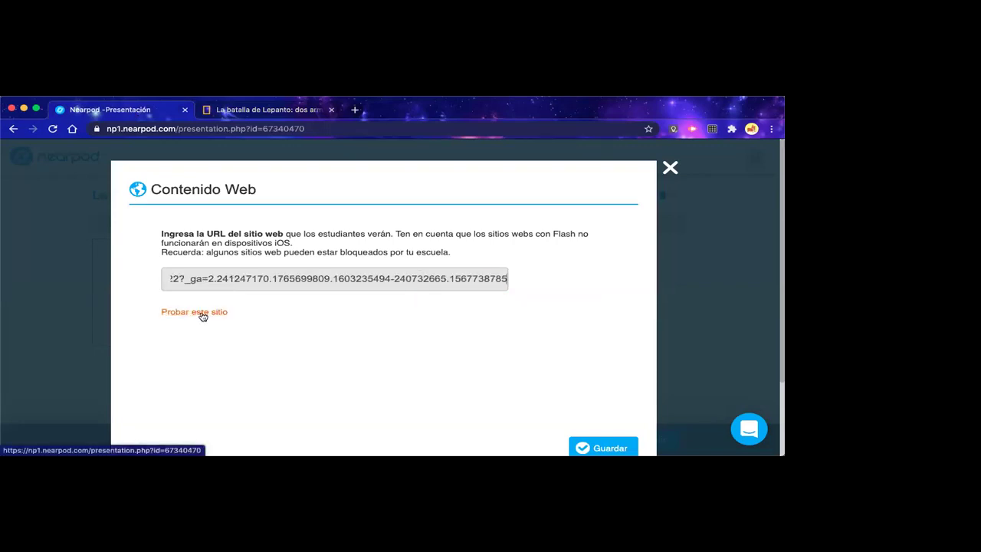
Test the entered website link, close the extra article tab and save the web content to the lesson
click(202, 313)
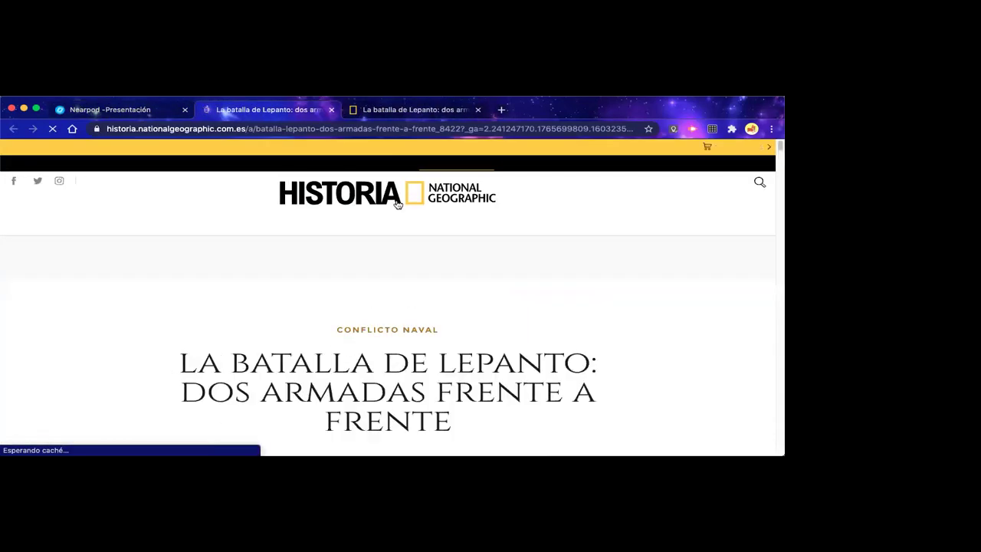
click(478, 110)
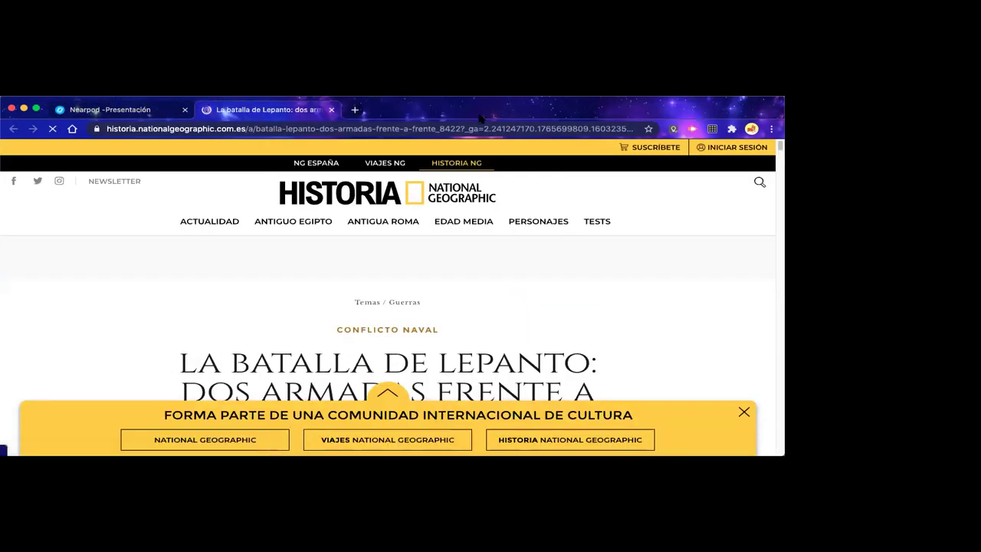
click(189, 115)
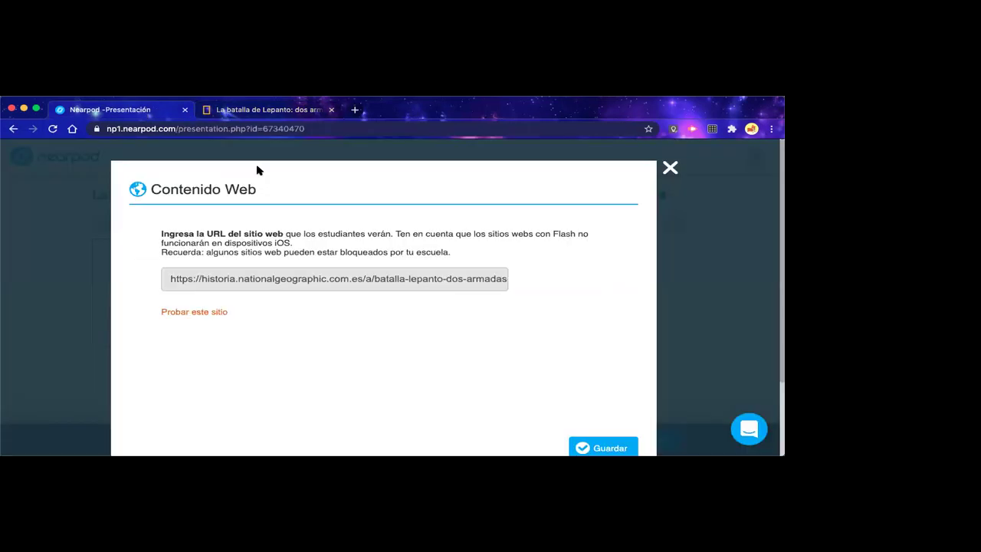
click(603, 448)
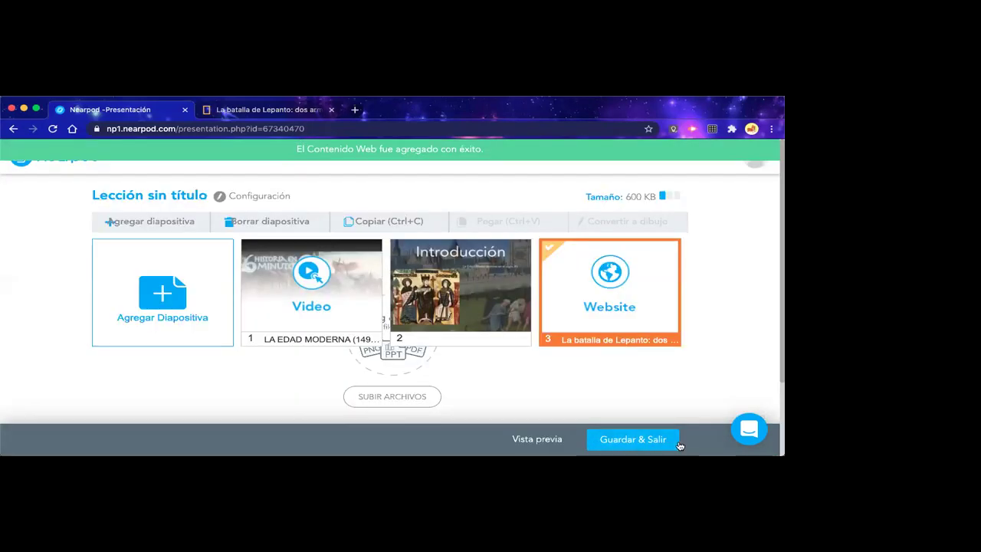
Preview the website slide in student view, open its linked page, and return to the lesson editor
click(529, 448)
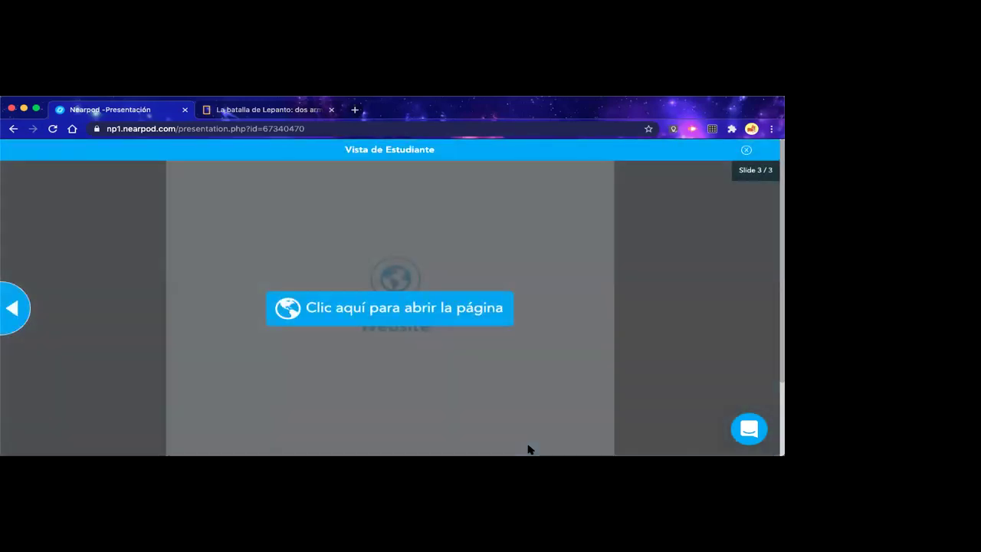
click(377, 310)
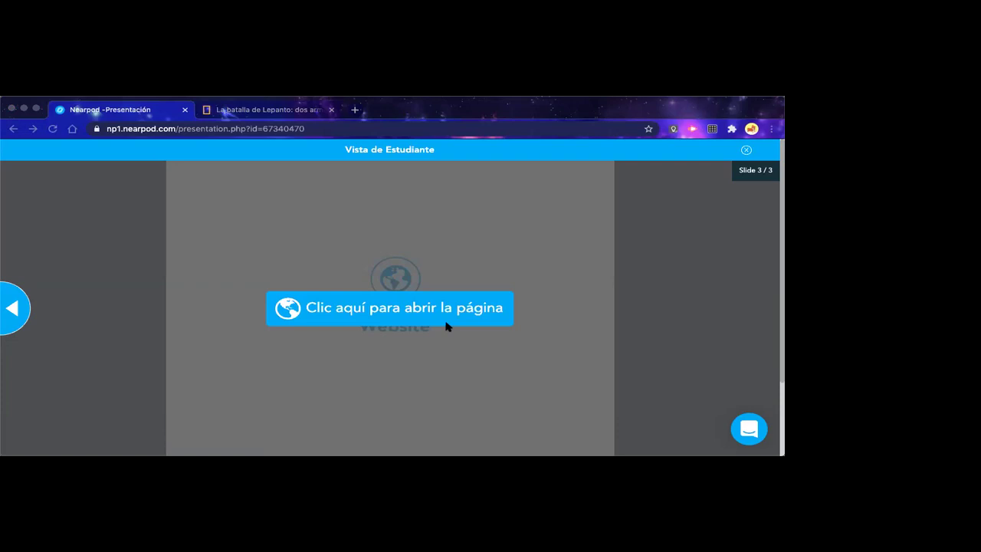
click(38, 113)
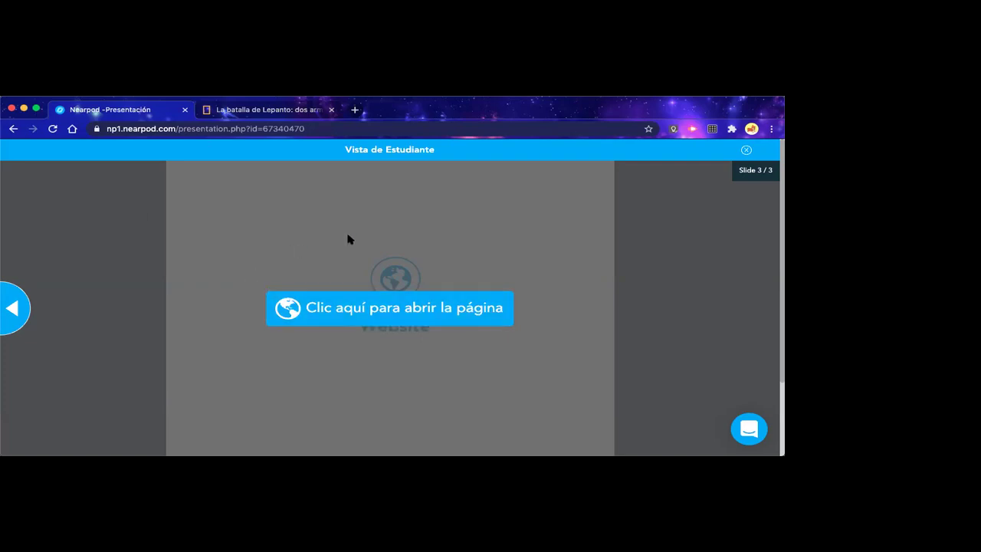
click(745, 151)
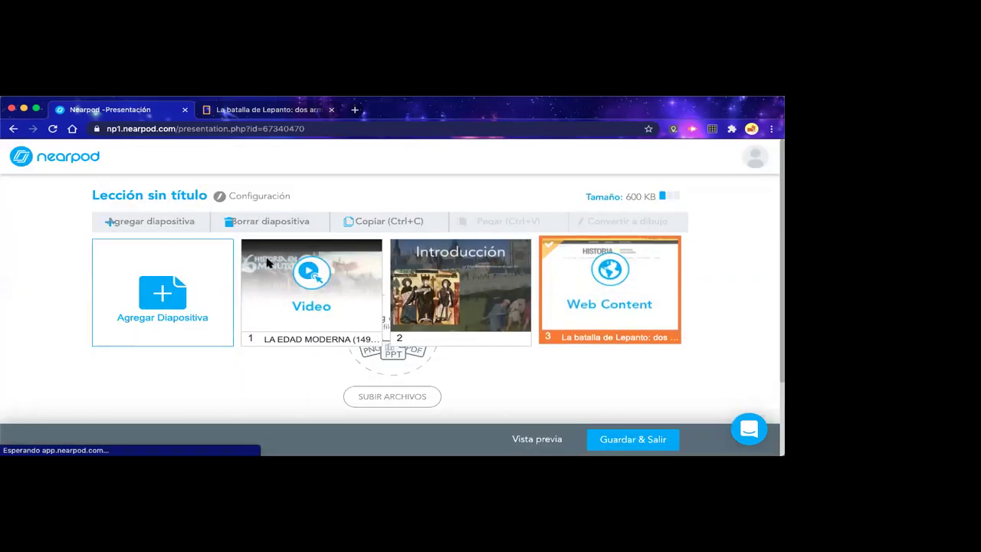
Start adding a Nearpod 3D slide to the lesson and browse the models in the Historia Antigua category
click(153, 225)
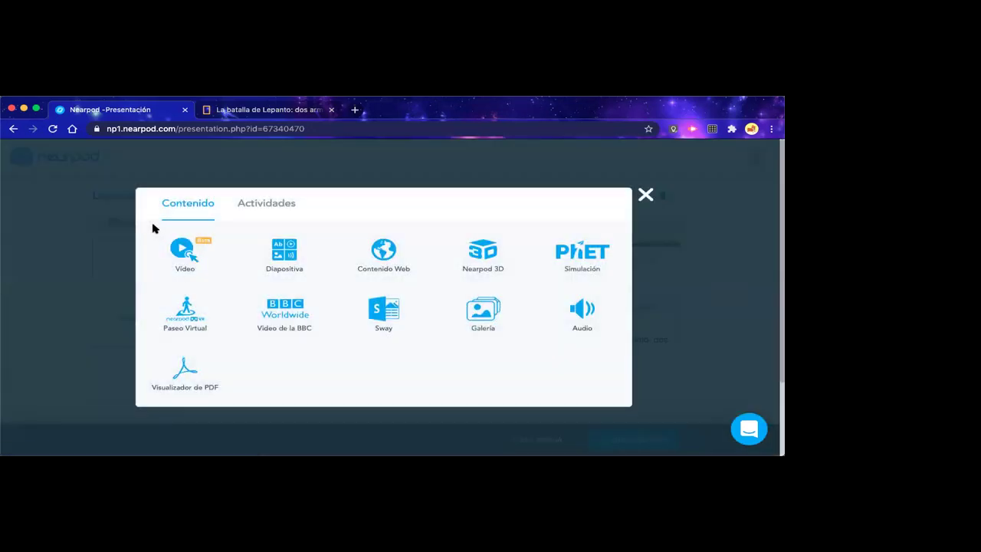
click(483, 271)
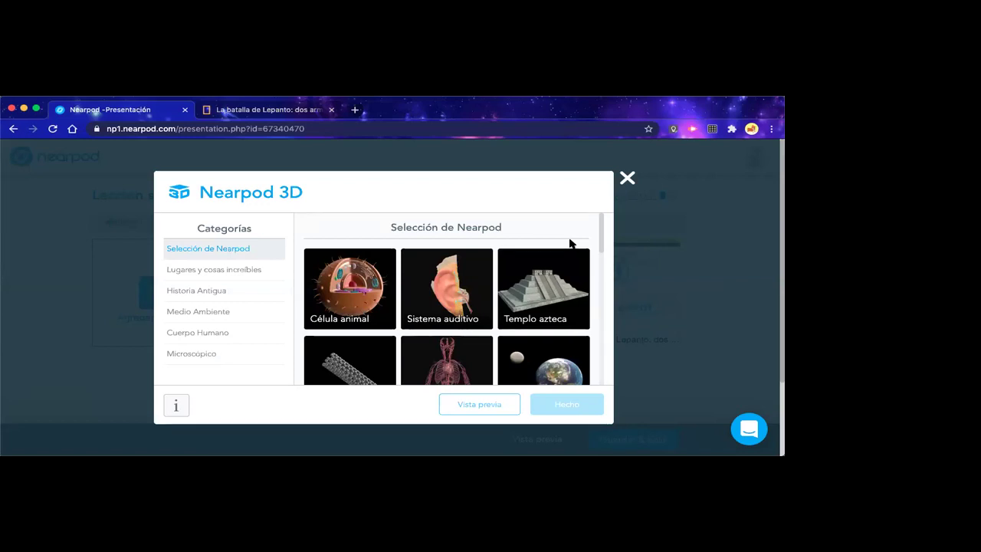
click(207, 292)
scroll(384, 343, down, 3)
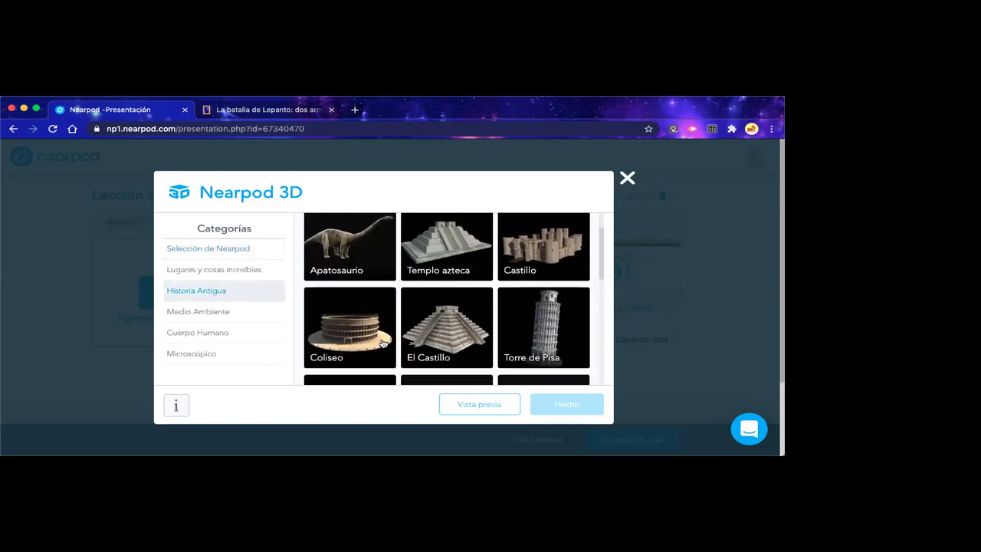
scroll(383, 343, down, 4)
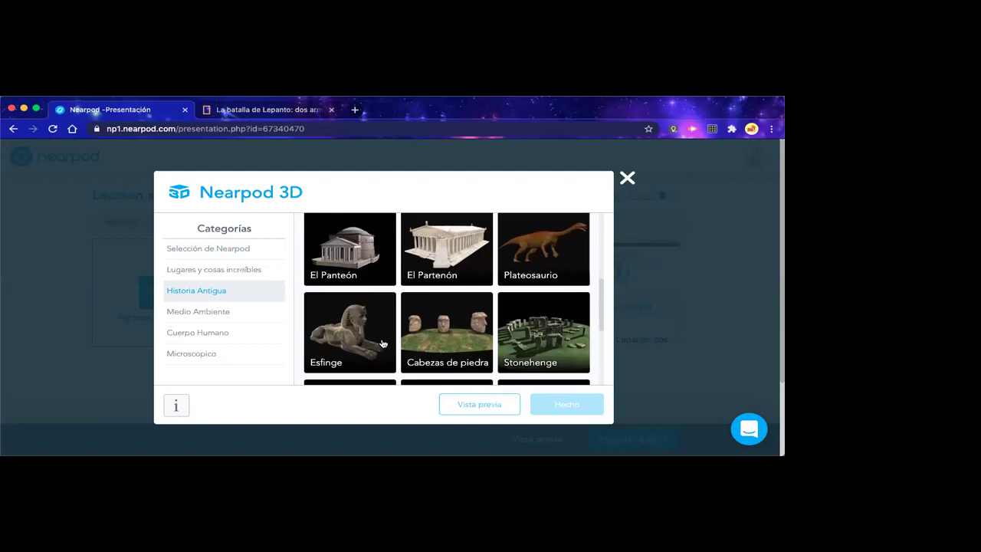
scroll(384, 343, down, 4)
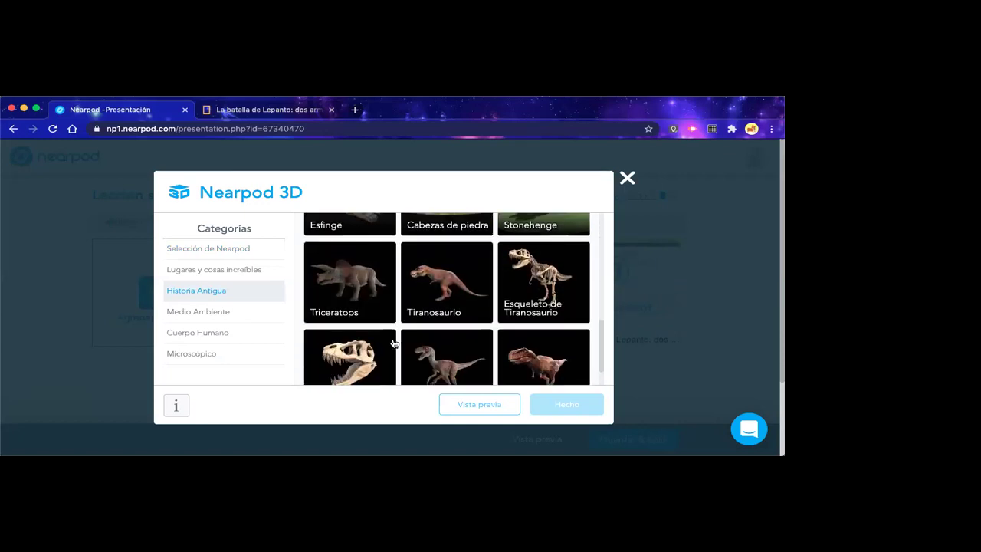
Browse the Cuerpo Humano category and add its Sistema cardiovascular 3D model to the lesson
click(208, 316)
click(207, 334)
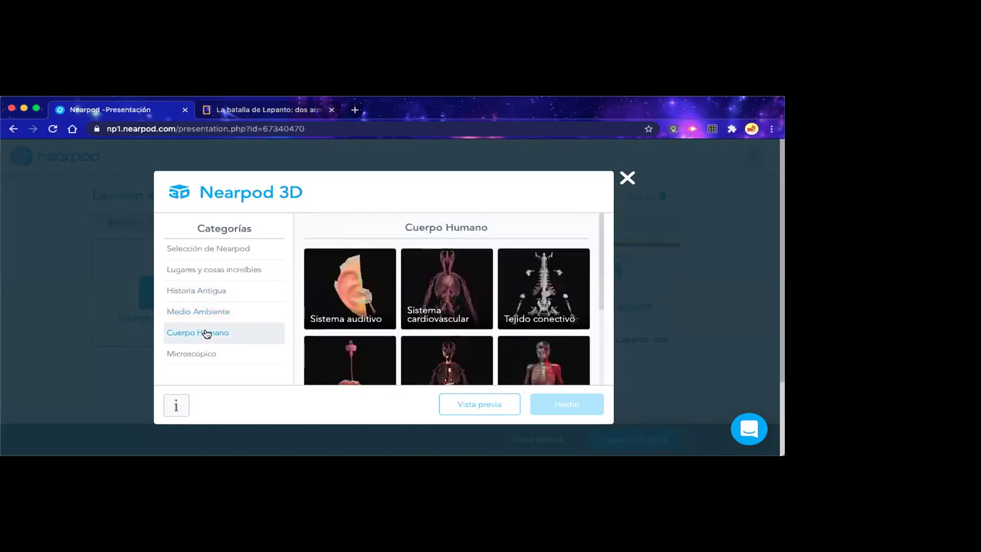
scroll(384, 327, down, 4)
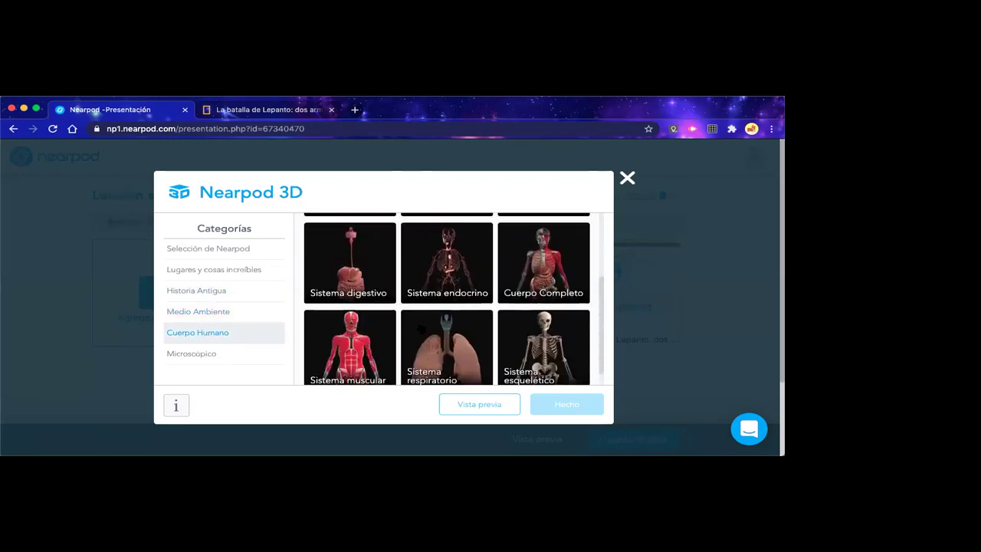
scroll(421, 328, up, 2)
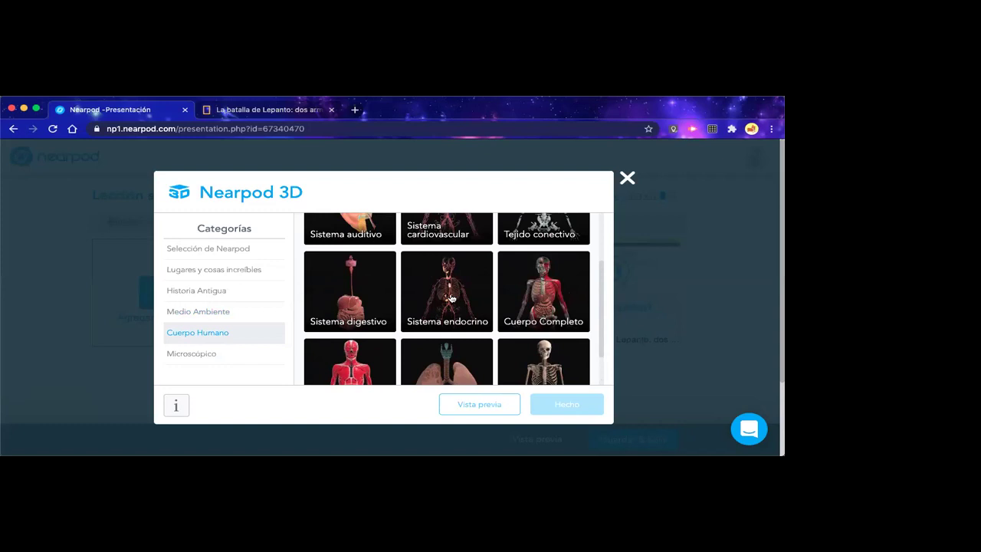
scroll(449, 305, up, 2)
click(436, 264)
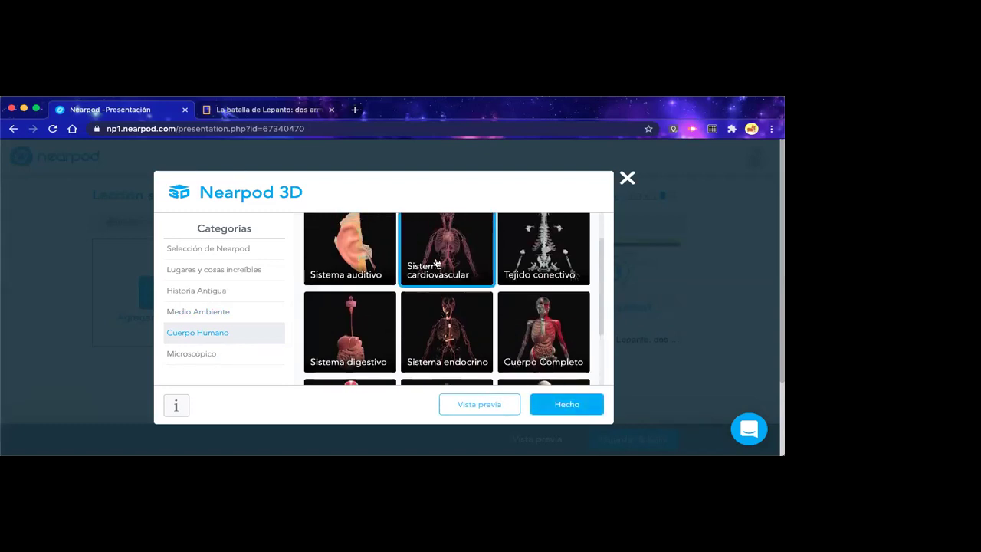
click(567, 406)
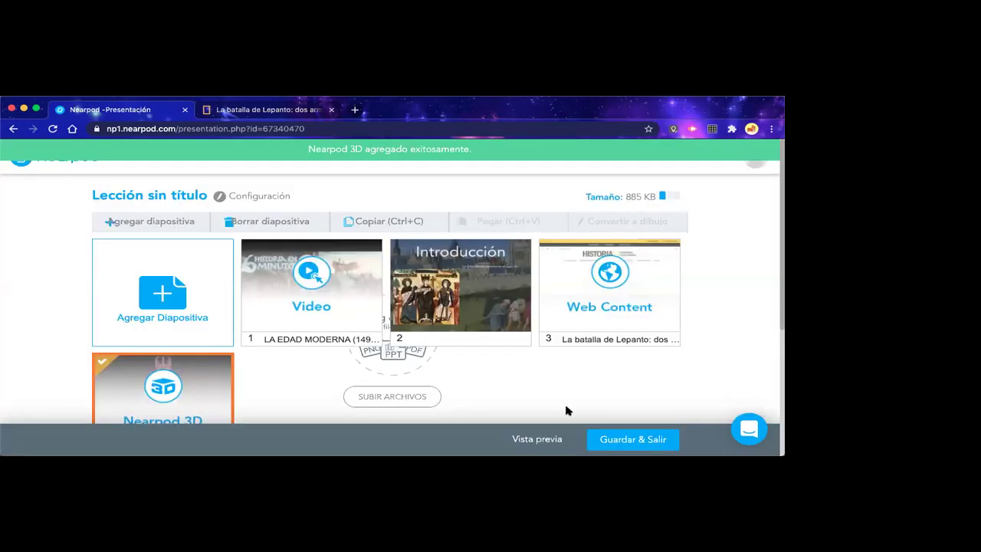
Preview the Sistema cardiovascular slide in student view, rotate and zoom the 3D model, and return to the lesson editor
scroll(305, 405, down, 3)
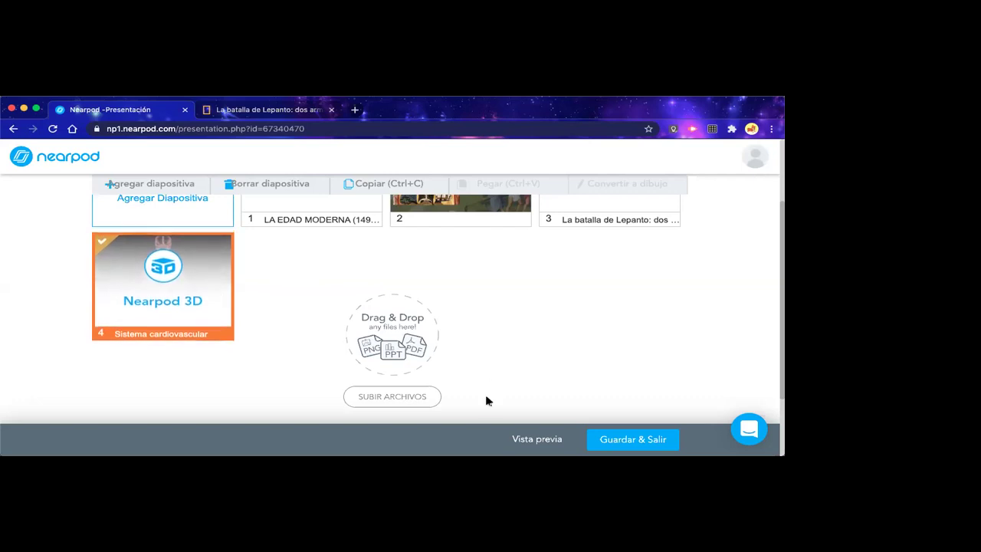
click(529, 440)
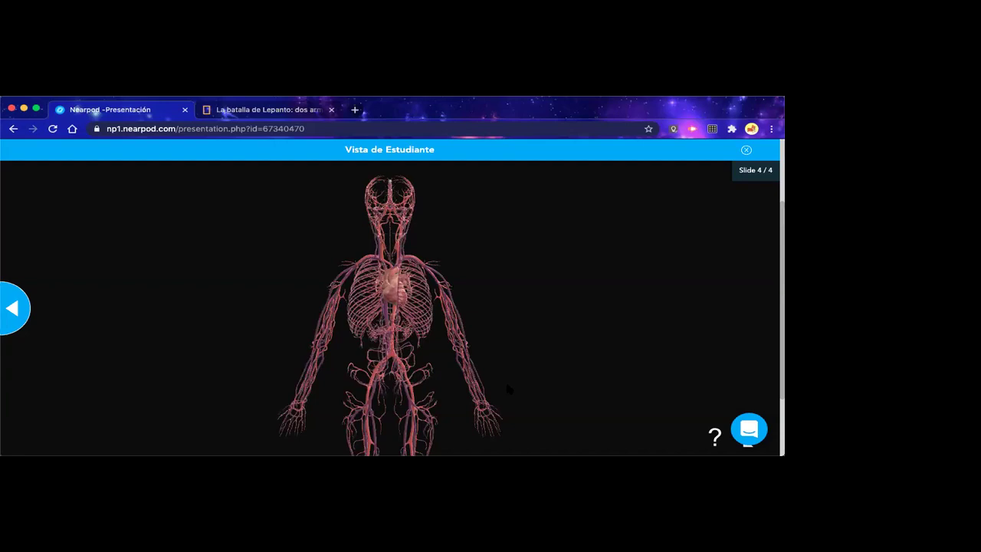
drag(476, 317, 148, 443)
scroll(390, 306, up, 10)
scroll(391, 307, down, 5)
drag(391, 306, 728, 226)
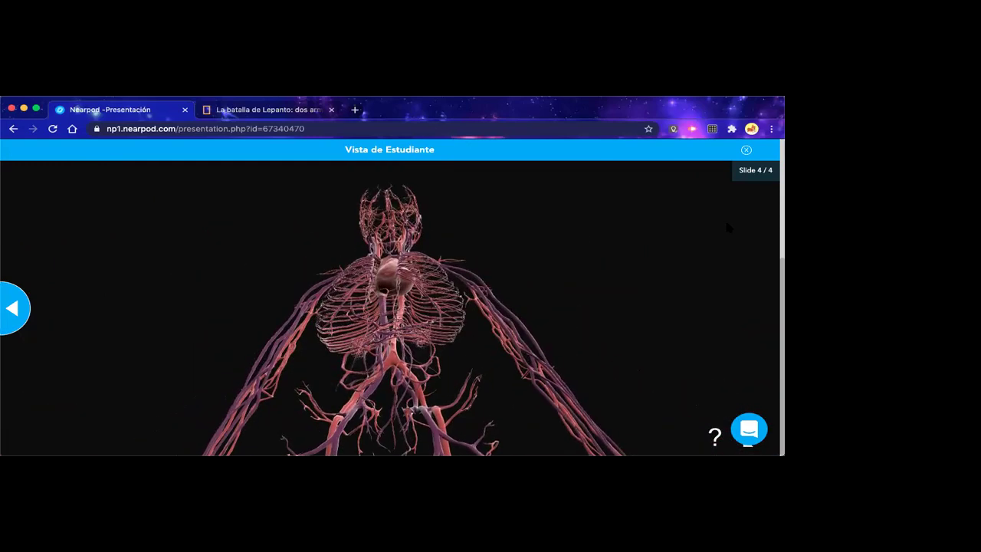
click(745, 150)
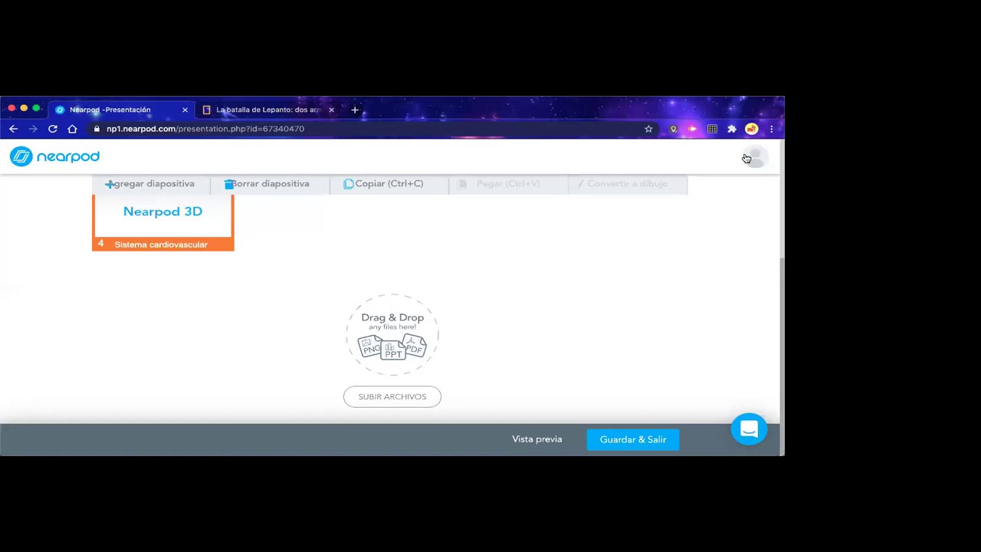
Reduce the lesson editor page's browser zoom to 80%
scroll(535, 321, up, 3)
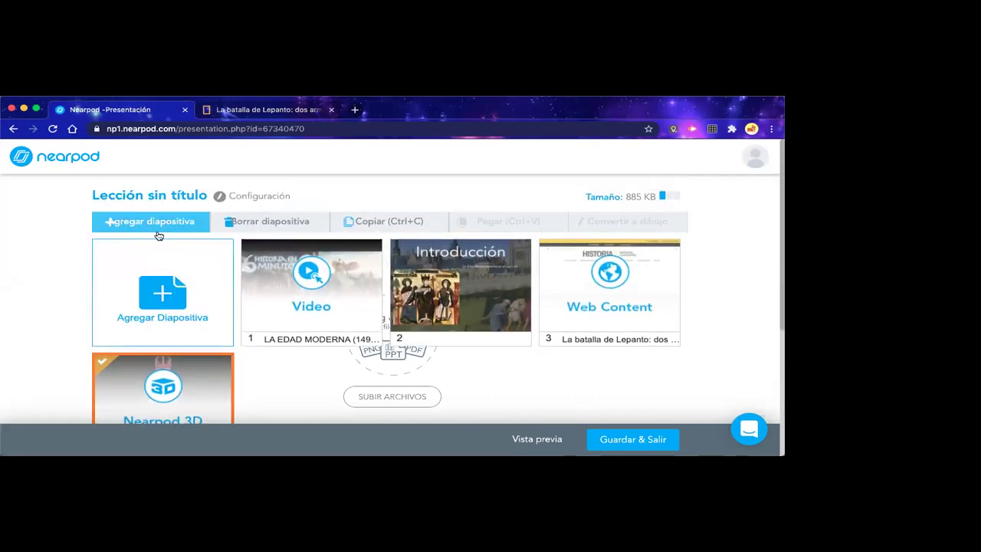
key(super+minus)
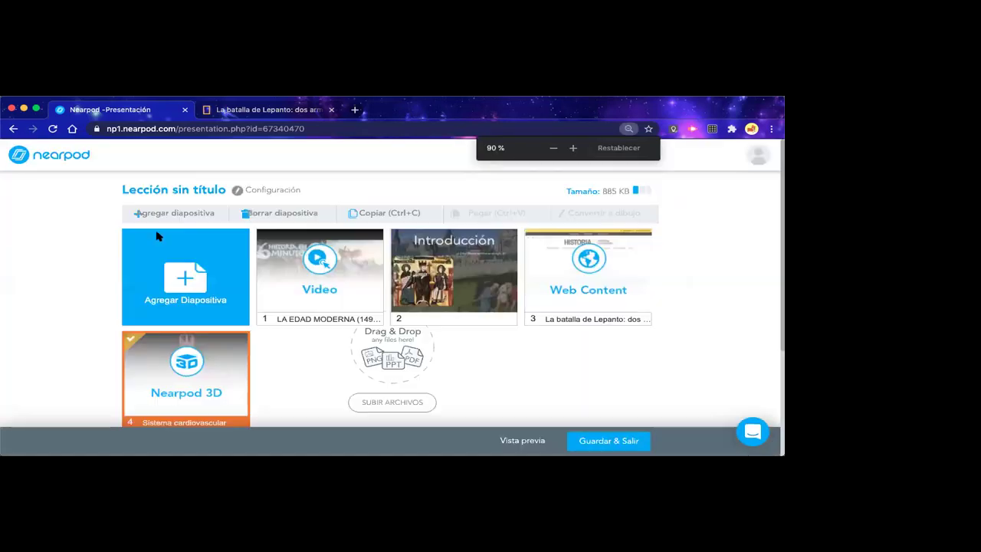
key(super+minus)
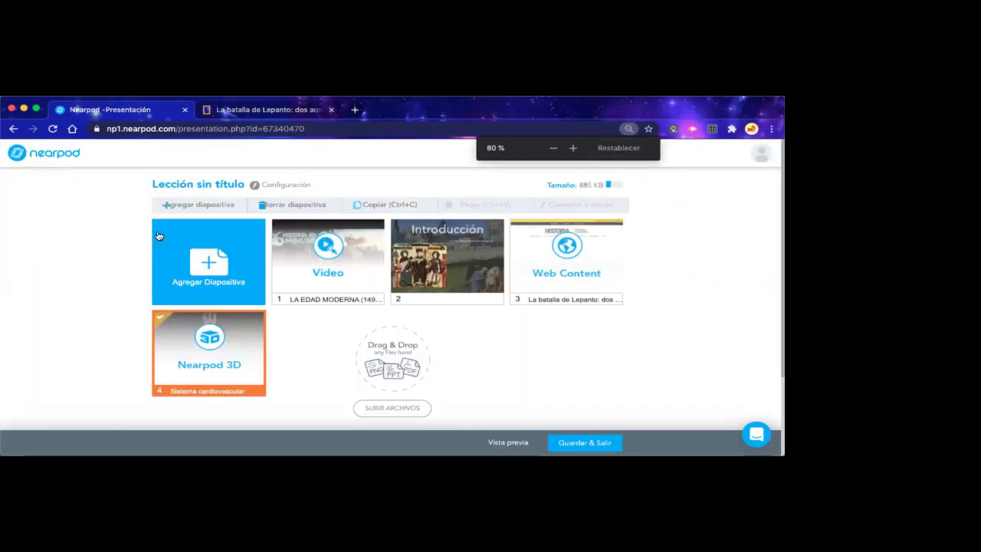
Examine the recommended simulations in the PhET content library and return to the content type selection without adding one
click(191, 205)
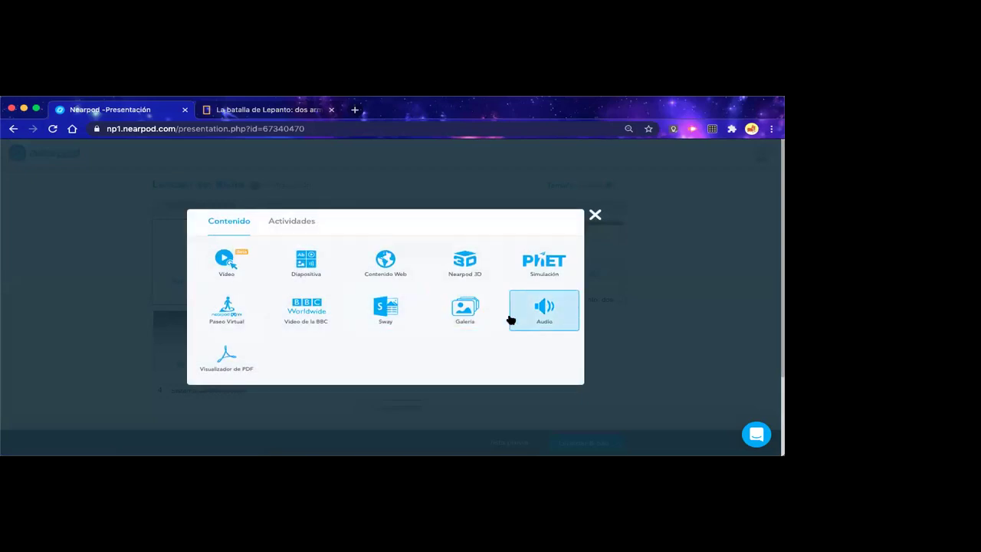
click(547, 274)
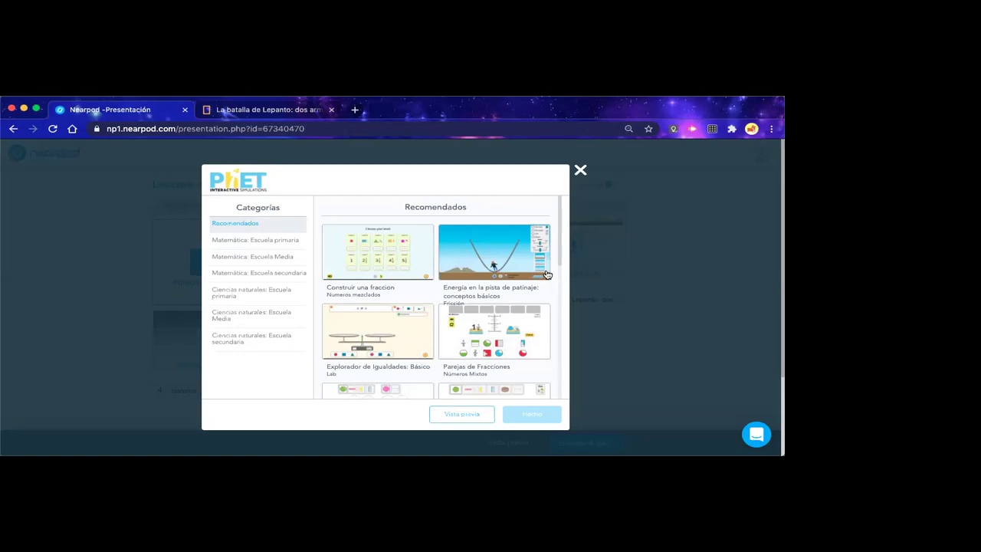
scroll(441, 328, down, 2)
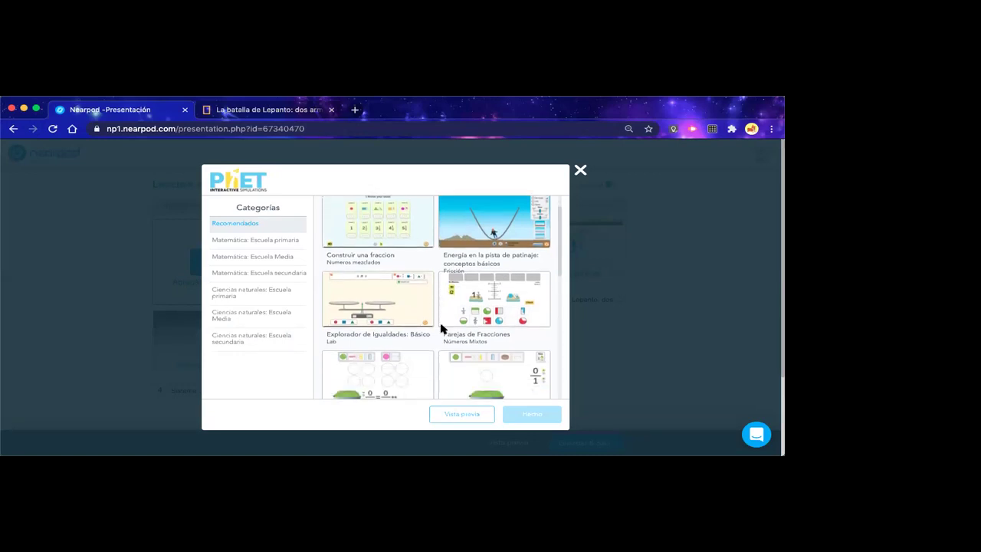
scroll(442, 330, down, 5)
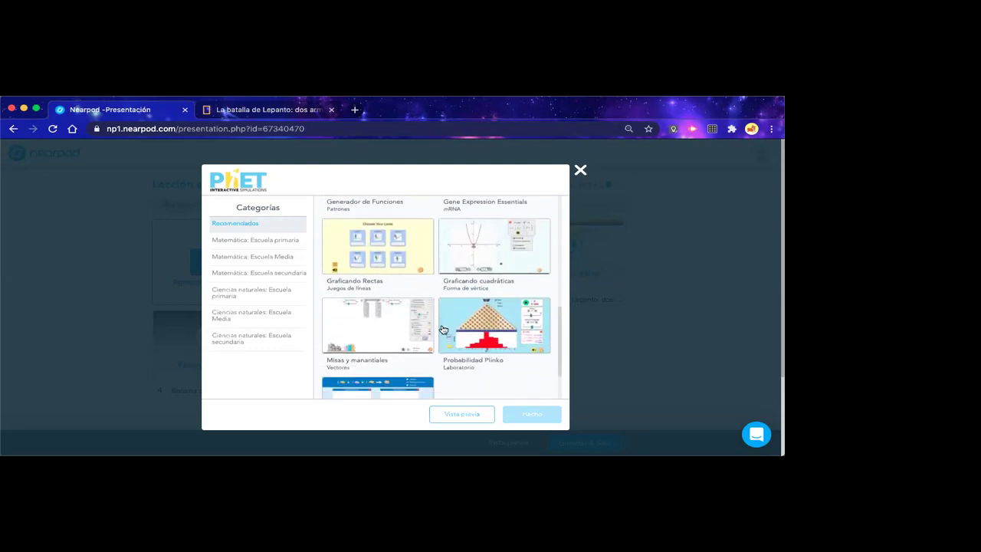
scroll(443, 330, down, 1)
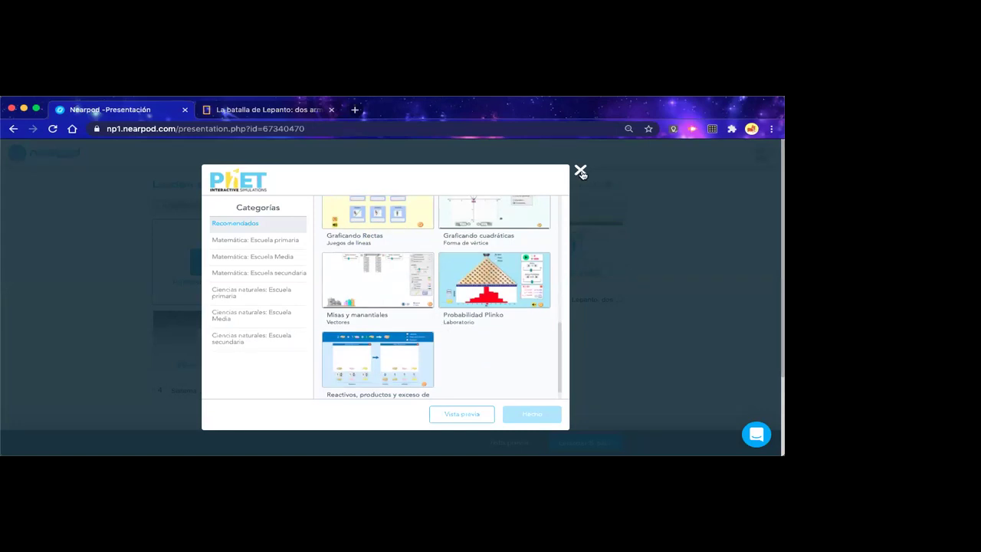
scroll(373, 354, up, 5)
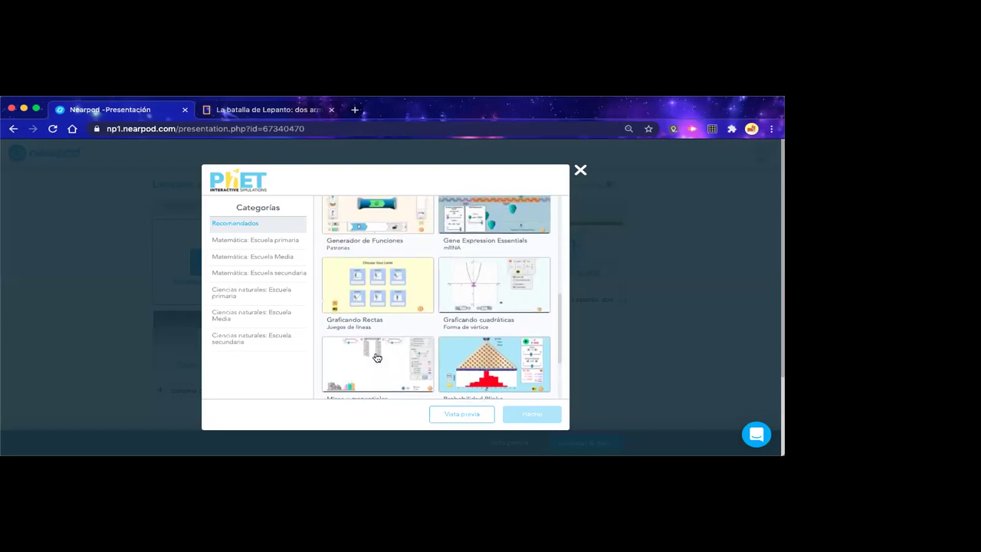
scroll(424, 355, up, 3)
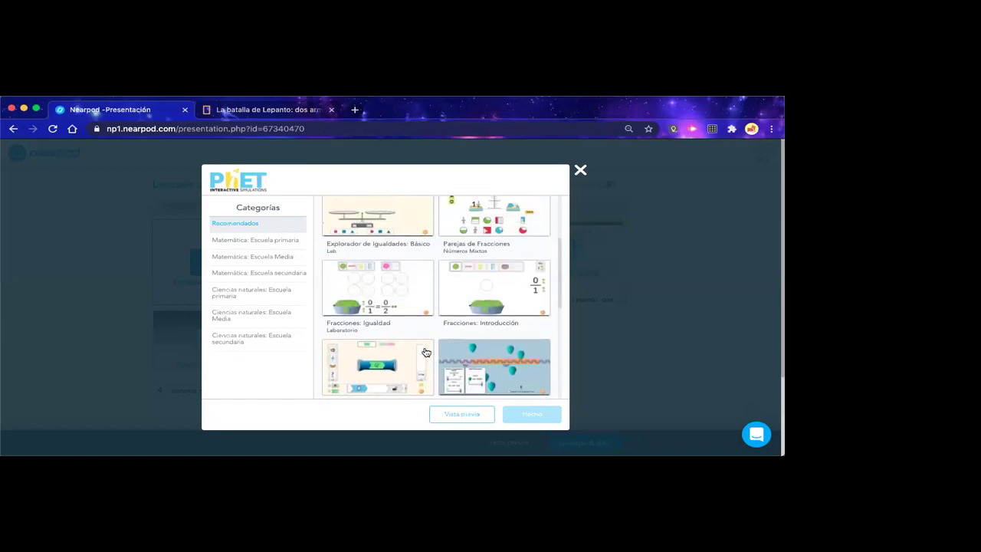
click(580, 170)
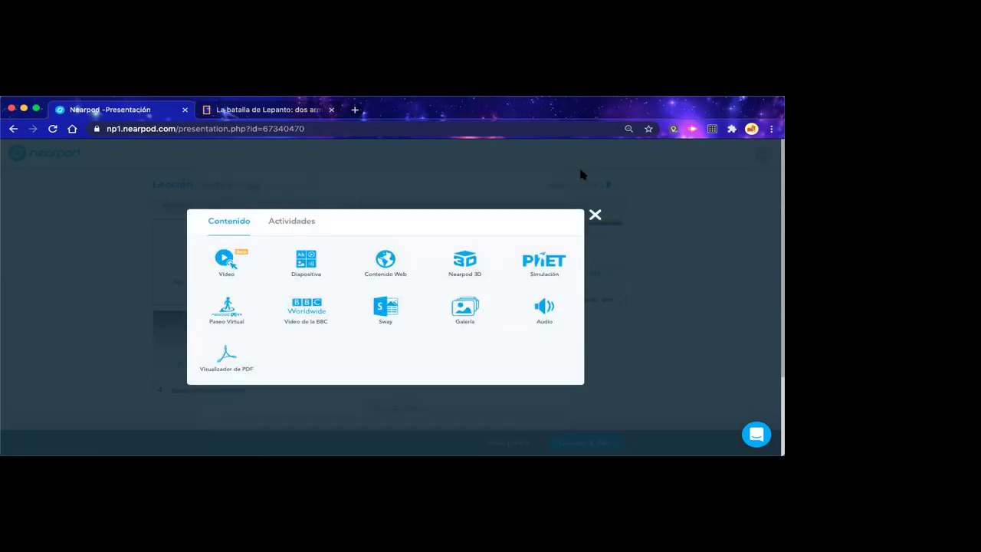
Start adding a Paseo Virtual and search its destinations for "windsor"
click(227, 310)
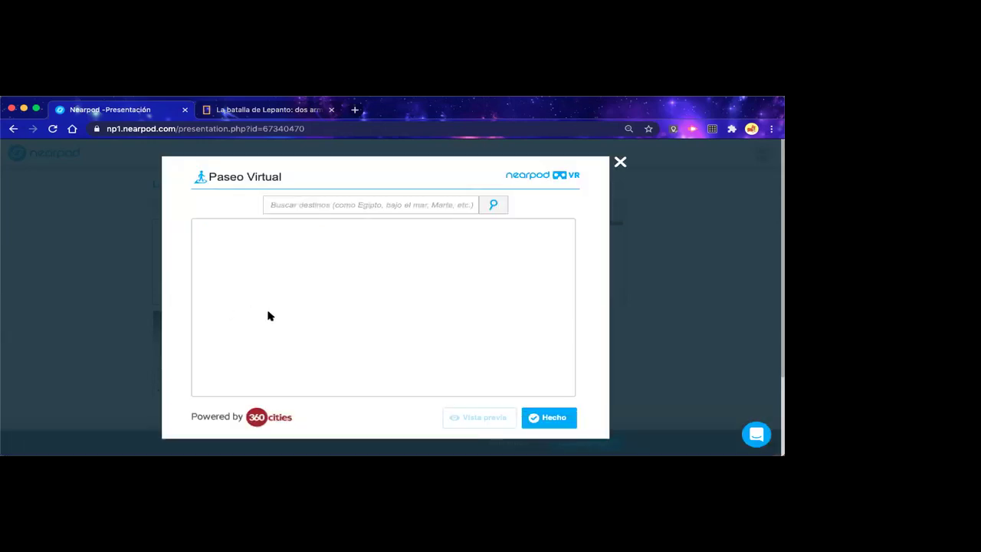
click(293, 203)
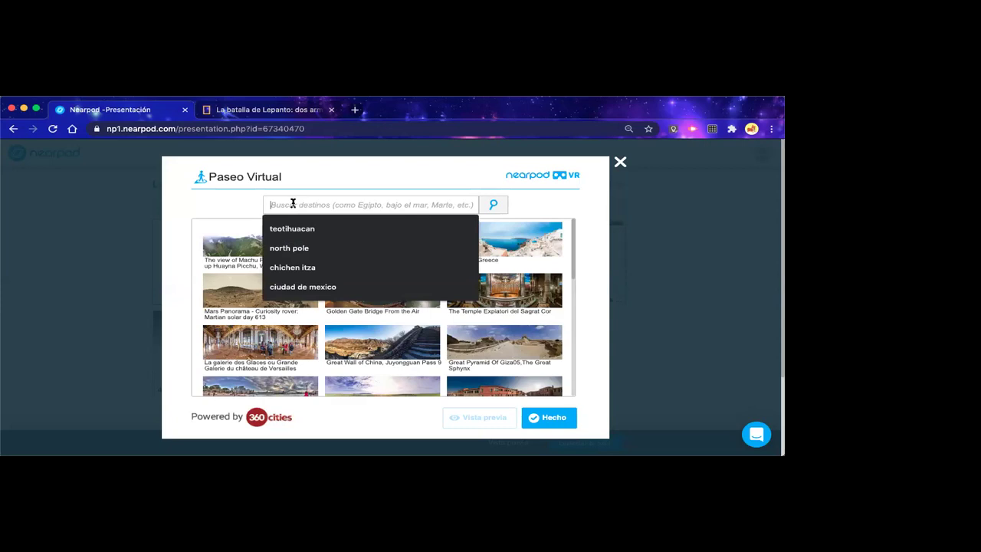
click(197, 212)
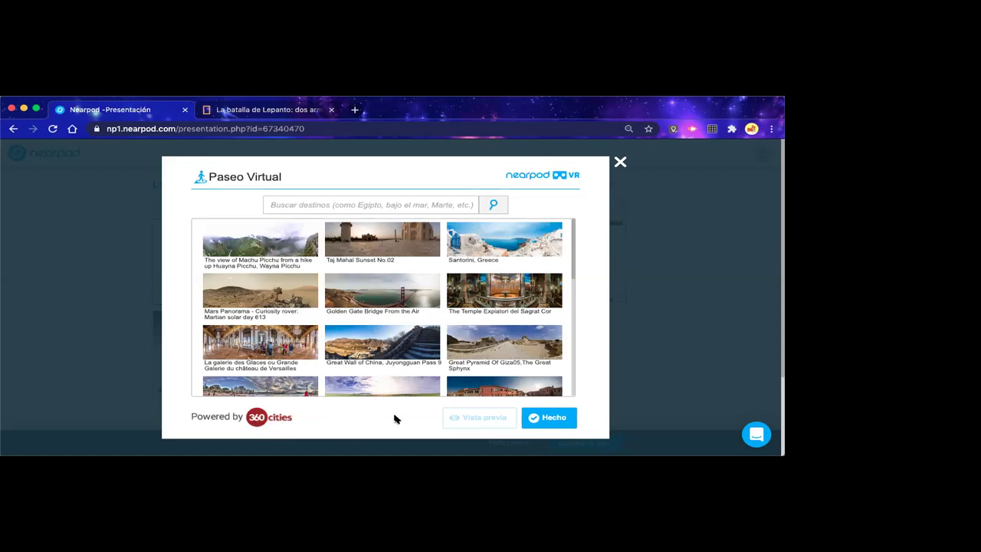
click(294, 206)
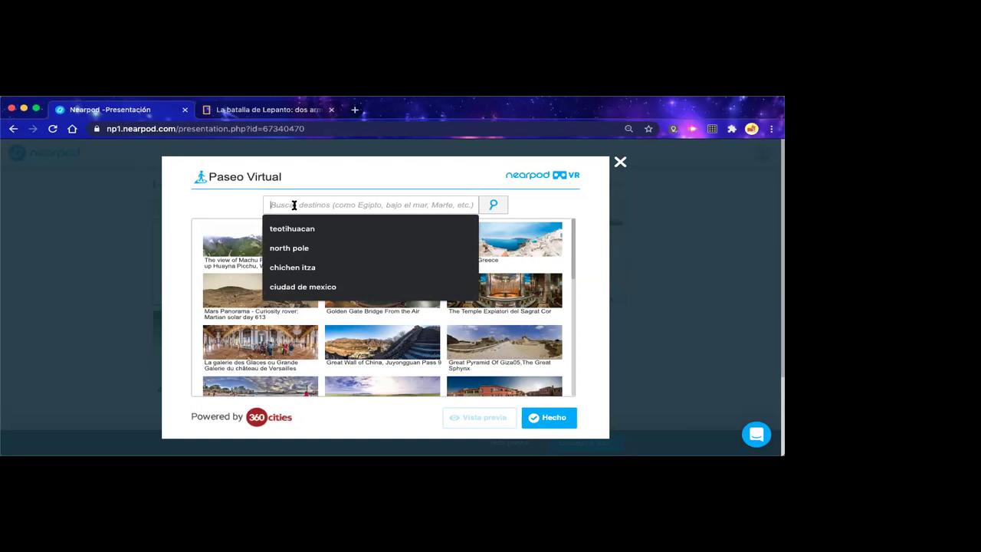
text(wins)
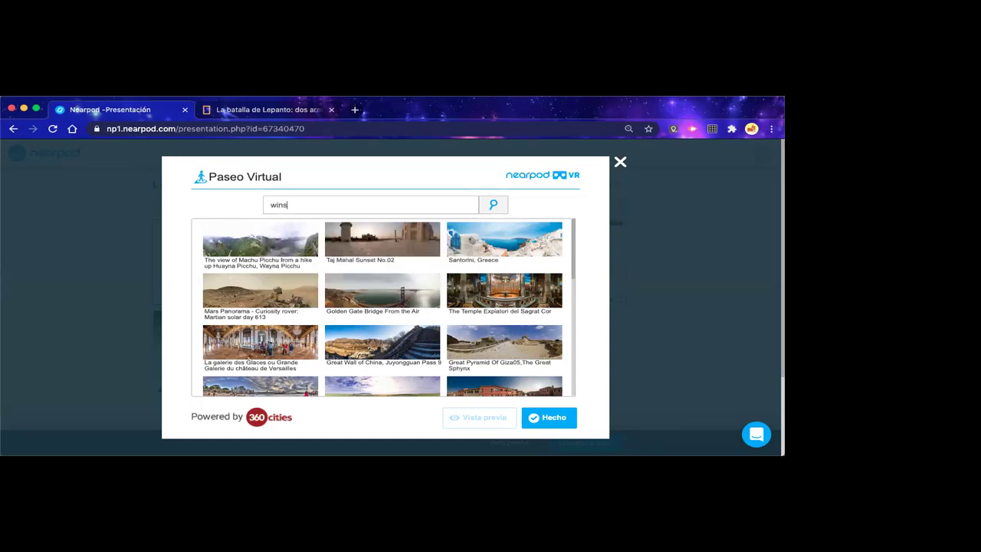
text(sor)
click(557, 421)
click(313, 205)
click(493, 205)
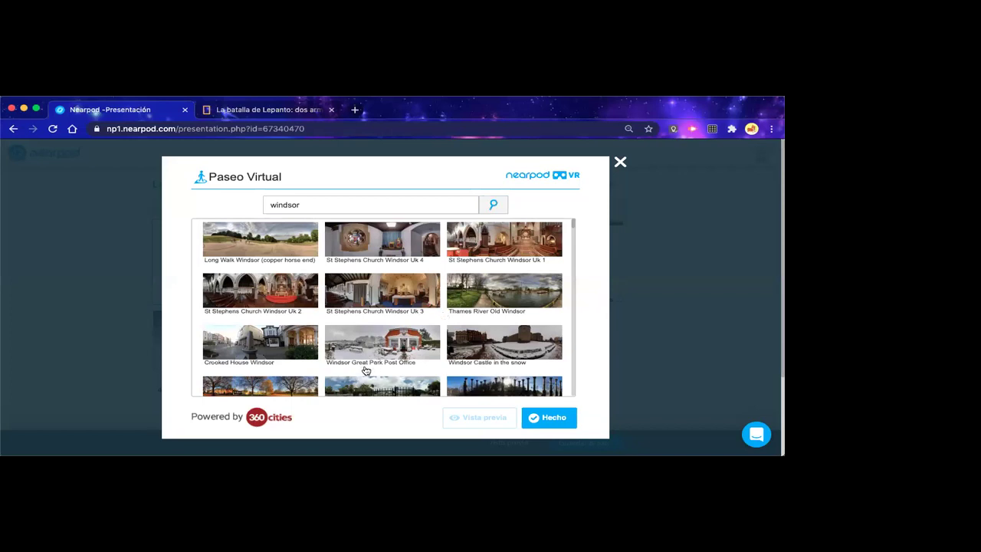
Refine the destination search to "windsor castle" and add the "Windsor Castle, Round Tower" virtual tour to the lesson
scroll(365, 376, down, 1)
click(325, 205)
text(castle)
key(Return)
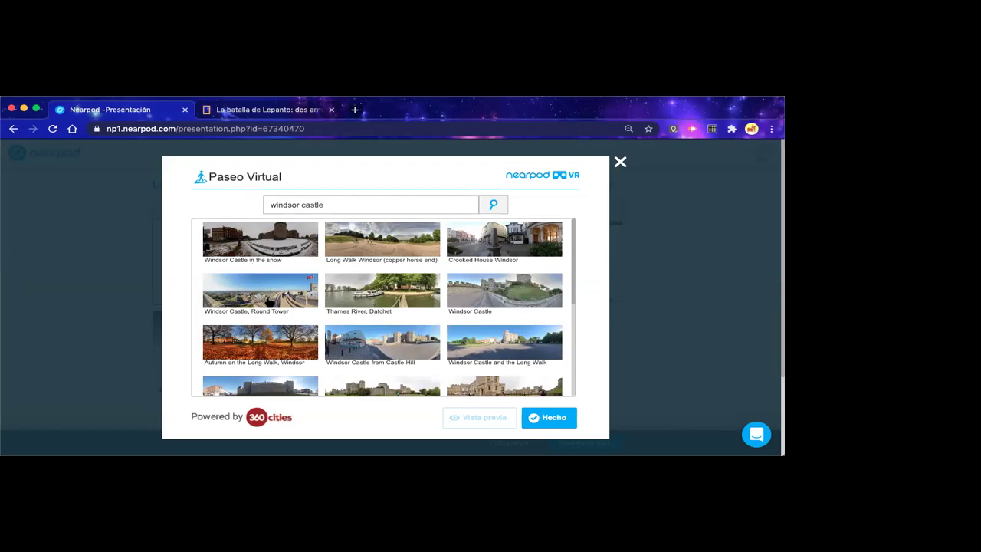
click(269, 301)
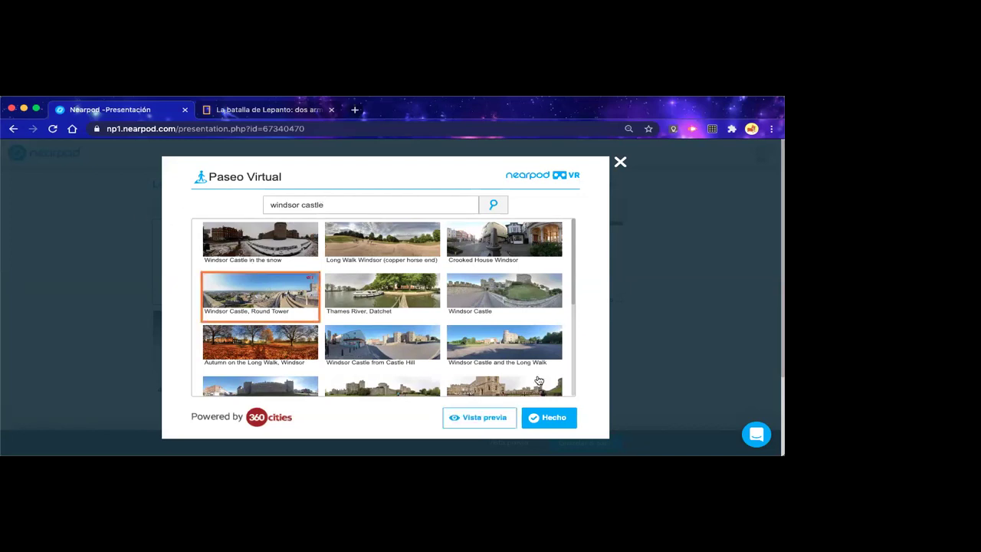
click(549, 420)
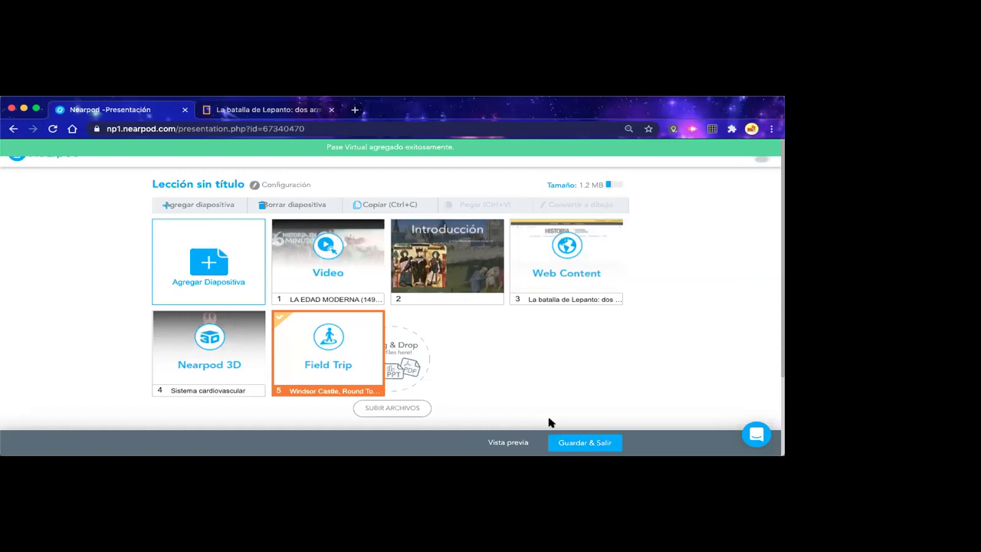
Preview the Windsor Castle virtual tour in student view, look around the 360° panorama from the Round Tower, and exit the preview
click(503, 443)
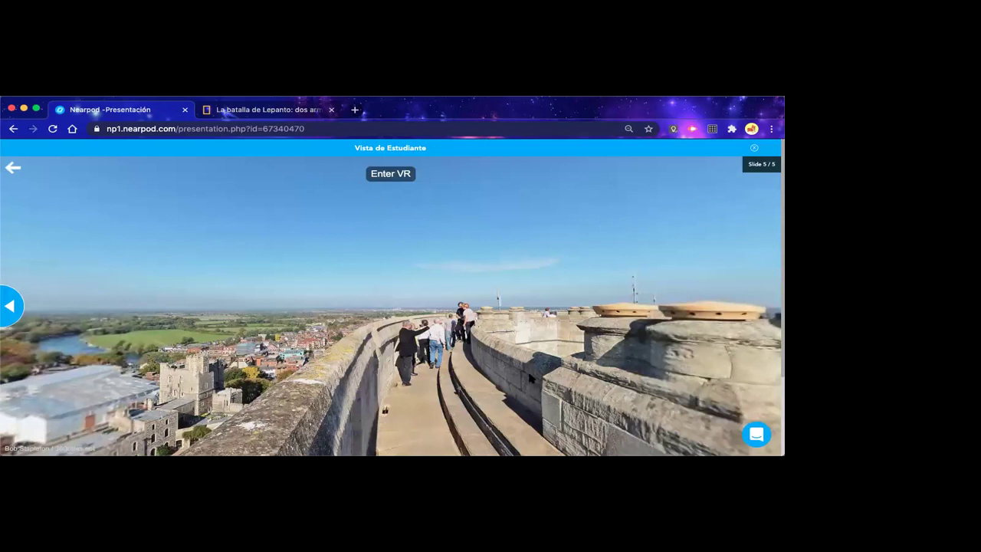
drag(227, 305, 554, 285)
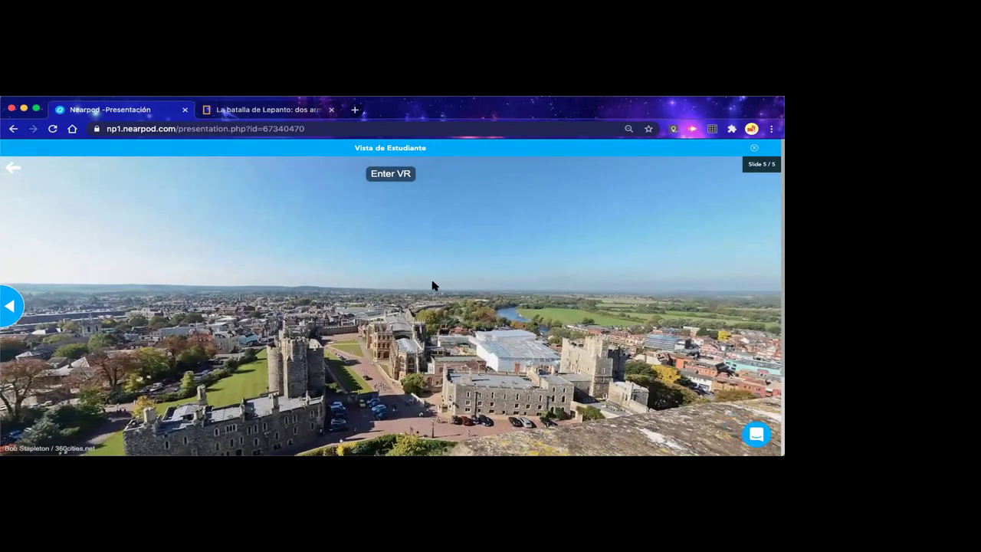
drag(434, 284, 135, 292)
drag(306, 291, 176, 287)
drag(506, 276, 205, 320)
drag(330, 274, 257, 285)
drag(506, 276, 322, 293)
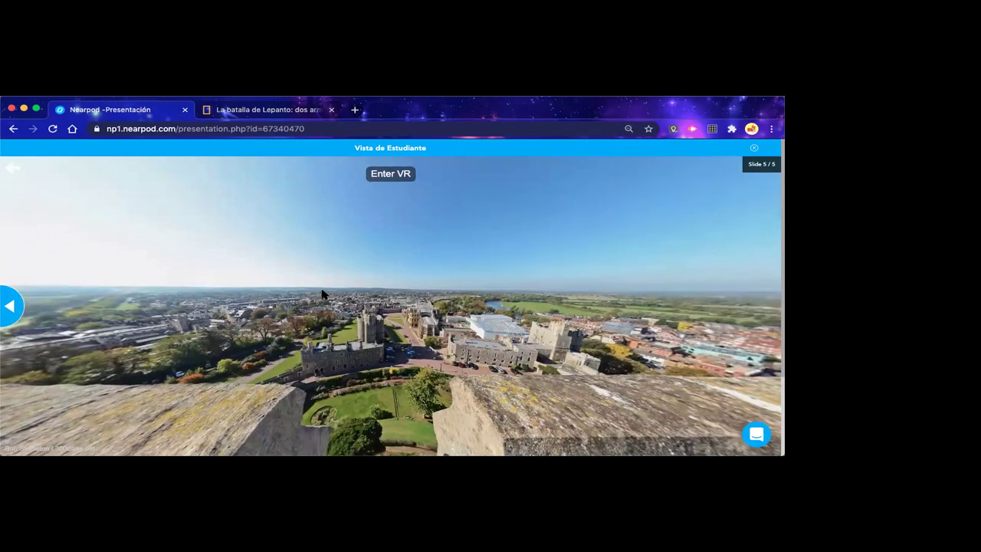
drag(583, 263, 389, 265)
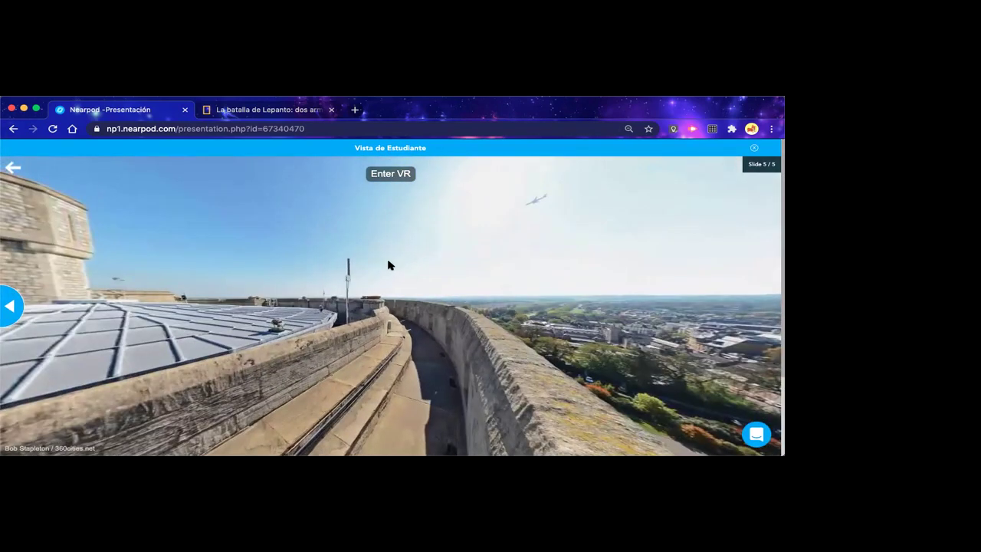
click(752, 150)
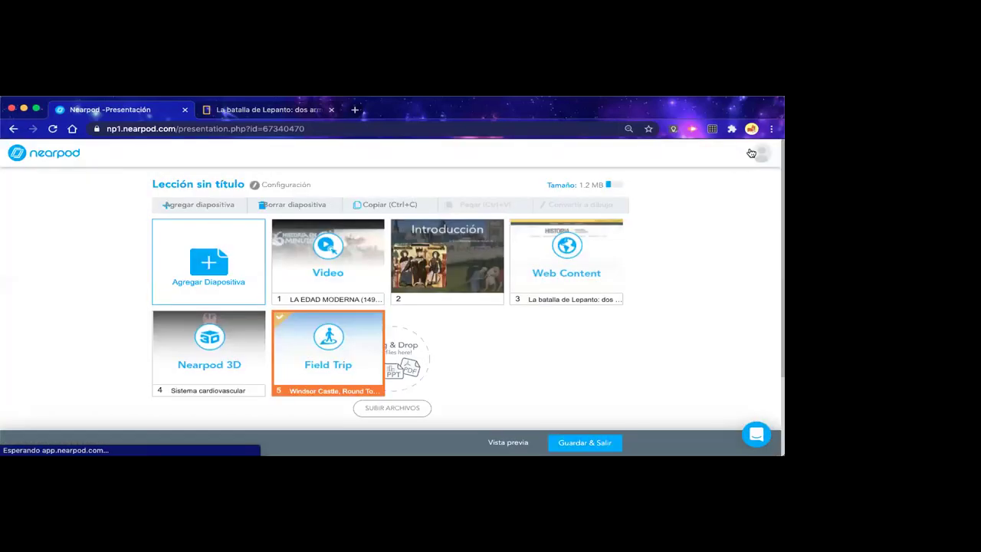
Add the "Big Ben, Inglaterra" Sway from the Nearpod selection to the lesson
click(209, 205)
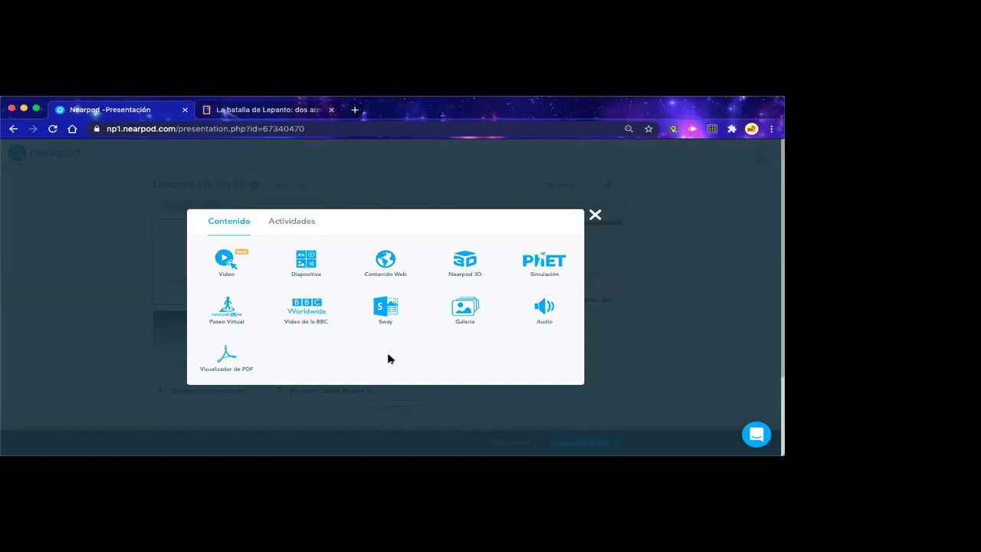
click(377, 324)
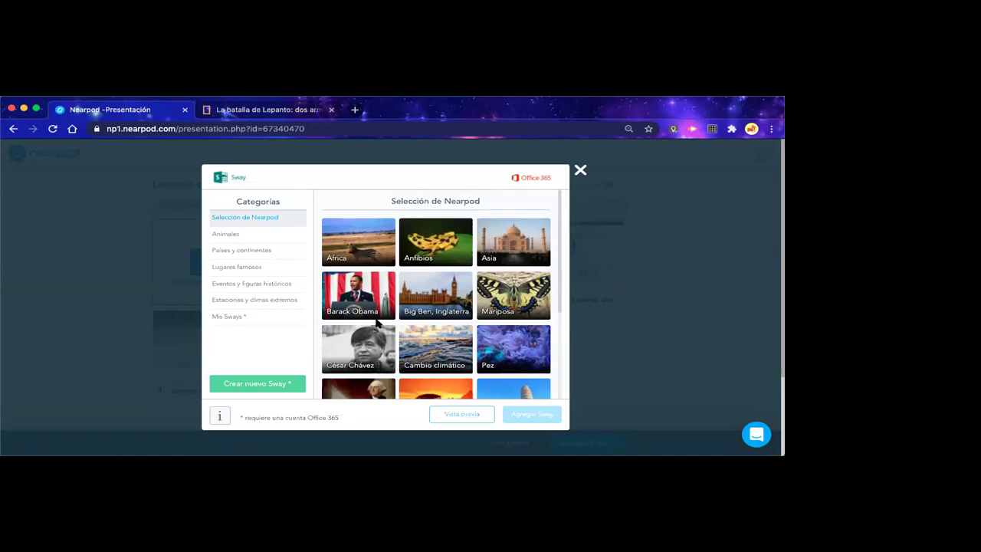
click(432, 297)
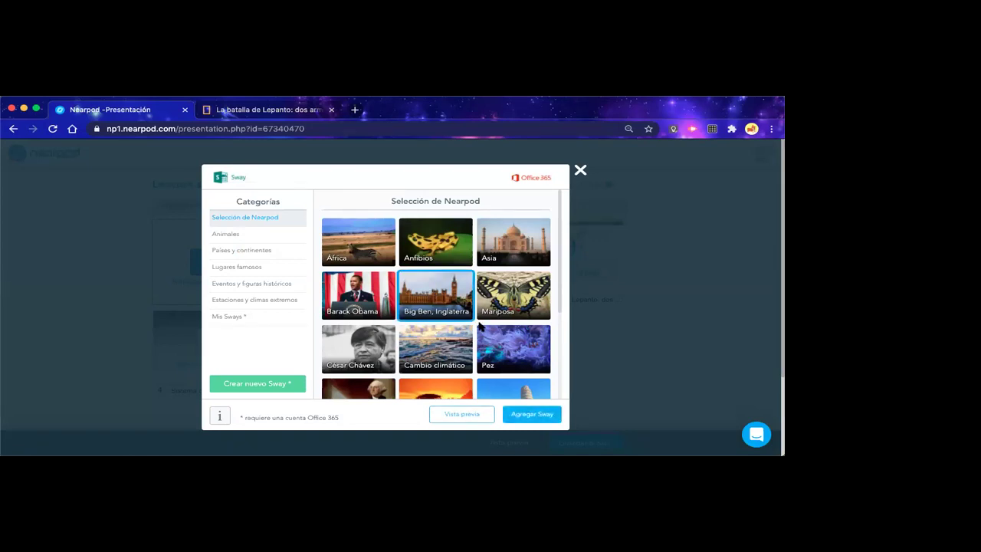
click(525, 414)
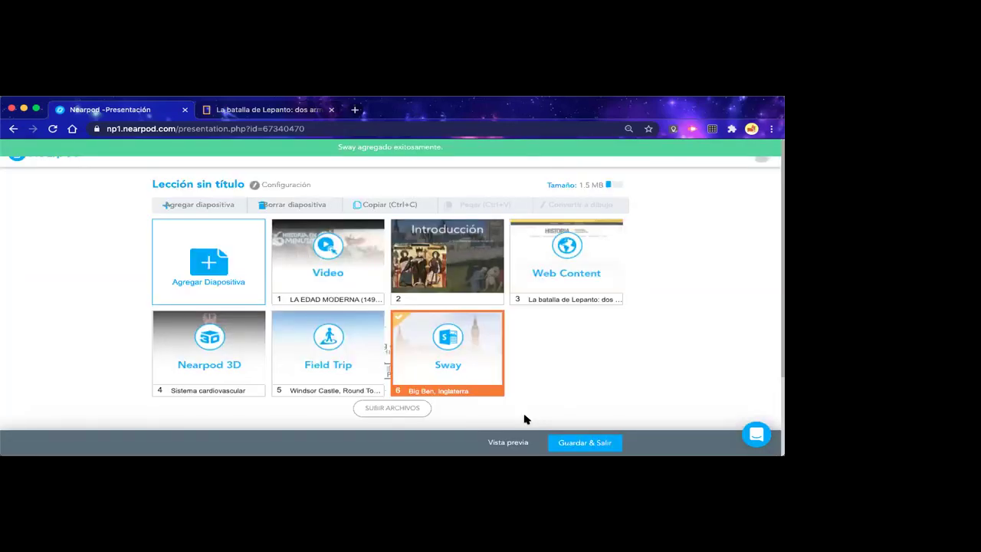
Preview the Big Ben Sway in student view and examine its Location section, enlarging the river view and flag images
click(518, 443)
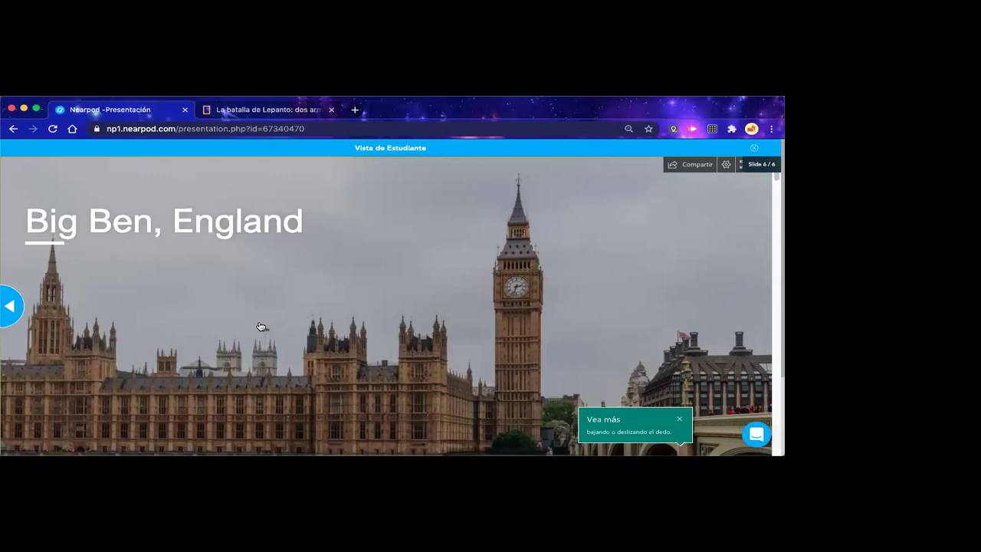
scroll(317, 311, down, 5)
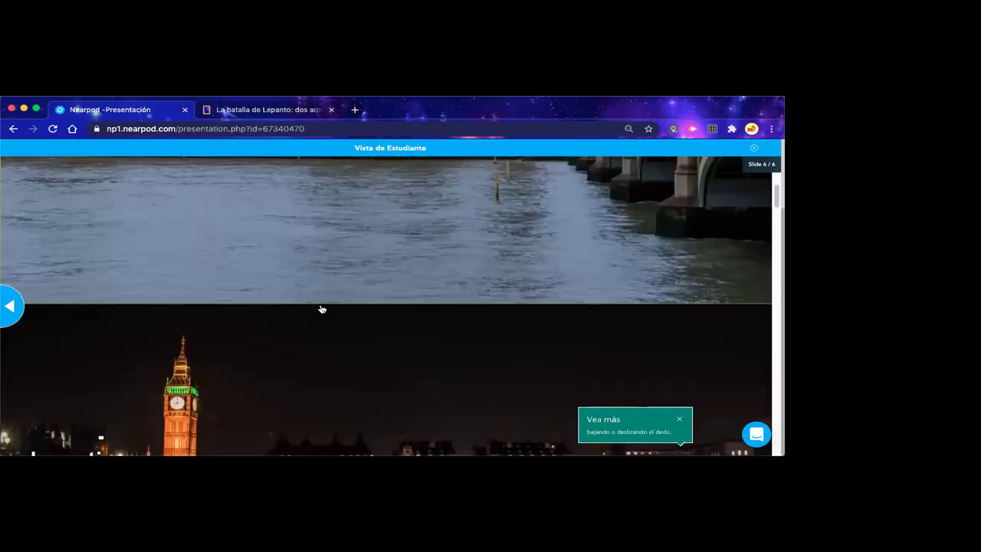
scroll(321, 309, down, 3)
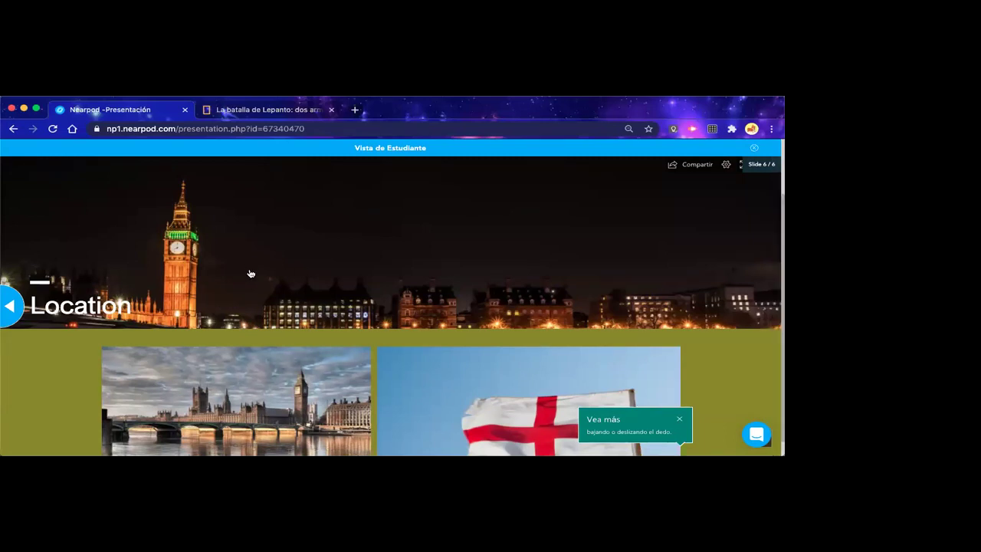
scroll(316, 281, down, 2)
scroll(316, 282, down, 1)
scroll(317, 281, up, 2)
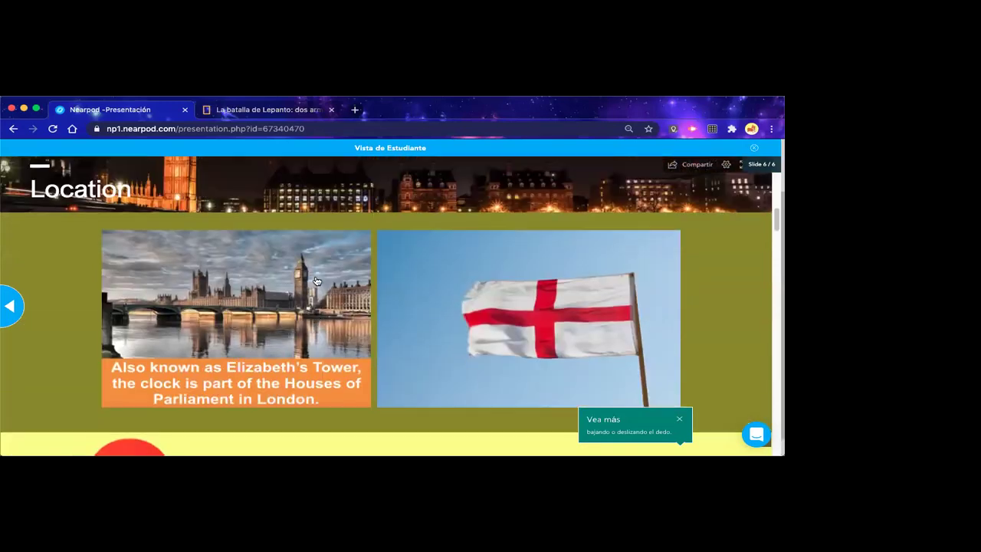
scroll(317, 282, down, 1)
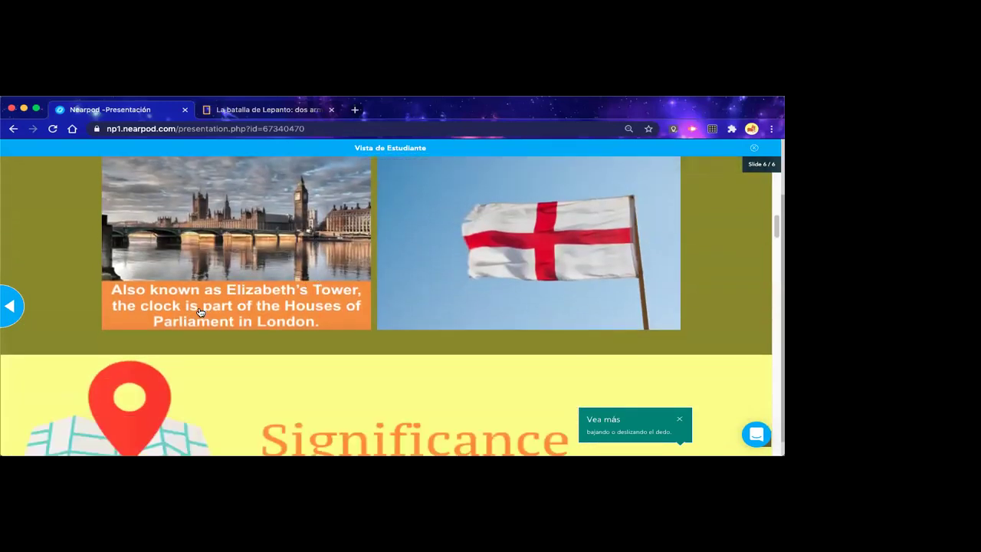
click(207, 308)
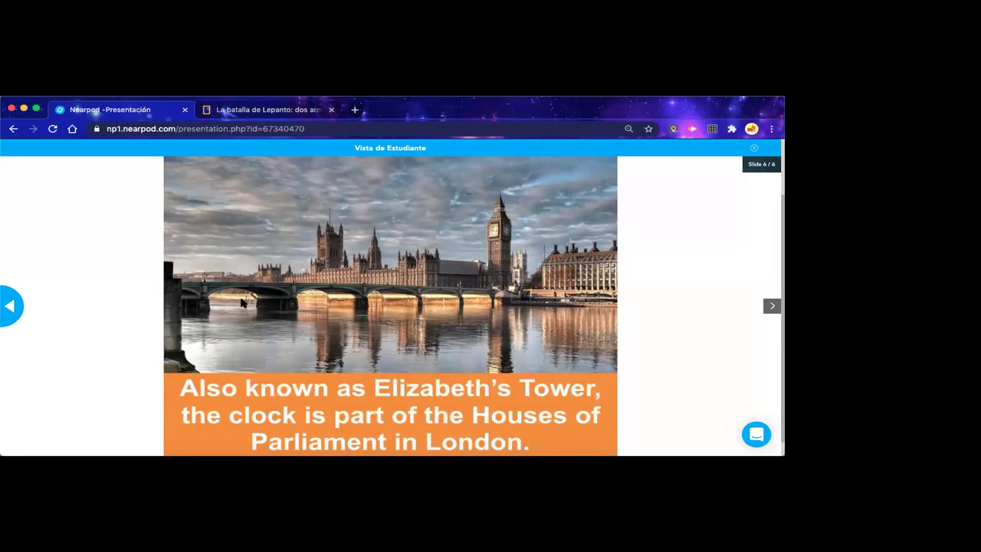
click(91, 321)
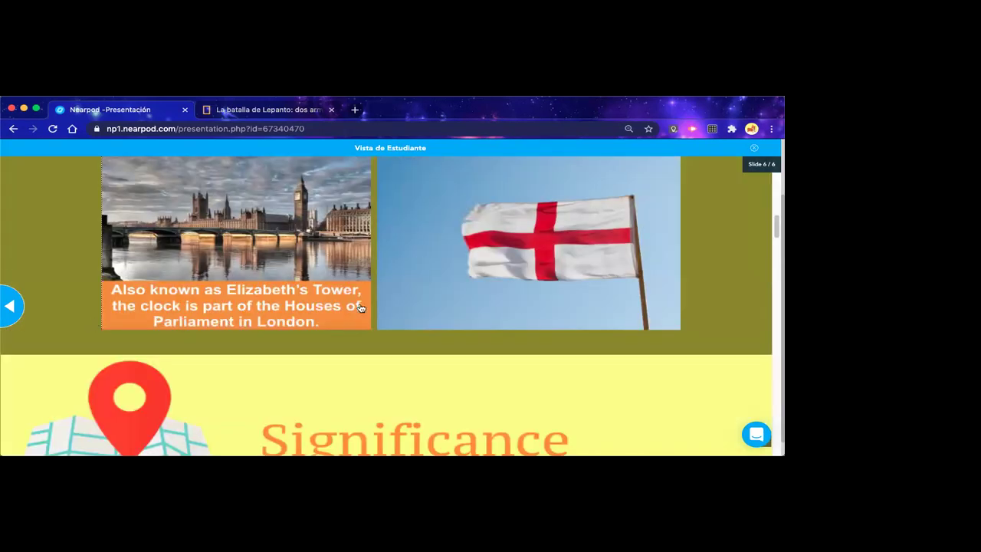
click(476, 257)
click(691, 279)
Examine the Big Ben Sway from the Significance section to Tourism, leafing through the stacked photos on the way
scroll(639, 333, down, 3)
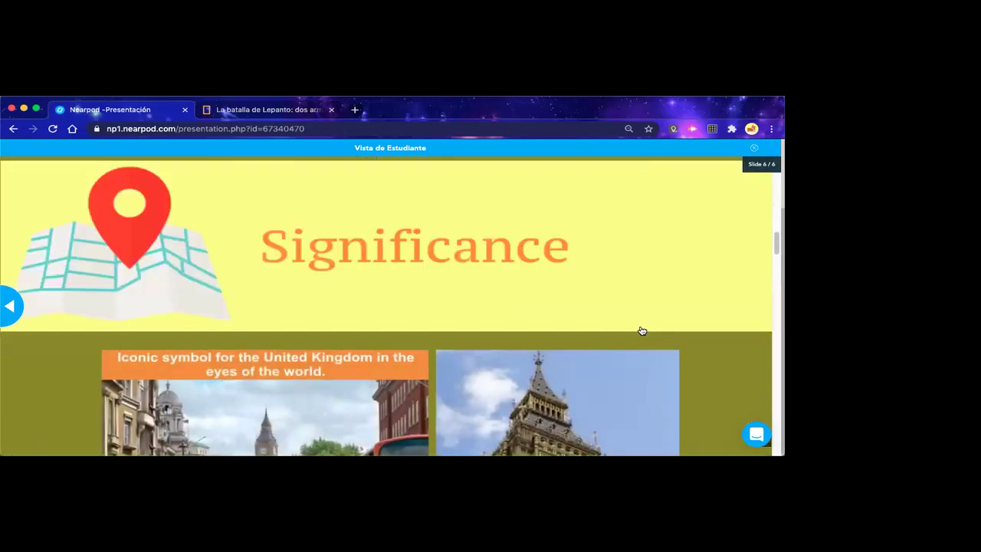
scroll(642, 331, down, 2)
scroll(642, 332, down, 6)
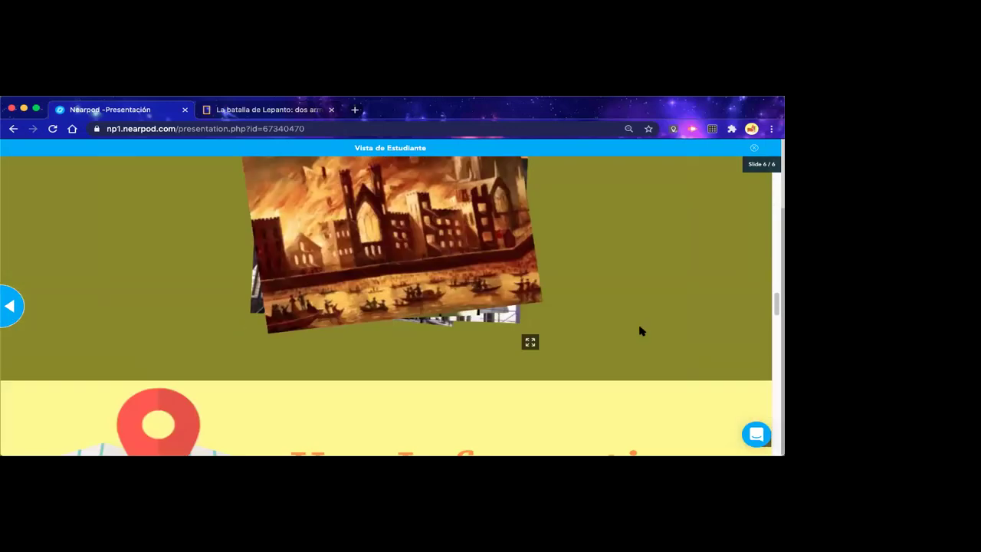
scroll(613, 331, up, 2)
scroll(589, 332, down, 4)
click(424, 291)
click(424, 291)
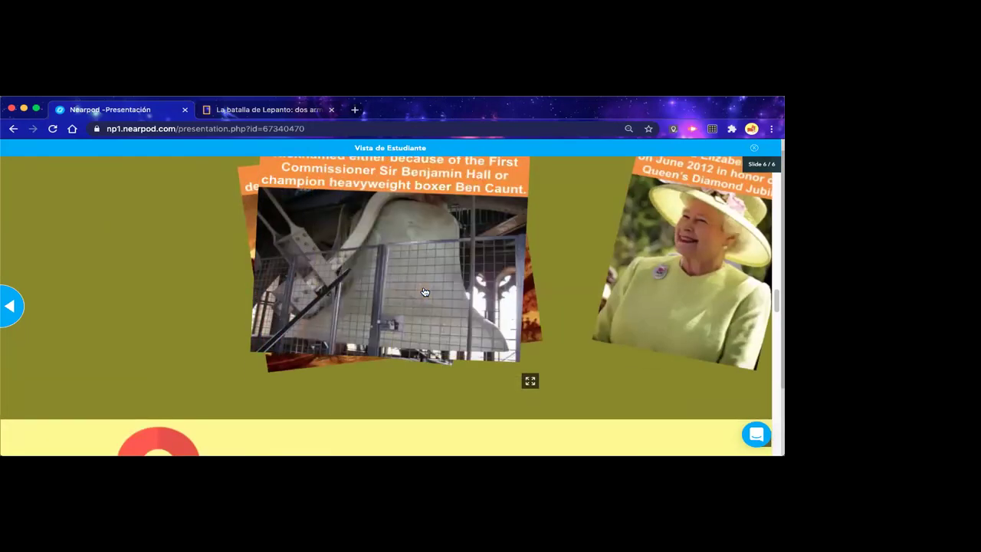
scroll(429, 291, up, 2)
scroll(431, 291, down, 1)
click(398, 286)
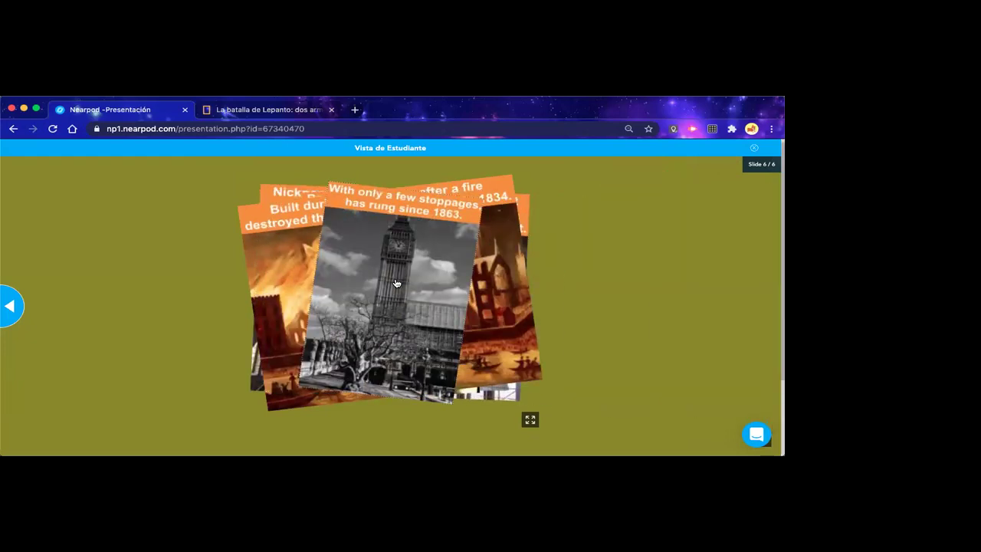
click(396, 285)
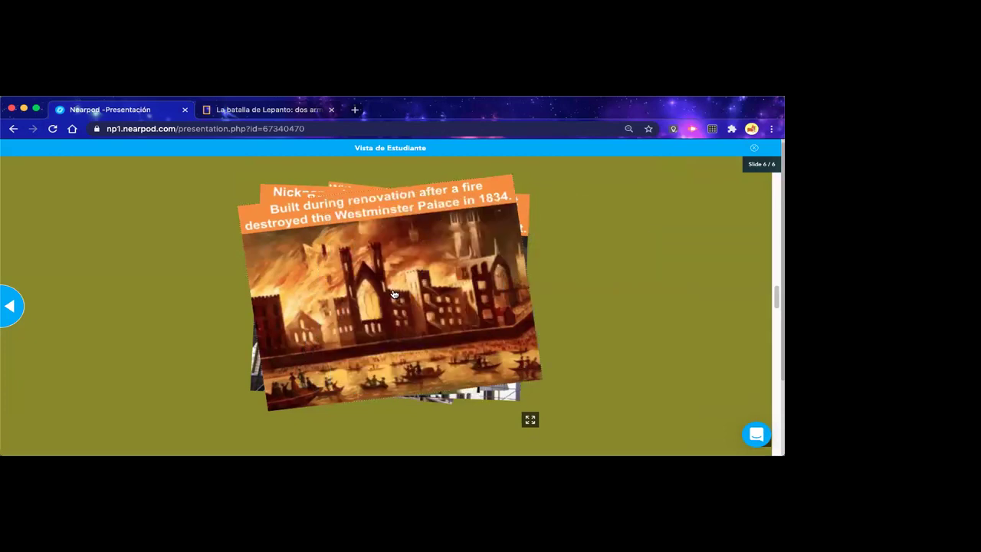
click(394, 295)
scroll(605, 312, down, 5)
scroll(566, 310, down, 5)
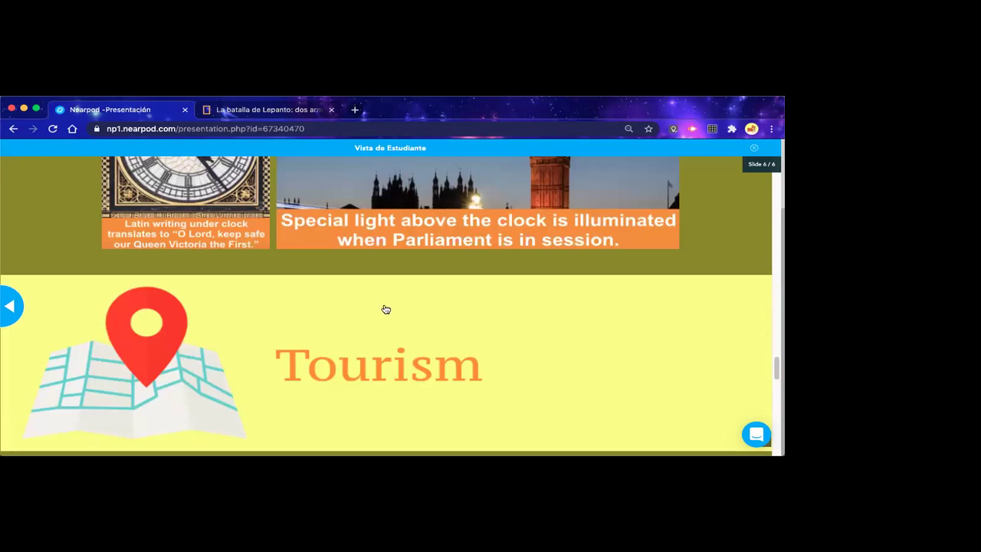
Close the browser tab with the Battle of Lepanto article and leave the student preview with the Sway slide deselected
click(331, 110)
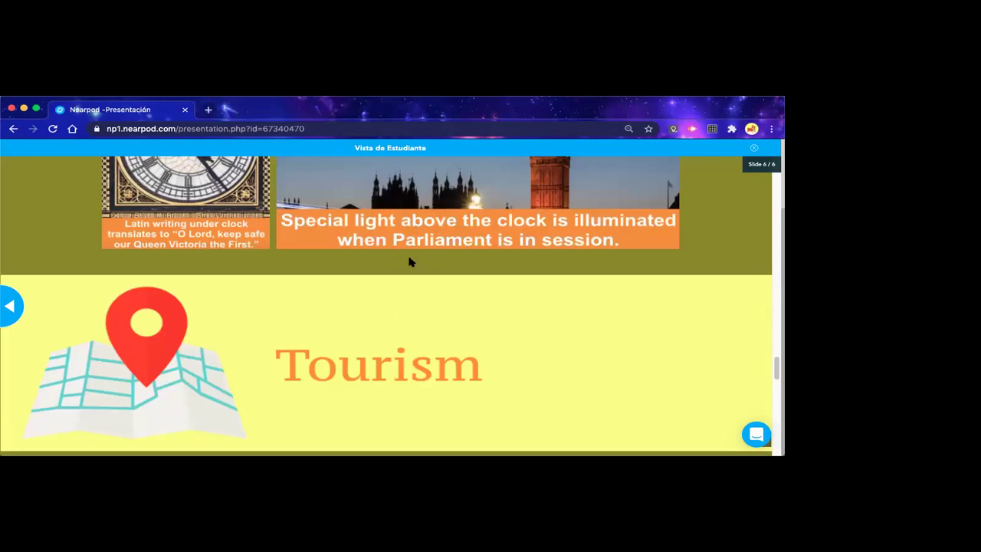
click(755, 147)
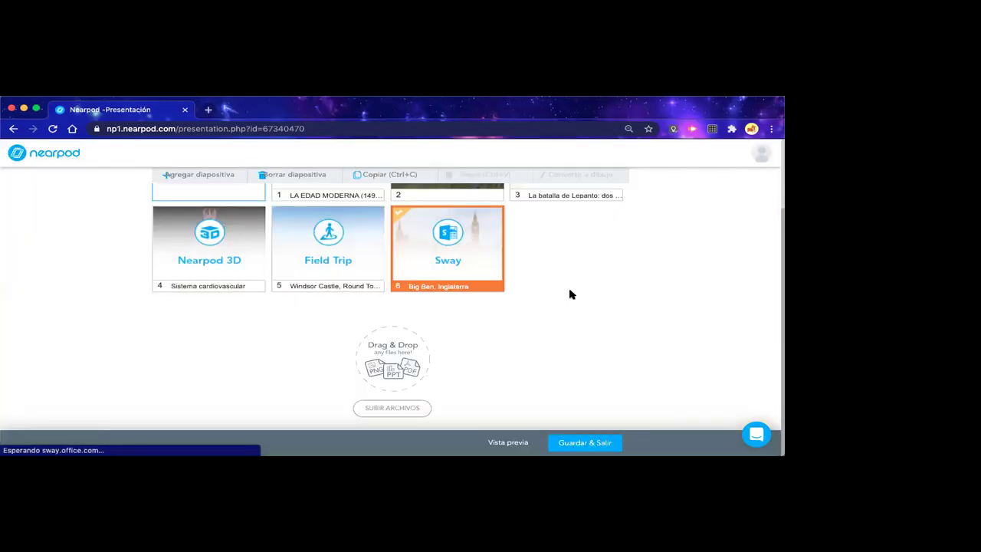
click(585, 290)
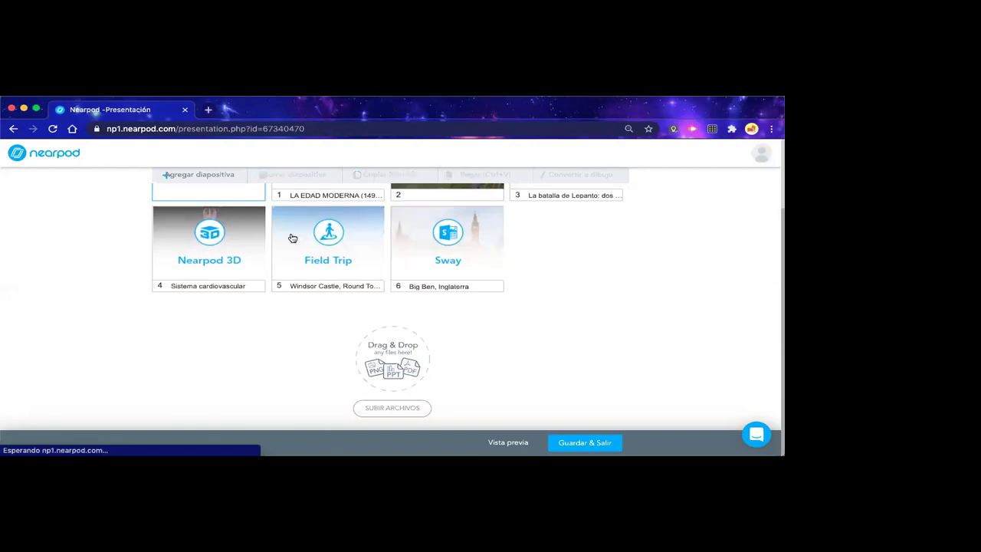
Add an image gallery to the lesson with an aerial castle photo found by searching Google images for "castillo windsor"
scroll(306, 253, up, 3)
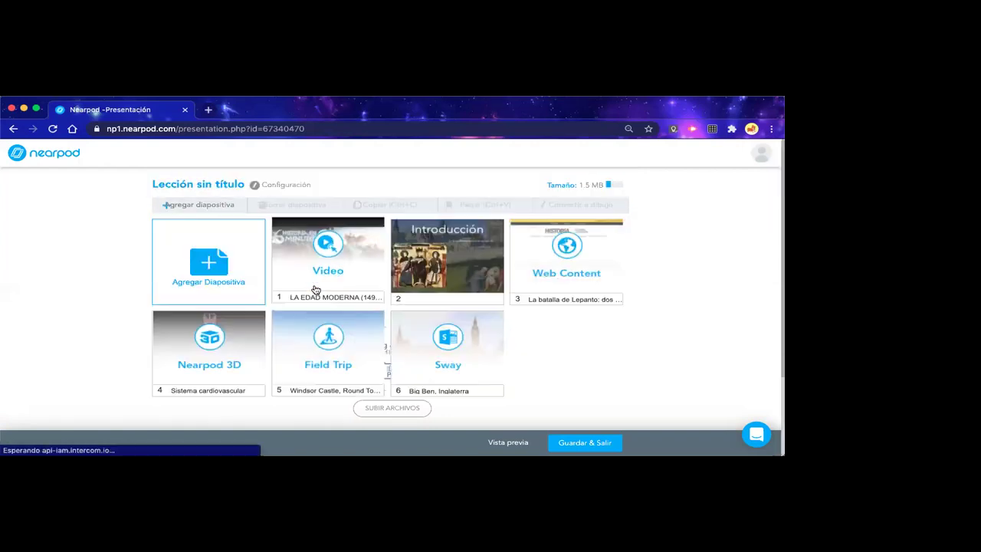
click(198, 209)
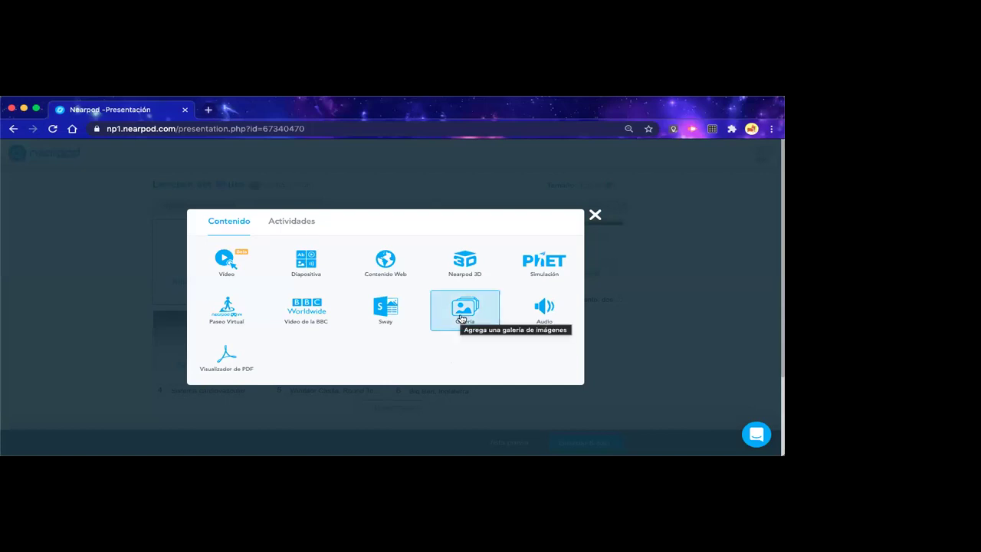
click(462, 314)
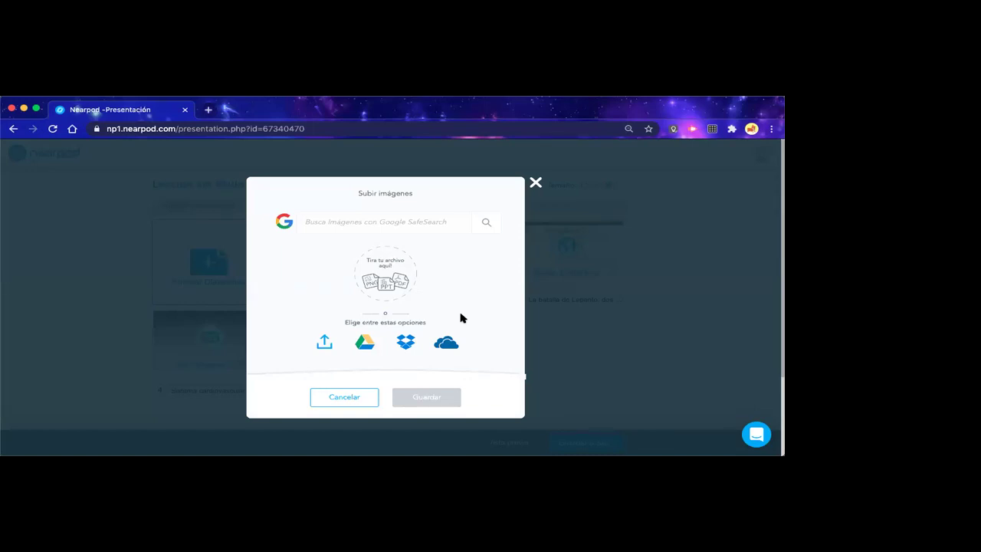
click(332, 222)
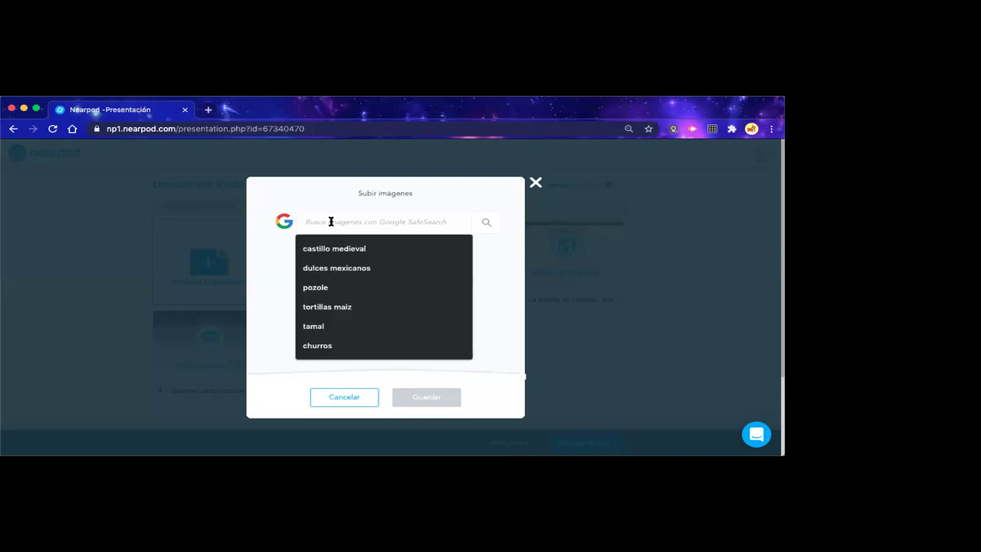
text(d)
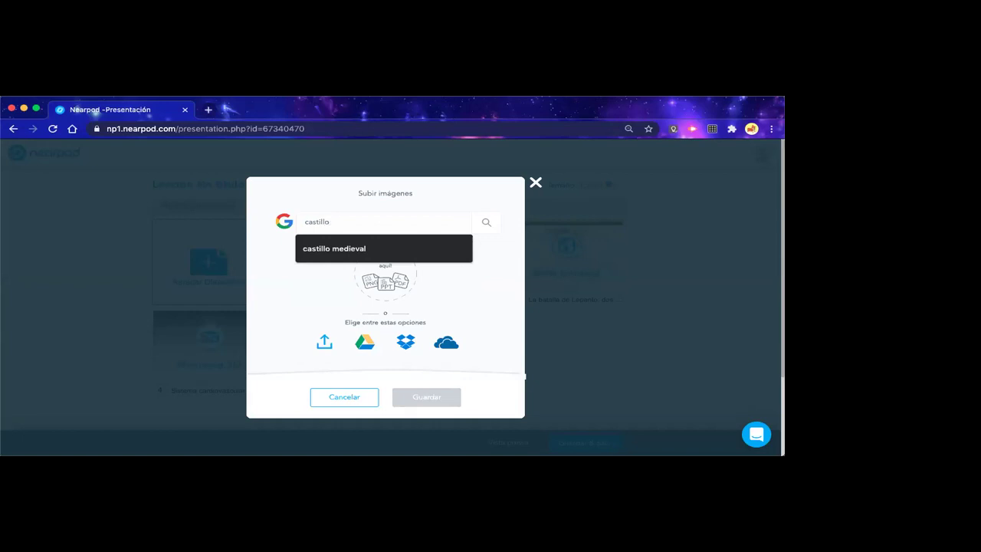
text(astillo windsor)
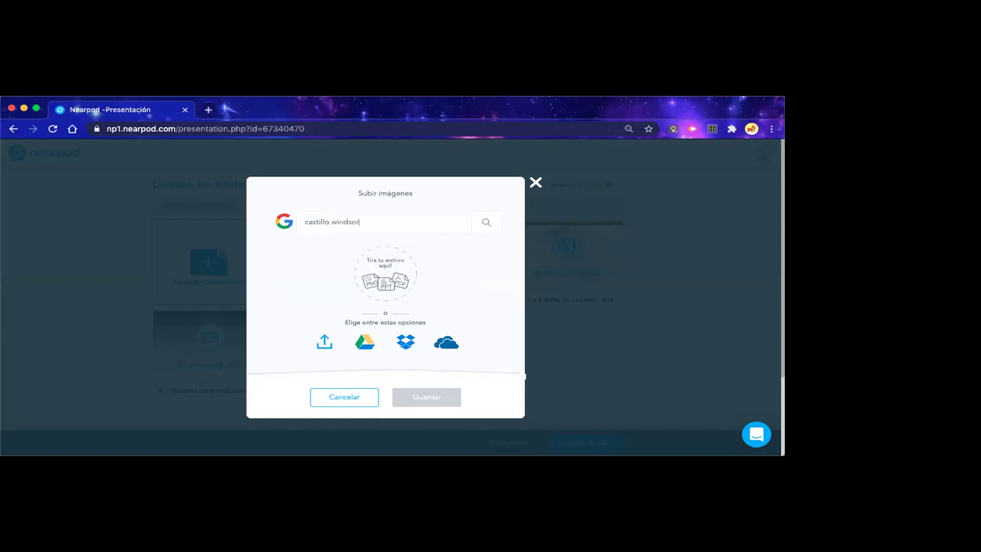
key(Return)
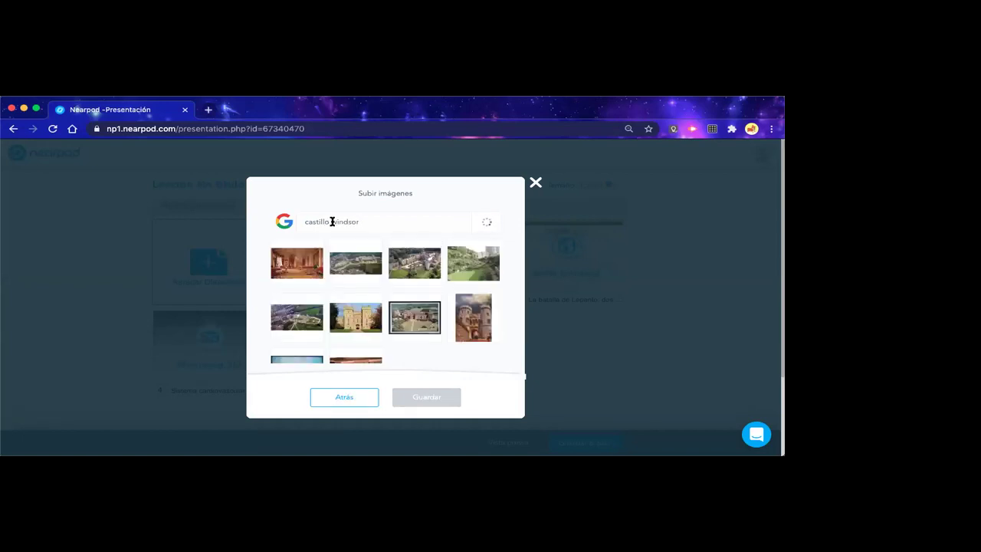
click(417, 275)
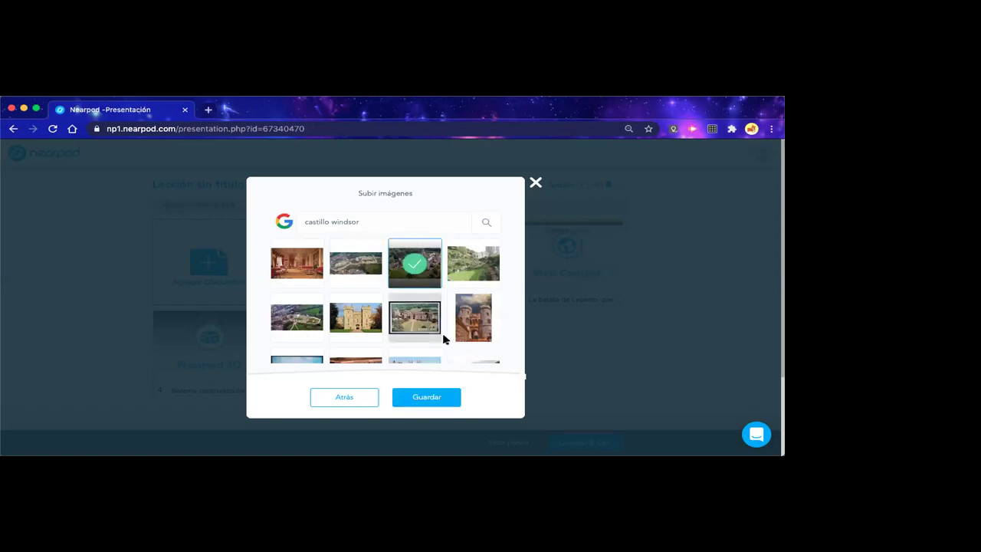
click(426, 397)
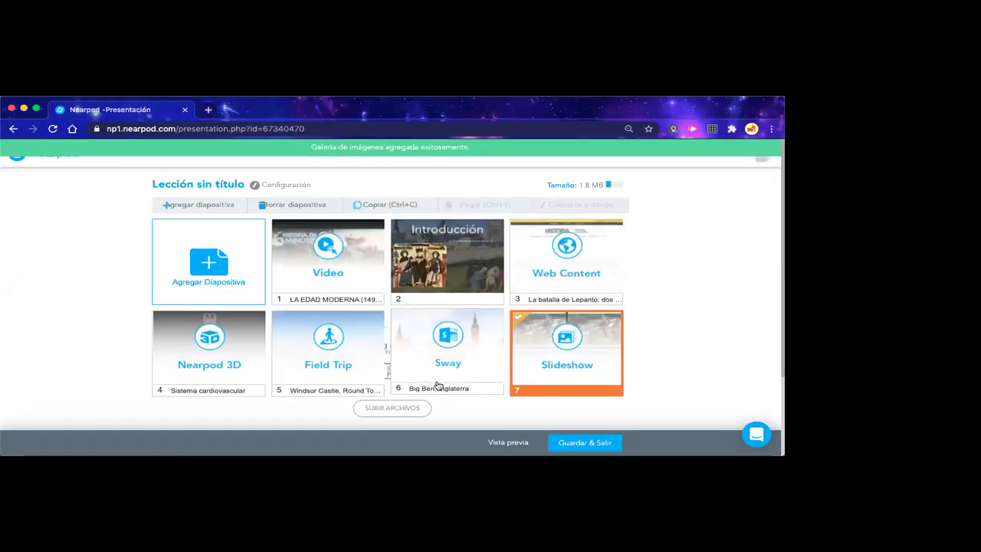
Reopen the slideshow's gallery and add two Edinburgh castle photos found by searching Google images for "castillo edimburgo"
click(568, 363)
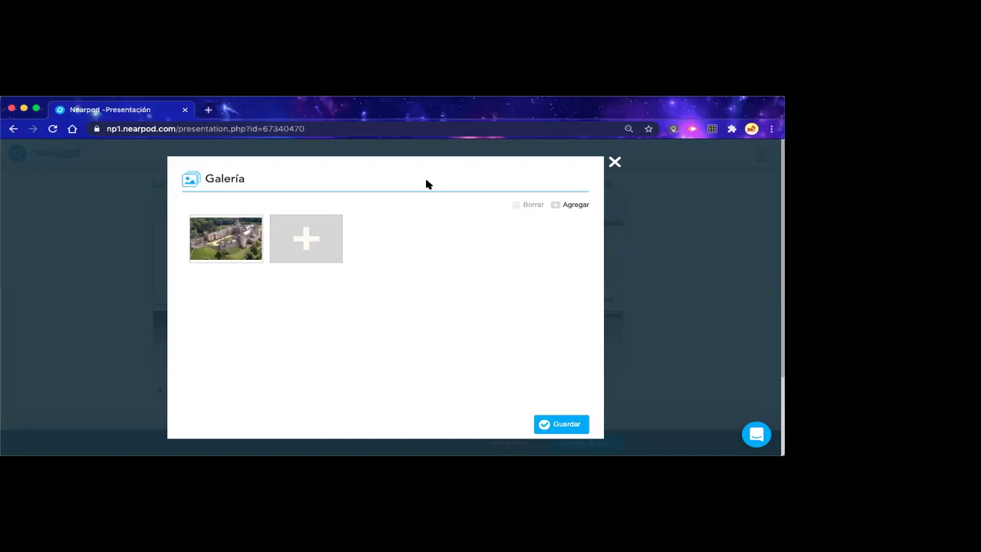
click(305, 240)
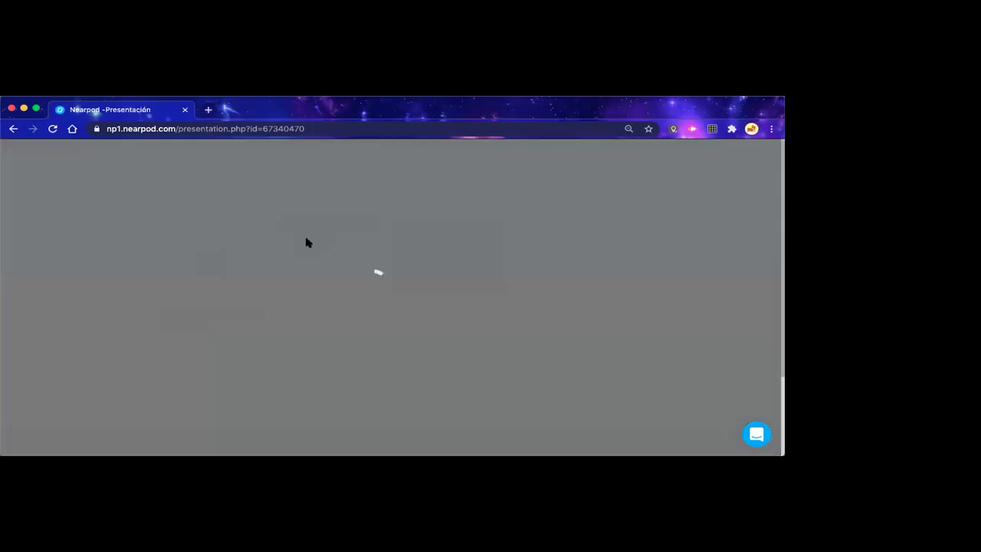
click(335, 223)
text(castillo edimbur)
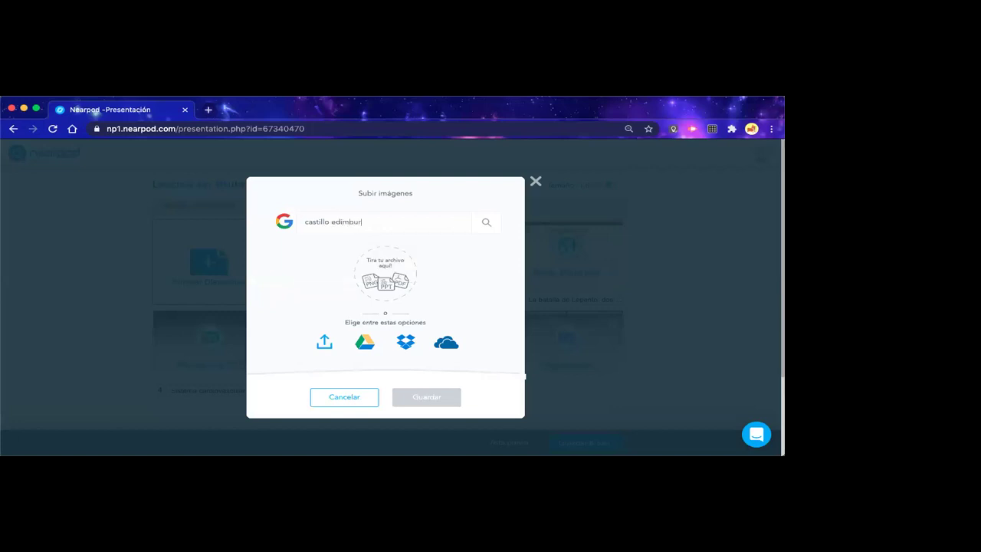
key(Return)
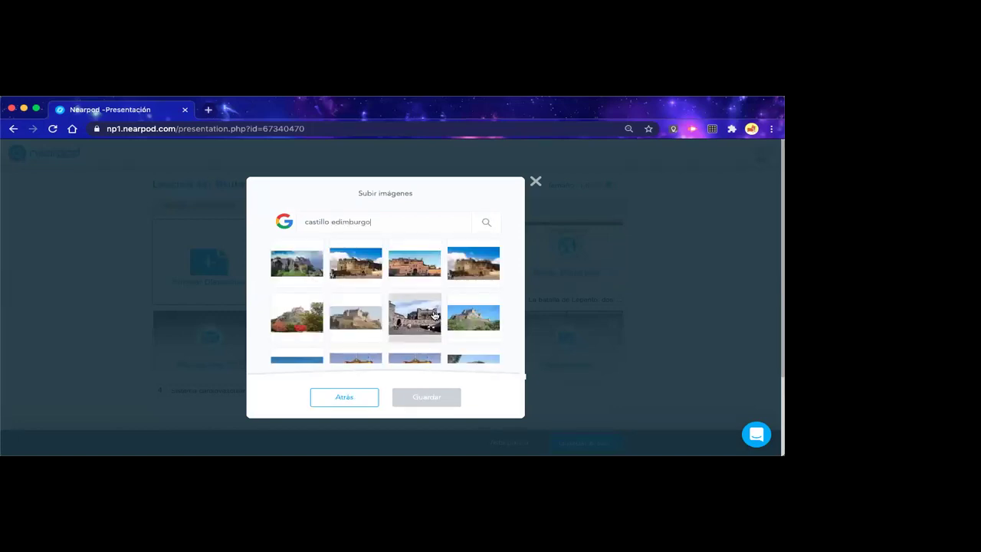
click(360, 281)
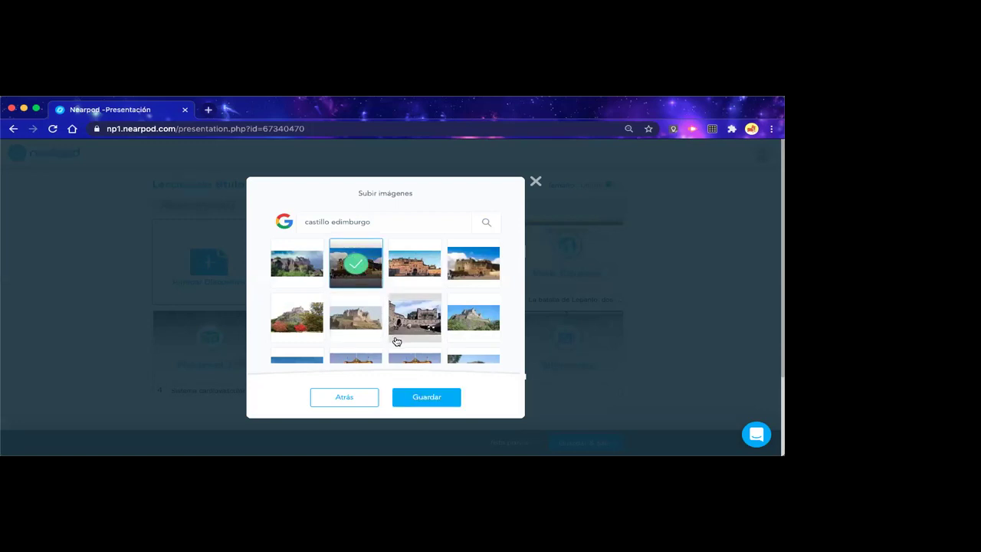
click(299, 322)
click(421, 402)
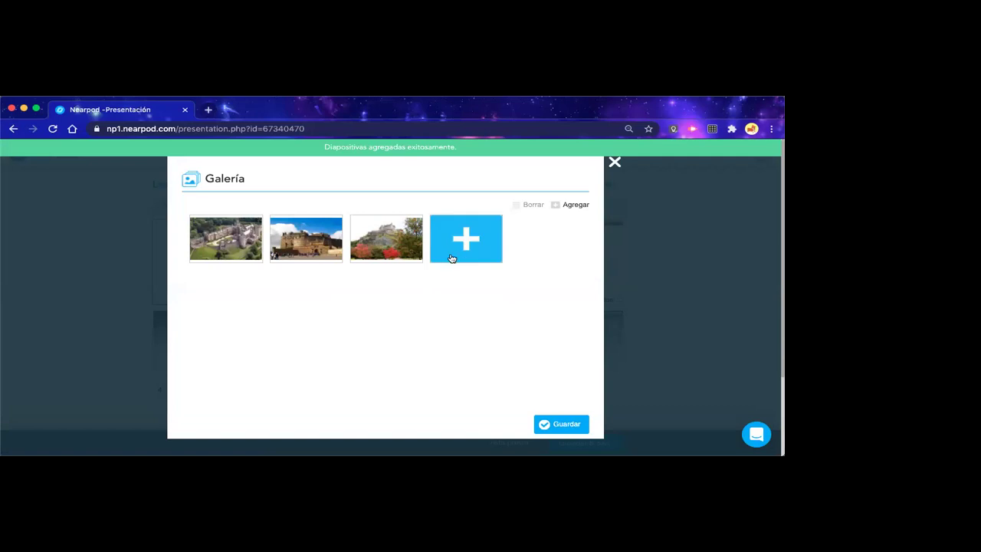
Search Google images for "castle glasgow" and try to add the first castle photo to the gallery
click(458, 252)
click(401, 224)
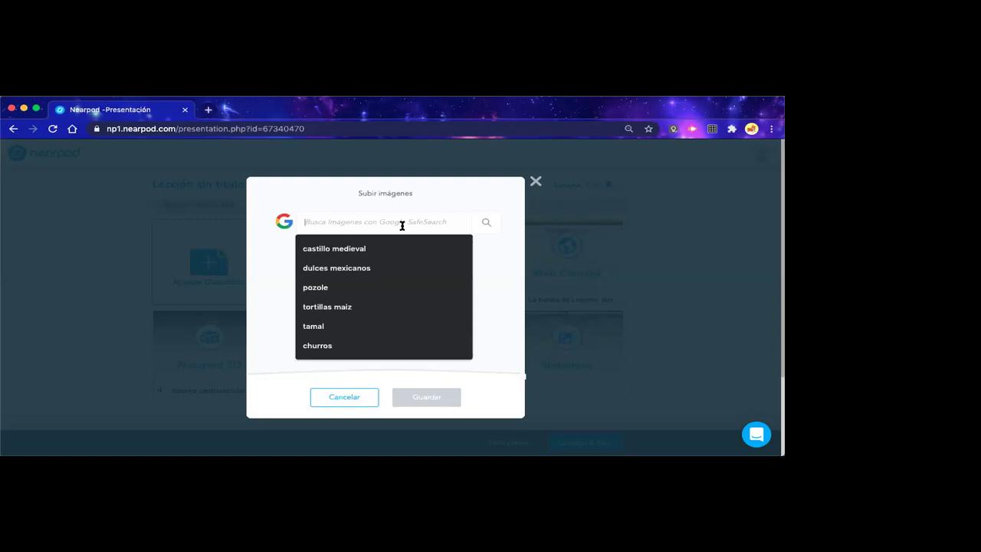
text(castle glasgow)
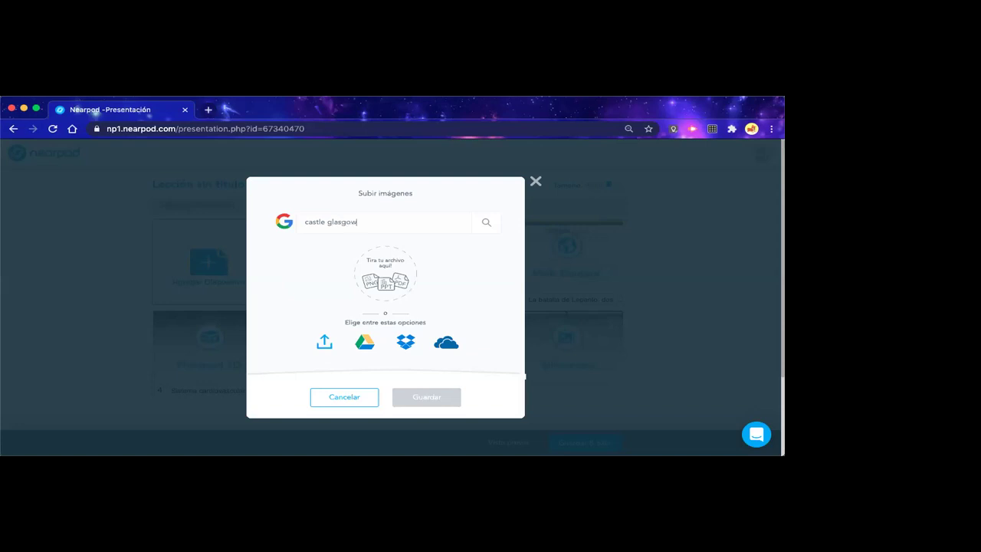
key(Return)
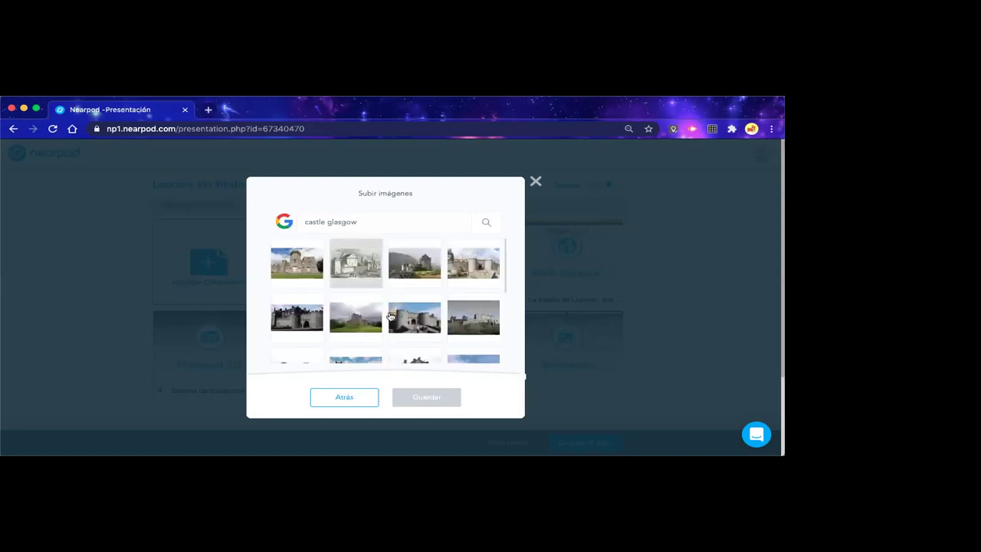
click(299, 273)
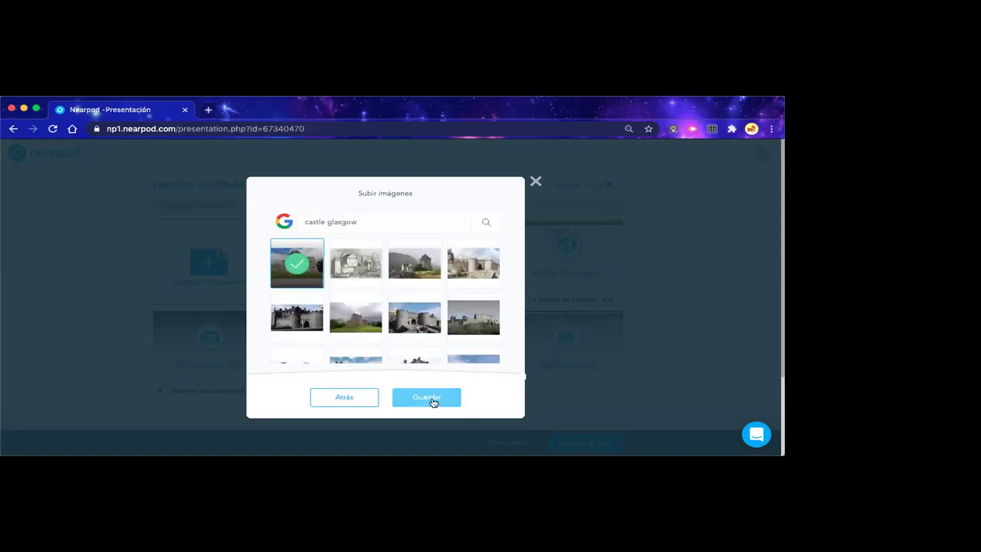
click(431, 400)
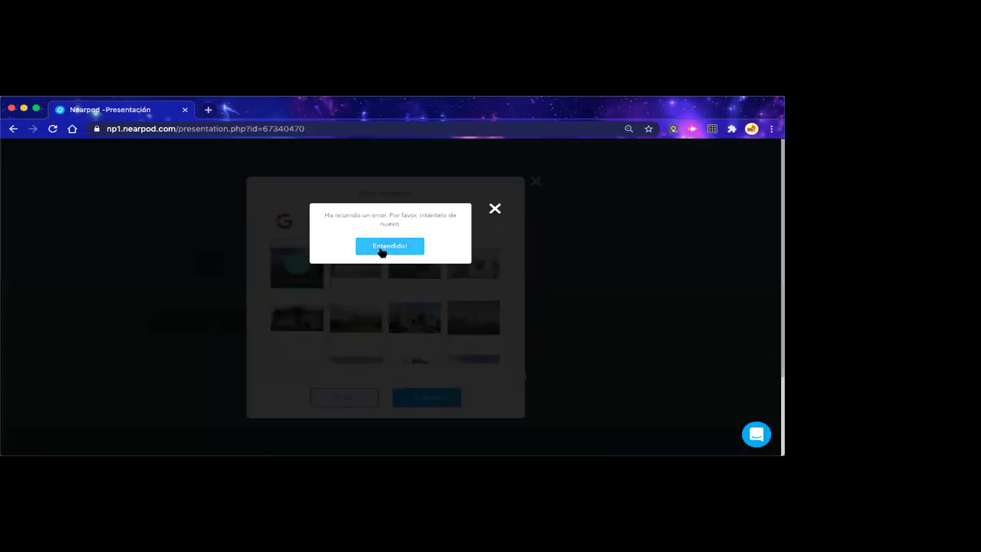
click(390, 245)
Swap the selected photo for the dark castle in the first column of the second row and try saving it
click(299, 268)
click(297, 317)
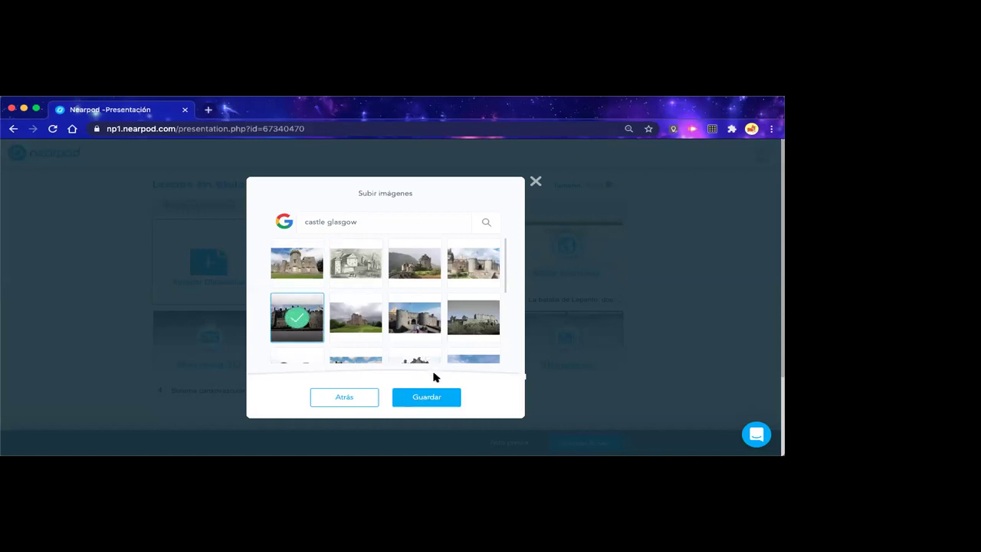
click(437, 398)
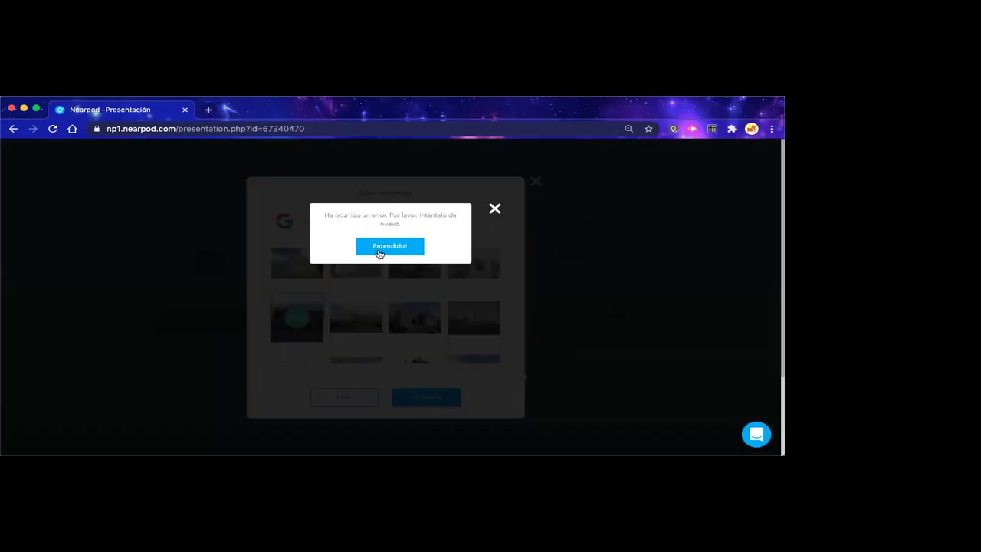
click(383, 246)
Also select the twin-towered castle entrance in the first row, try saving the selection, and close the image search
click(466, 270)
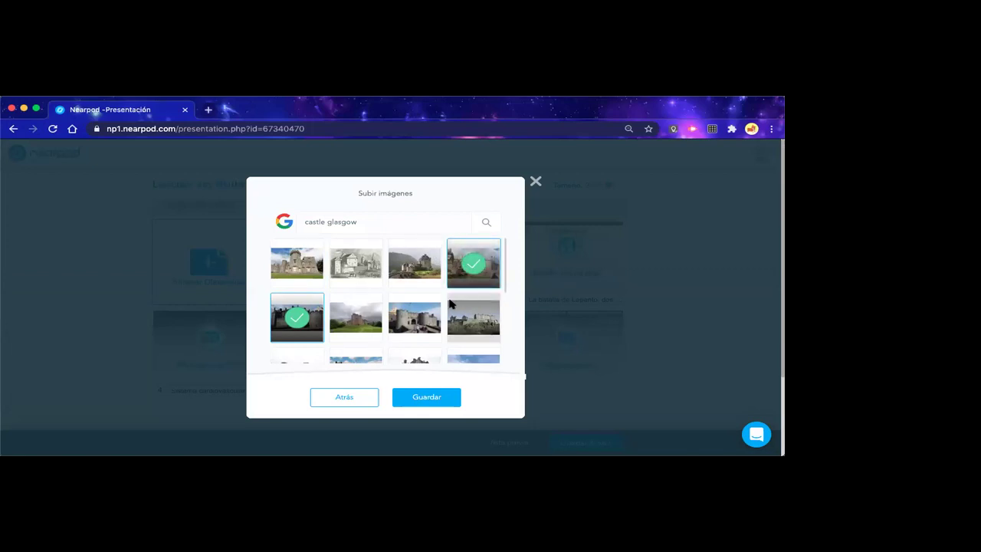
click(443, 400)
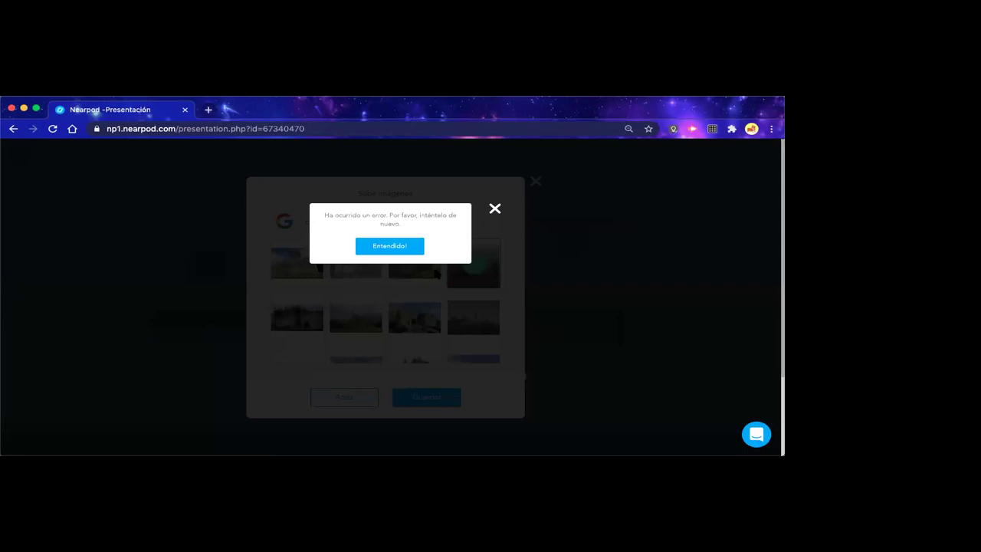
click(389, 246)
click(534, 184)
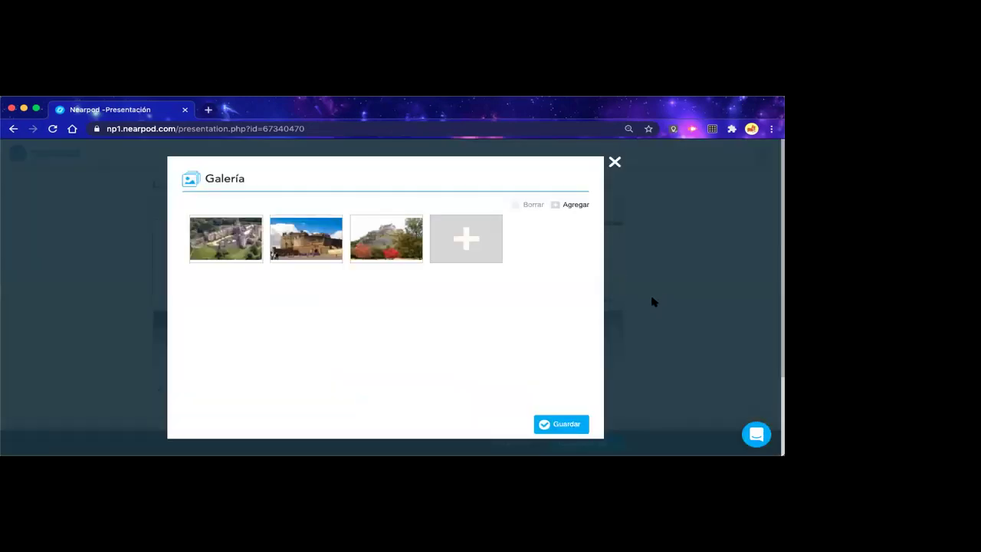
Retry saving the selected twin-towered castle photo to the gallery, and leave the image search and the gallery
click(460, 247)
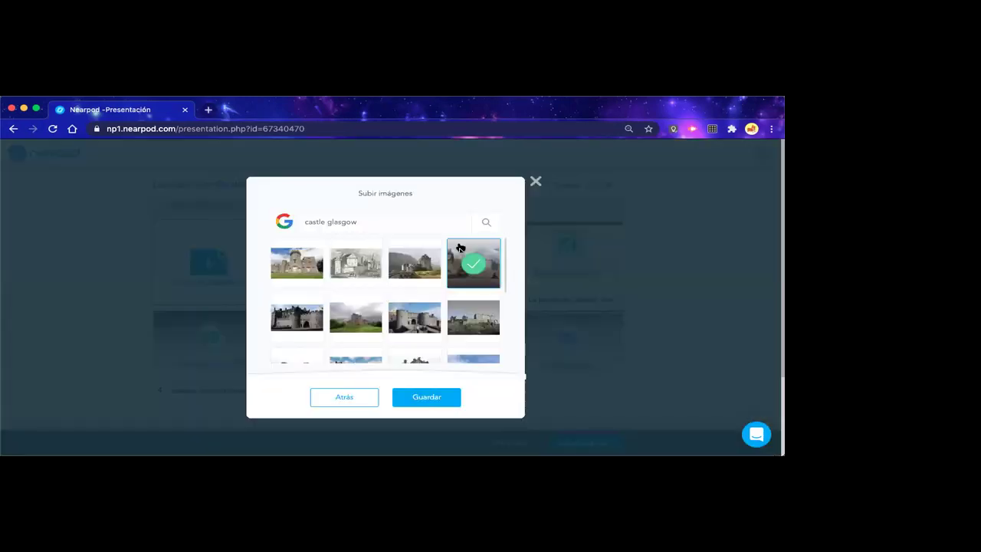
click(426, 399)
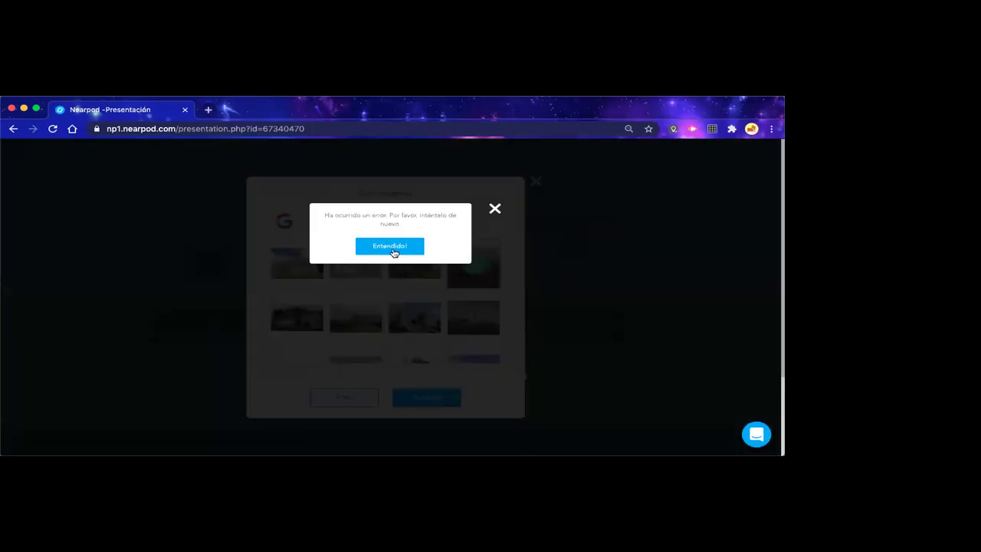
click(392, 249)
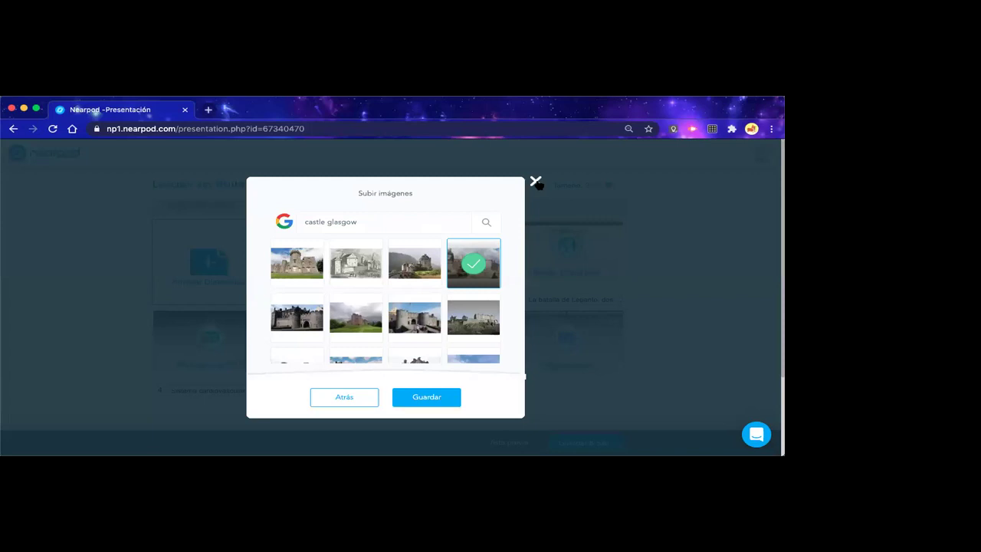
click(536, 182)
click(614, 167)
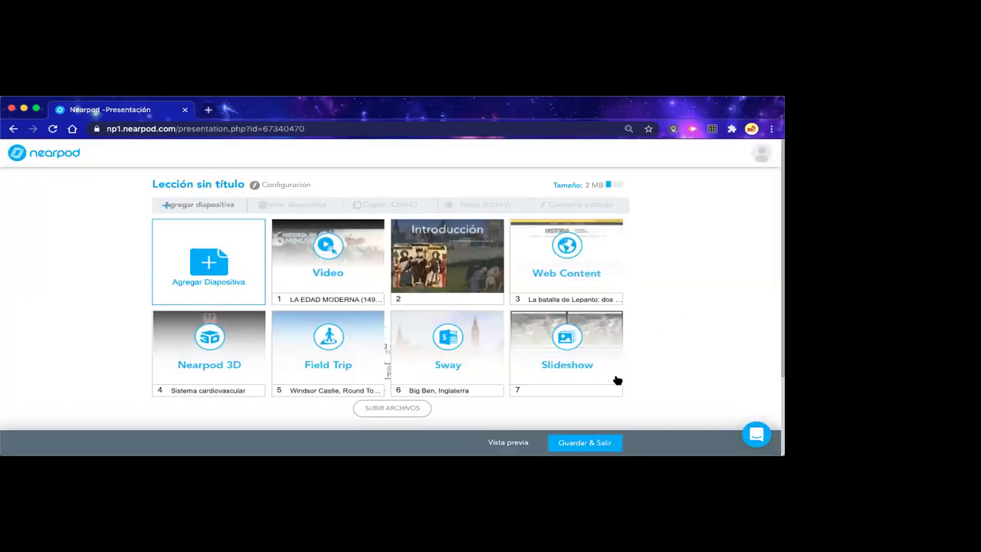
Preview the Slideshow slide in student view, look through all the castle photos, and leave the preview
click(556, 359)
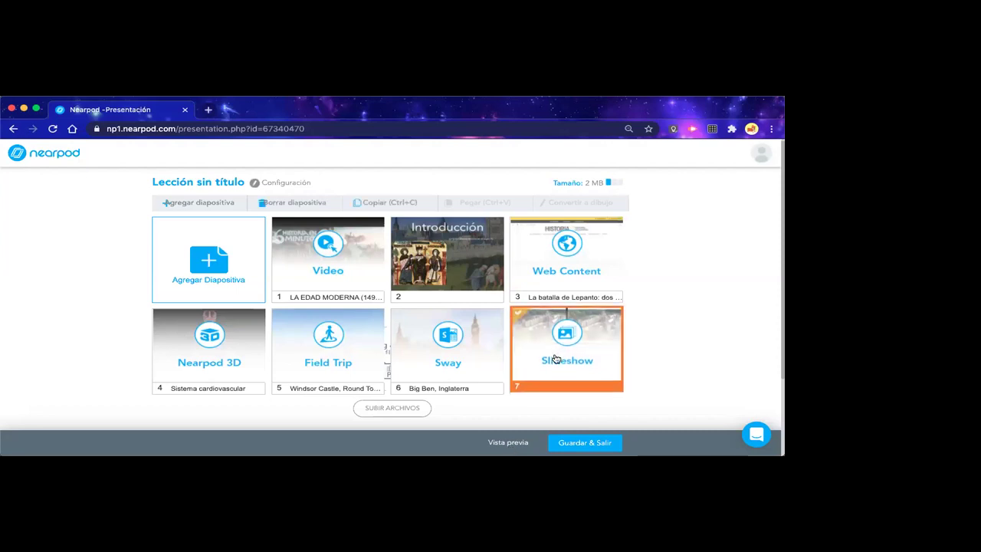
click(506, 443)
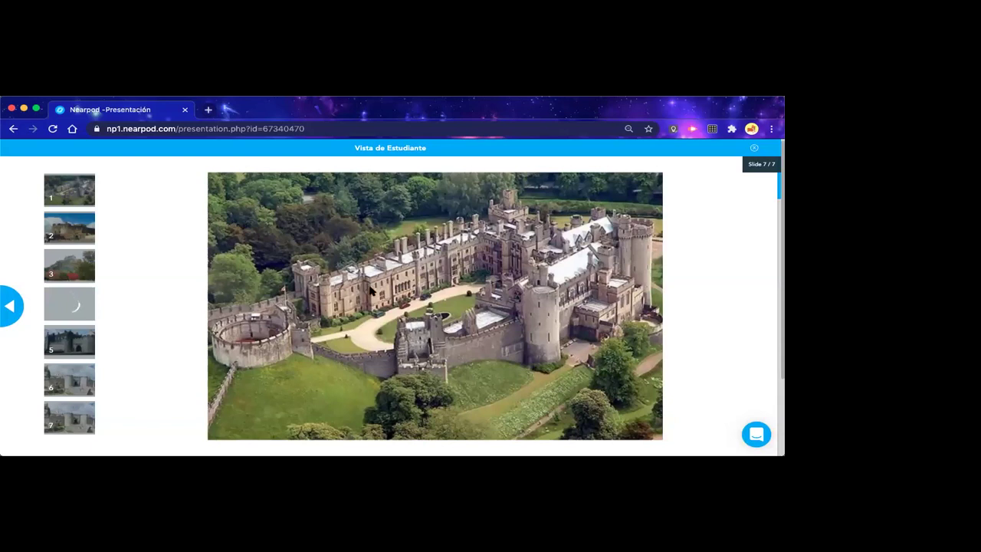
scroll(375, 290, down, 5)
scroll(377, 286, up, 2)
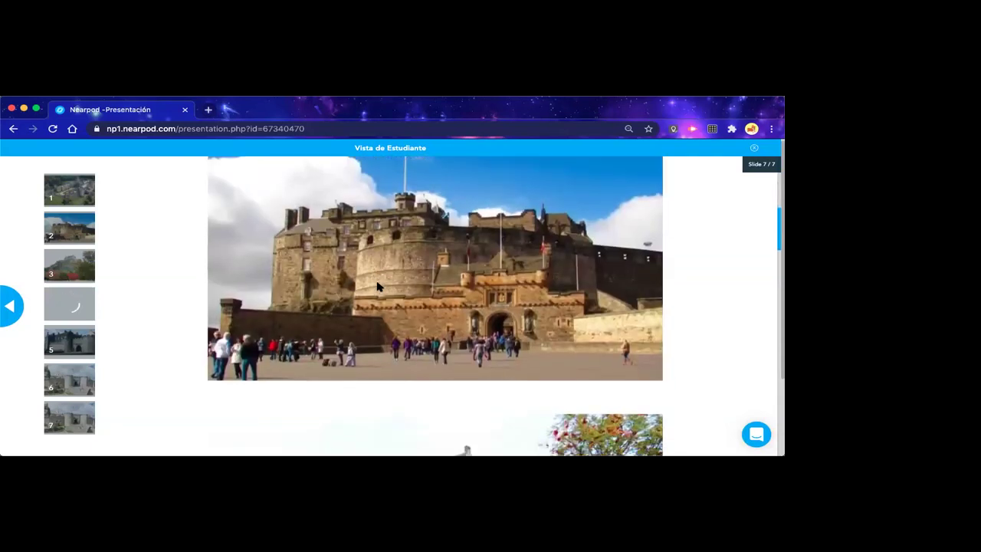
scroll(377, 286, down, 10)
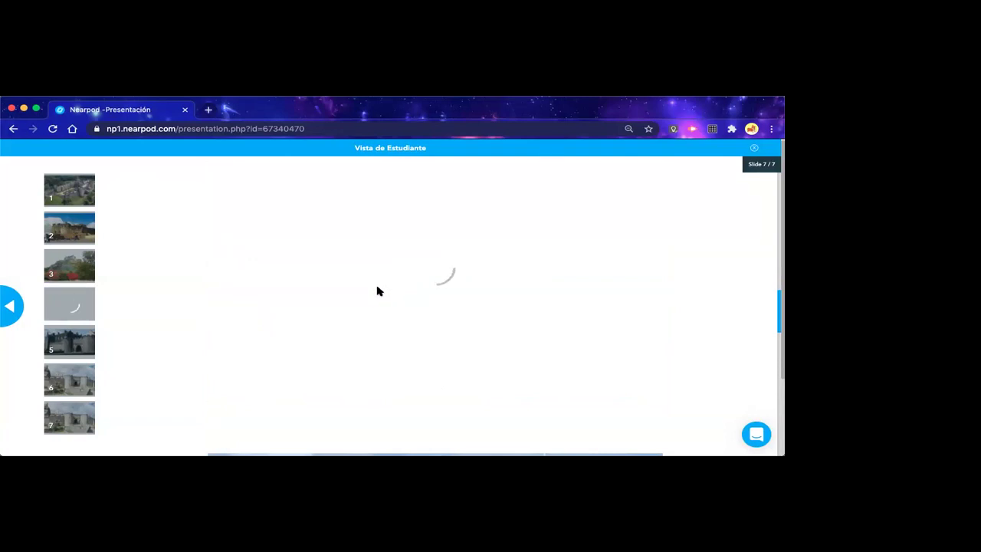
scroll(333, 320, down, 5)
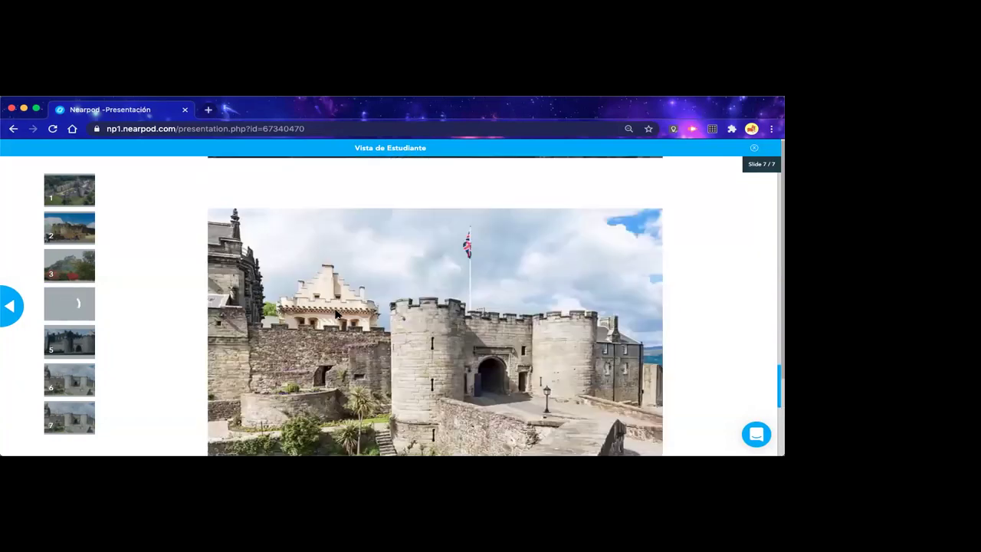
scroll(336, 315, down, 3)
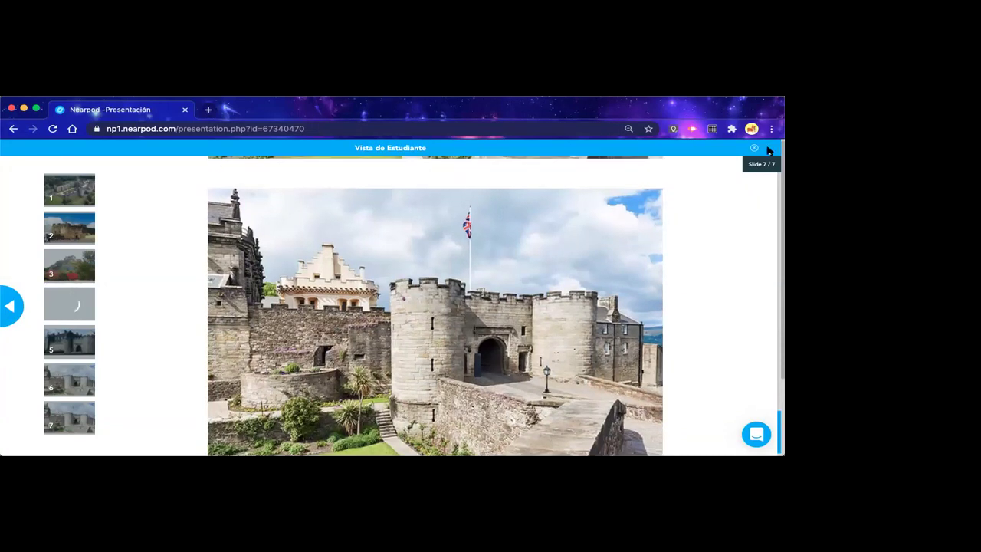
click(754, 149)
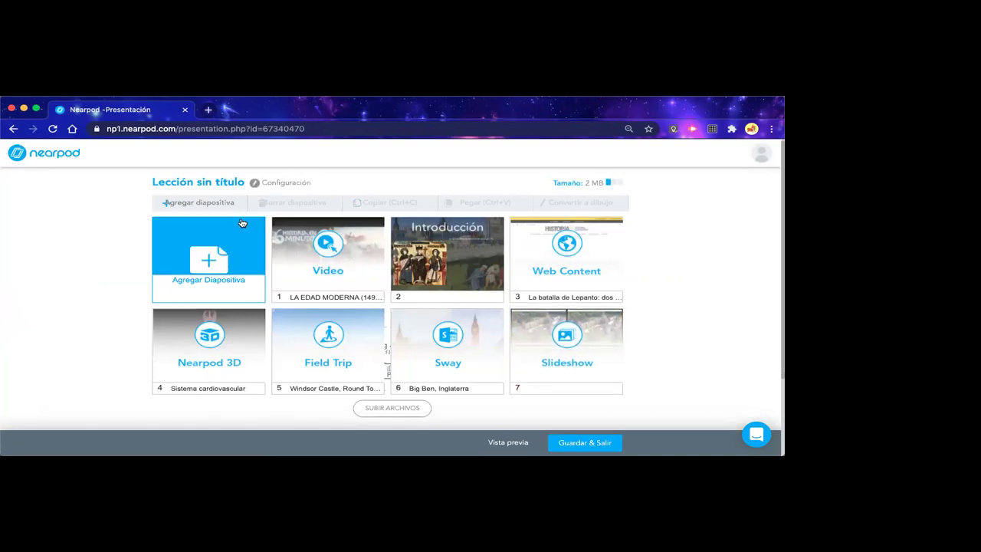
Examine the upload options for audio and gallery slides, leaving the new-slide dialog without adding anything
click(222, 203)
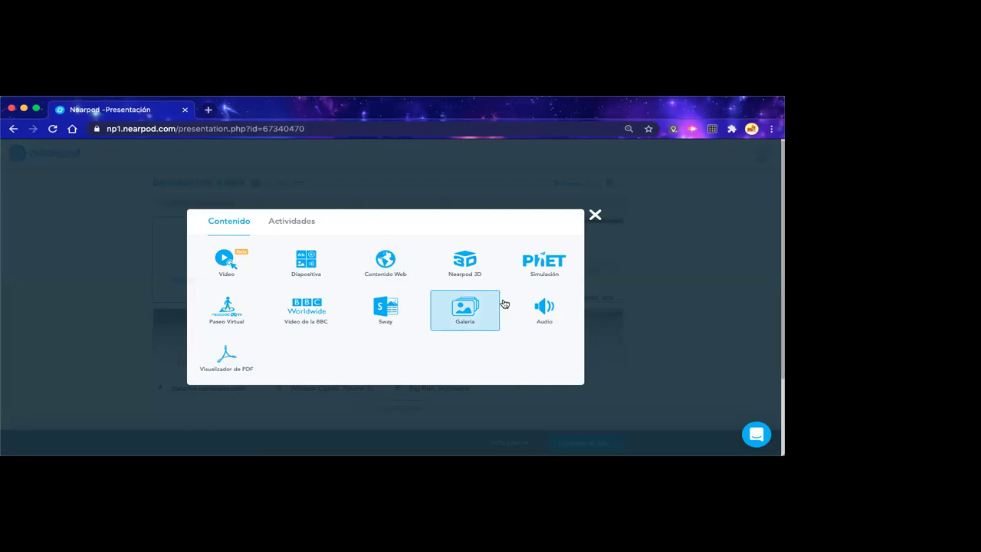
click(544, 310)
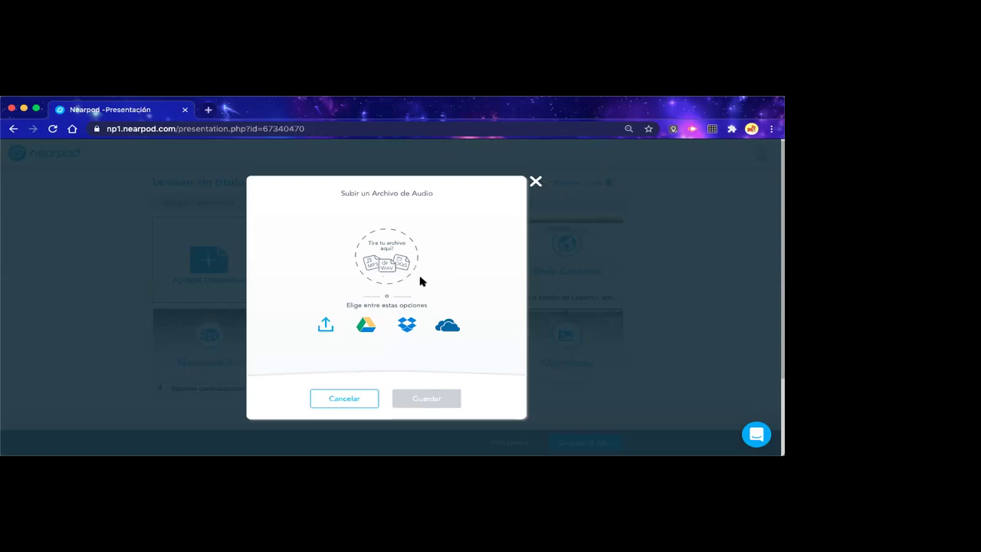
click(537, 183)
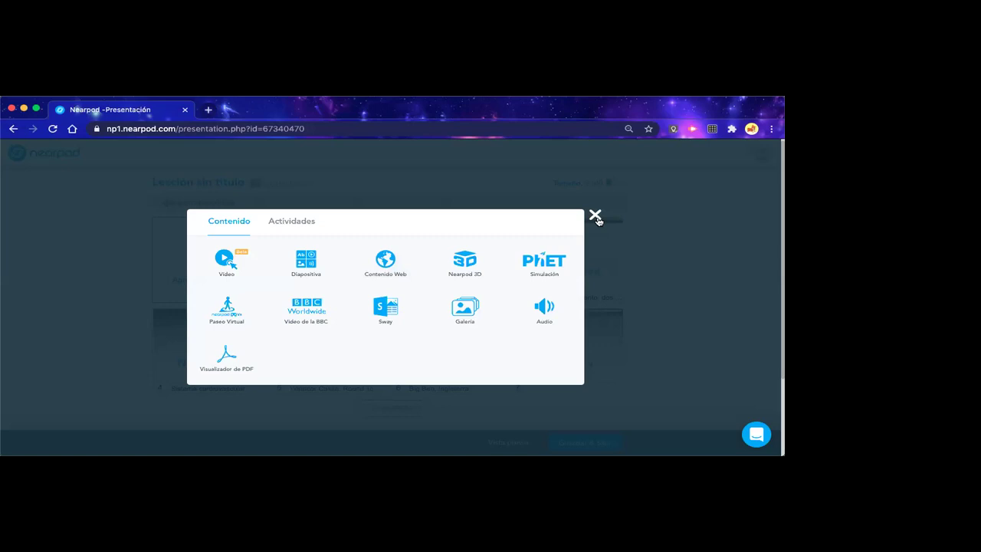
click(469, 306)
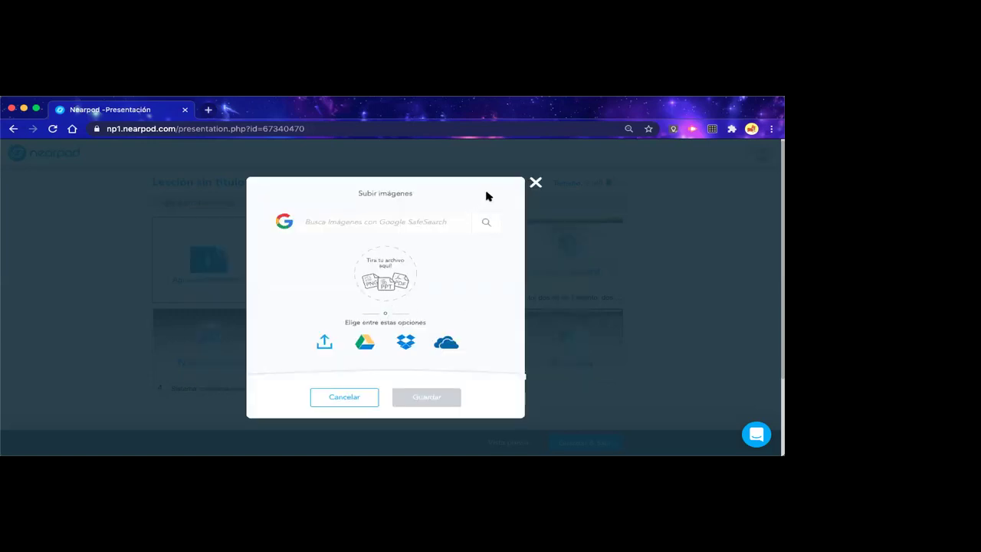
click(536, 183)
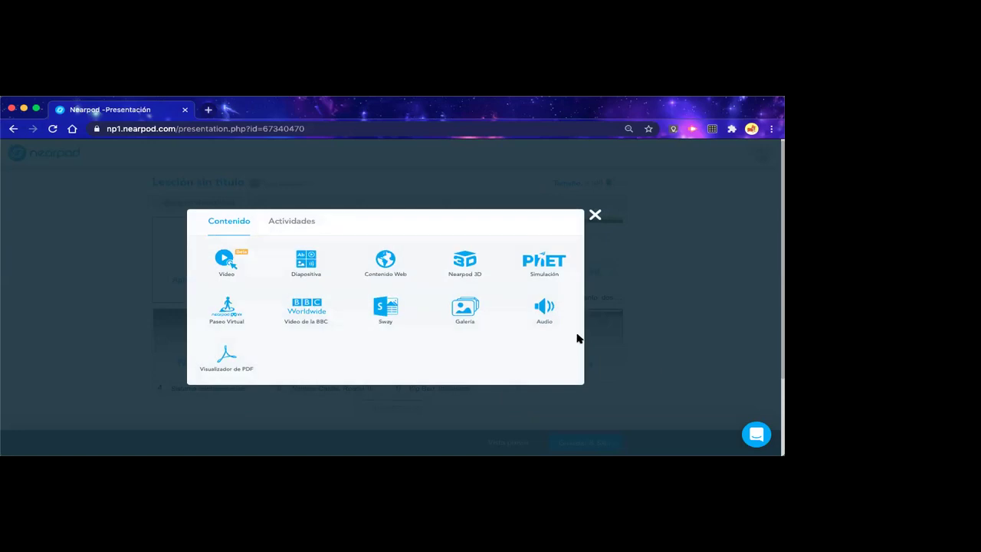
click(598, 217)
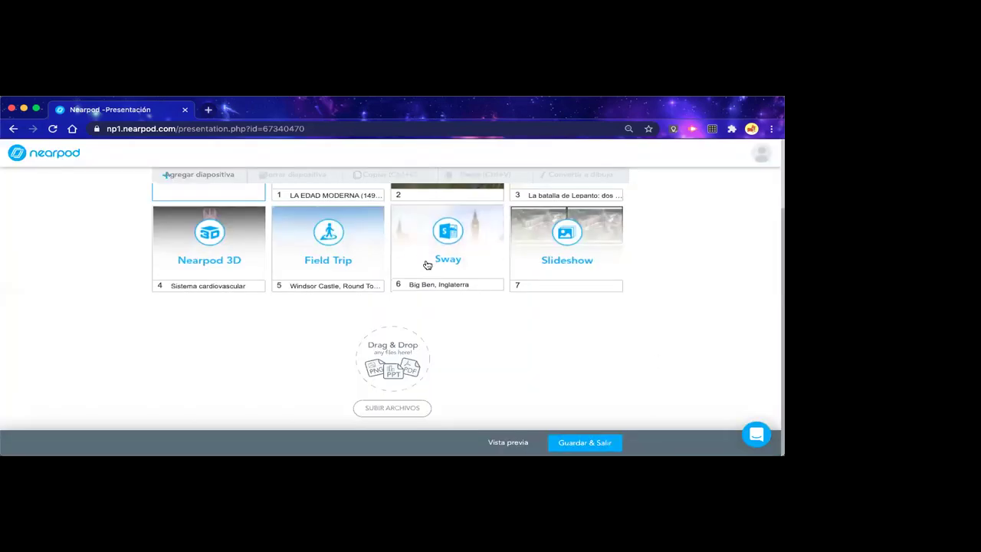
Open the Slideshow slide's gallery and delete the blank image at the end of the first row
click(567, 255)
click(564, 264)
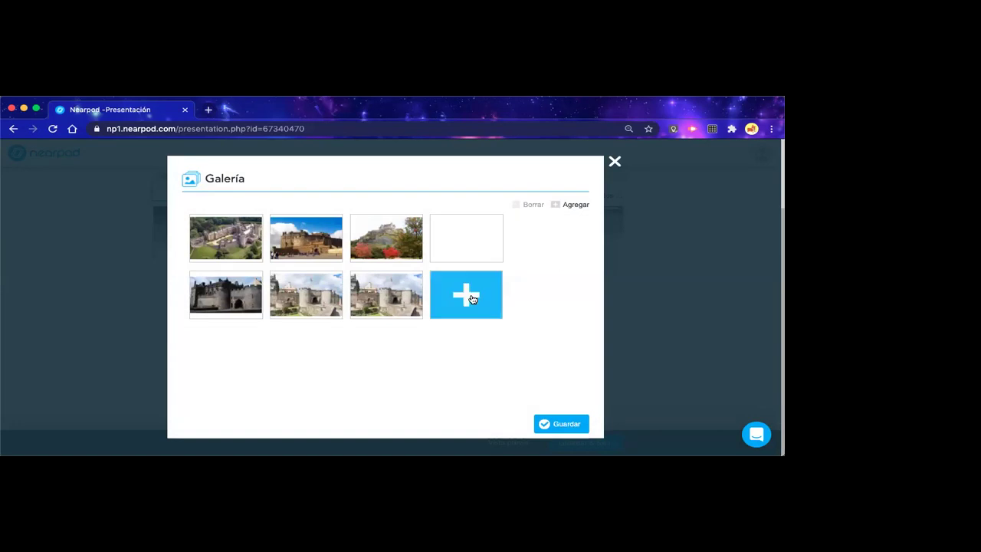
click(447, 240)
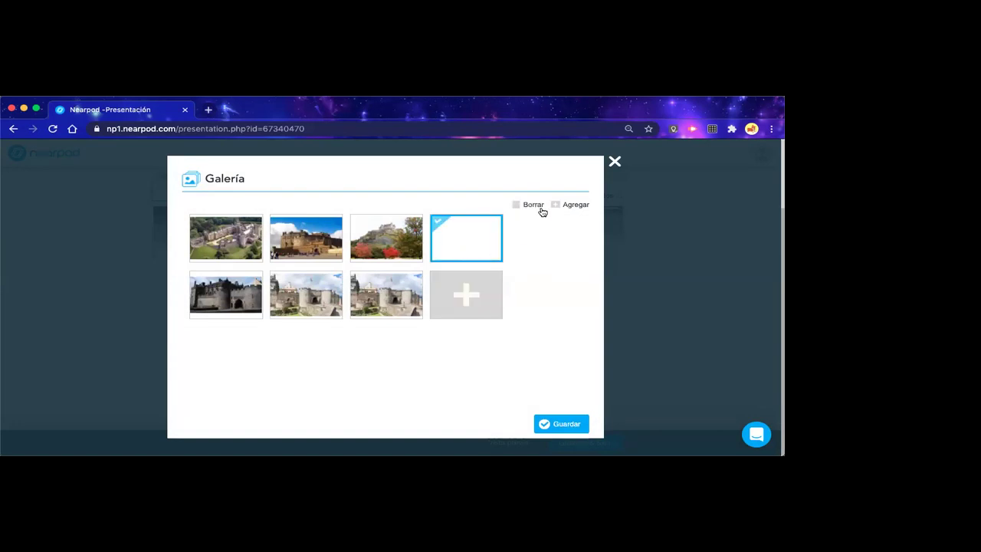
click(541, 209)
click(439, 244)
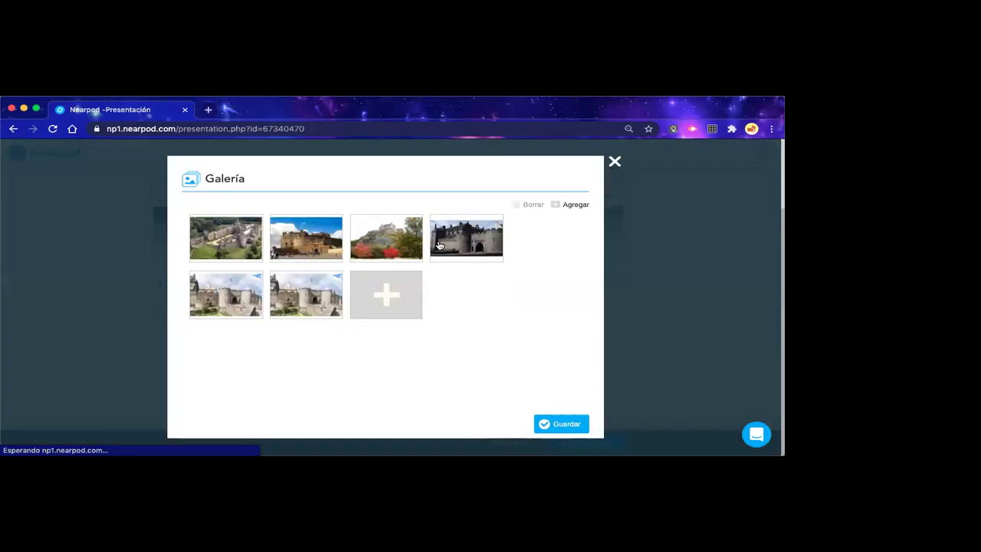
Delete the duplicate twin-towered castle photo at the end of the gallery and close the gallery
click(377, 299)
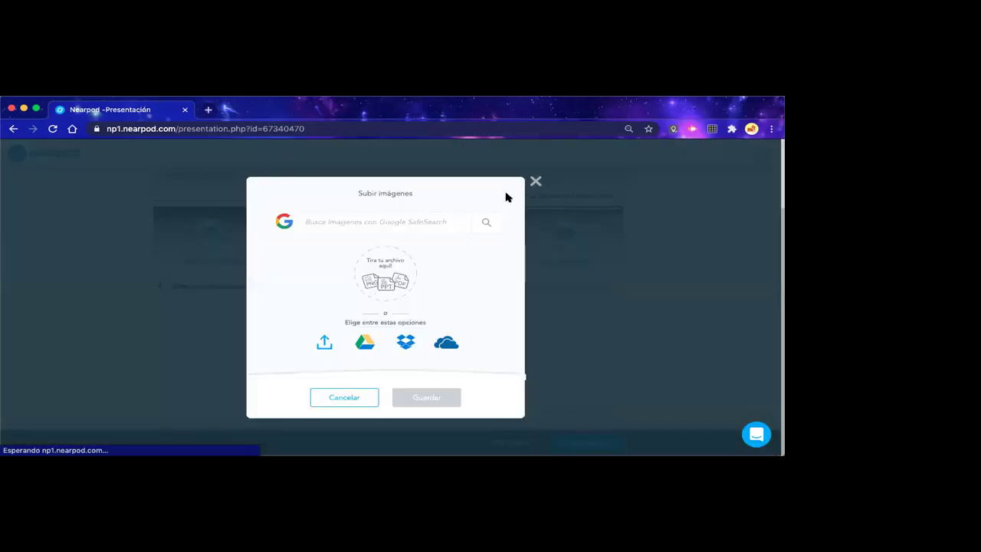
click(357, 399)
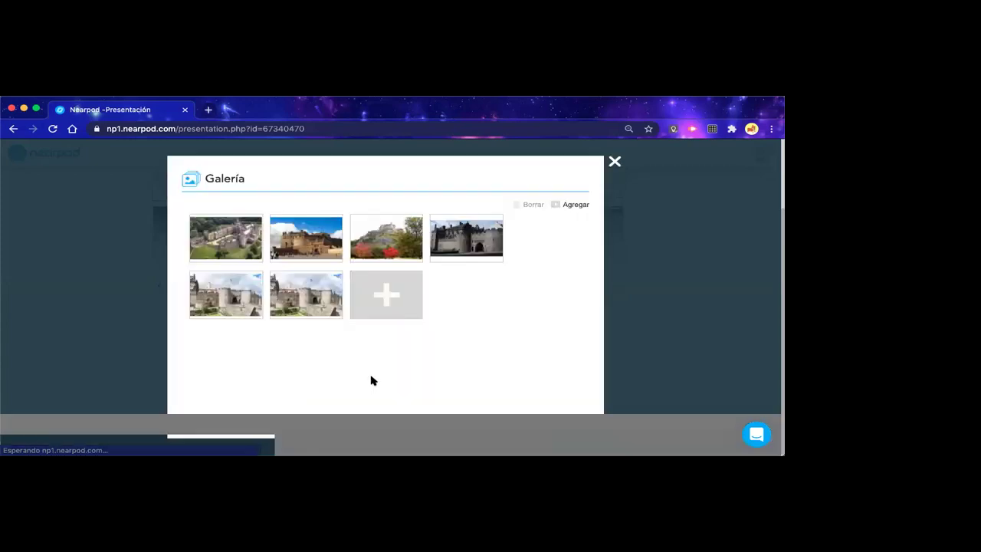
click(273, 313)
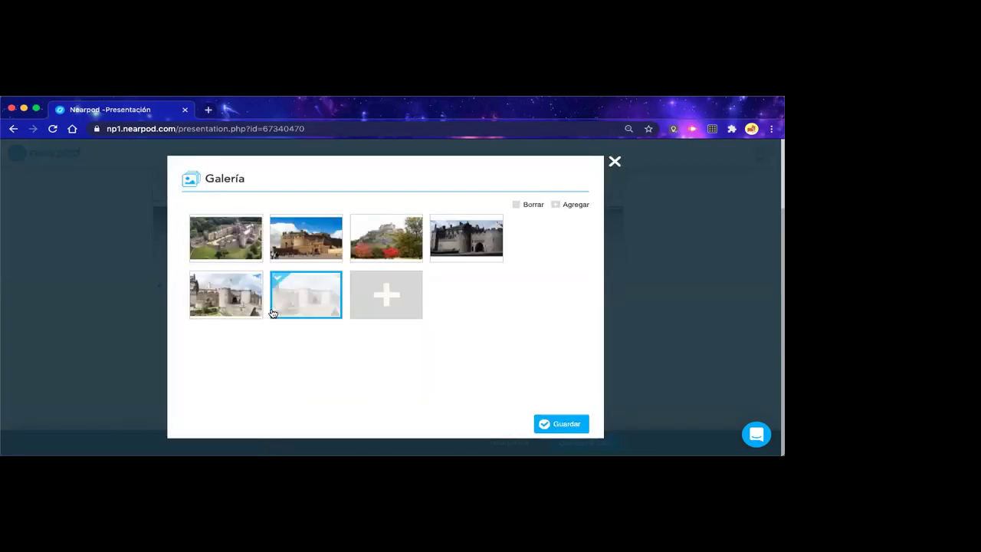
click(534, 206)
click(442, 244)
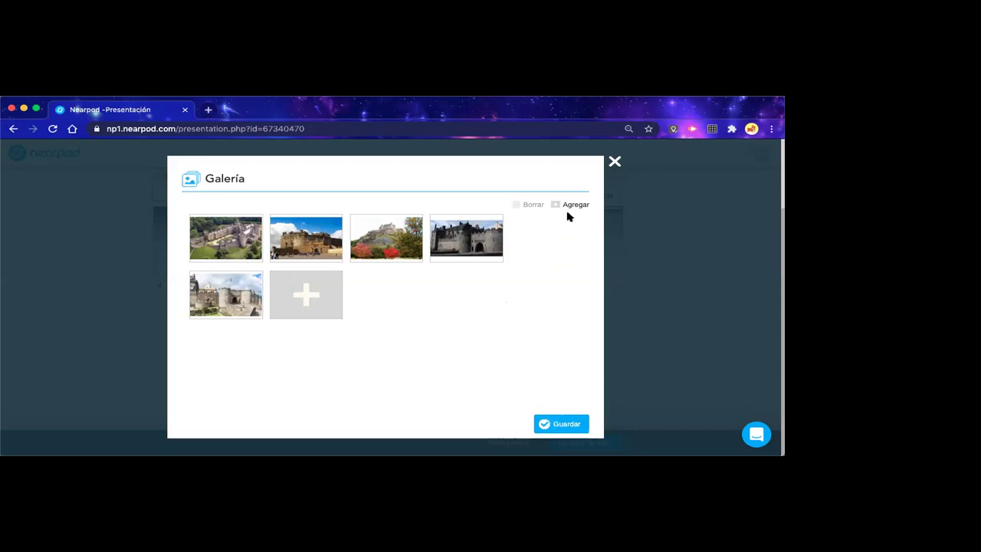
click(614, 162)
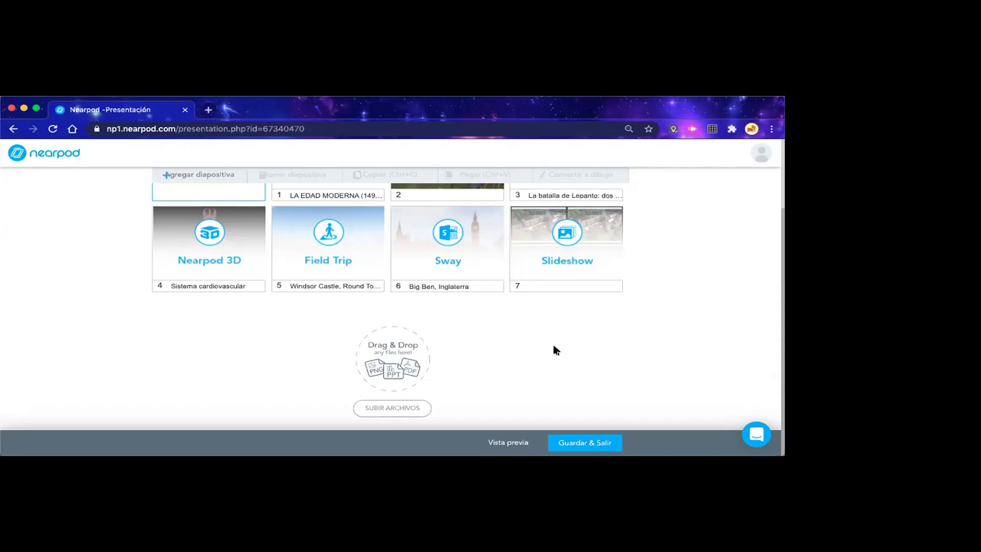
scroll(548, 350, up, 3)
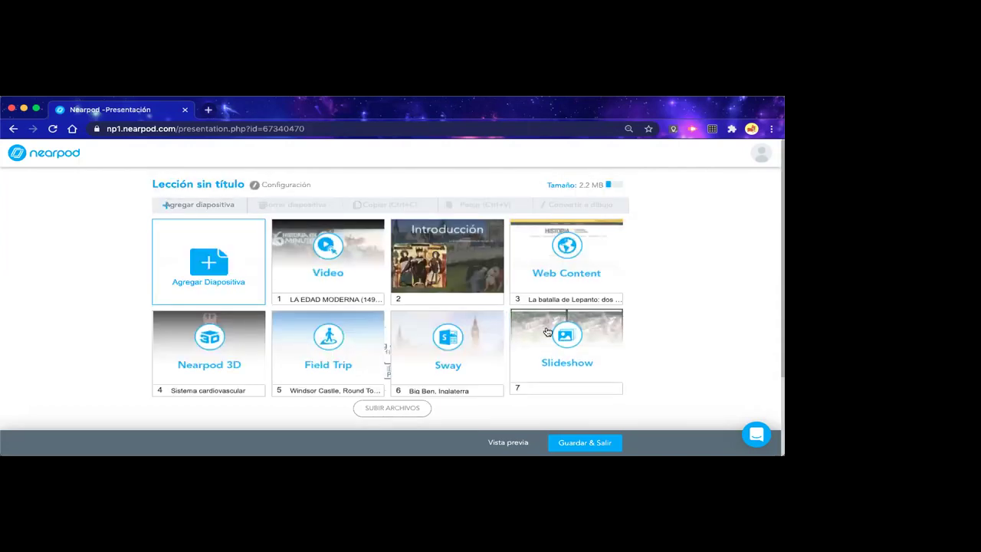
click(392, 283)
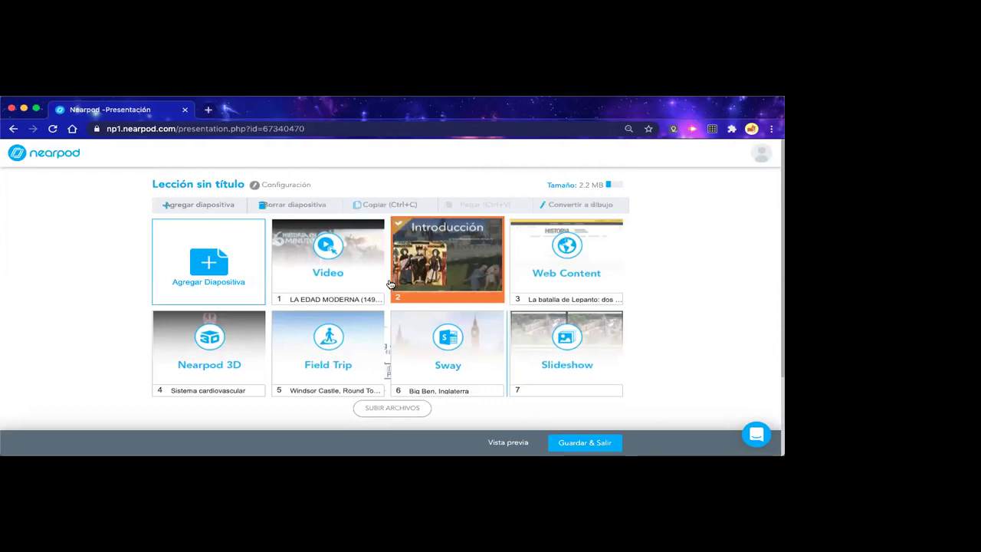
right_click(506, 279)
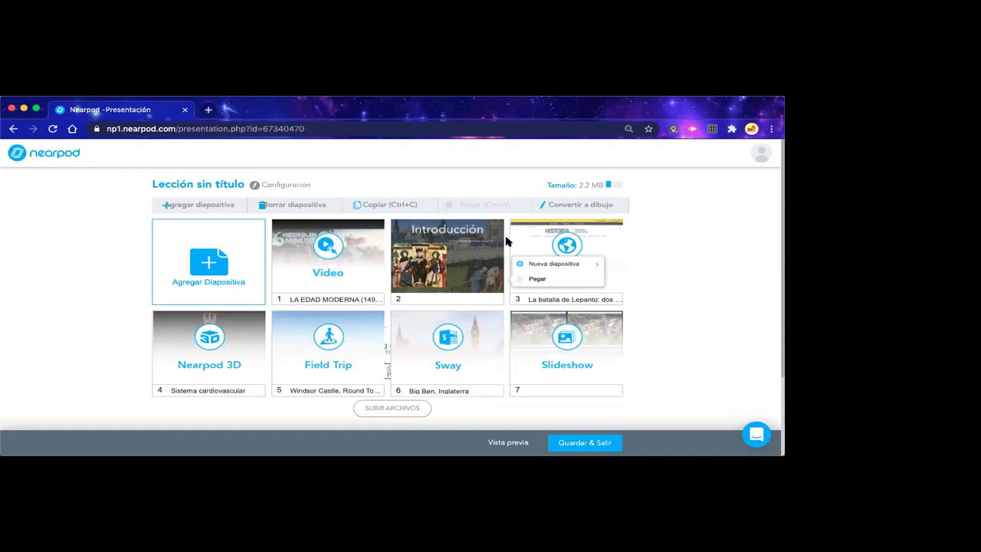
right_click(506, 239)
click(644, 279)
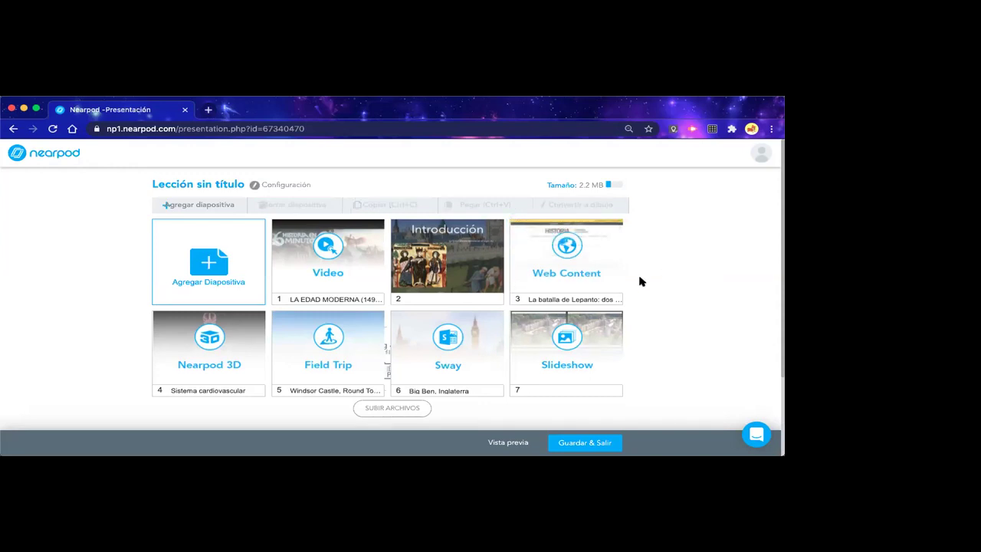
right_click(506, 279)
click(502, 279)
click(527, 271)
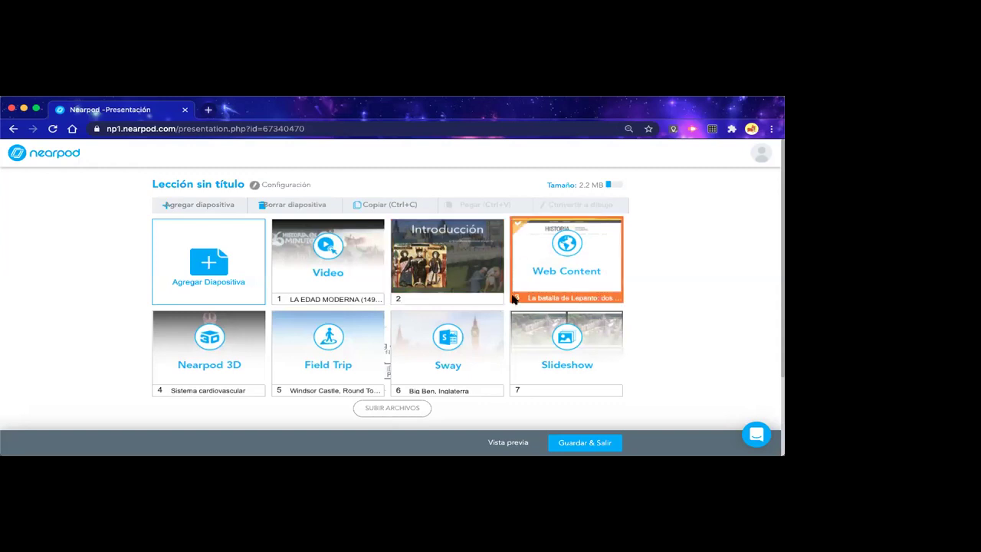
Examine the content and activity types available for a new slide between the Introducción and Web Content slides
click(452, 282)
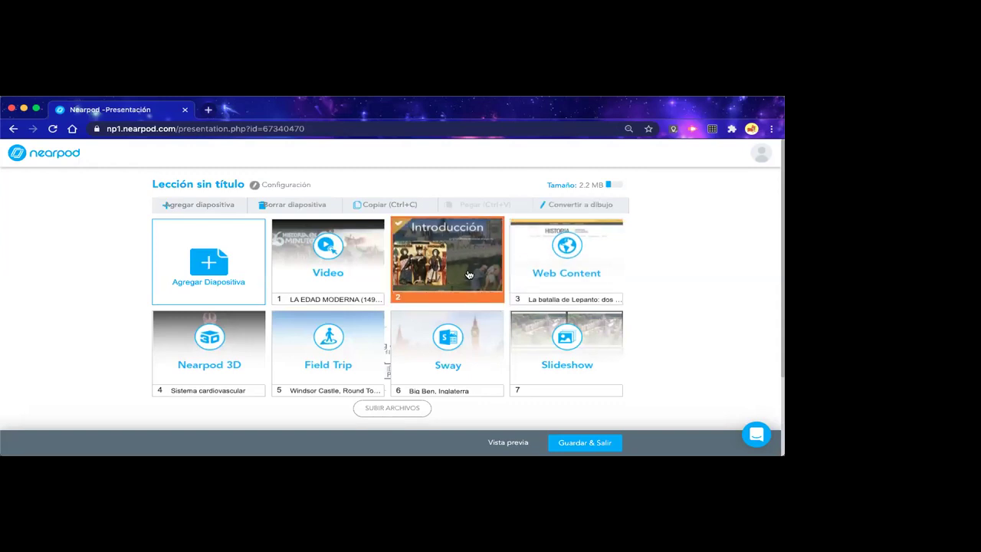
right_click(509, 280)
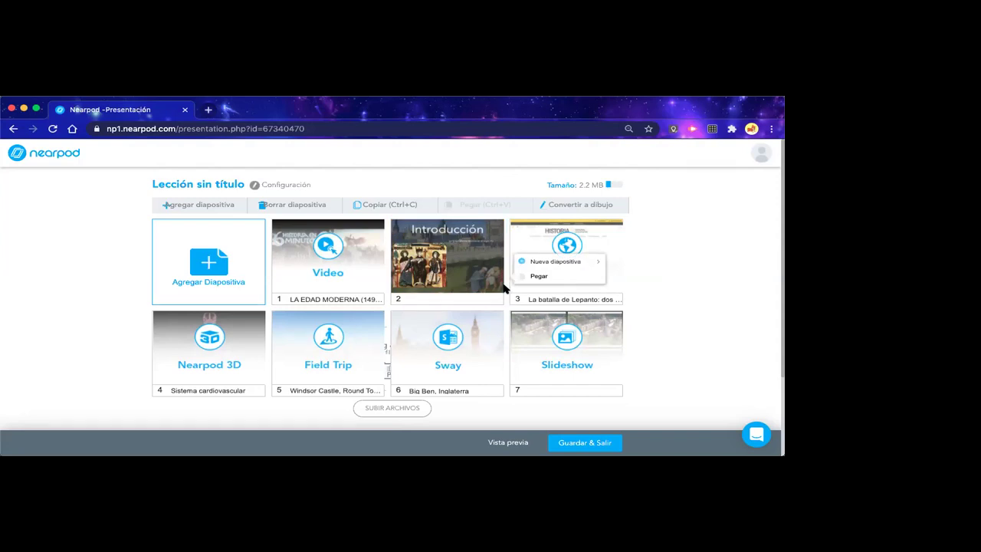
mouse_move(546, 265)
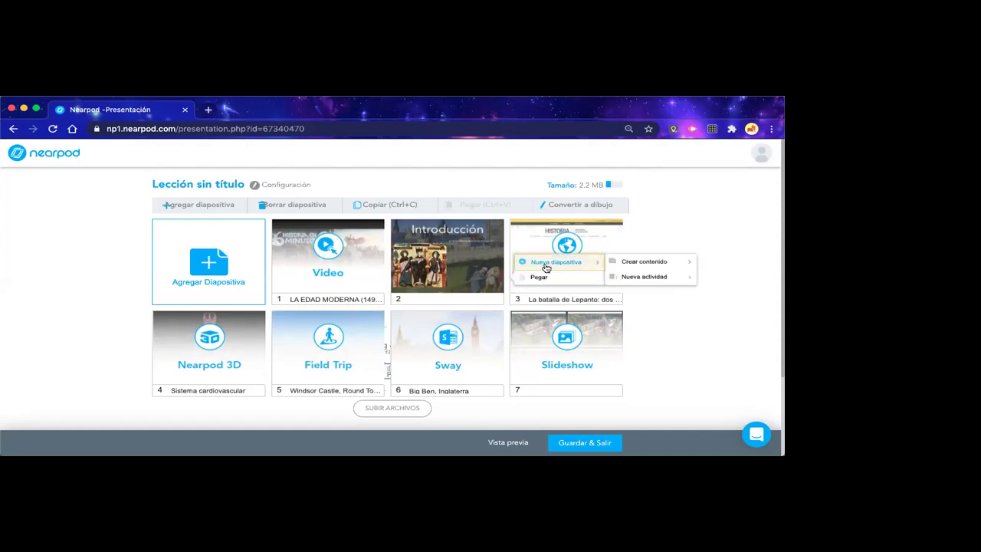
mouse_move(661, 261)
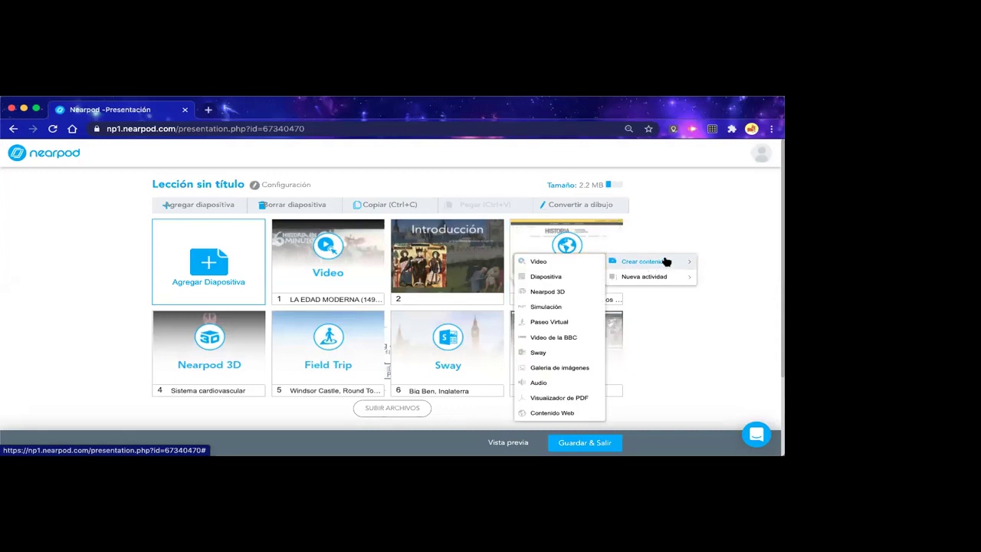
mouse_move(668, 279)
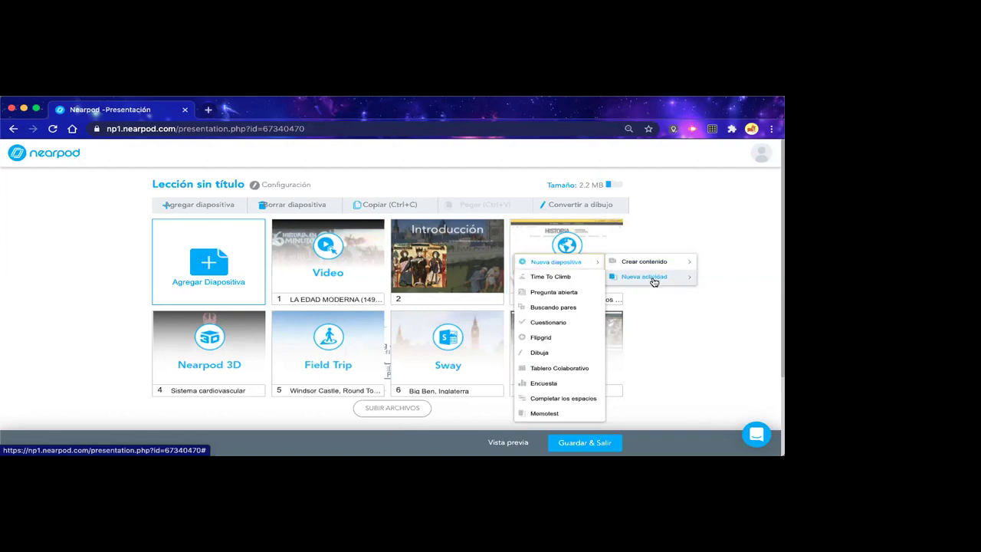
Add a new Time To Climb activity to the lesson
click(642, 329)
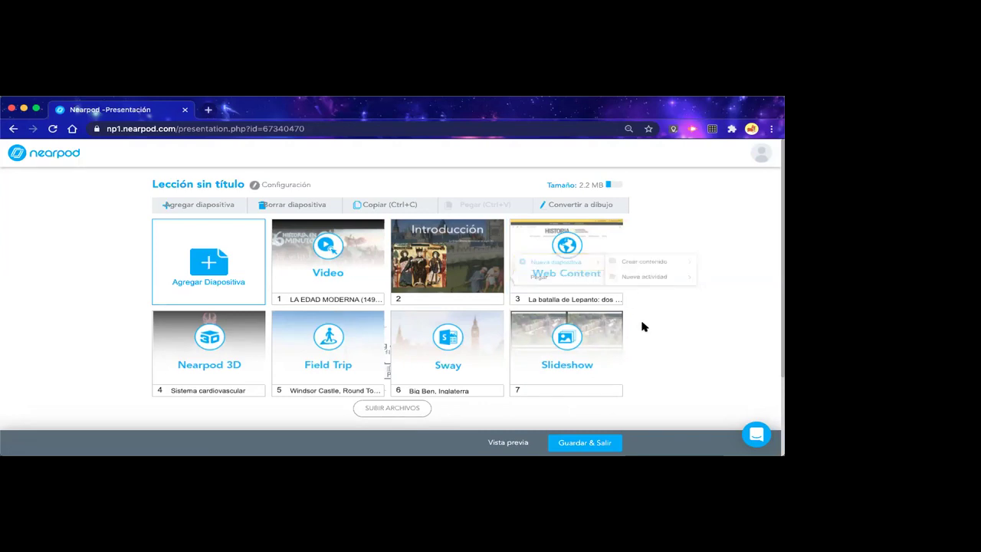
click(199, 206)
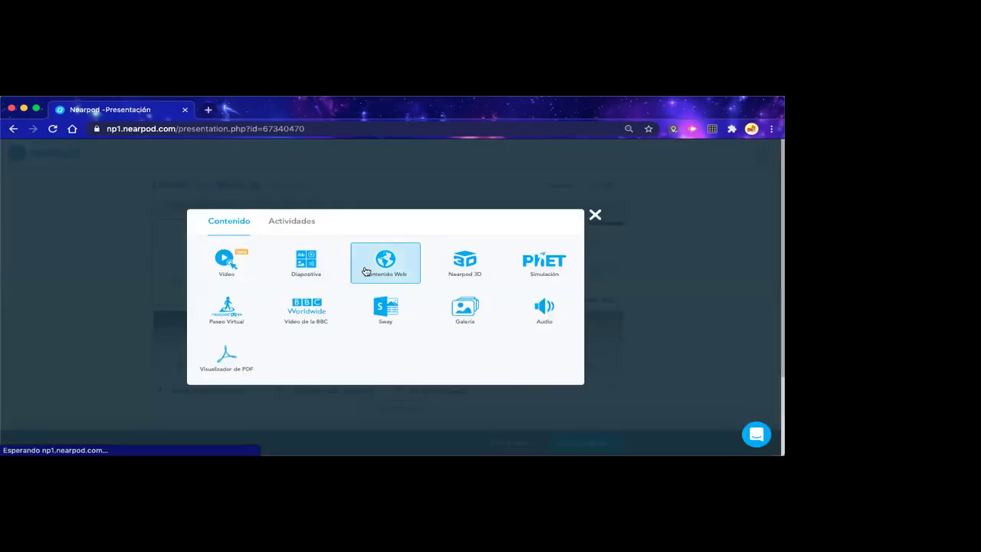
click(289, 223)
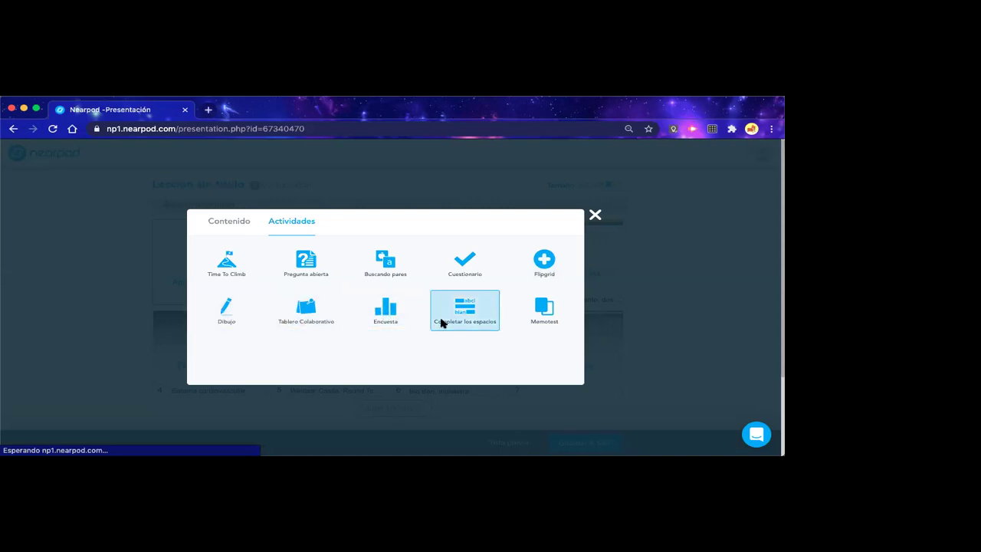
click(229, 273)
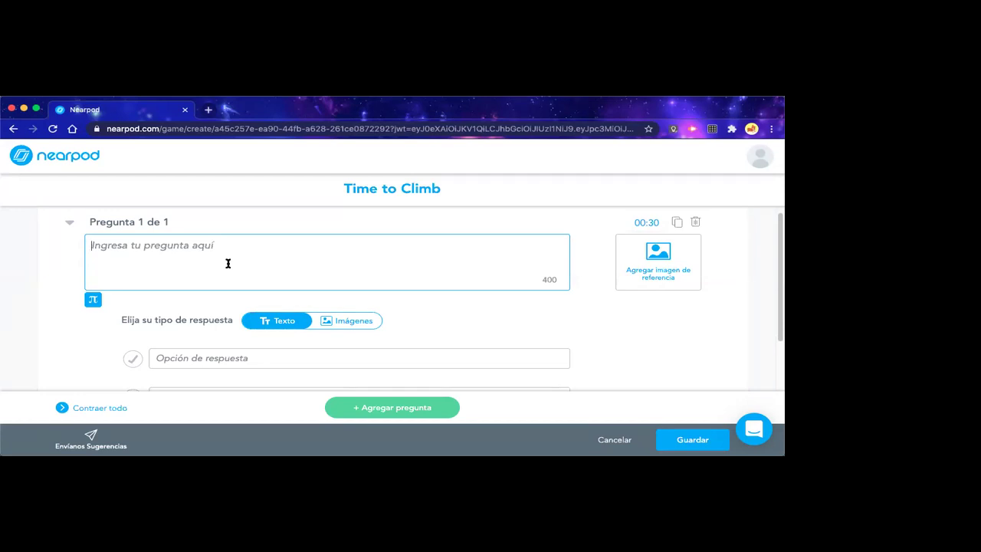
Enter "¿En qué siglo inicia la Edad Moderna?" as the text of question 1
text(¿çc)
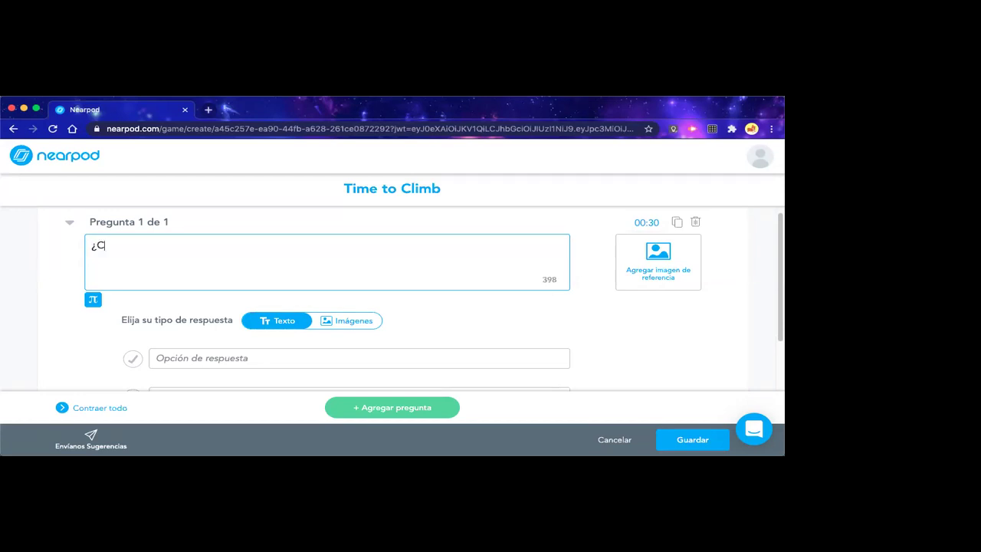
text(En q)
text(ué sgil)
text(iglo inicia la )
text(Edad Moderna?)
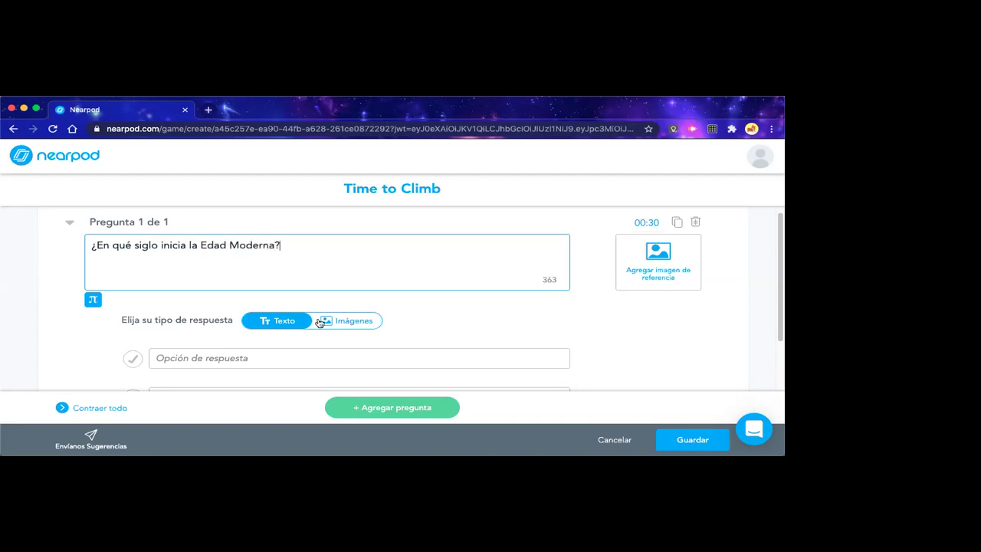
click(225, 358)
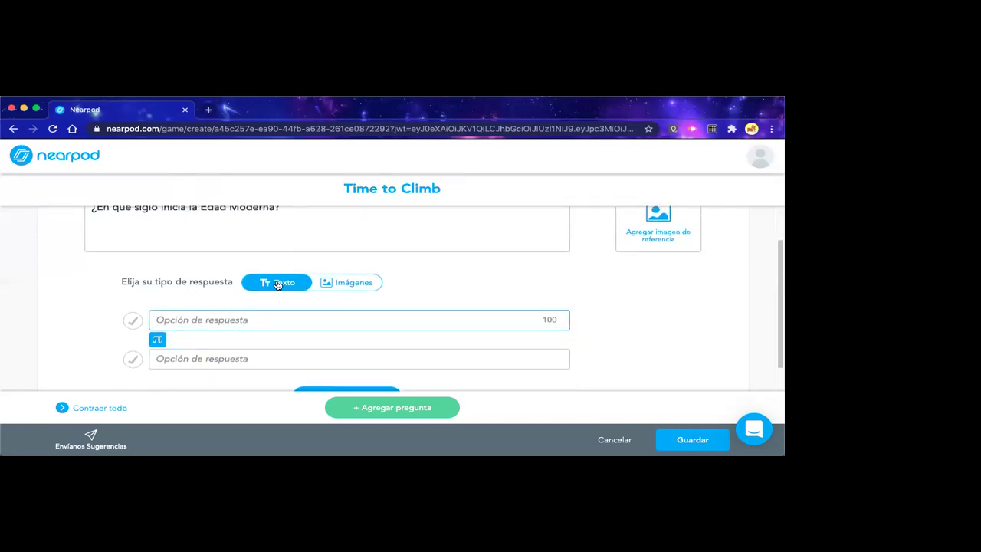
click(329, 283)
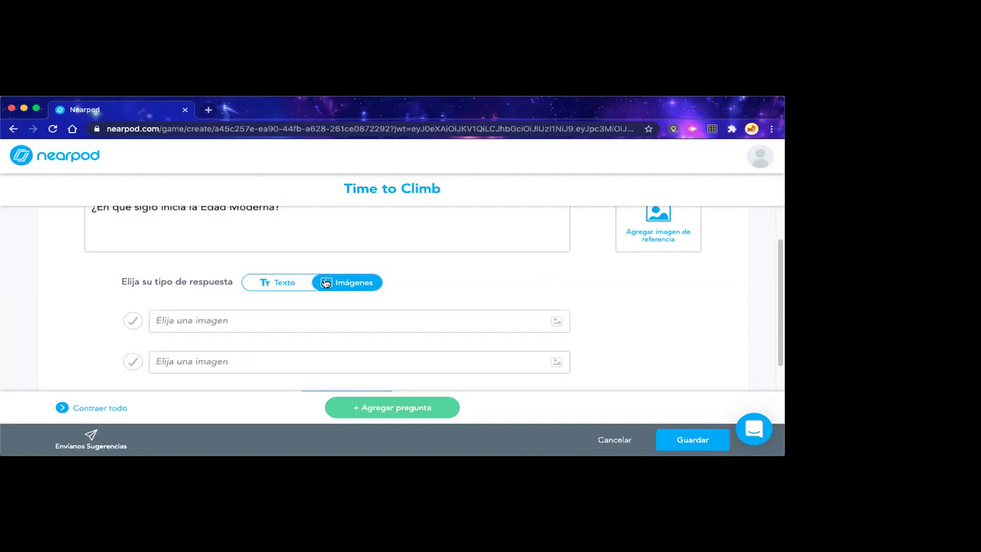
click(257, 324)
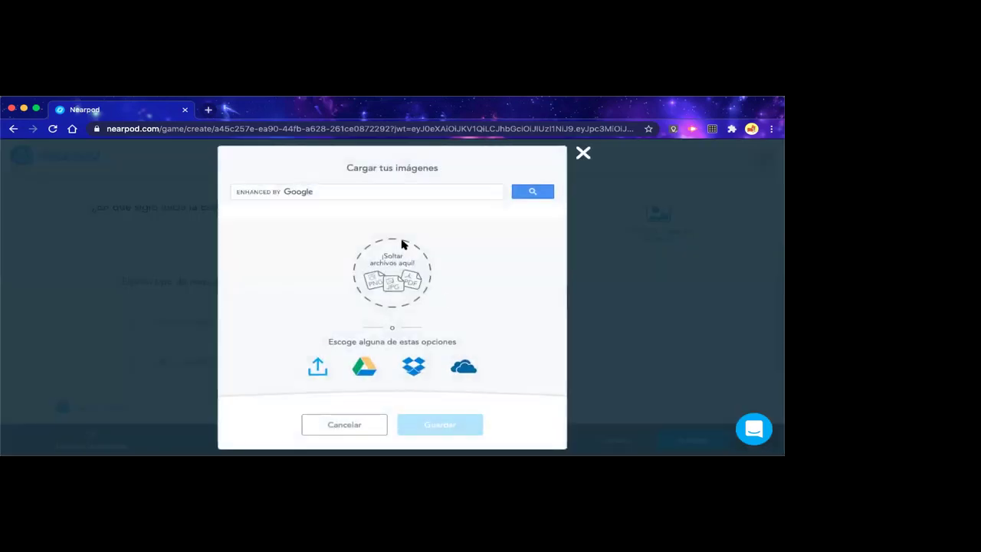
click(414, 197)
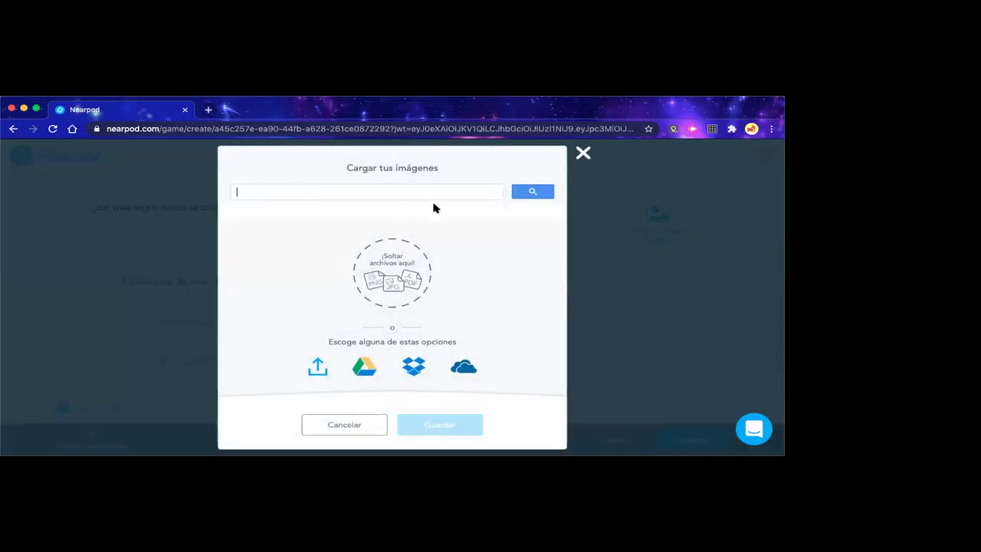
click(583, 155)
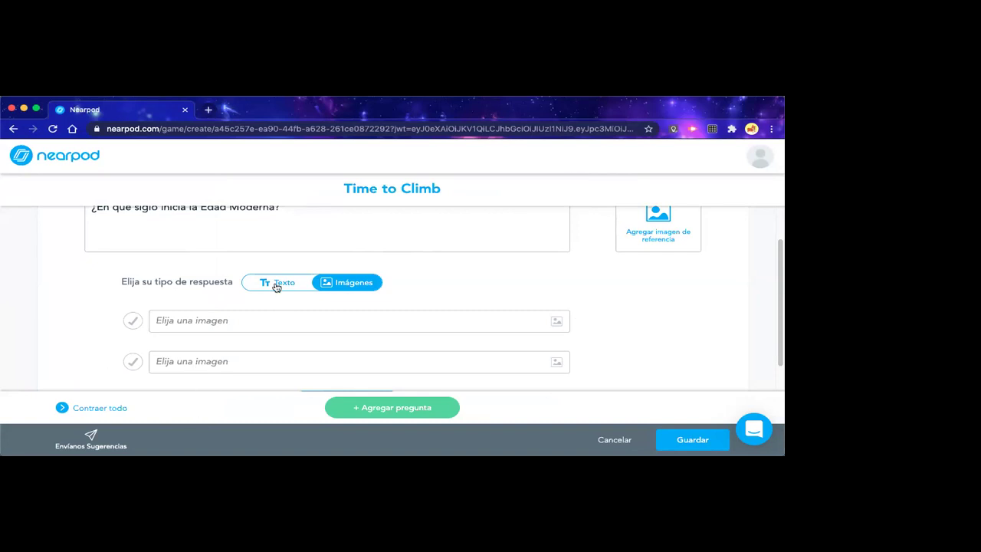
click(277, 284)
Fill in question 1's first two text answers with "Siglo XV" and "Siglo XIV"
click(246, 320)
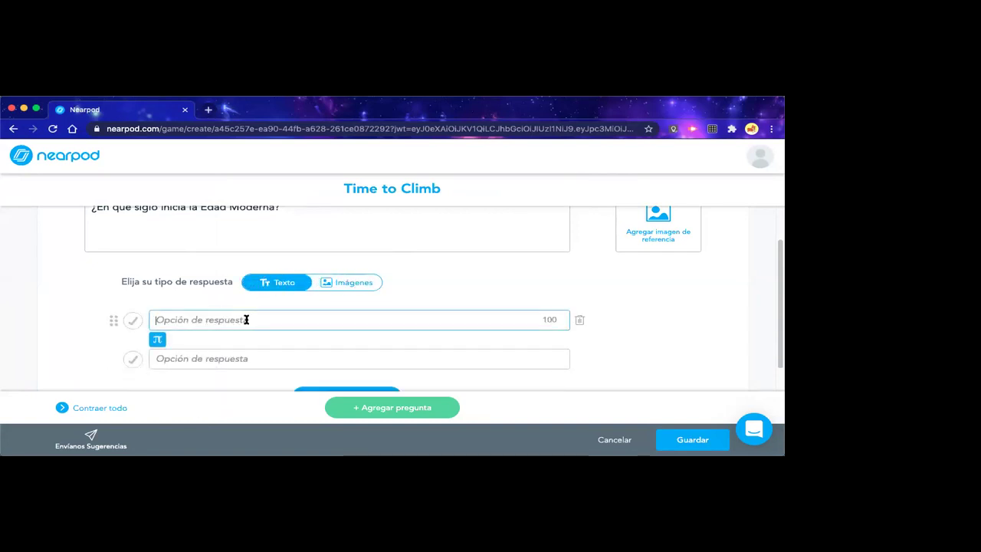
text(Siglo XV)
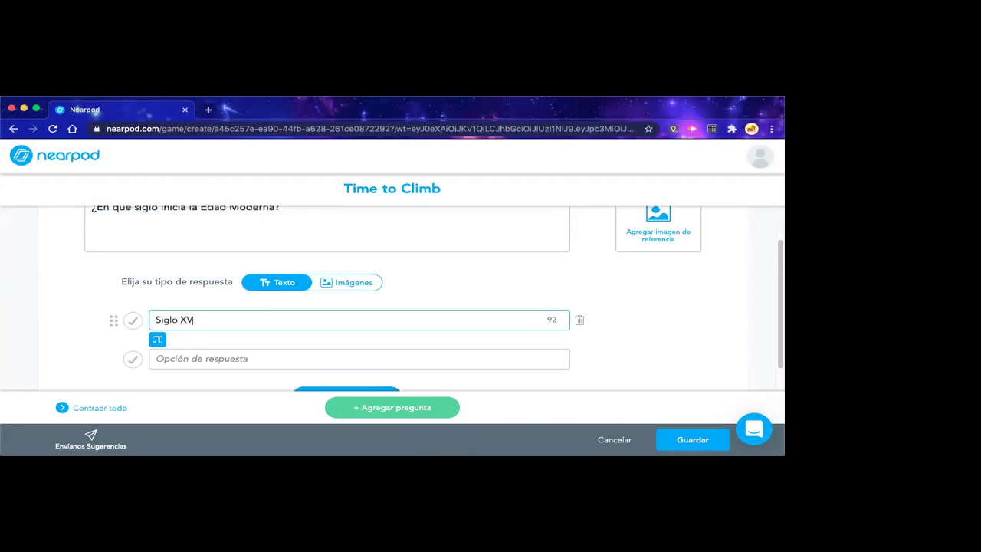
click(227, 359)
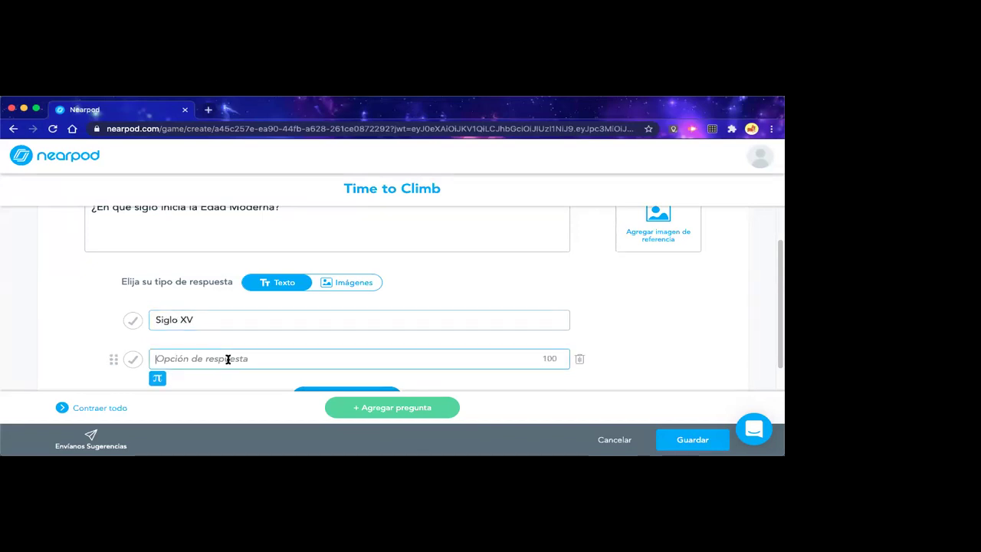
text(Siglo XIV)
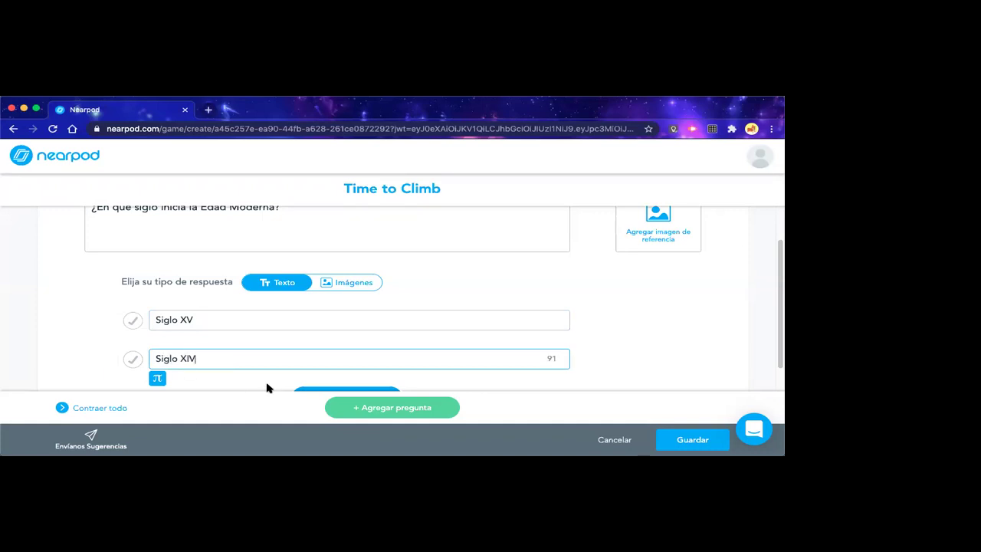
Add a third answer, "Siglo XVIII", to question 1 and mark "Siglo XV" as the correct answer
scroll(286, 386, down, 2)
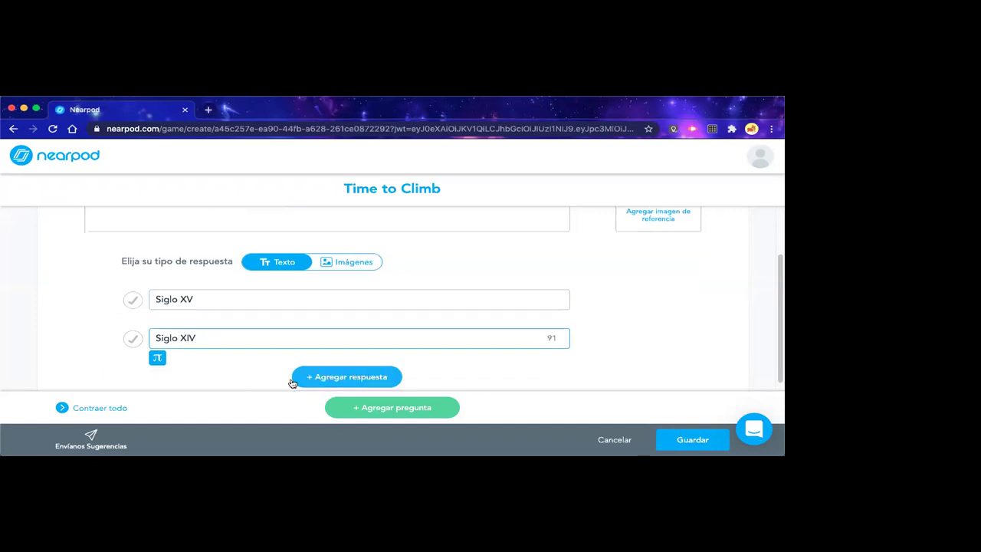
click(337, 369)
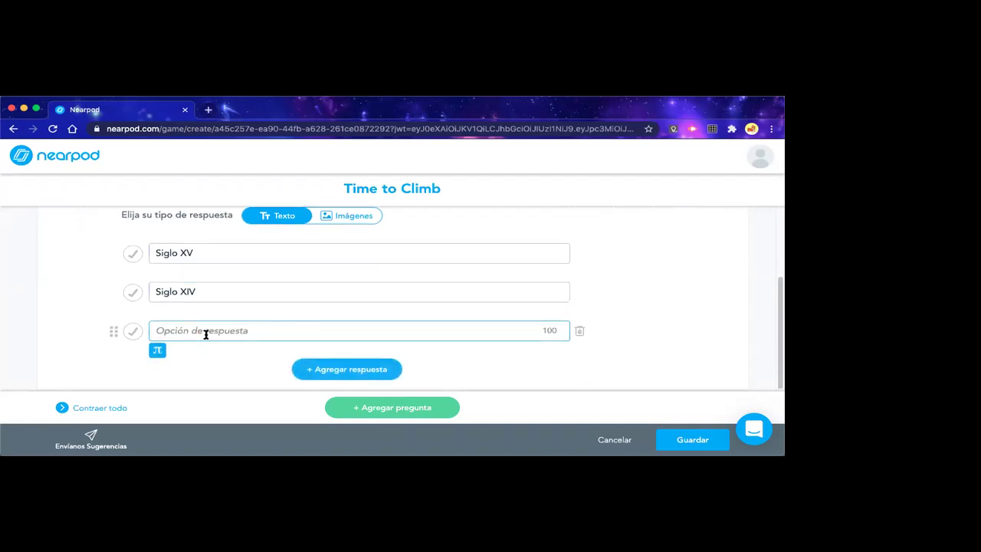
text(Siglo )
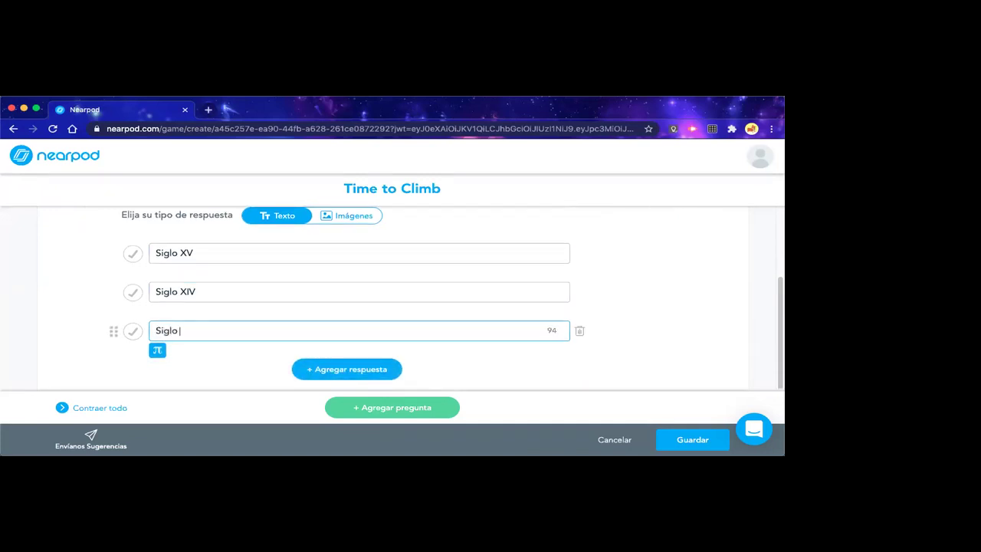
text(V)
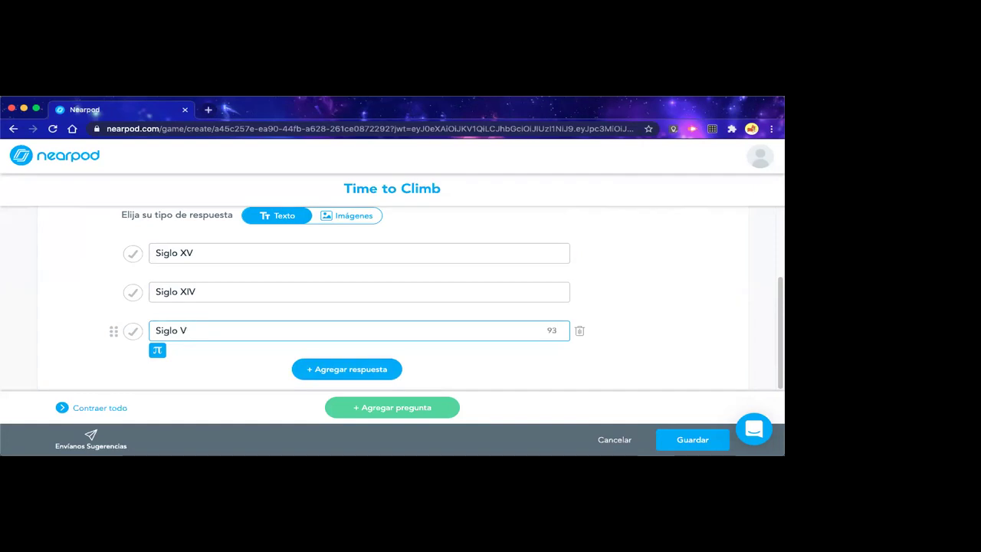
key(BackSpace)
text(XVIII)
click(469, 376)
click(132, 253)
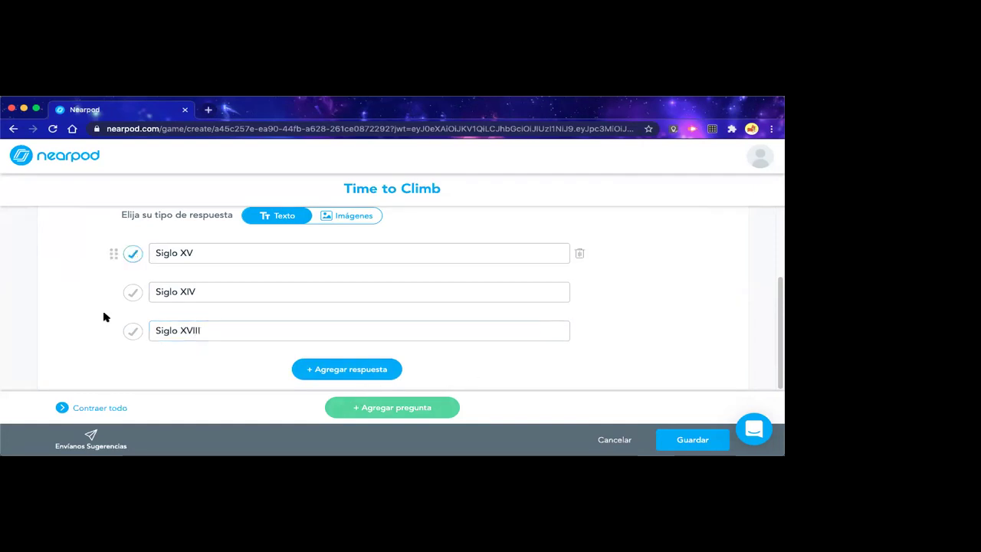
Add a second question with the text "¿En qué siglo termina la Edad Moderna?"
scroll(49, 328, up, 2)
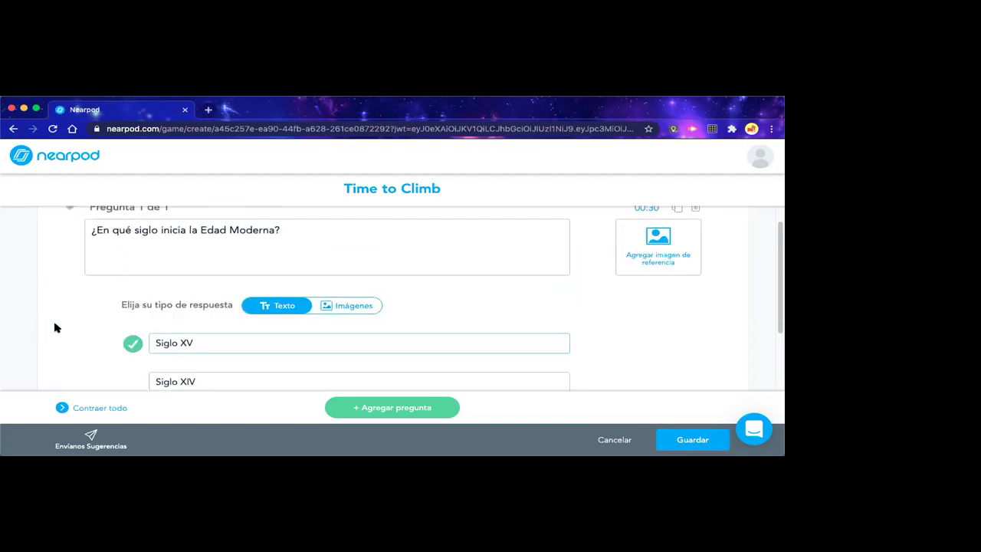
scroll(54, 328, down, 2)
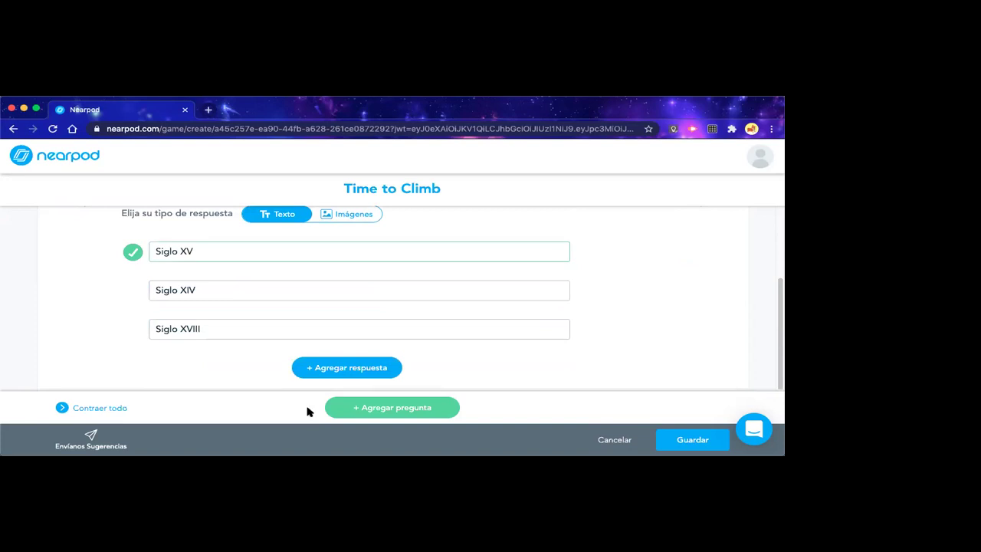
click(410, 414)
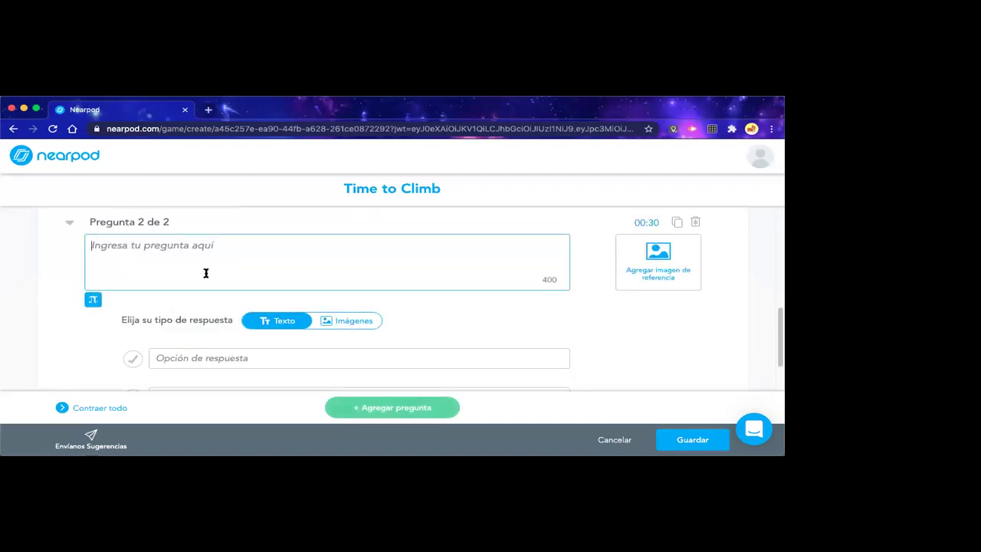
text(¿)
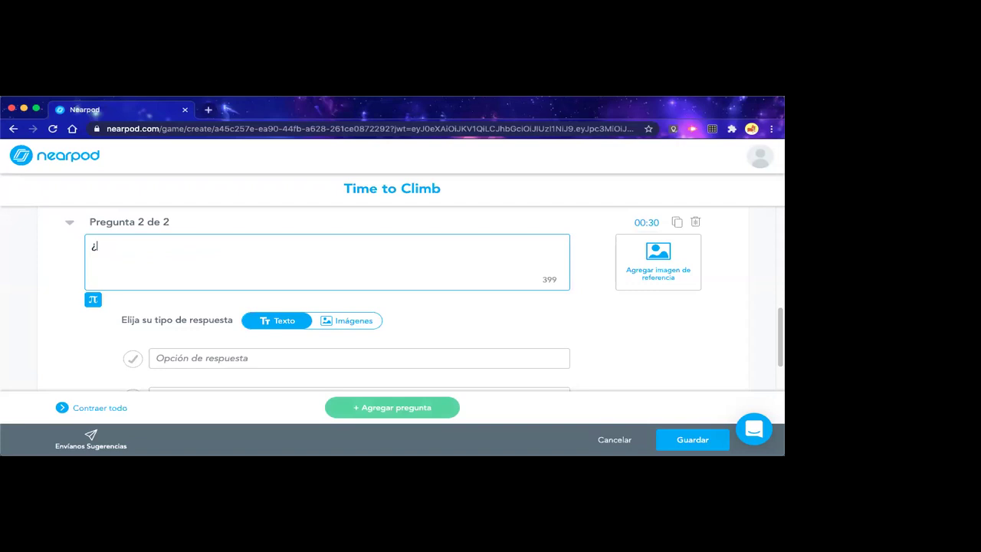
text(En qué siglo termina la E)
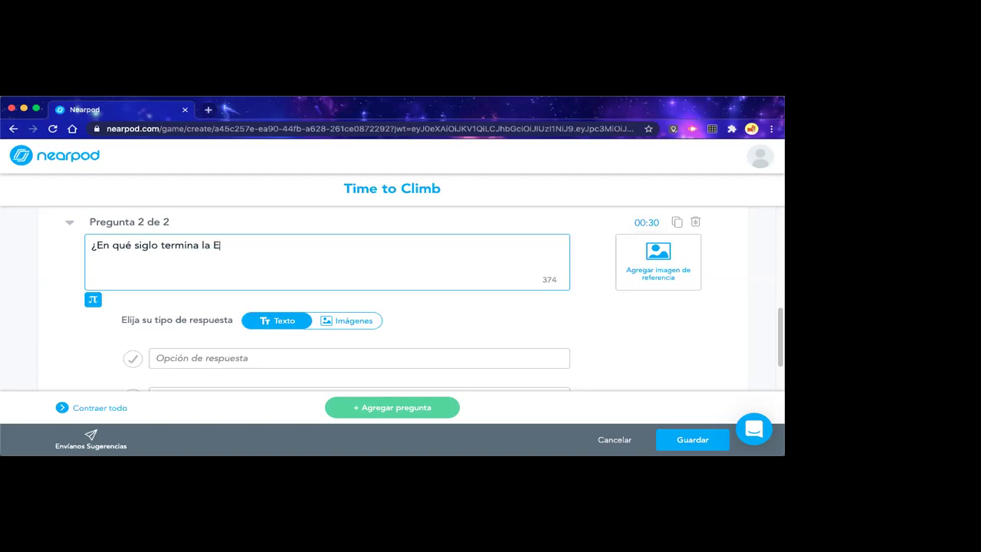
text(dad Moderna?)
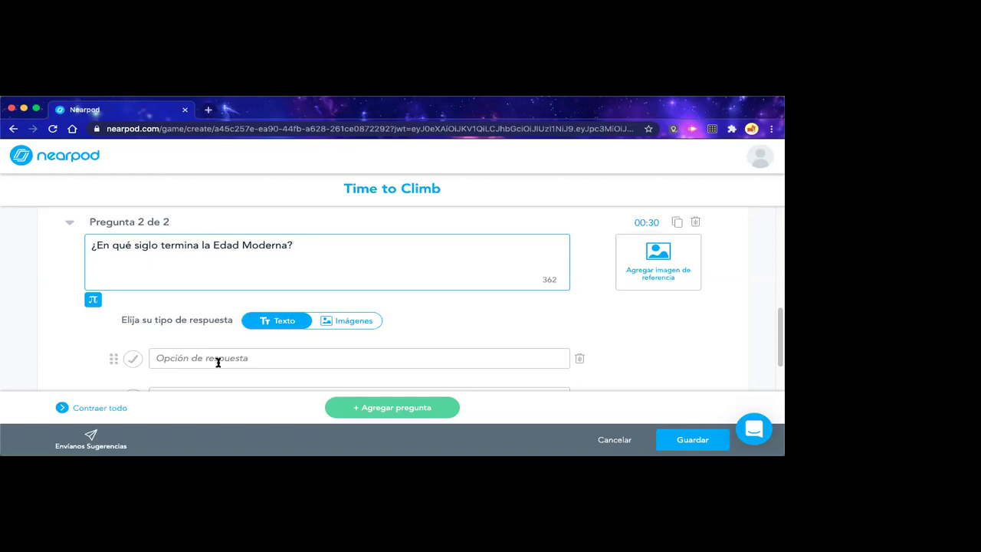
Fill in question 2's first two answers with "Siglo XVII" and "Siglo XVIII"
scroll(212, 352, down, 2)
click(207, 316)
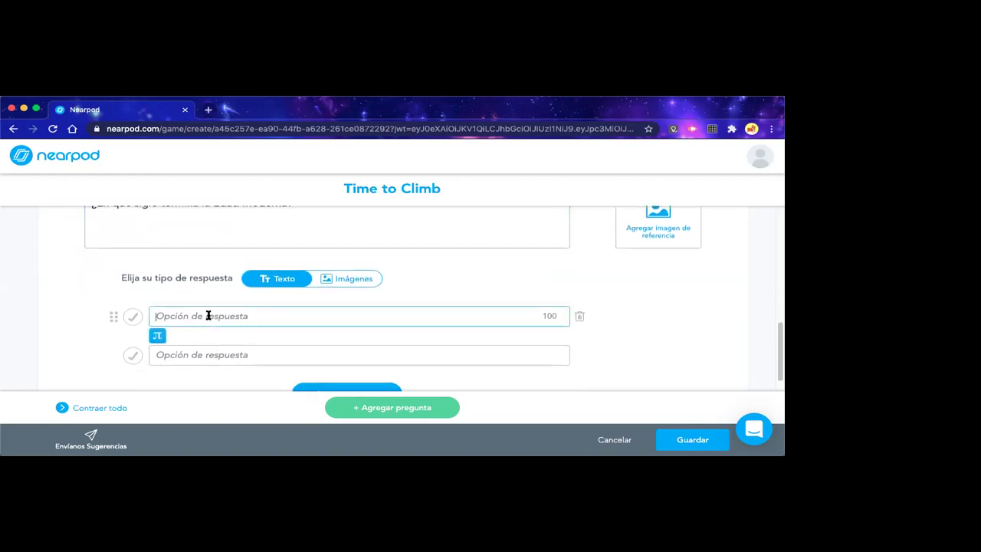
text(Siglo)
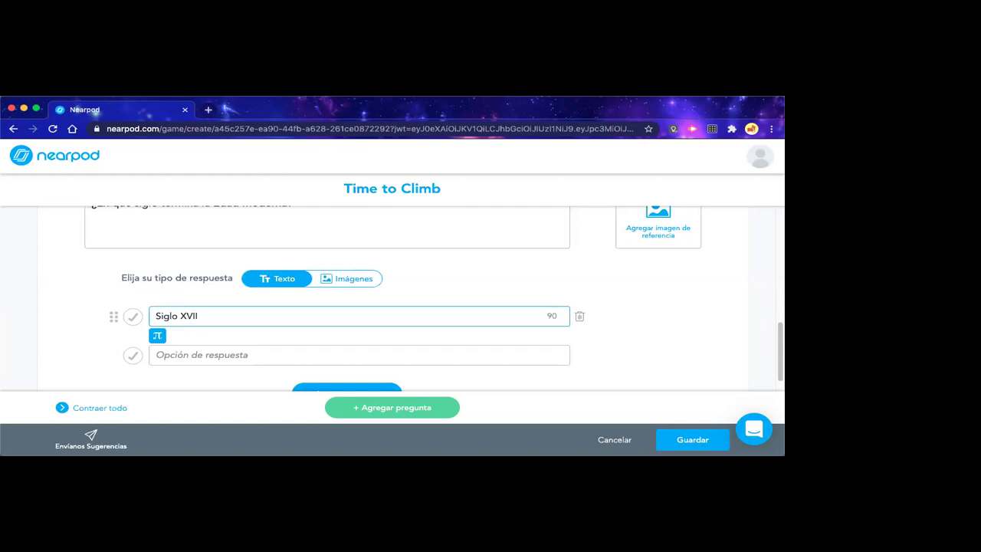
text(XVII)
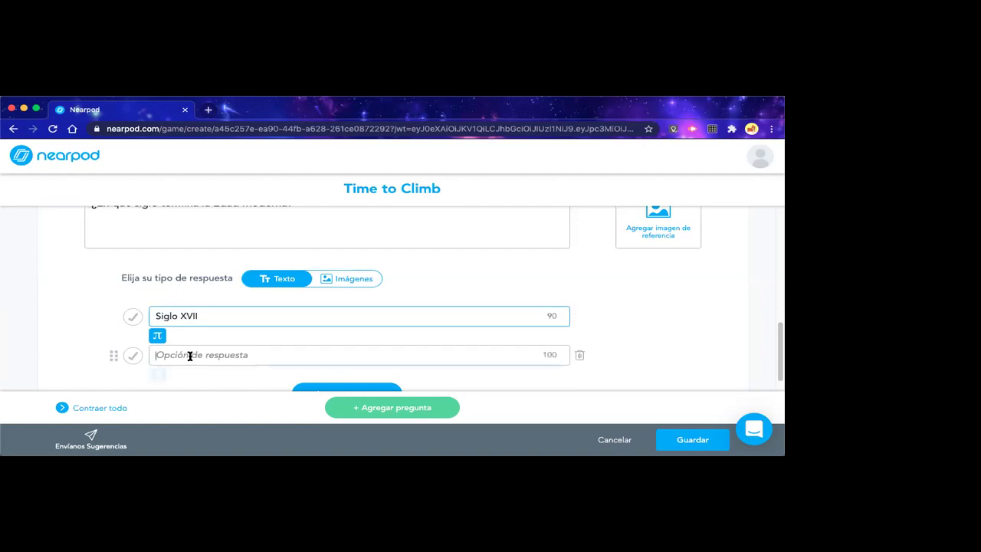
click(192, 354)
text(Siglo XVI)
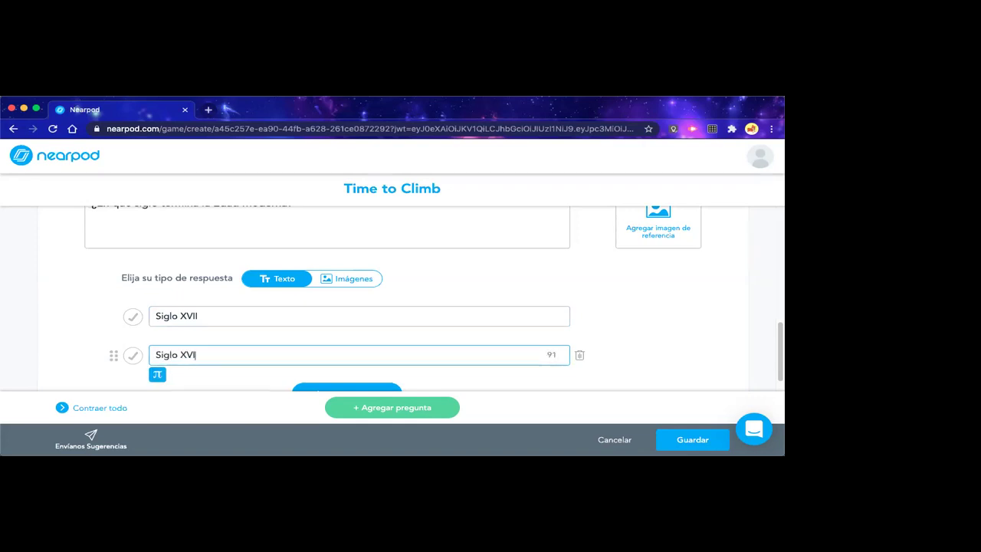
text(II)
Add a third answer, "Siglo XX", to question 2
scroll(270, 383, down, 1)
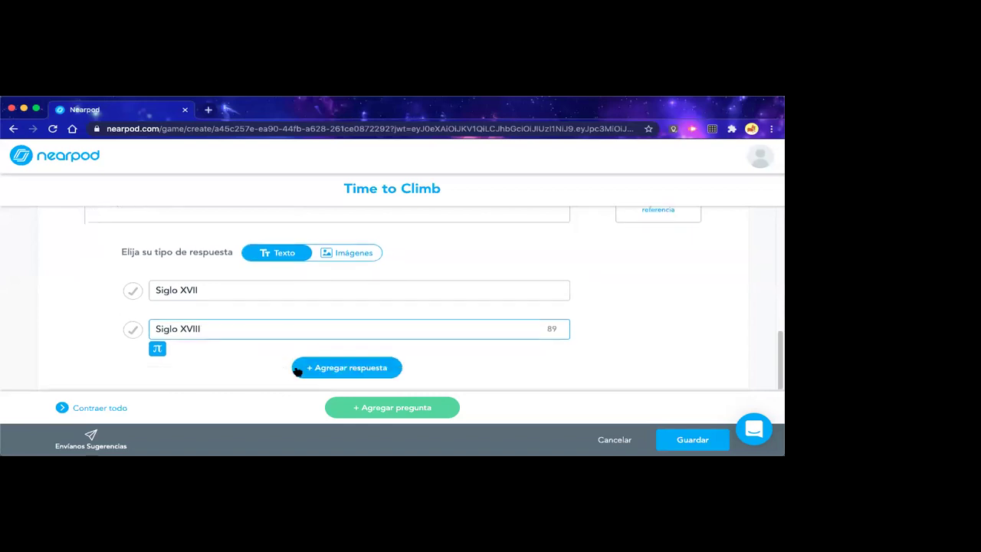
click(305, 371)
text(Sigll)
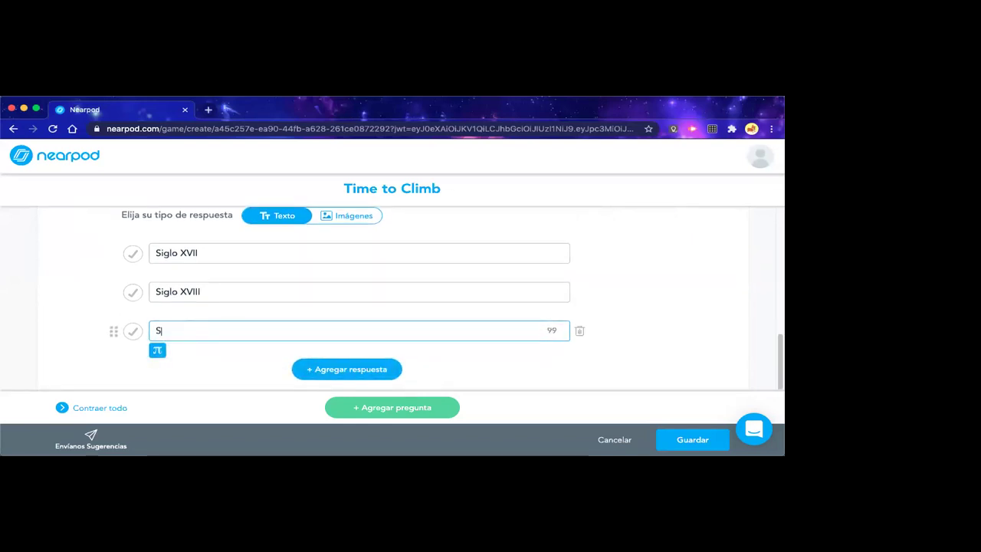
key(BackSpace)
key(BackSpace)
key(BackSpace)
text(glo XX)
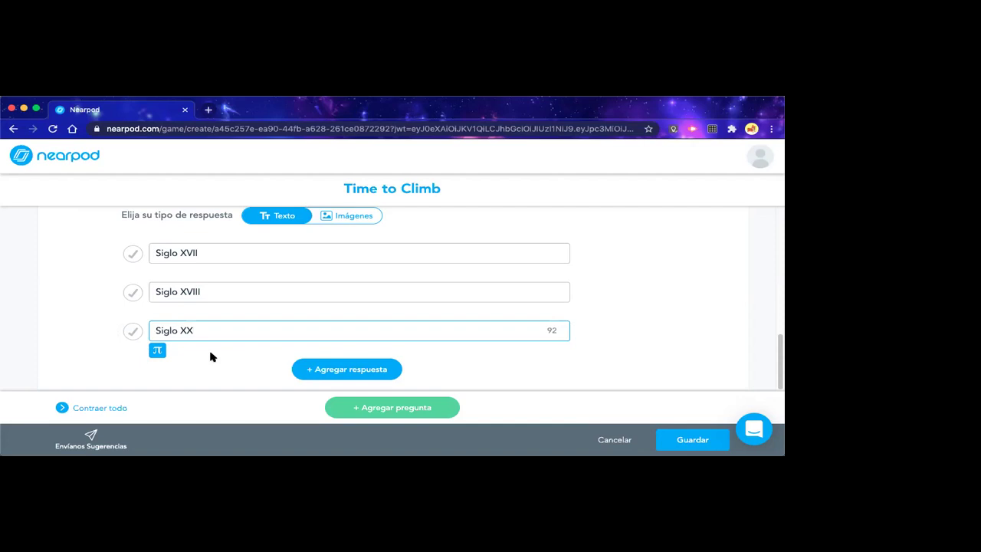
click(234, 374)
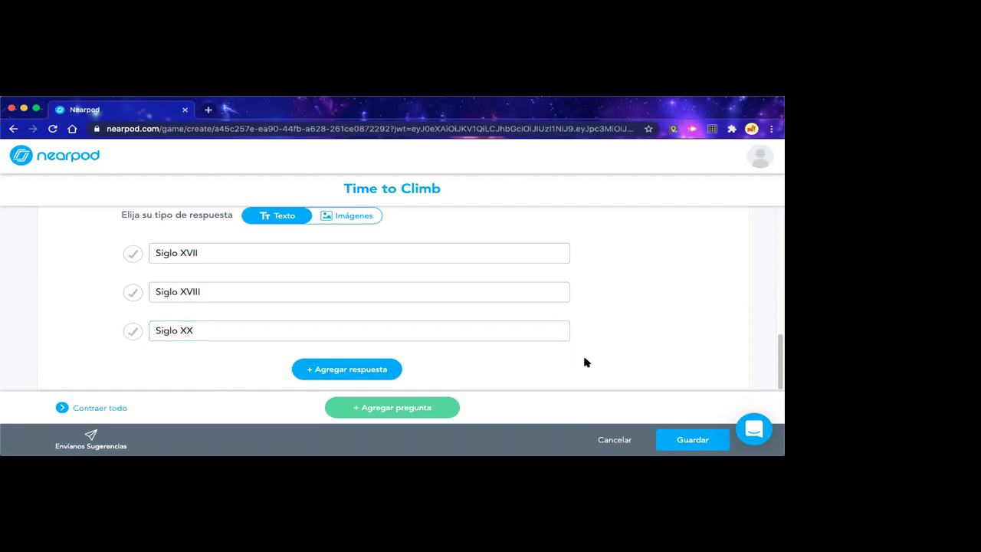
scroll(587, 362, up, 10)
scroll(613, 353, up, 2)
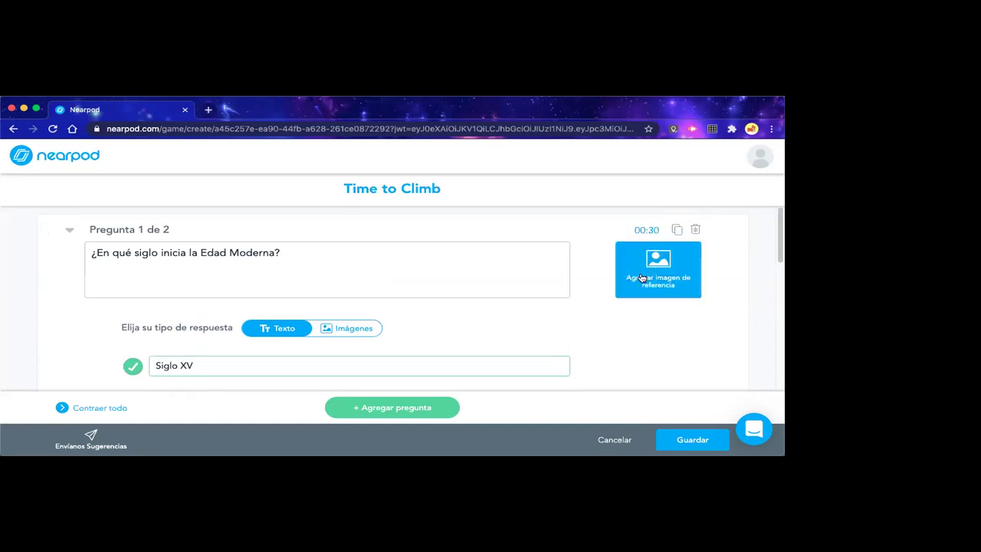
Set the timer for question 1, "¿En qué siglo inicia la Edad Moderna?", to 15 seconds
click(647, 230)
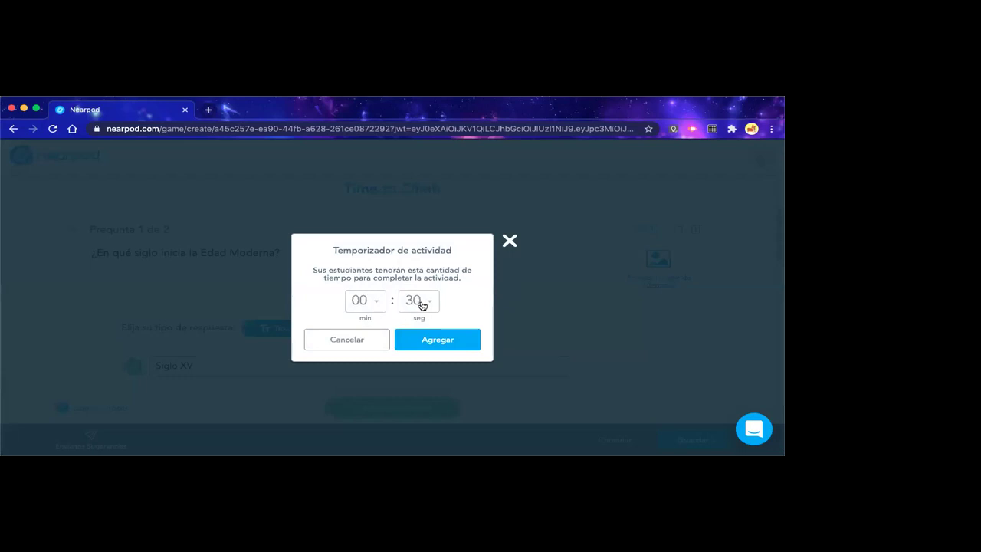
click(415, 303)
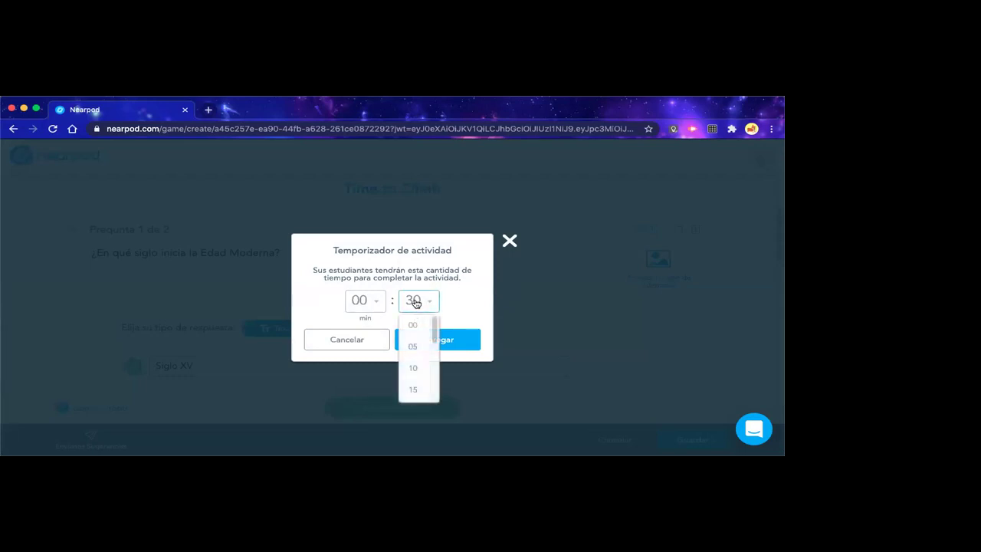
click(414, 381)
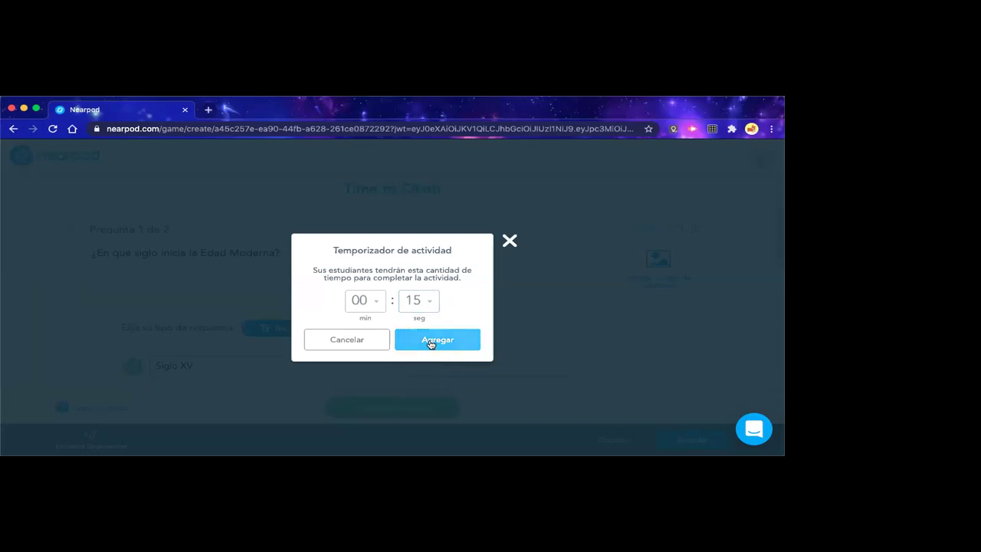
click(431, 341)
Set the timer for question 2, "¿En qué siglo termina la Edad Moderna?", to 15 seconds
scroll(598, 338, down, 5)
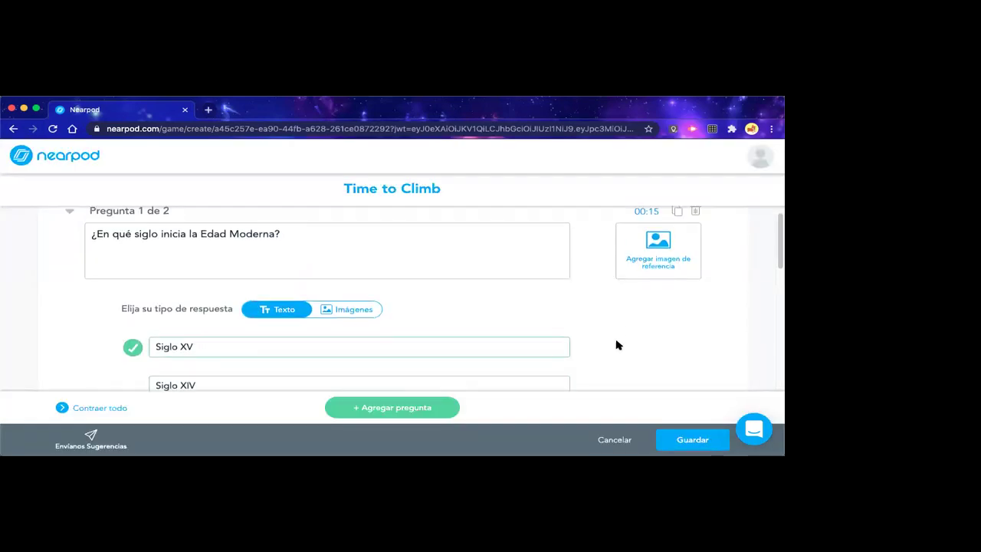
scroll(596, 344, down, 3)
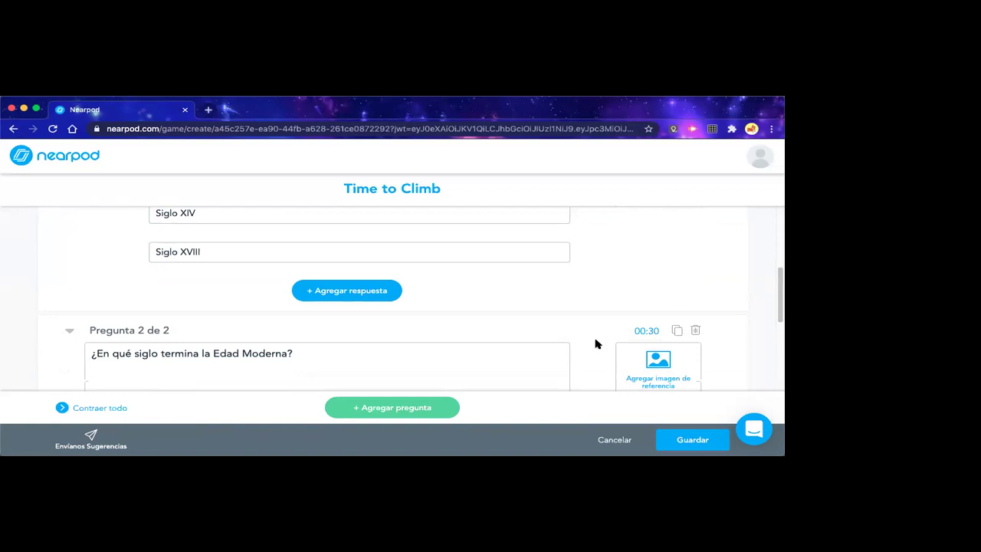
click(653, 237)
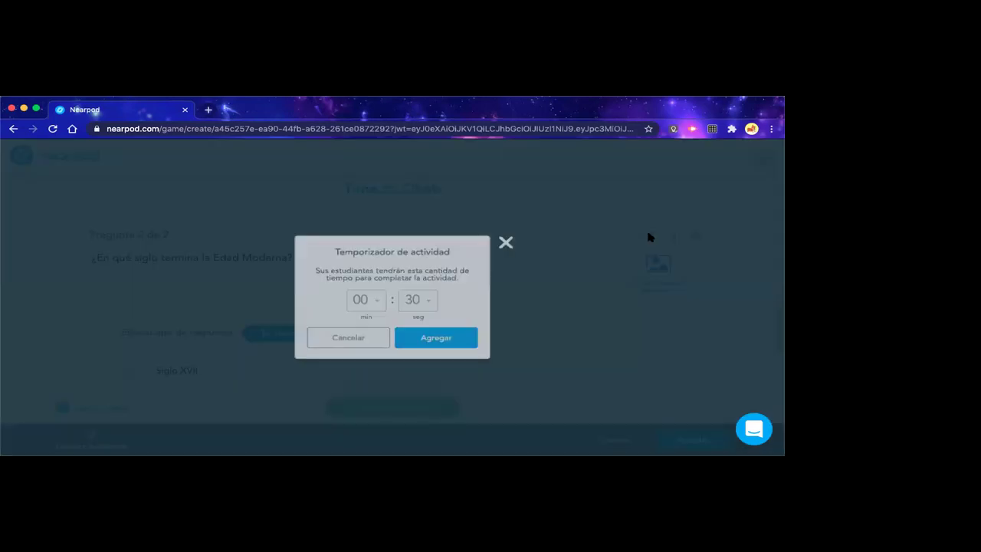
click(427, 304)
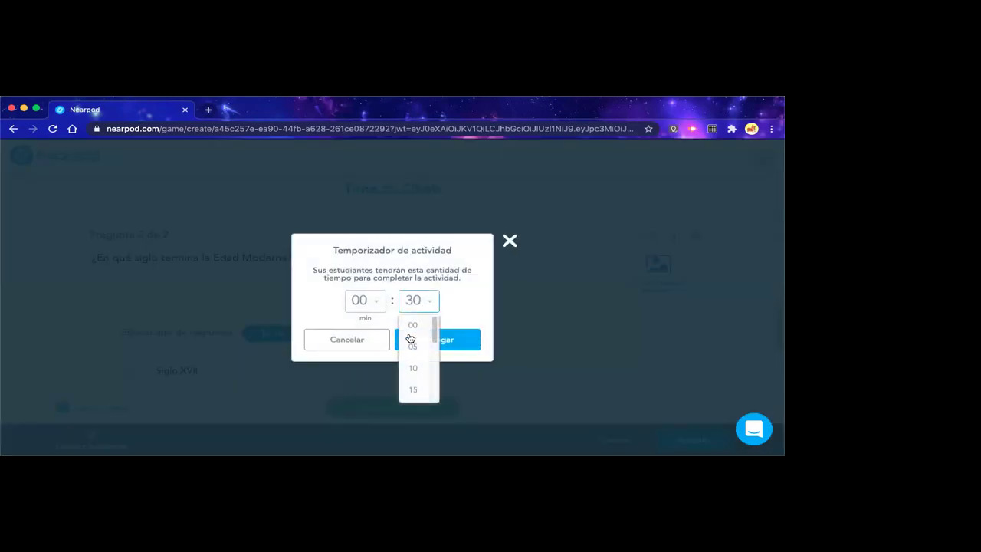
click(411, 387)
click(439, 341)
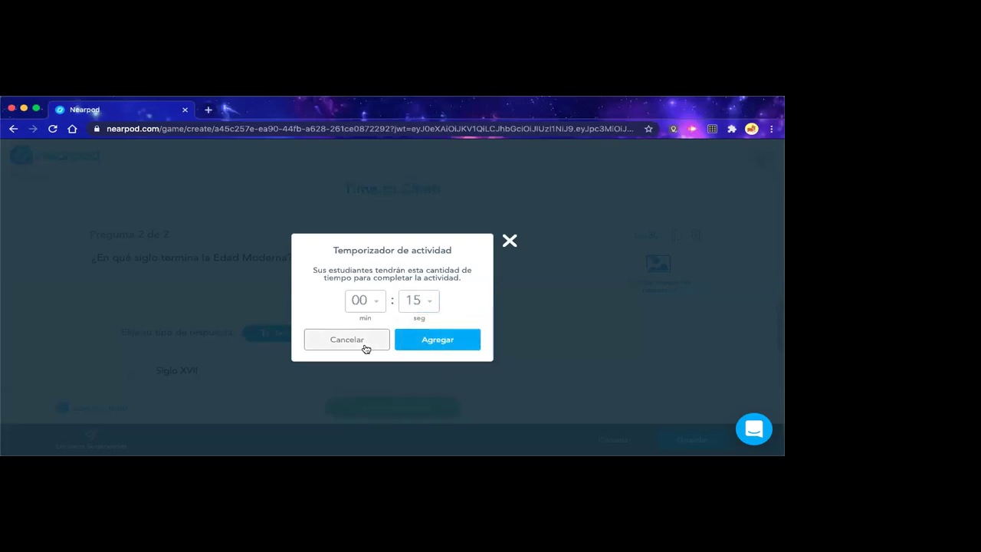
click(443, 344)
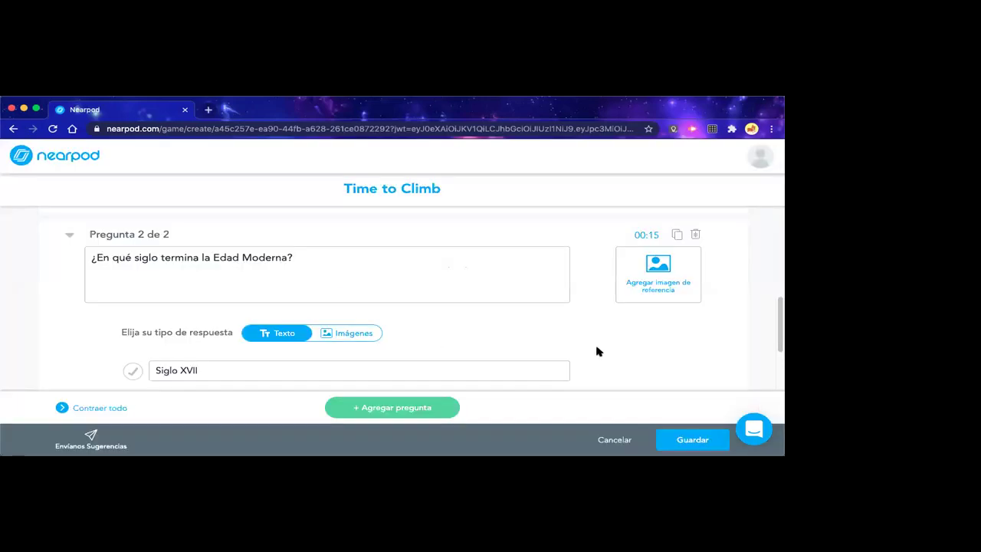
Mark "Siglo XVIII" as the correct answer to question 2 and save the Time to Climb activity
scroll(599, 357, down, 3)
scroll(598, 357, up, 3)
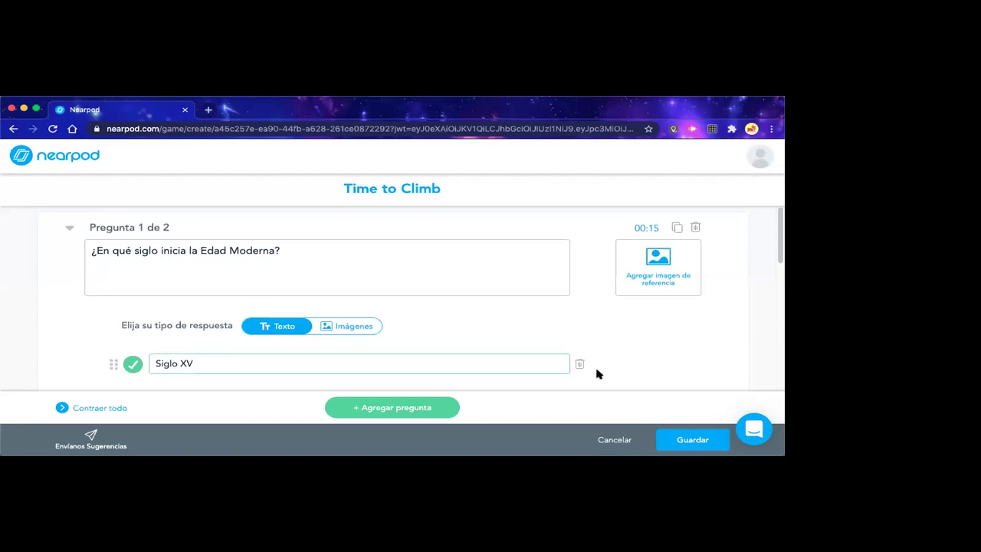
scroll(597, 374, down, 3)
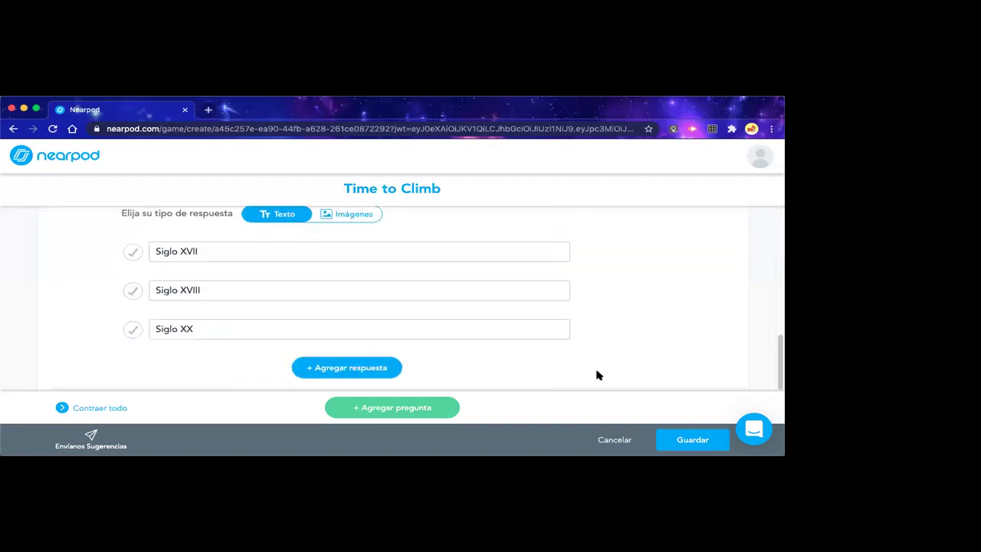
click(684, 441)
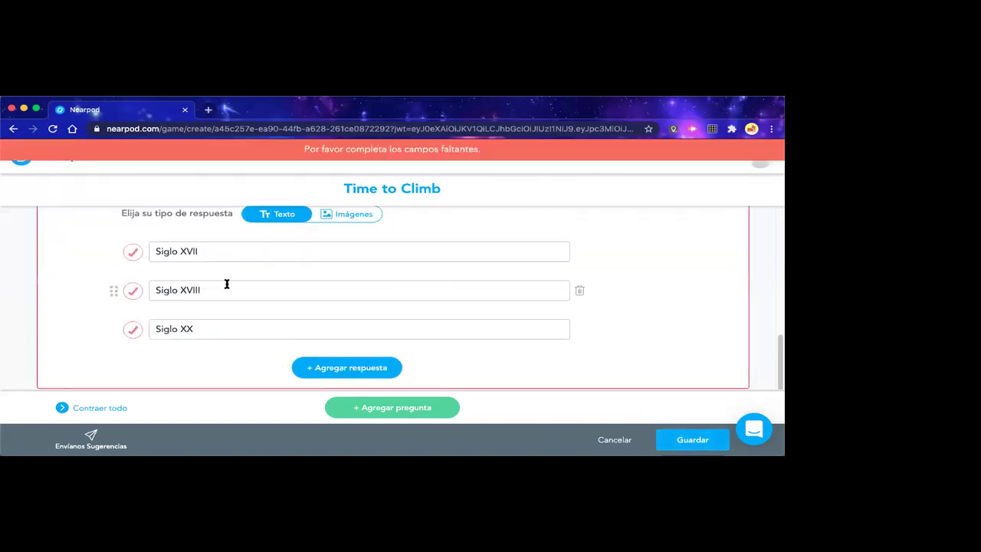
click(134, 256)
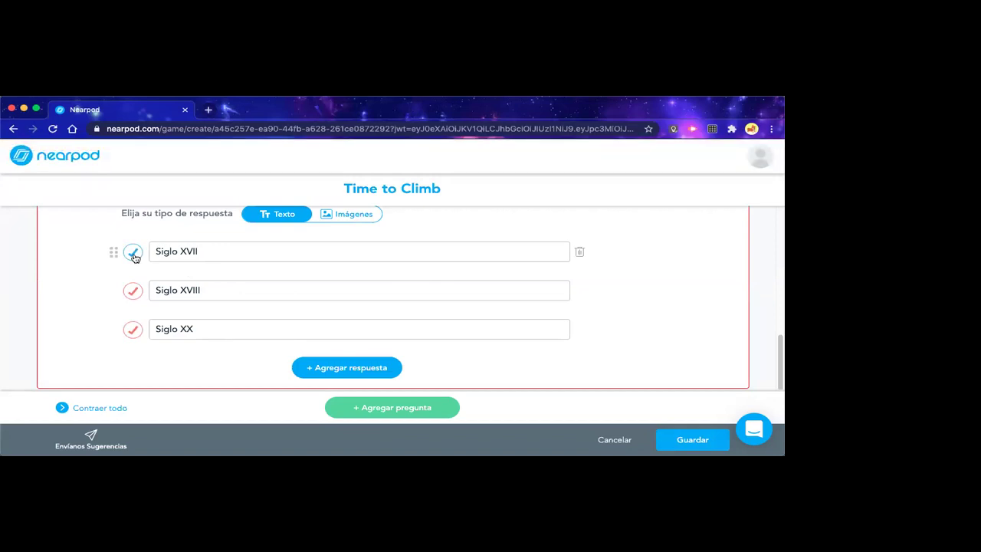
scroll(165, 261, up, 1)
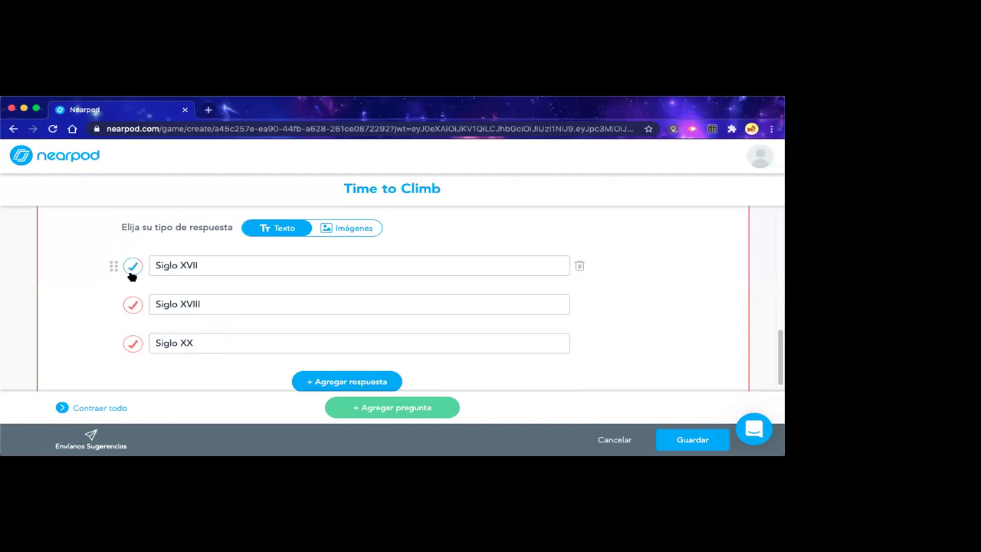
click(131, 307)
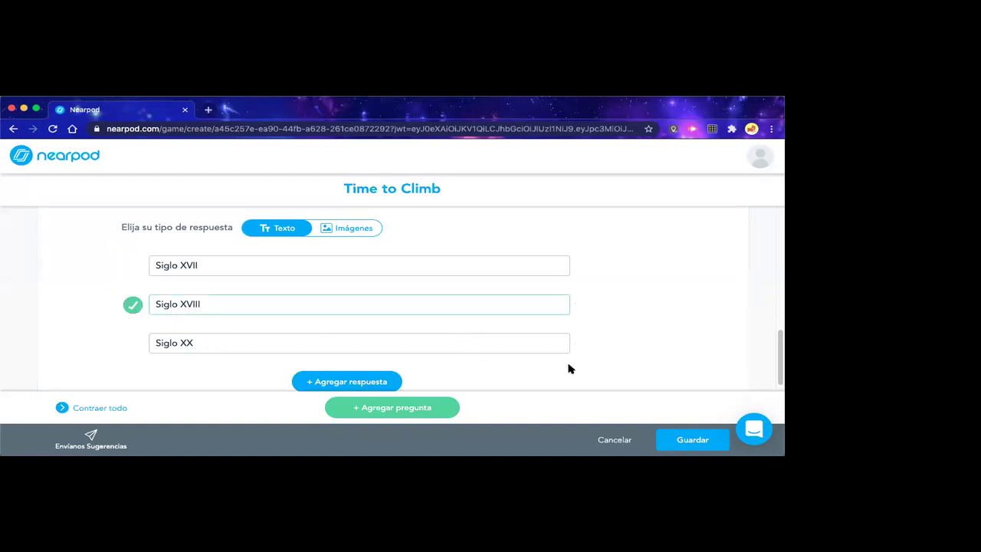
scroll(567, 366, down, 1)
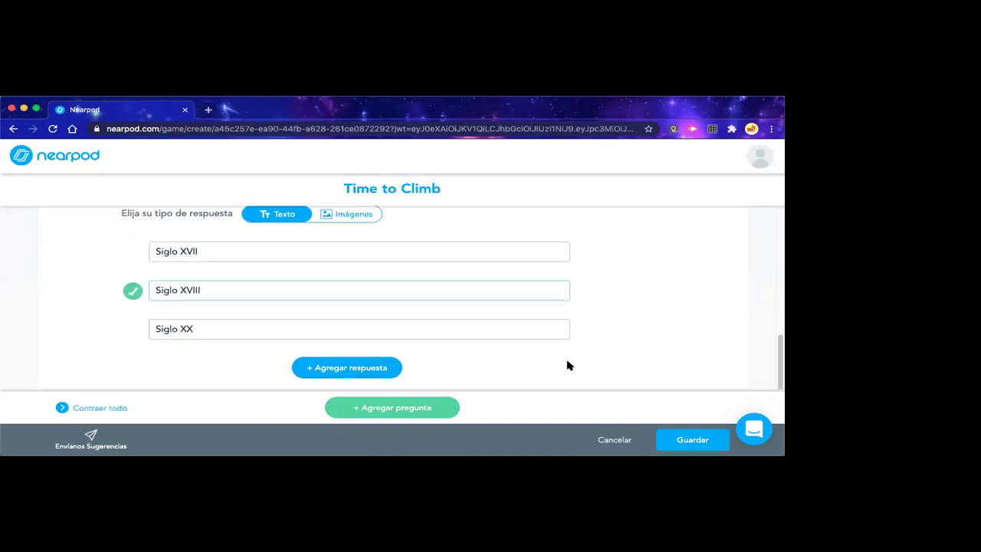
click(681, 437)
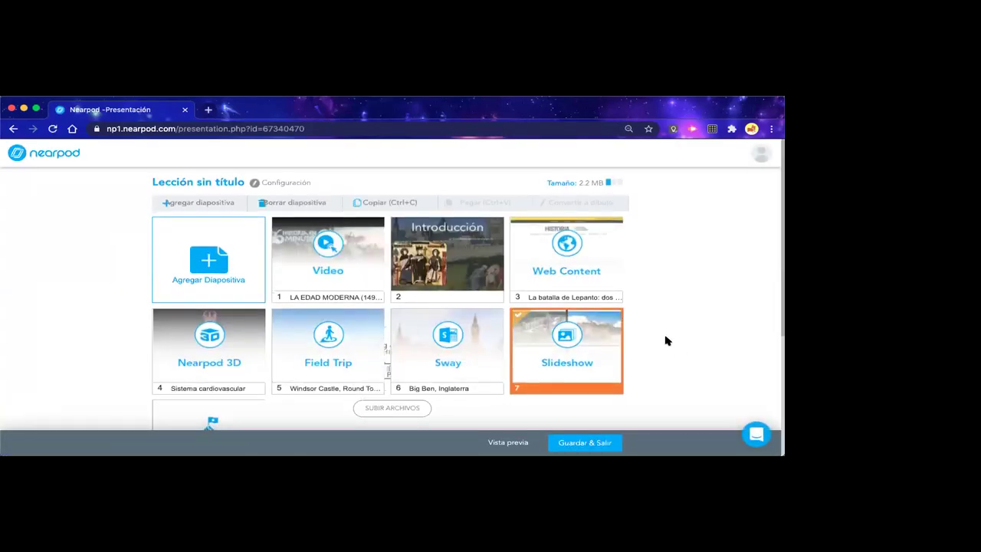
Move the Time to Climb slide to position 4 in the lesson, directly after the Web Content slide
scroll(666, 335, down, 3)
drag(214, 334, 490, 174)
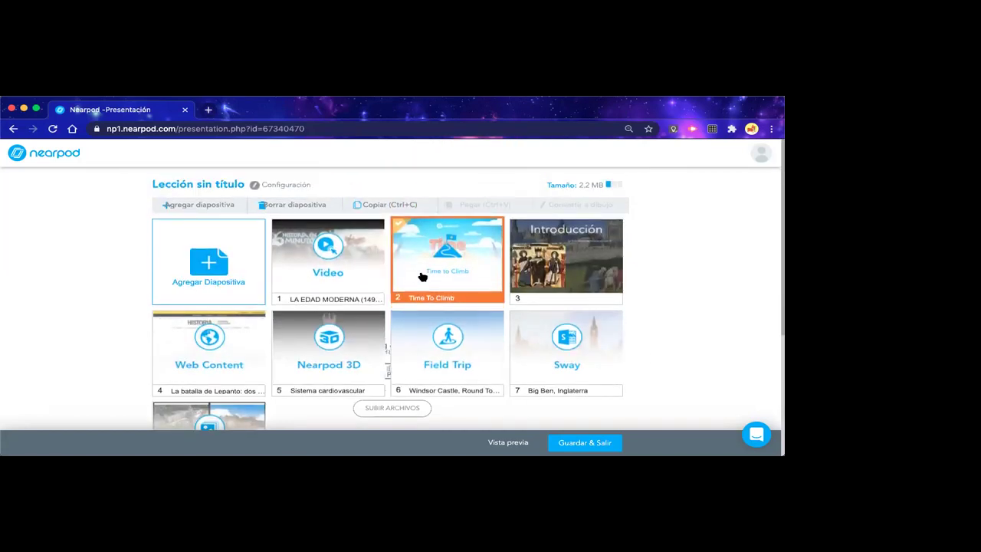
drag(502, 258, 182, 350)
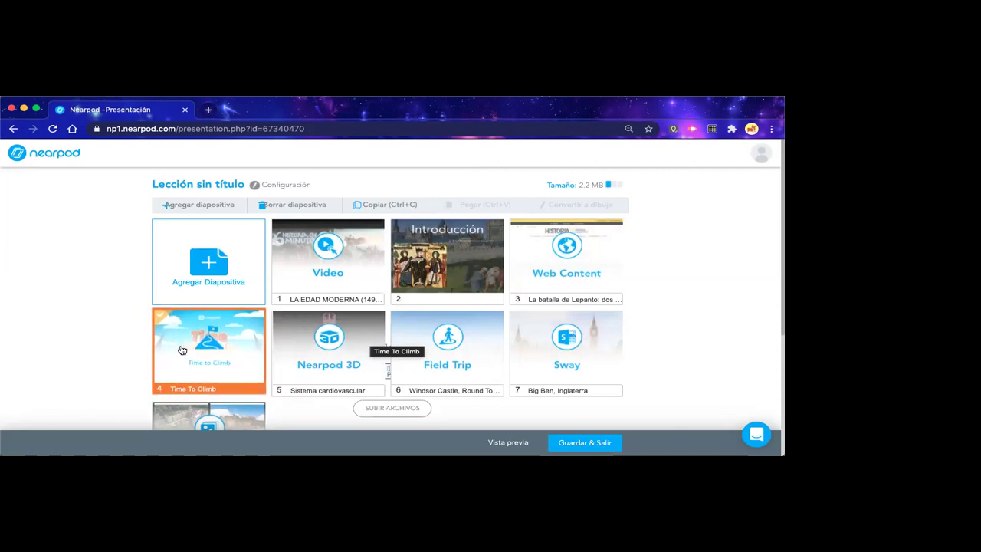
Preview the lesson in student view, checking the Time to Climb slide and the one after it, and close the preview
click(499, 441)
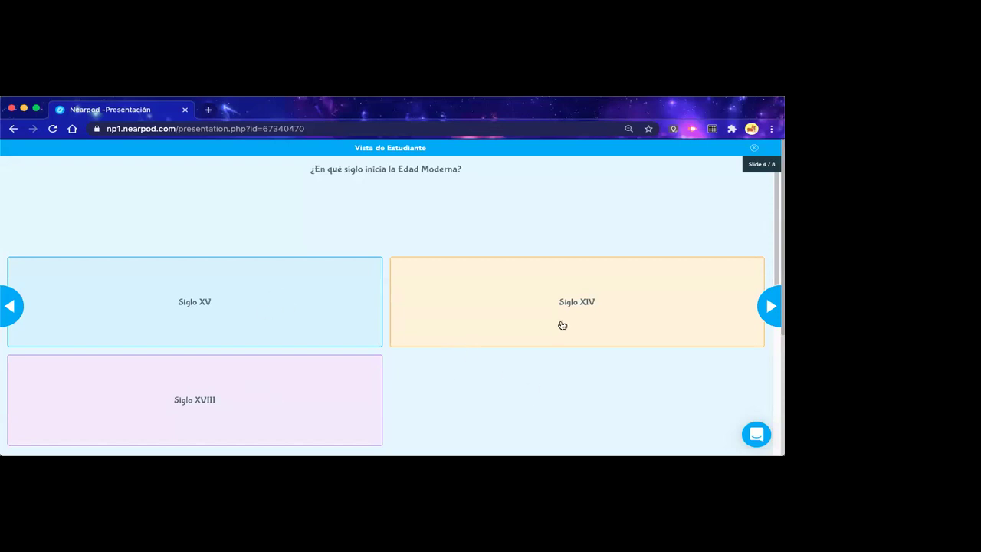
click(771, 313)
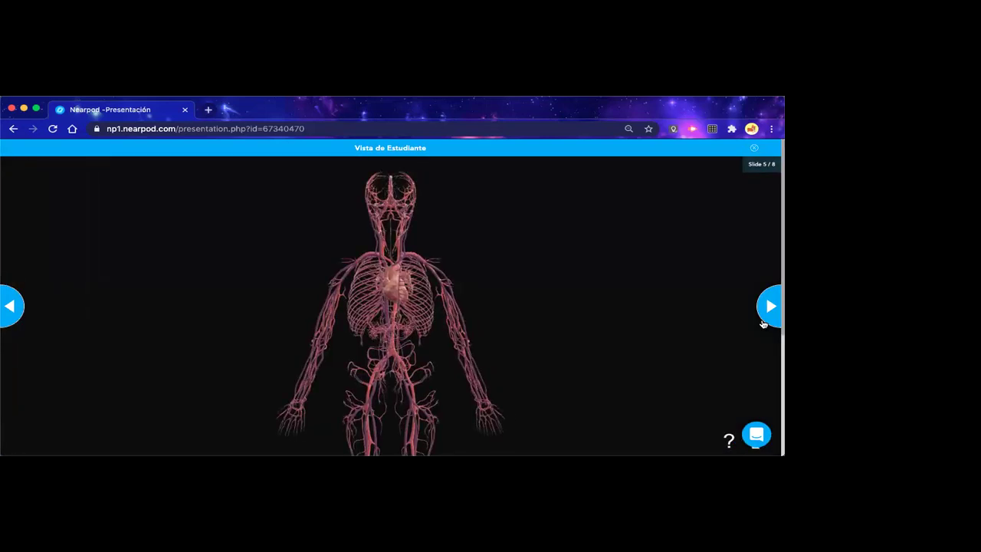
click(11, 309)
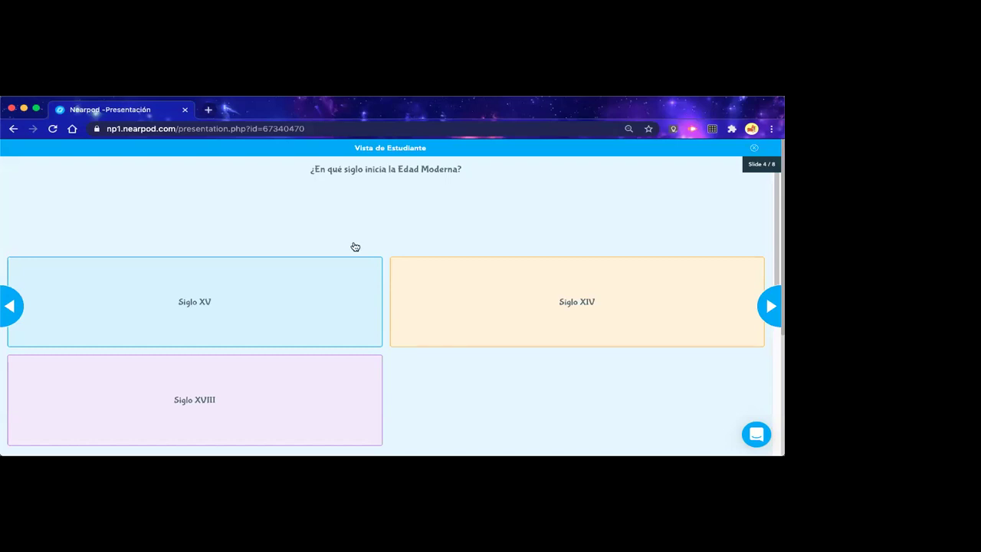
click(754, 150)
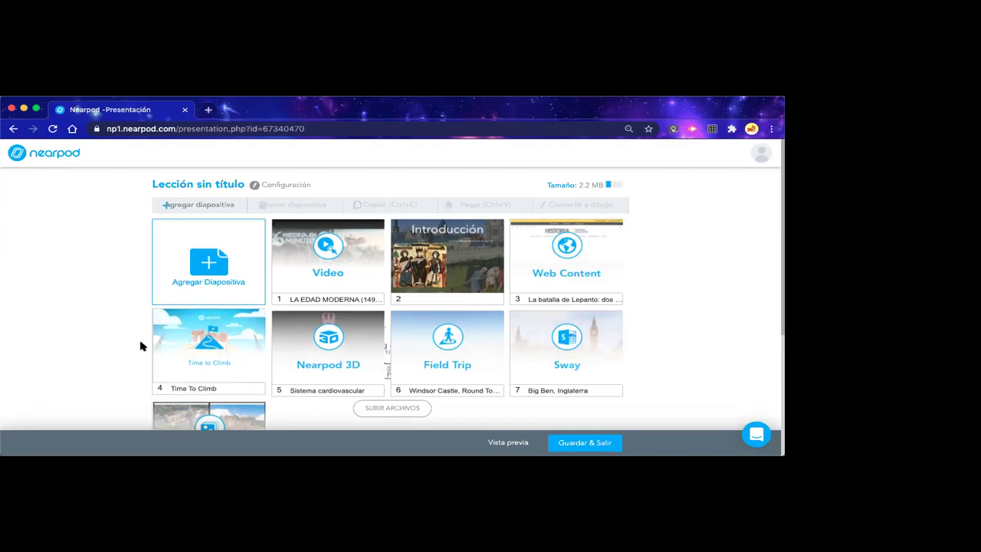
Add a new open-ended question activity (Pregunta abierta) to the lesson
click(214, 209)
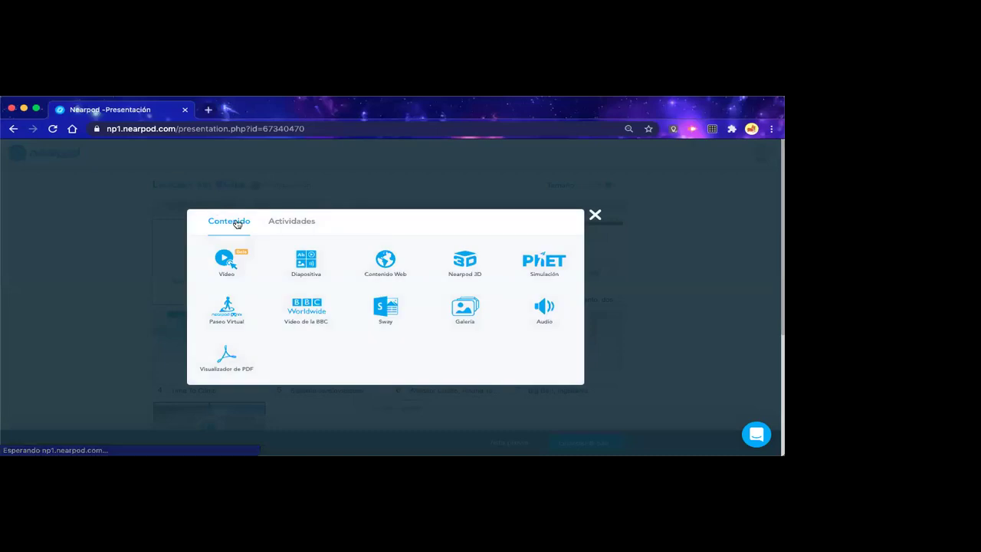
click(307, 223)
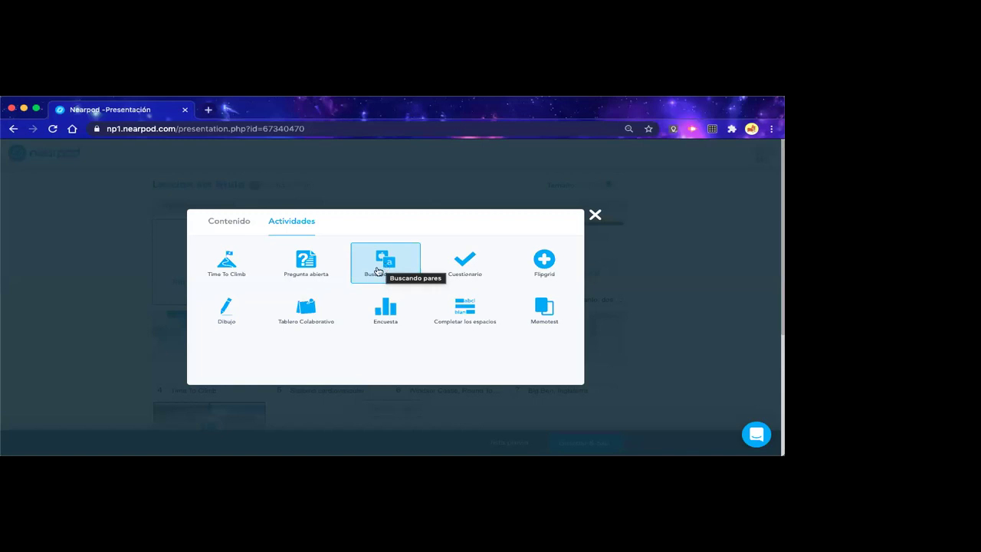
click(312, 270)
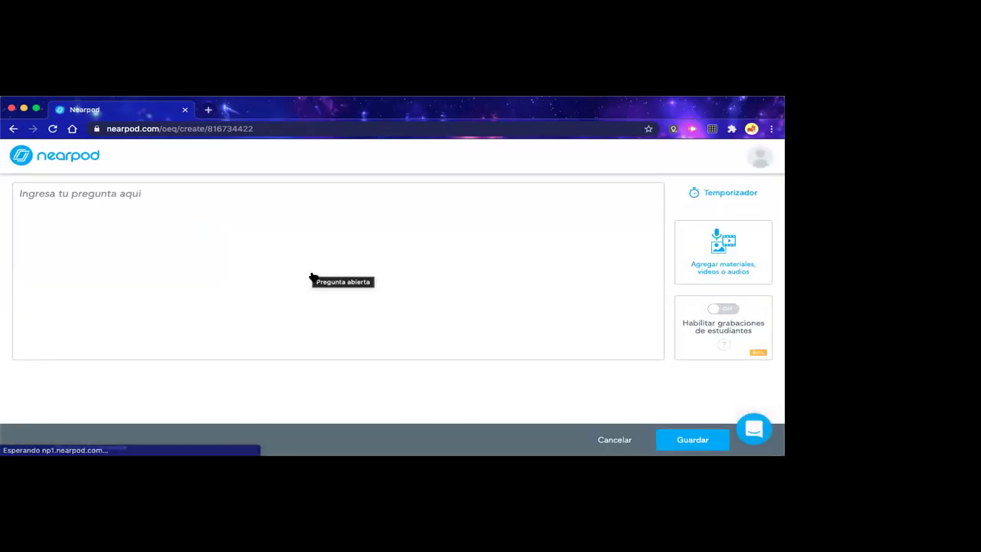
Write "¿Por qué le llamaban Rey Sol a" as the text of the open-ended question
click(167, 196)
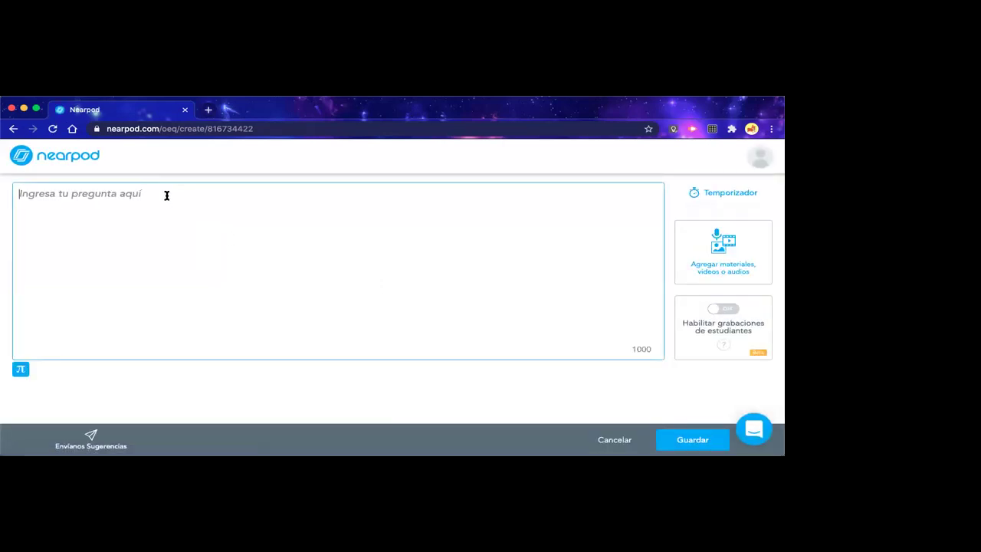
text(¿C)
key(BackSpace)
text(Dime )
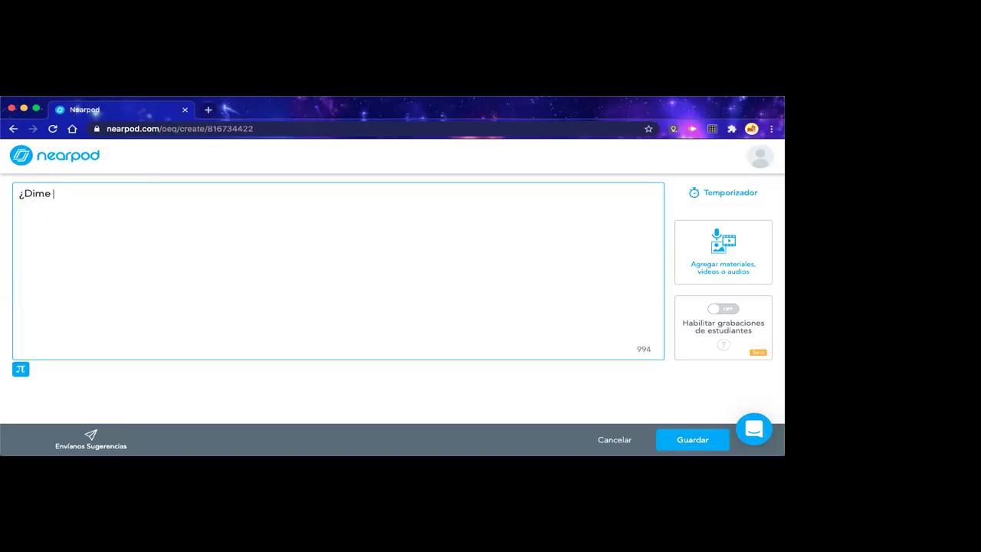
text(por qué)
drag(95, 193, 24, 193)
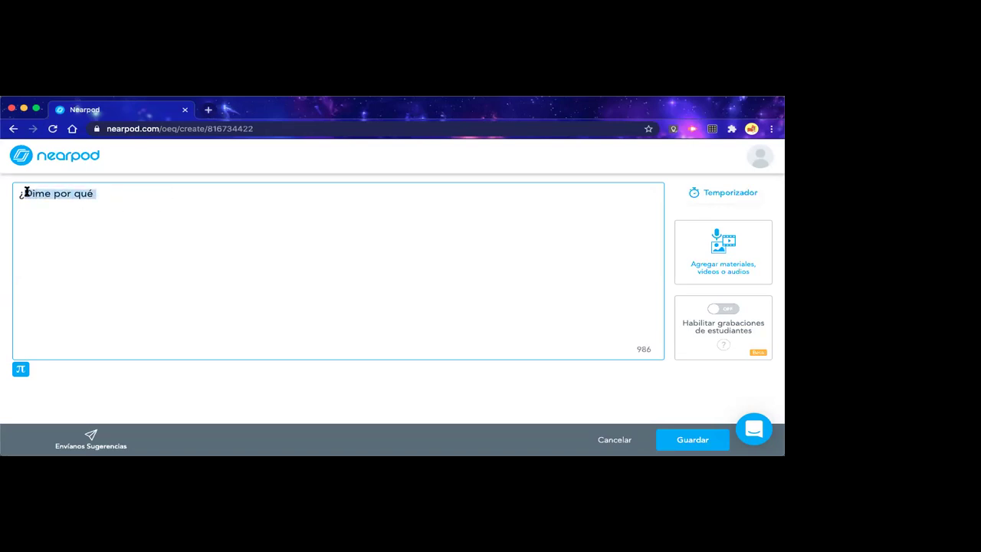
text(A qui)
key(BackSpace)
key(BackSpace)
key(BackSpace)
key(BackSpace)
text(Por qué le ll)
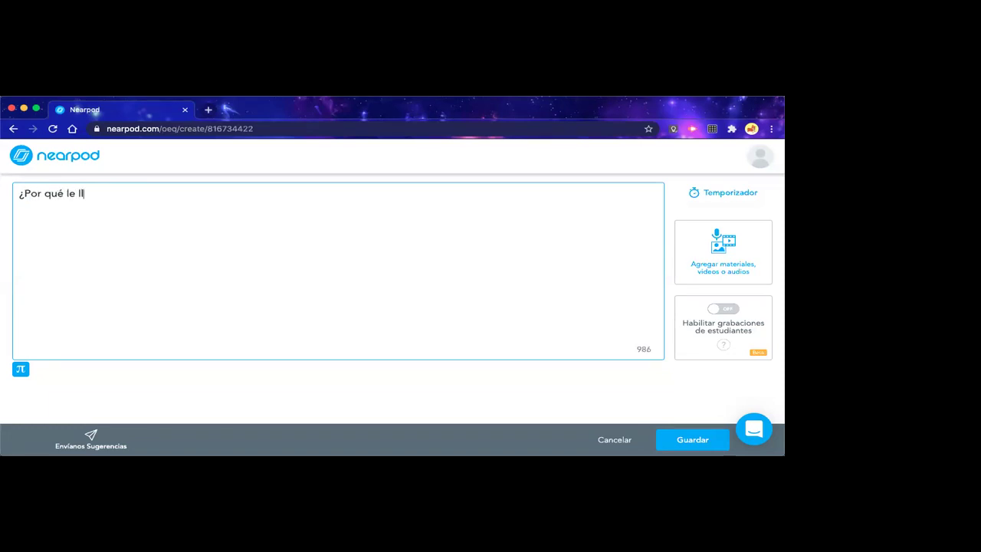
text(amaban Rey )
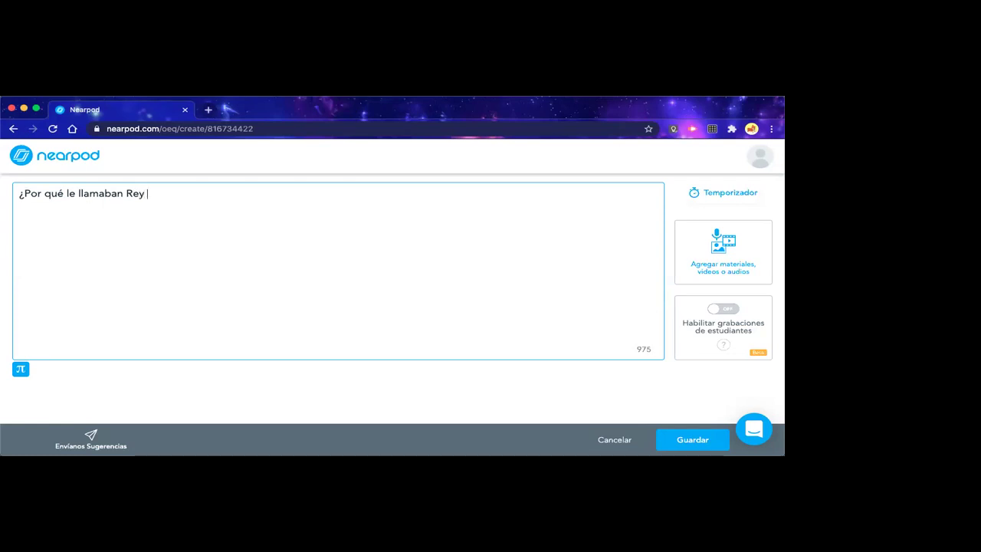
text(Sol a)
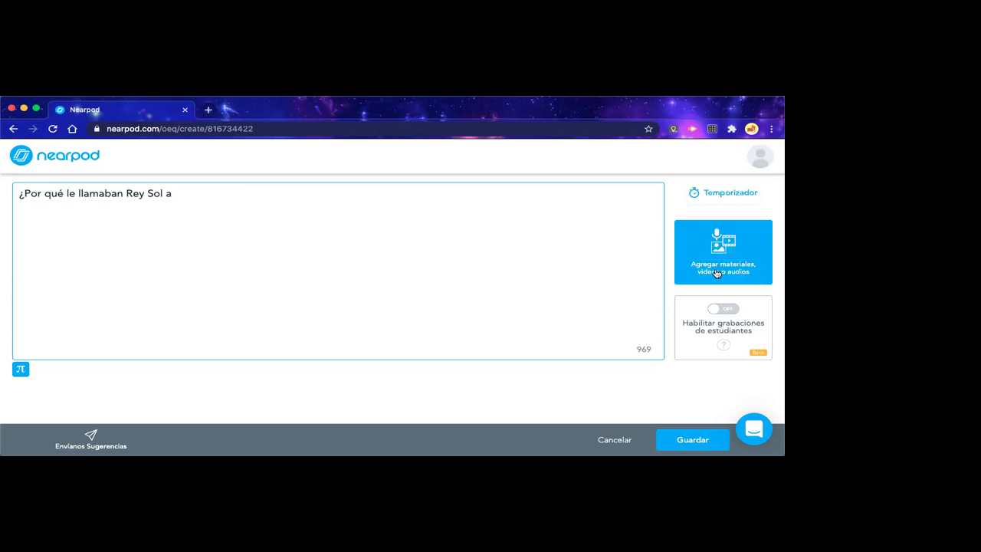
Add a 30-second timer to the open-ended question
click(728, 192)
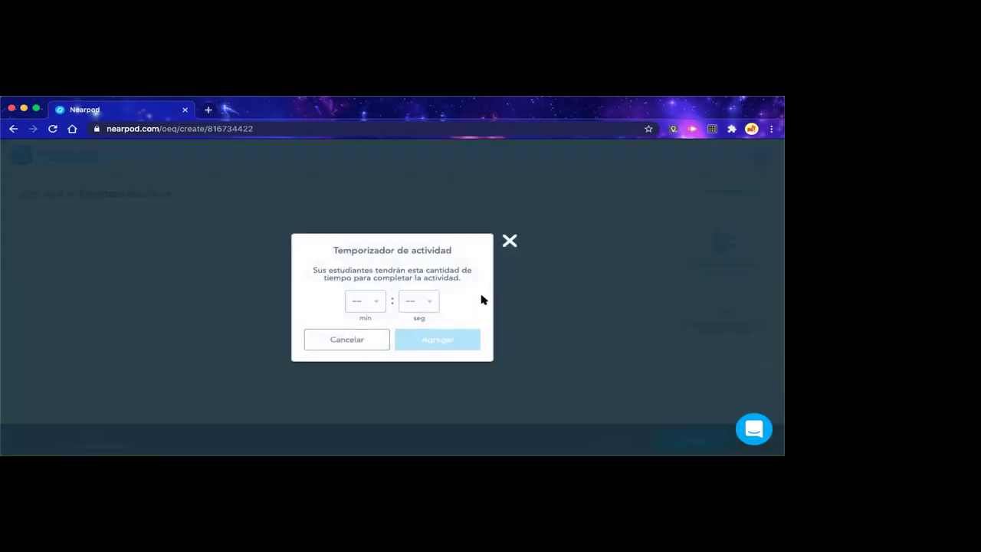
click(414, 304)
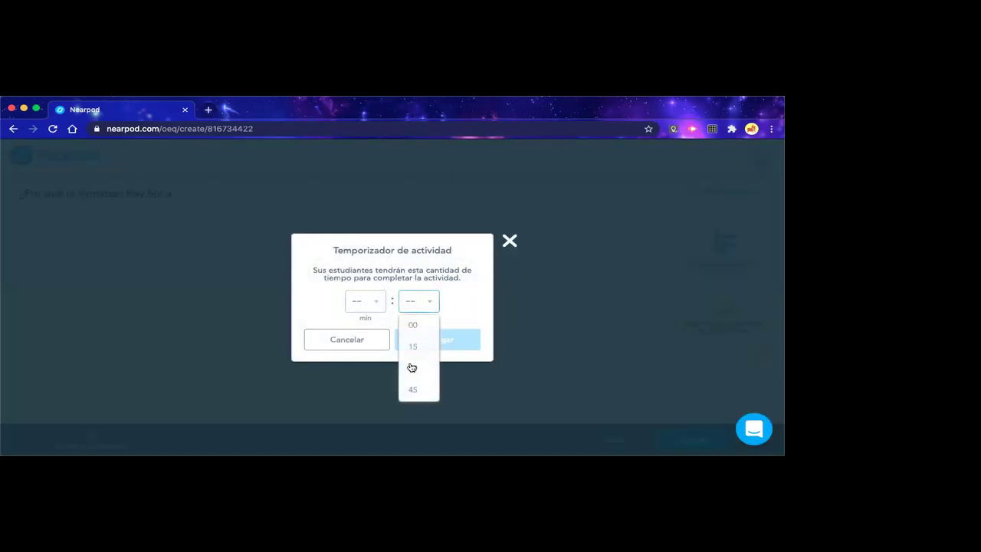
click(412, 368)
click(449, 339)
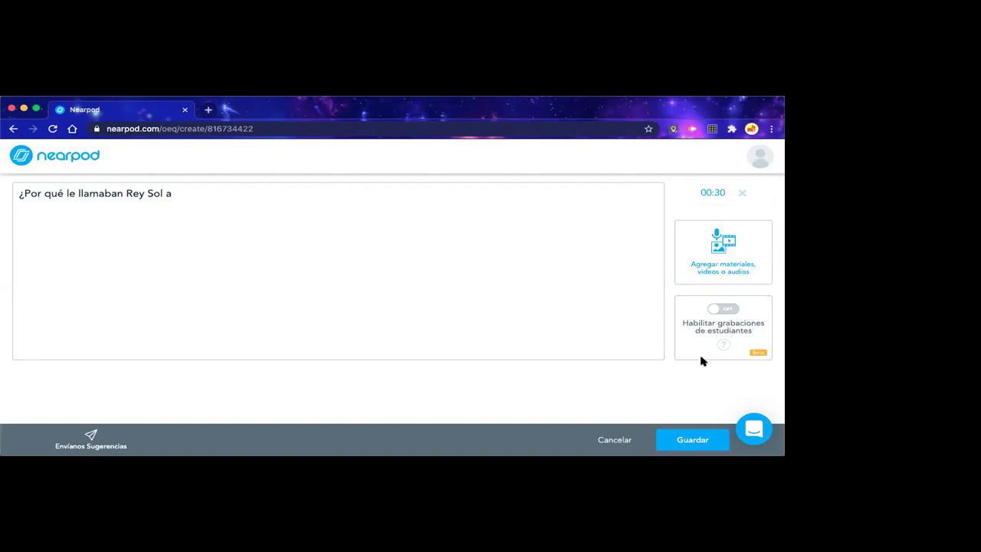
Enable student recordings for the open-ended question and check which kinds of media can be attached to it
click(725, 311)
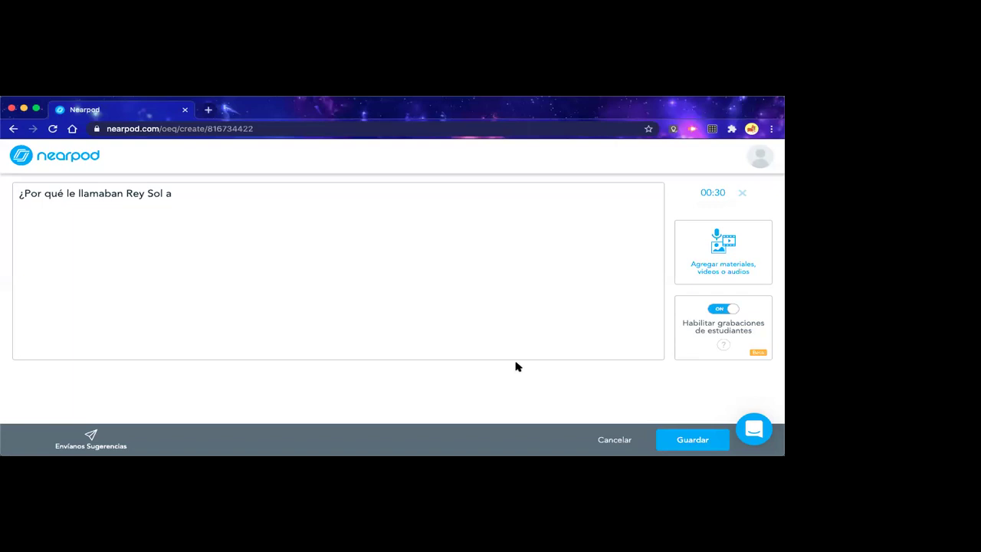
click(712, 270)
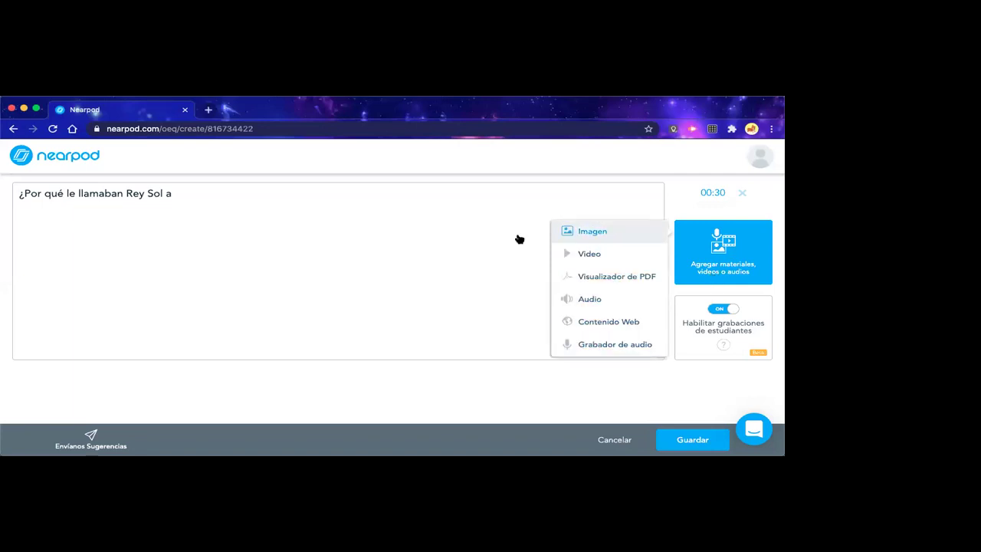
click(263, 231)
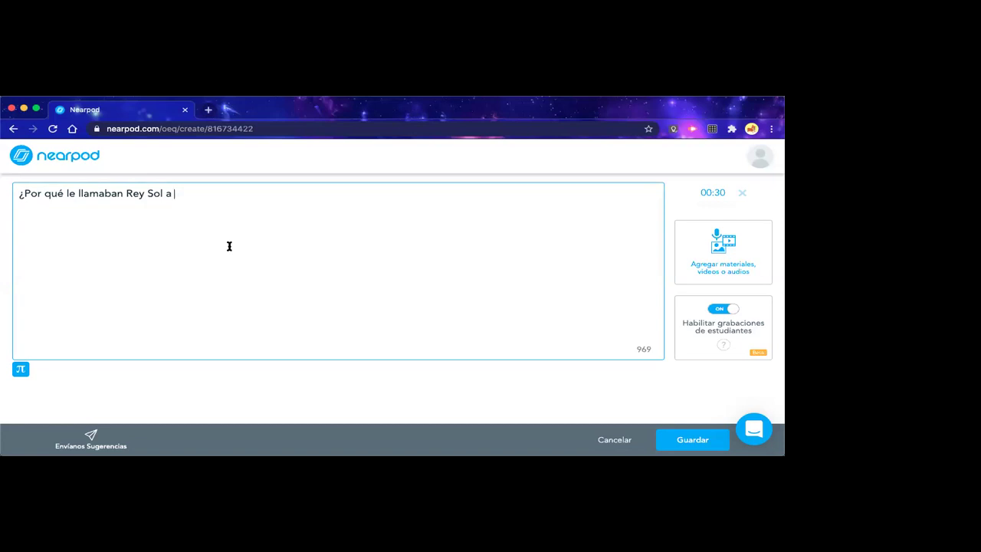
Replace the open-ended question's text with "¿Por qué se dice que descubrieron América?" and save the activity
drag(181, 193, 26, 193)
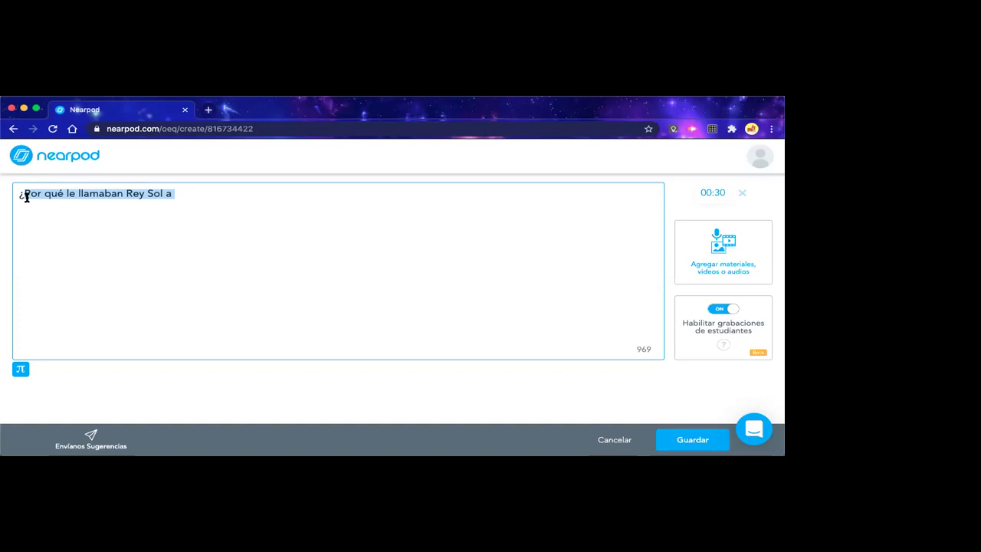
text(Quien)
key(BackSpace)
key(BackSpace)
key(BackSpace)
key(BackSpace)
key(BackSpace)
key(BackSpace)
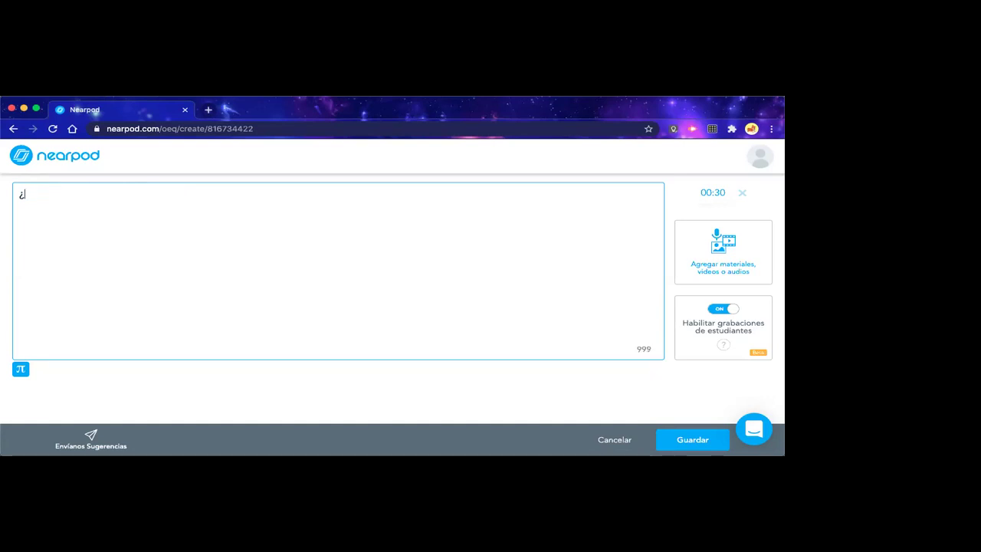
text(¿Por )
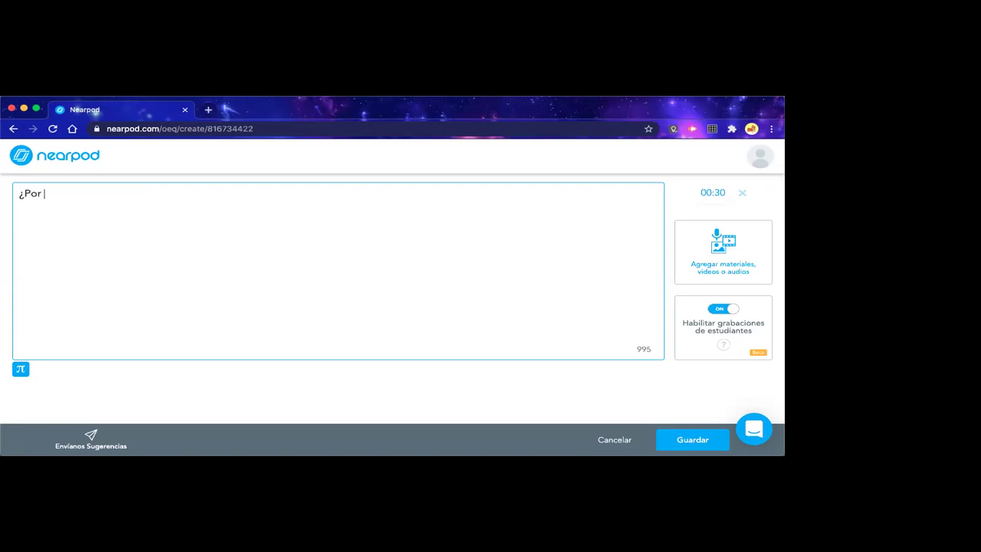
text(qué se le dice qu)
key(BackSpace)
key(BackSpace)
key(BackSpace)
key(BackSpace)
key(BackSpace)
key(BackSpace)
key(BackSpace)
text(dic que)
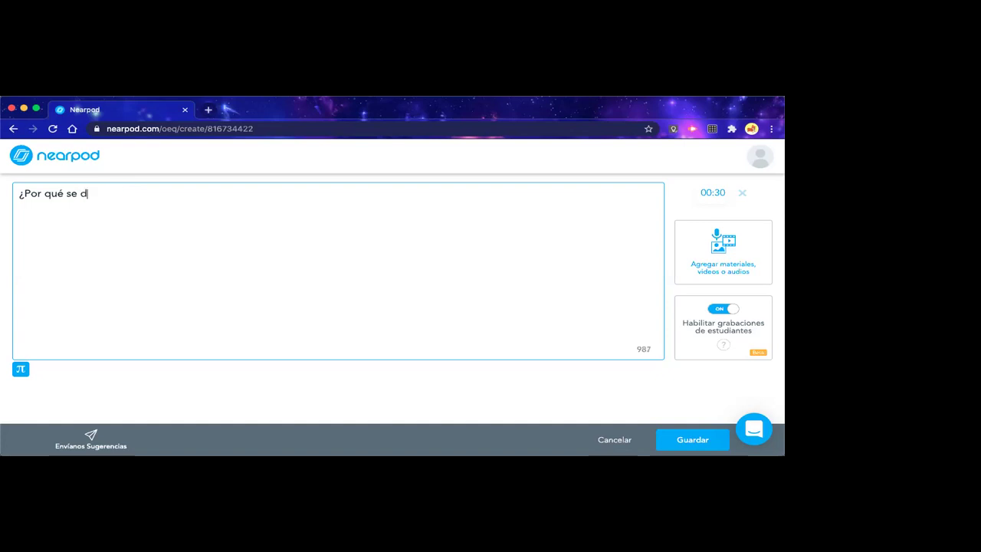
key(BackSpace)
key(BackSpace)
key(BackSpace)
text(que dec)
key(BackSpace)
text(scubrieron América)
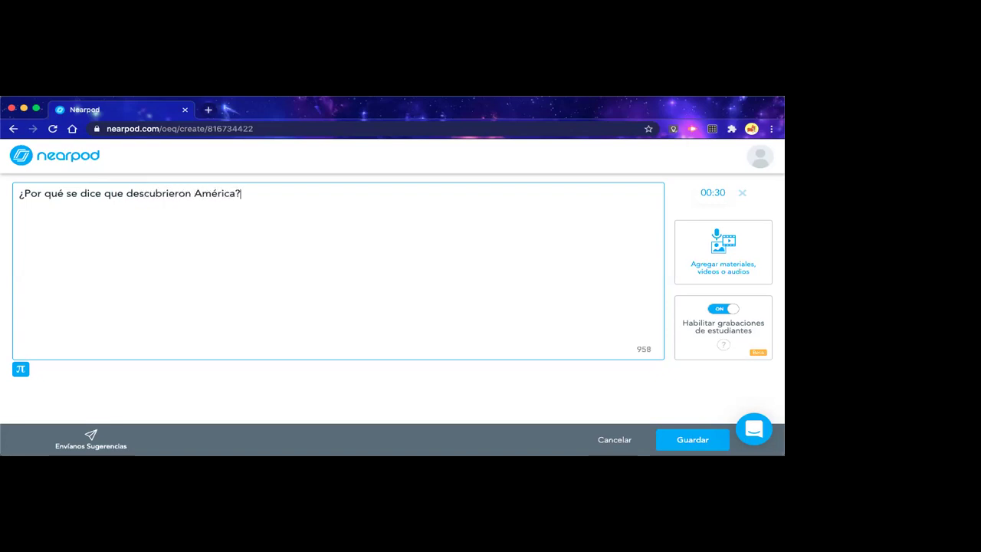
text(?)
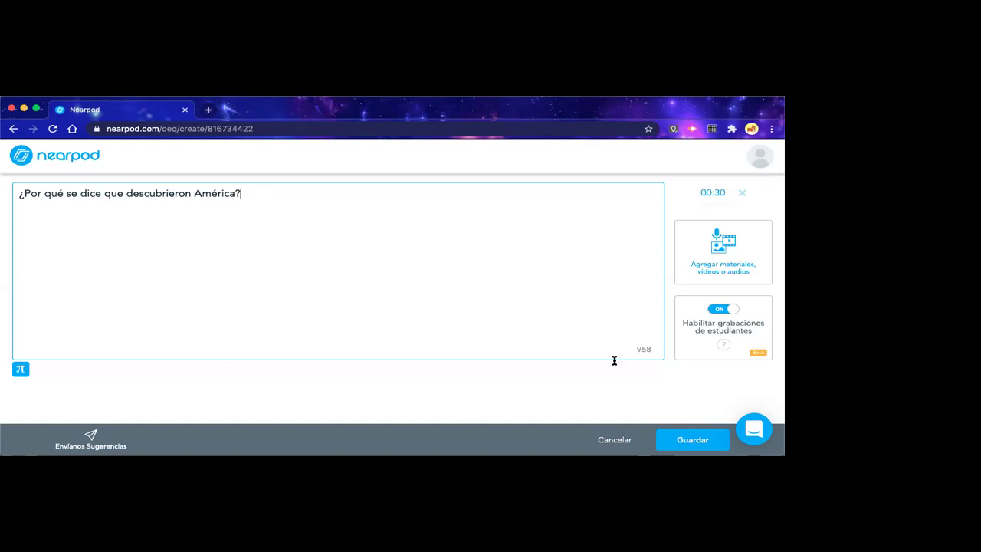
click(679, 439)
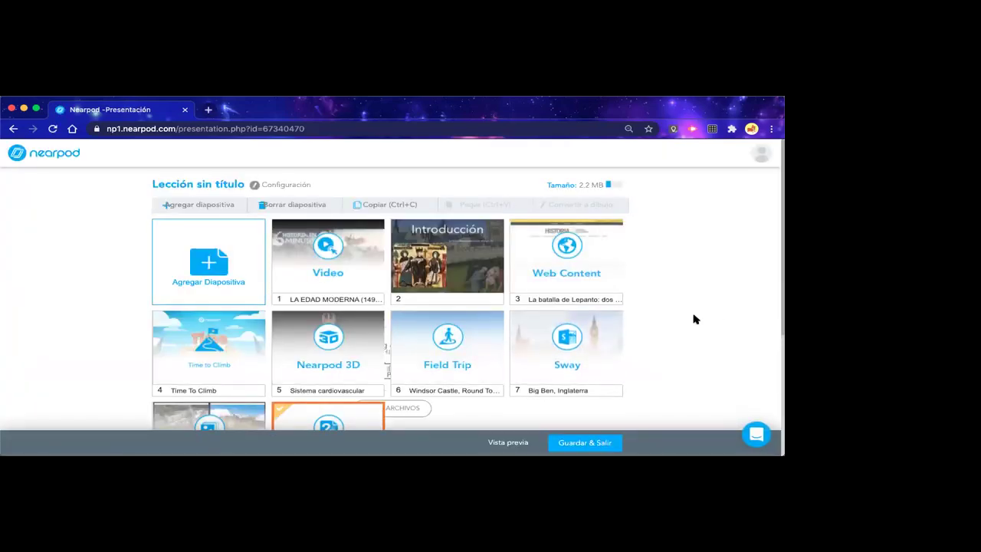
scroll(652, 305, down, 1)
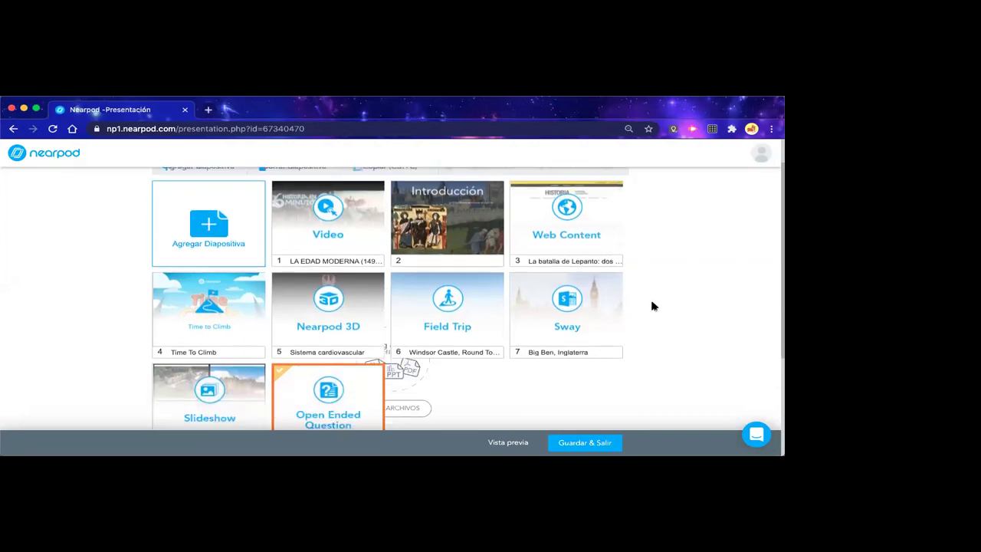
scroll(651, 304, up, 1)
click(175, 205)
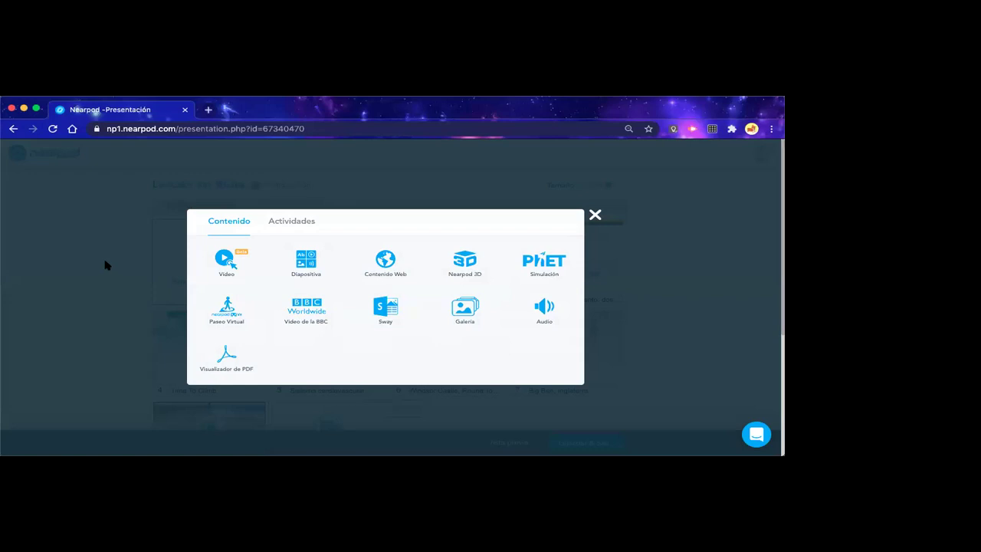
click(594, 214)
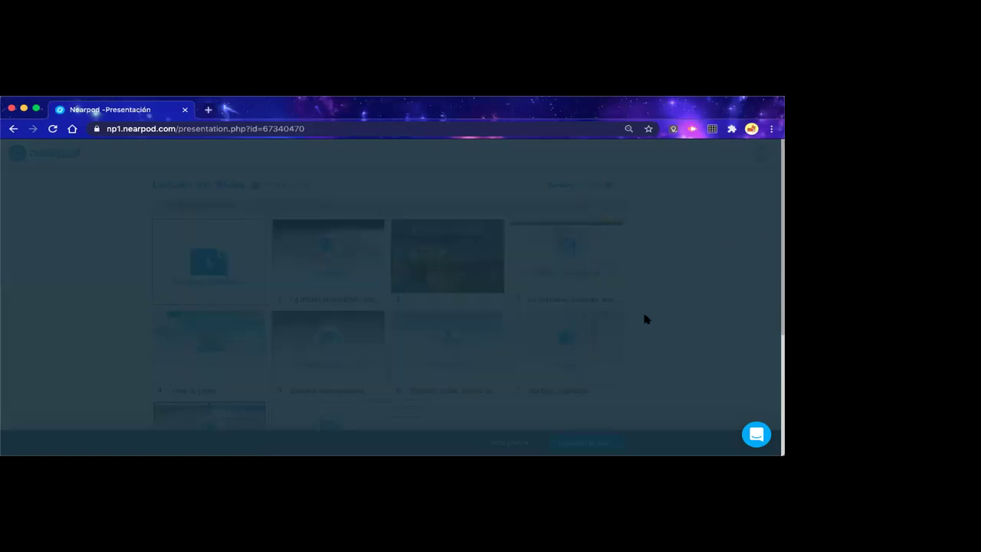
Move the open-ended question slide to position 3, directly after the Introducción slide
scroll(656, 324, down, 2)
drag(338, 341, 512, 170)
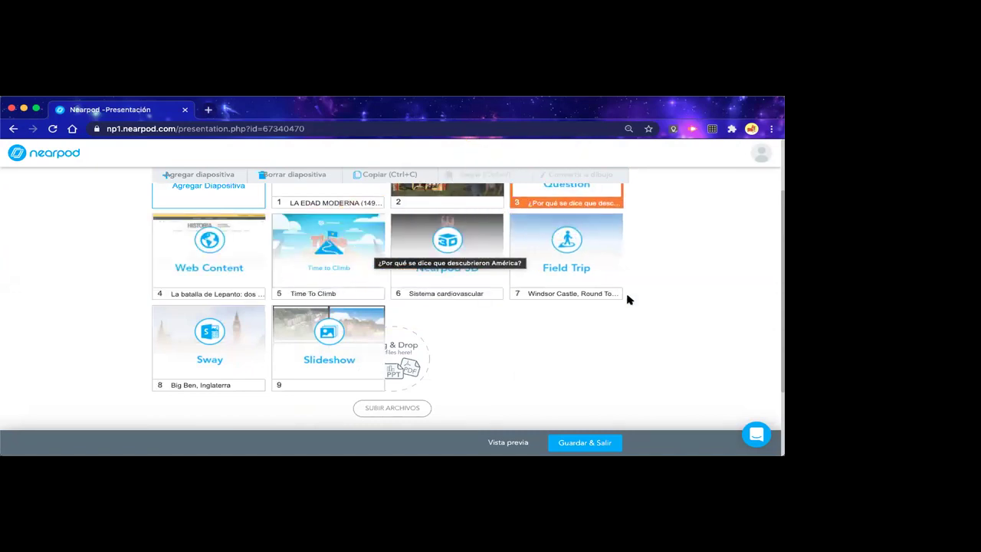
scroll(672, 324, up, 2)
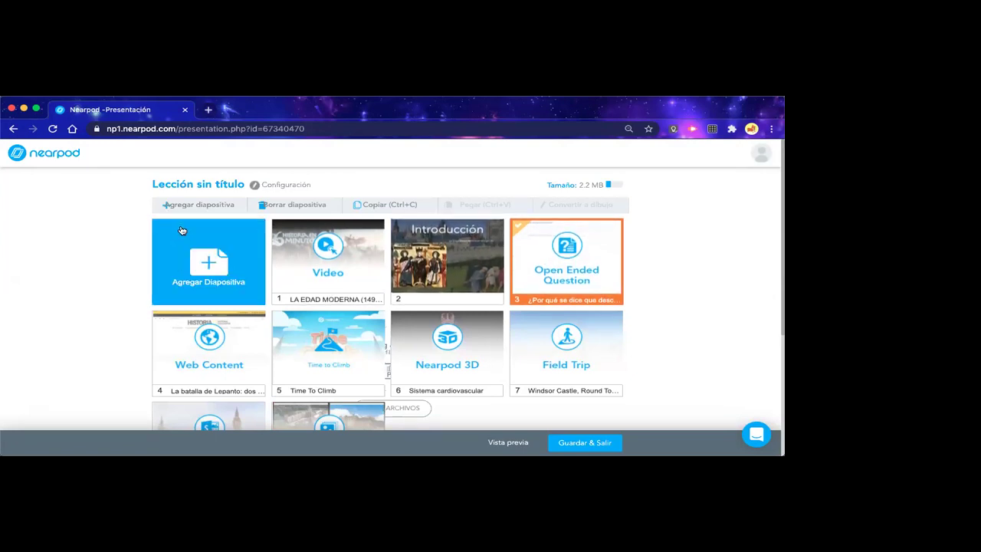
Add a new matching pairs activity (Buscando pares) to the lesson
click(198, 205)
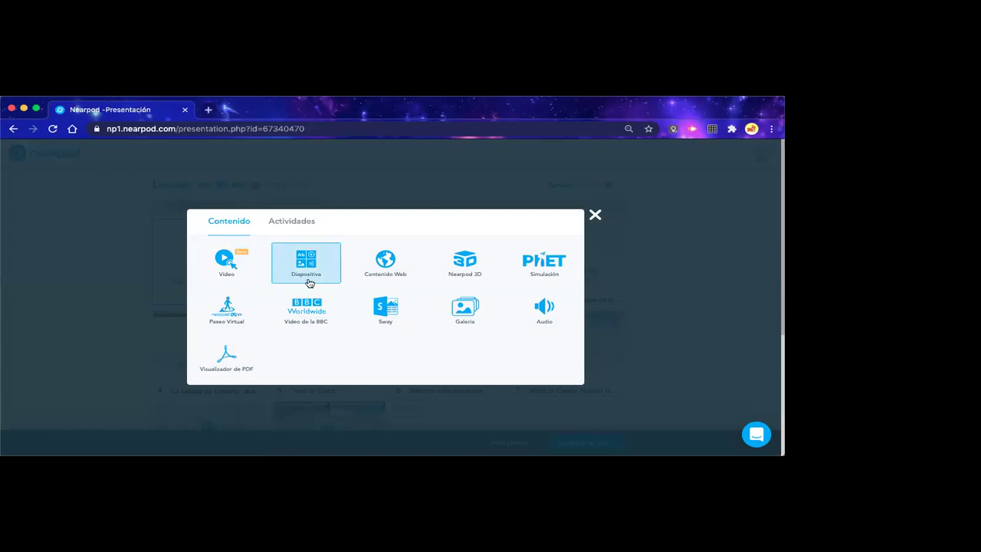
click(289, 222)
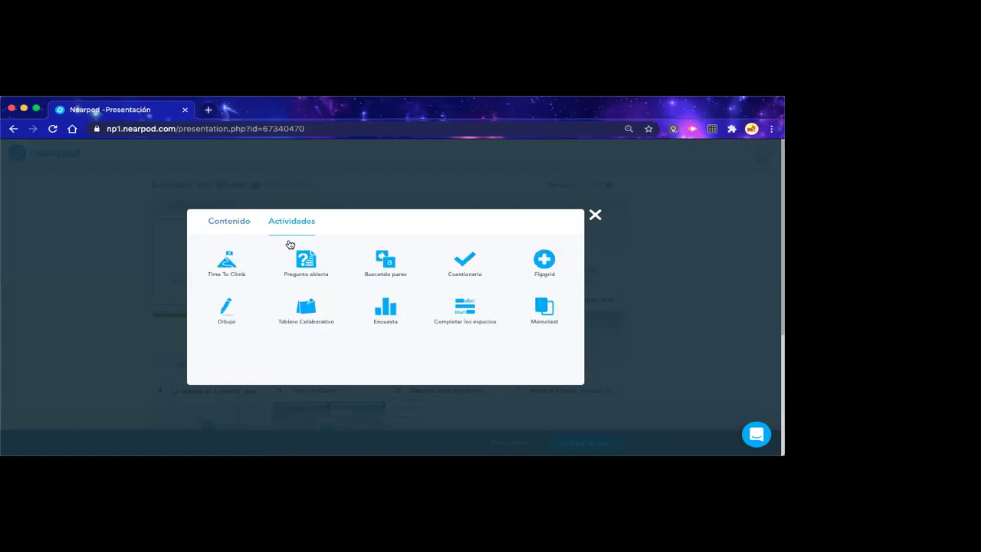
click(391, 268)
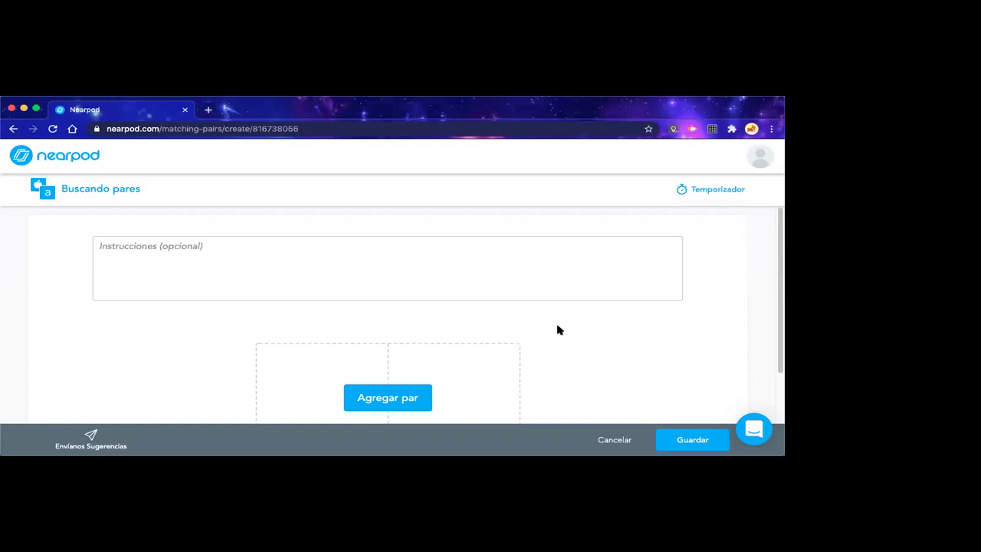
scroll(564, 328, down, 2)
scroll(567, 328, up, 1)
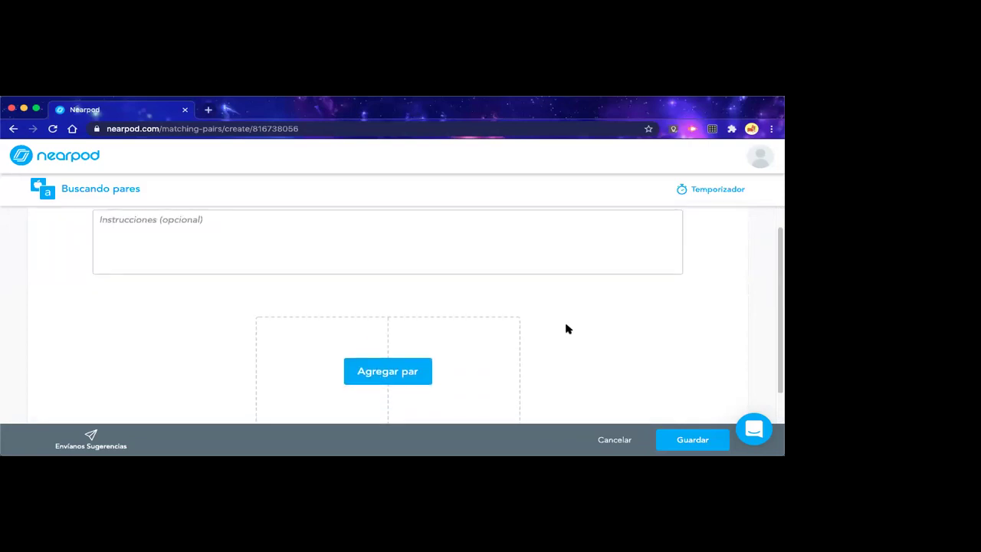
Write "Encuentra el par correspondiente" as the instructions of the matching pairs activity
click(205, 227)
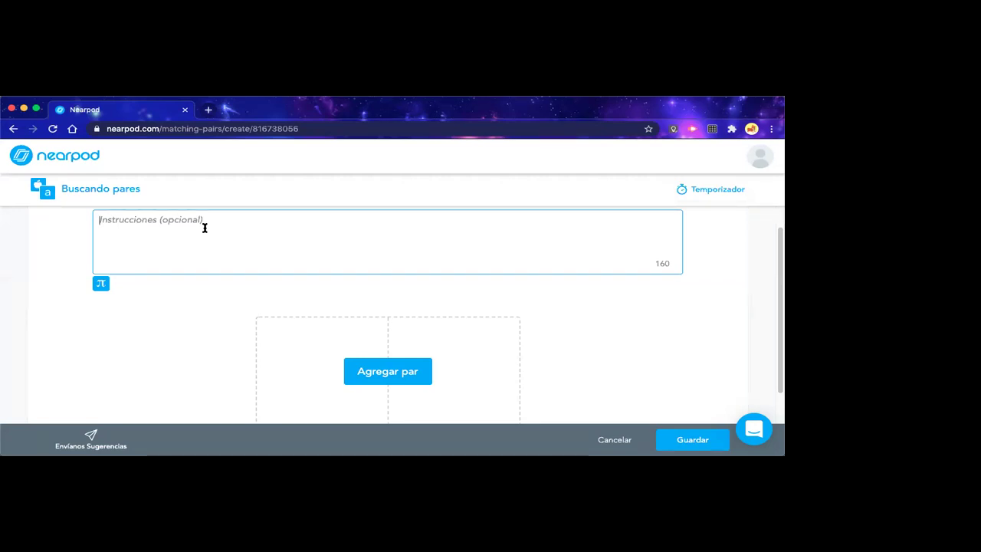
text(Encu)
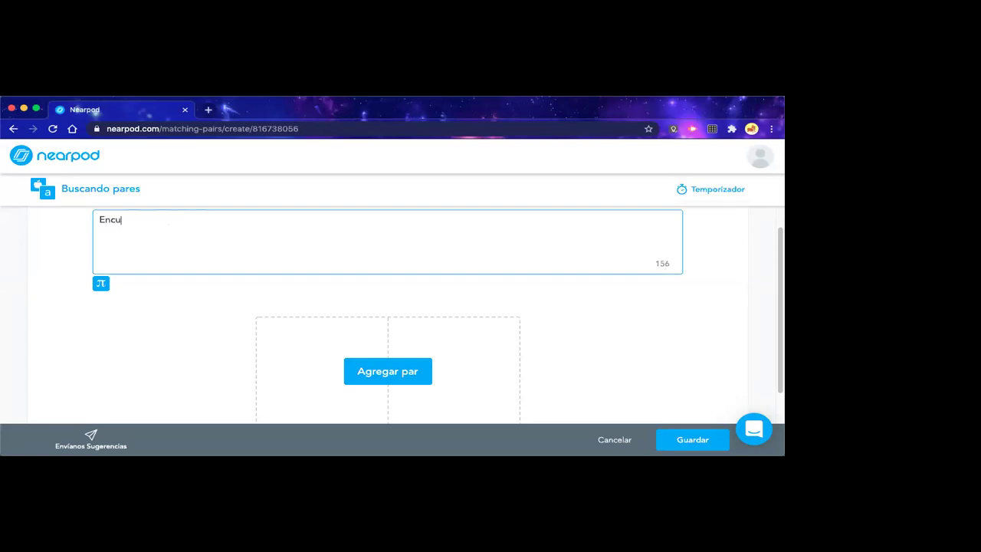
text(entra el par correspondiente)
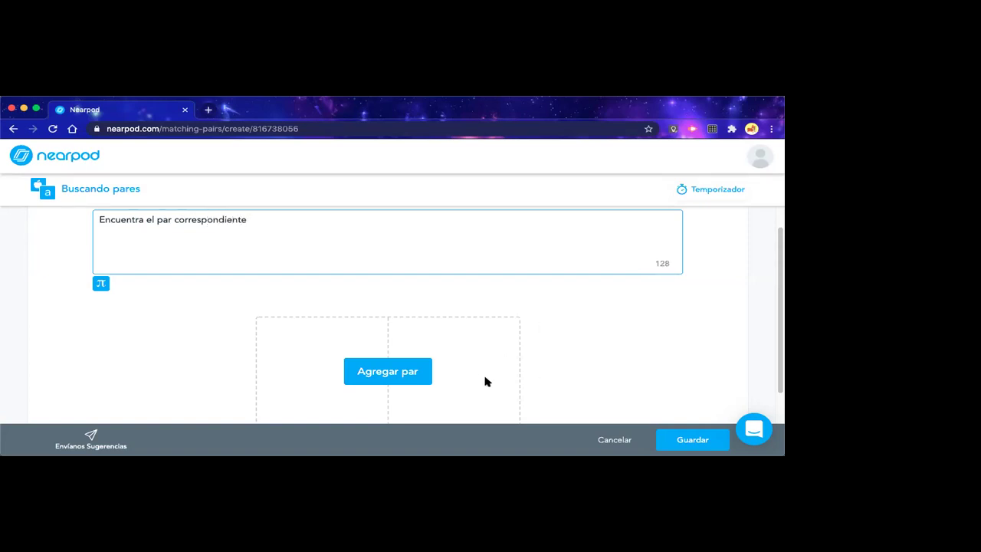
Add a first pair matching "Revolución Francesa" with "Siglo XVIII"
click(387, 375)
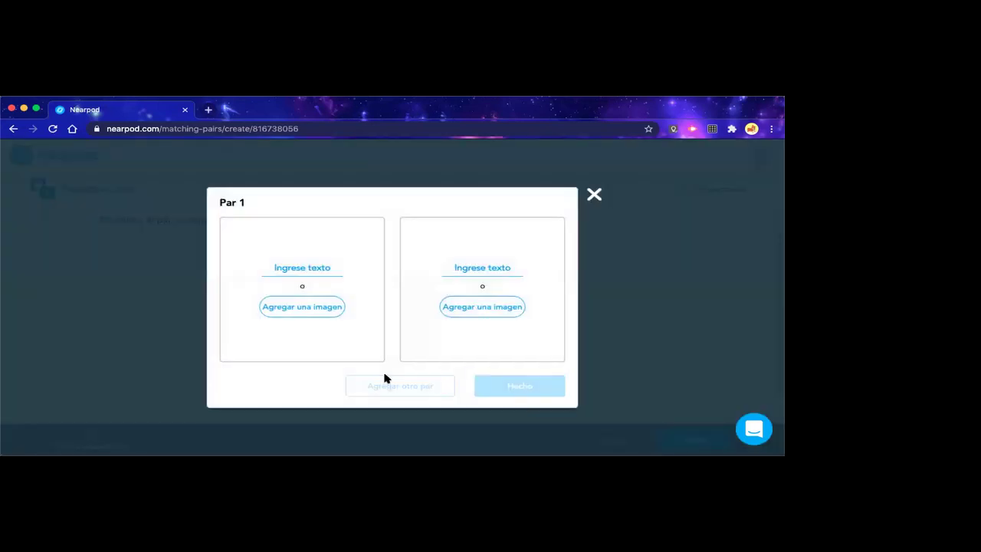
click(301, 268)
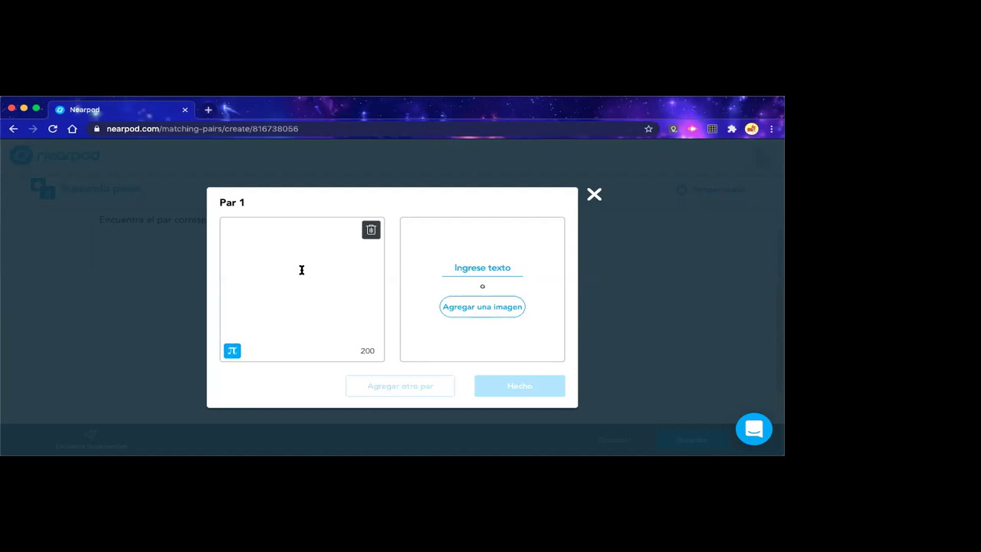
text(Revolución Francesa)
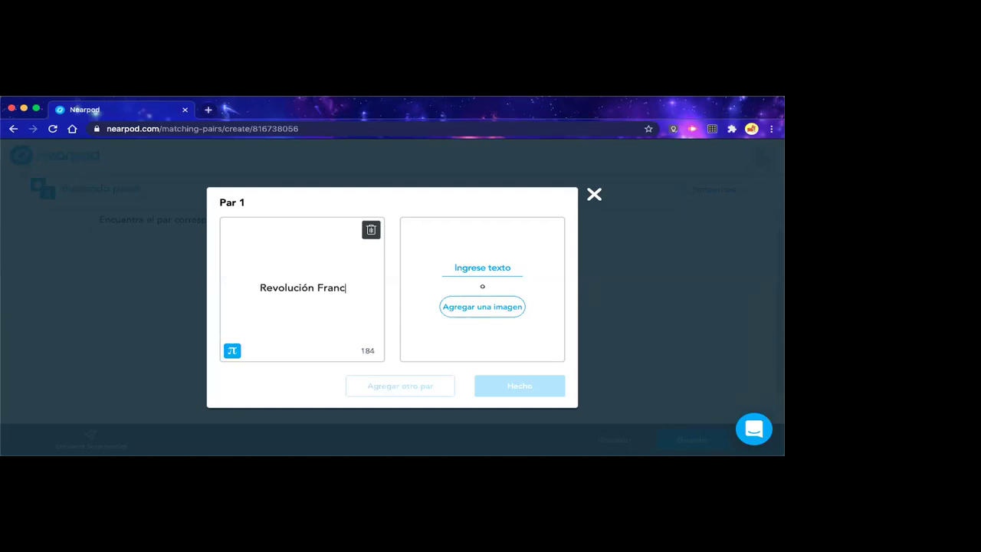
click(496, 264)
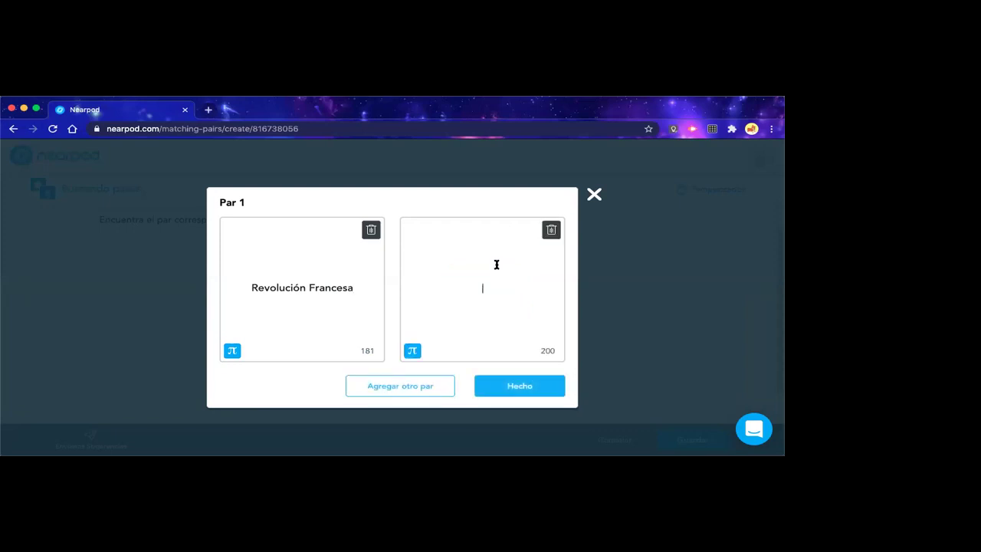
text(Siglo XVIII)
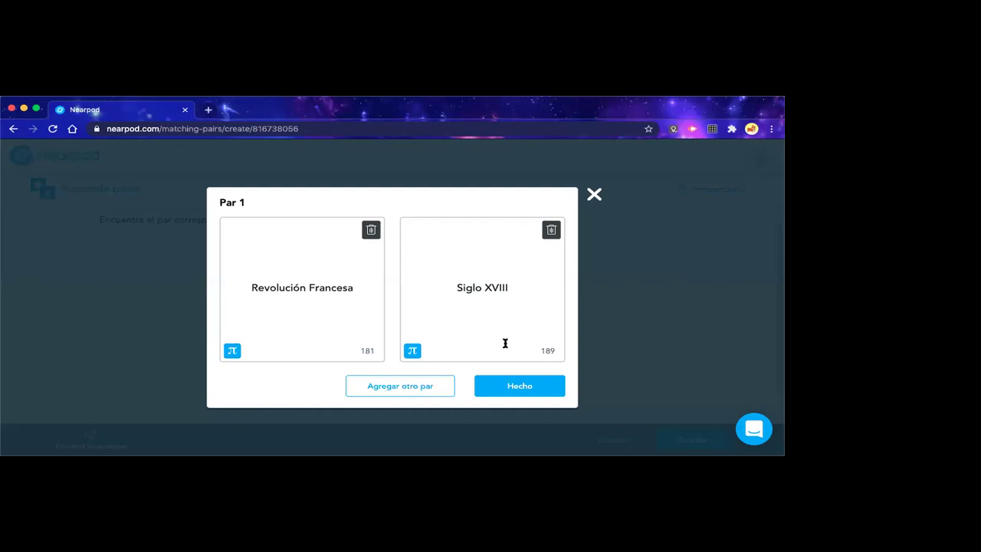
click(511, 390)
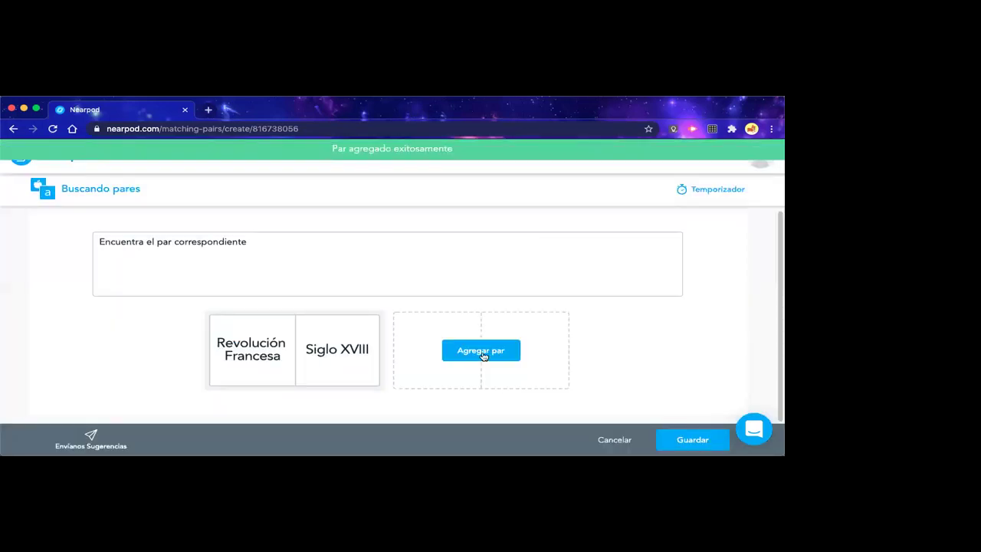
Add a second pair matching "Revolución Industrial" with "Siglo XVIII"
click(482, 352)
click(305, 267)
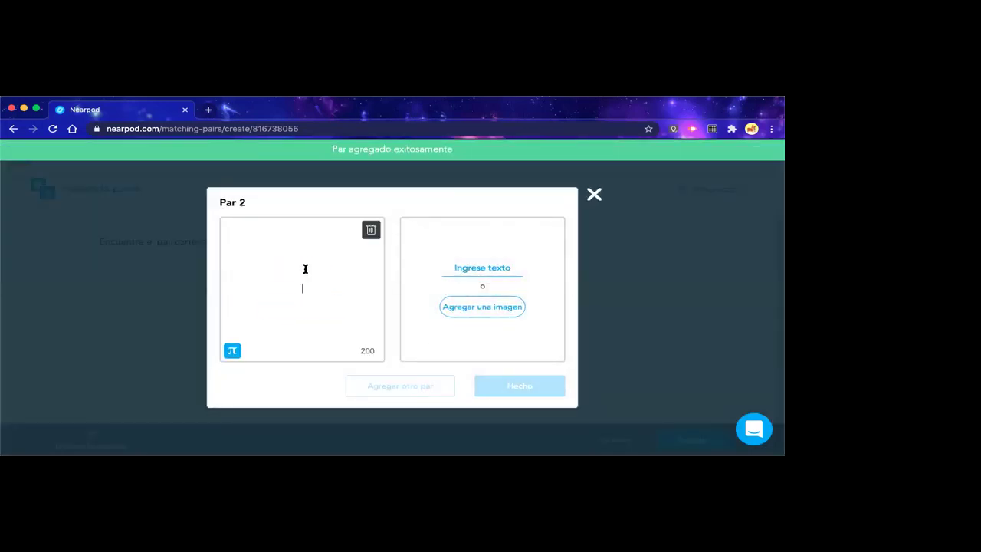
text(Revol)
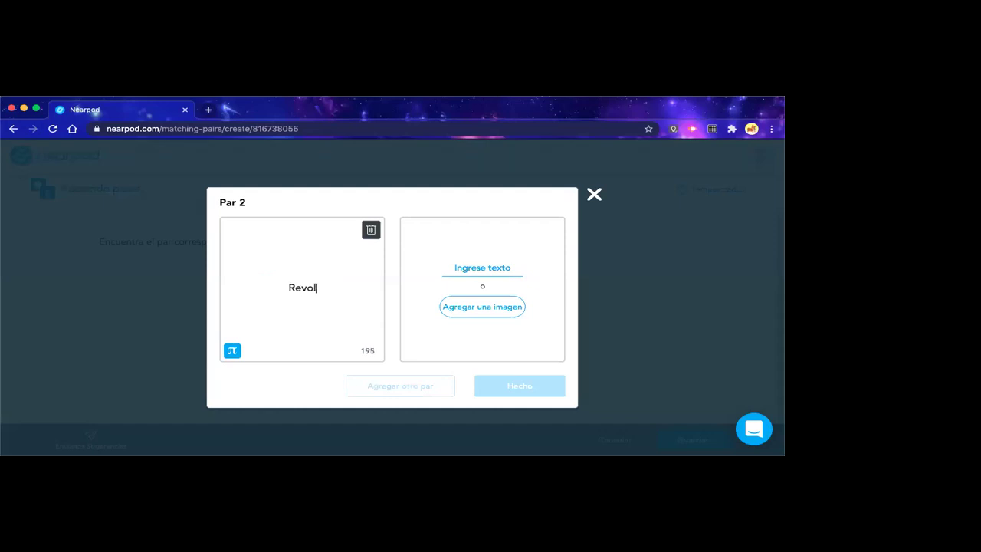
text(ución Industrial)
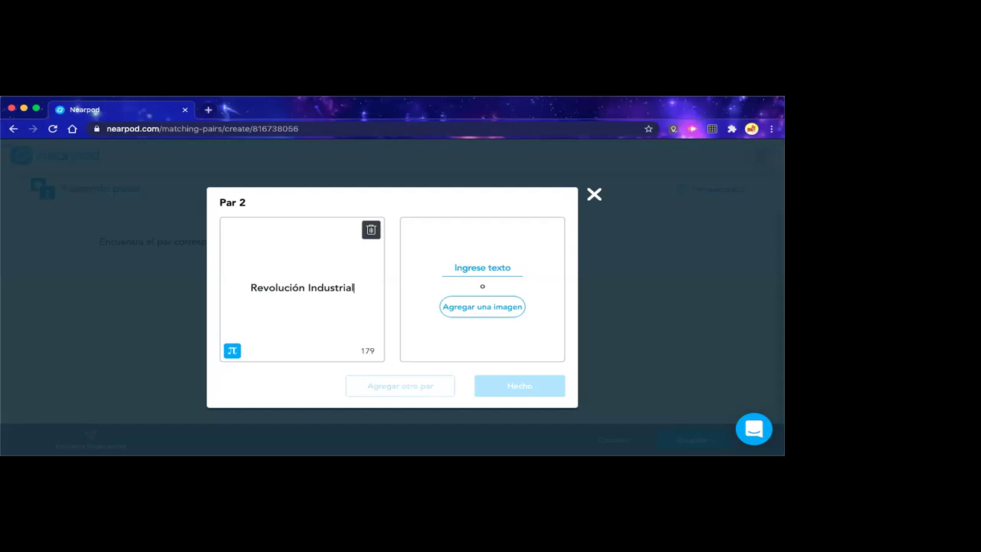
click(479, 268)
text(S)
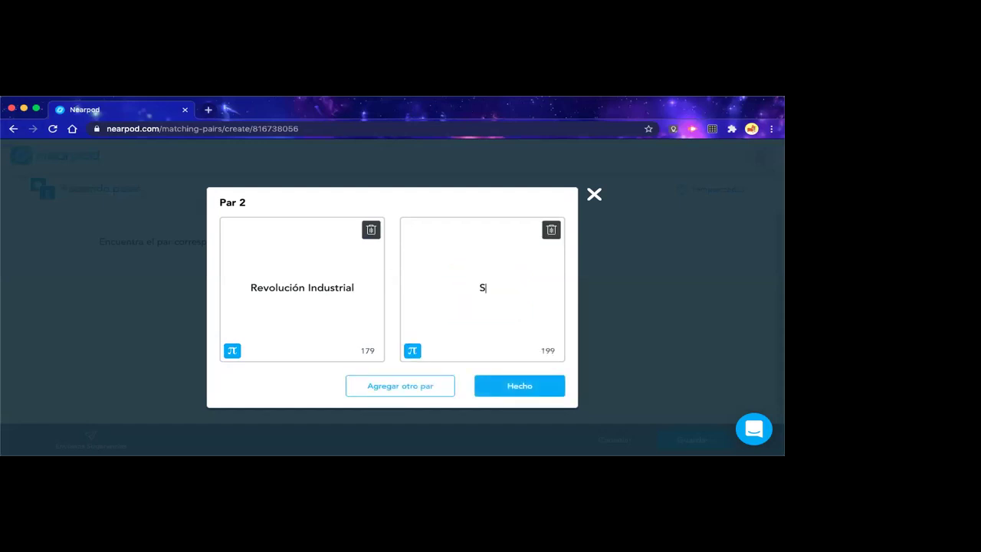
text(iglo XVIII)
click(498, 388)
Add a third pair matching "Fin de la Edad Media" with "Siglo XV" and finish it
click(562, 352)
click(301, 266)
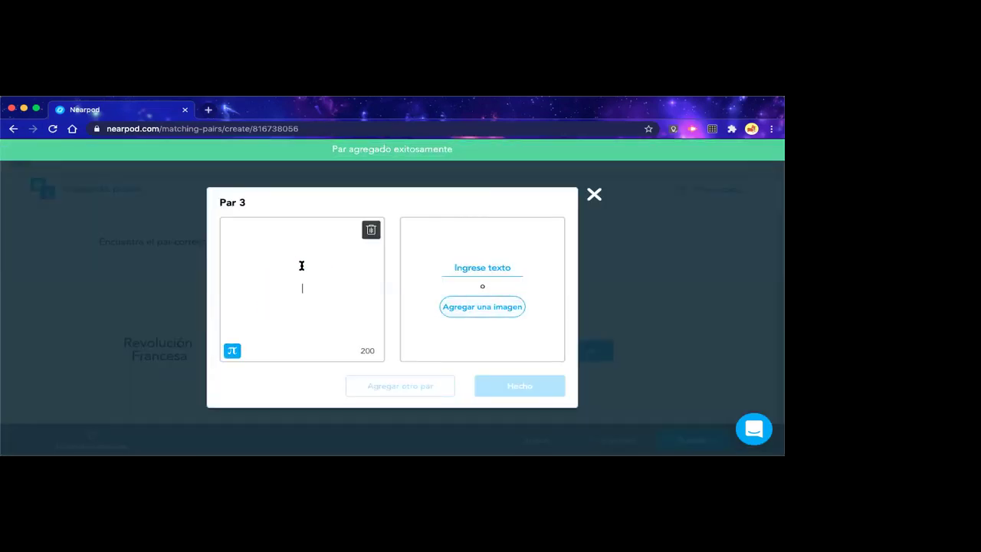
text(Fin de la E)
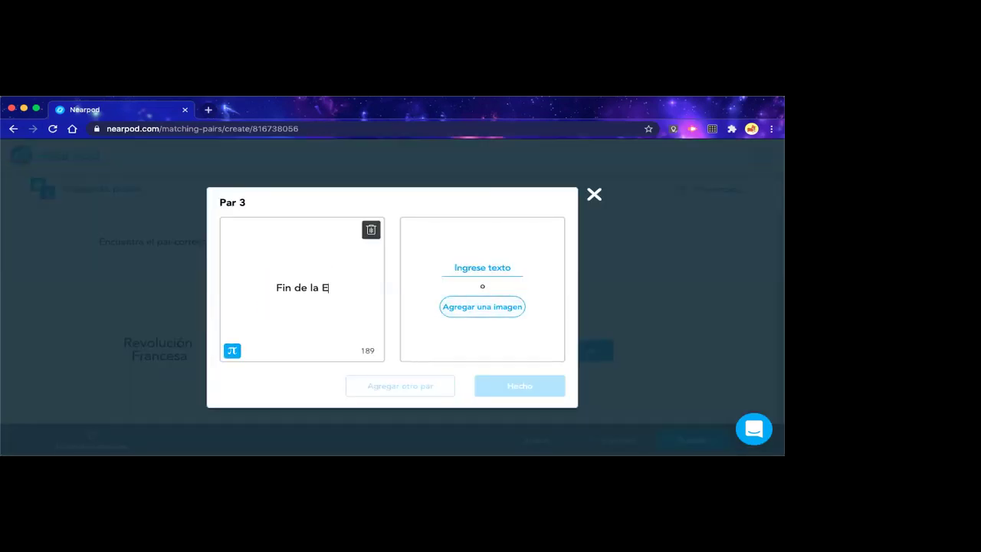
text(dad Media)
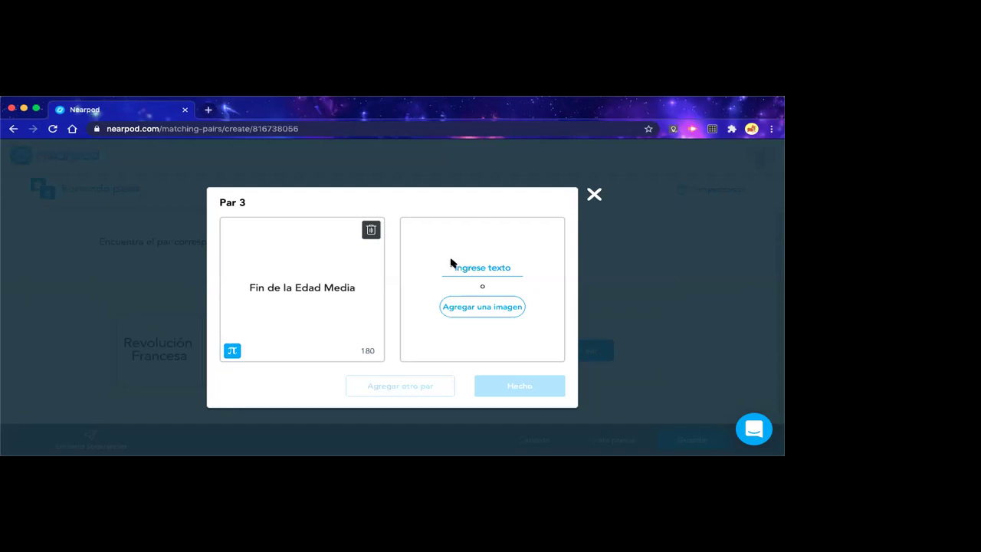
click(471, 270)
text(Siglo XV)
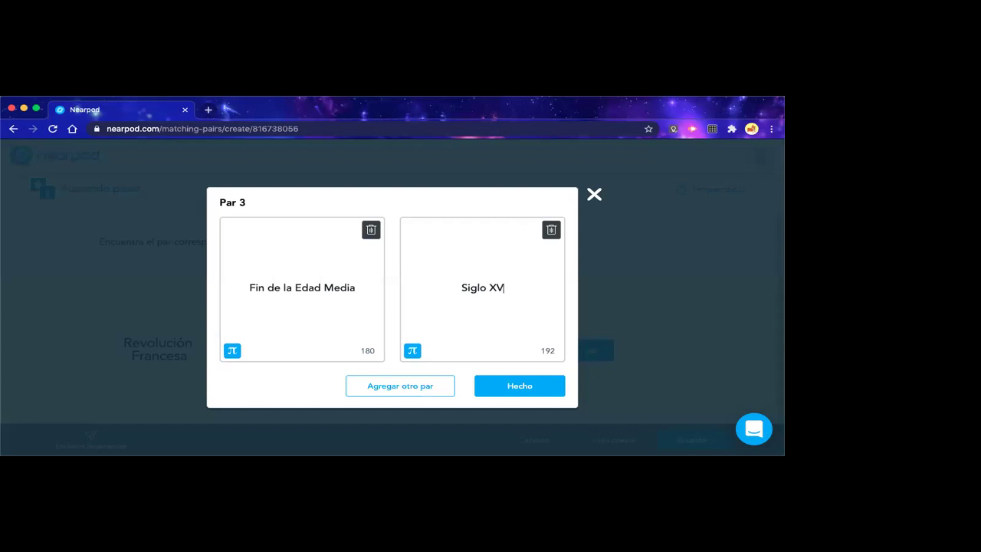
click(539, 387)
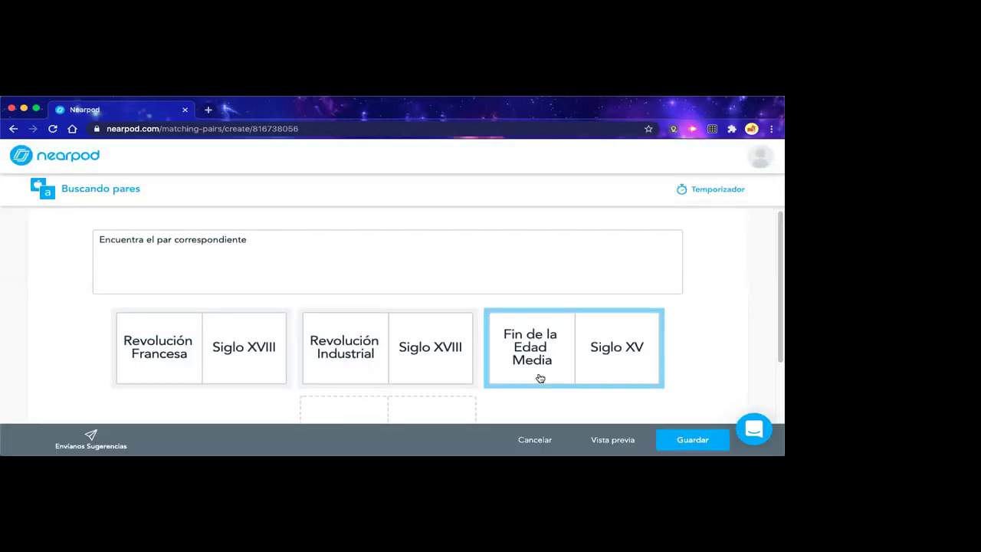
Start a fourth pair with "Castillo Windsor" as the text of its first card
scroll(542, 379, down, 1)
click(387, 405)
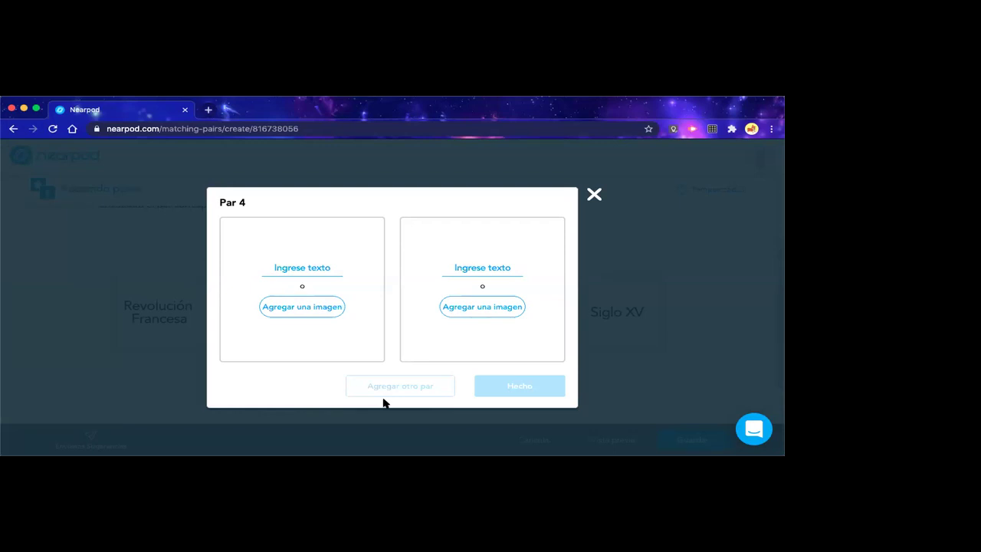
click(316, 267)
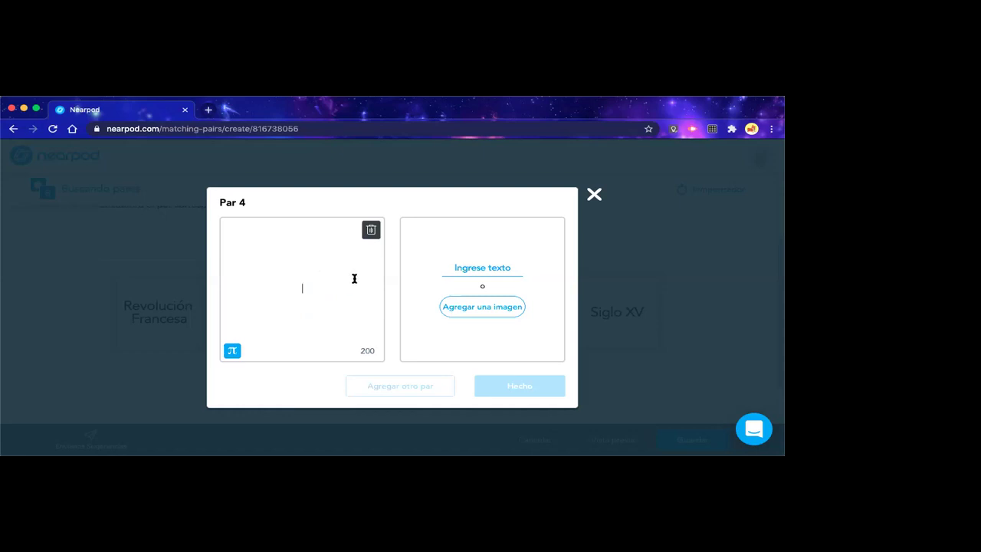
text(Castillo Windsor)
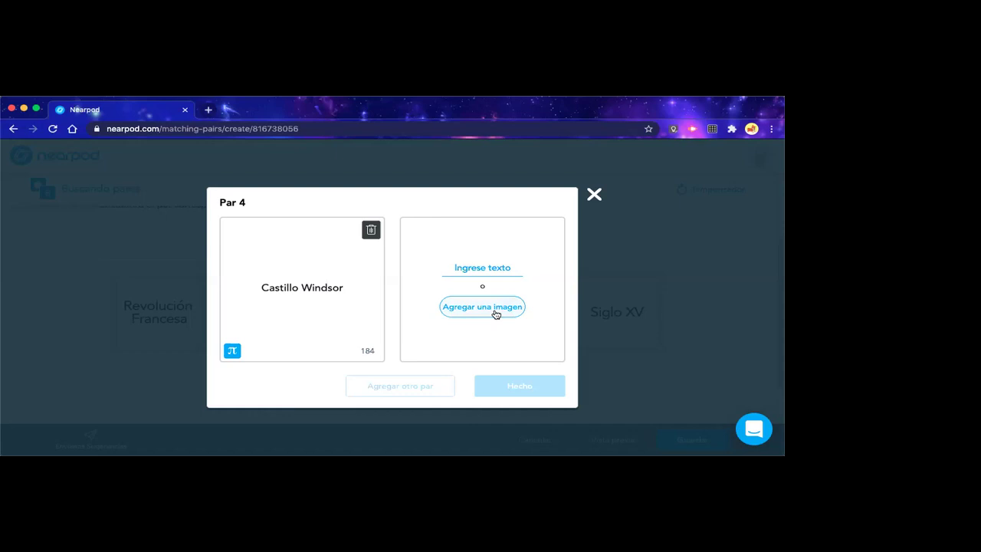
Search images for "castillo windsor", place a front view of the castle on the fourth pair's second card and finish the pair
click(497, 311)
click(404, 193)
text(castillo windsor)
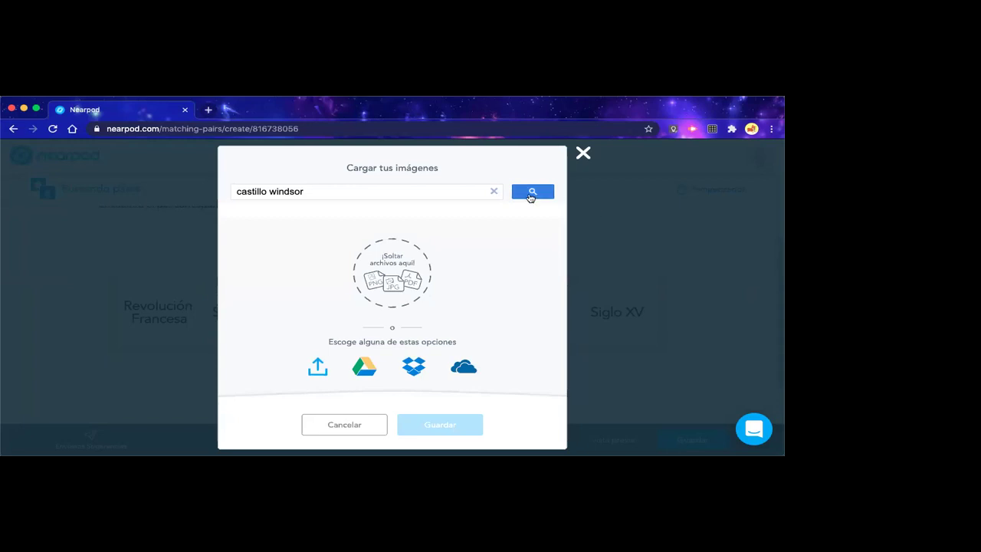
click(531, 193)
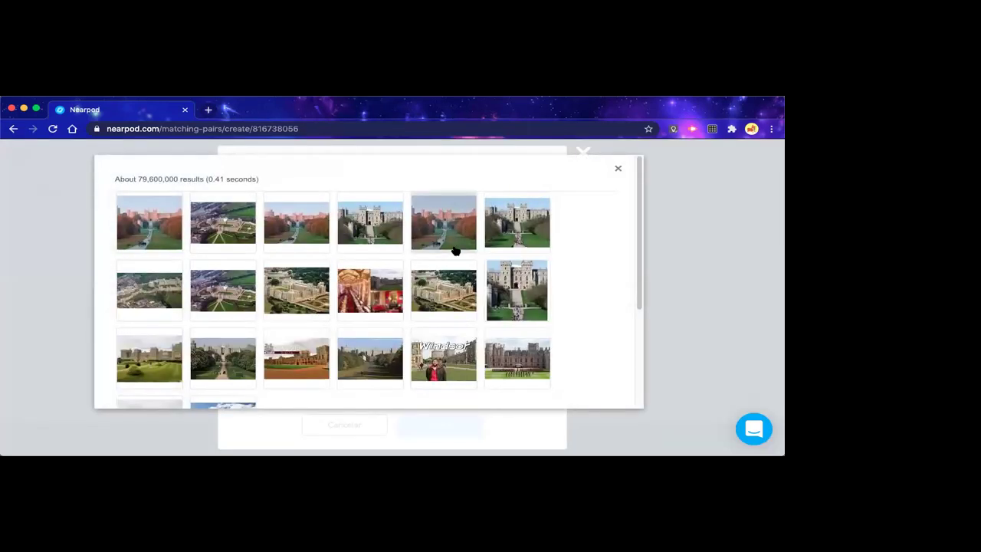
click(371, 223)
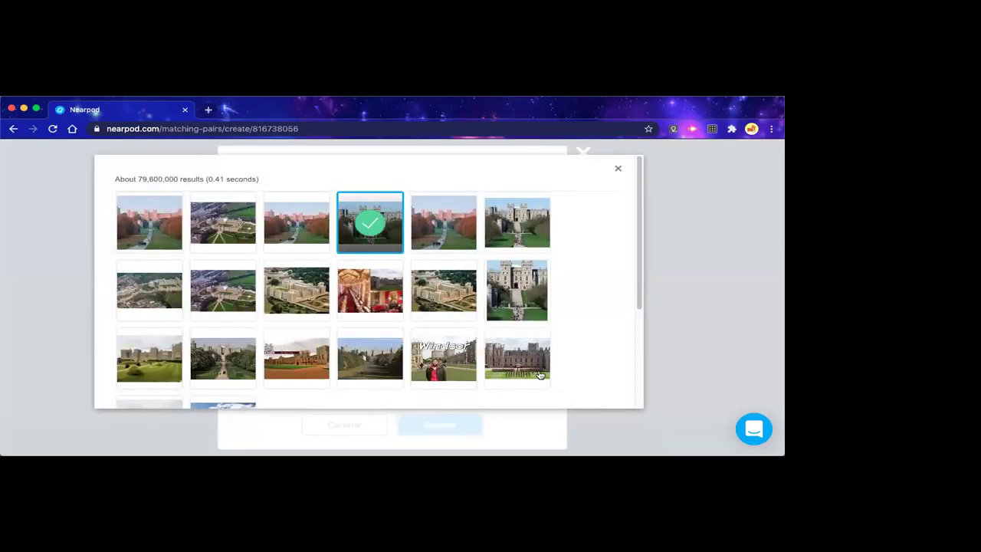
scroll(594, 344, down, 3)
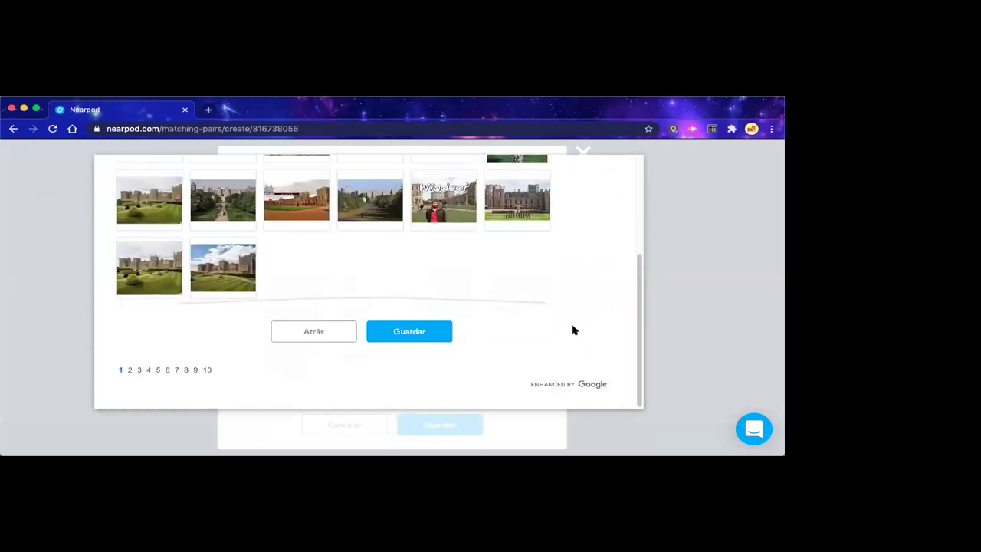
click(410, 332)
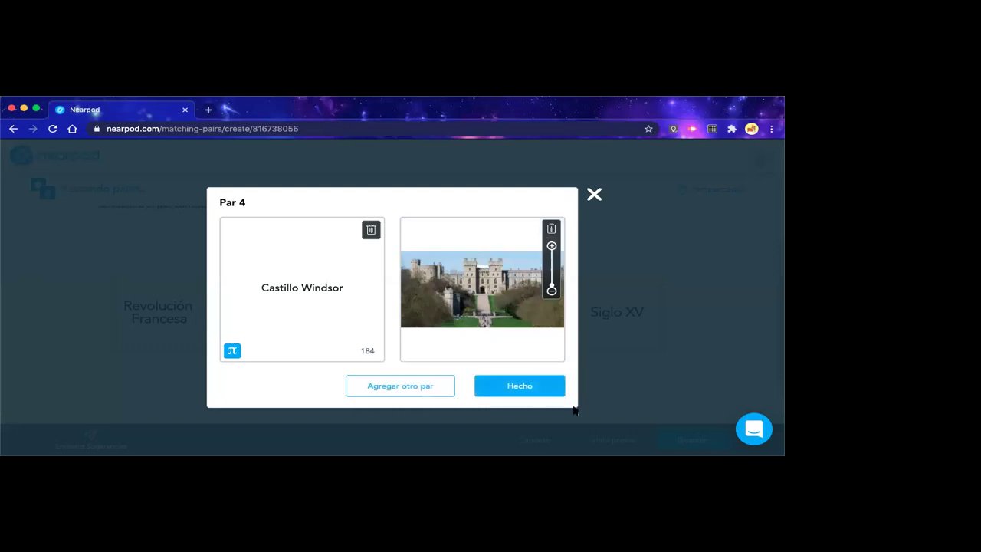
click(532, 392)
Start a fifth pair with "Castillo Edimburgo" as the text of its first card
click(477, 398)
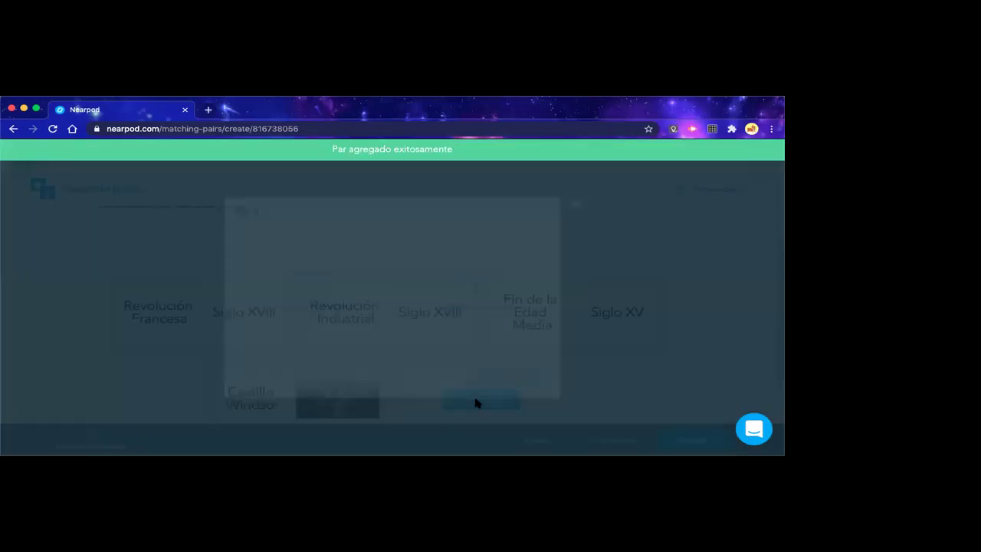
click(325, 268)
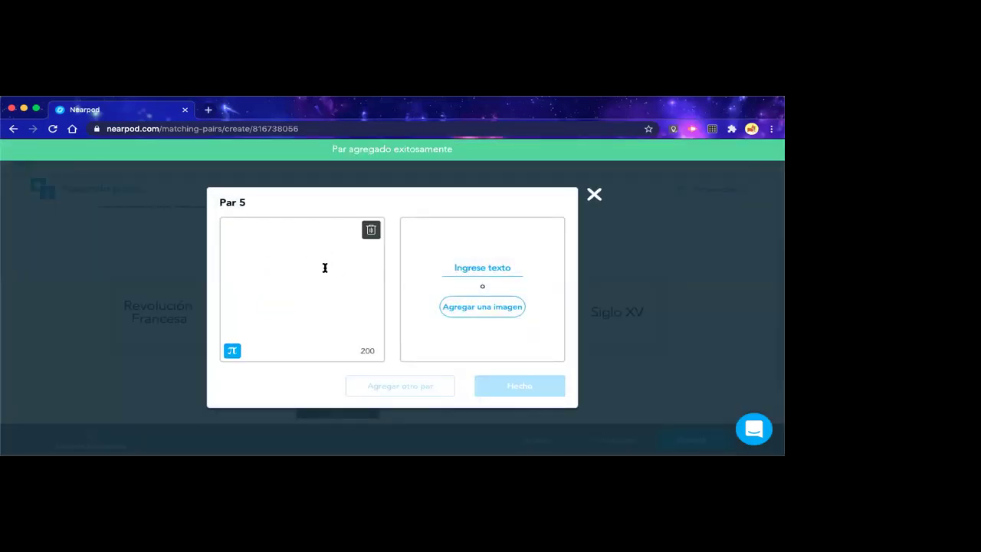
text(Castillo )
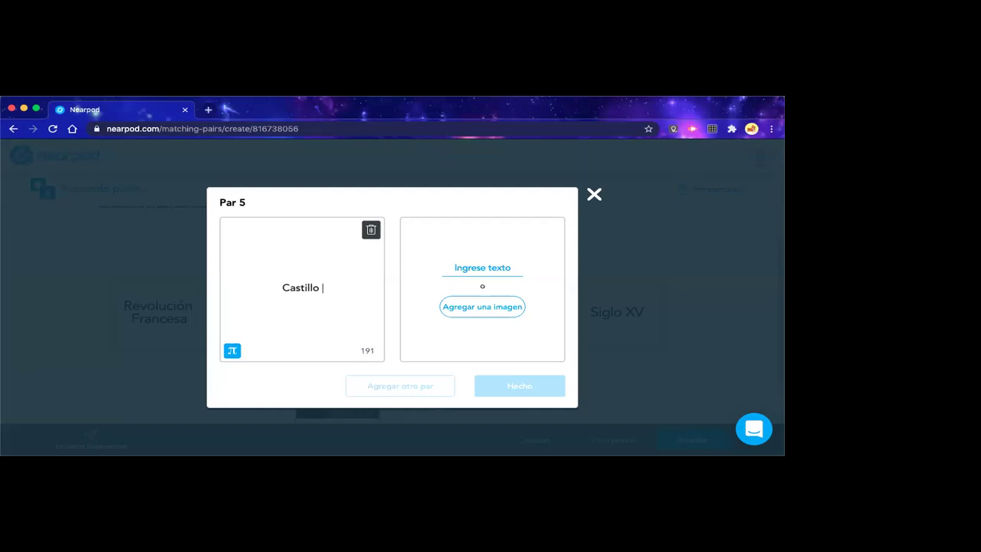
text(Edimburgo)
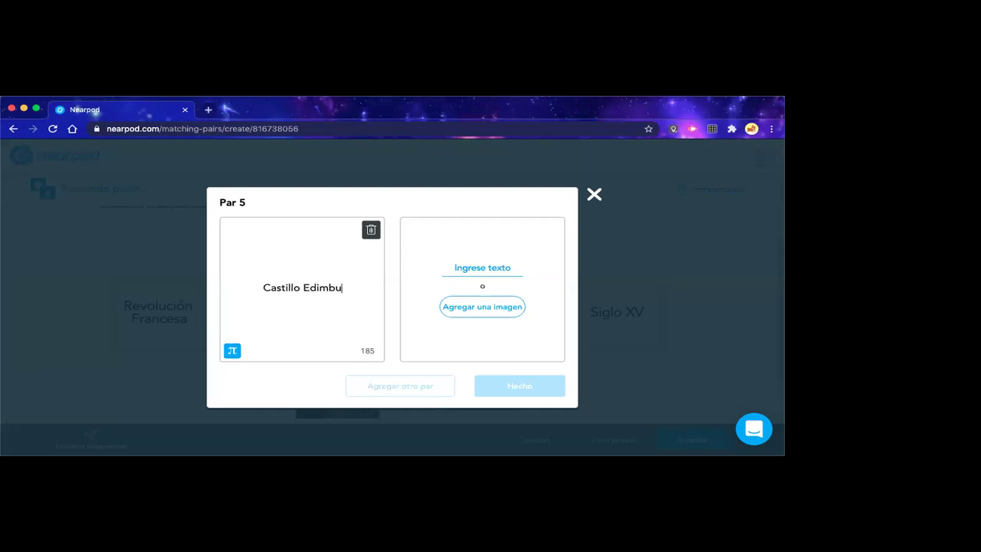
Search images for "castillo edimburgo", place a photo of the hilltop castle on the fifth pair's second card and finish the pair
click(492, 313)
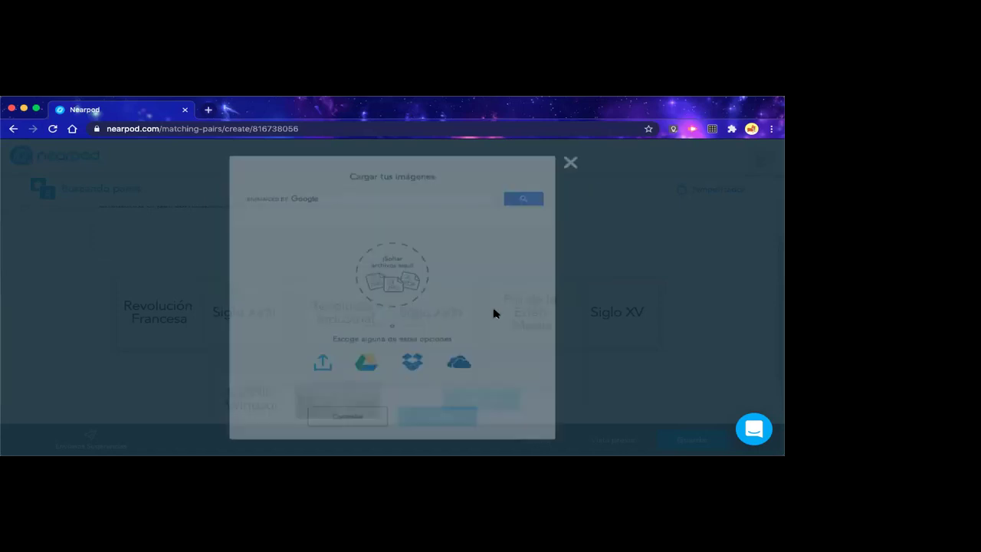
click(379, 193)
text(castillo edimburgo)
key(Return)
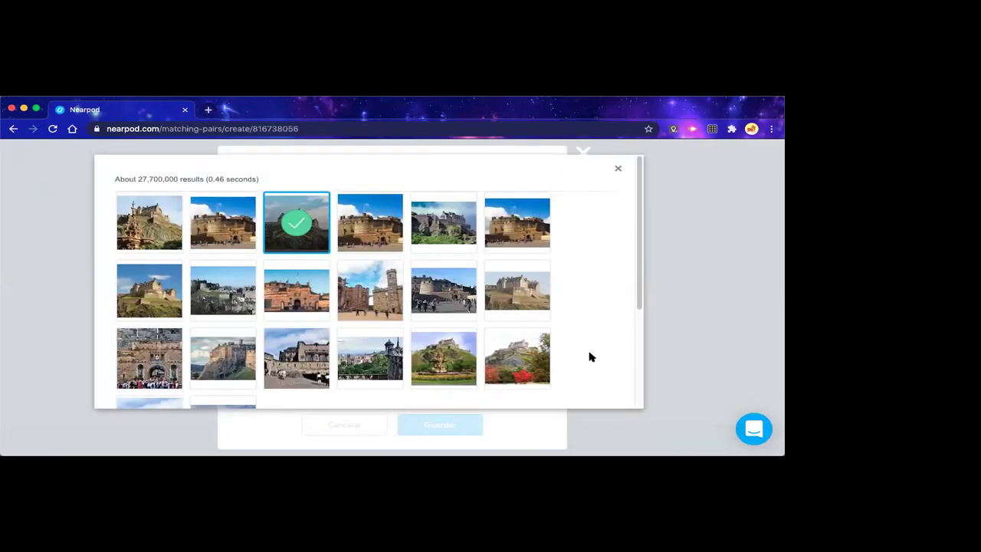
scroll(589, 355, down, 5)
click(409, 332)
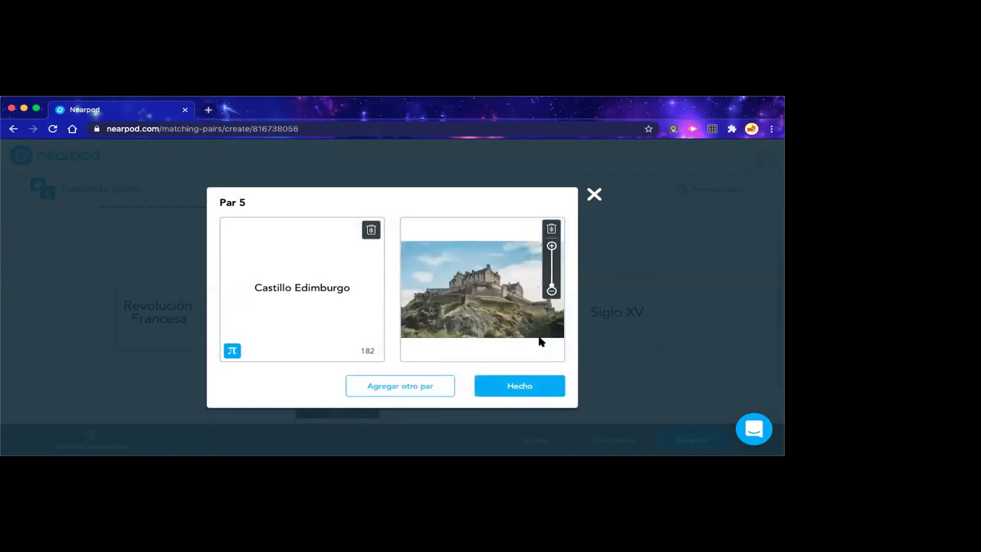
click(534, 388)
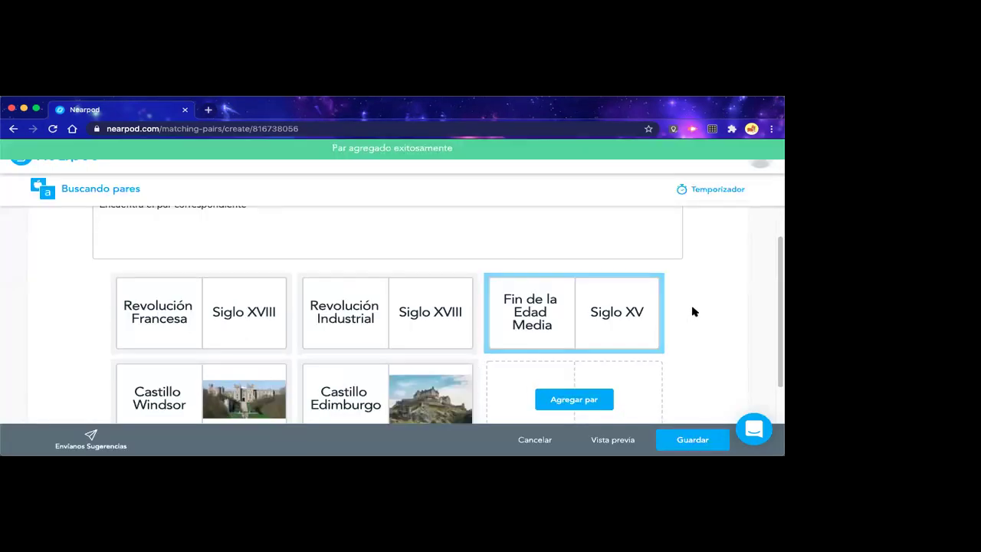
Preview the matching pairs activity with the instructions collapsed and match "Castillo Edimburgo" with its photo
scroll(692, 328, down, 1)
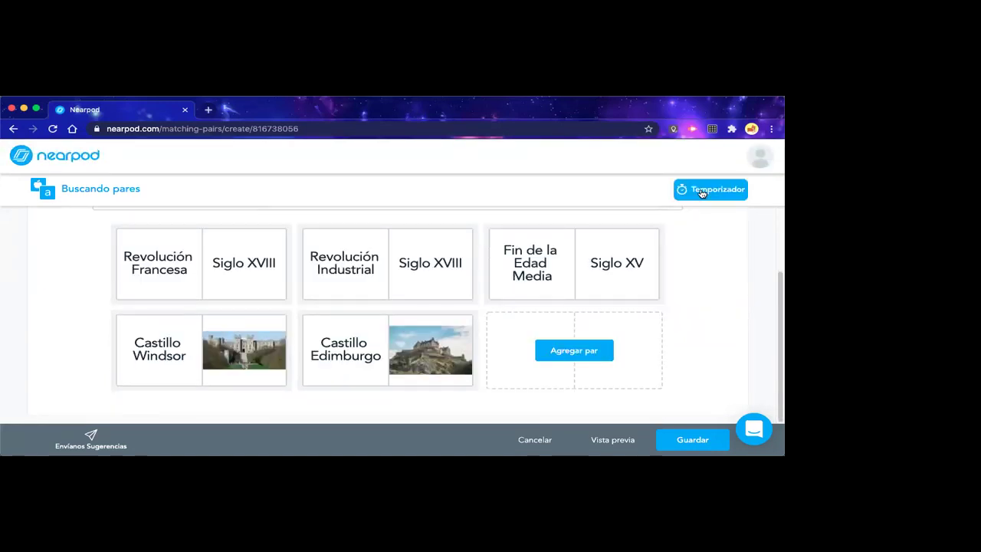
click(613, 440)
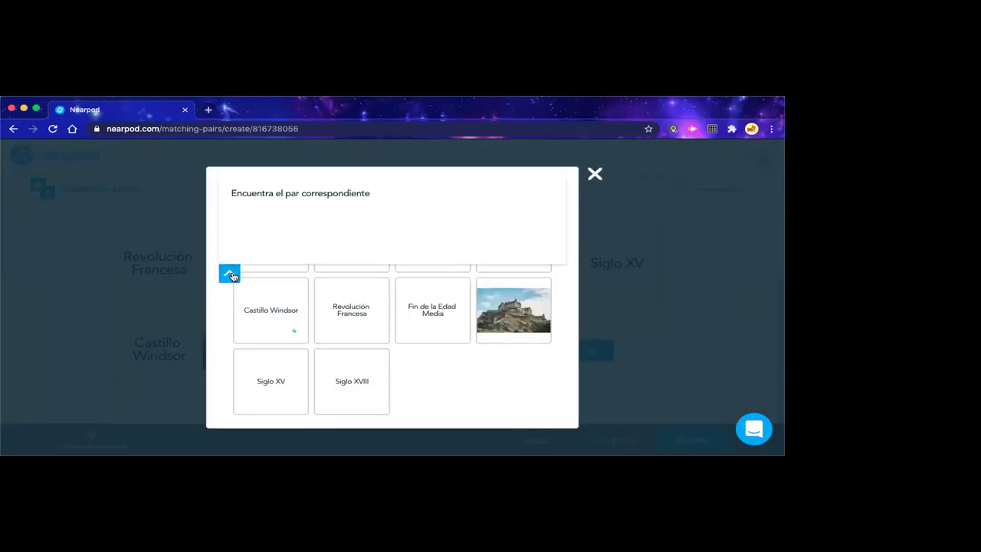
click(229, 274)
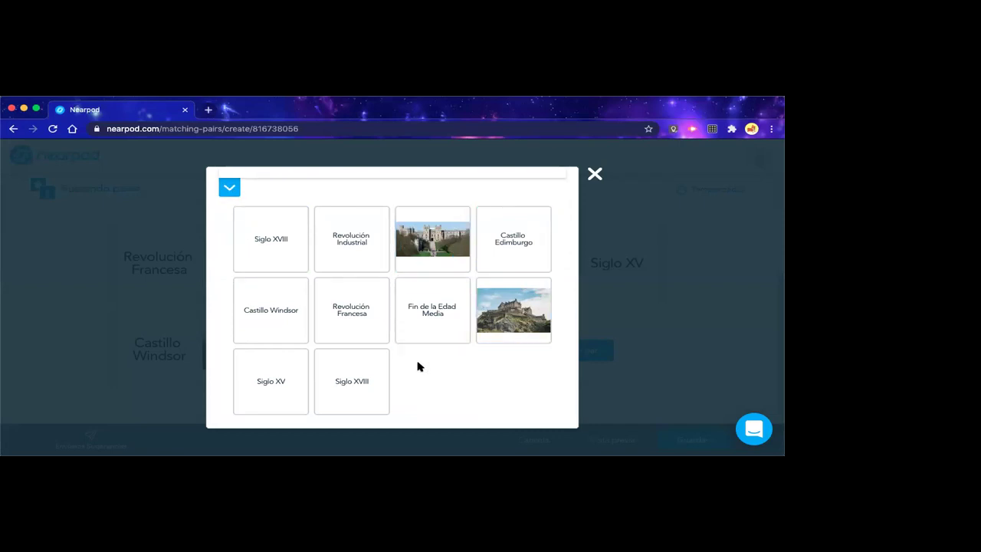
click(515, 238)
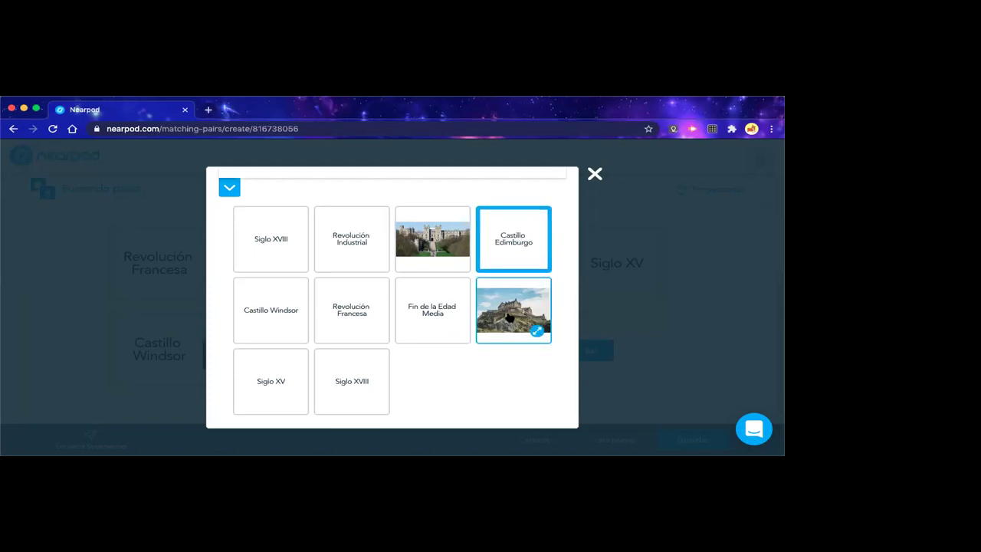
click(510, 318)
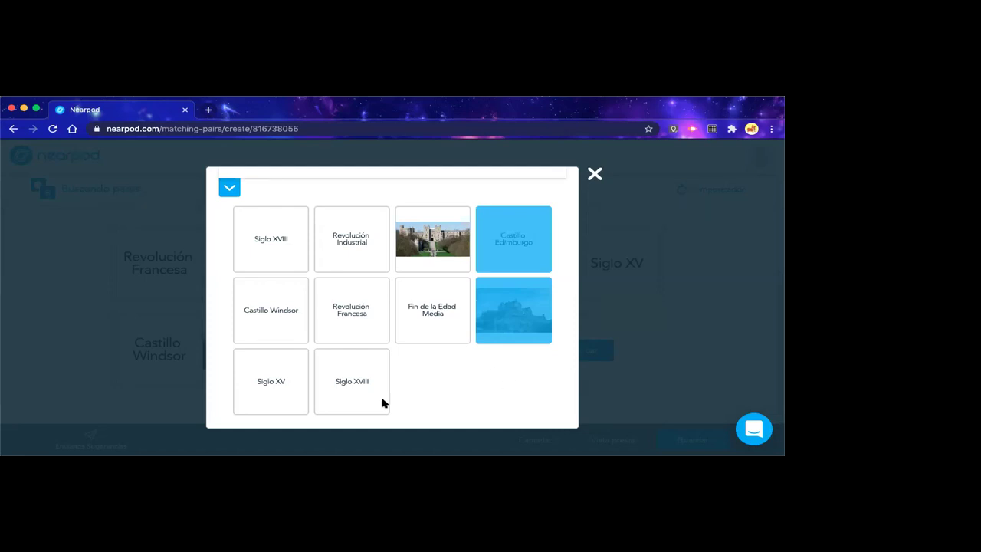
In the preview, try pairing "Siglo XV" with "Revolución Francesa" and match it with "Fin de la Edad Media" instead
click(280, 381)
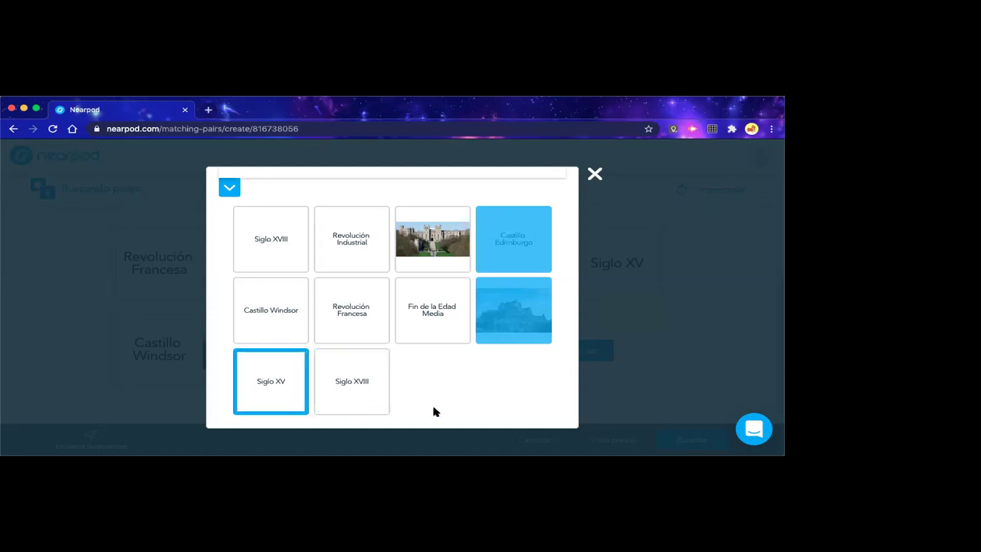
click(361, 314)
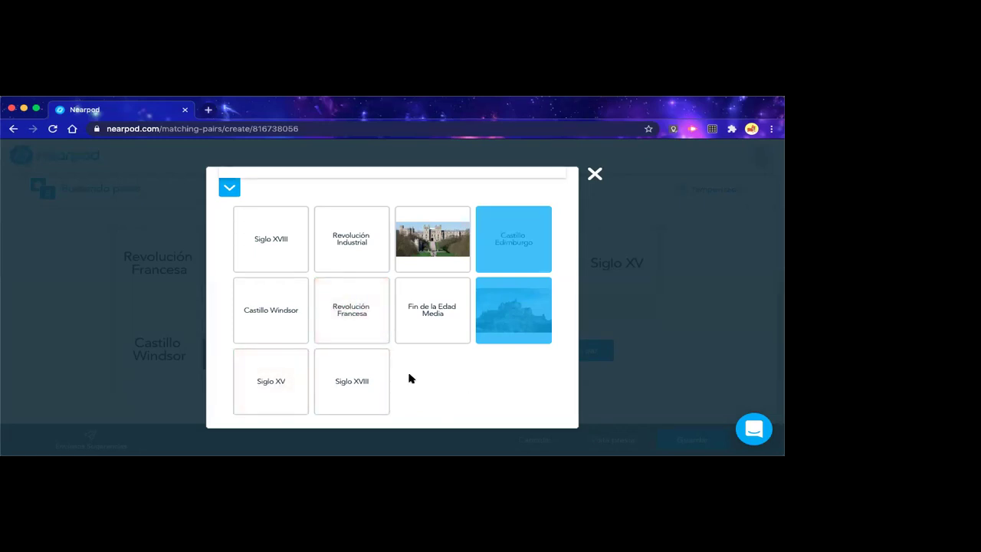
click(274, 379)
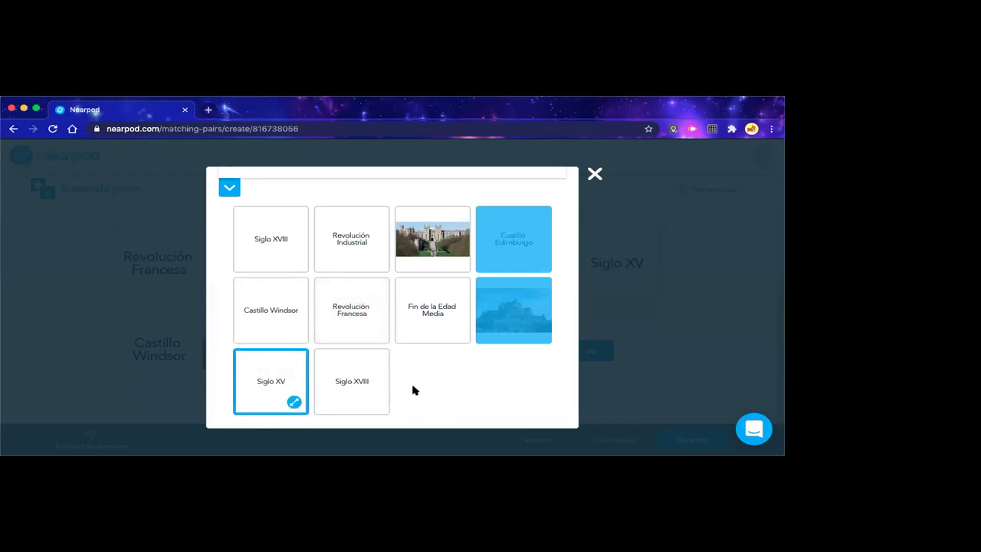
click(440, 316)
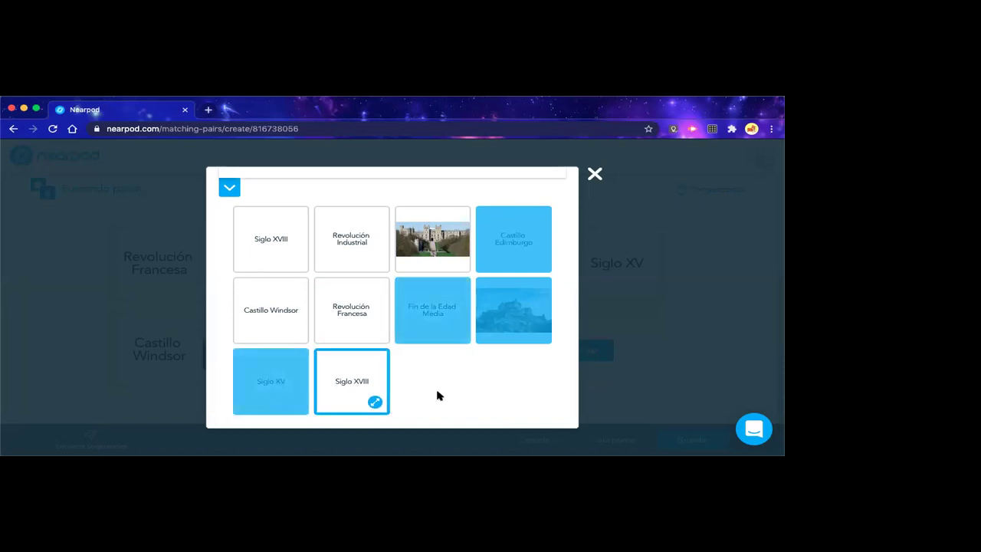
In the preview, try "Revolución Francesa" with the lower "Siglo XVIII" card and match it with the upper one instead
click(357, 313)
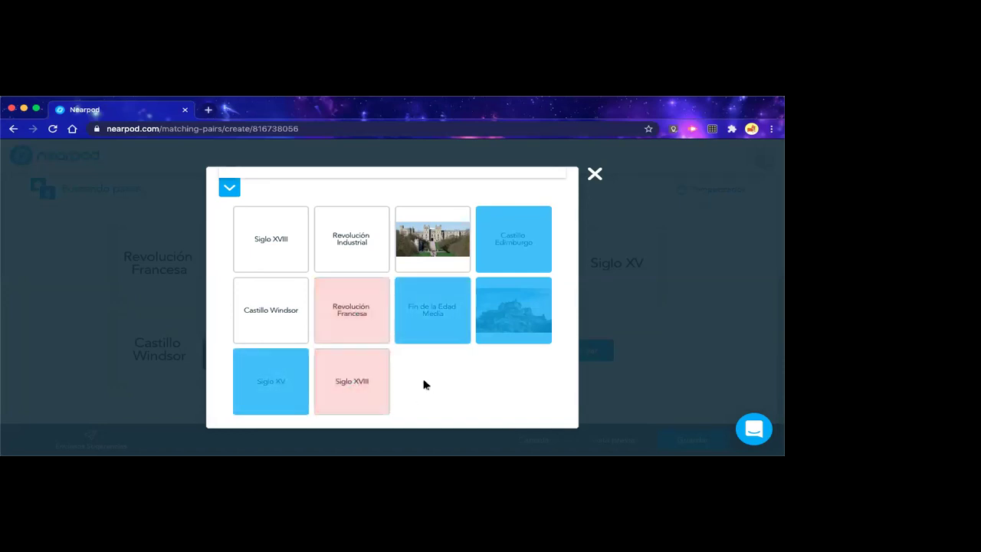
click(268, 239)
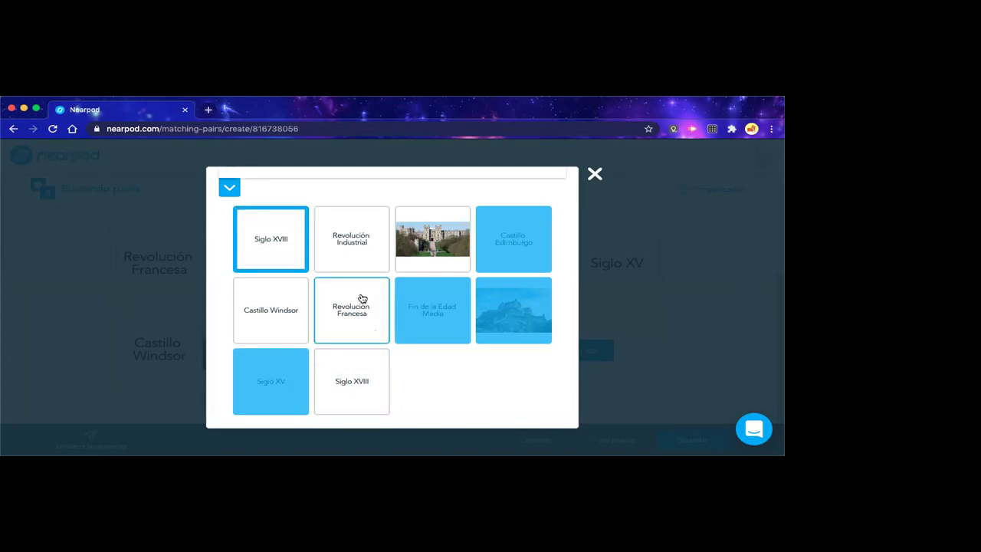
click(360, 303)
Match "Castillo Windsor" with its photo and "Revolución Industrial" with the remaining "Siglo XVIII" card, and close the preview
click(284, 313)
click(418, 253)
click(353, 258)
click(351, 373)
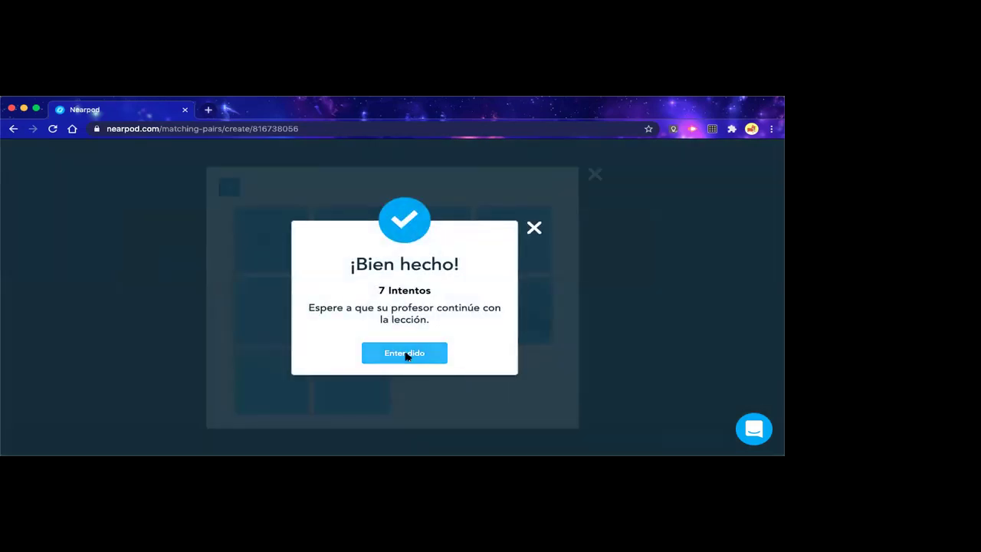
click(407, 353)
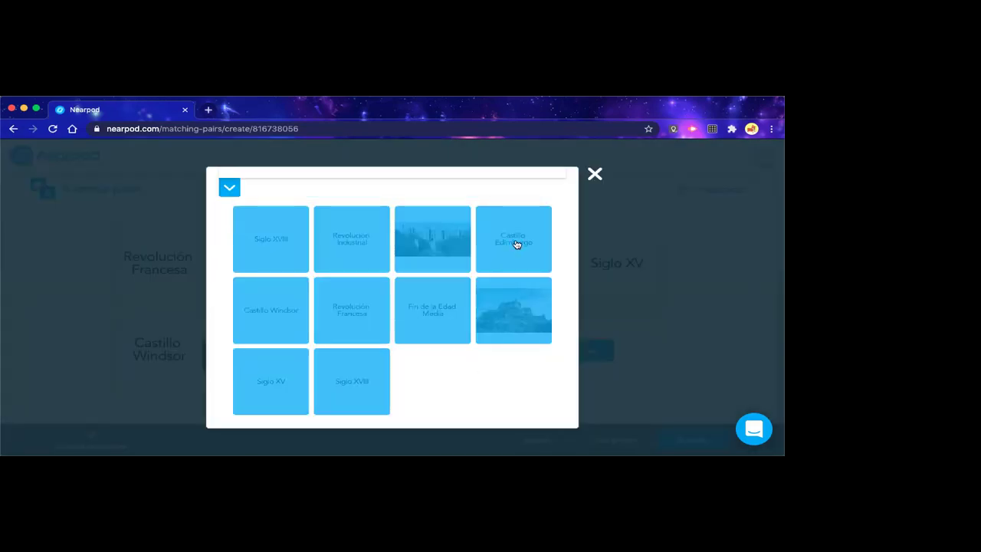
click(595, 174)
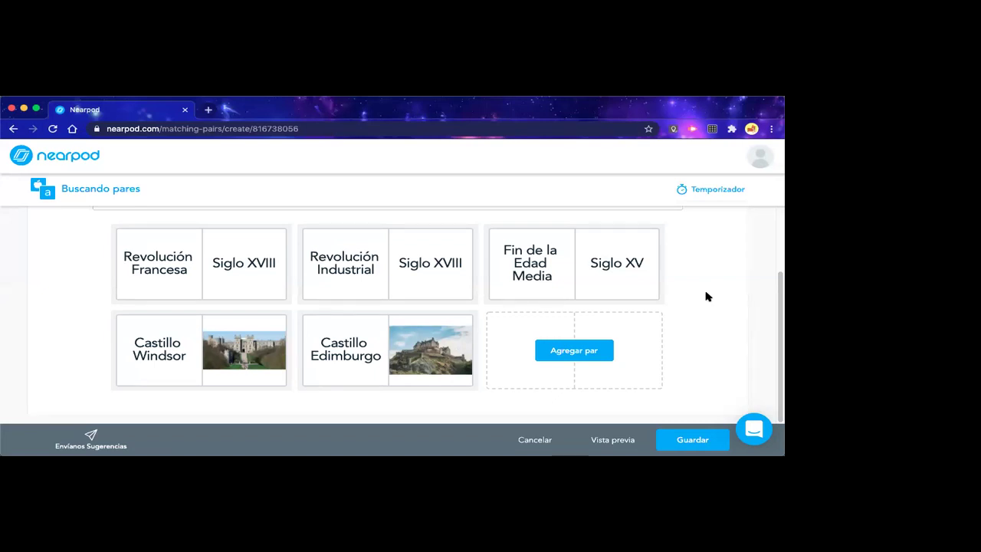
Save the matching pairs activity and start a new Cuestionario activity in the lesson
click(681, 438)
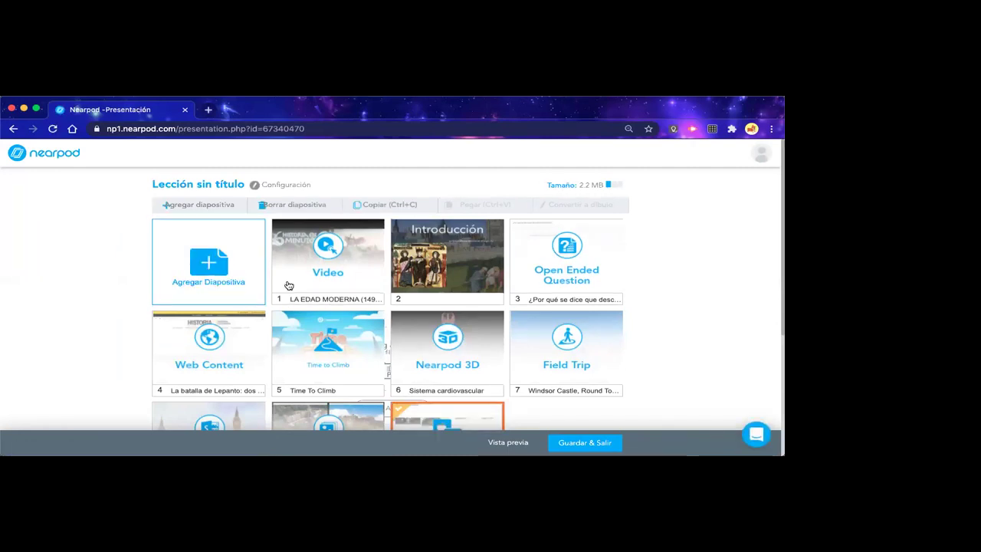
click(204, 204)
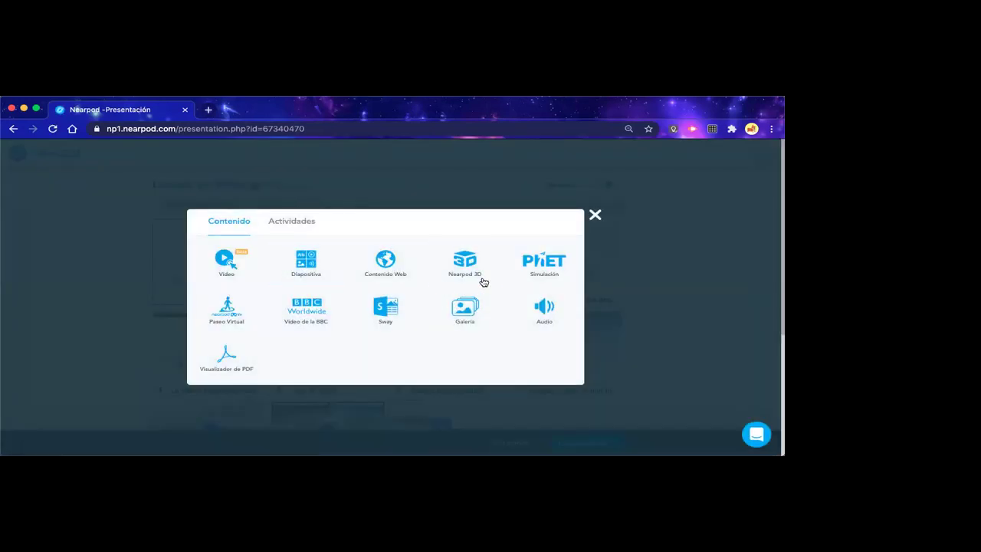
click(296, 220)
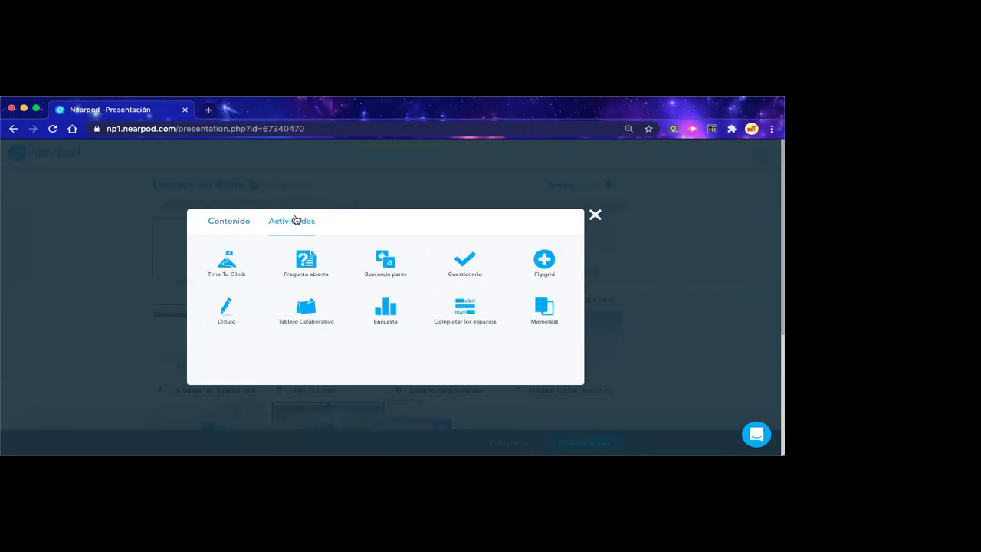
click(460, 269)
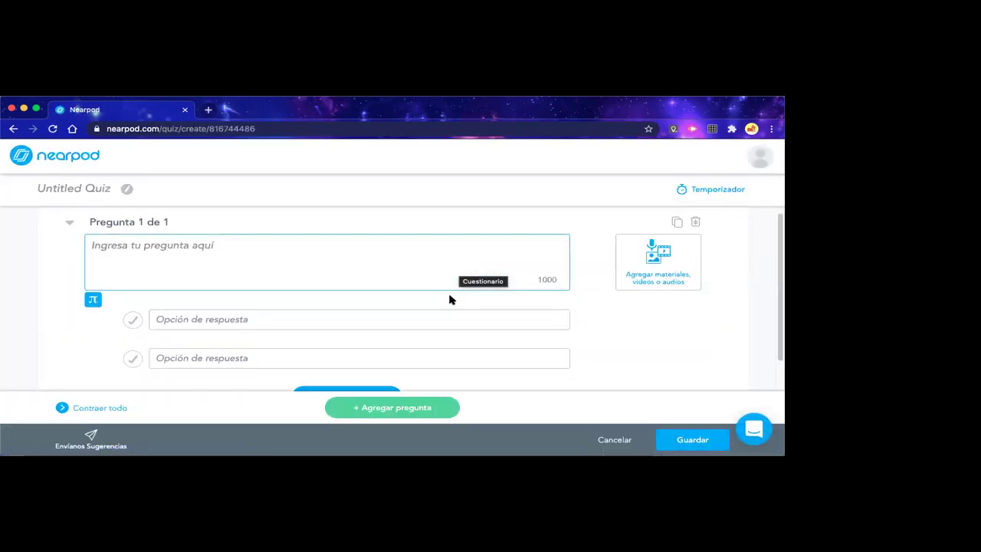
Examine the question and answer option fields of the blank quiz, and cancel it without saving
scroll(460, 306, down, 1)
scroll(460, 306, up, 1)
scroll(460, 306, down, 1)
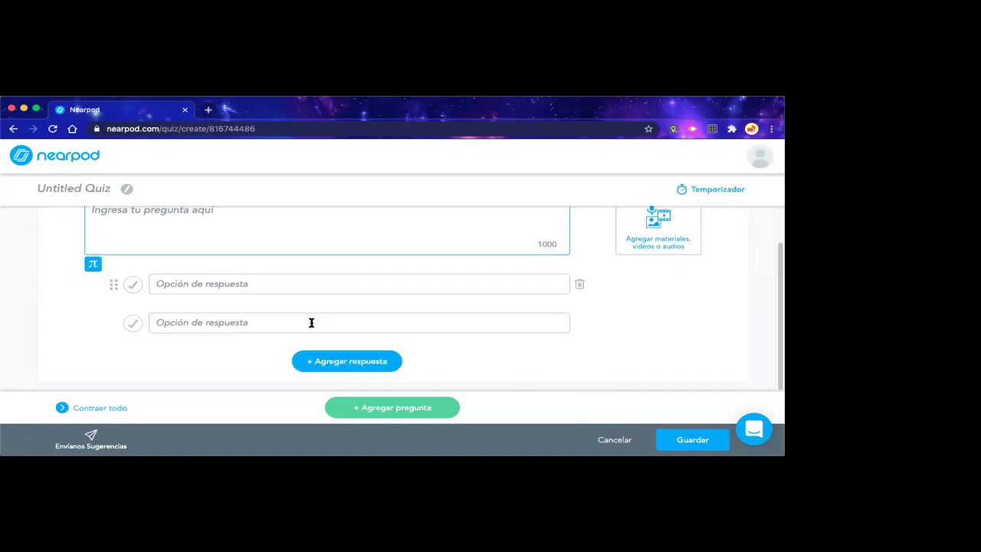
click(195, 285)
click(204, 322)
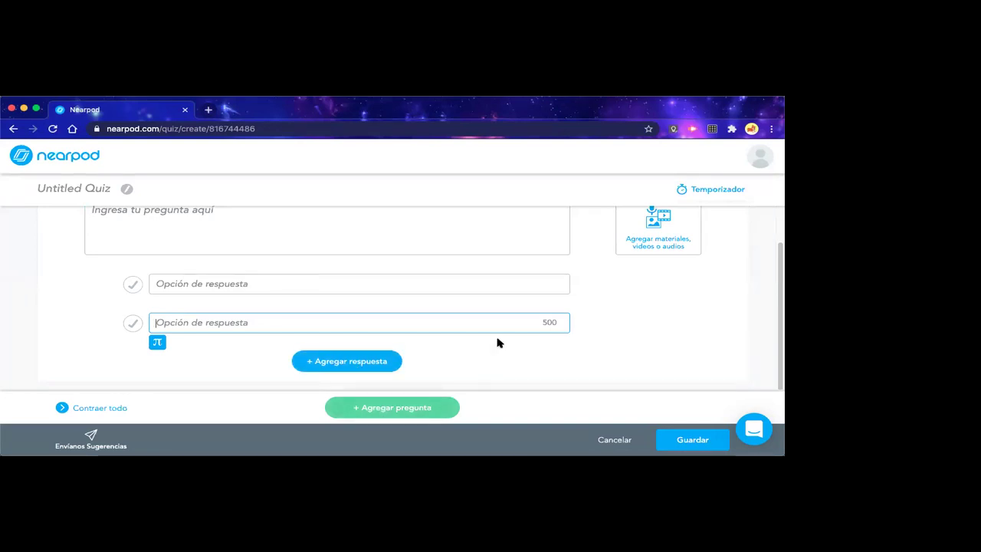
click(608, 444)
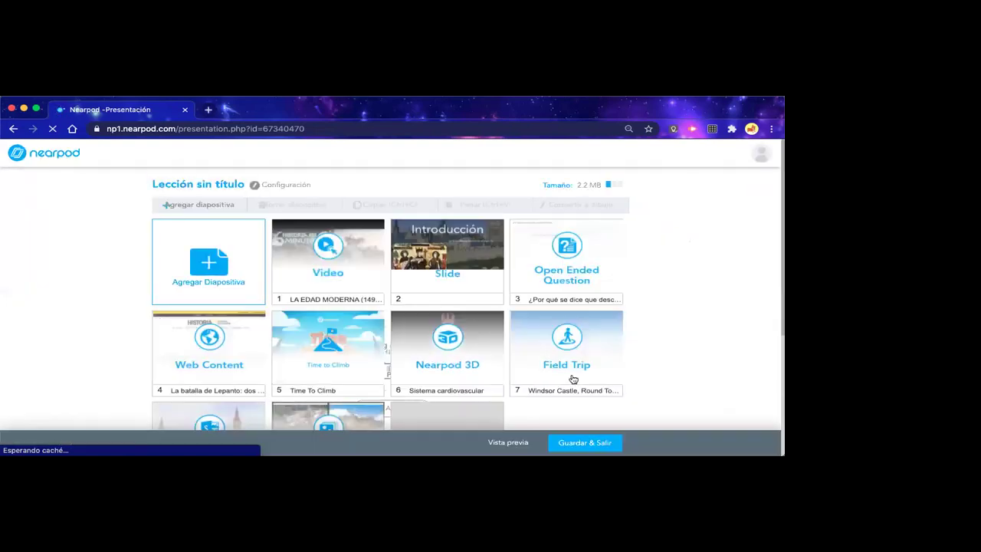
Open the Flipgrid activity to view its topic URL and join link fields, and return to the lesson
click(203, 205)
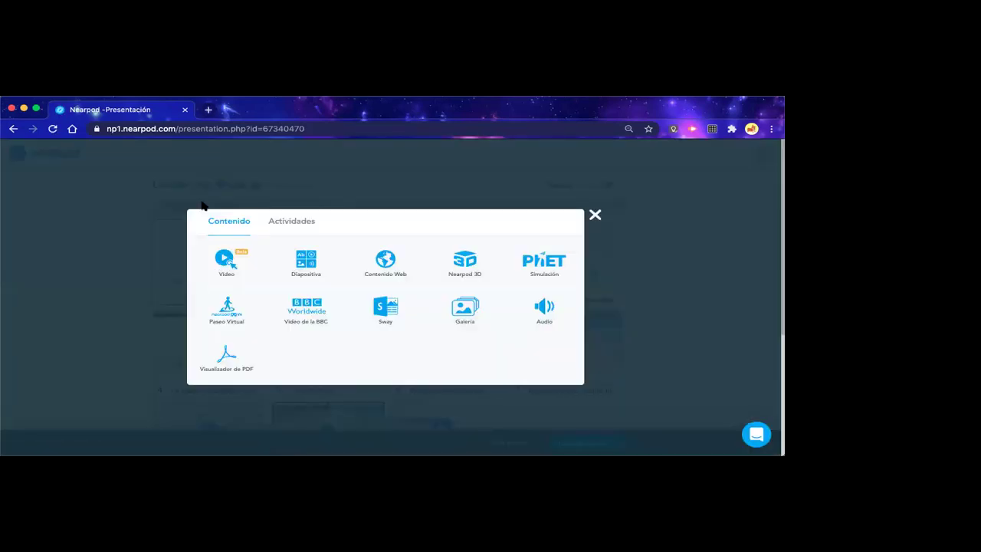
click(296, 223)
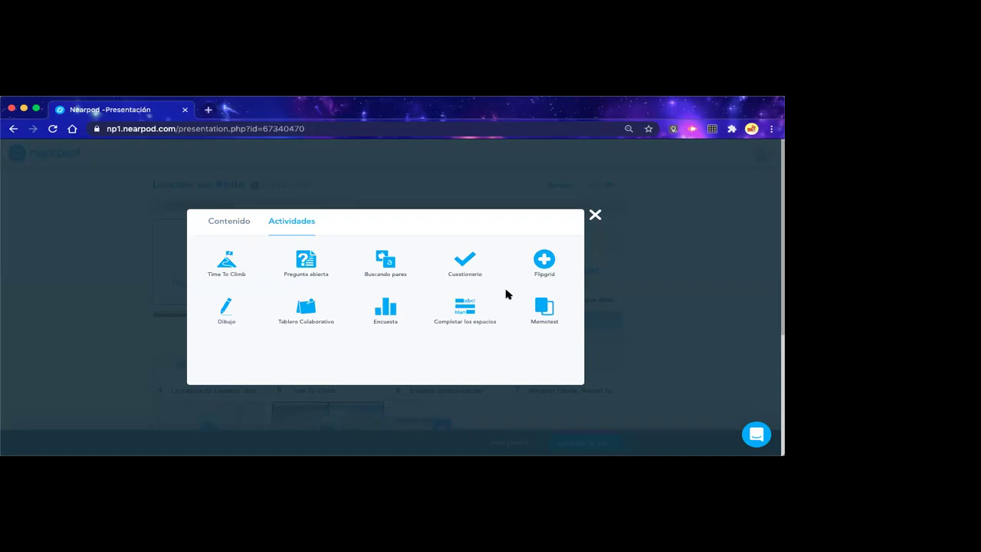
click(541, 273)
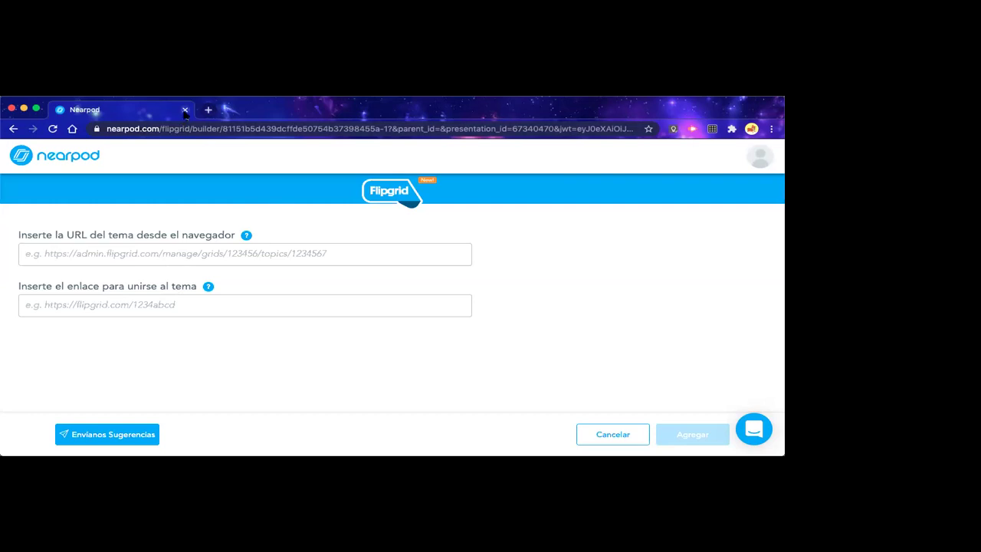
click(12, 129)
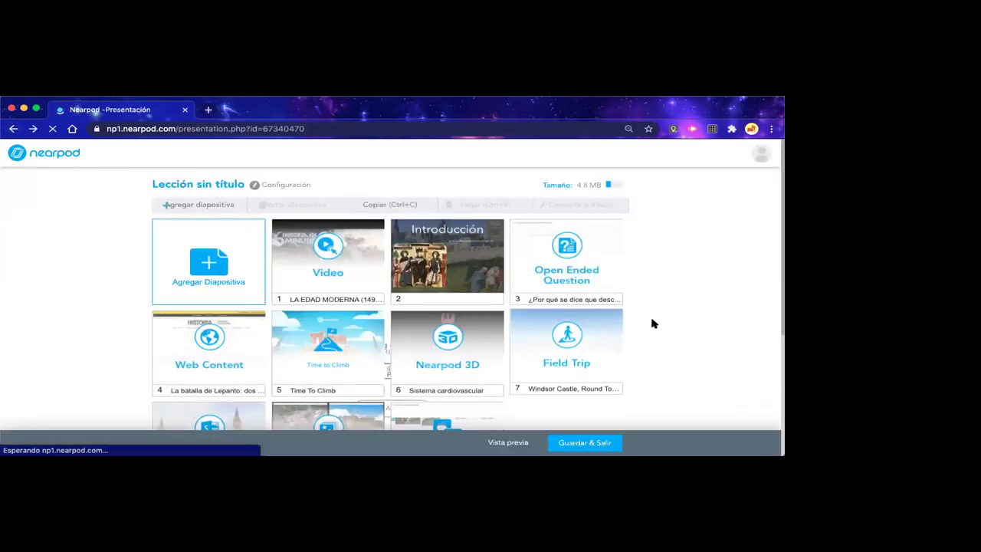
Start a new Dibujo activity in the lesson
click(226, 209)
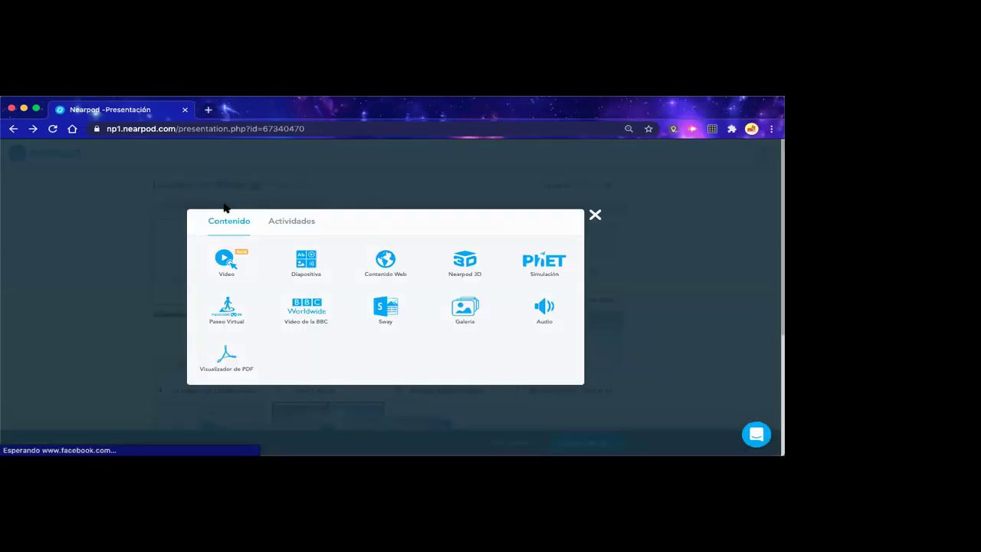
click(289, 220)
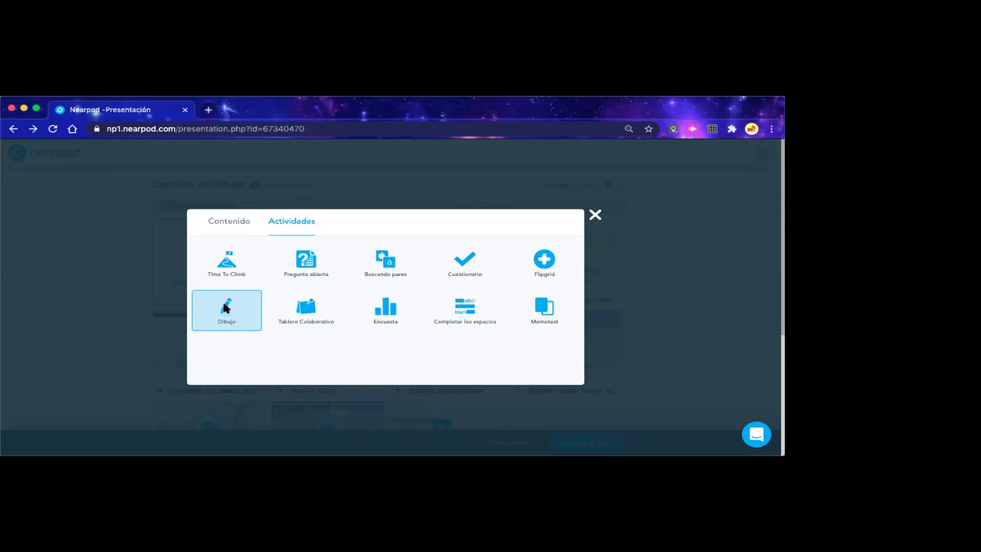
click(225, 308)
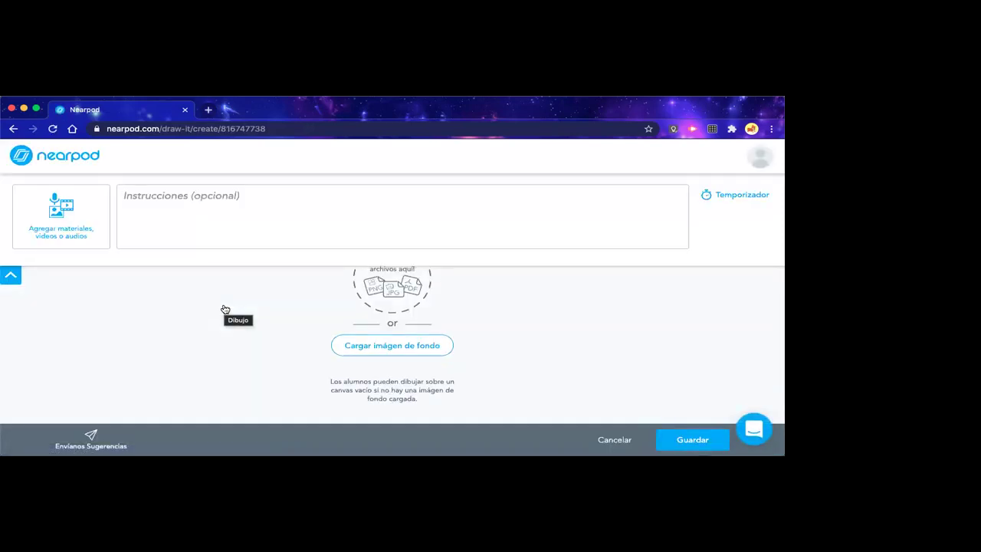
Enter "Escribe los elementos que faltan en el esquema" as the drawing activity's instructions
click(224, 204)
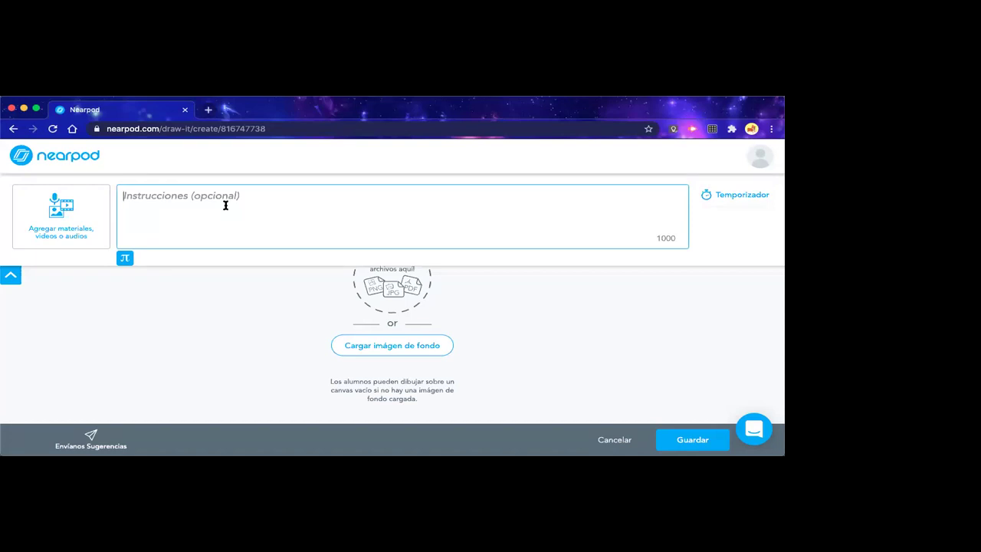
text(Coloca)
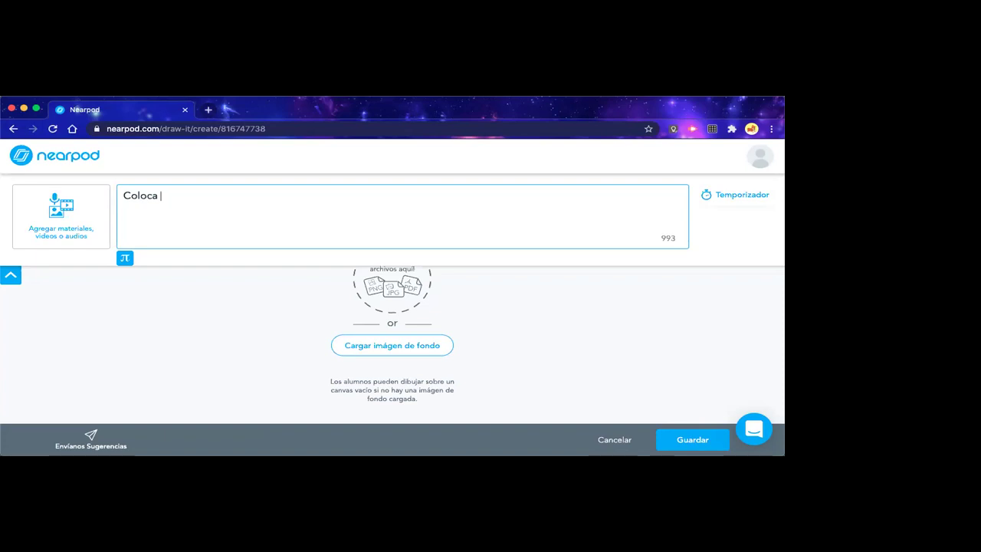
key(BackSpace)
key(BackSpace)
key(BackSpace)
key(BackSpace)
key(BackSpace)
key(BackSpace)
key(BackSpace)
text(Escribe los elen)
key(BackSpace)
text(mentos que faltna)
key(BackSpace)
key(BackSpace)
text(an en el esquema)
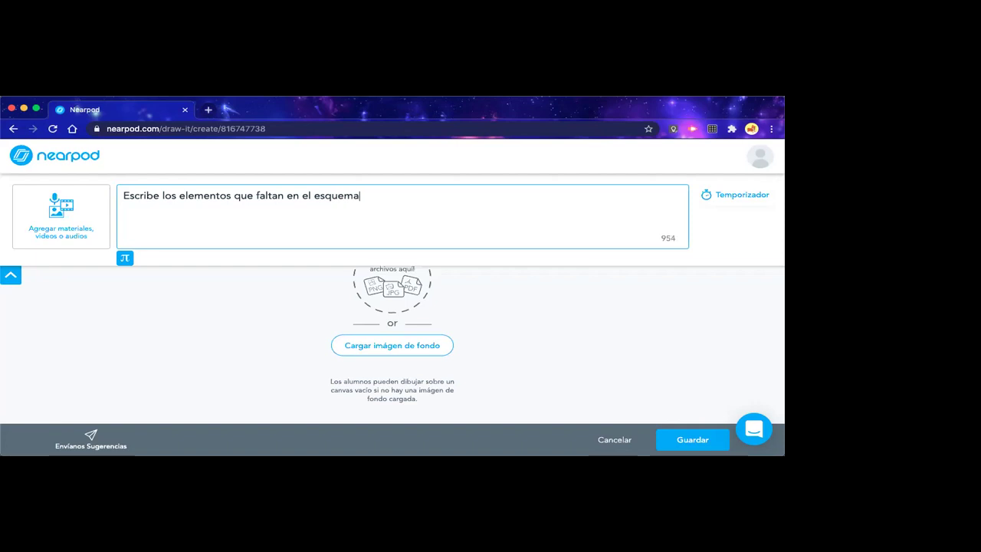
Search the web images for "mapa europa siglo XVIII" and set the Europe map with ruler portraits as the drawing background
click(508, 317)
click(11, 274)
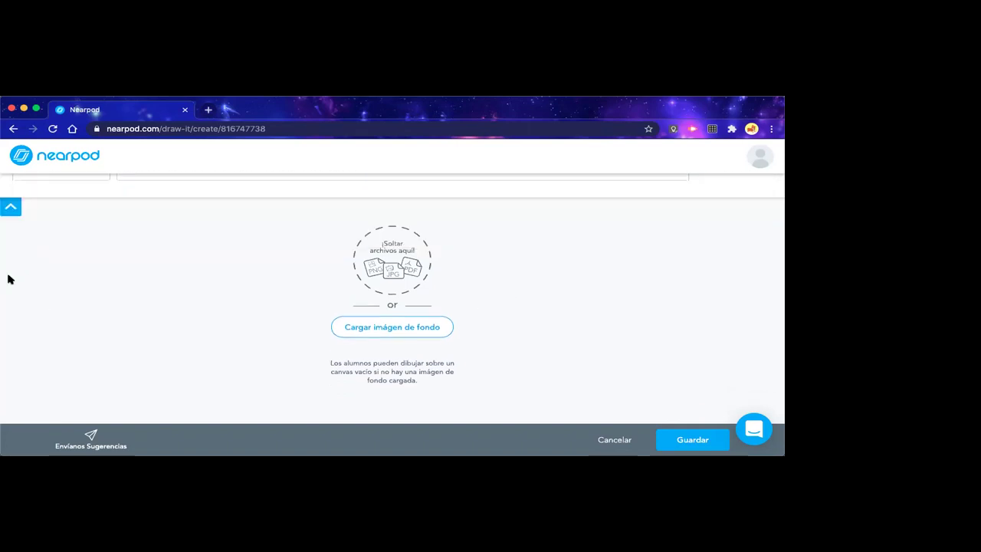
click(389, 322)
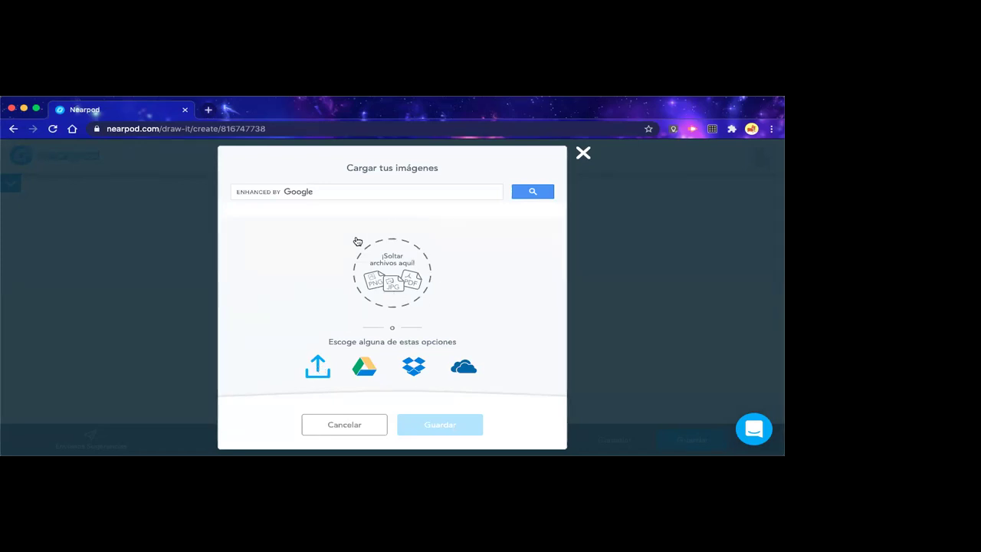
click(386, 274)
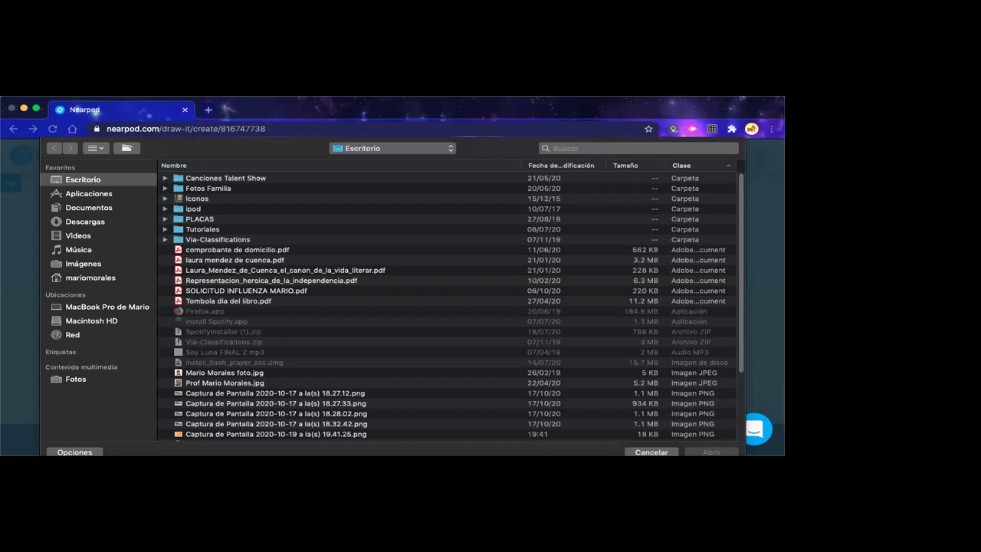
click(580, 370)
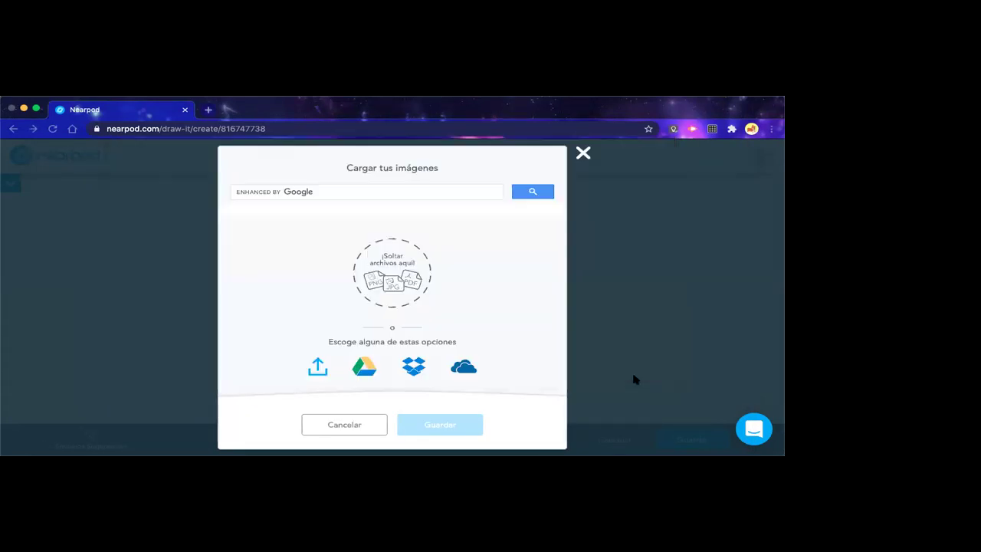
click(297, 191)
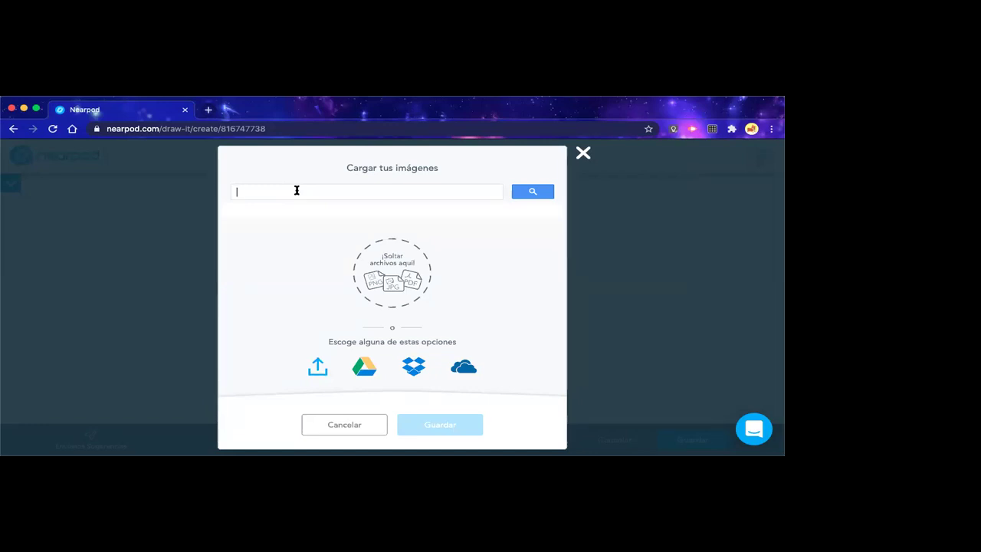
text(mapa europa siglo )
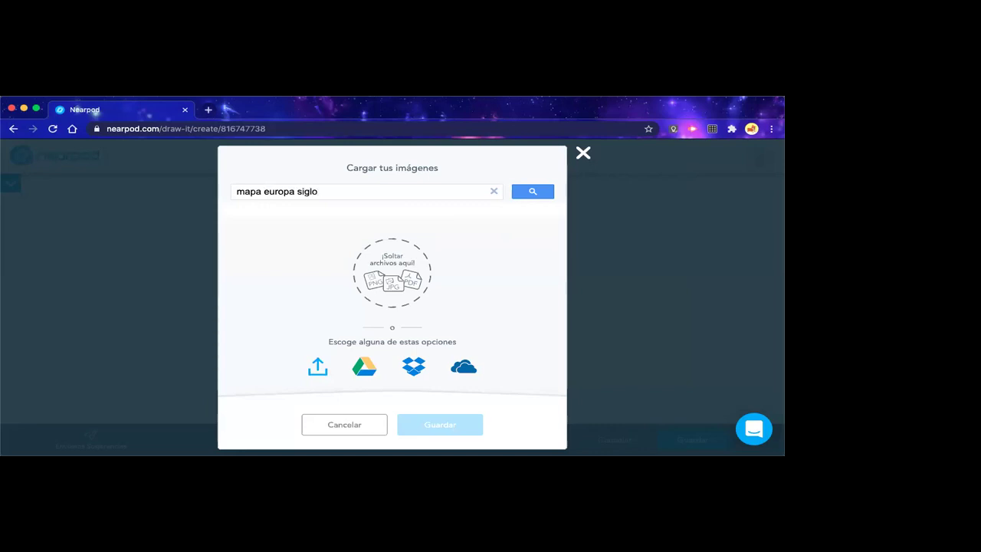
text(XVIII)
key(Return)
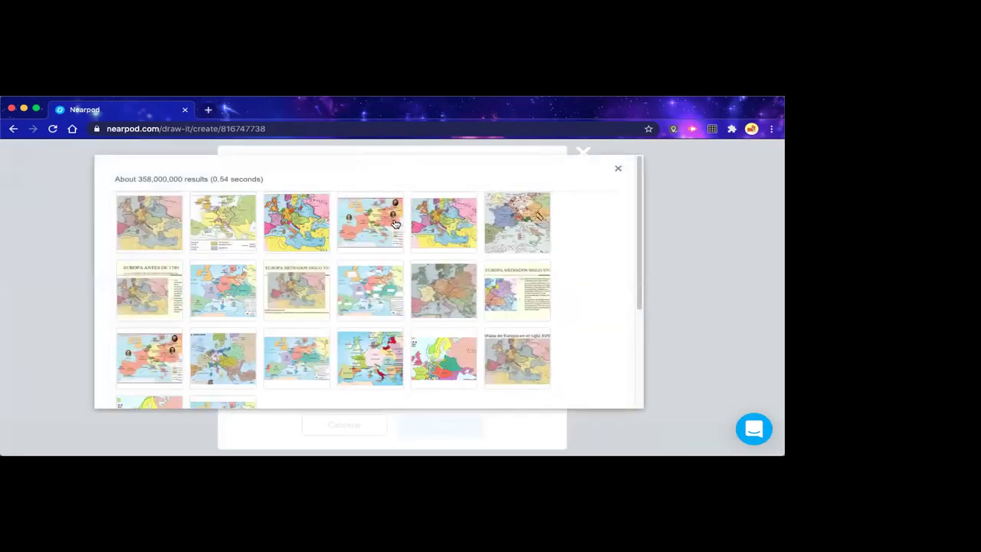
click(368, 238)
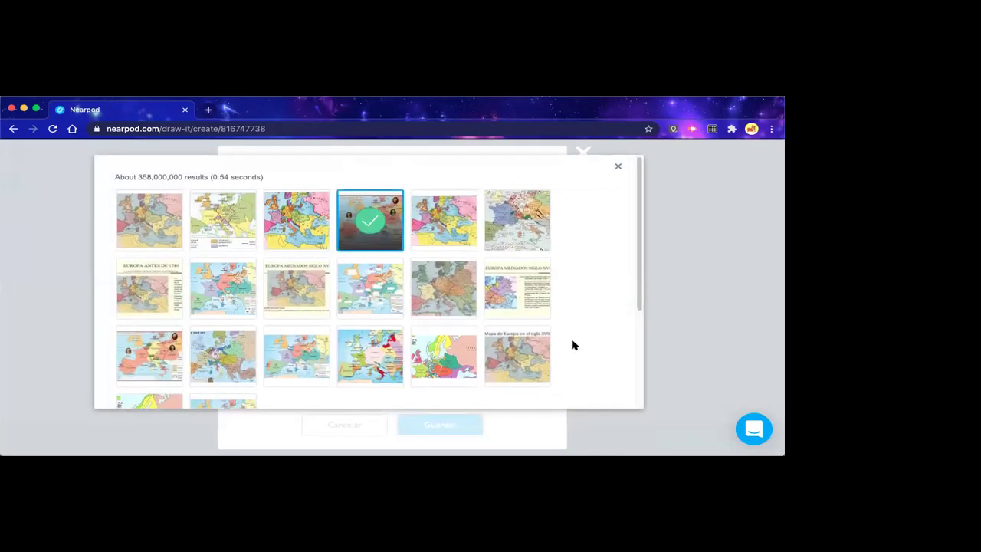
scroll(574, 344, down, 3)
click(406, 332)
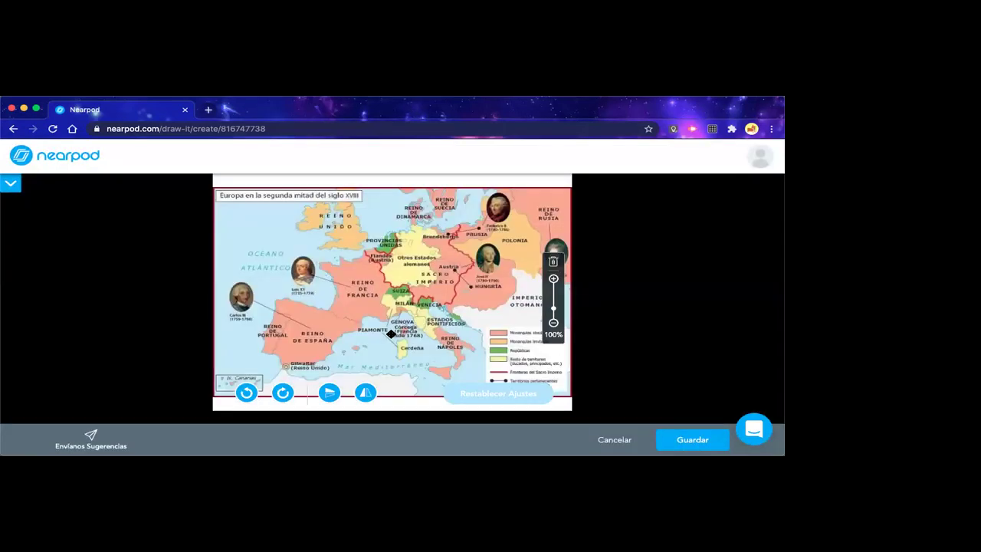
Replace the drawing instructions with "Circula las ciudades más importantes de esta época" and save the activity
click(12, 186)
click(10, 187)
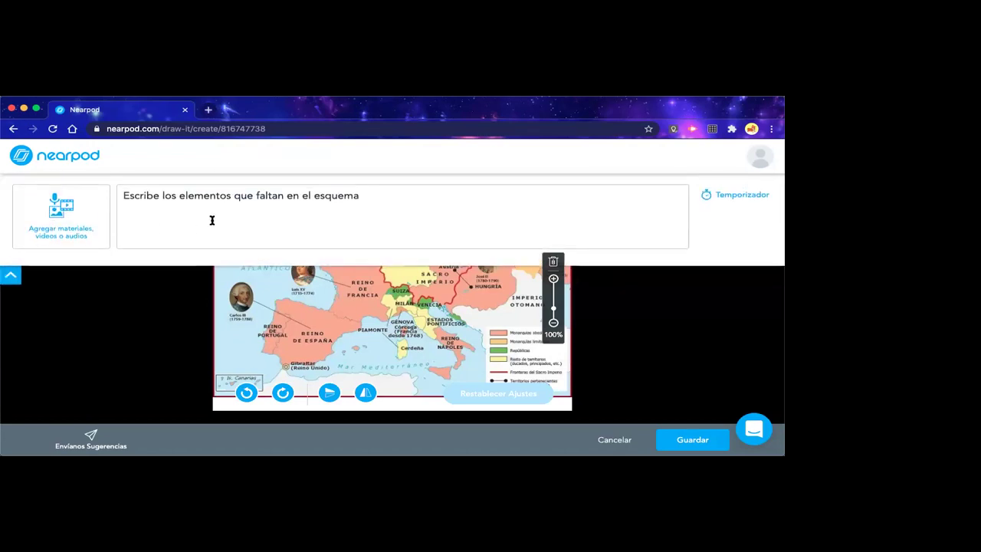
triple_click(212, 192)
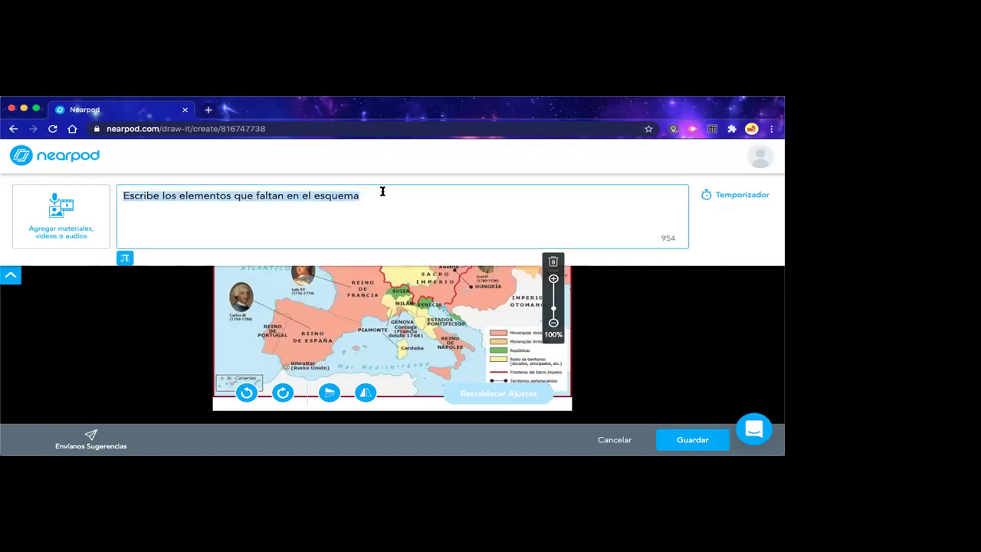
text(Circula los puer)
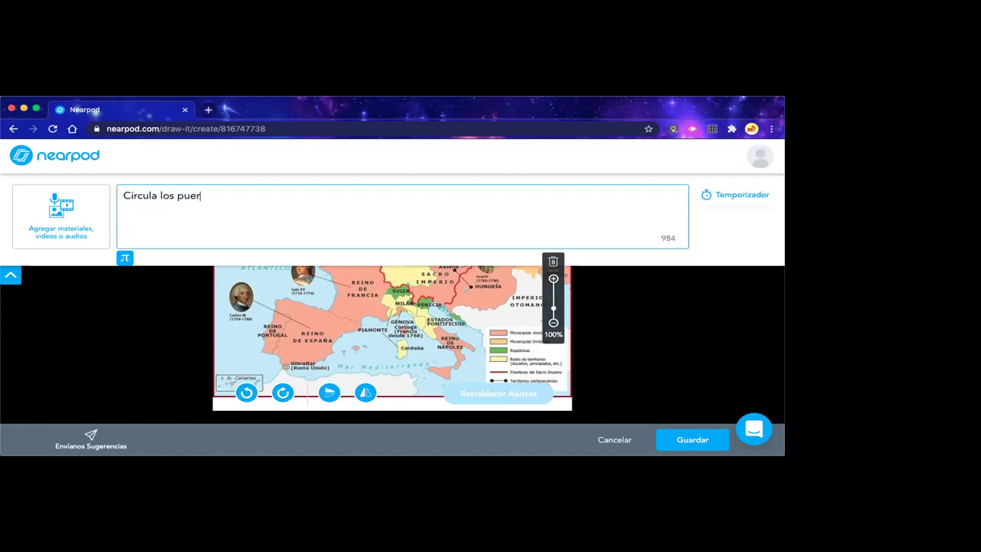
text(tos más impor)
key(BackSpace)
key(BackSpace)
key(BackSpace)
key(BackSpace)
text(las)
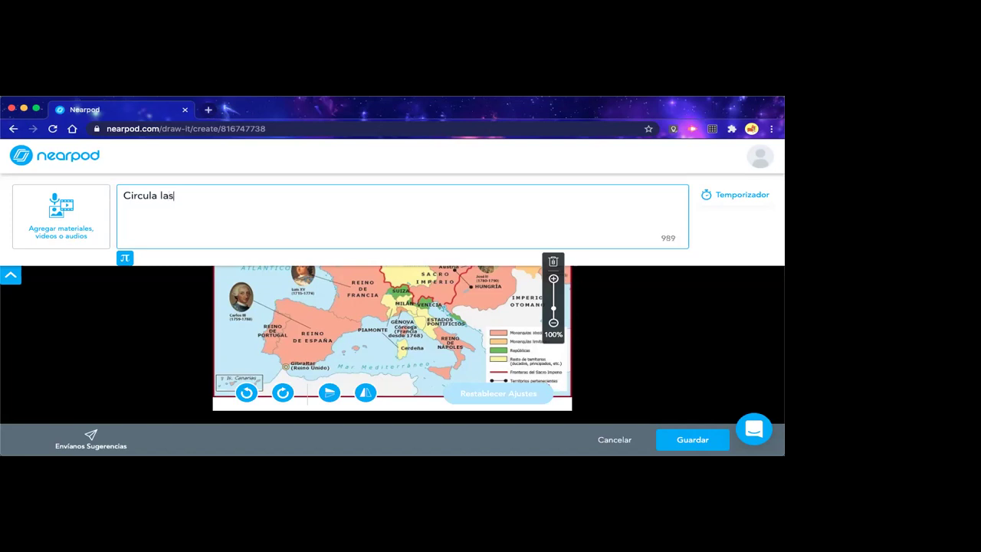
text( ciudades más importantes de esta época)
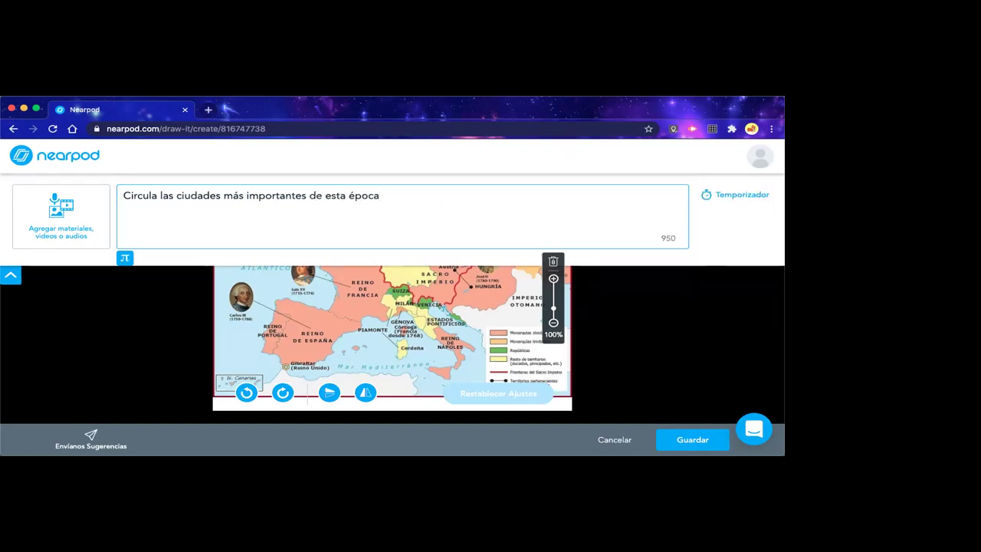
click(691, 439)
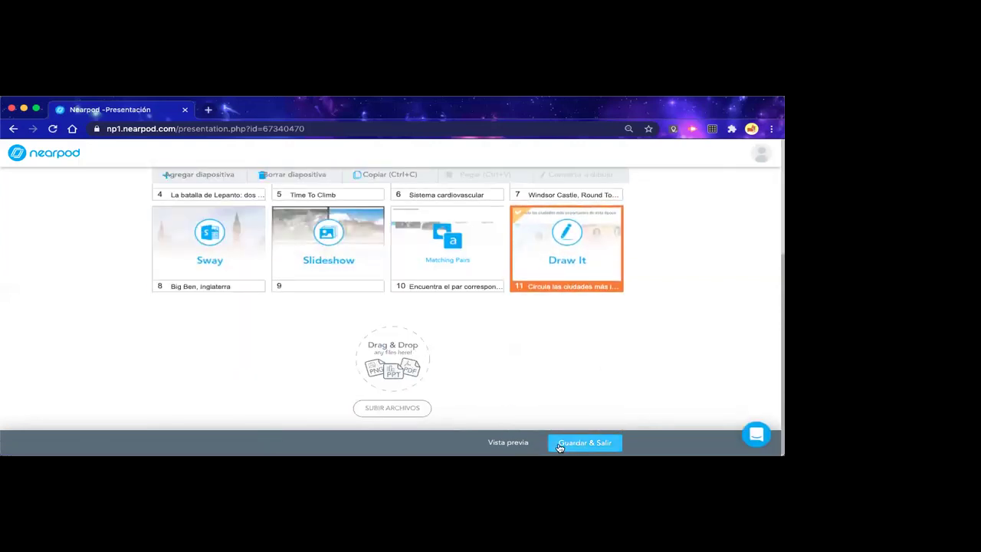
Preview the drawing activity in student view and set the pen colour to blue
click(516, 446)
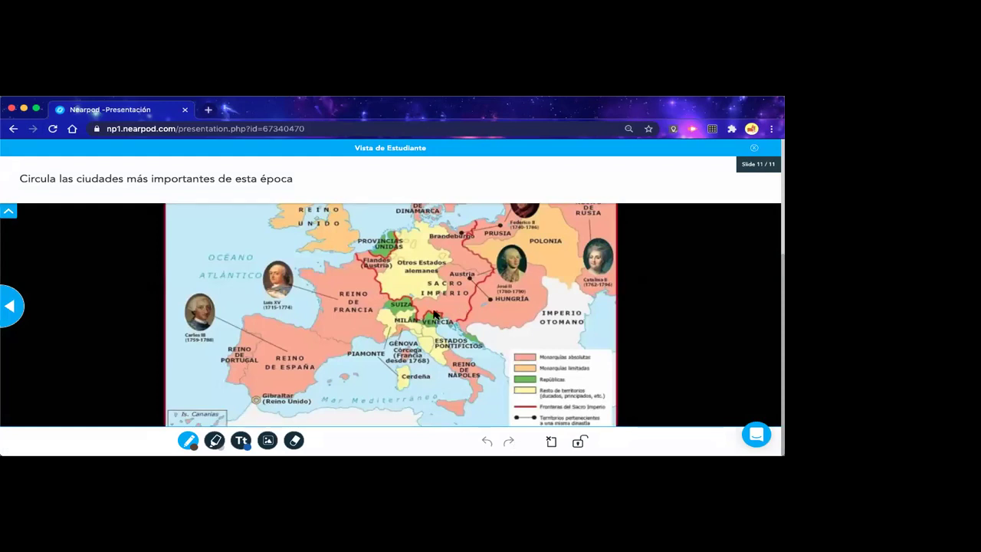
click(190, 442)
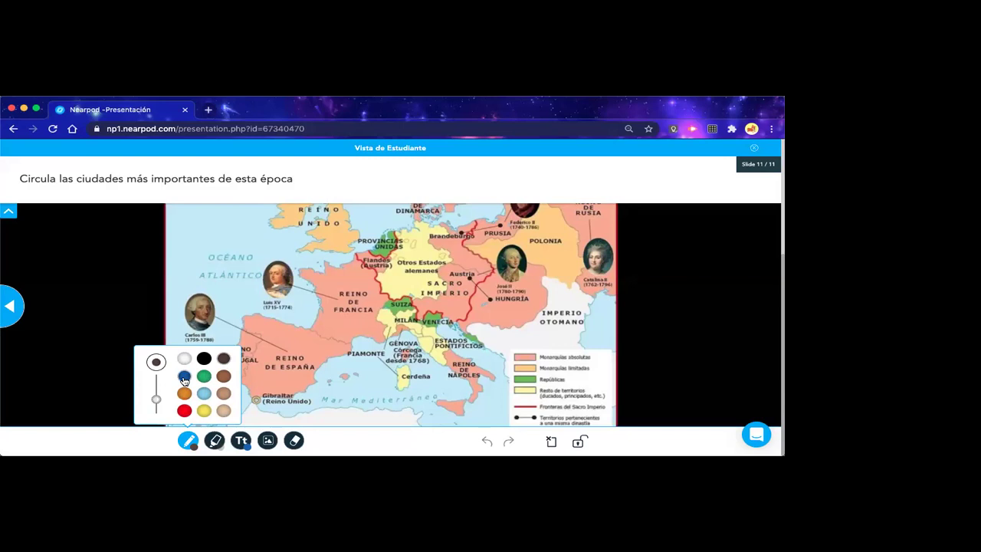
click(184, 380)
click(192, 443)
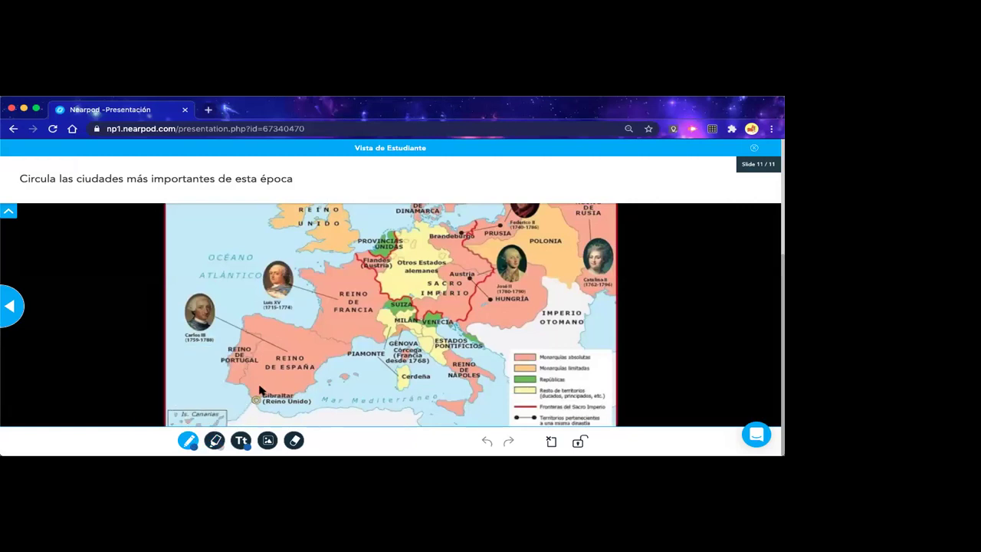
Circle in blue the areas by Gibraltar, London, Provincias Unidas and Venecia on the Europe map
mouse_move(271, 389)
mouse_down()
mouse_move(258, 391)
mouse_move(266, 399)
mouse_move(274, 390)
mouse_move(265, 389)
mouse_up()
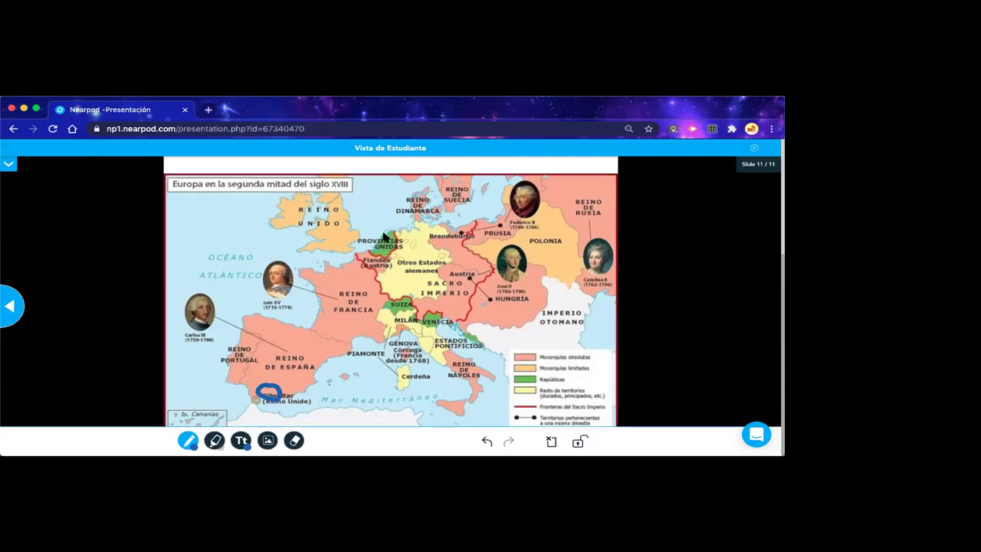
mouse_move(383, 233)
mouse_down()
mouse_move(366, 241)
mouse_move(394, 250)
mouse_move(384, 233)
mouse_move(336, 236)
mouse_move(354, 242)
mouse_move(351, 230)
mouse_up()
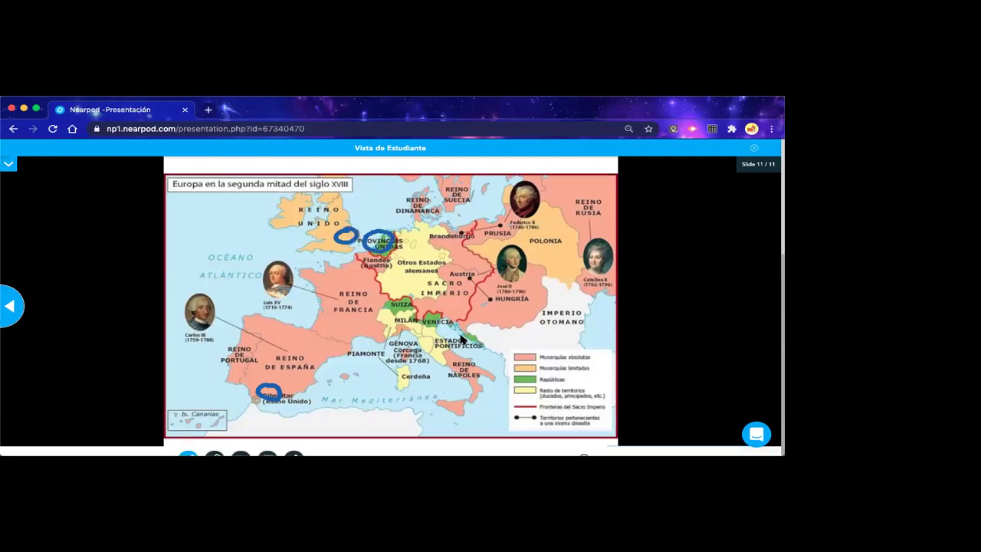
mouse_move(448, 311)
mouse_down()
mouse_move(420, 325)
mouse_move(443, 306)
mouse_up()
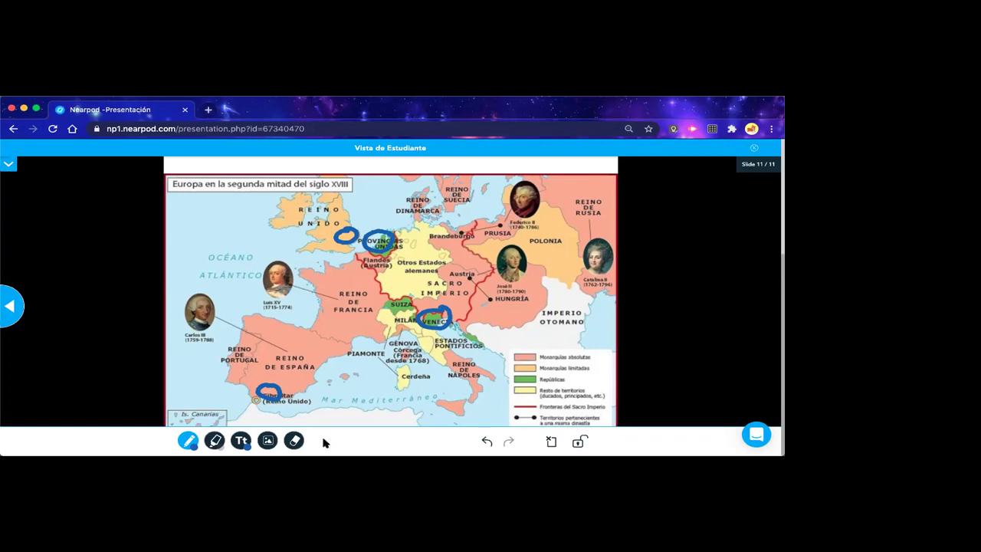
Add a blue "Londres" text label above the circle in southeast England, resize its text box and leave the student preview
click(242, 442)
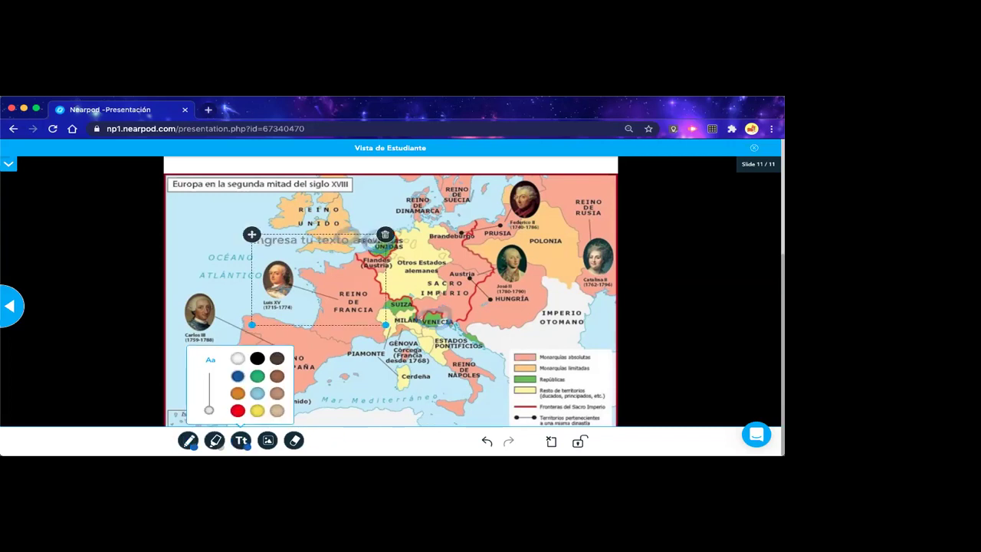
click(240, 442)
click(242, 442)
text(Londres)
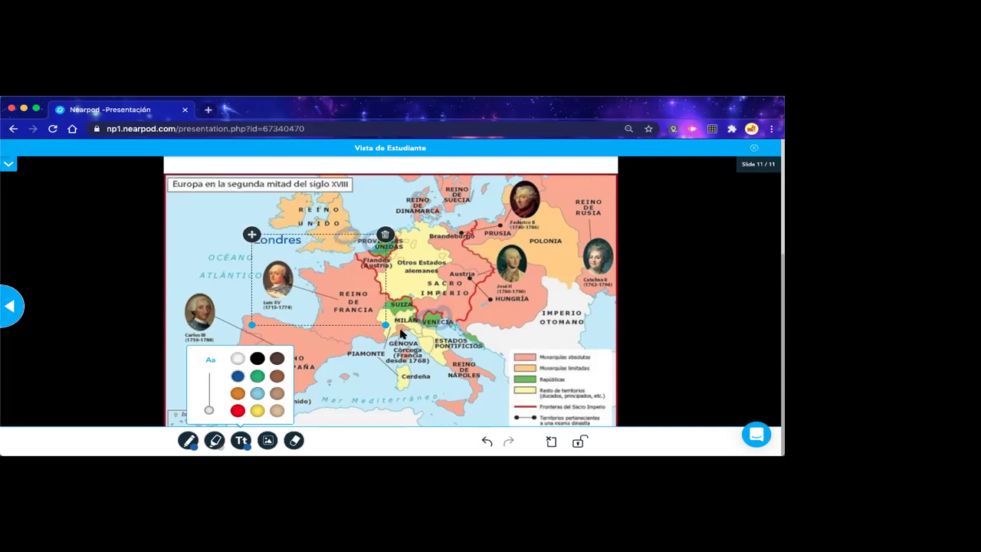
drag(385, 325, 329, 217)
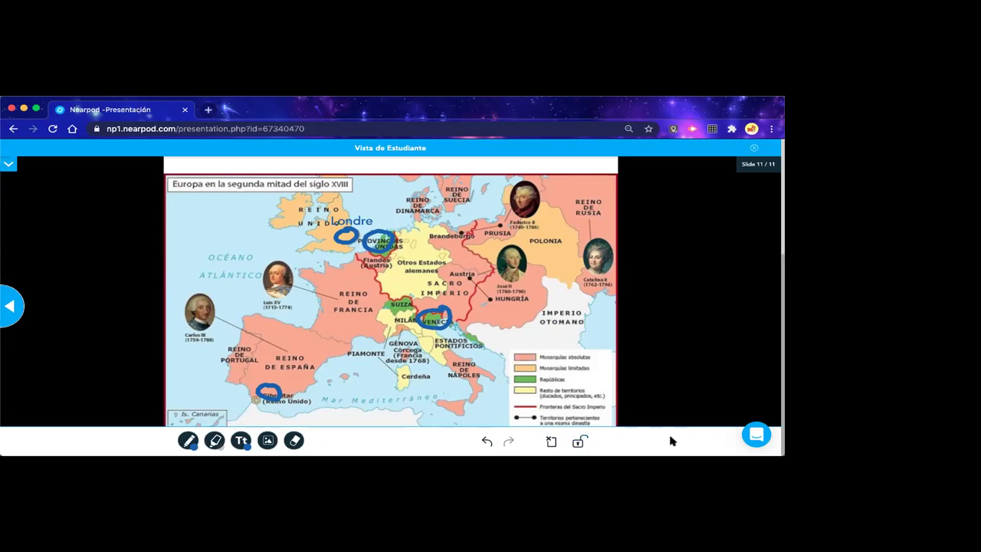
click(753, 151)
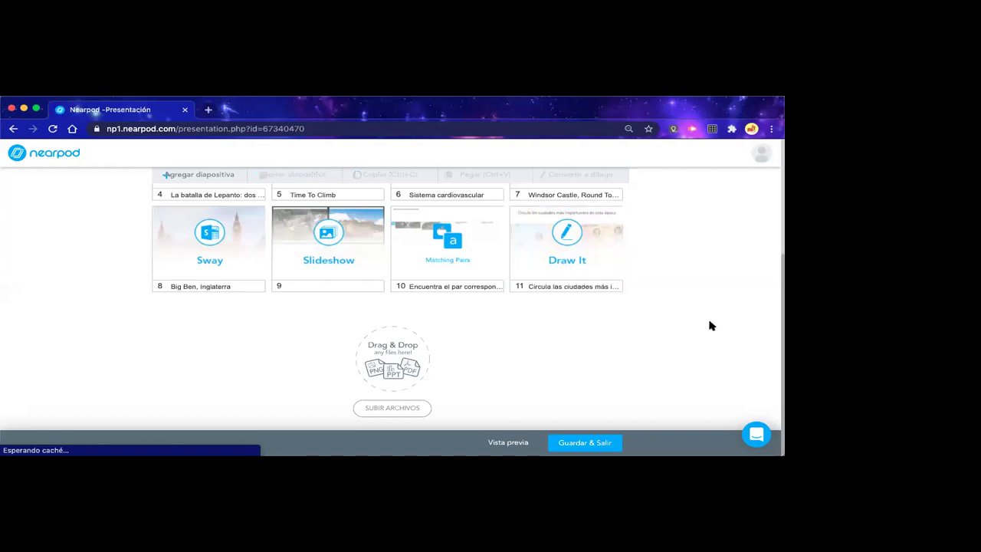
Add a collaborative board activity to the lesson
scroll(508, 339, up, 5)
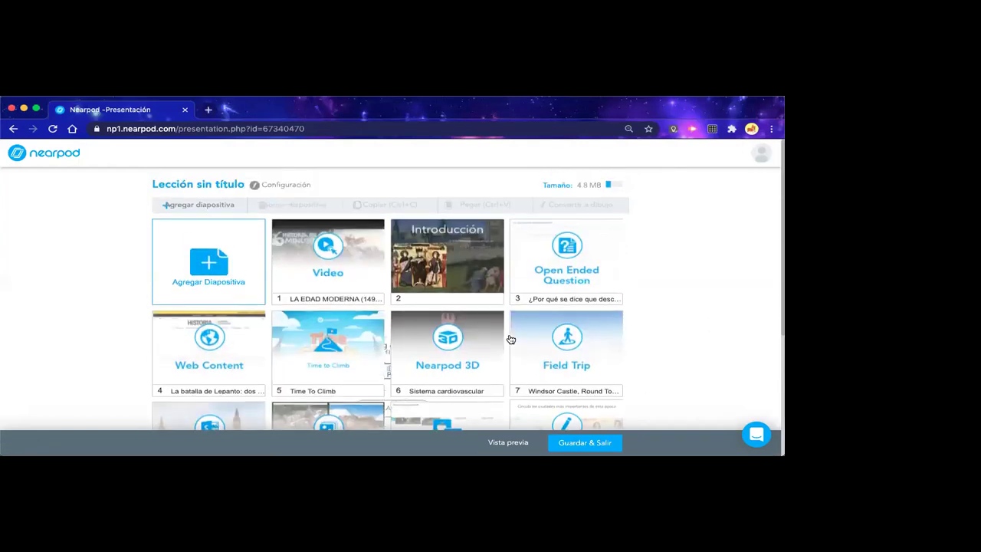
click(207, 208)
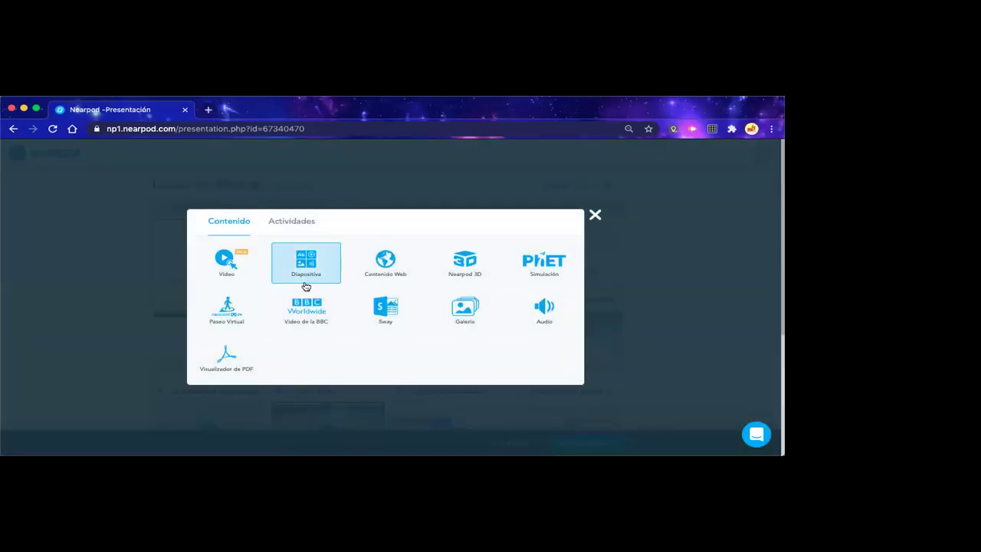
click(292, 220)
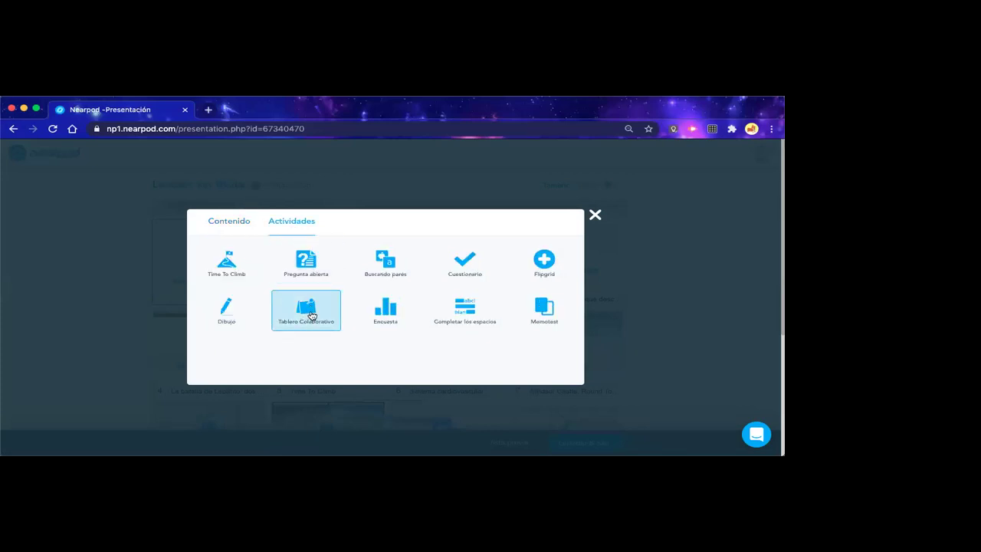
click(310, 311)
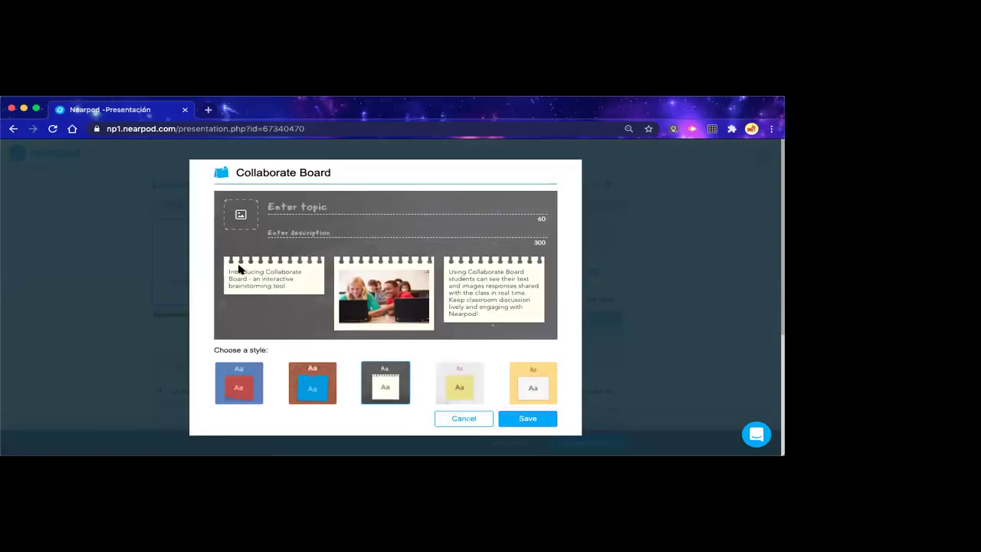
Try several board styles, choose the blue background with red notes and save the collaborative board
click(250, 379)
click(299, 376)
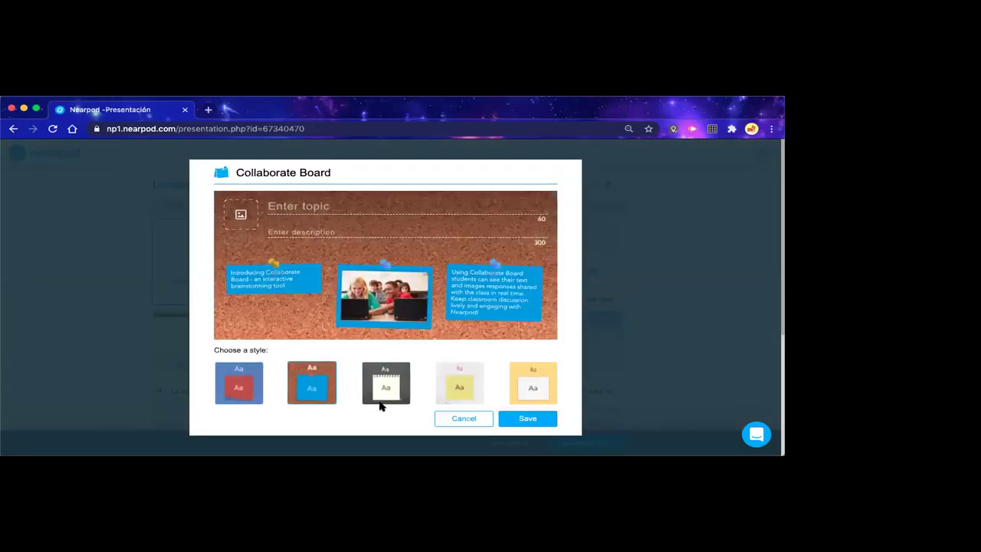
click(380, 404)
click(480, 384)
click(303, 393)
click(473, 388)
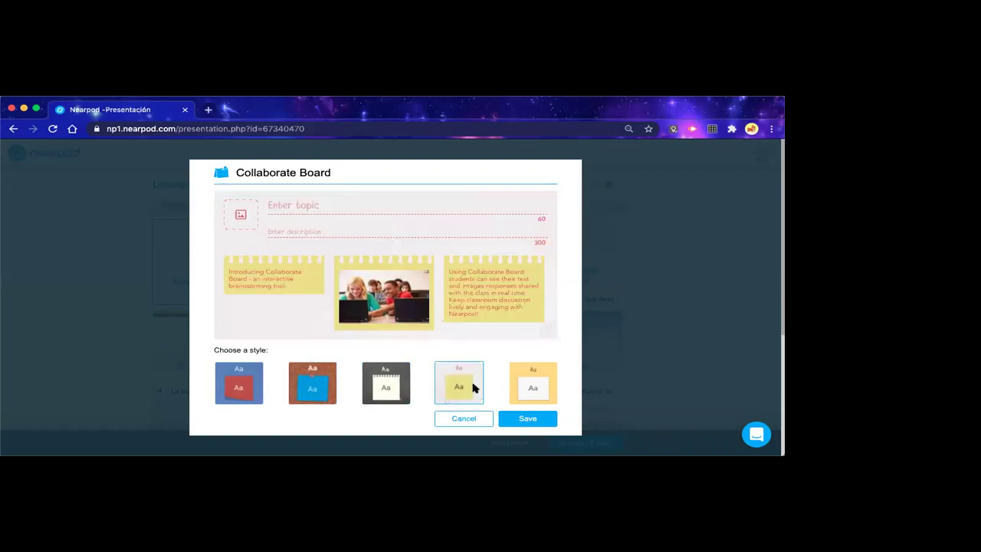
click(243, 390)
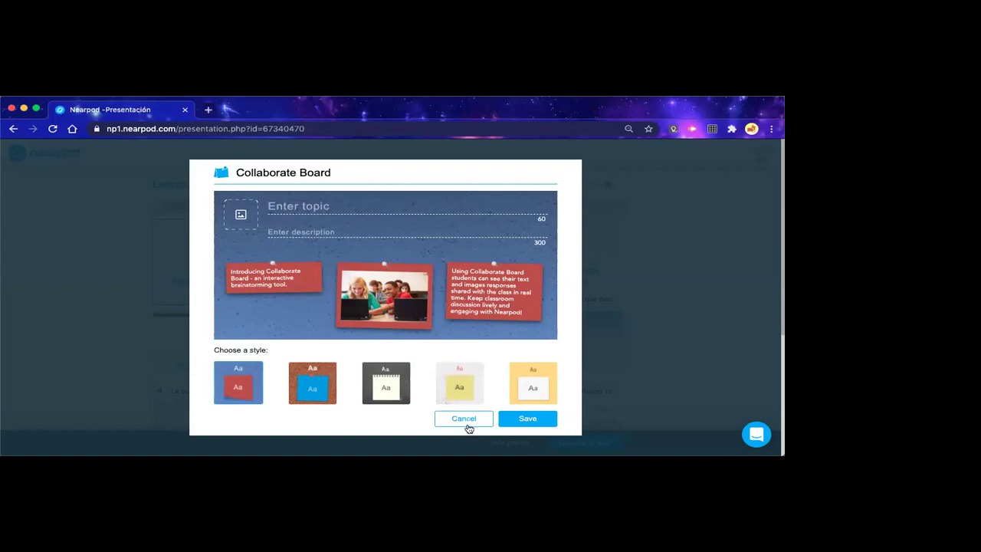
click(518, 420)
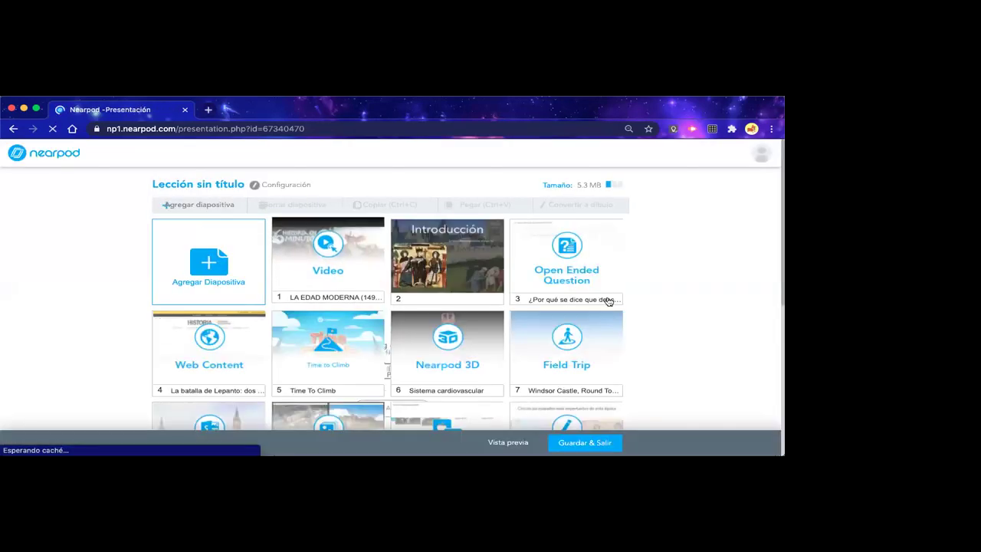
Reopen the collaborative board on slide 12, enter the topic "Señala las exploraciones durante la Edad Moderna" and save it
scroll(648, 329, down, 5)
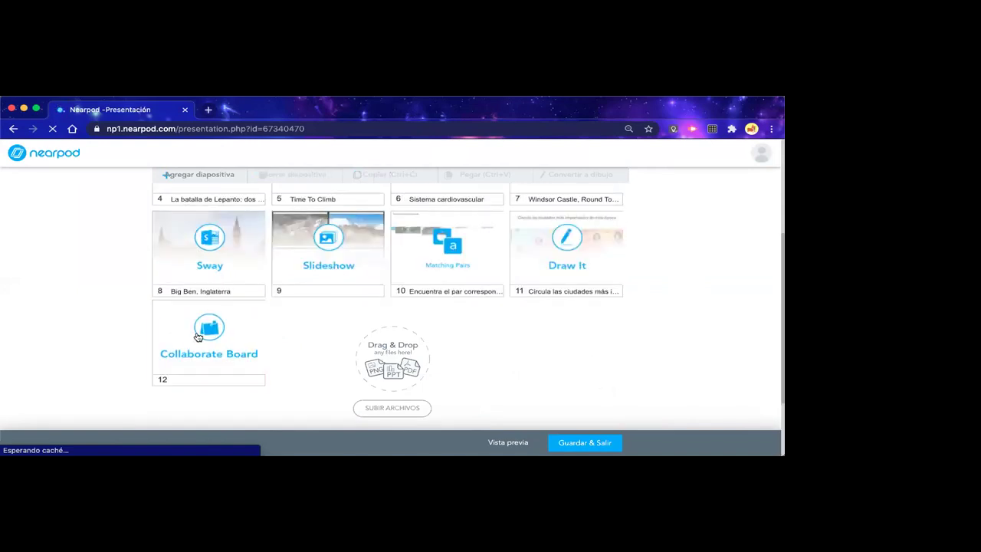
click(201, 331)
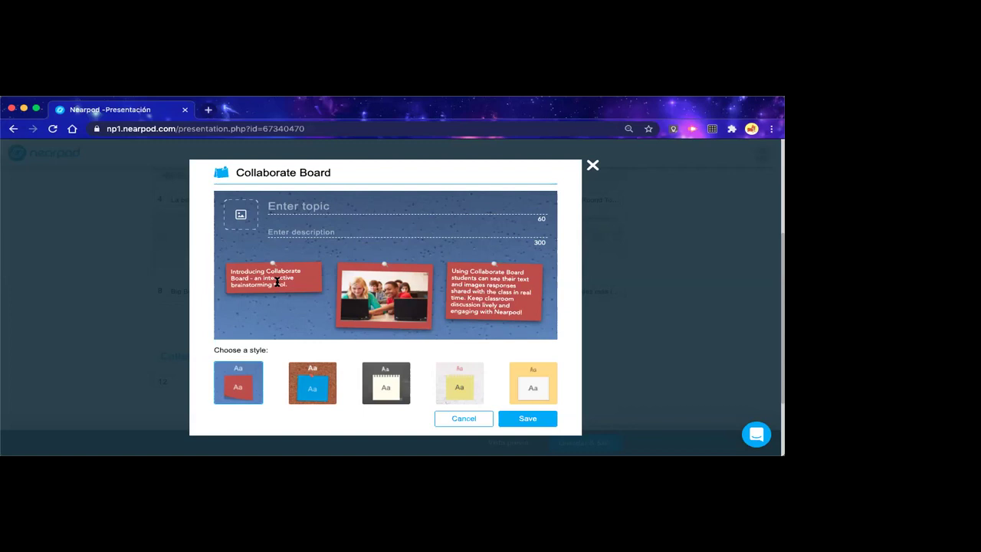
text(Señala las explorac)
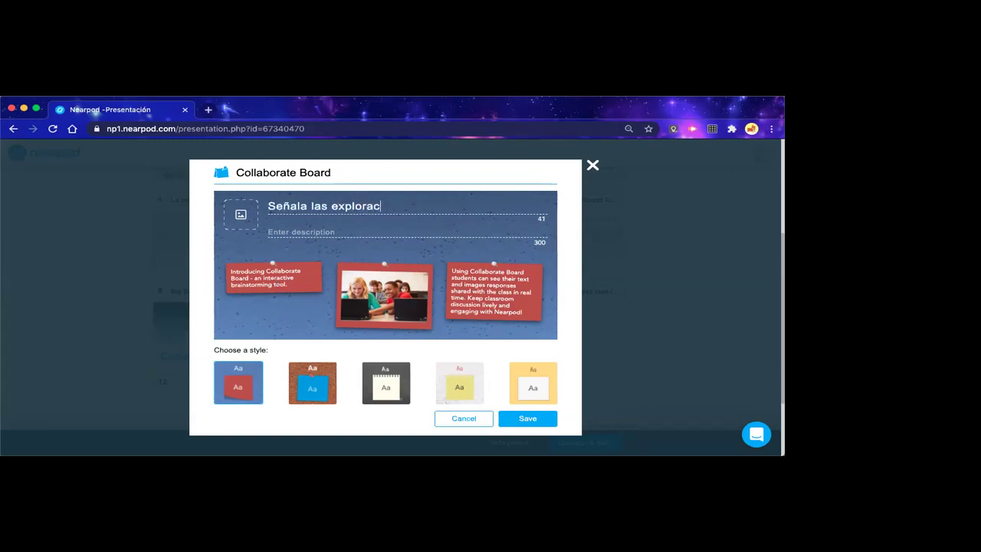
text(iones durante la Edad )
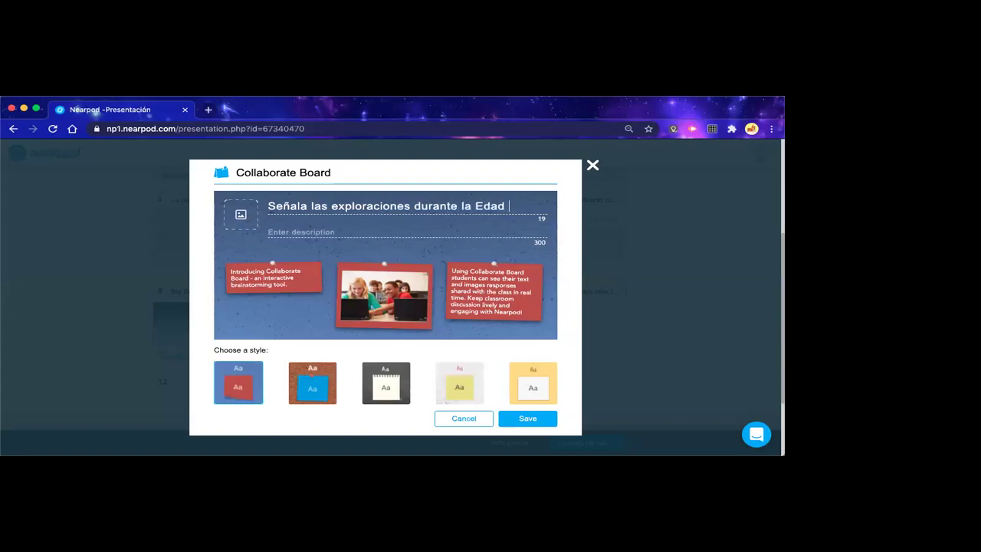
text(Moderna)
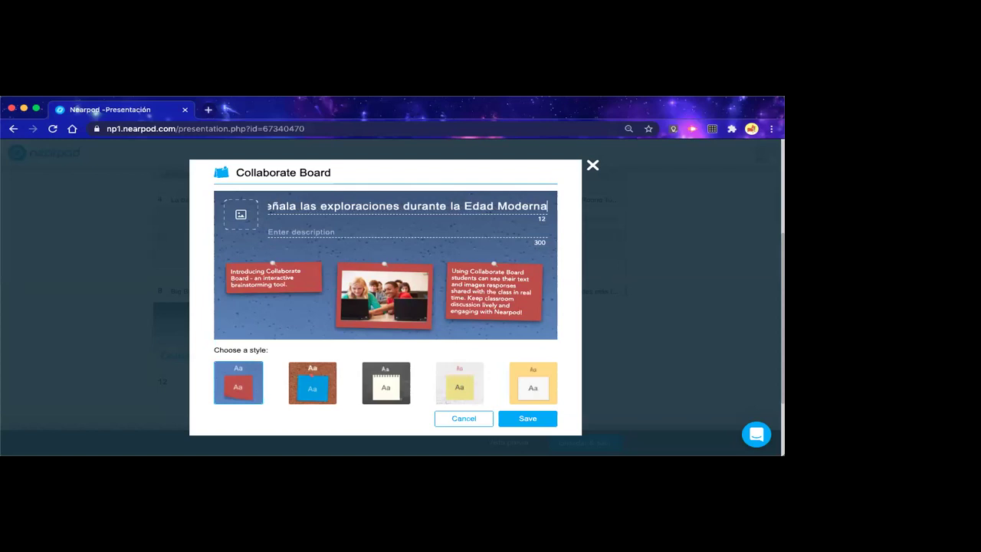
click(514, 421)
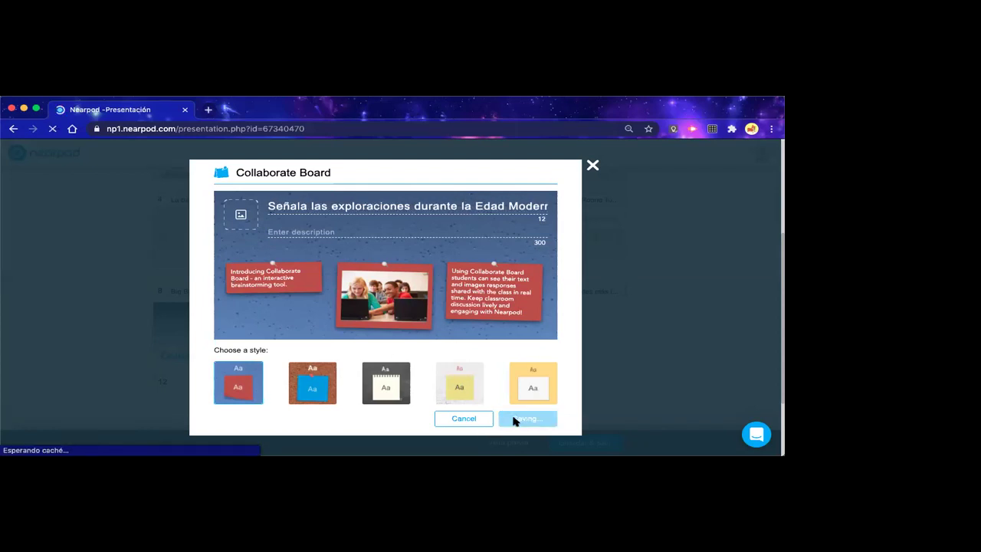
Preview the collaborative board in student view and post the note "Magallanes"
scroll(696, 334, down, 5)
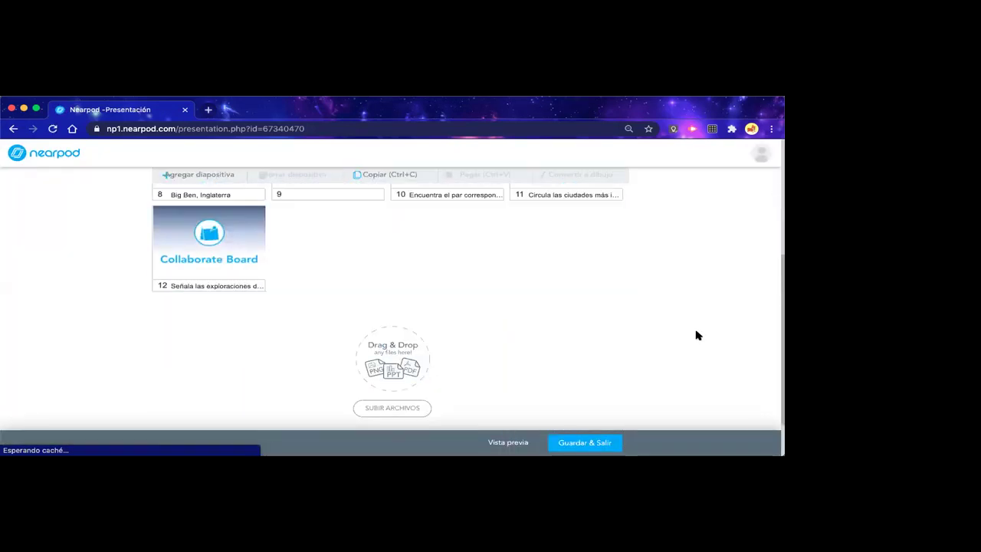
click(230, 345)
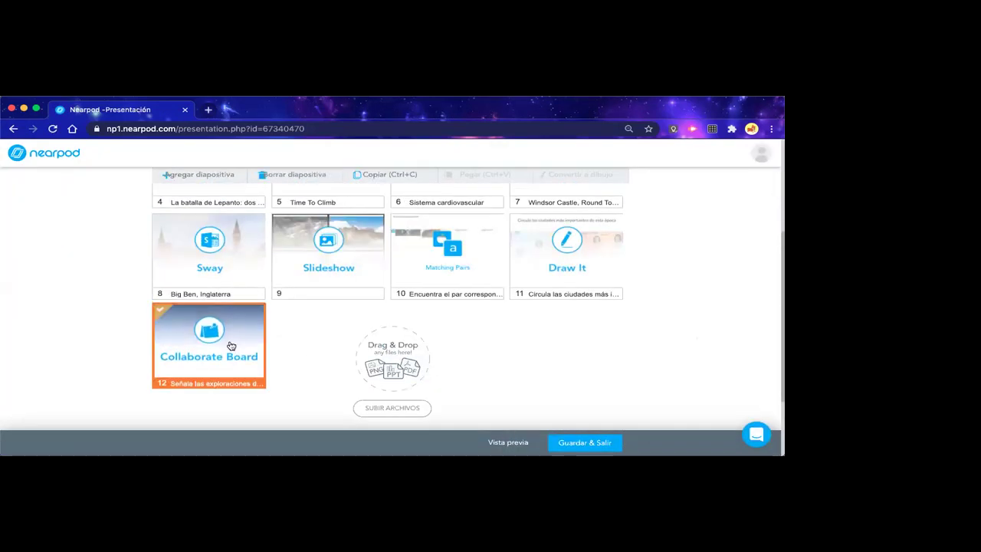
click(508, 443)
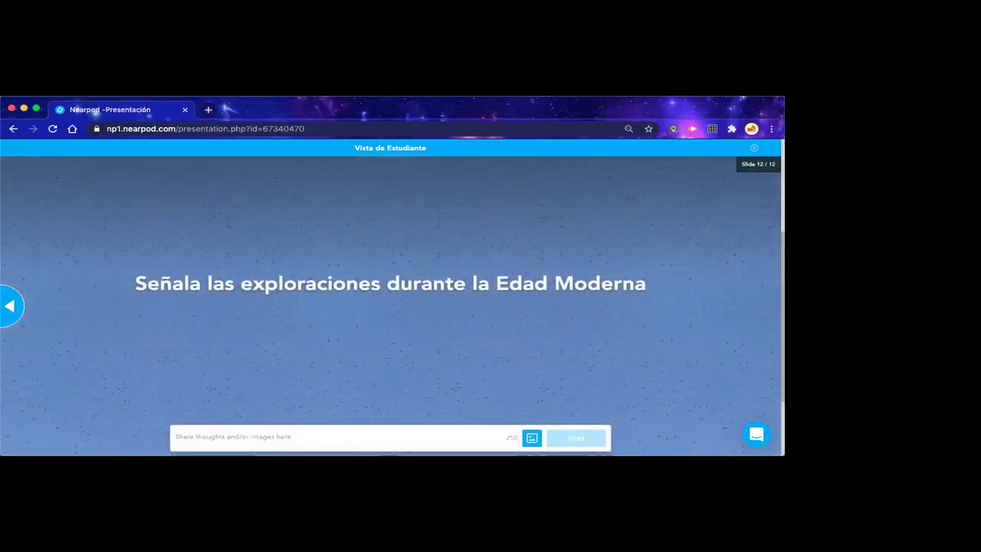
click(391, 432)
text(Magallanes)
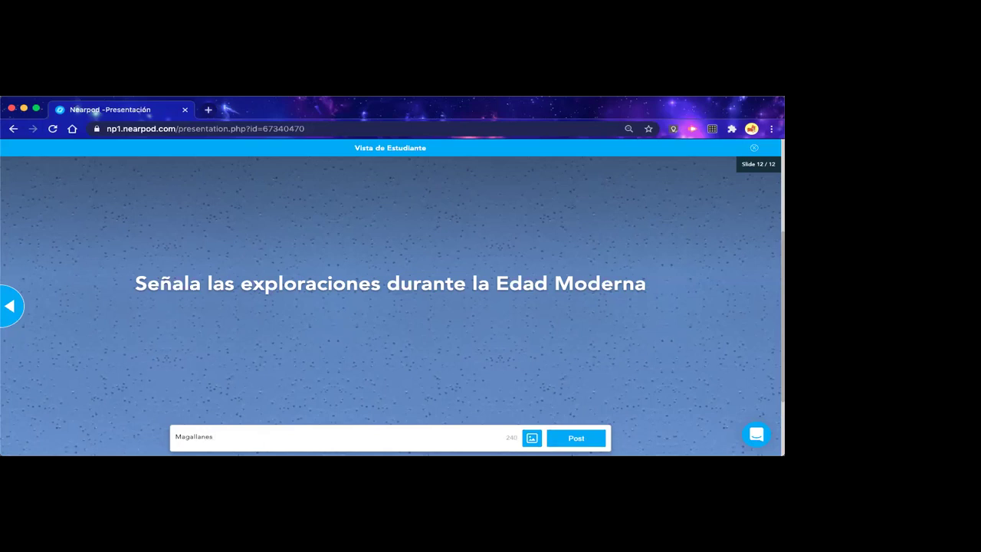
key(Return)
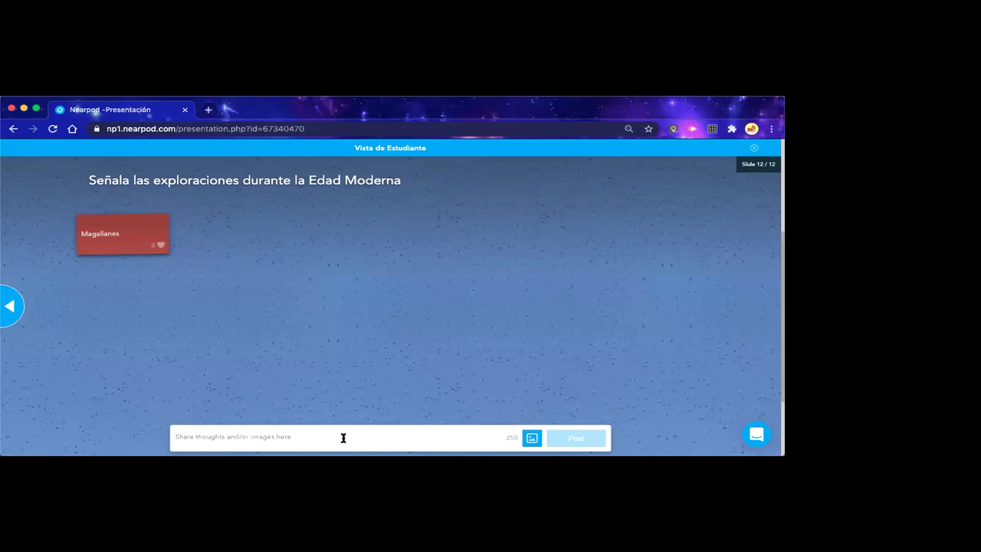
Post the note "Vasco de gama" with a route map found by searching images for "ruta vasco de gama"
text(Vasco de gama)
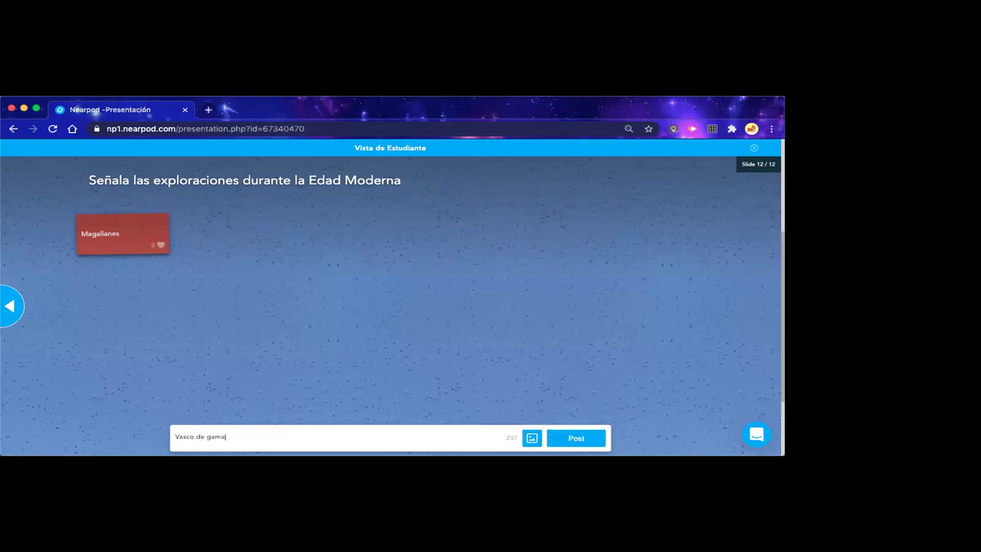
click(532, 438)
click(371, 251)
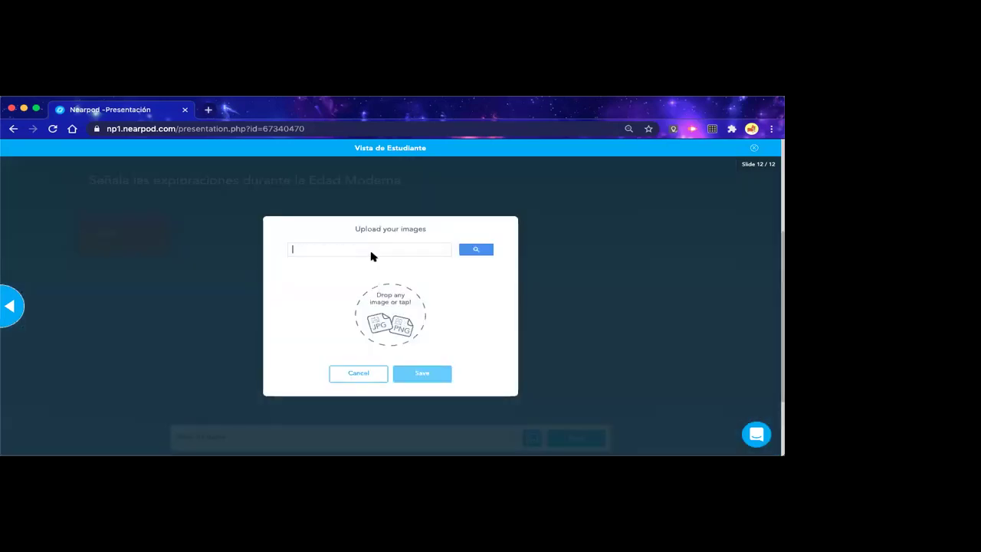
text(ruta vasco de gama)
key(Return)
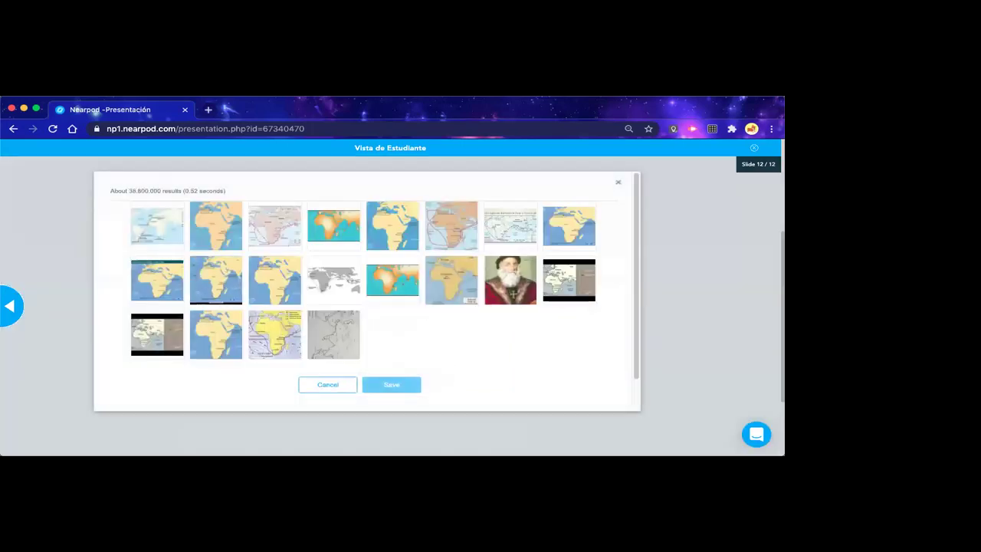
click(273, 221)
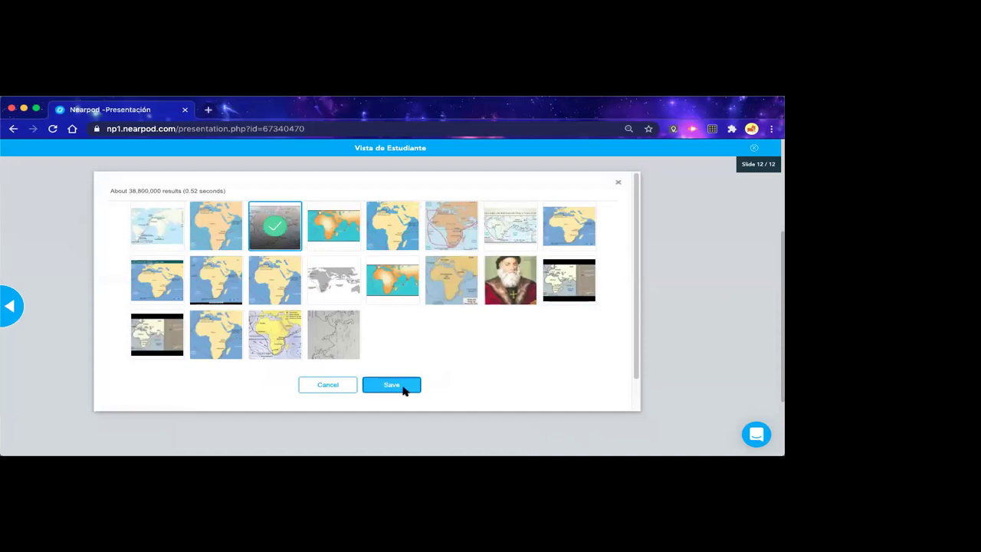
click(402, 388)
click(567, 440)
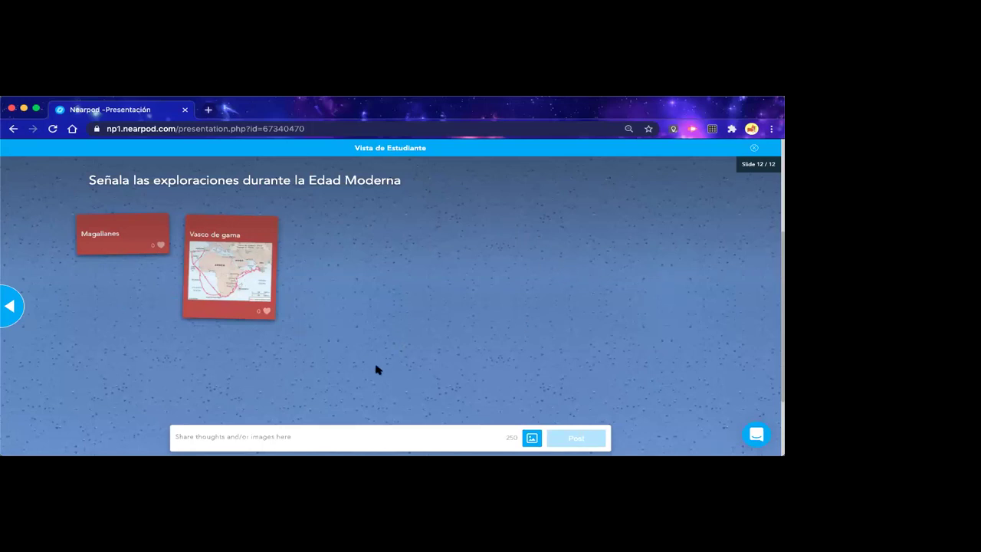
Like the "Vasco de gama" and "Magallanes" notes and close the student preview
click(266, 311)
click(269, 320)
click(161, 245)
click(162, 247)
click(755, 151)
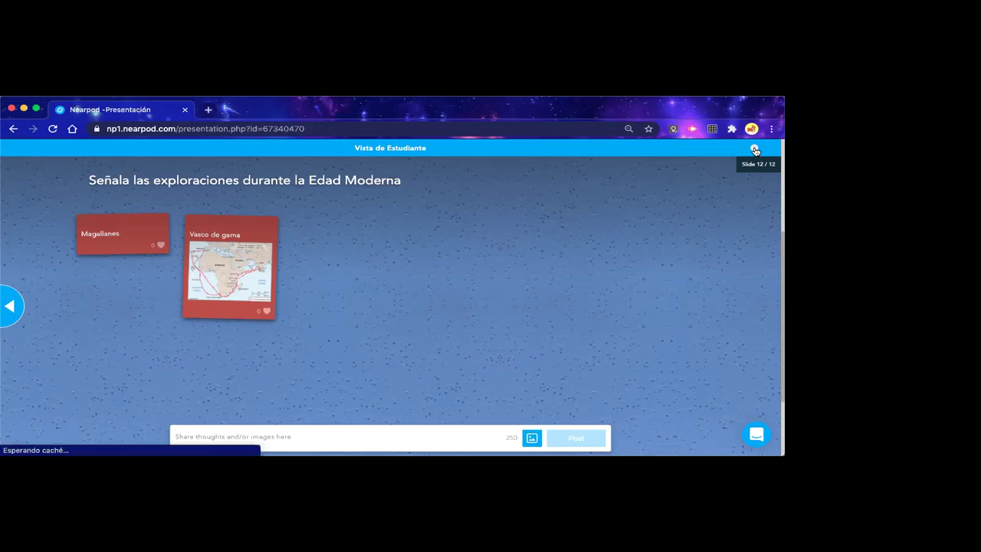
Add a poll (Encuesta) slide to the lesson and enter the question "¿Hubiera sido mejor que América no hubiera sido conquistada?"
click(204, 177)
click(295, 225)
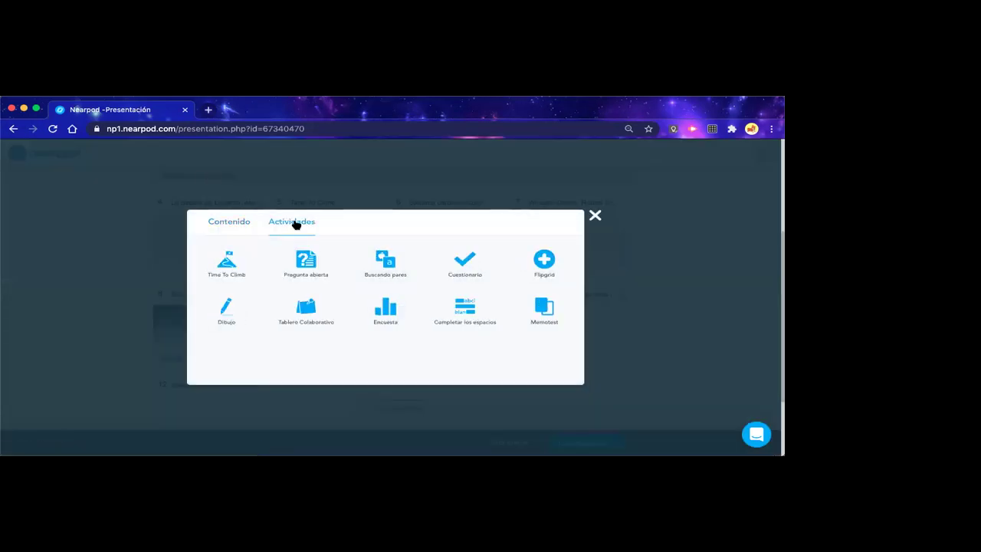
click(391, 321)
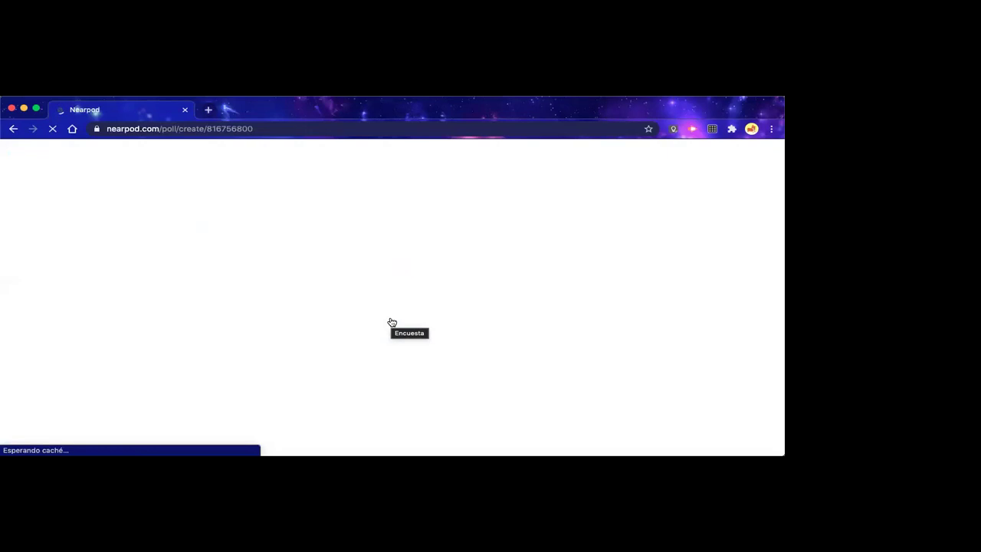
click(210, 320)
click(190, 360)
click(188, 323)
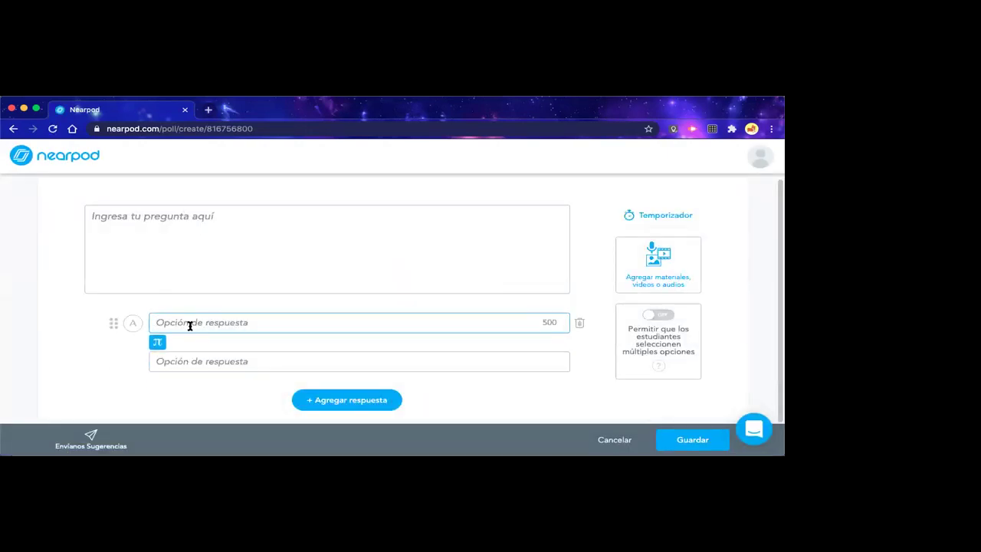
click(246, 244)
text(¿)
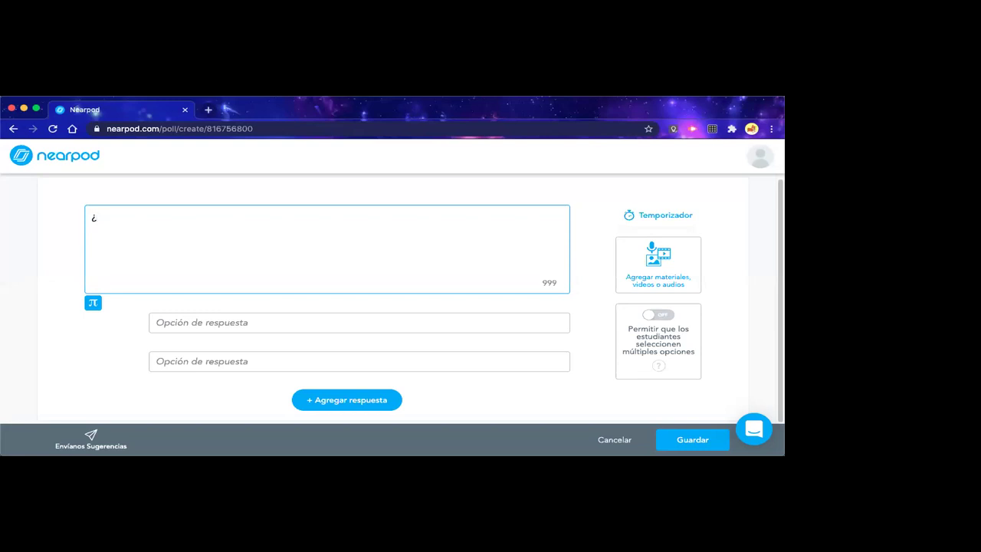
text(Hubiera sido mejor )
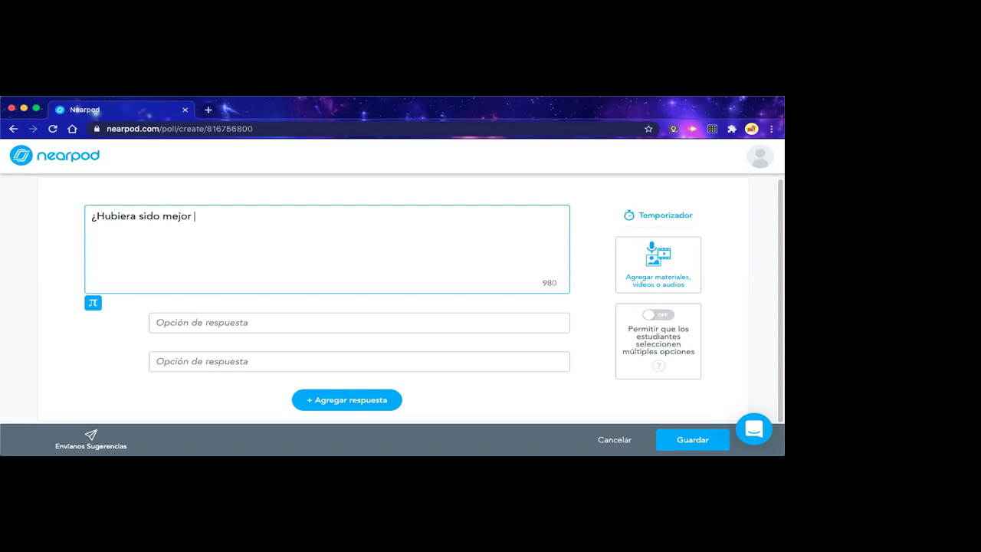
text(que América no hubiera )
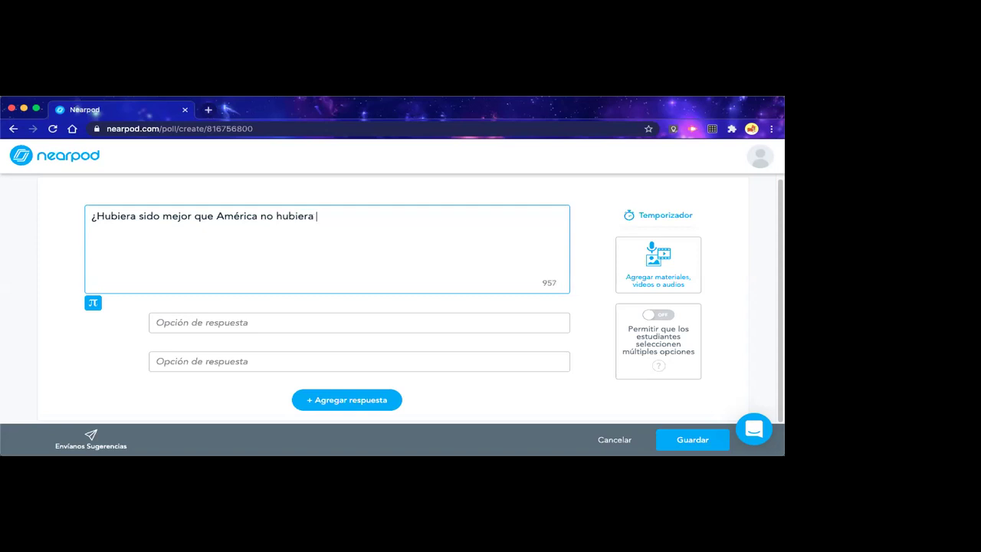
text(sido conquistada?)
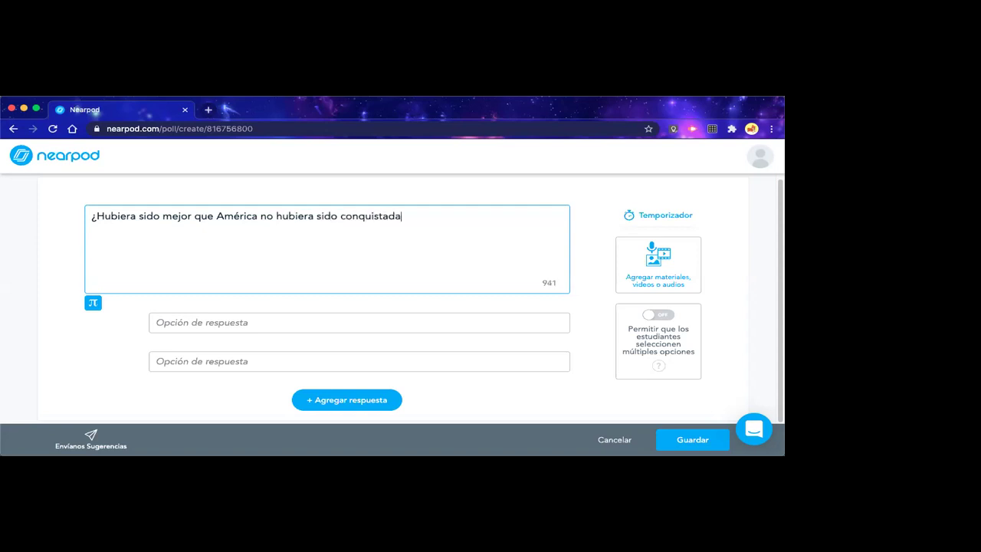
Fill the poll's first two answer options with "Totalmente de acuerdo" and "De acuerdo"
click(188, 321)
text(Totalmente de acuert)
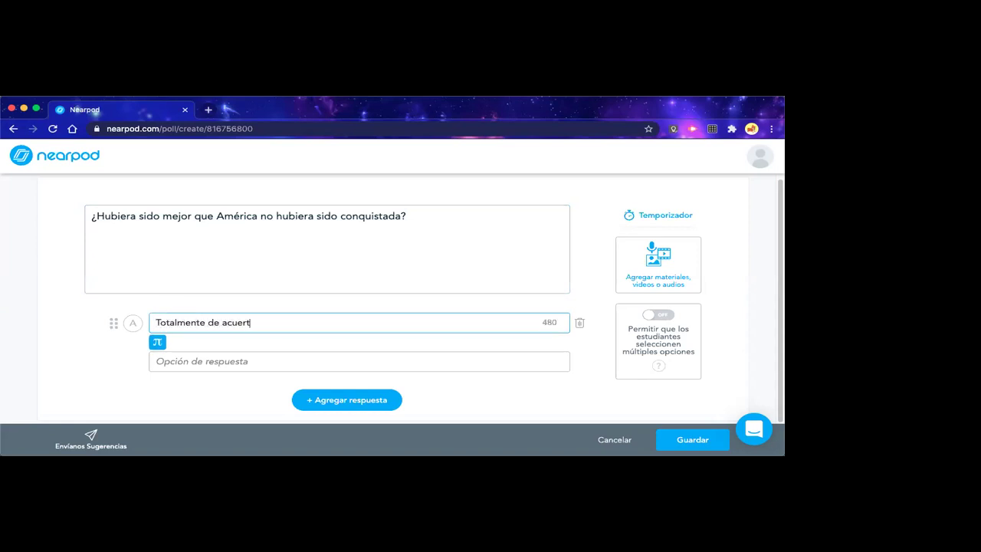
key(BackSpace)
text(do)
click(224, 361)
text(De acuer)
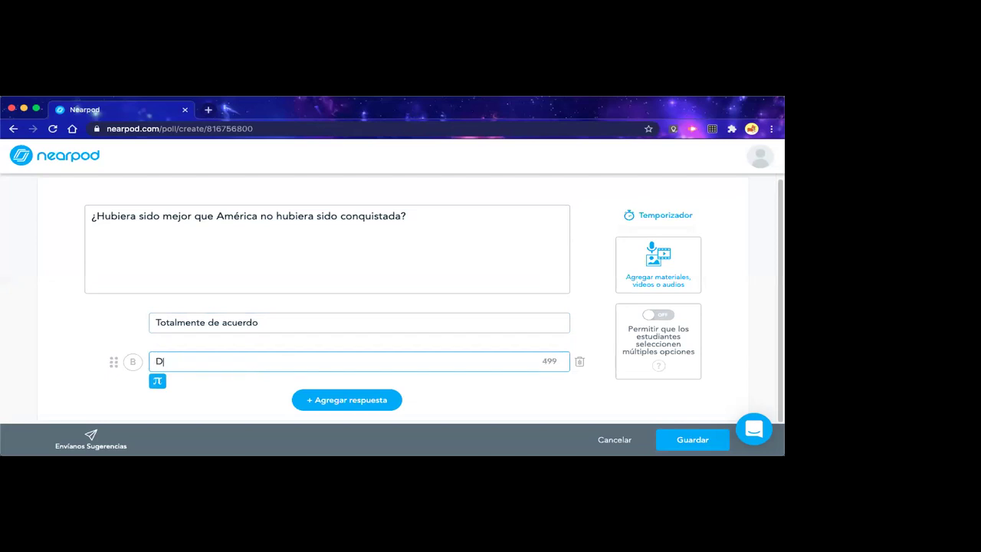
text(do)
Add a third answer option "En desacuerdo" and save the poll
click(349, 401)
click(222, 364)
text(E de)
key(BackSpace)
key(BackSpace)
key(BackSpace)
text(n de)
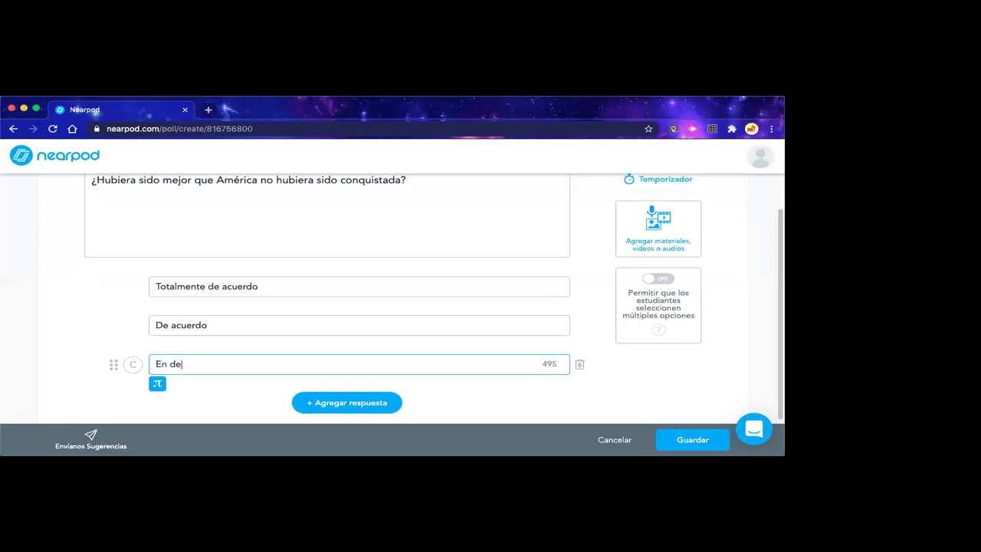
text(sacuerdo)
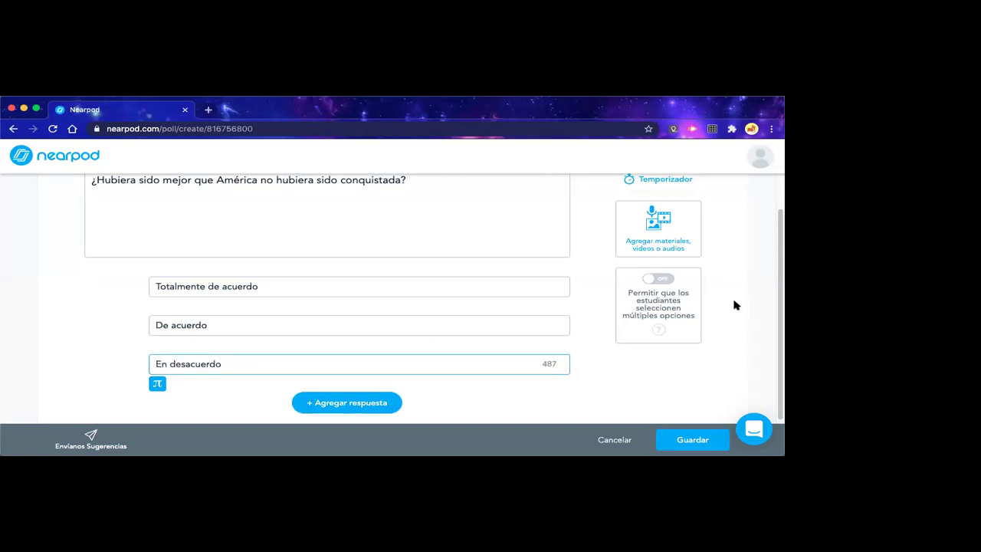
scroll(740, 302, up, 1)
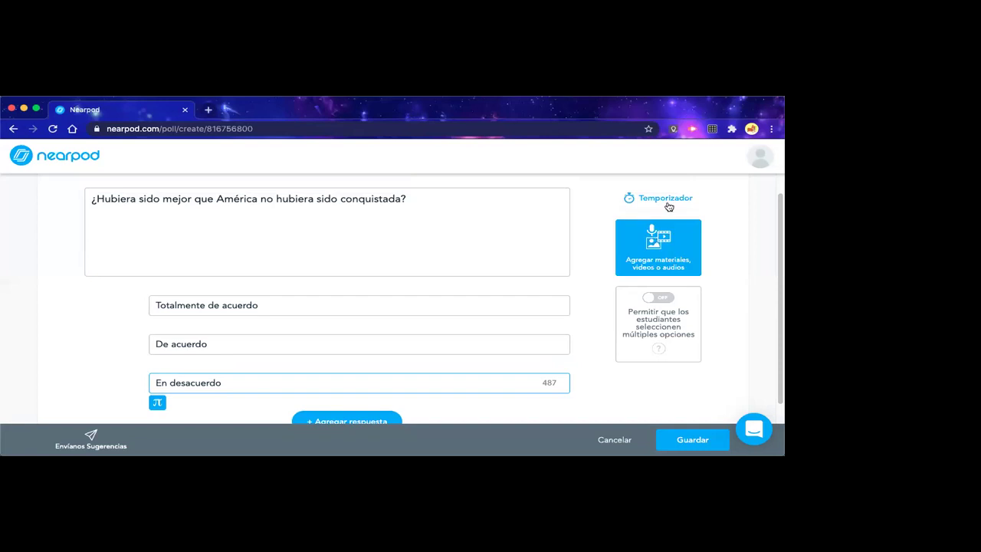
scroll(682, 437, down, 1)
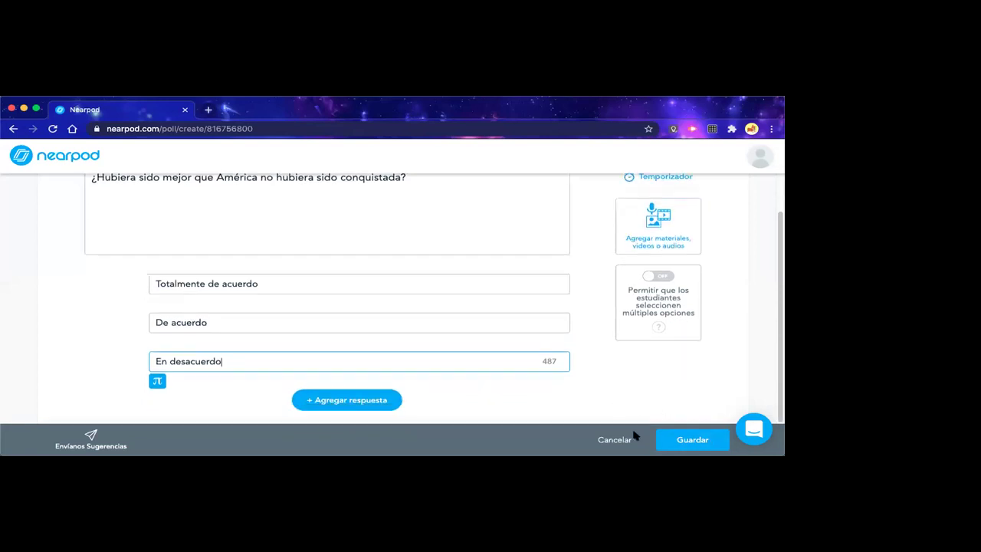
click(692, 439)
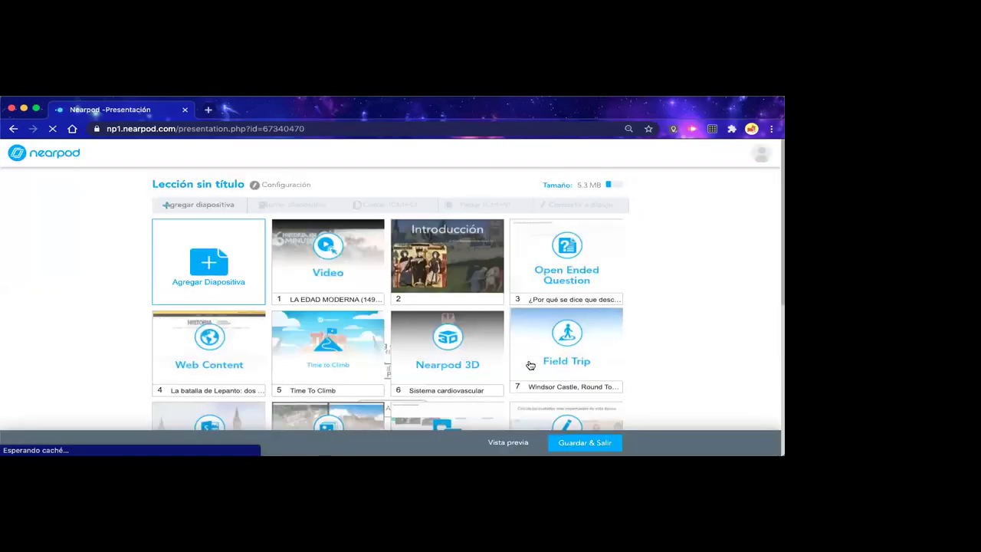
Preview the poll on slide 13 as a student, try the answers "De acuerdo" and "En desacuerdo", and close the preview
scroll(492, 366, down, 5)
click(336, 267)
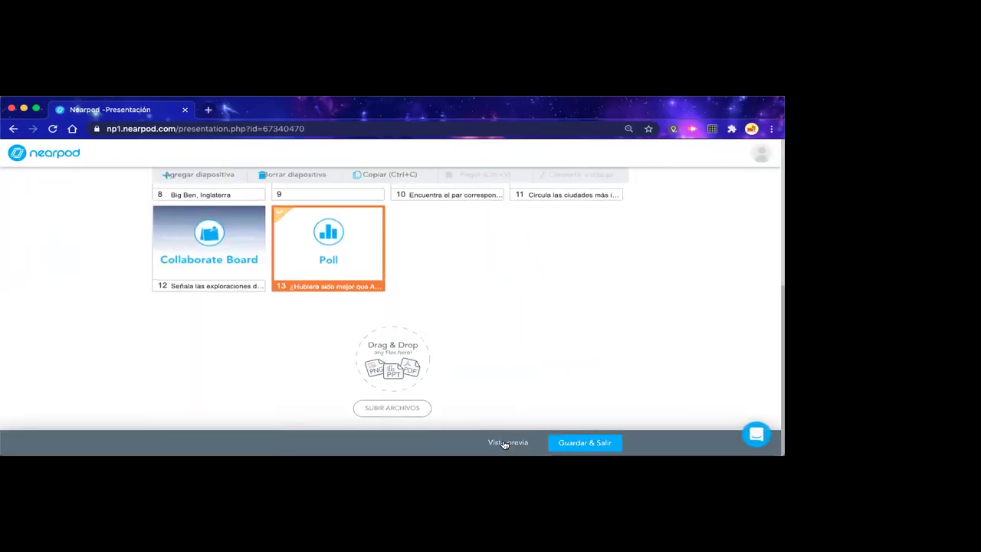
click(505, 443)
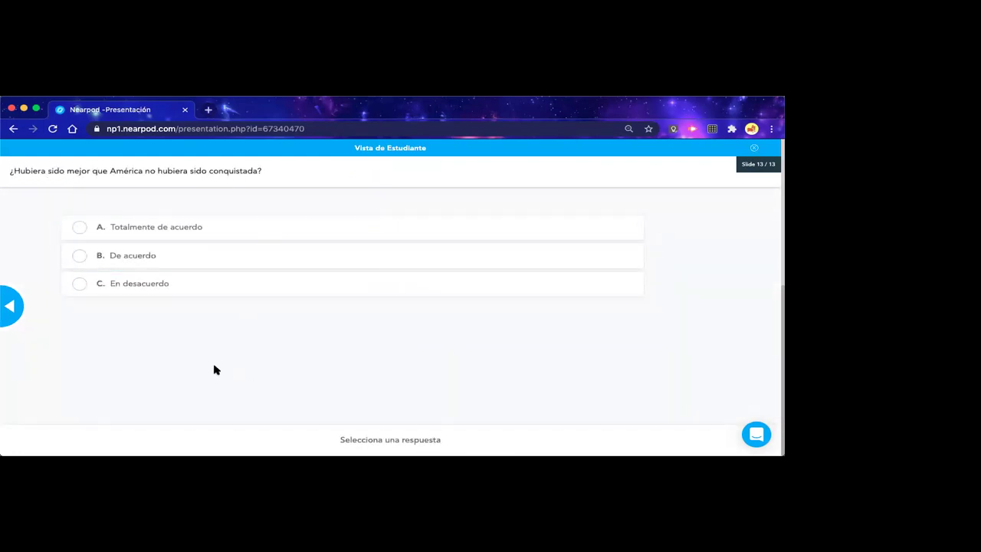
click(80, 256)
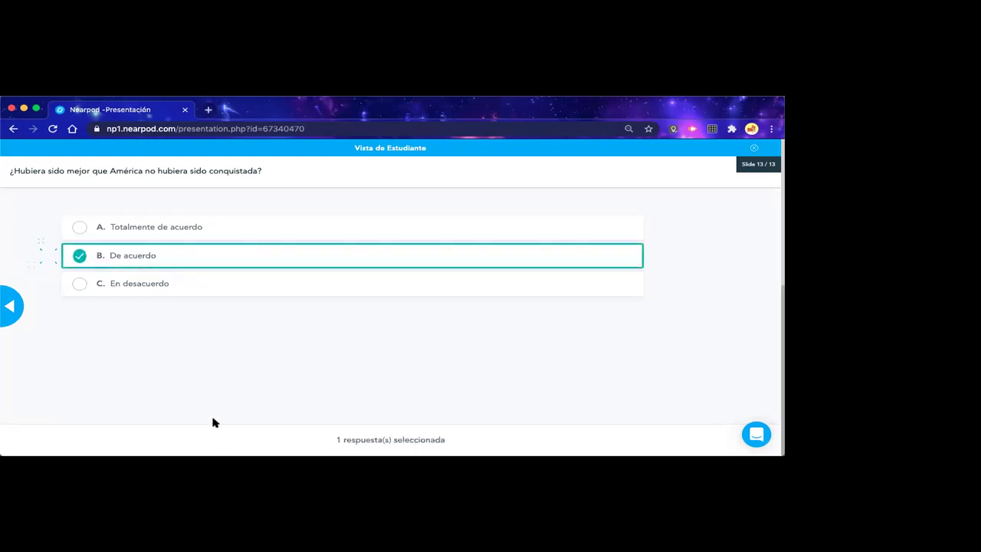
click(77, 285)
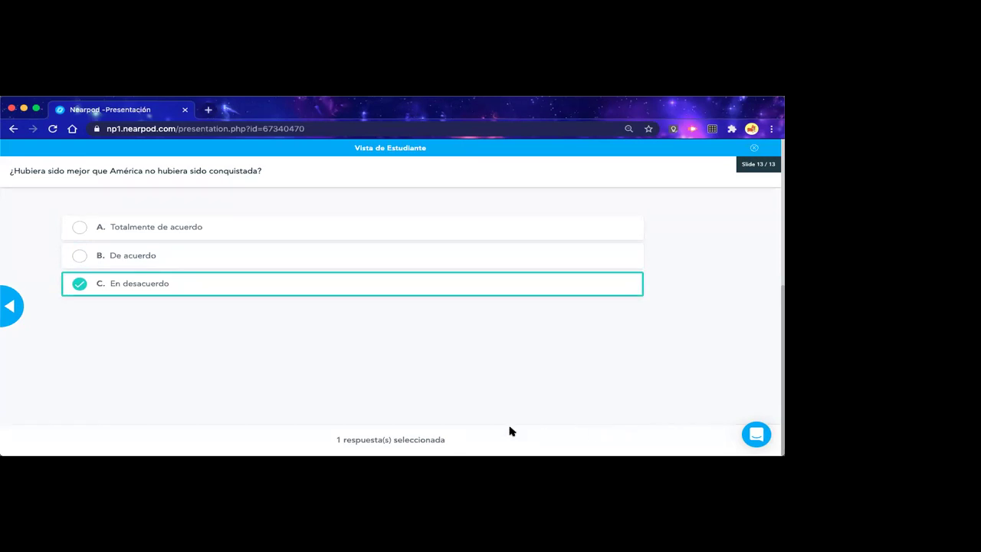
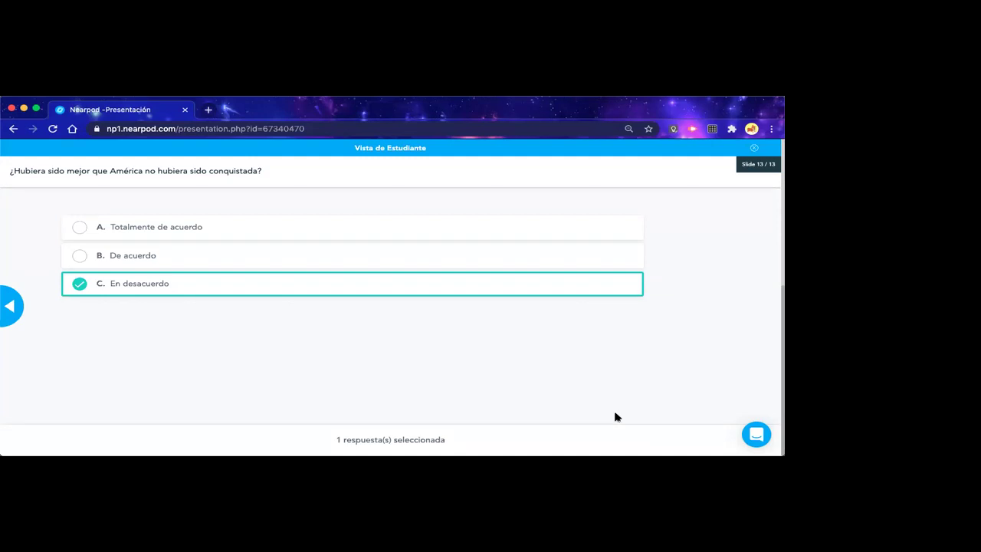
click(754, 147)
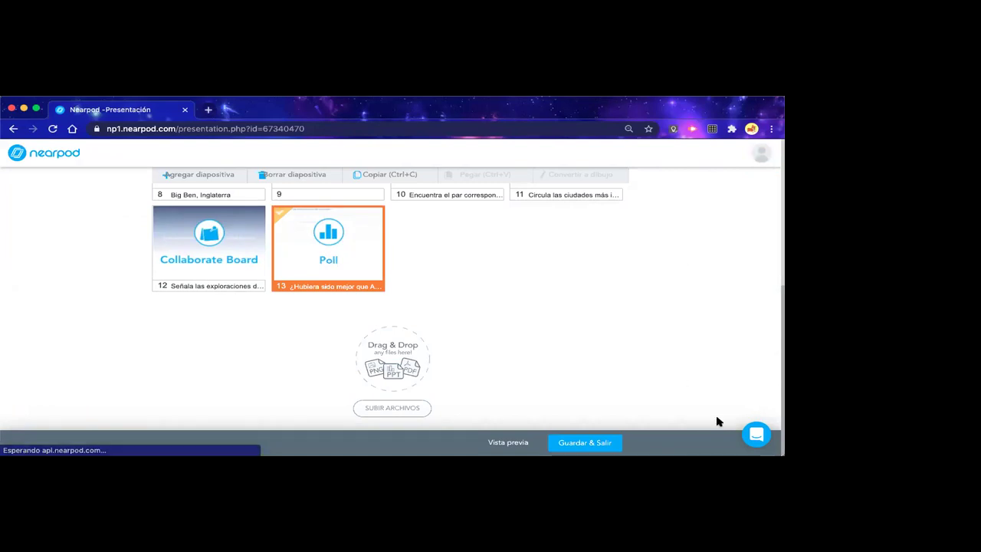
Add a fill-in-the-blanks (Completar los espacios) activity and choose the darker blue text design with white lettering
scroll(544, 401, up, 5)
scroll(544, 401, up, 1)
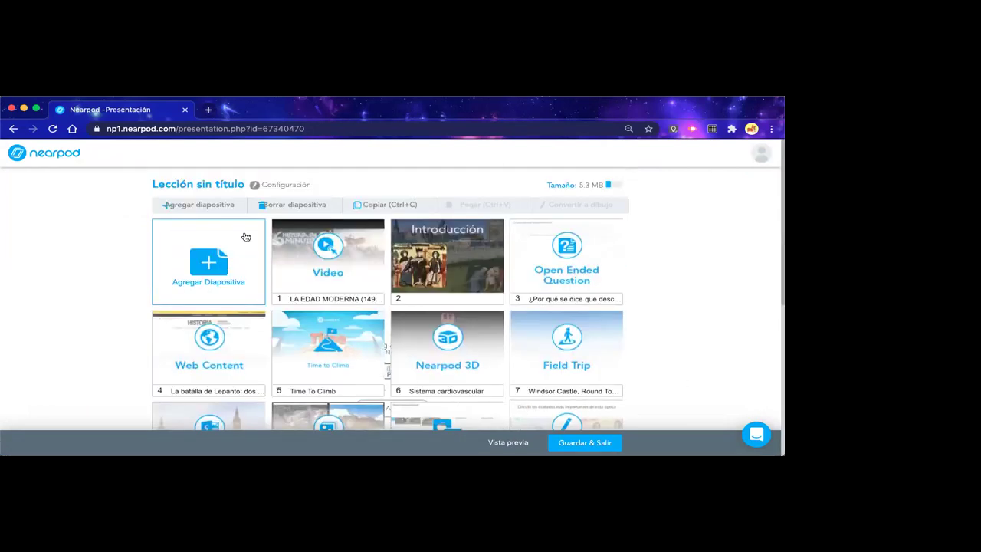
click(212, 204)
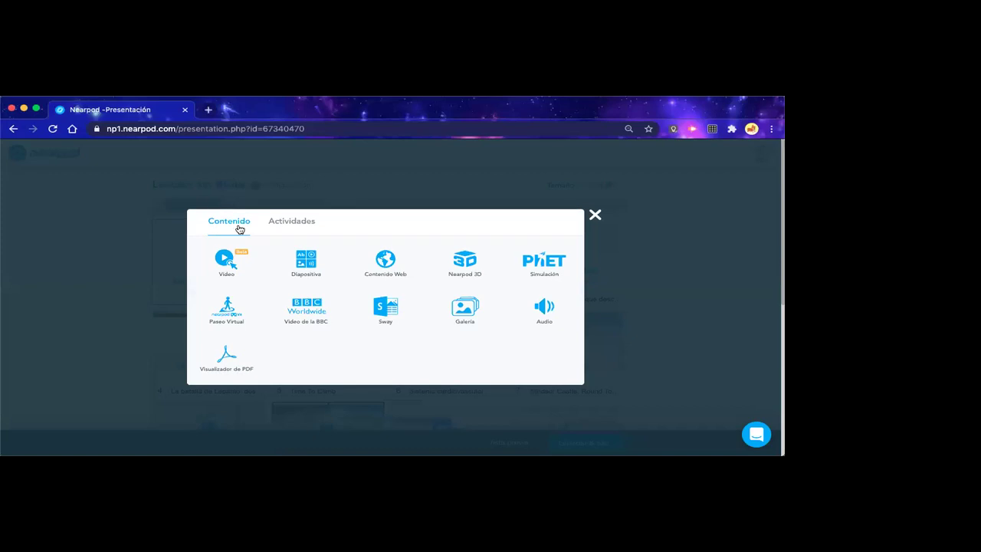
click(289, 229)
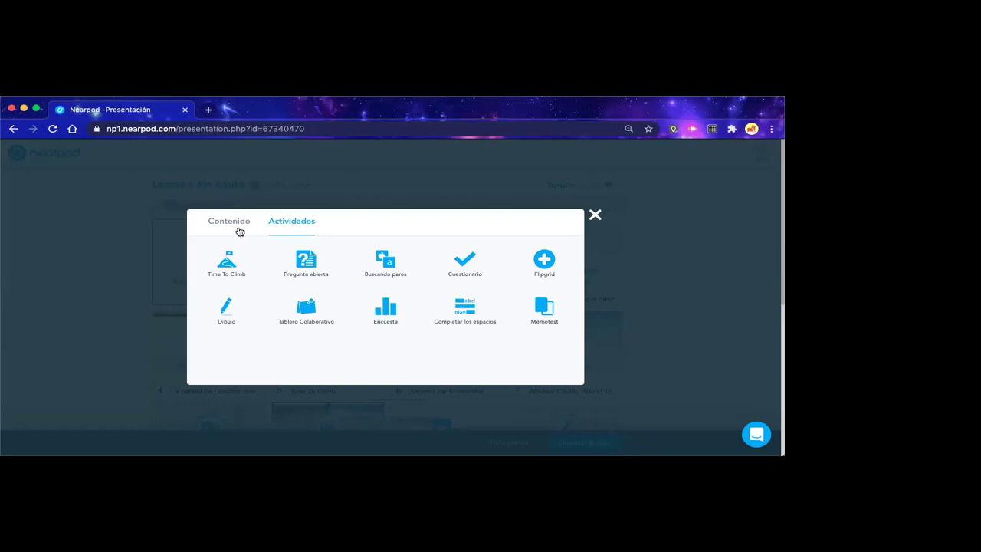
click(472, 316)
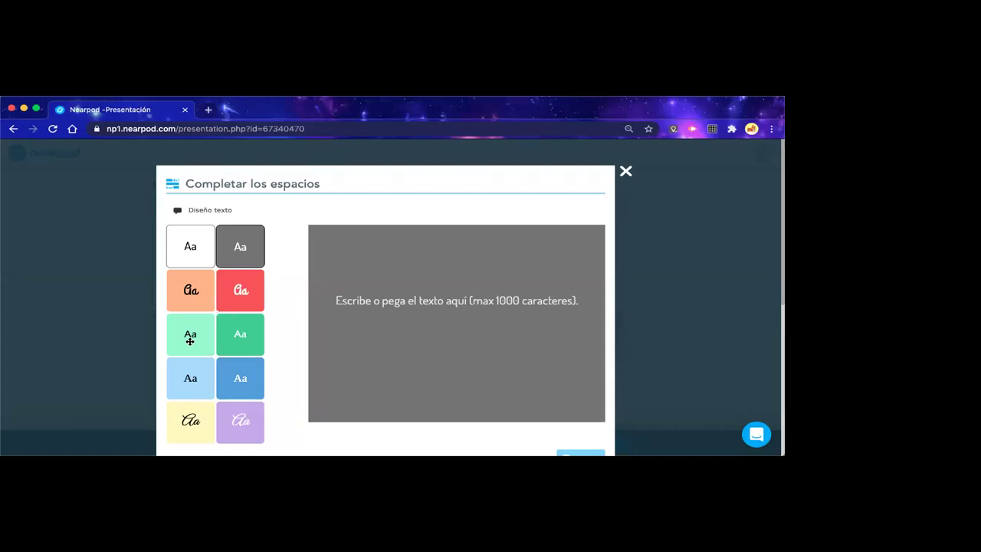
click(244, 336)
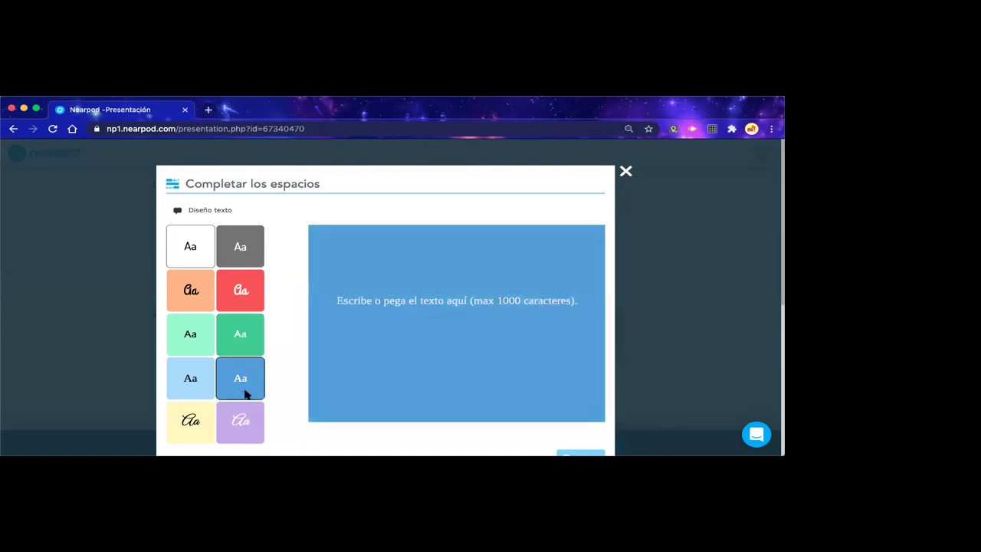
click(342, 238)
text(Martín L)
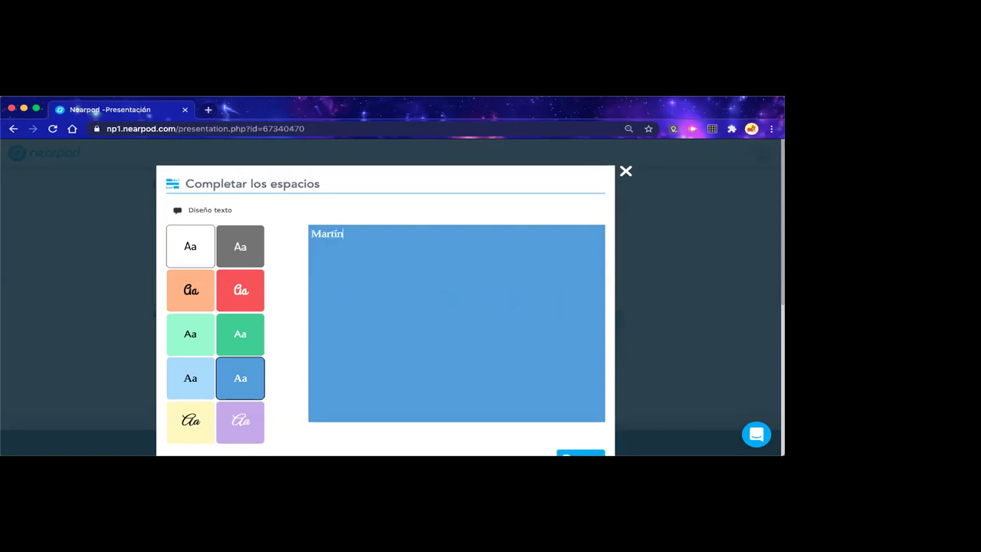
key(BackSpace)
key(BackSpace)
key(BackSpace)
key(BackSpace)
key(BackSpace)
key(BackSpace)
key(BackSpace)
key(BackSpace)
Begin the activity's passage with "Lutero fue quien más afectó a la Iglesia Católica aunque en realidad"
text(Lutero fue quien más)
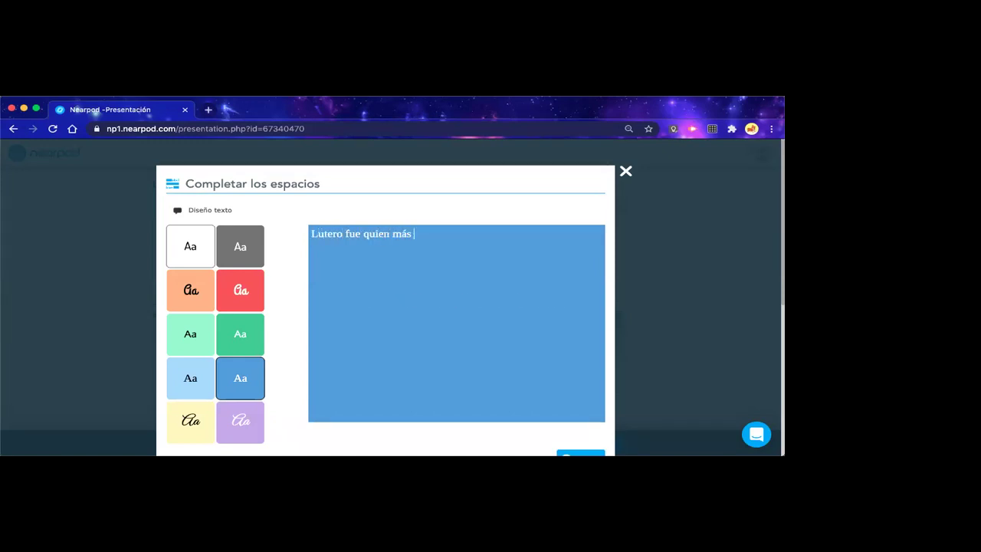
text( afe)
text(ctó a la Igleas)
text(CA)
text(tólica aunque en realidad e)
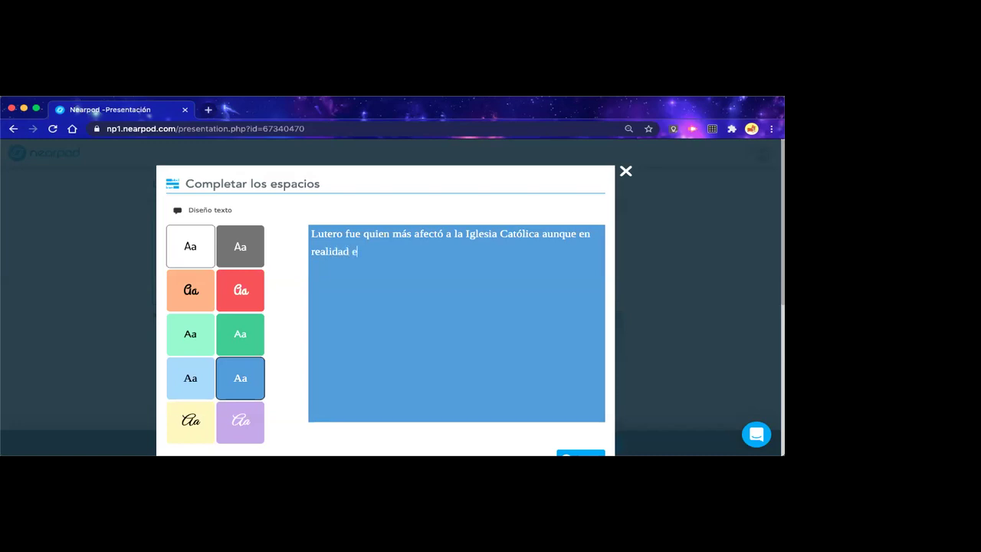
Complete the passage with "él no quería romper la relación y al final se generó una iglesia nueva" and continue to choosing blanks
key(BackSpace)
text(él no quería romper la relación y al fi)
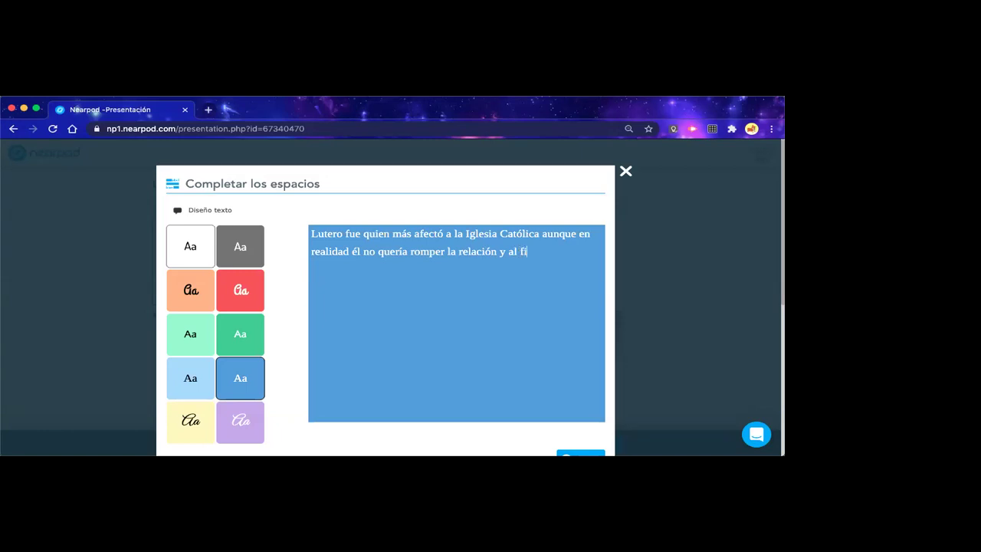
text(nal se generó una iglesia nueva)
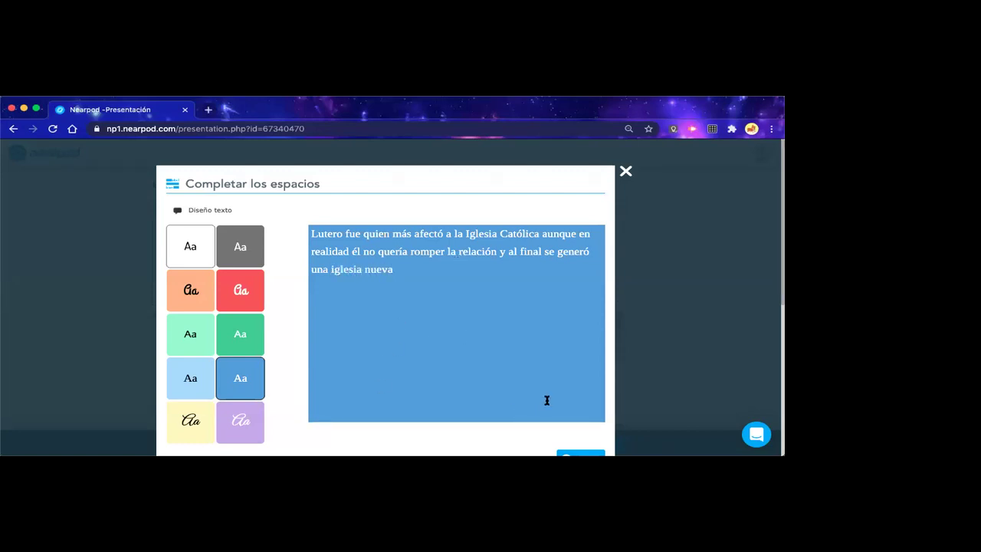
scroll(627, 389, down, 1)
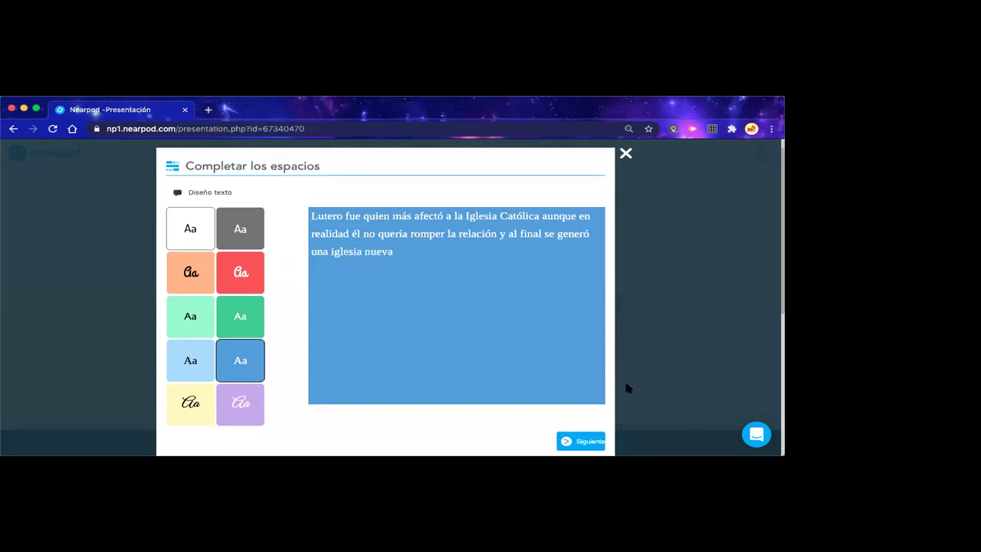
click(581, 439)
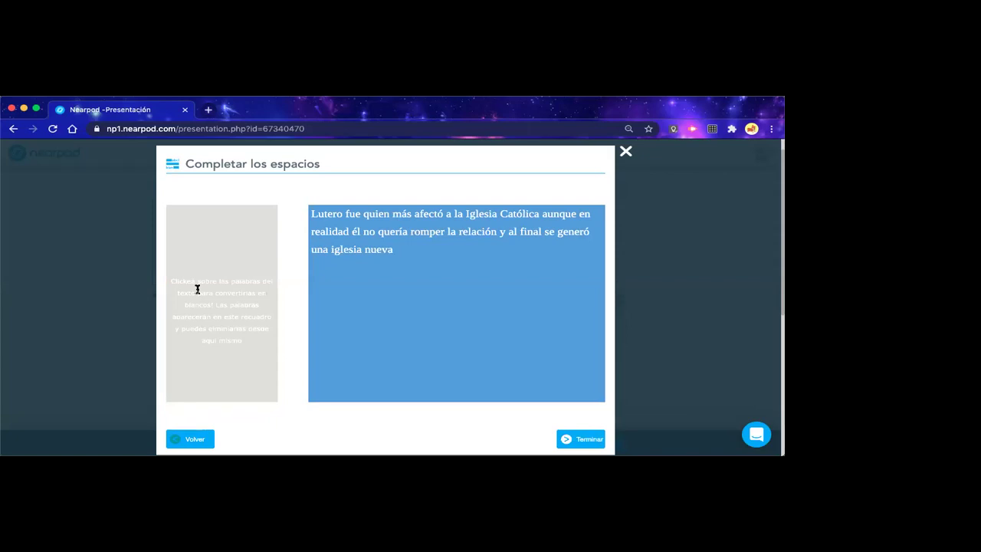
Turn the words "Lutero", "Católica", "romper" and "generó" into blanks and finish the fill-in-the-blanks activity
click(320, 216)
click(528, 214)
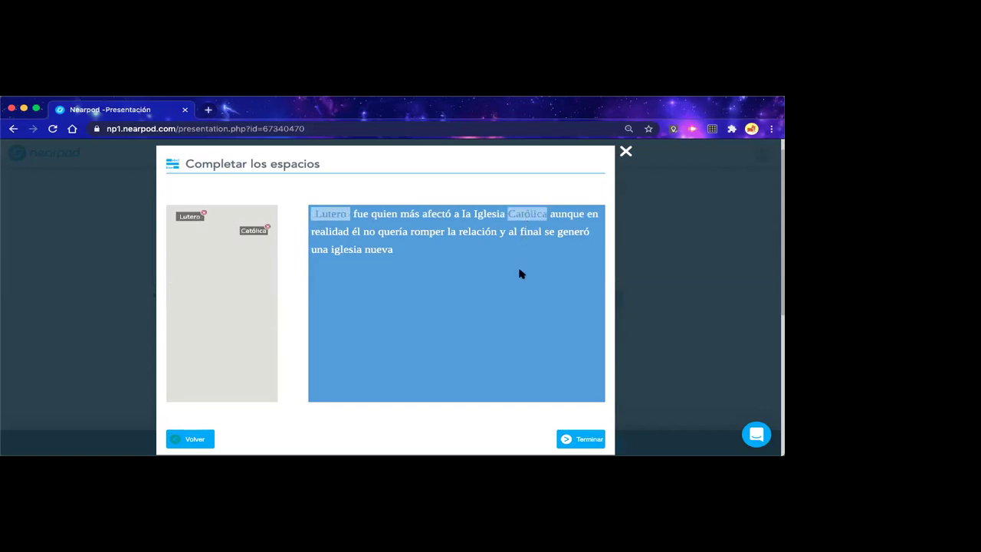
click(430, 232)
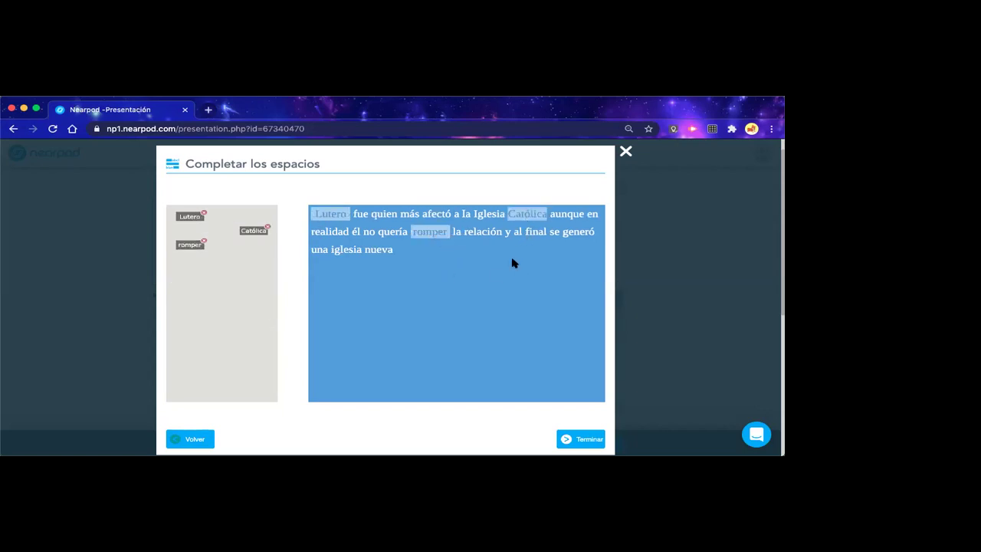
click(575, 235)
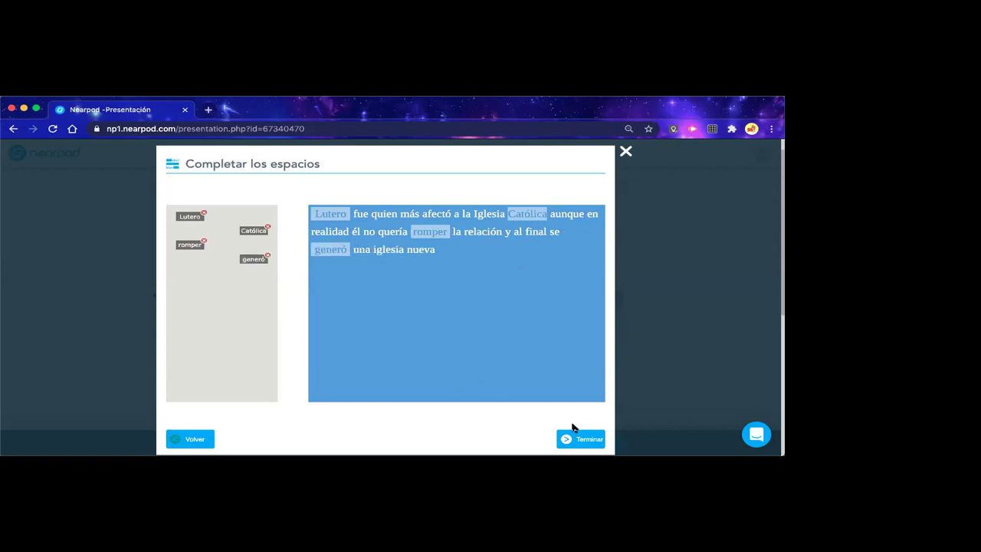
click(586, 447)
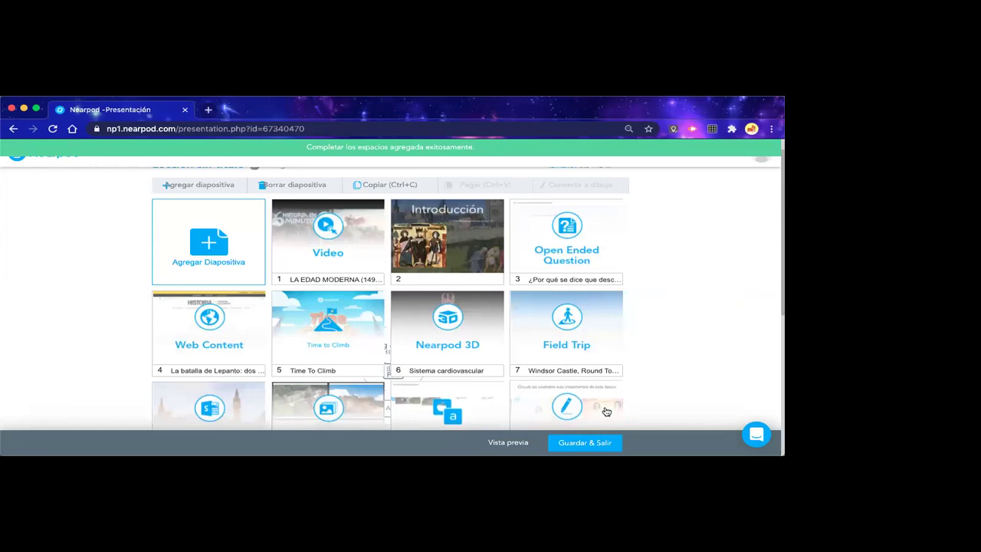
Preview slide 14 as a student, fill the blanks in order with "Lutero", "Católica", "generó" and "romper", submit, and close the preview
click(499, 443)
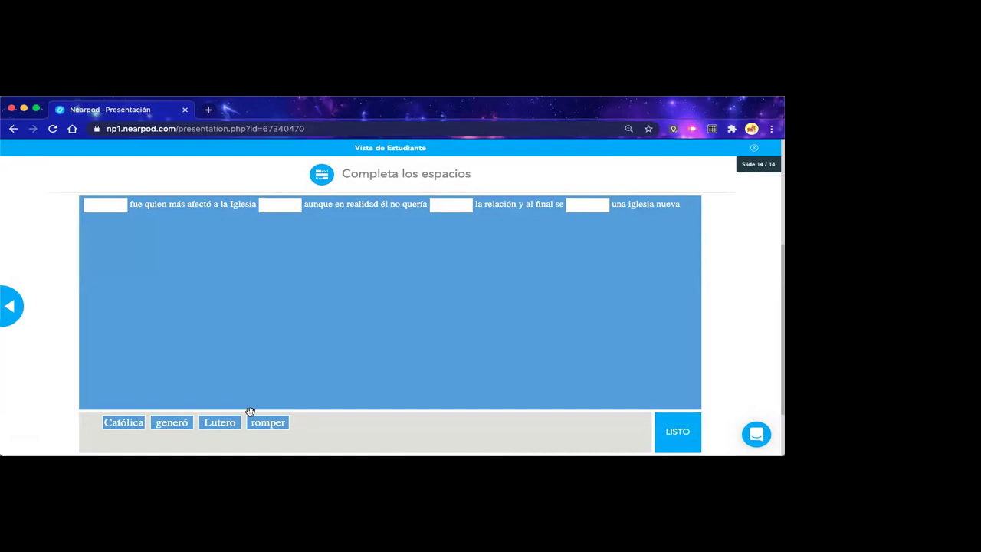
drag(219, 422, 111, 208)
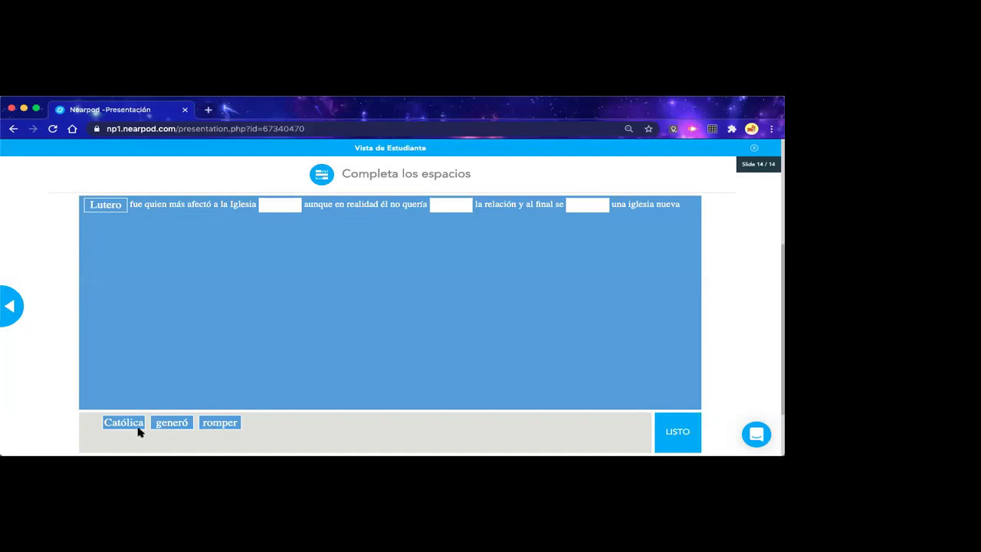
drag(125, 424, 258, 205)
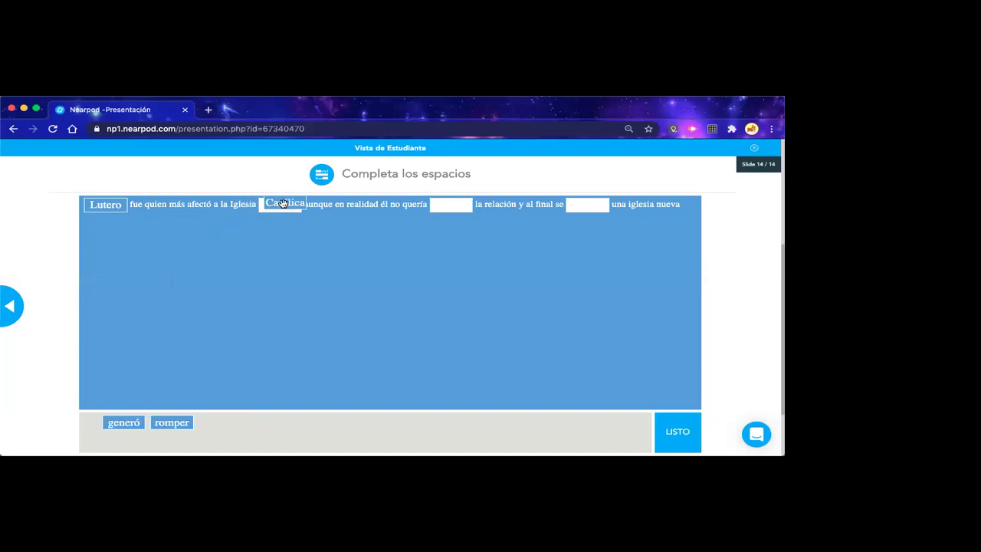
drag(128, 425, 443, 212)
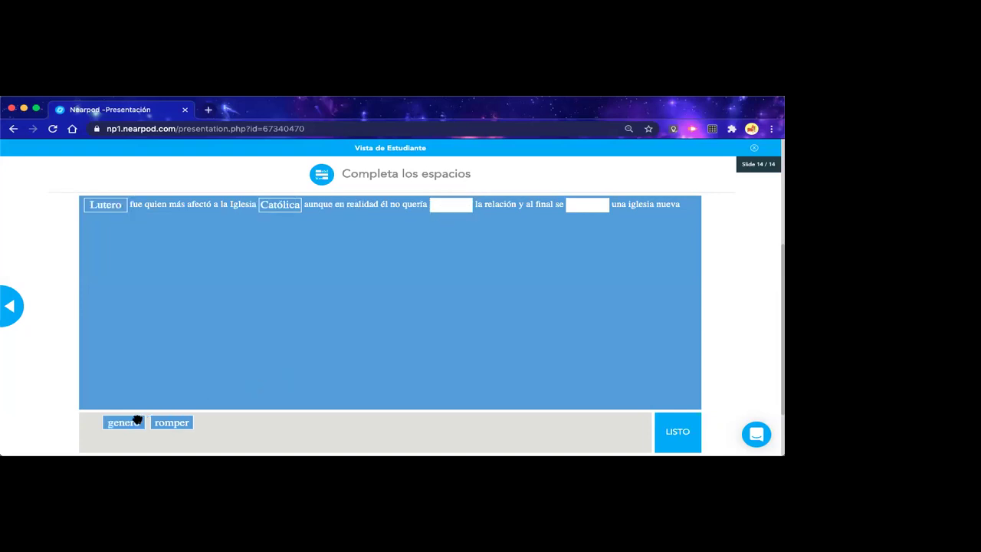
drag(125, 422, 453, 207)
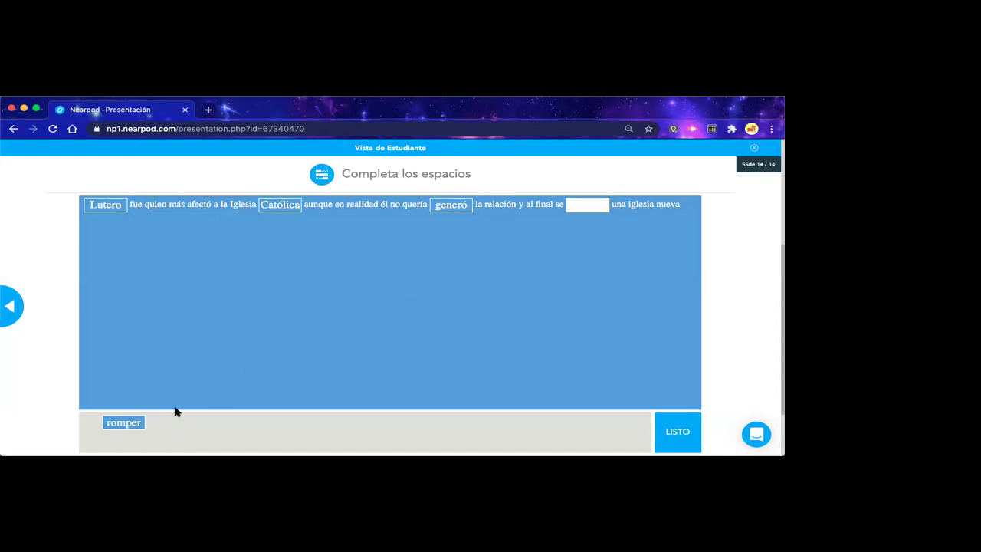
drag(126, 423, 590, 204)
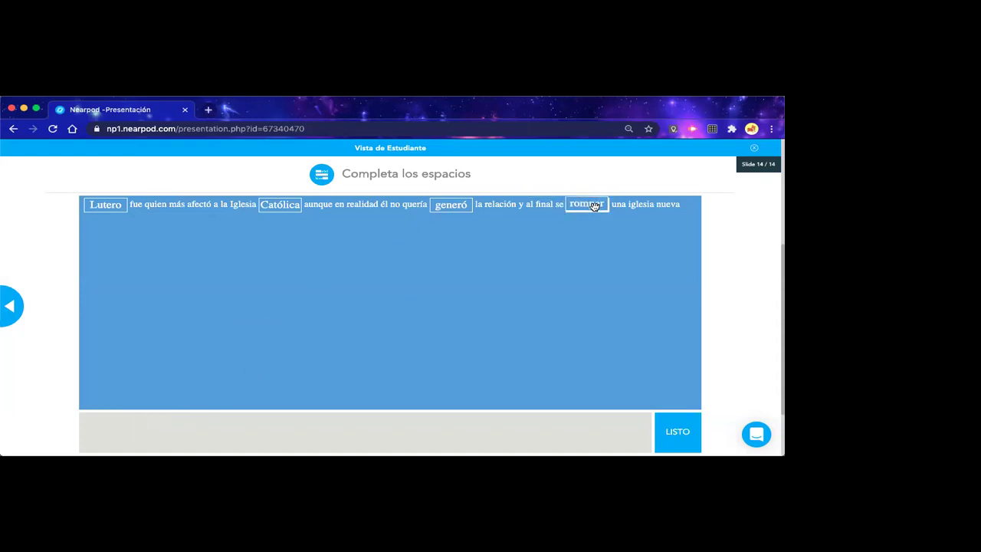
click(679, 434)
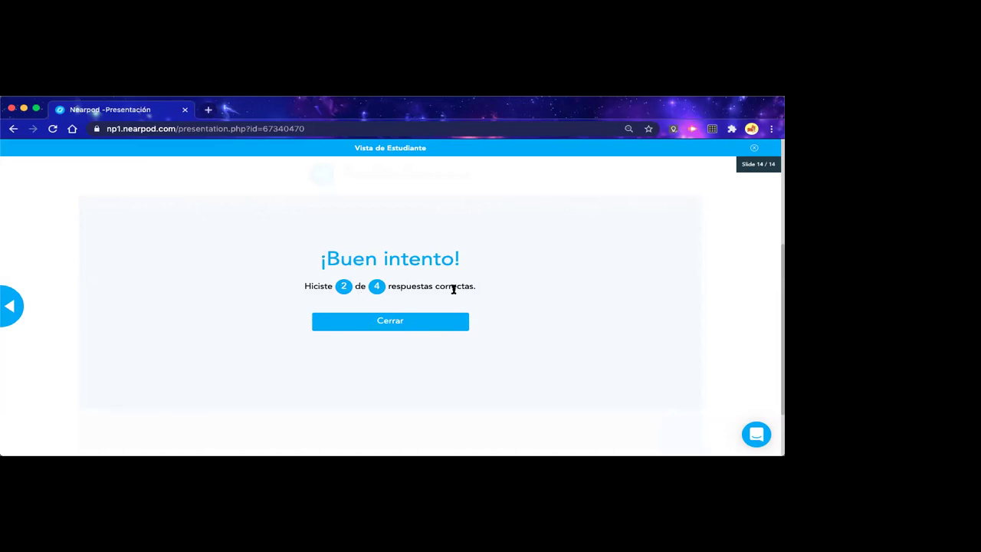
click(385, 322)
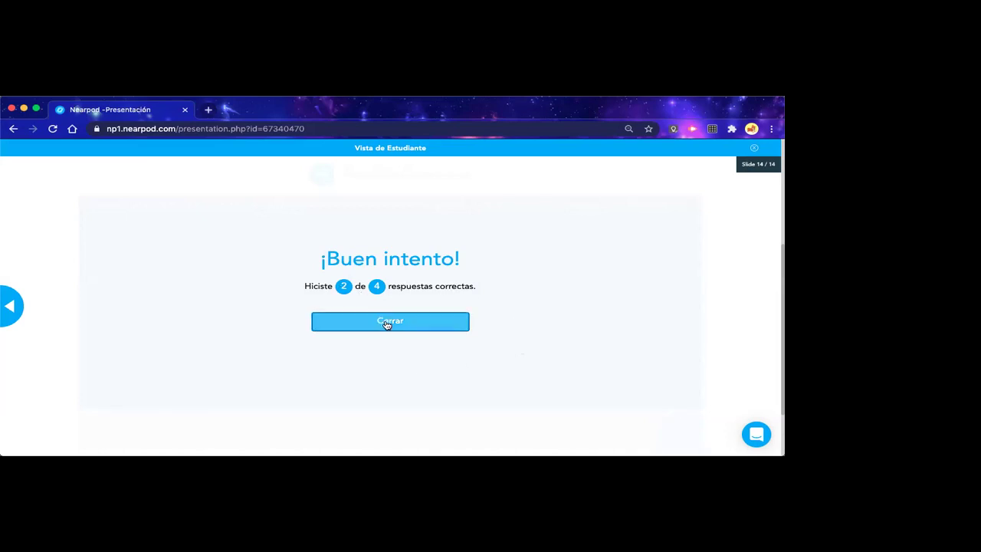
click(754, 147)
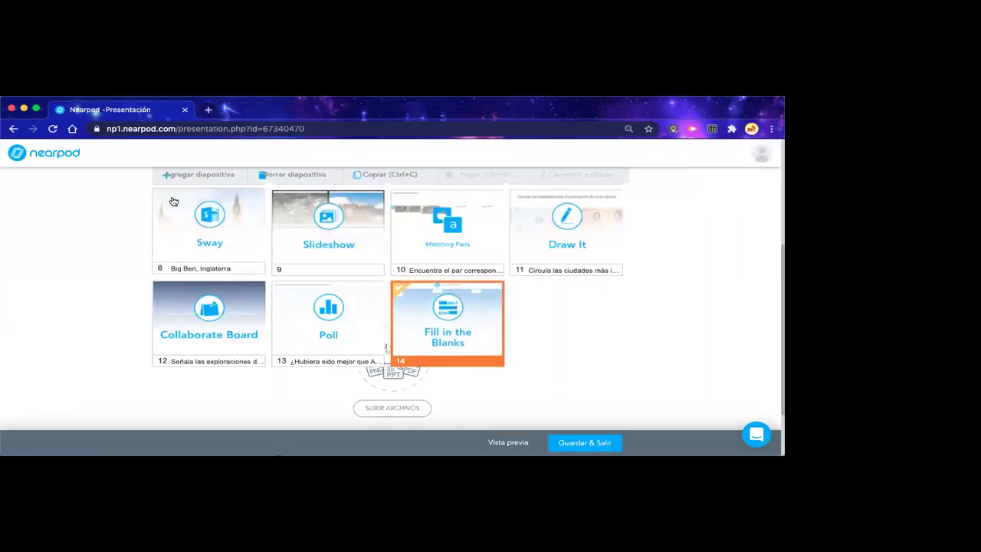
Add a Memotest activity and check the available grid sizes, keeping the grid at 6 pairs
click(194, 174)
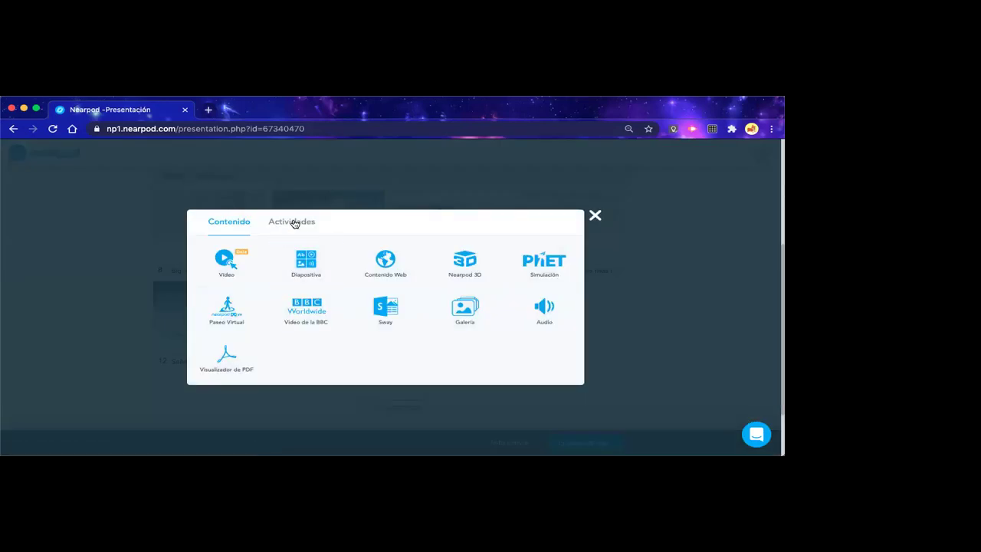
click(293, 221)
click(546, 310)
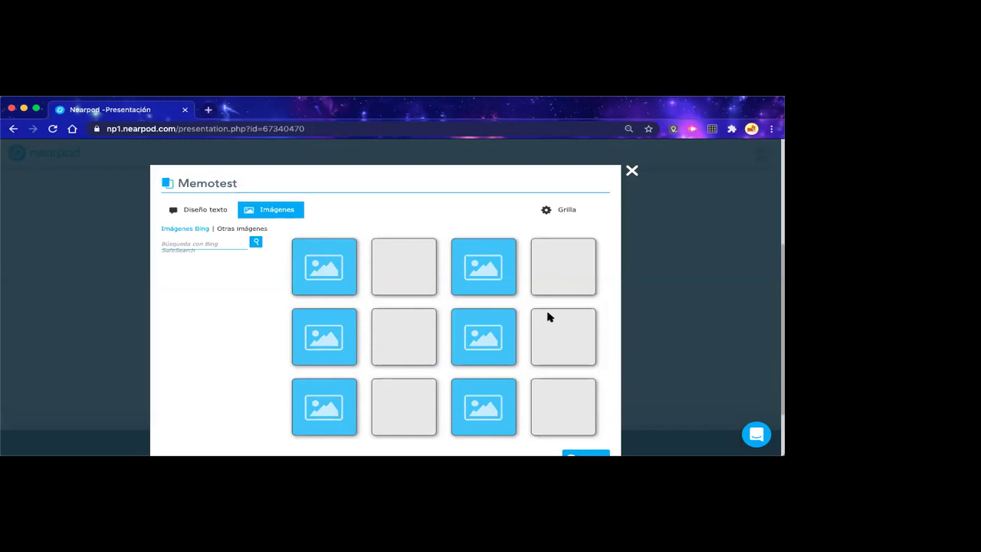
click(562, 213)
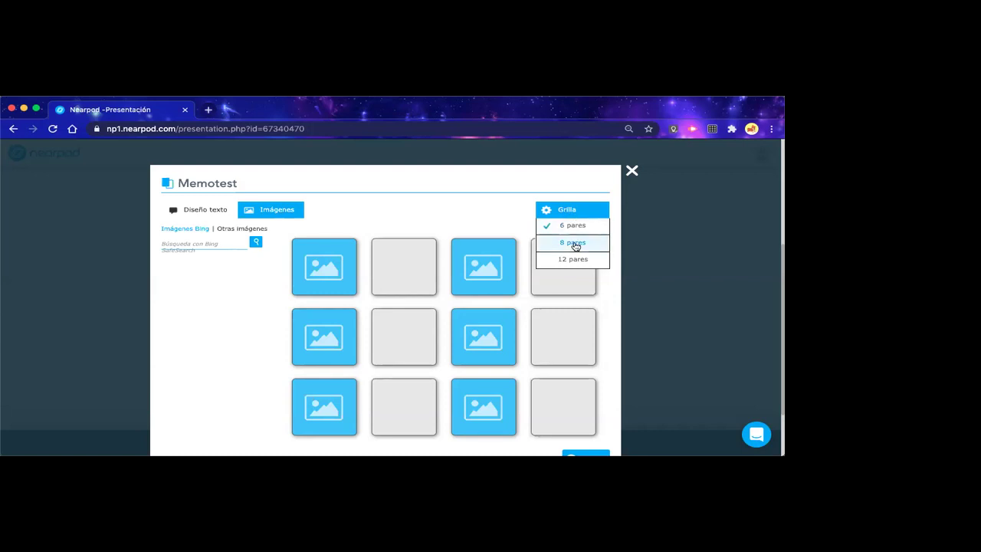
click(548, 212)
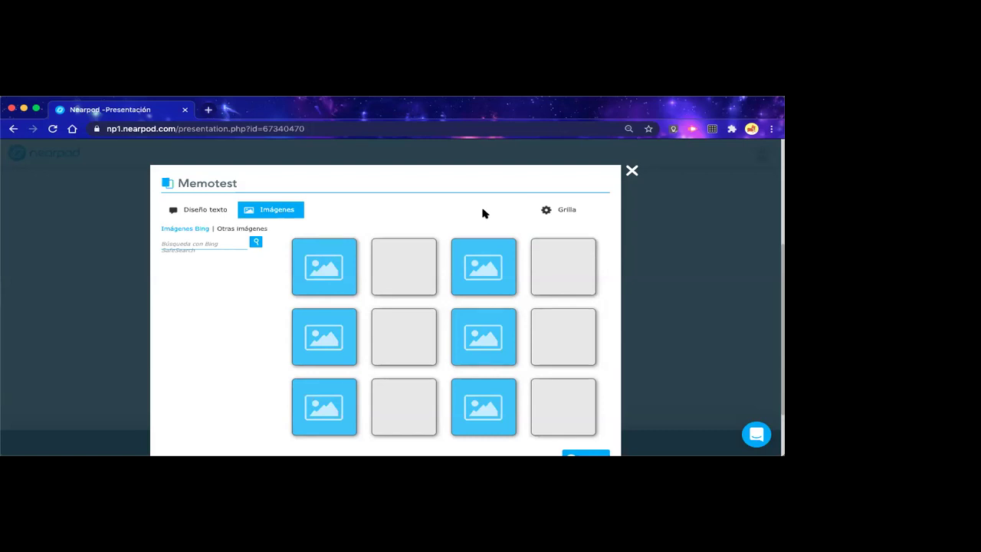
Create two Memotest pairs in the white text design, reading "Castillo Windsor" and "Amsterdam"
click(206, 212)
click(276, 215)
click(203, 212)
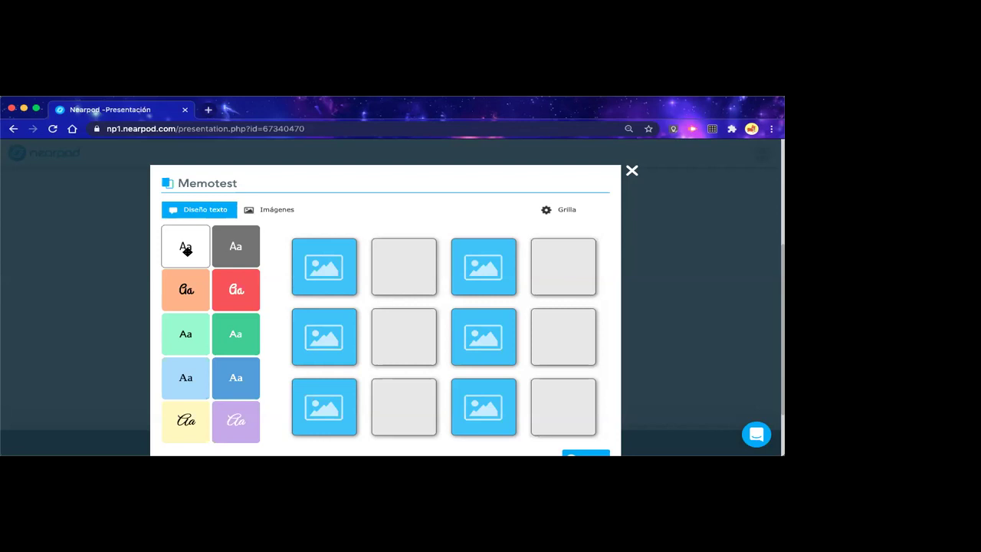
drag(186, 249, 321, 278)
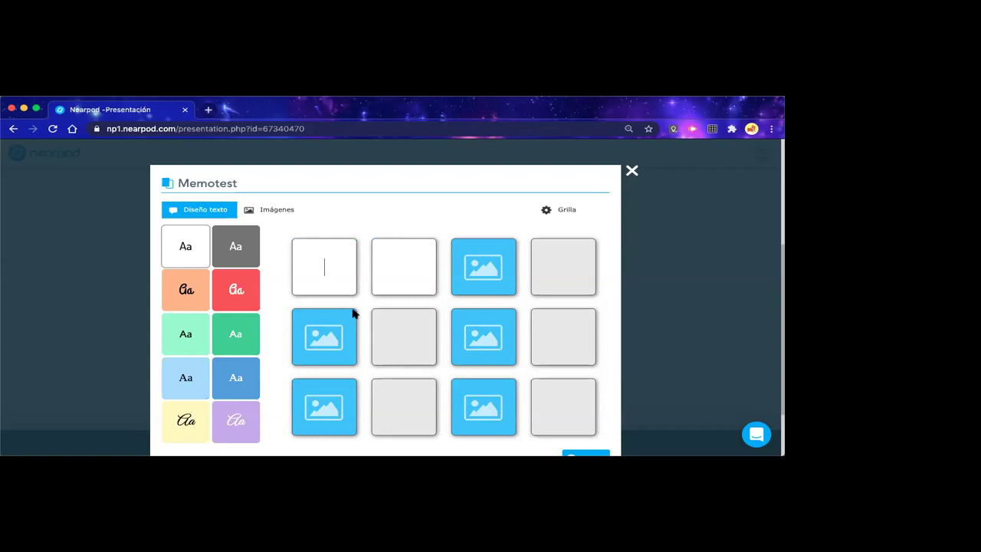
text(Castill)
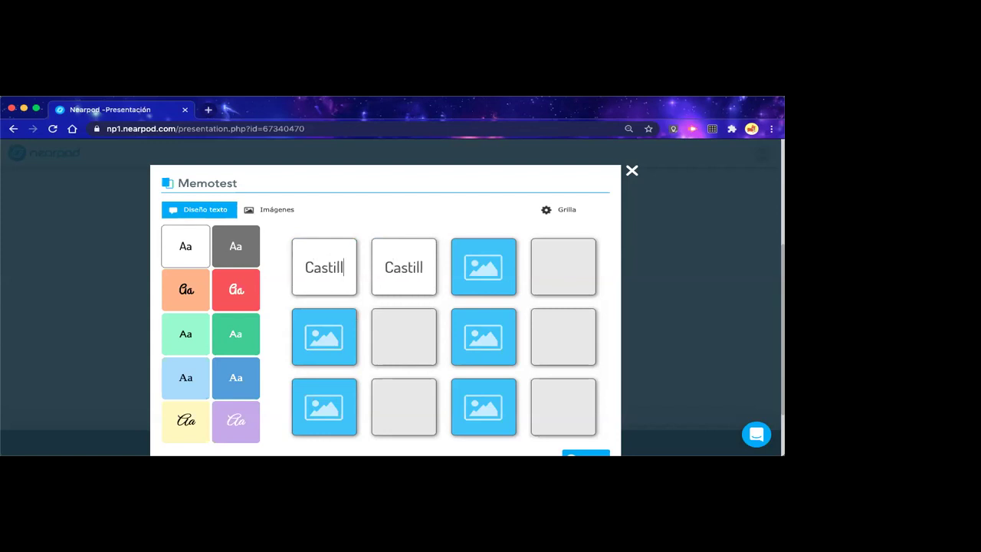
text(o Windsor)
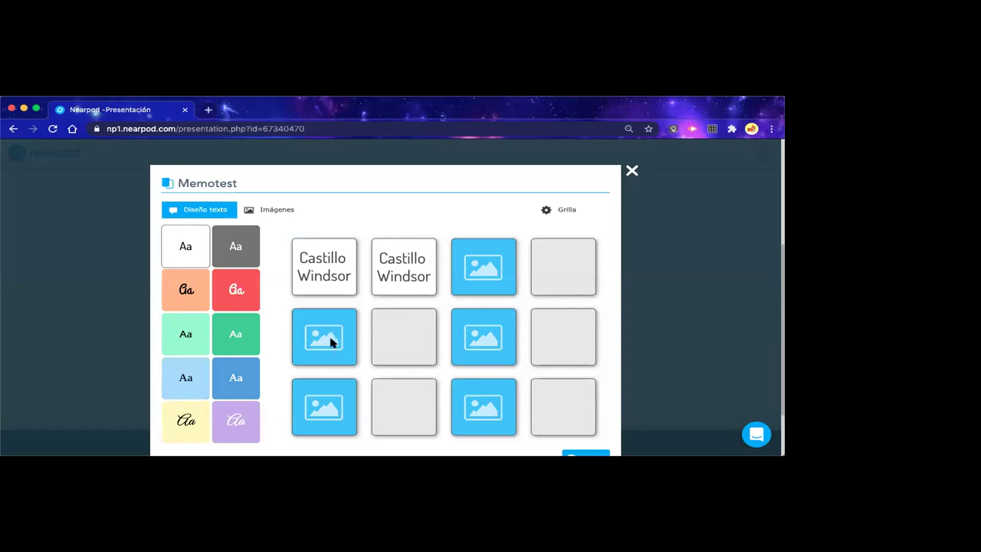
drag(171, 250, 321, 355)
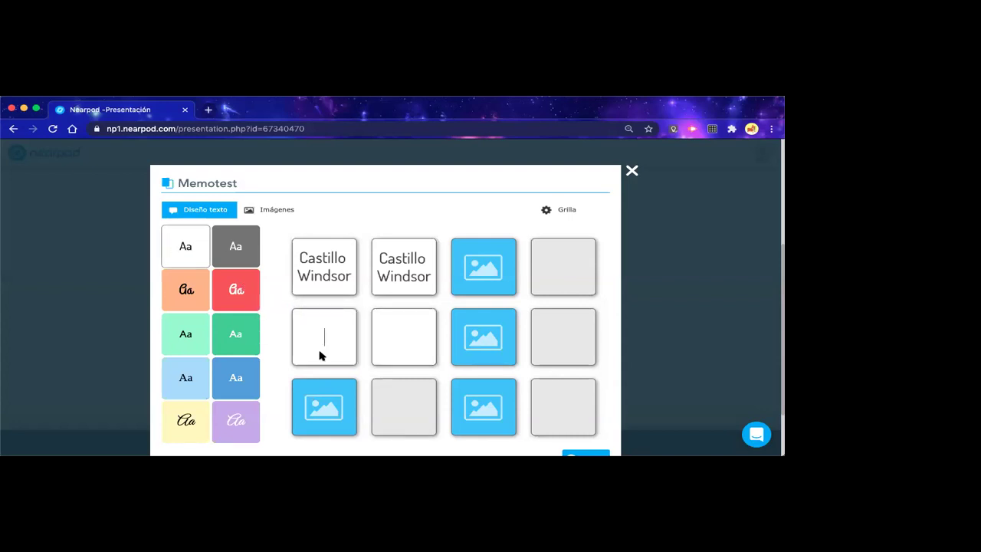
text(Amsterdam)
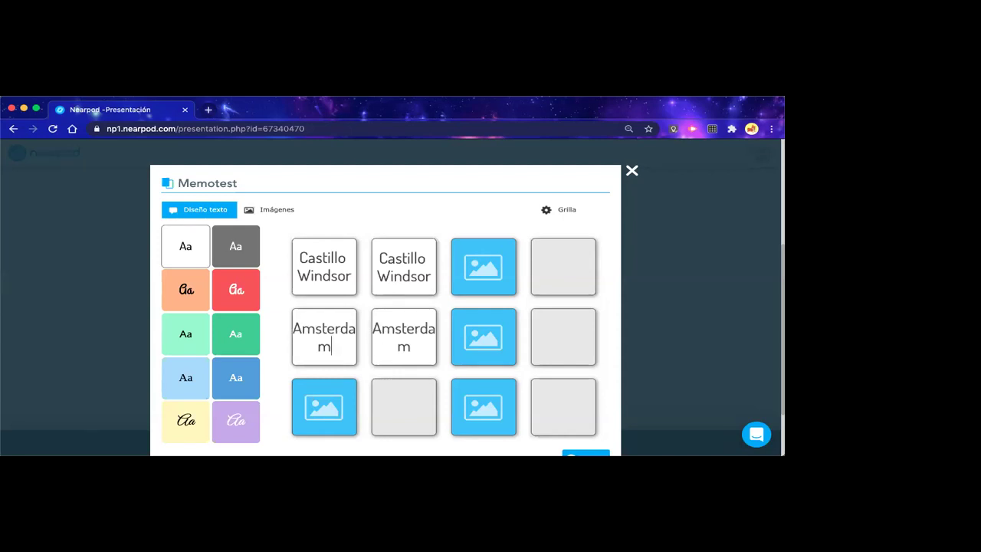
Search Bing images for "venecia" and place a canal picture as the pair below "Amsterdam"
click(274, 210)
click(205, 245)
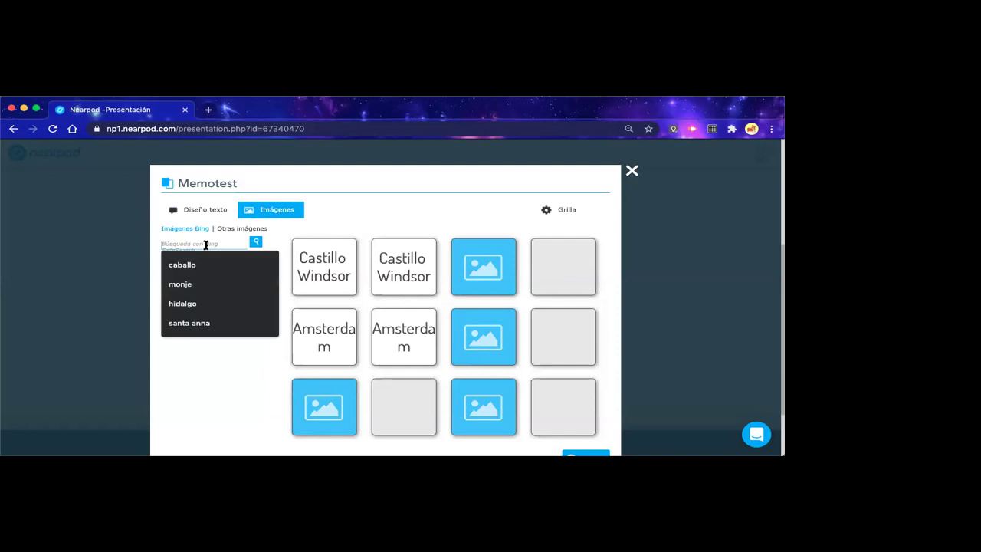
text(venecia)
key(Return)
drag(238, 282, 324, 407)
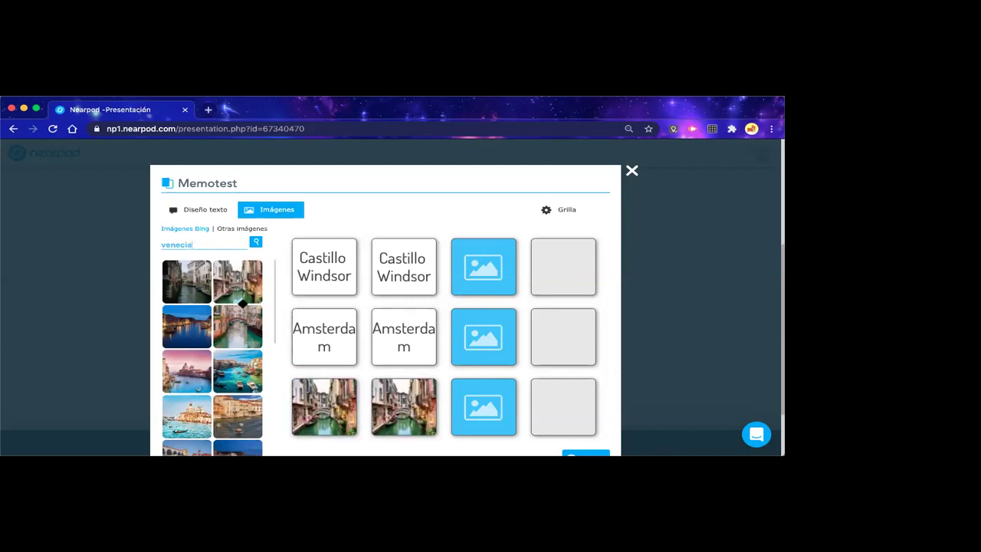
Search Bing images for "londres" and place the Big Ben picture as the pair beside "Castillo Windsor"
drag(204, 245, 148, 244)
text(londres)
key(Return)
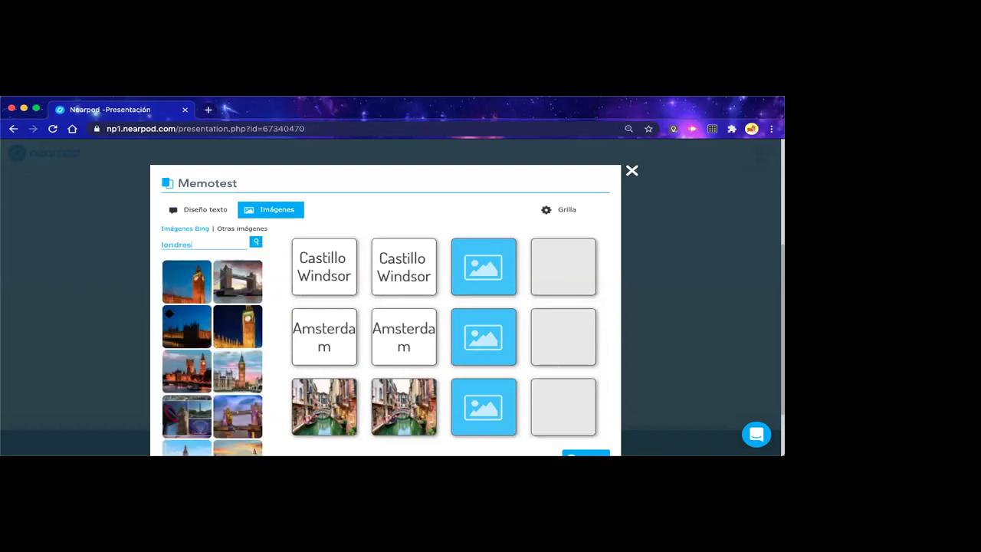
drag(196, 284, 513, 360)
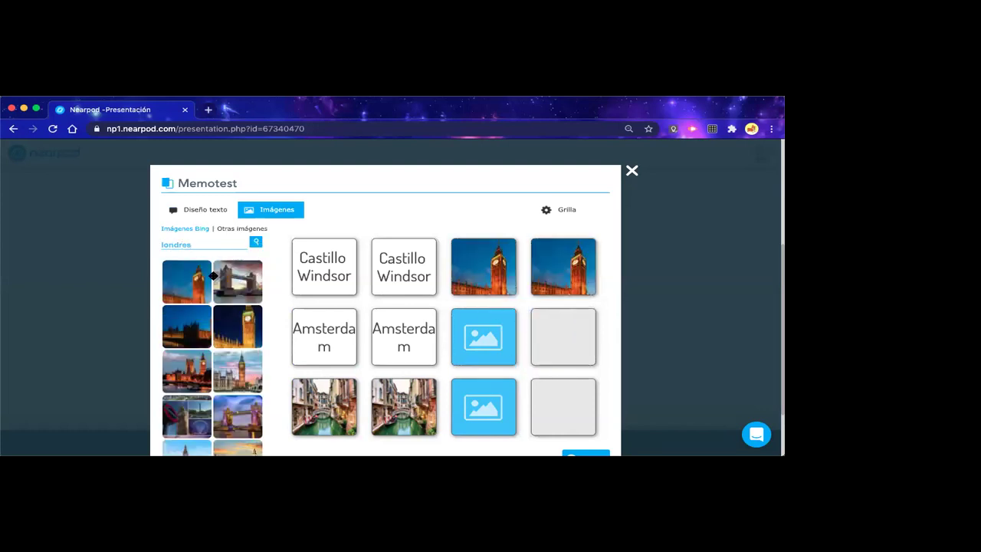
Search Bing images for "Sevilla" and place the bridge picture as the pair below Big Ben
drag(205, 244, 160, 244)
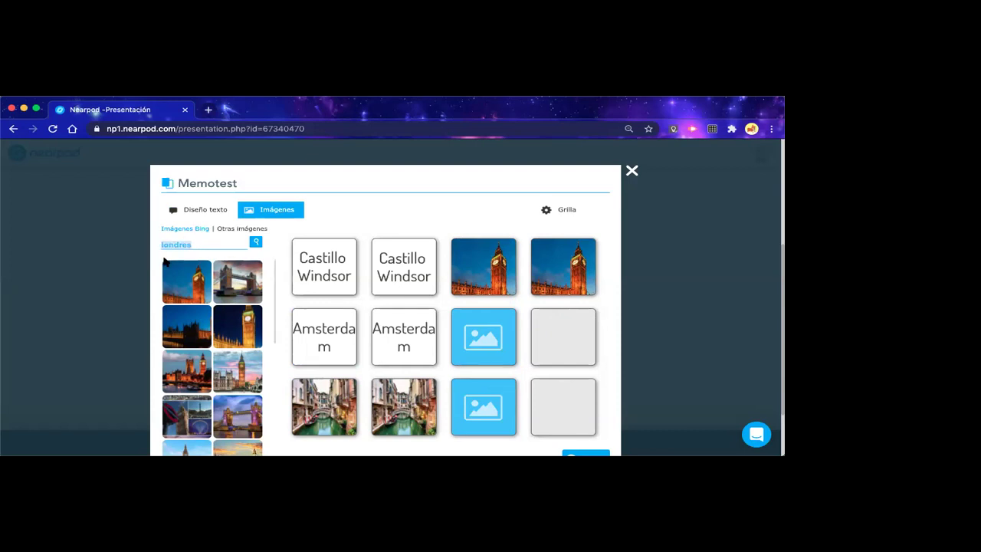
text(villa)
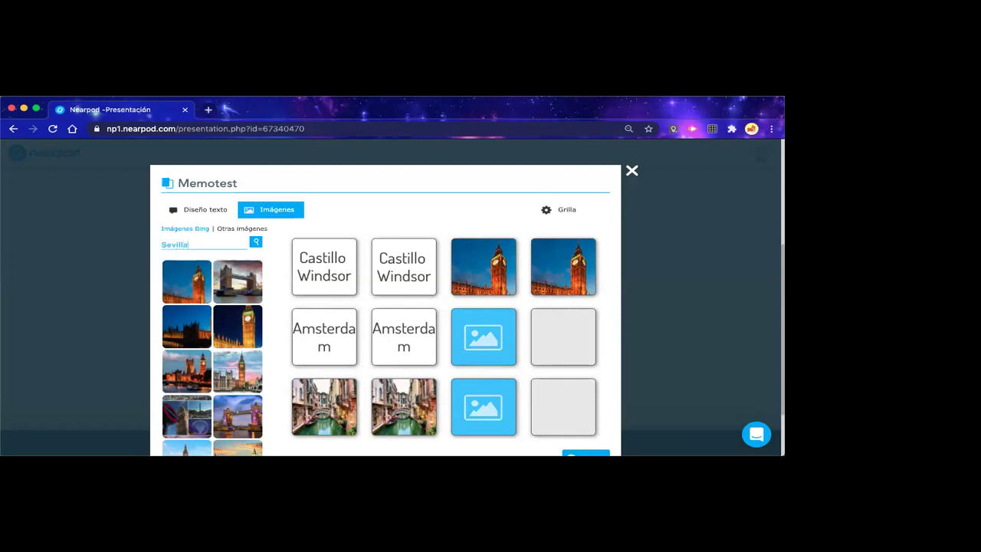
click(255, 242)
drag(184, 289, 553, 335)
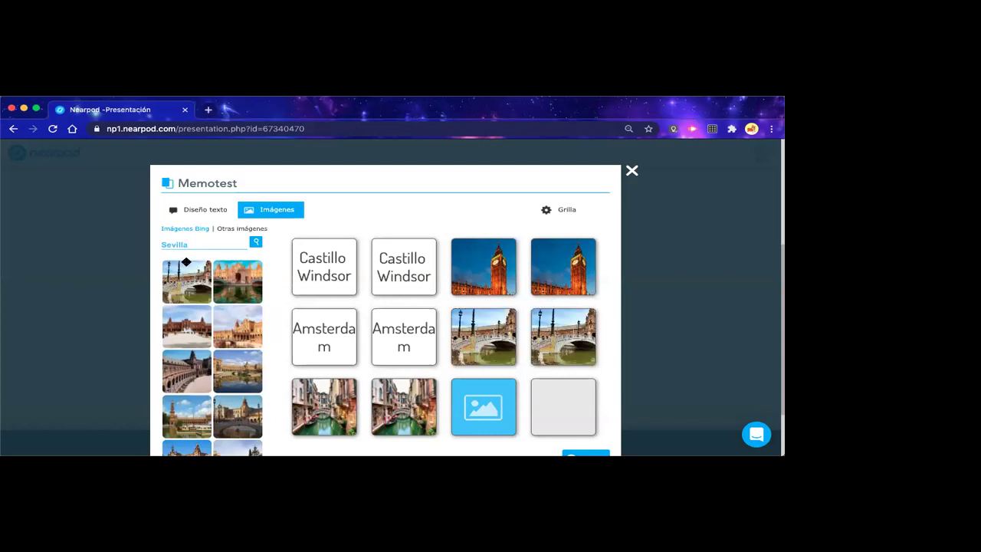
Fill the last pair with a domed building picture from a "Constantinopla" image search and finish the Memotest
drag(190, 244, 158, 243)
text(Constantinopla)
key(Return)
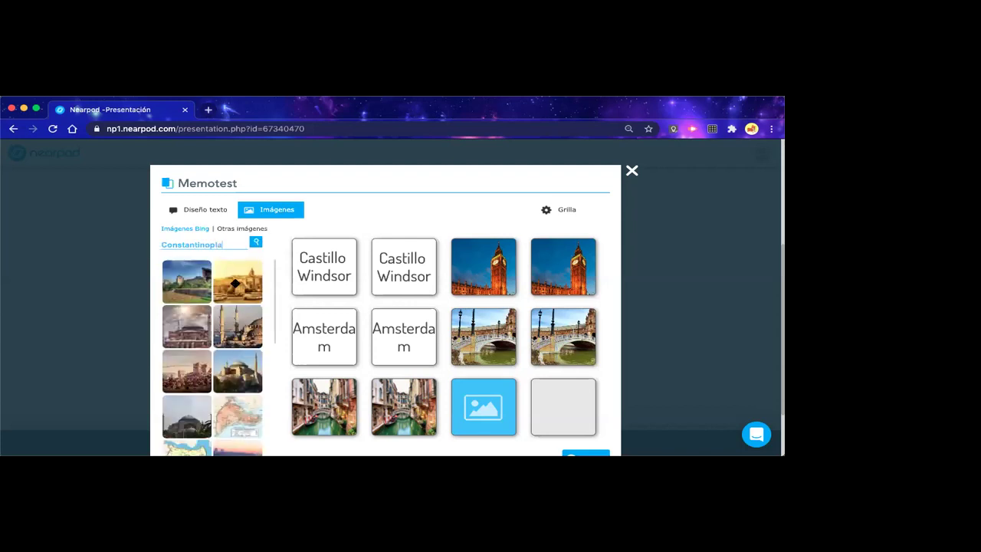
drag(184, 328, 539, 395)
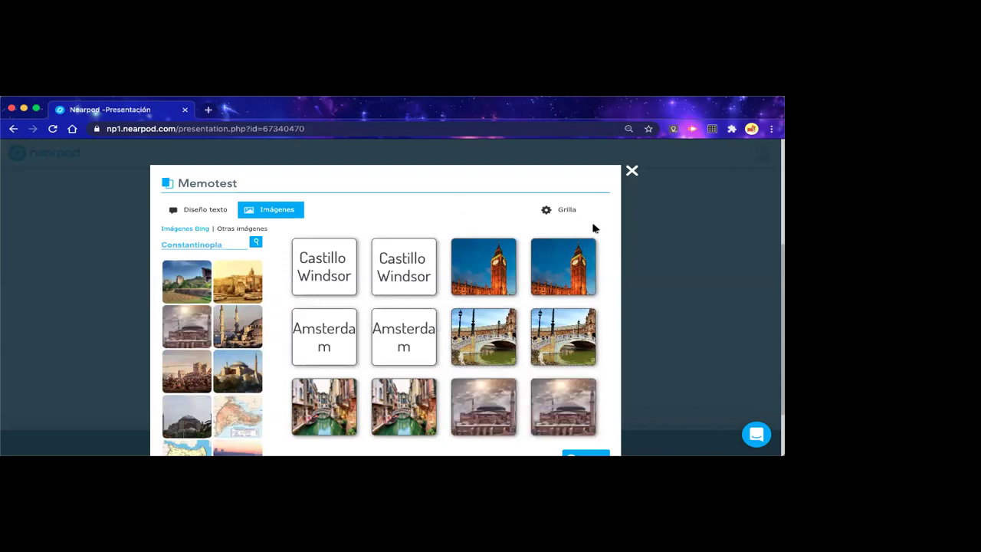
scroll(580, 434, down, 1)
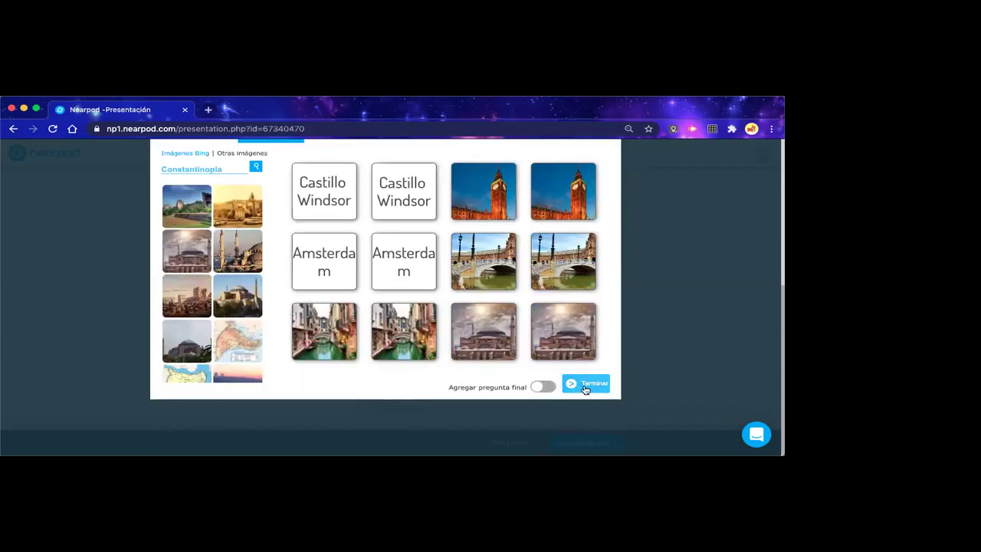
click(584, 387)
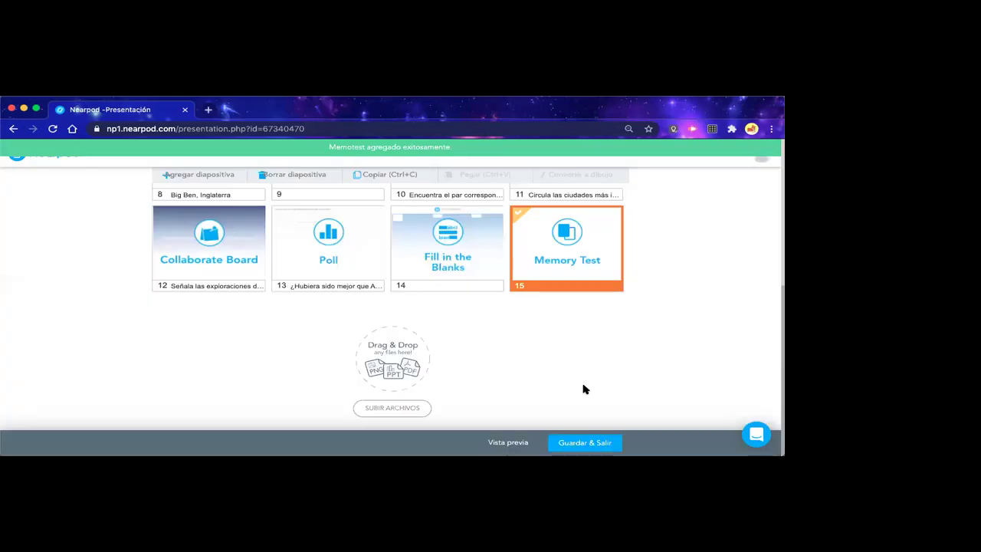
Open the student preview of the Memotest and turn over cards to match the two bridge pictures
click(512, 446)
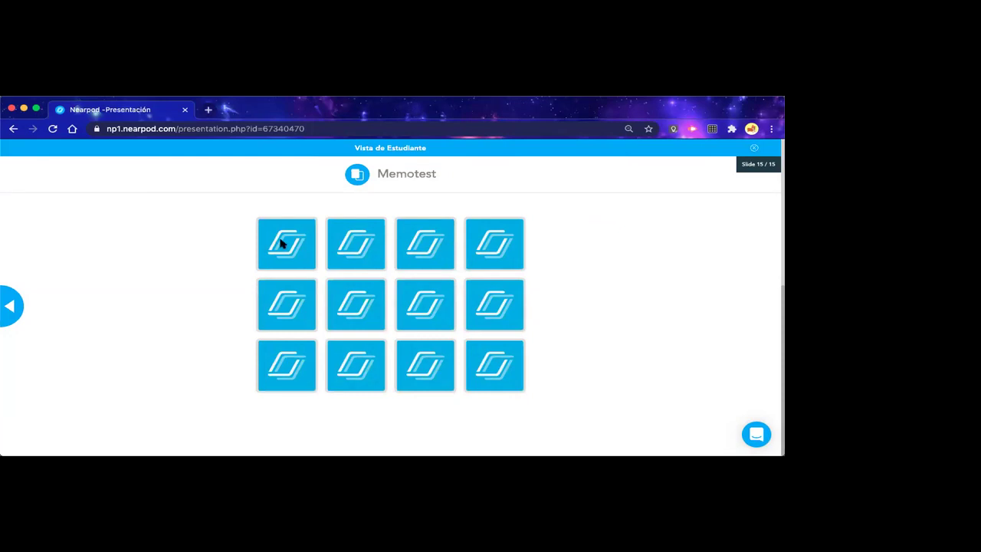
click(279, 244)
click(343, 301)
click(351, 270)
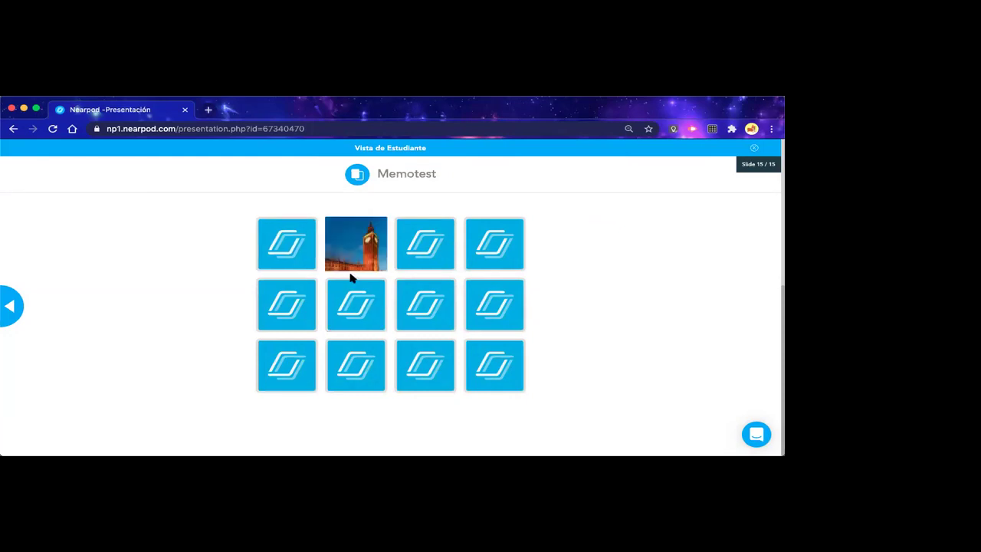
click(337, 316)
click(427, 308)
click(420, 265)
click(503, 243)
click(496, 313)
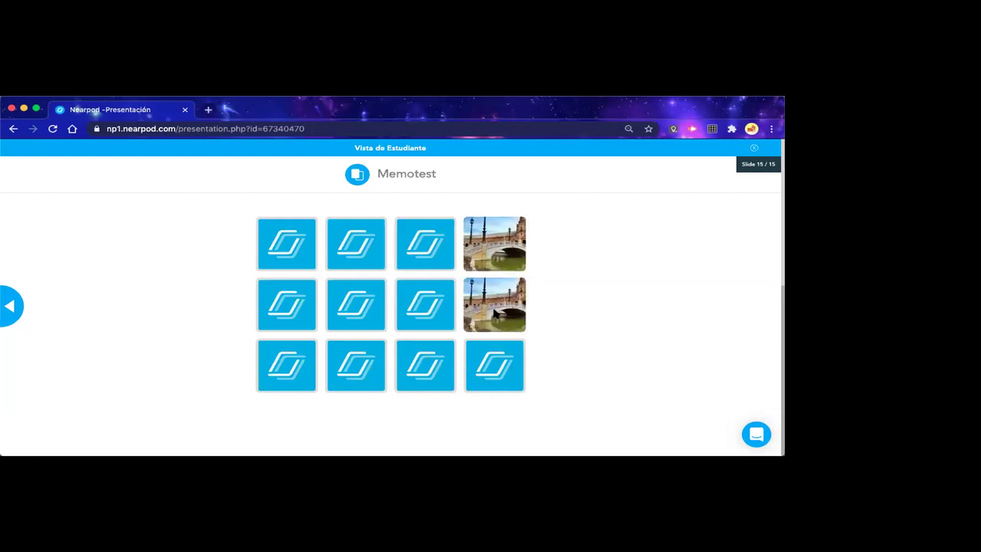
Keep turning over Memotest cards to match the two domed building pictures
click(435, 309)
click(445, 374)
click(428, 289)
click(425, 268)
click(341, 254)
click(368, 300)
click(422, 319)
click(303, 263)
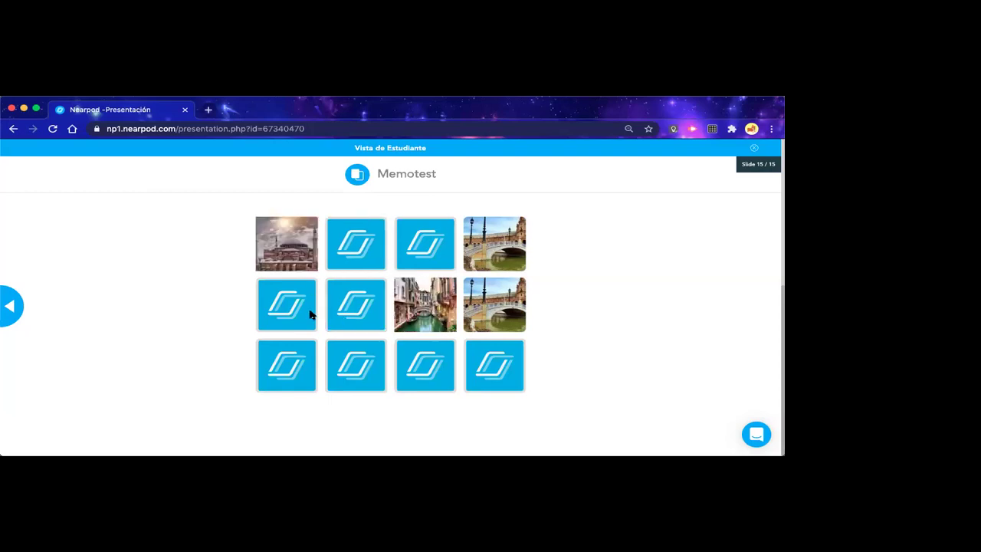
click(311, 316)
click(299, 360)
click(300, 248)
click(296, 305)
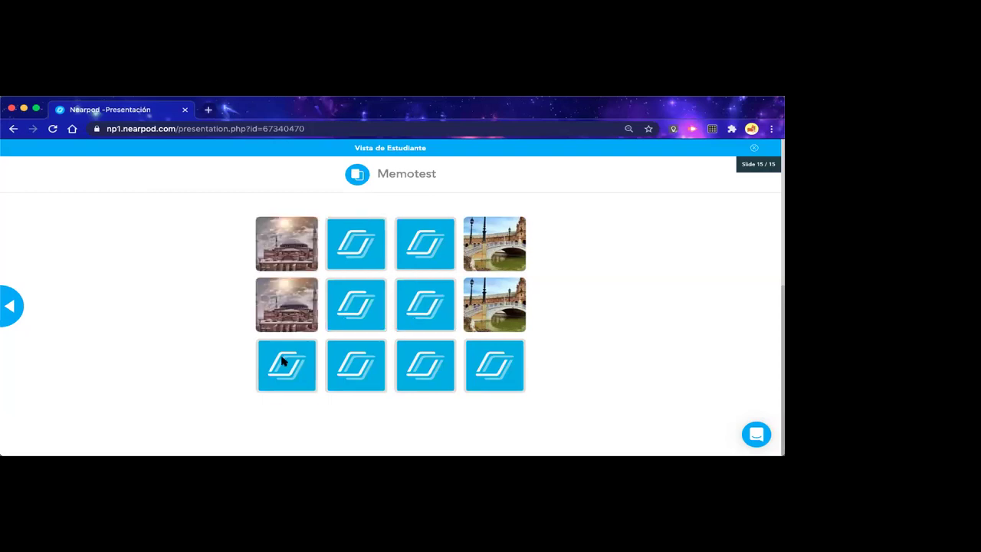
Match the remaining canal, Big Ben, "Amsterdam" and "Castillo Windsor" pairs and leave the student preview
click(283, 362)
click(417, 326)
click(358, 323)
click(365, 369)
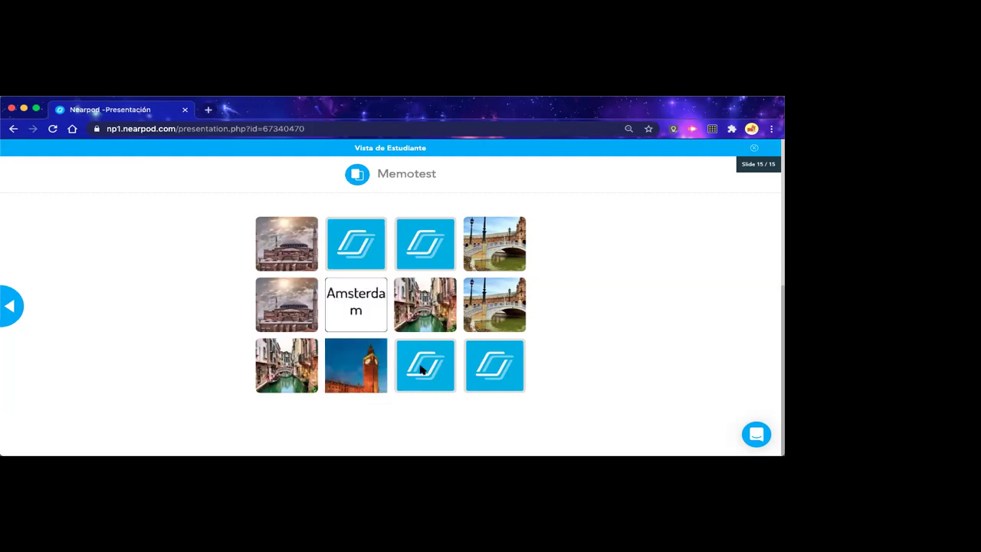
click(414, 360)
click(370, 267)
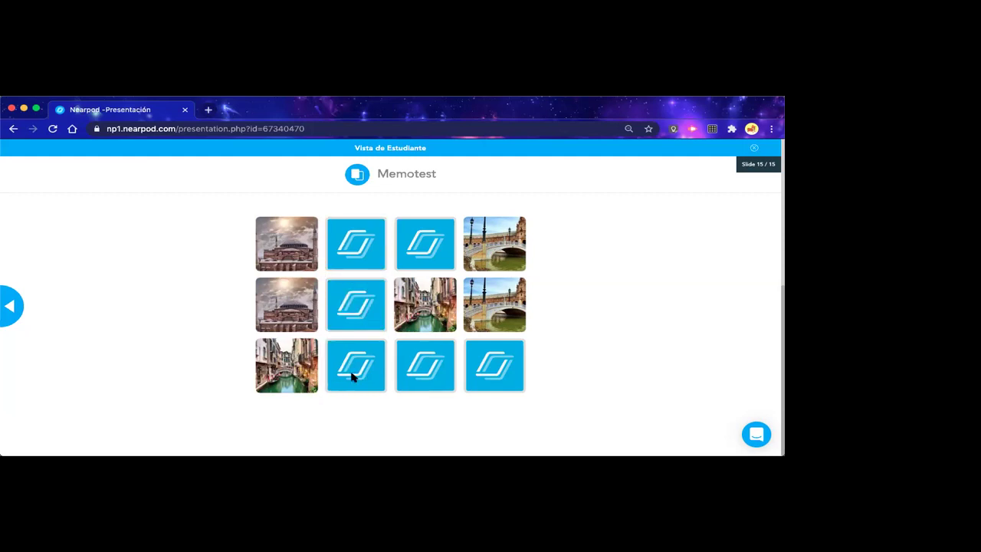
click(353, 374)
click(358, 269)
click(378, 329)
click(421, 372)
click(426, 261)
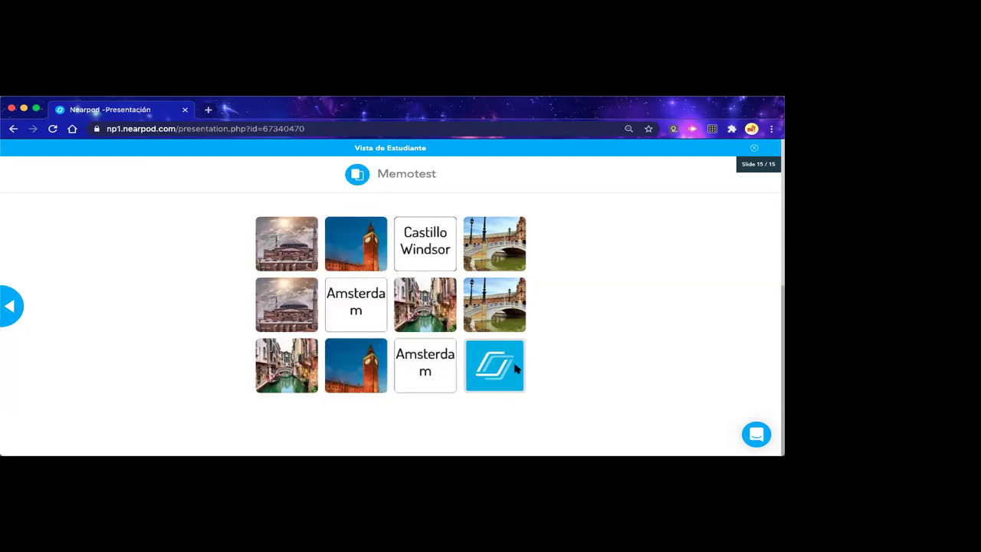
click(516, 367)
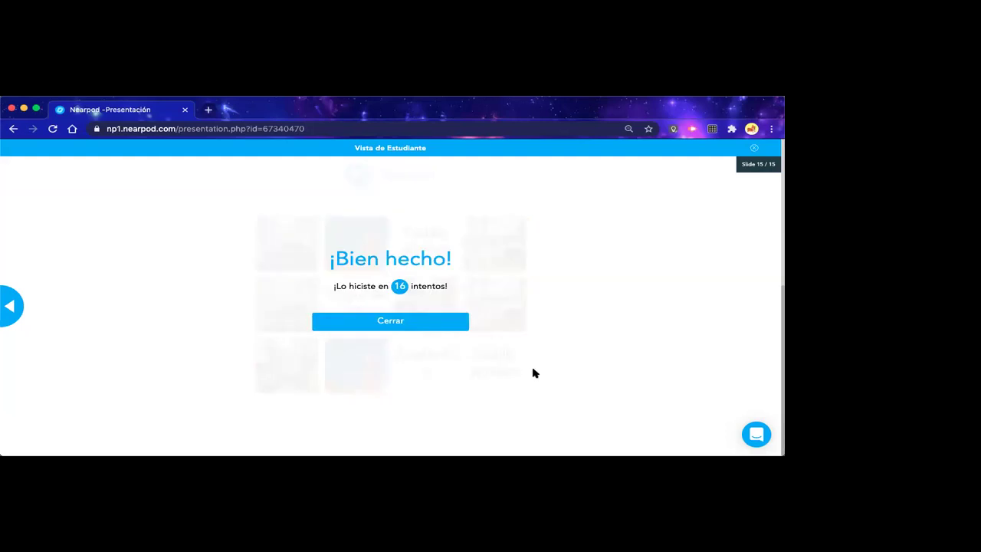
click(367, 323)
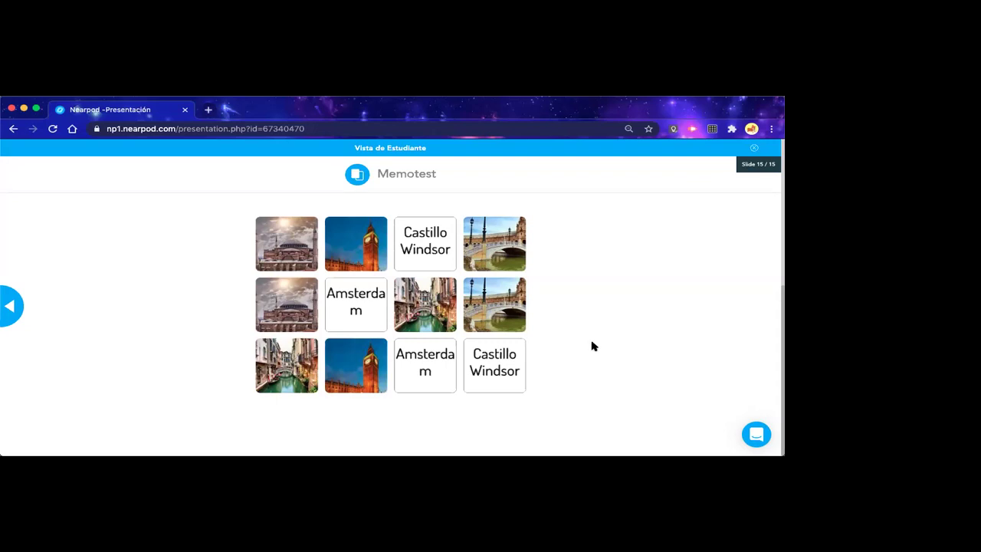
click(755, 149)
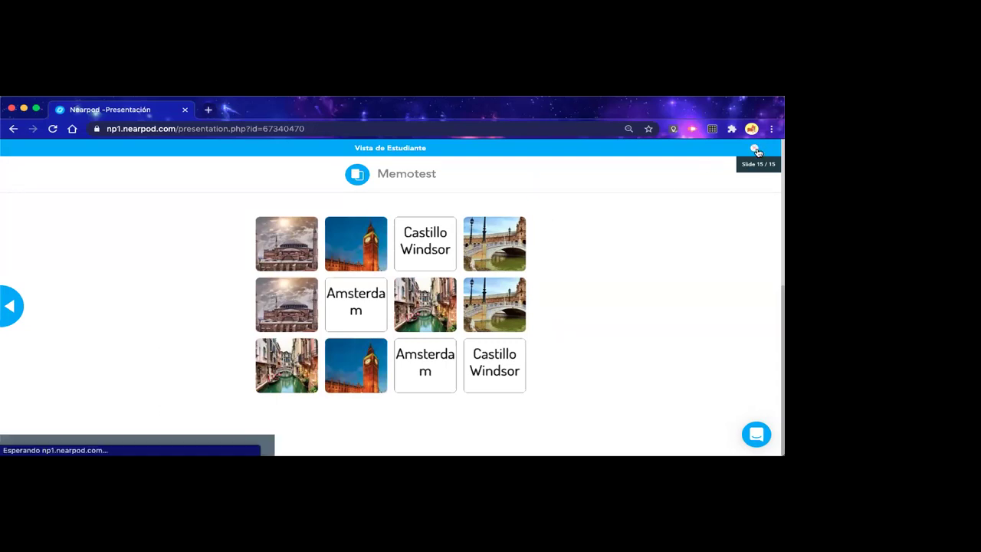
Reorder the lesson slides, placing Poll sixth, Fill in the Blanks seventh, Draw It ninth and Memory Test thirteenth
drag(334, 339, 328, 201)
drag(461, 359, 498, 206)
scroll(495, 332, up, 4)
drag(453, 264, 441, 230)
scroll(421, 310, down, 5)
drag(309, 296, 273, 222)
scroll(498, 321, up, 2)
drag(533, 343, 301, 370)
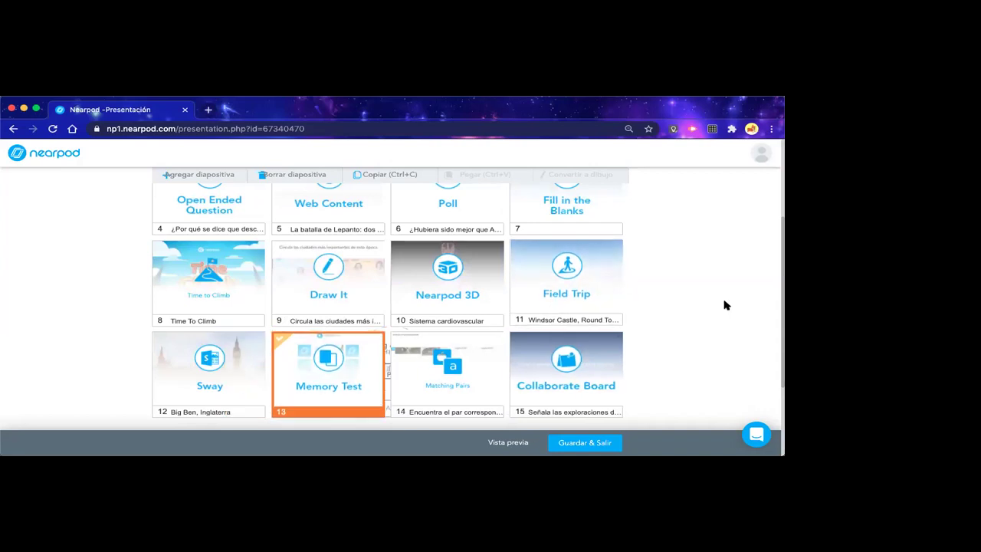
Review the slide order, title the lesson "Edad Moderna" and save it to the library
scroll(672, 310, up, 3)
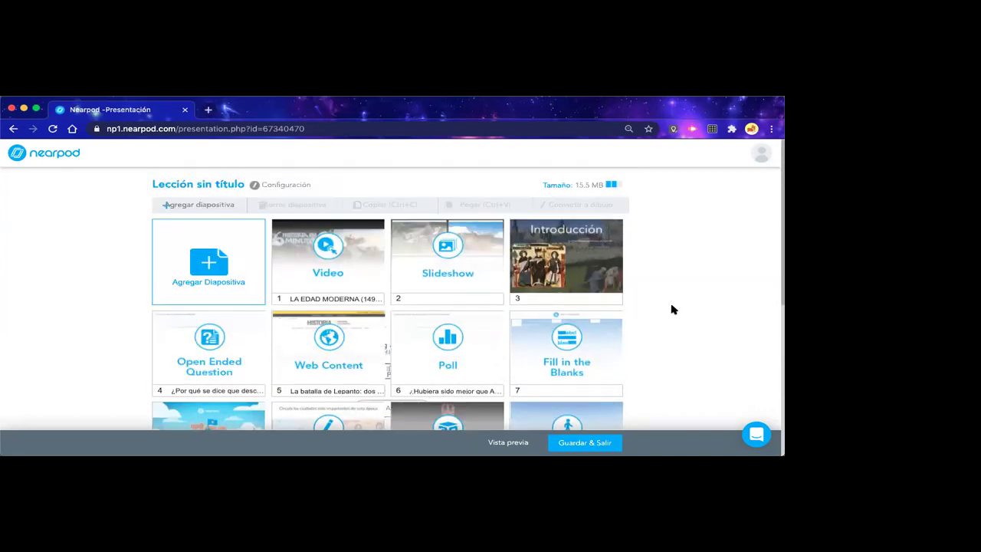
scroll(671, 310, down, 5)
scroll(672, 309, up, 5)
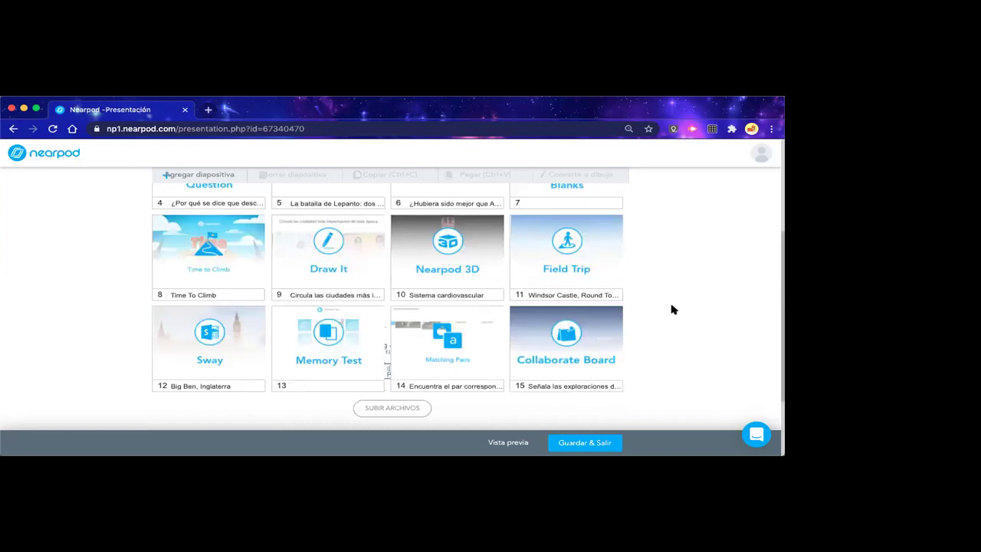
scroll(672, 310, down, 5)
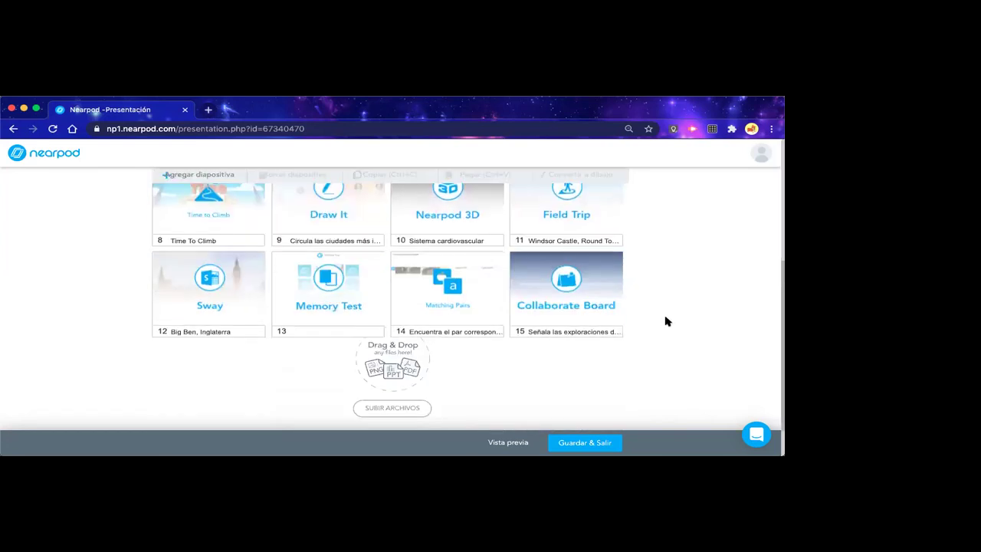
click(571, 442)
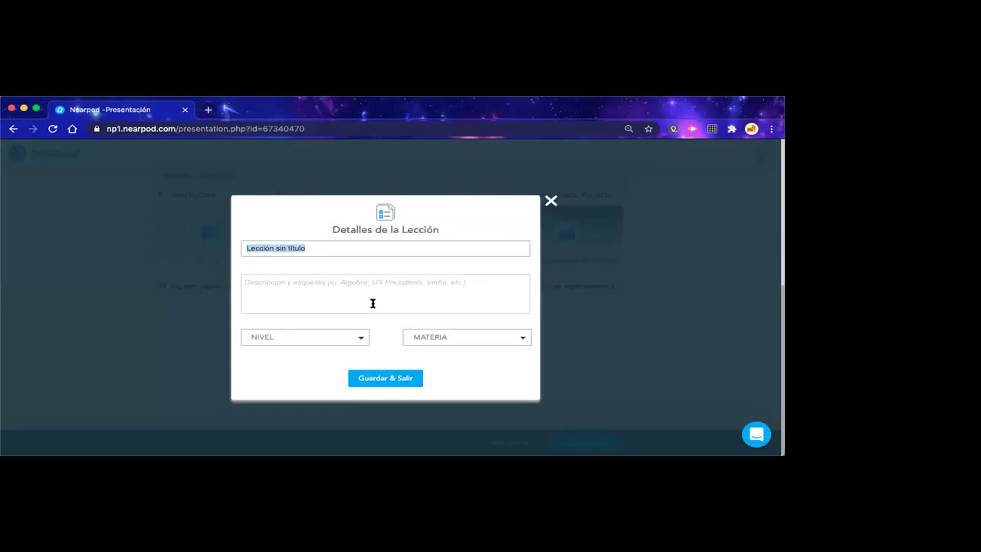
text(Edad Moderna)
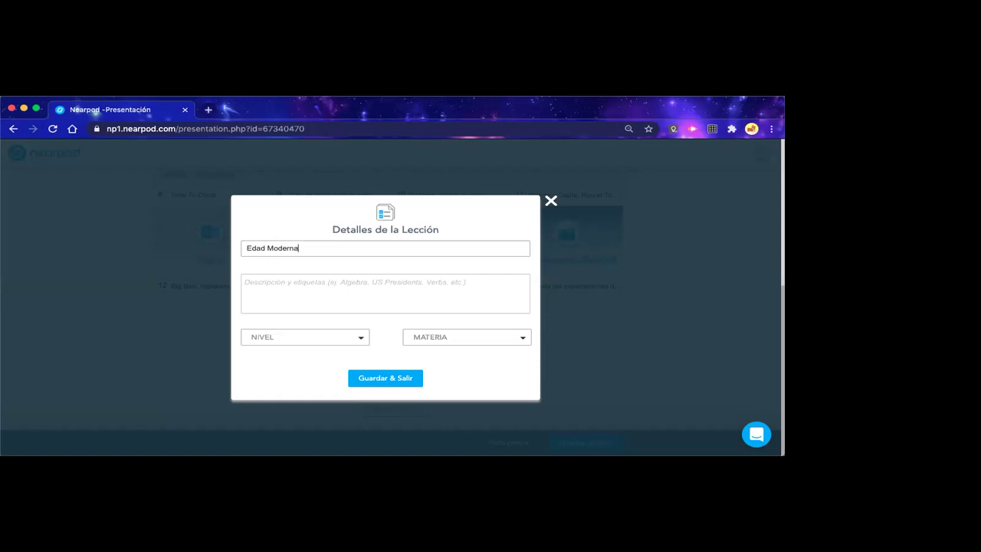
click(378, 378)
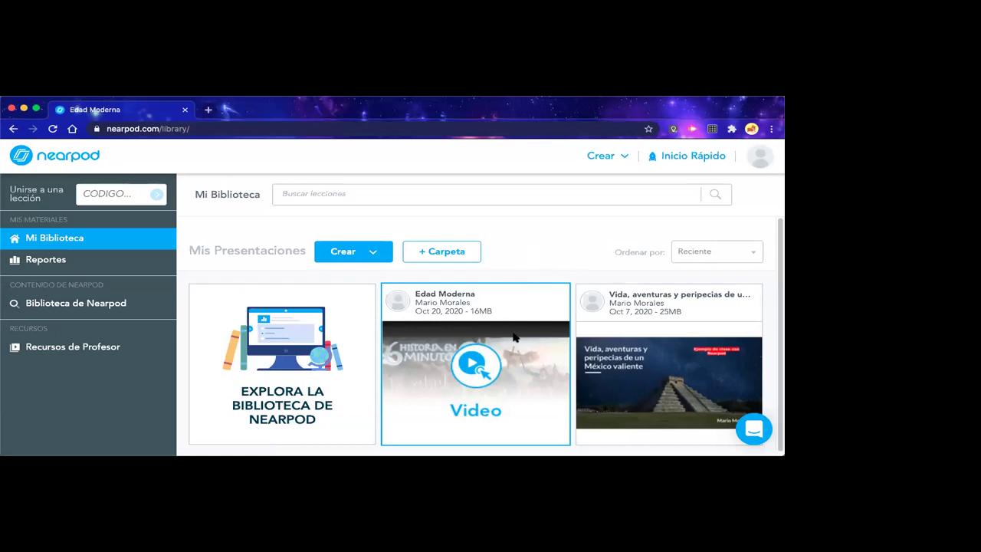
Launch the Edad Moderna lesson in live participation mode, highlight the student join code and dismiss its window
mouse_move(521, 370)
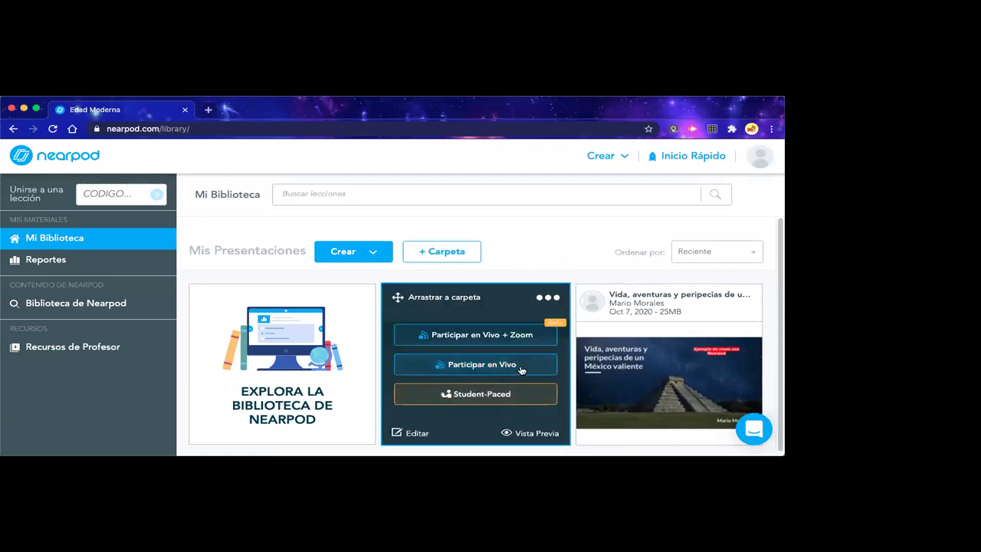
click(465, 365)
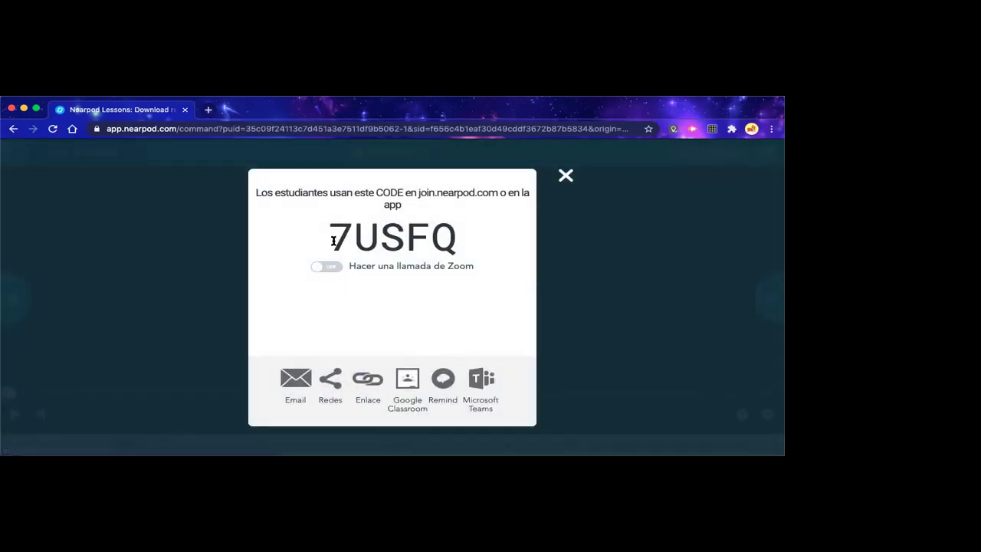
drag(332, 242, 457, 241)
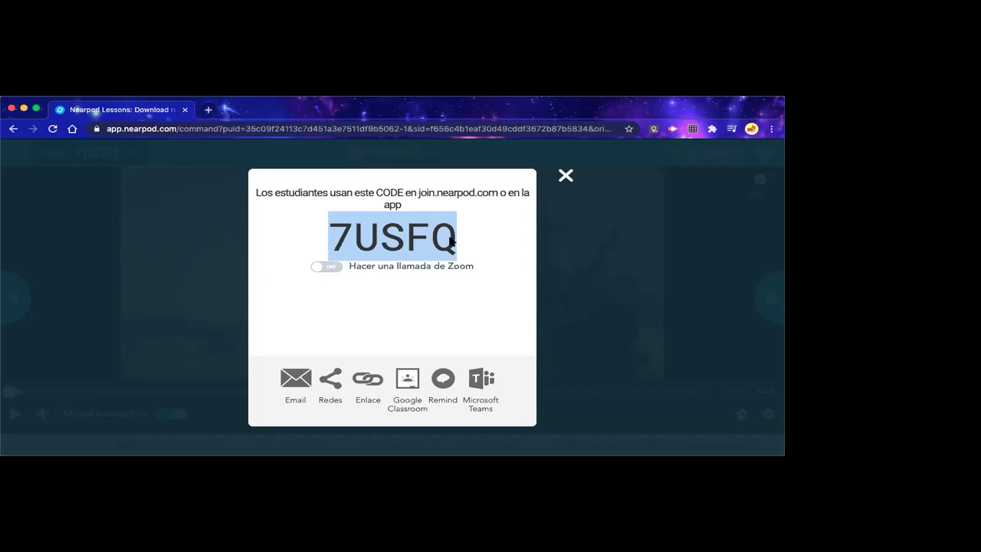
click(565, 177)
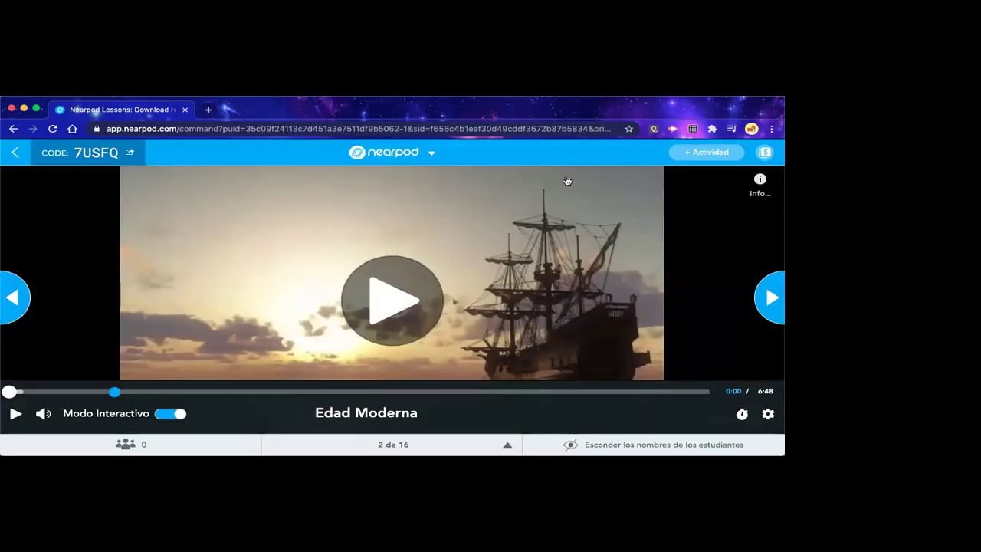
From the student list, advance to the video, play it on all devices for this slide only, and jump to its multiple-choice question
click(13, 298)
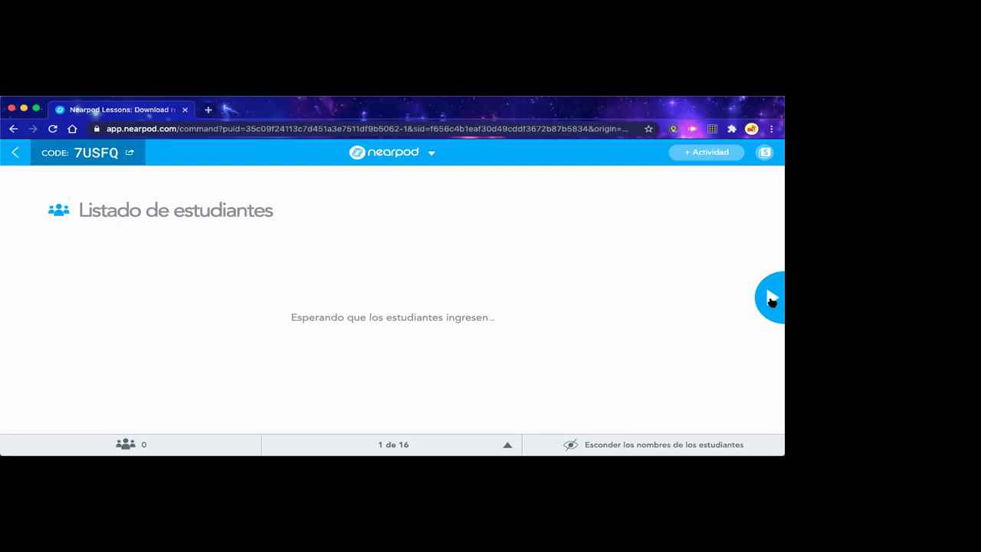
click(770, 299)
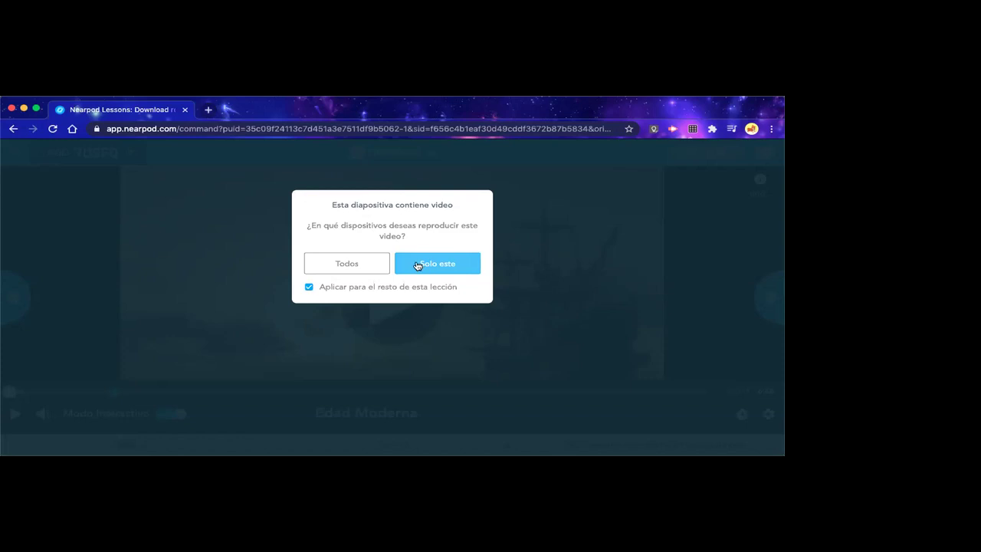
click(309, 289)
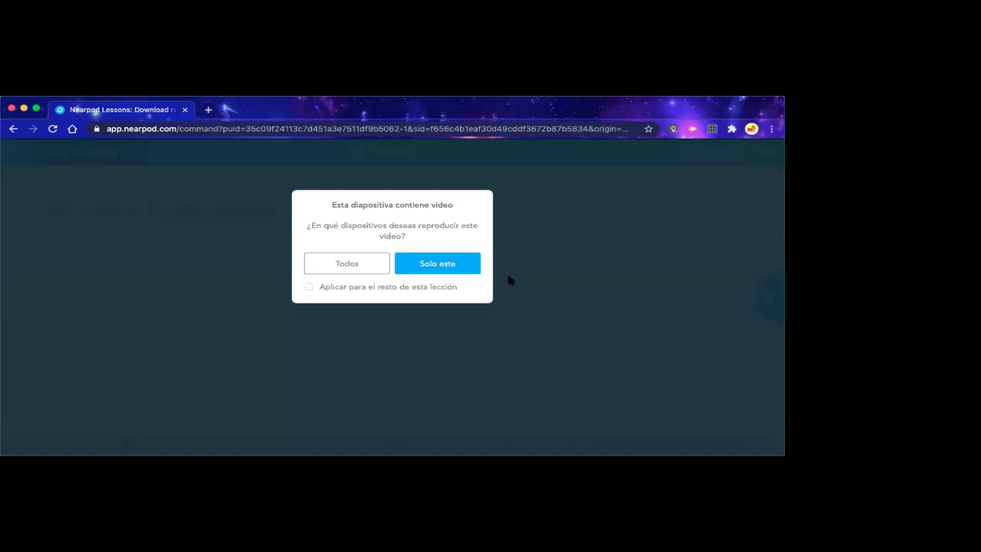
click(348, 269)
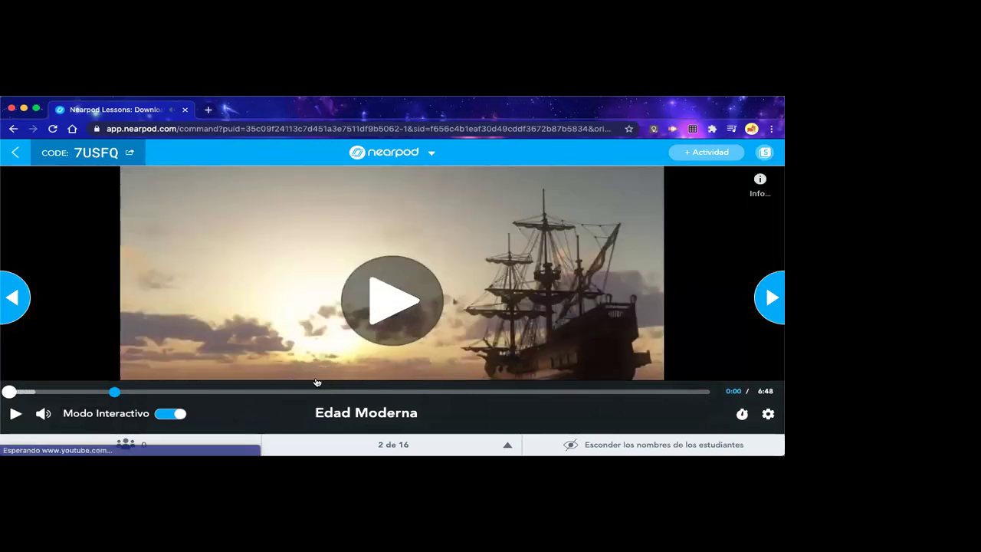
click(115, 394)
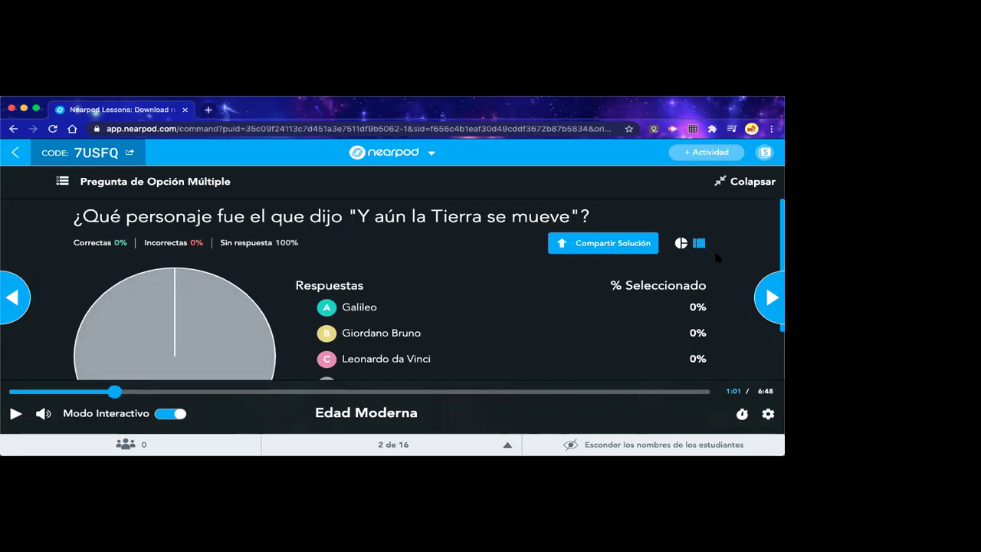
Advance the live lesson to the question "¿Por qué se dice que descubrieron América?" and start the activity
click(773, 298)
click(772, 297)
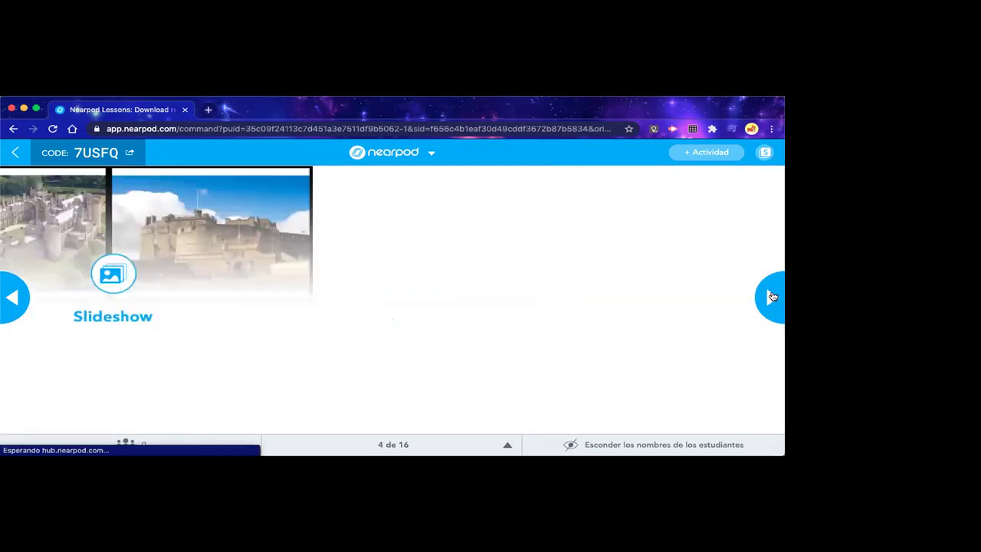
click(772, 297)
click(773, 297)
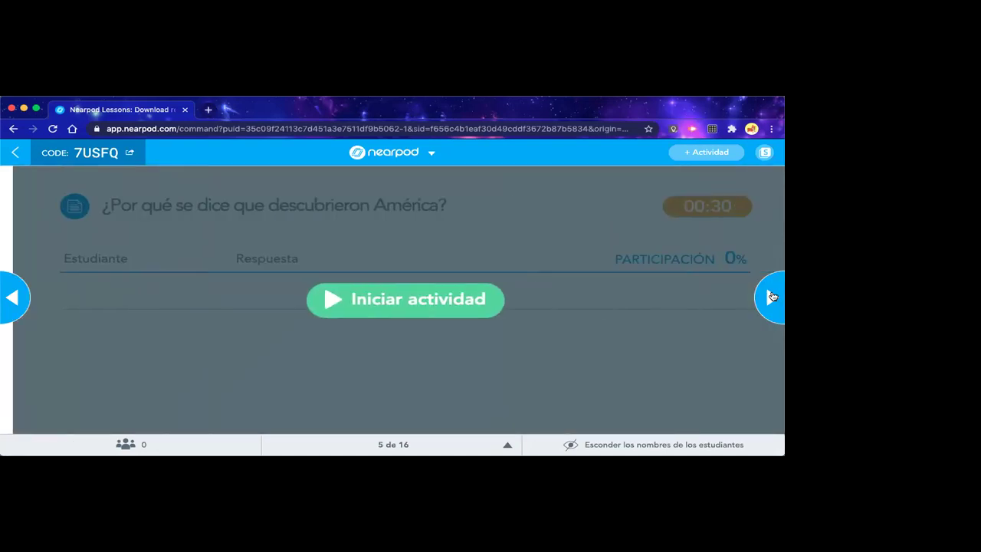
click(350, 305)
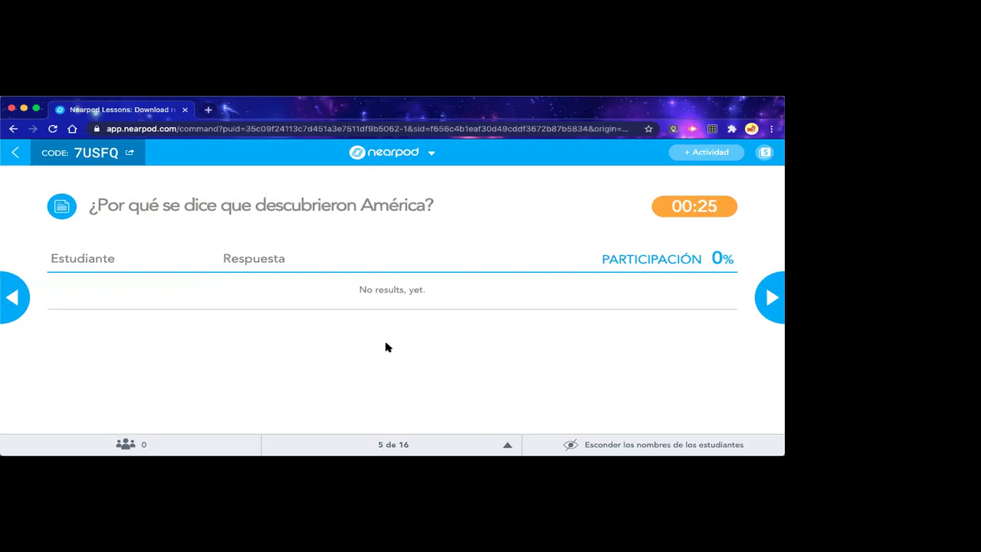
Step through the web content, poll, fill-in-the-blanks and Time to Climb slides to the city-circling drawing activity
click(774, 292)
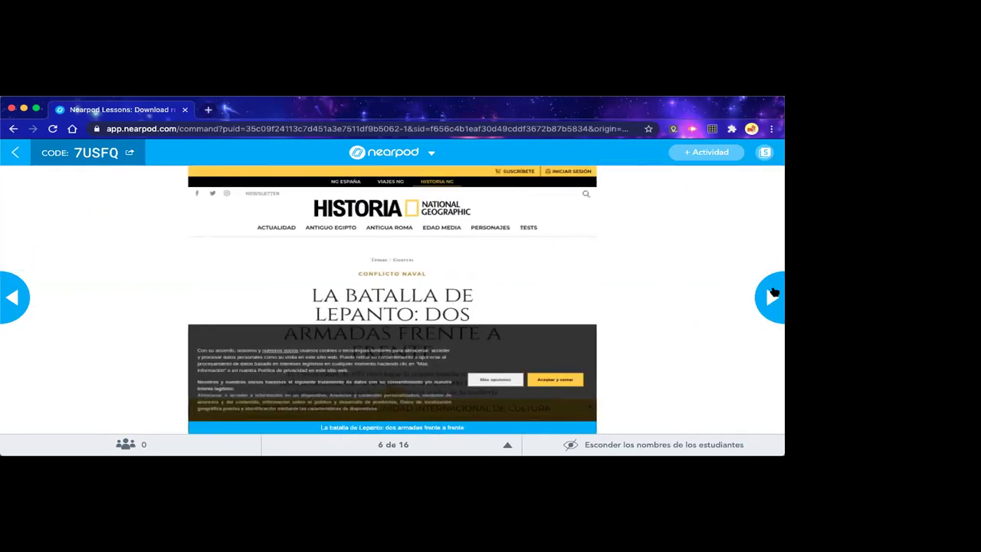
click(772, 297)
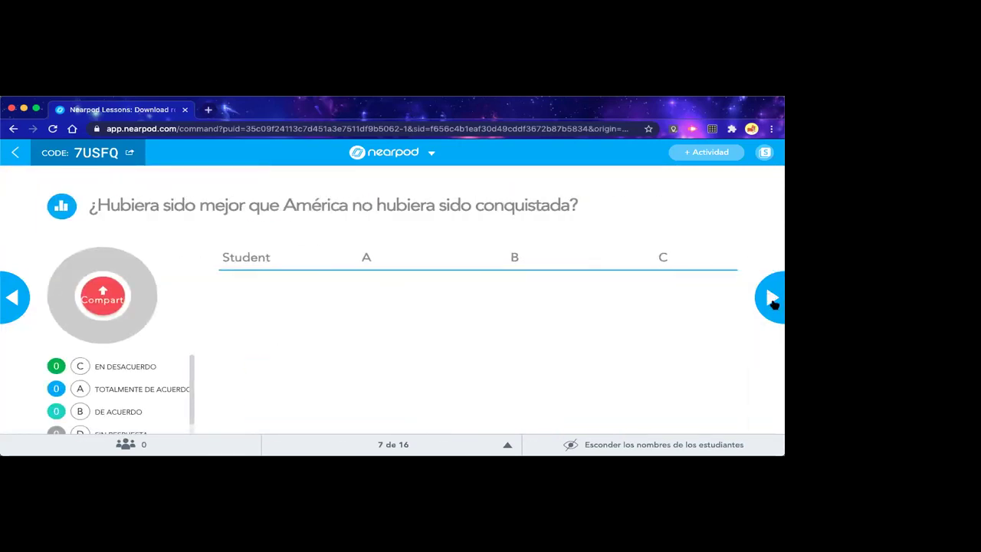
click(772, 300)
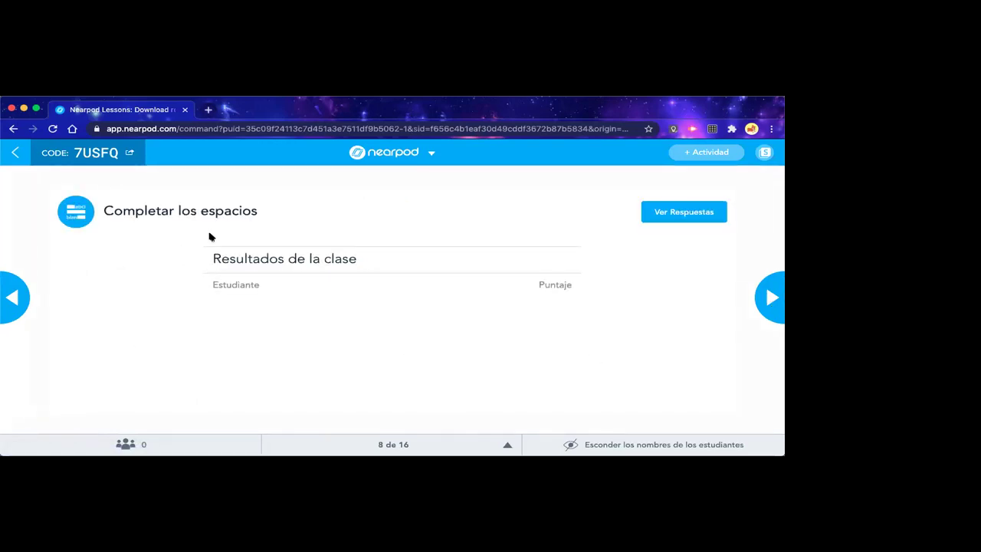
click(772, 299)
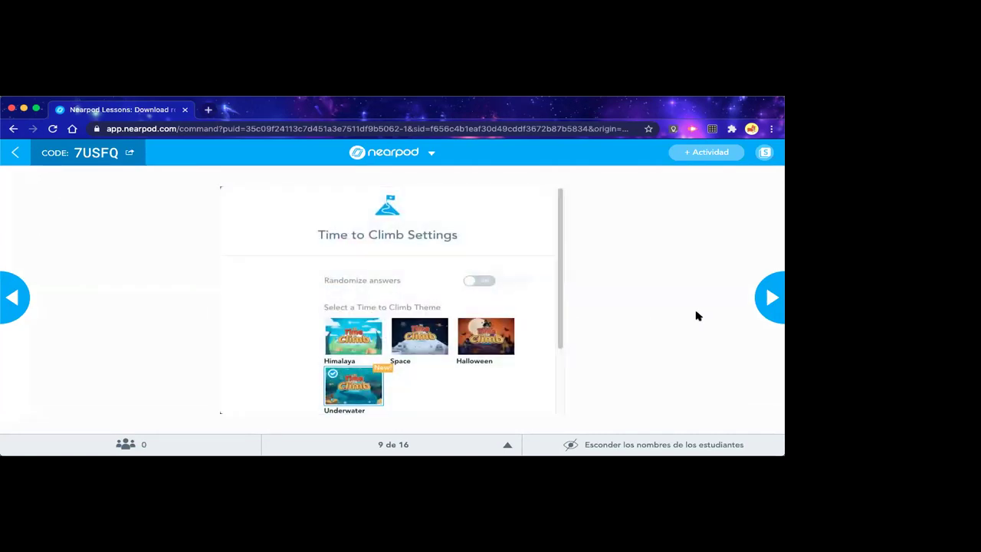
click(770, 304)
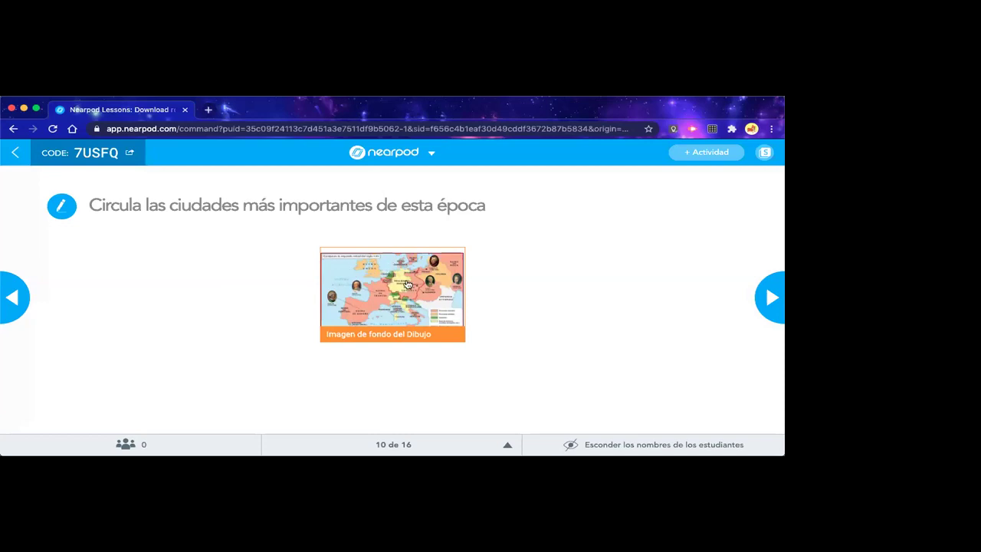
Advance the live lesson to the 3D circulatory system model, rotate it, and continue to the VR castle panorama
click(772, 297)
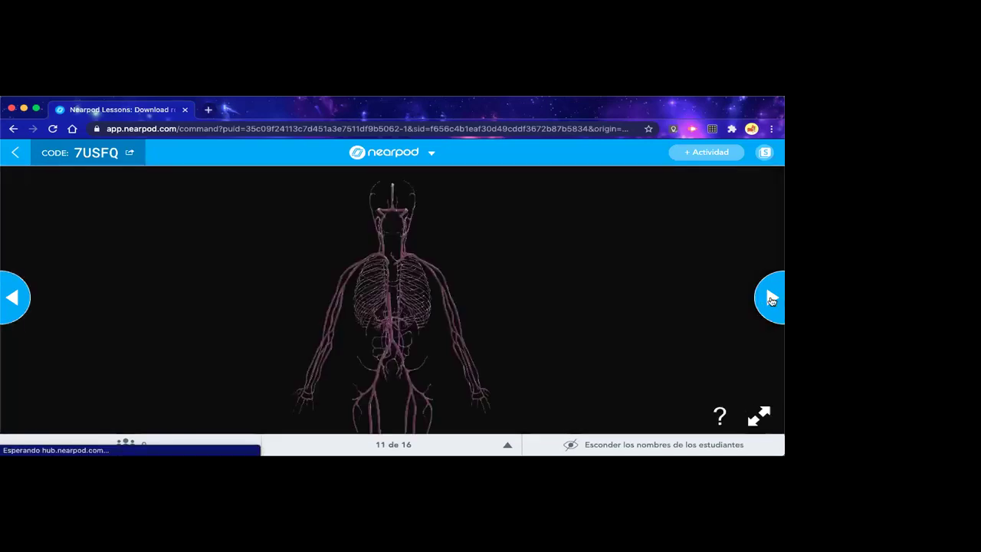
drag(466, 337, 360, 322)
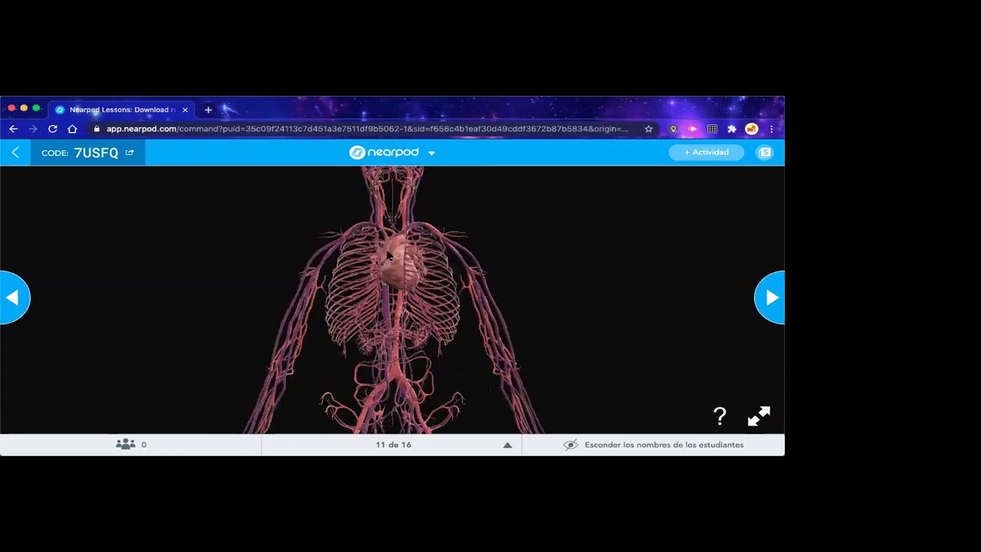
click(755, 305)
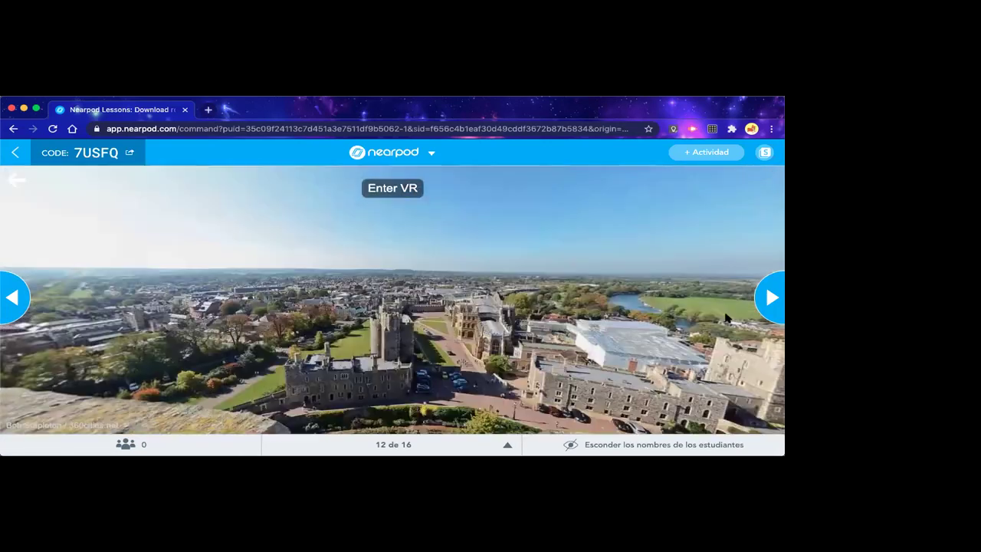
Advance to the "Big Ben, England" slide and browse its embedded content down to the Origin section
click(772, 298)
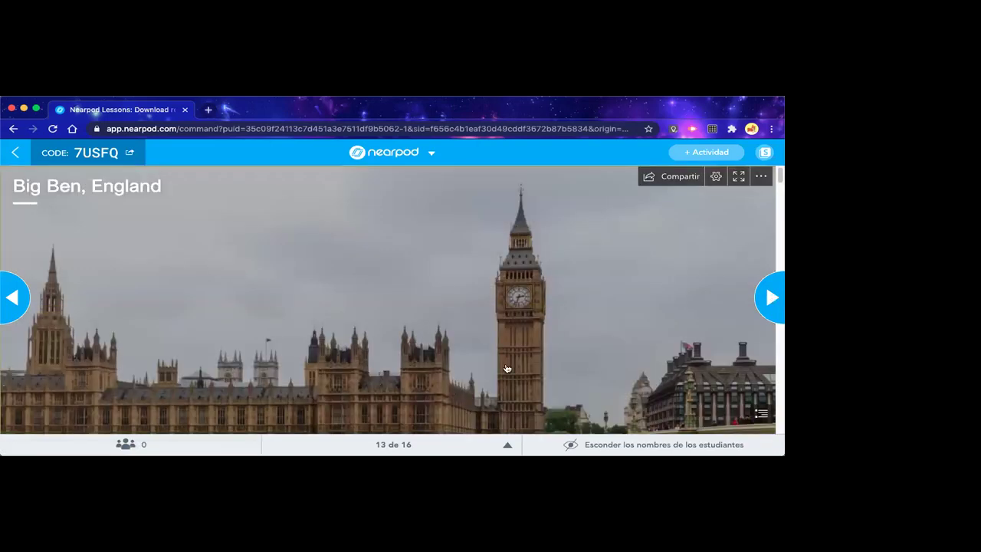
scroll(539, 360, down, 5)
scroll(539, 360, down, 3)
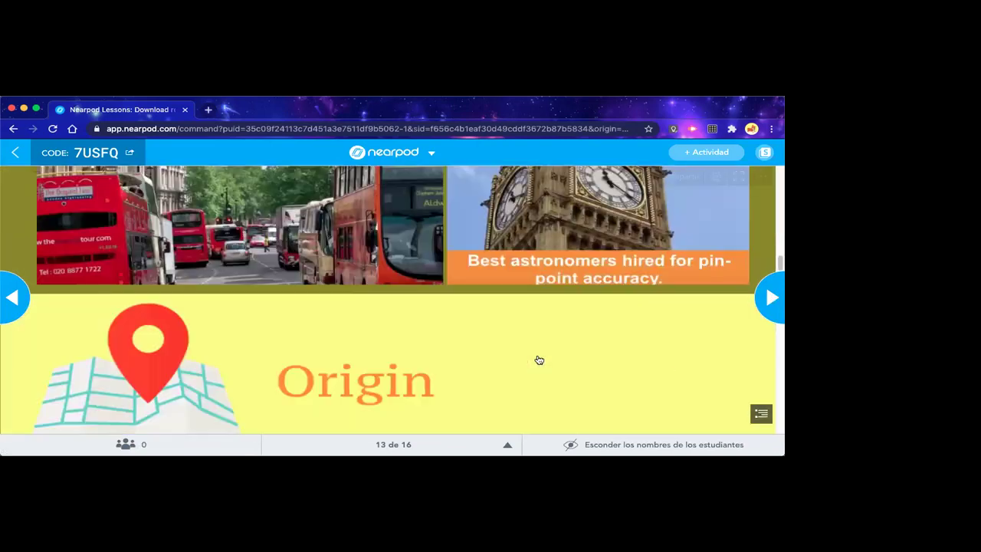
click(330, 260)
click(631, 274)
click(561, 263)
click(602, 306)
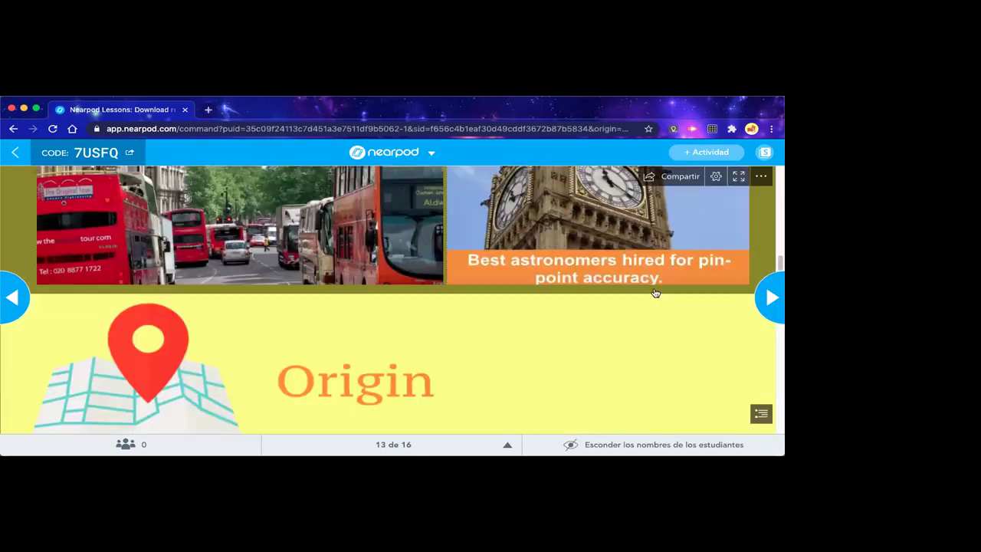
Advance to the Memotest activity and flip several of its cards to try out the matching game
click(772, 300)
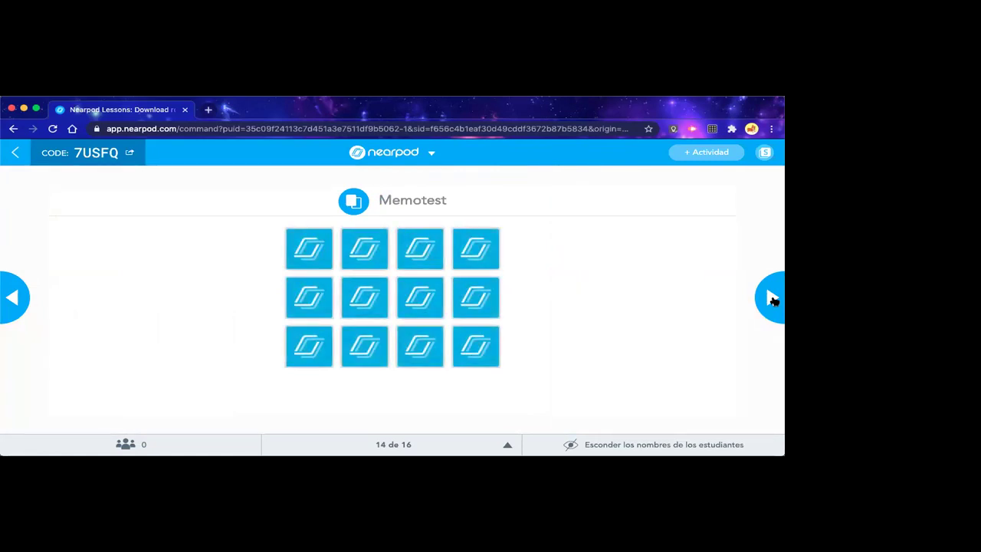
click(303, 251)
click(383, 298)
click(471, 299)
click(408, 260)
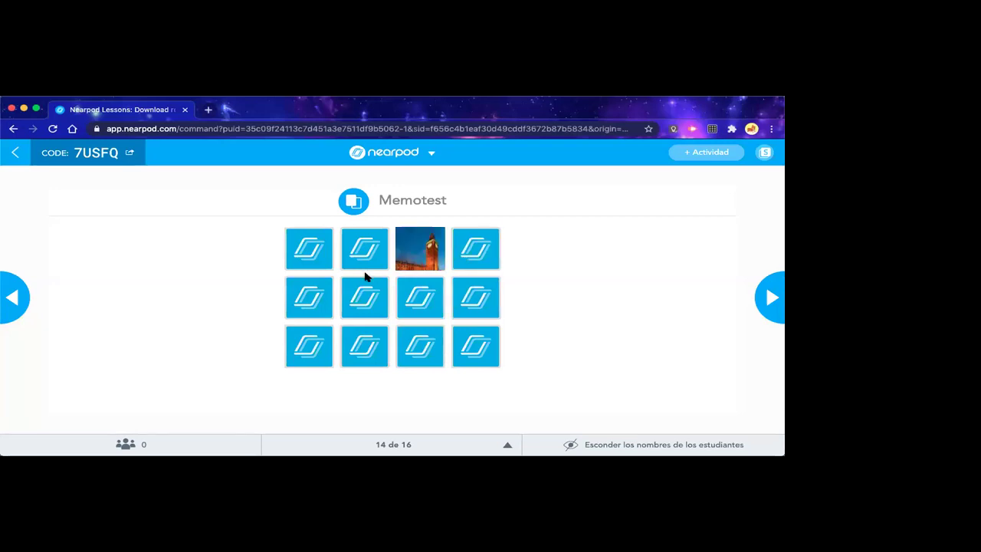
Advance past the matching-pairs activity to the final Collaborate Board and require approval of student comments before posting
click(769, 305)
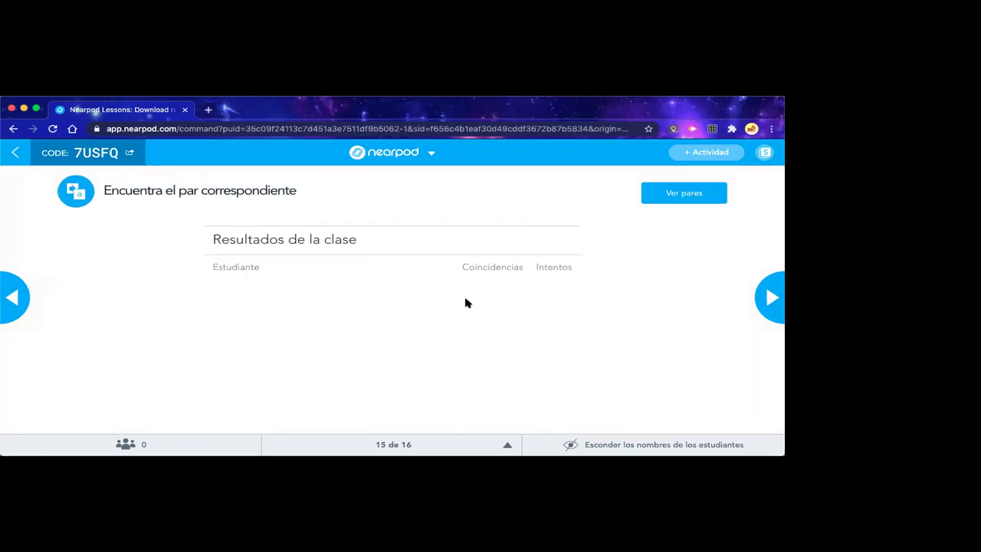
click(768, 298)
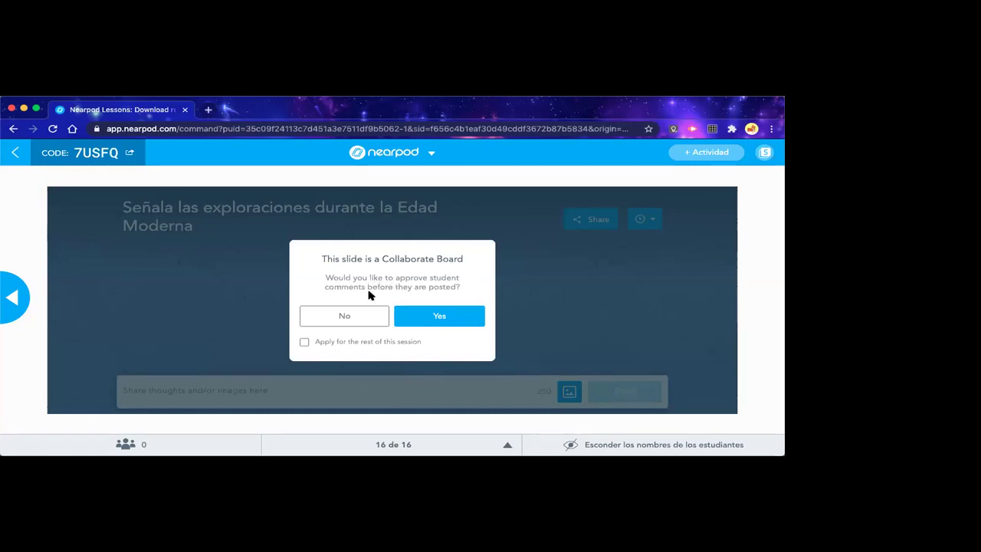
click(428, 318)
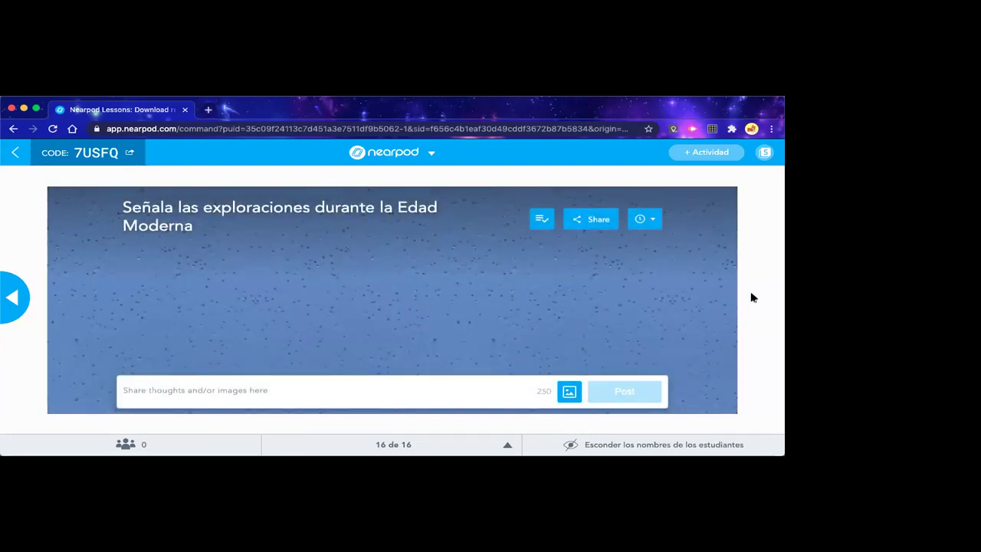
End the live session for all students and confirm it
click(432, 153)
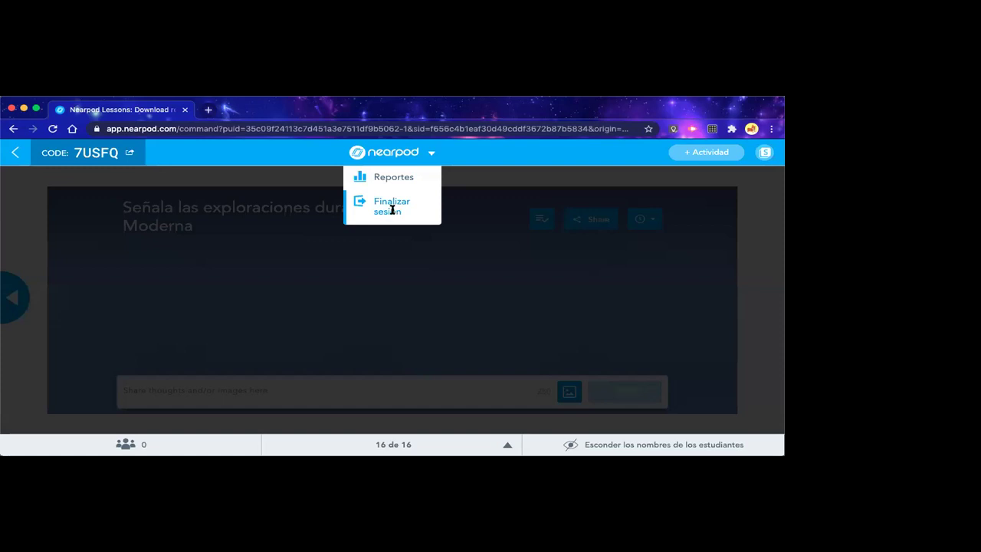
click(392, 207)
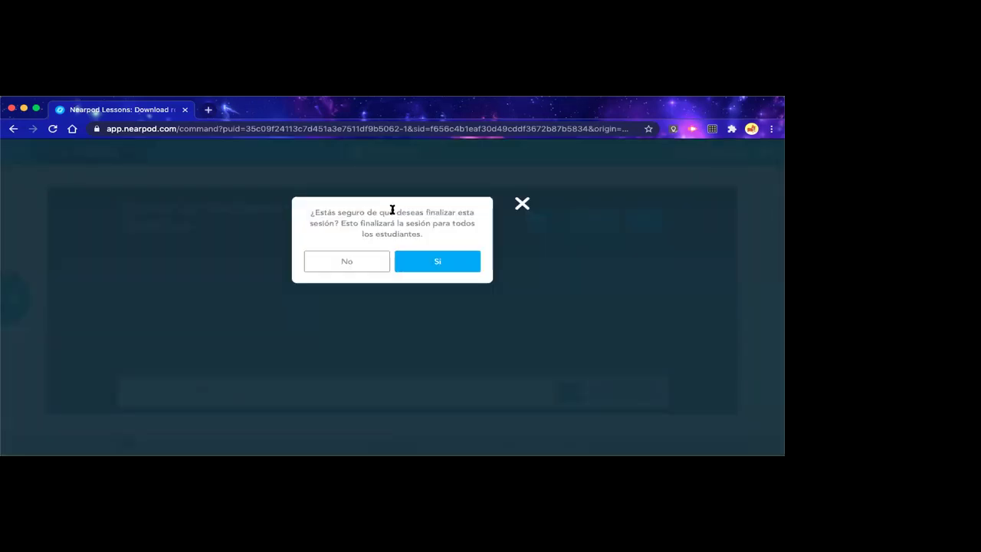
click(432, 265)
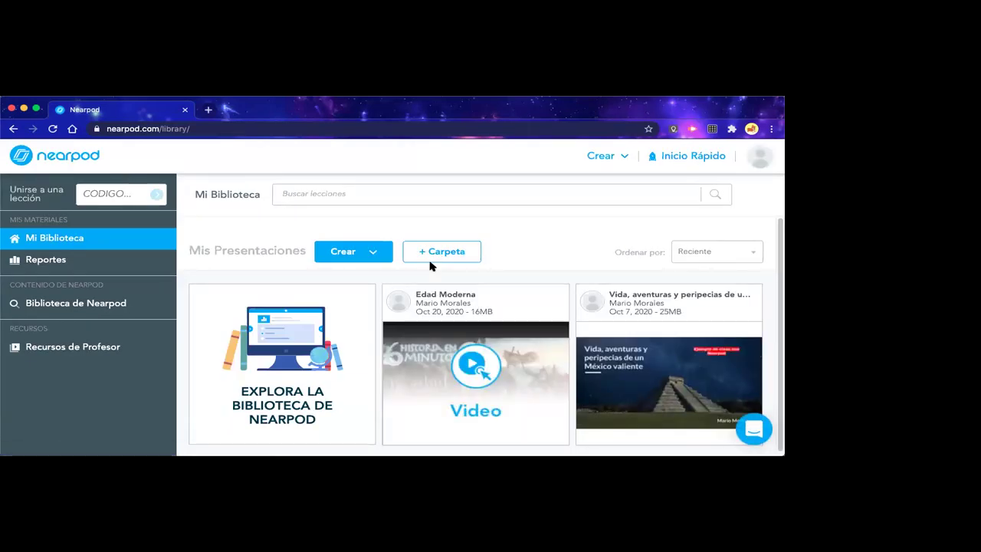
Launch the Edad Moderna lesson in Student-Paced mode with Collaborate Boards left disabled, and open its progress view
mouse_move(476, 285)
mouse_move(487, 362)
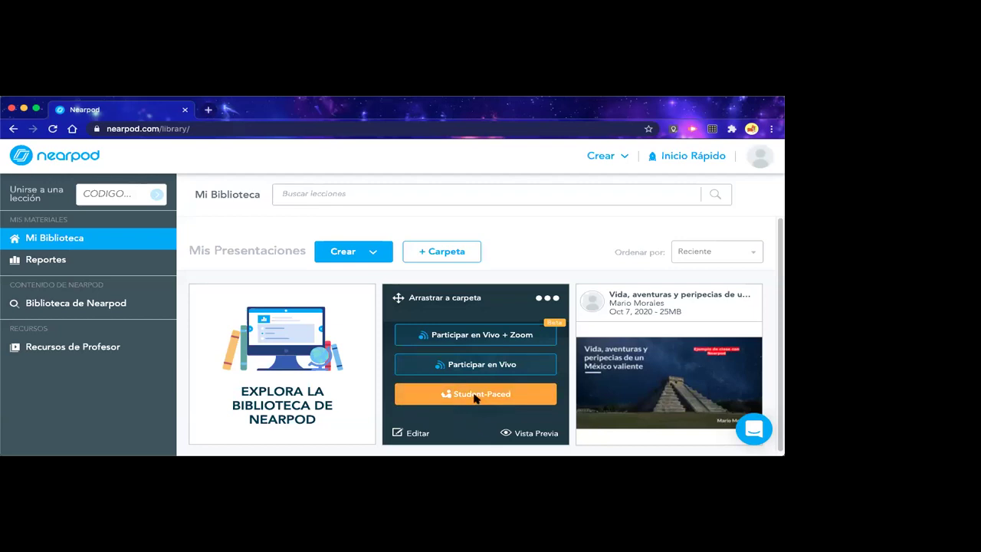
click(475, 394)
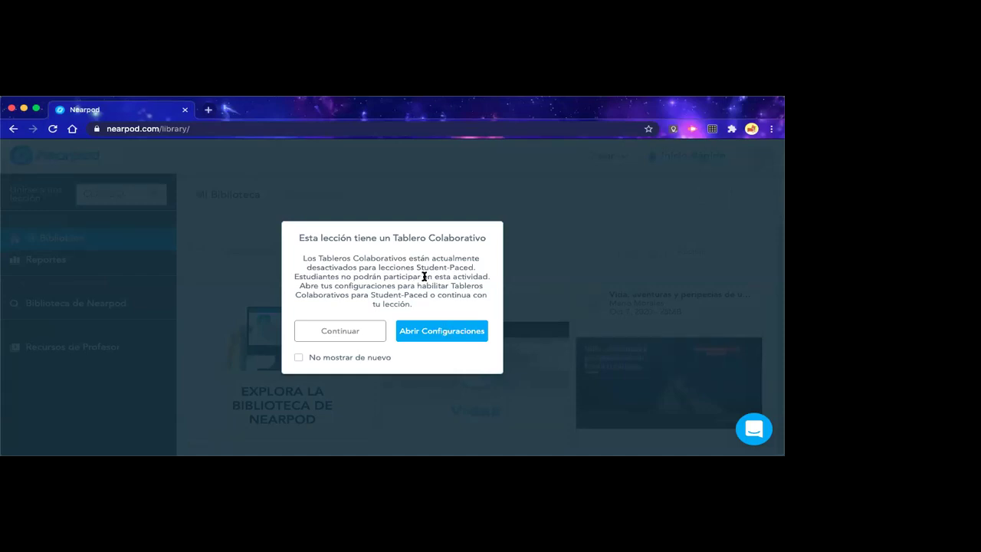
click(344, 337)
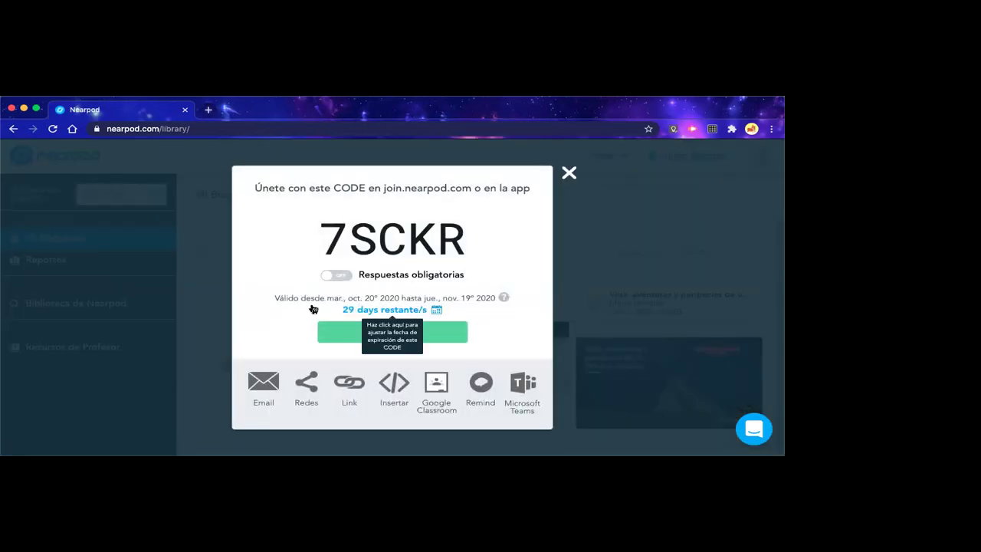
click(387, 336)
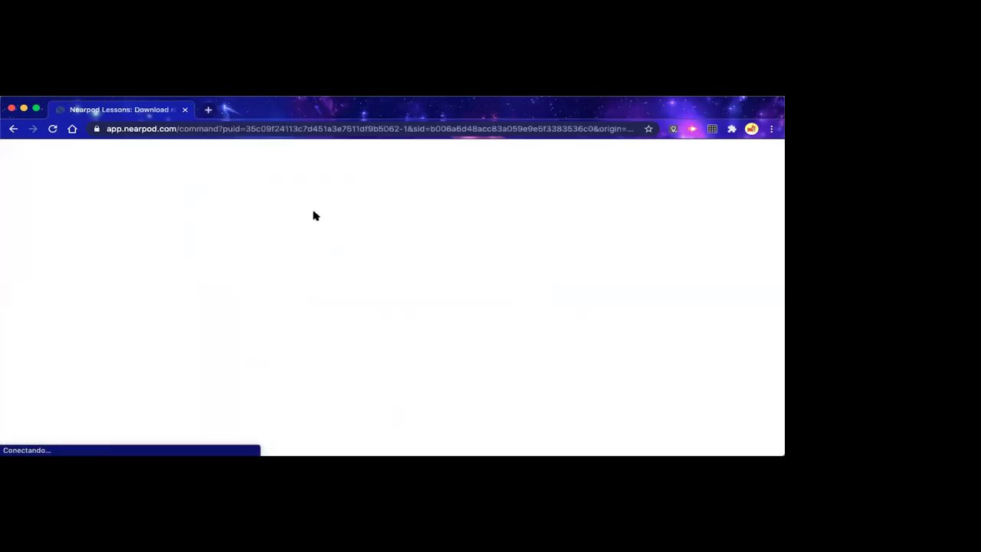
Return to the library, launch a new Student-Paced session of Edad Moderna without enabling Collaborate Boards, and highlight its join code
click(13, 128)
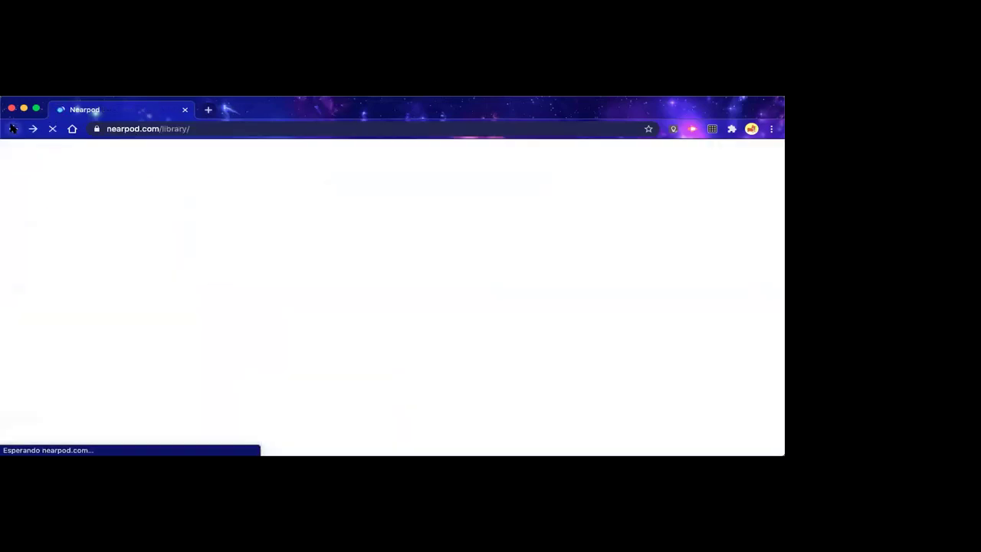
mouse_move(475, 365)
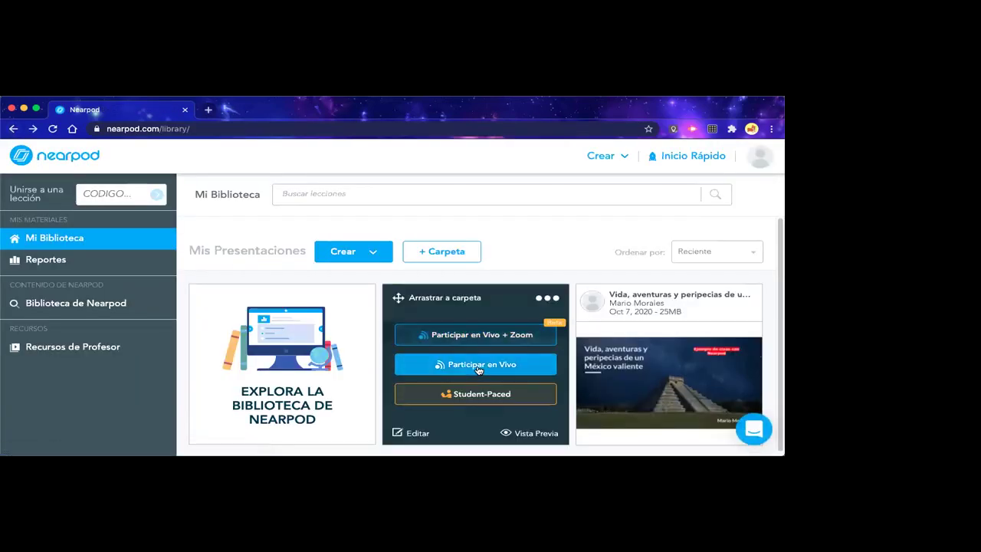
click(475, 393)
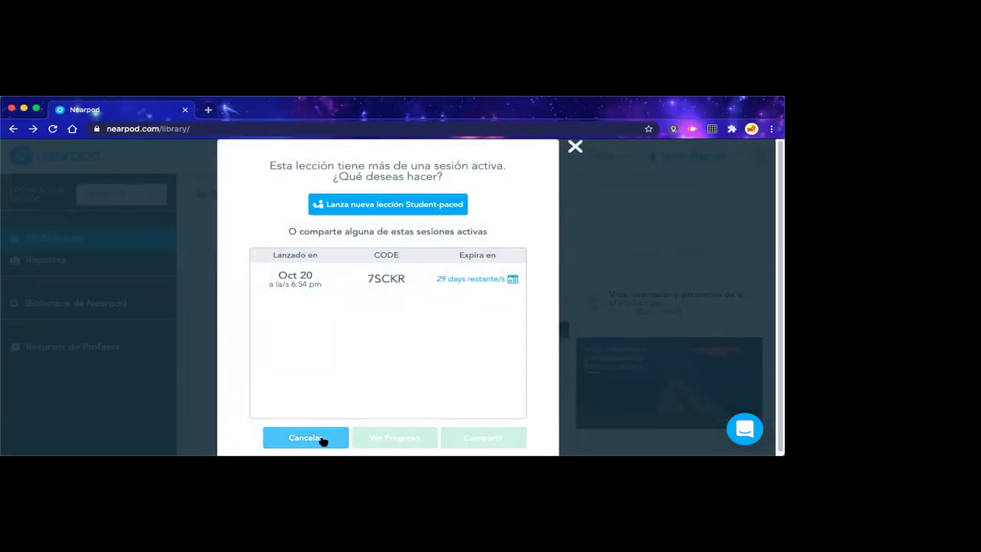
click(385, 212)
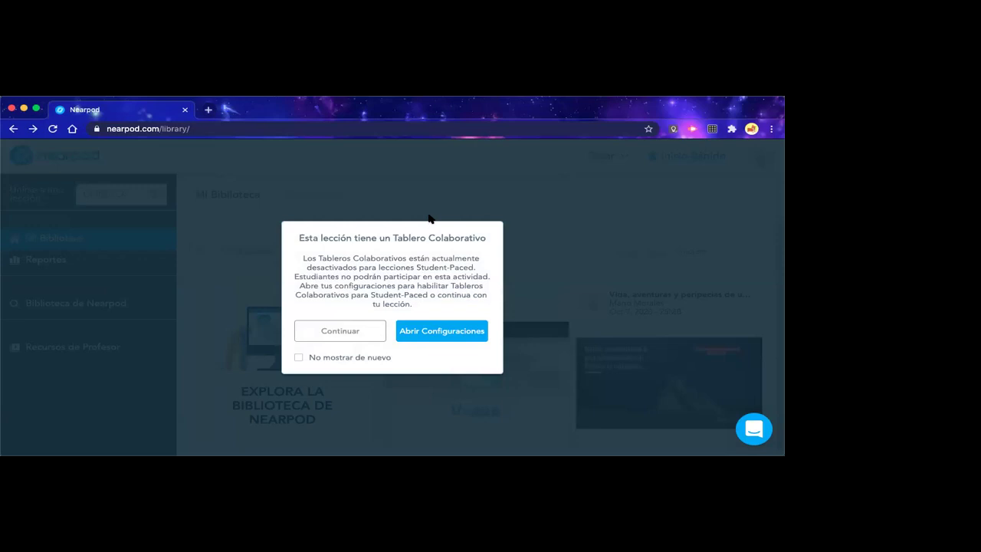
click(371, 337)
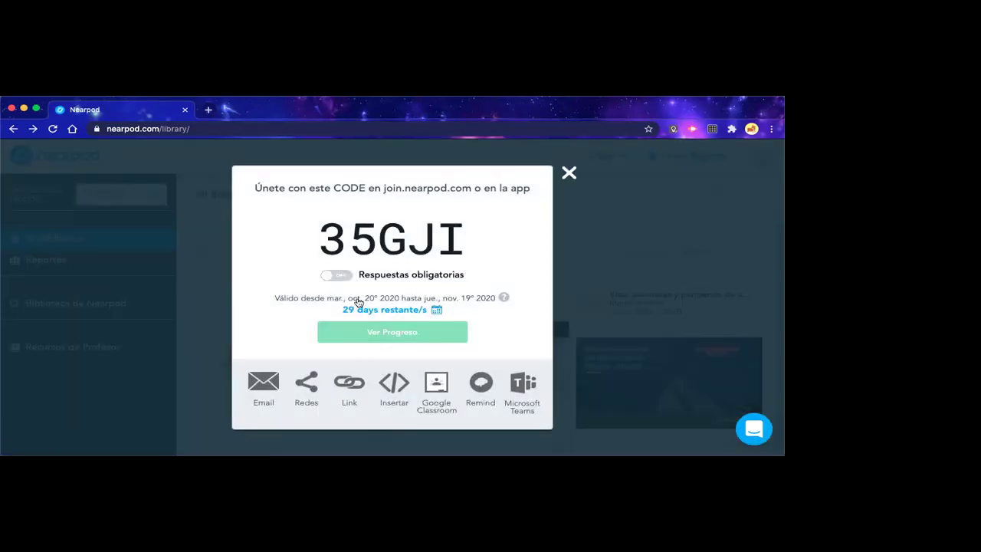
drag(319, 230, 457, 230)
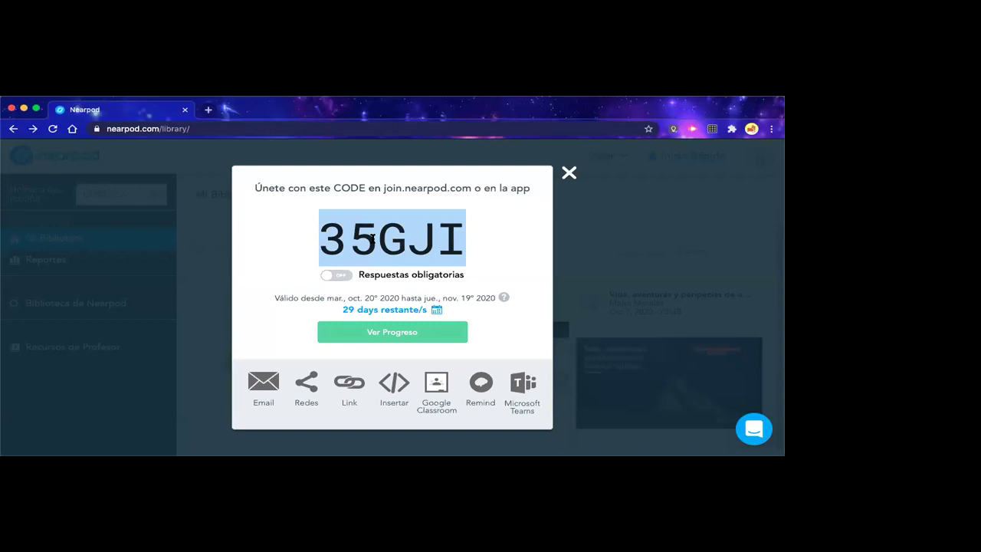
Set the Student-Paced session's expiration date to October 27, 2020 and apply it
click(366, 310)
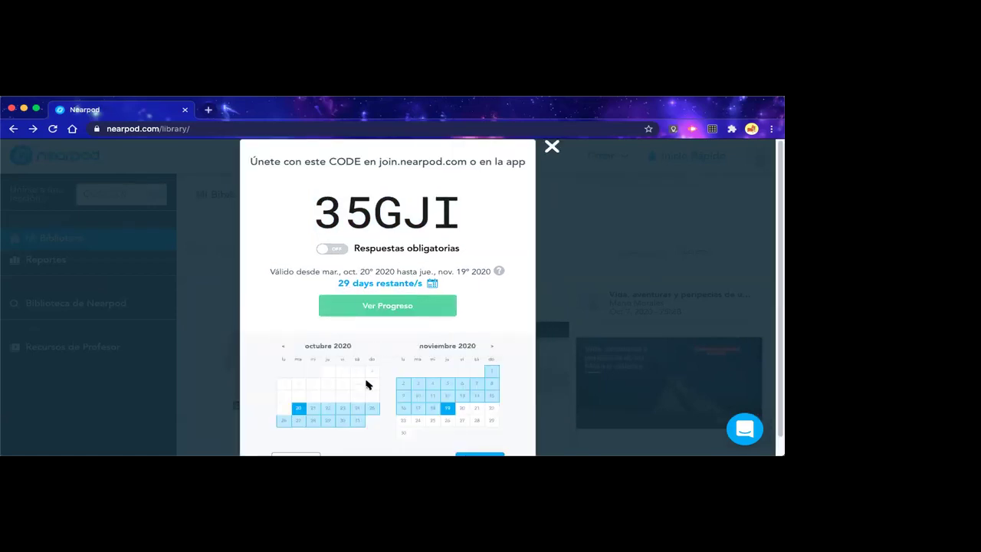
click(342, 420)
click(298, 420)
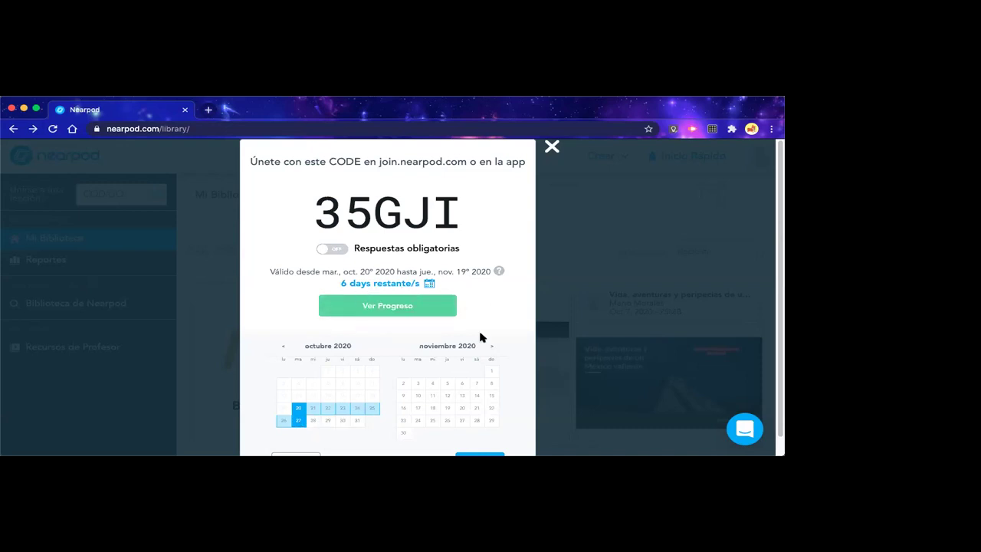
scroll(480, 352, down, 1)
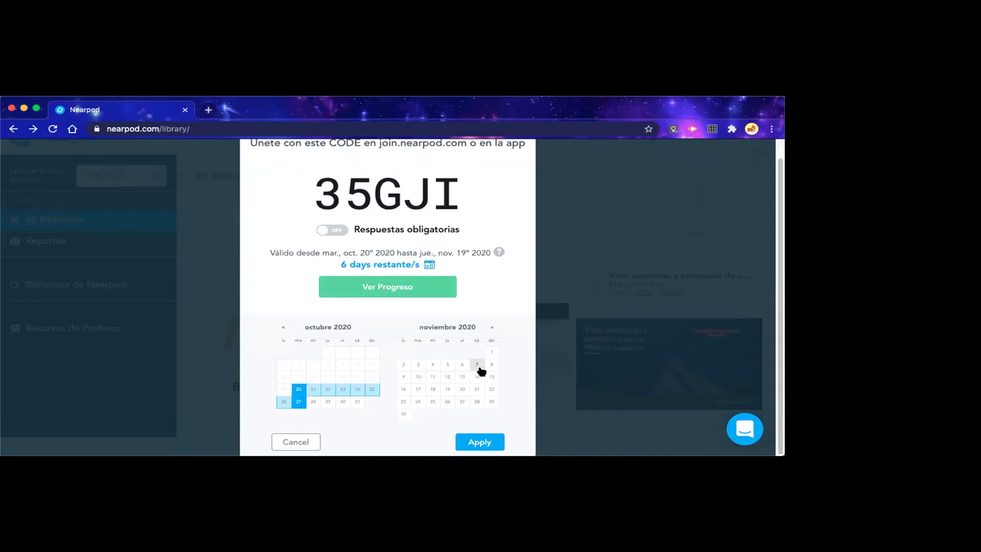
click(479, 442)
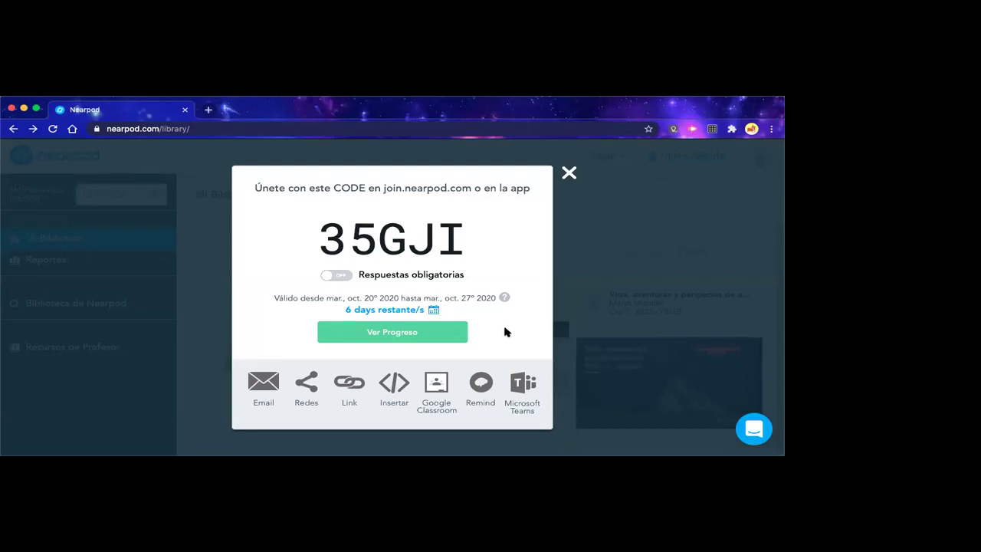
Close the join code window and launch one more Student-Paced session of Edad Moderna, continuing past the Collaborate Board notice
click(568, 173)
mouse_move(469, 366)
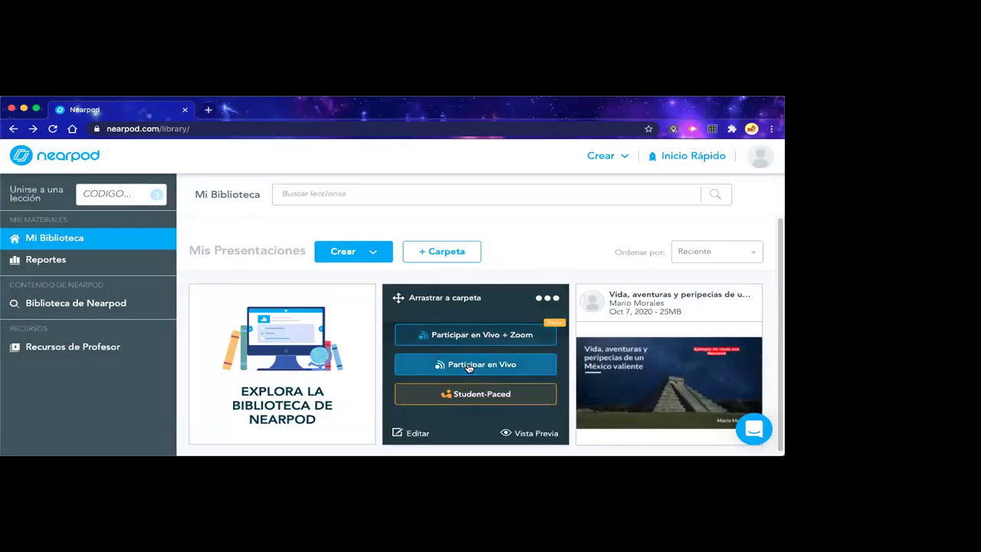
click(465, 399)
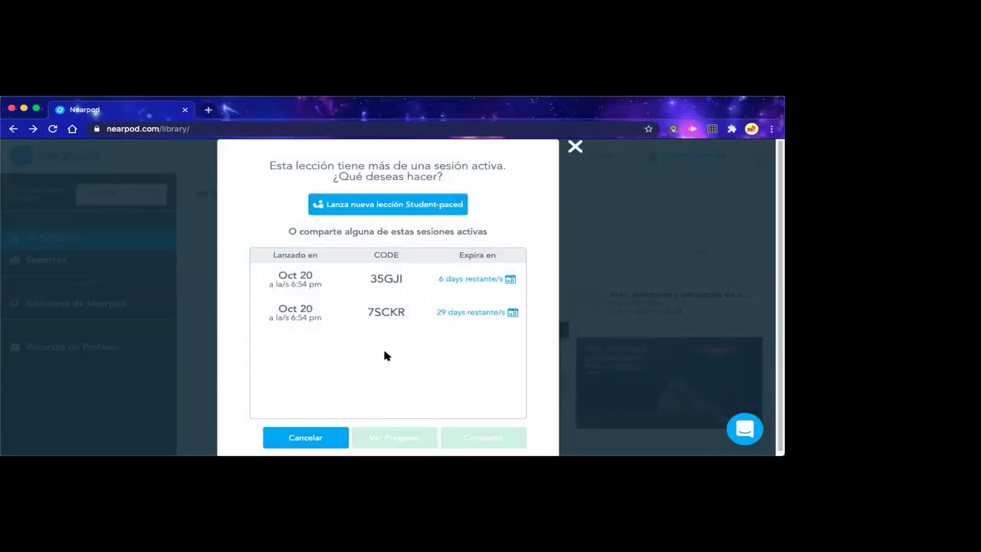
click(370, 209)
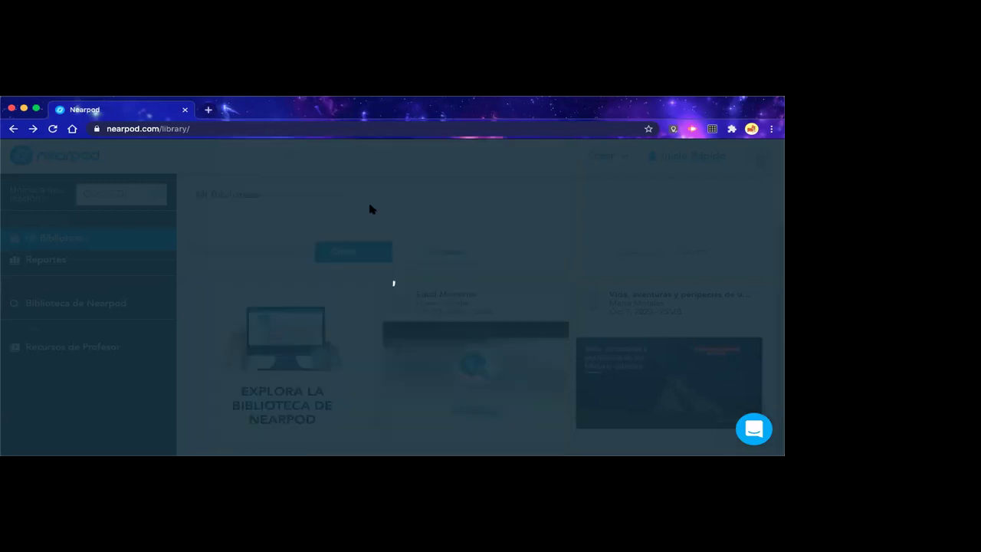
click(361, 335)
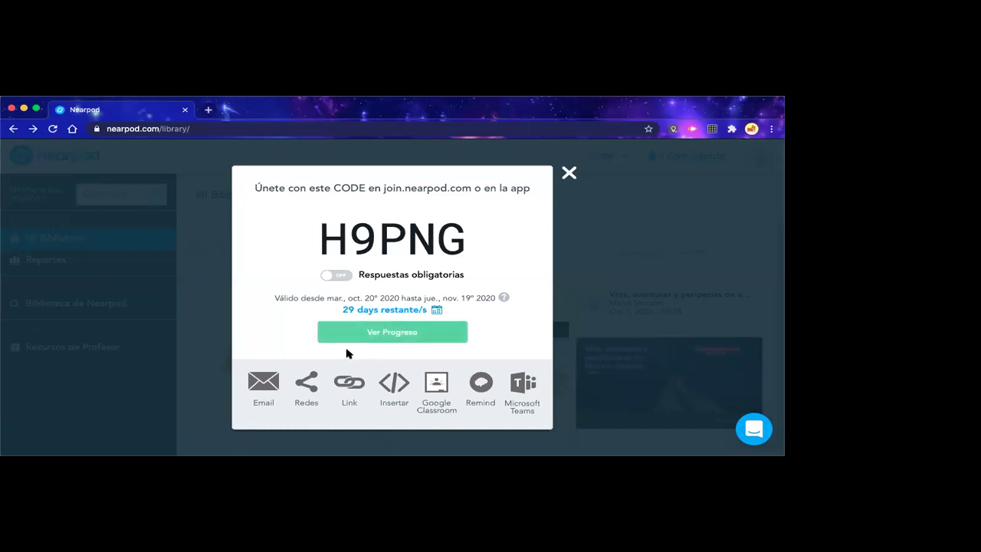
Choose sharing the Student-Paced session by email, fill in the recipient's e-mail, and close the join code window without sending
click(259, 386)
scroll(304, 401, down, 2)
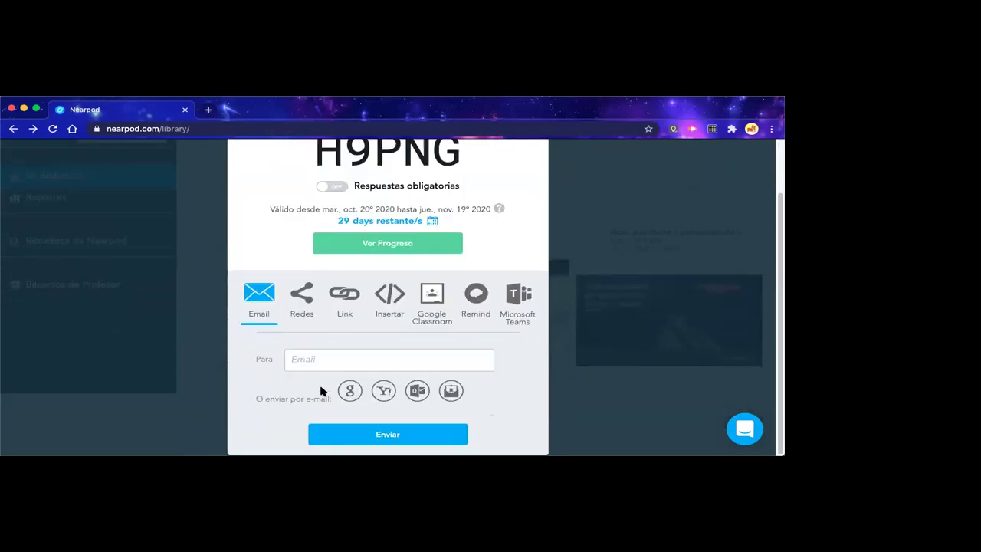
click(306, 358)
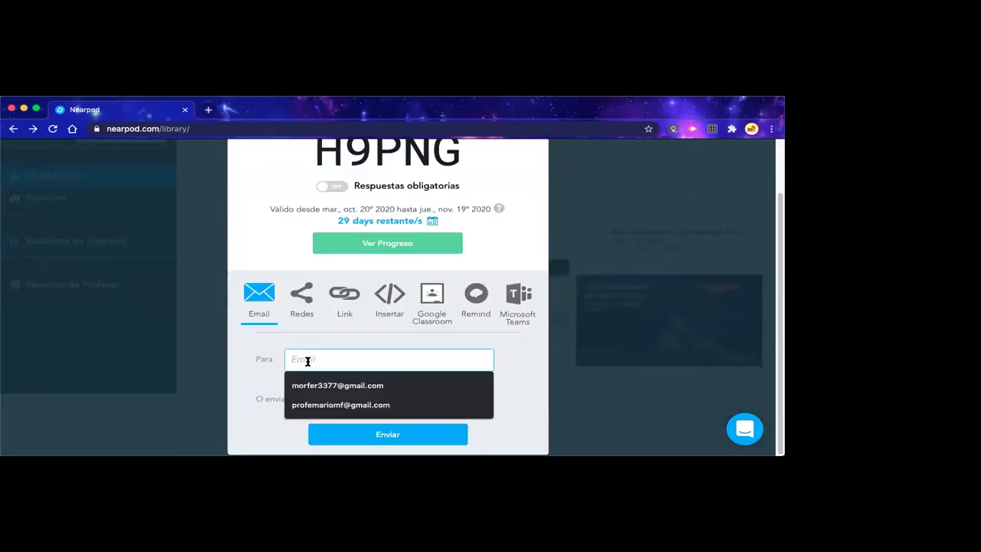
click(313, 385)
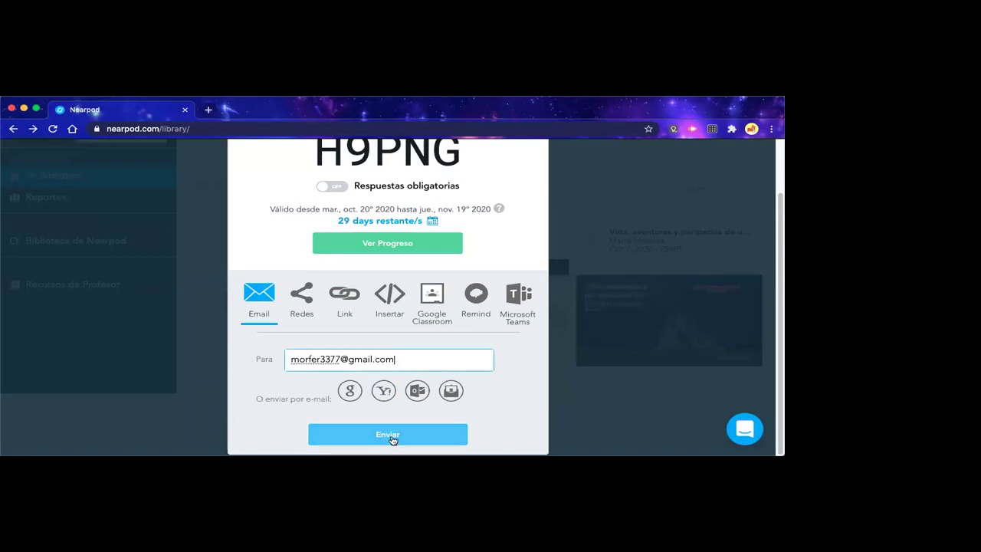
scroll(511, 279, up, 2)
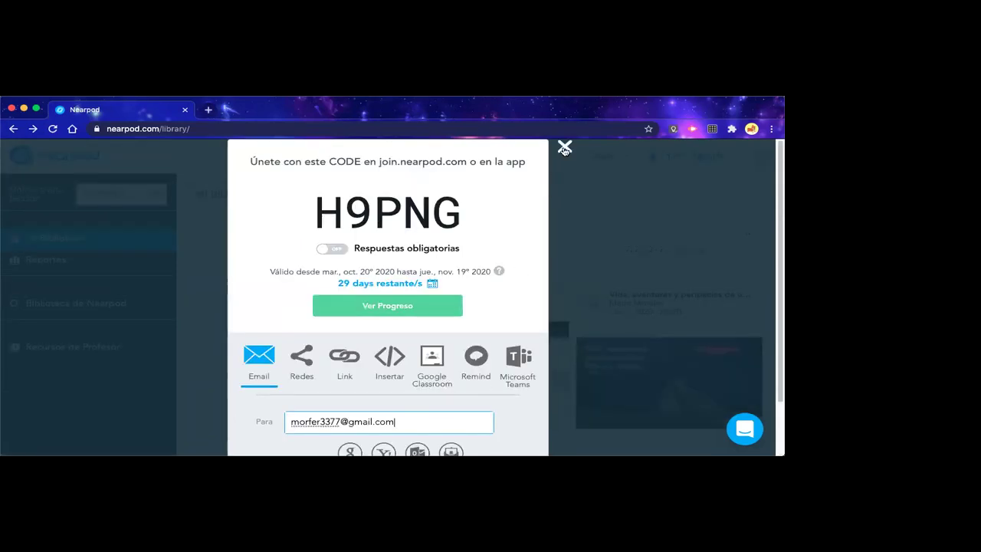
click(565, 146)
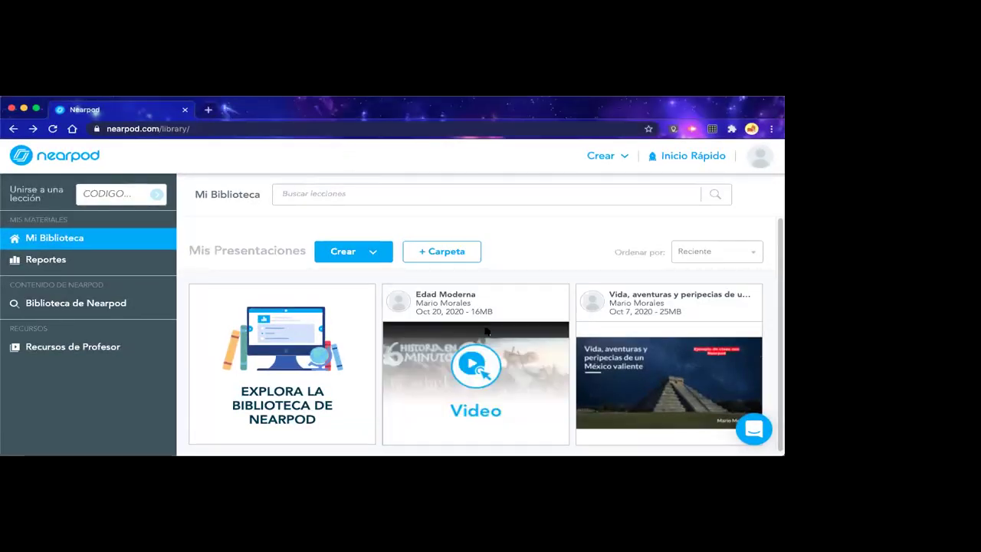
scroll(469, 376, down, 1)
click(470, 376)
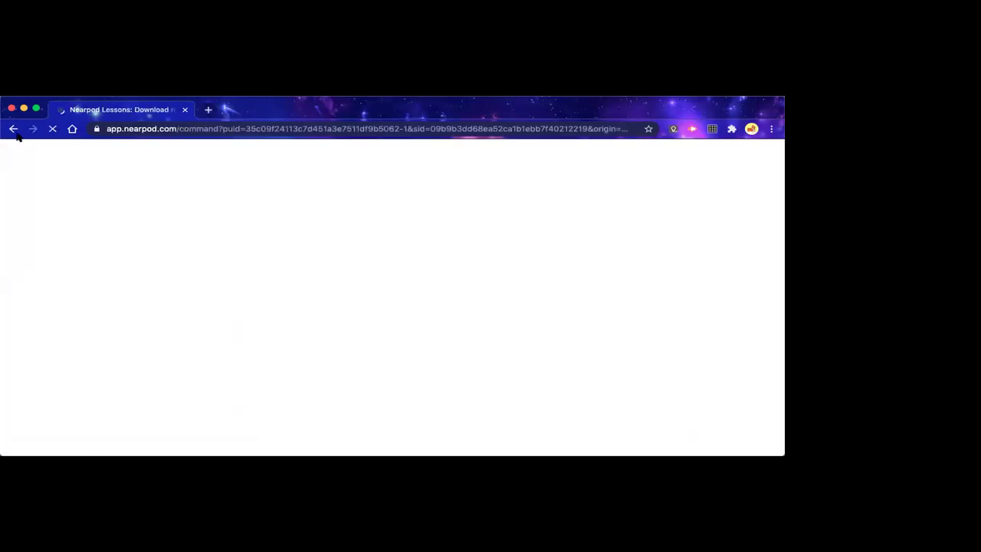
click(13, 128)
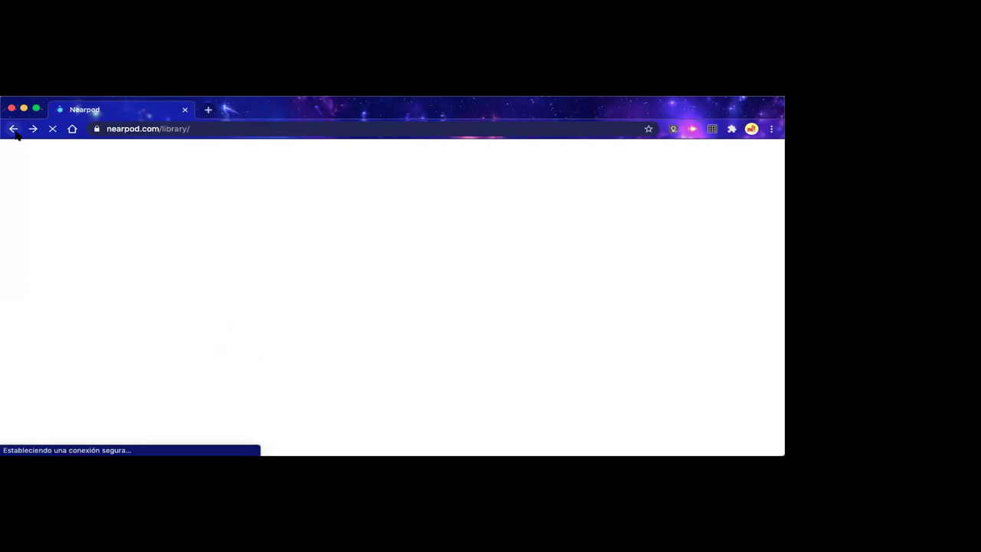
Launch a new Student-Paced session of Edad Moderna, continuing with Collaborate Boards left disabled
mouse_move(469, 361)
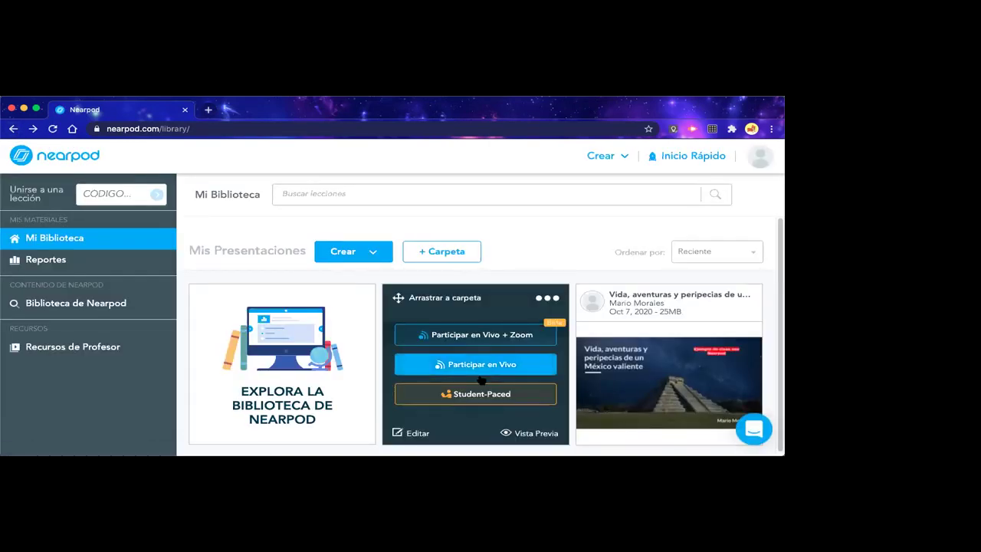
click(469, 395)
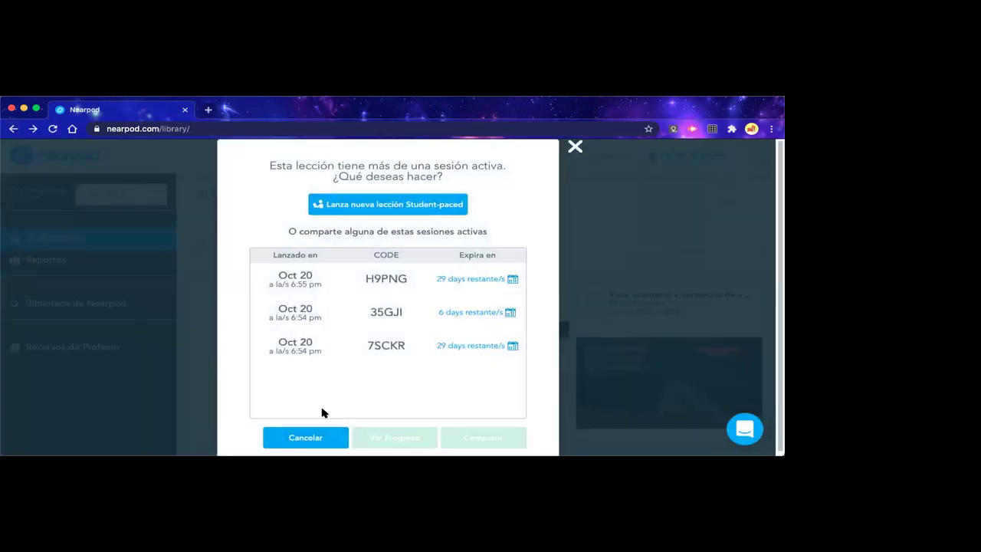
click(379, 207)
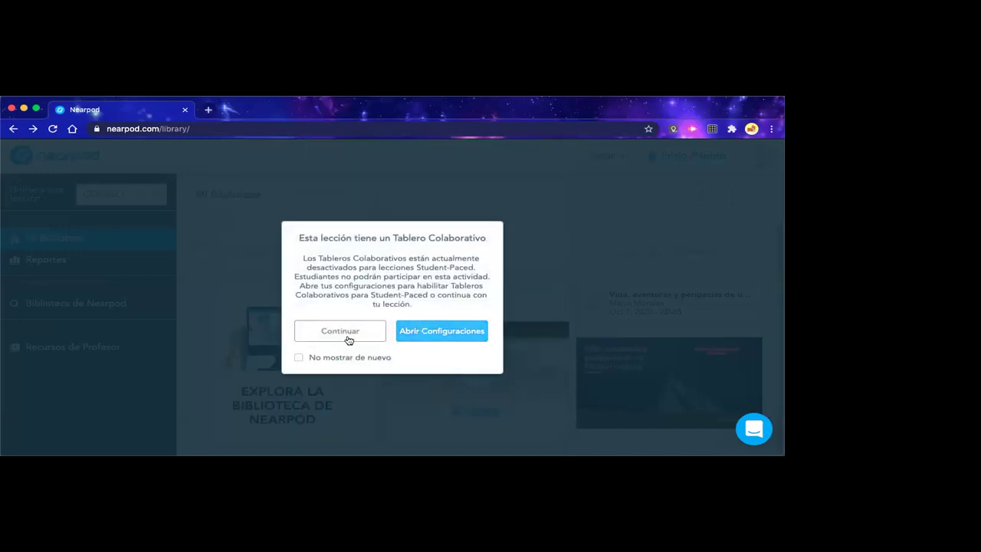
click(348, 340)
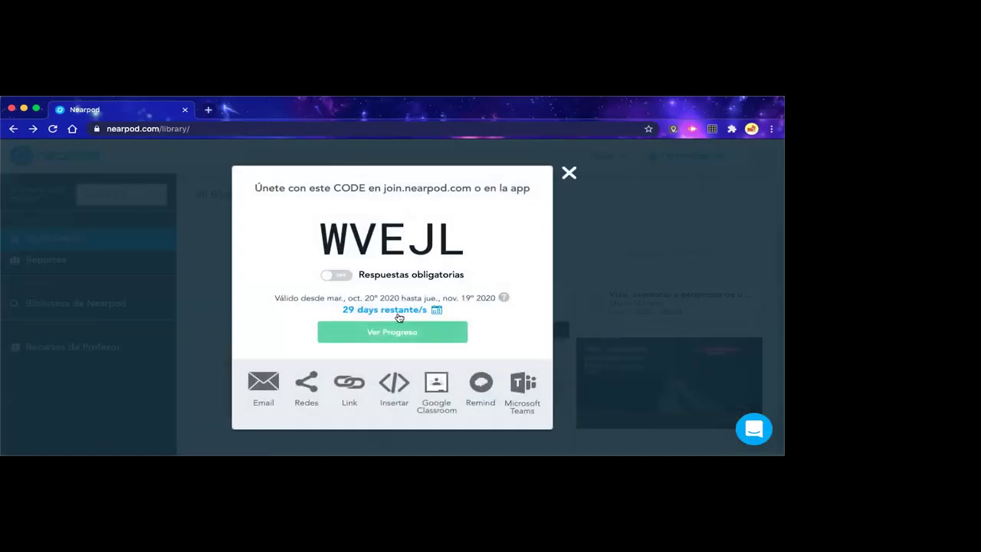
Set the new Student-Paced session's expiration date to October 22, 2020 and apply it
click(397, 314)
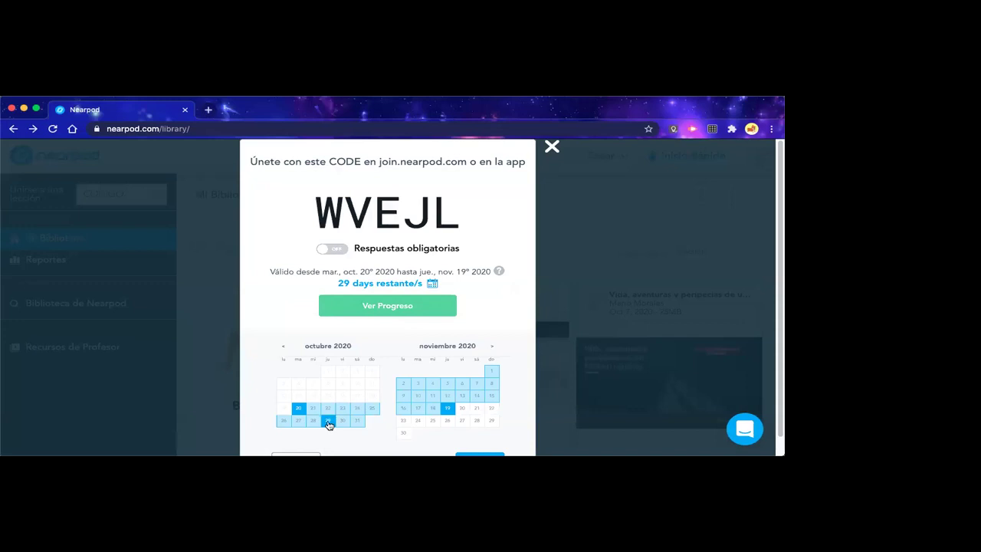
click(328, 421)
click(328, 409)
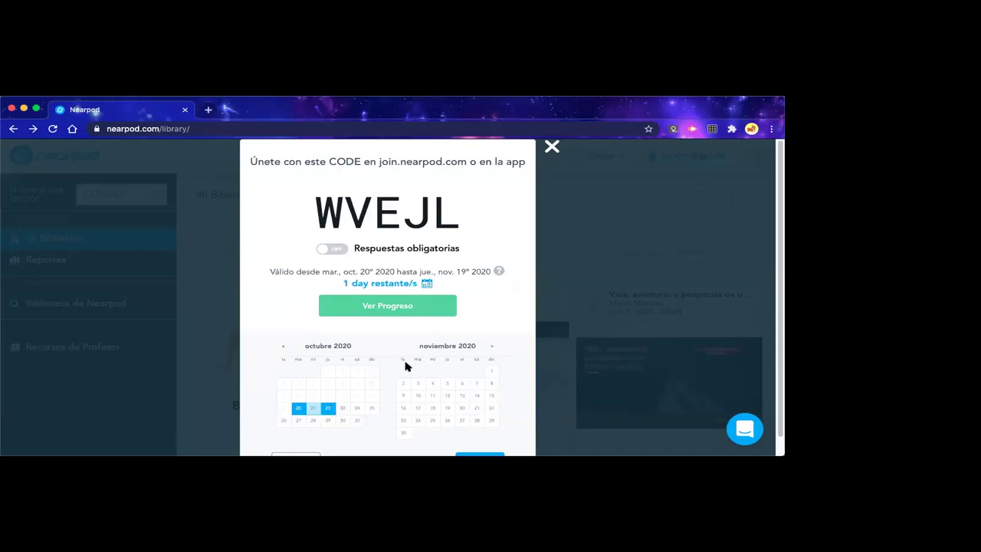
scroll(506, 314, down, 1)
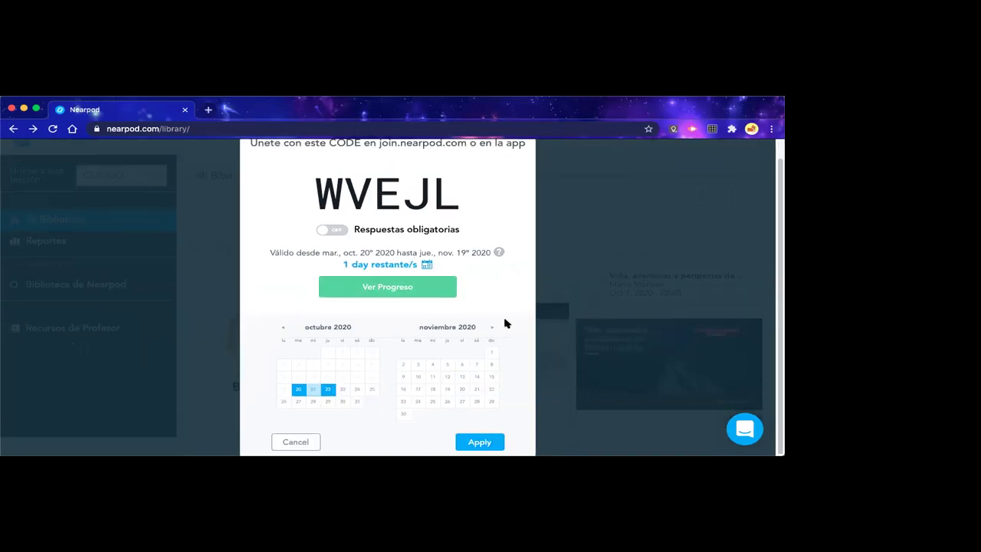
click(480, 442)
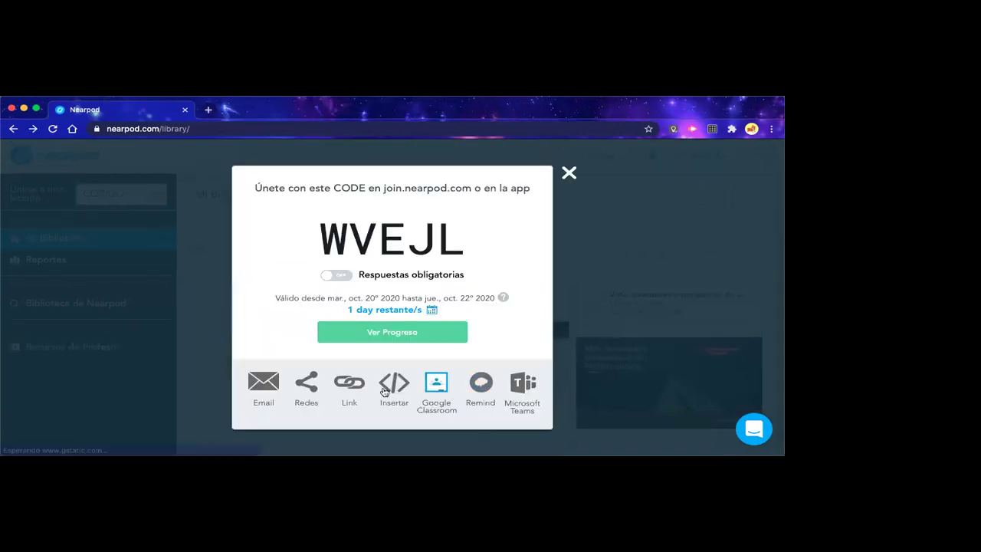
Copy the Student-Paced session's share link and close the join code window
click(349, 388)
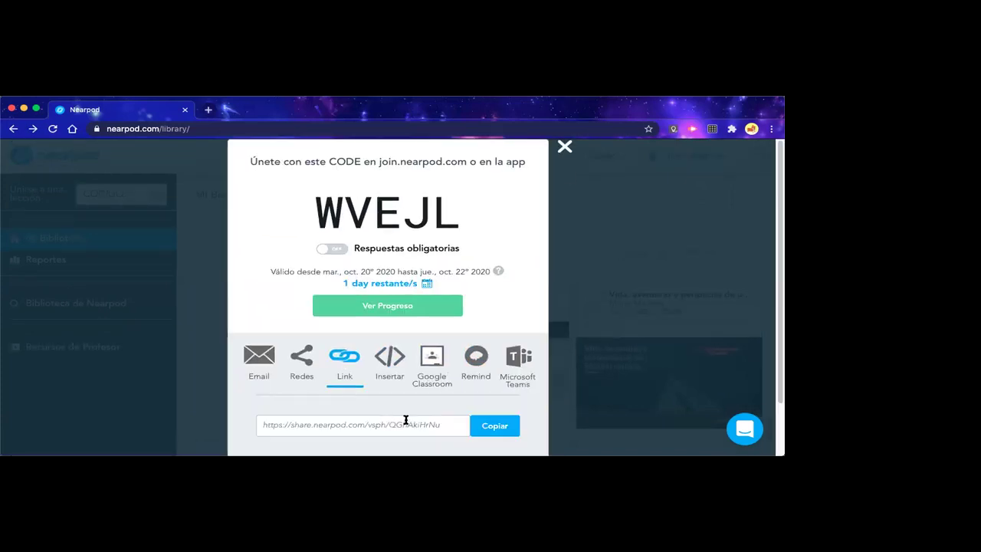
scroll(404, 414, down, 3)
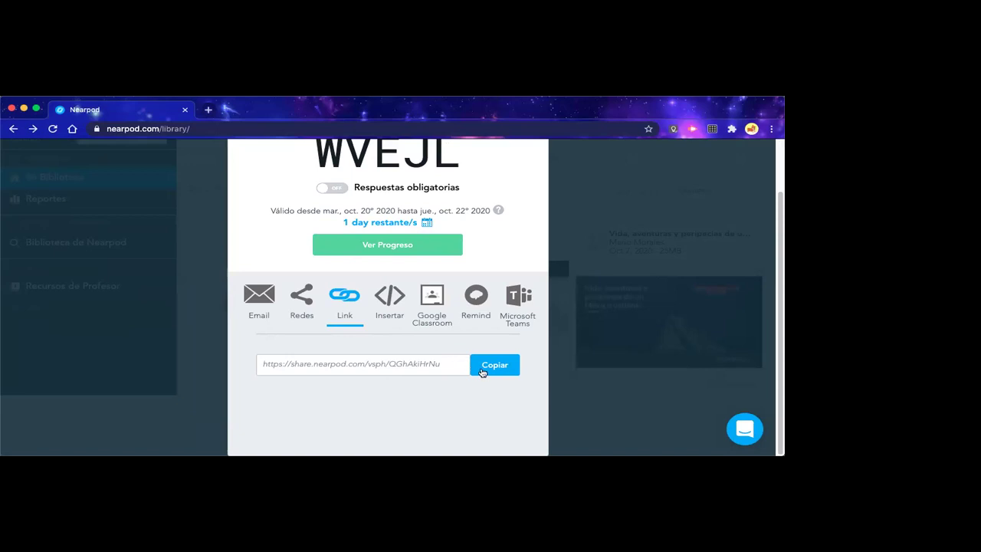
click(365, 360)
click(494, 366)
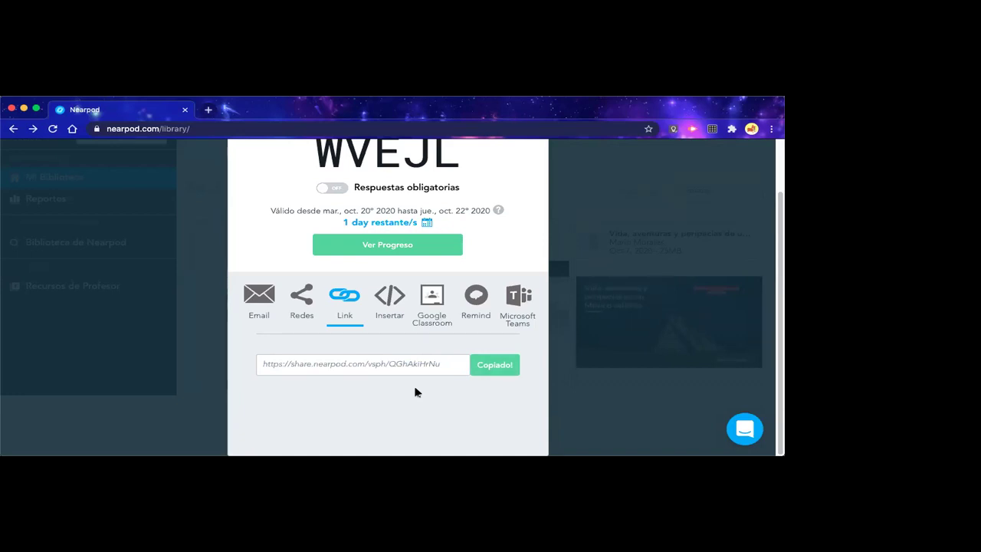
scroll(415, 393, up, 2)
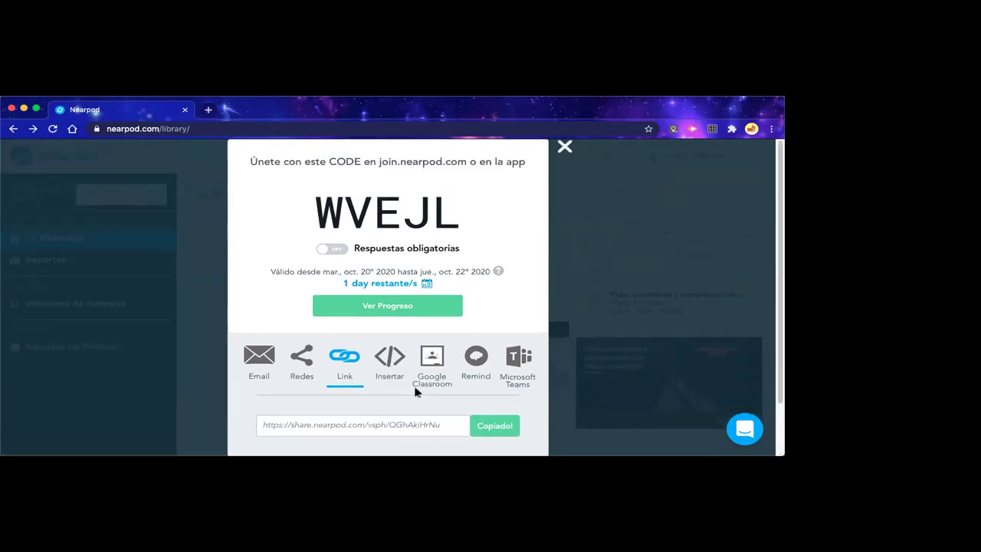
click(565, 147)
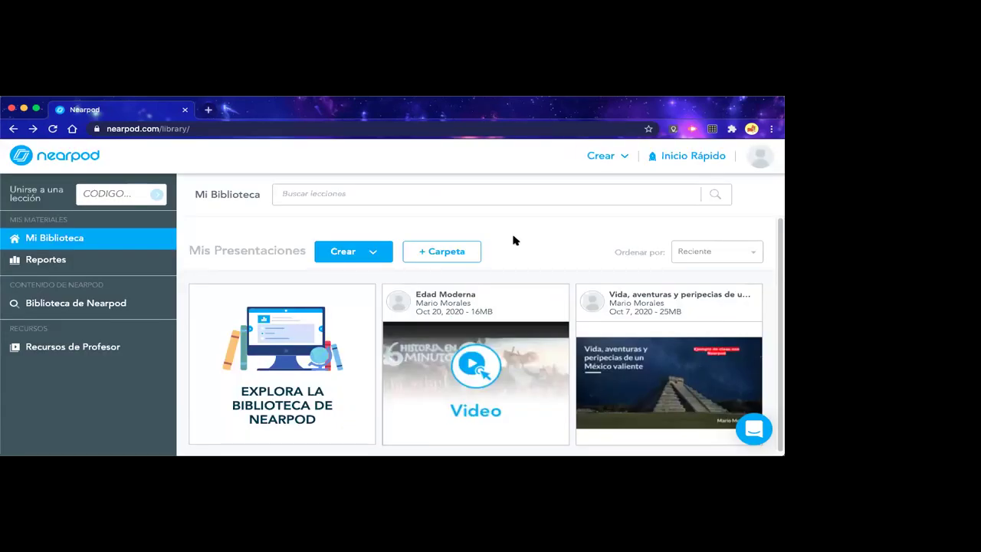